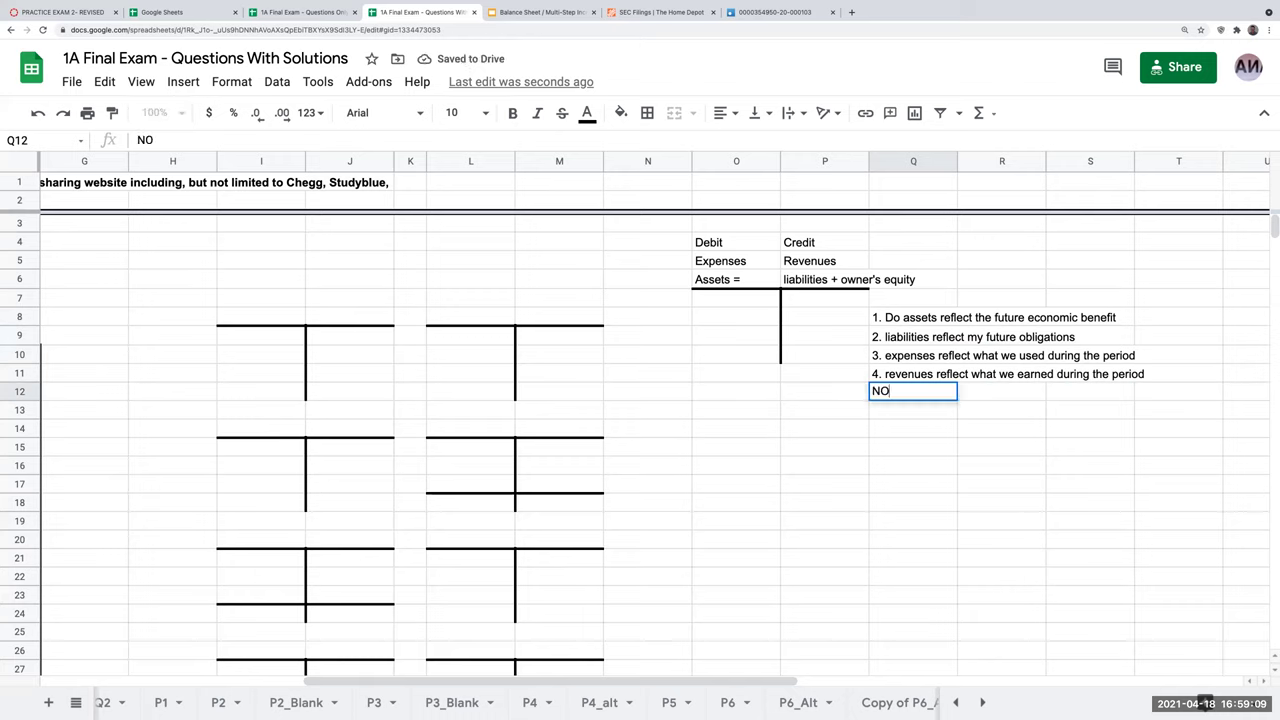
- Enter the note NEVER ADJUST CASH in Q12 and delete the empty column H
type("EVER ADJUST CASH")
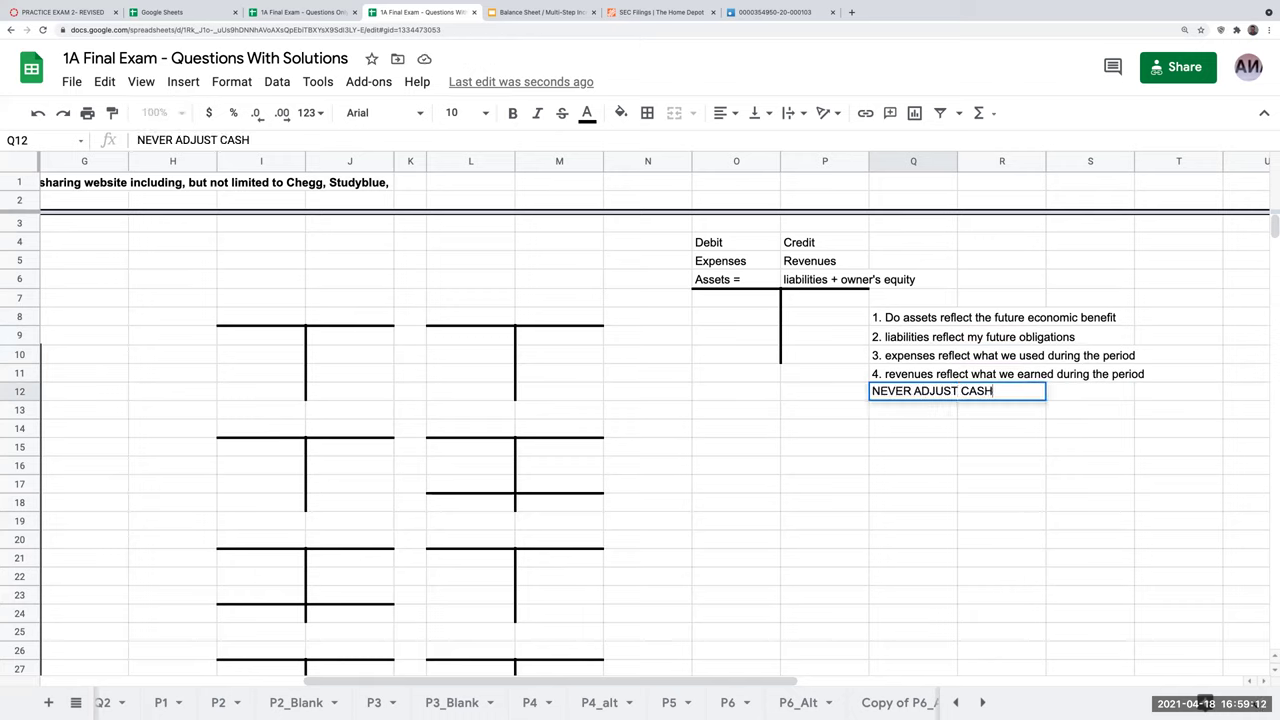
key("Return")
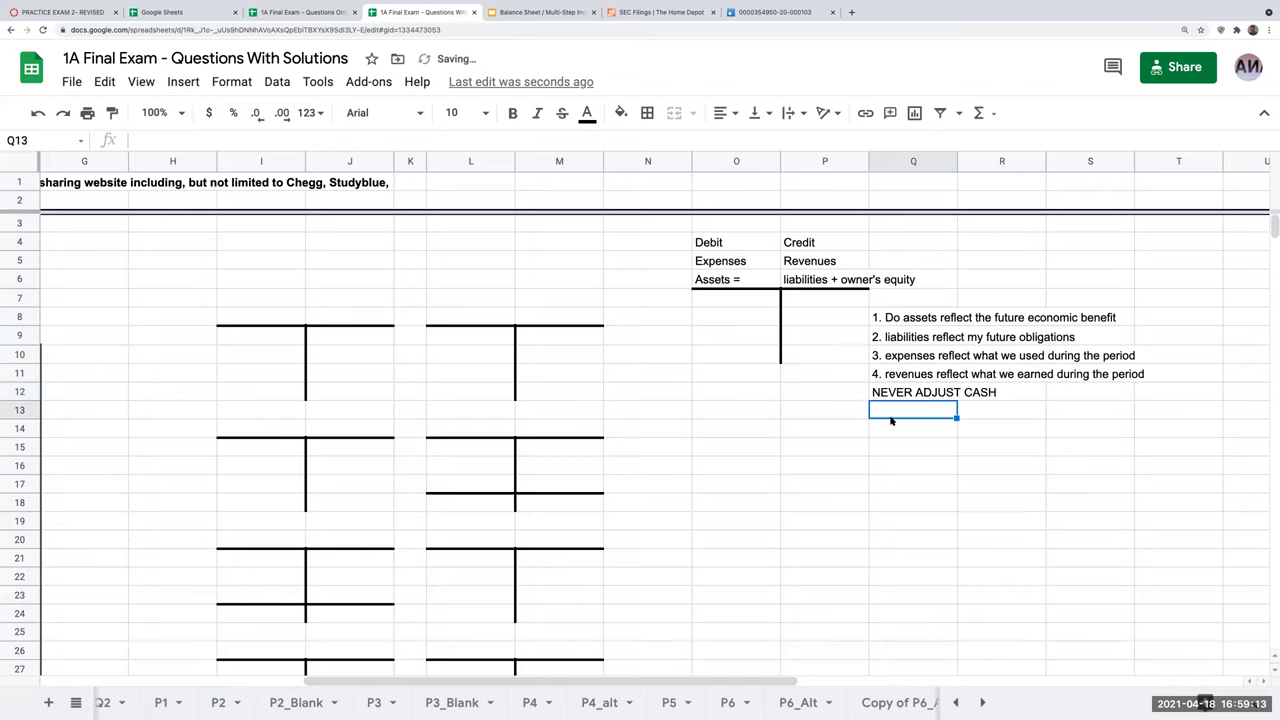
scroll(728, 677, "left", 6)
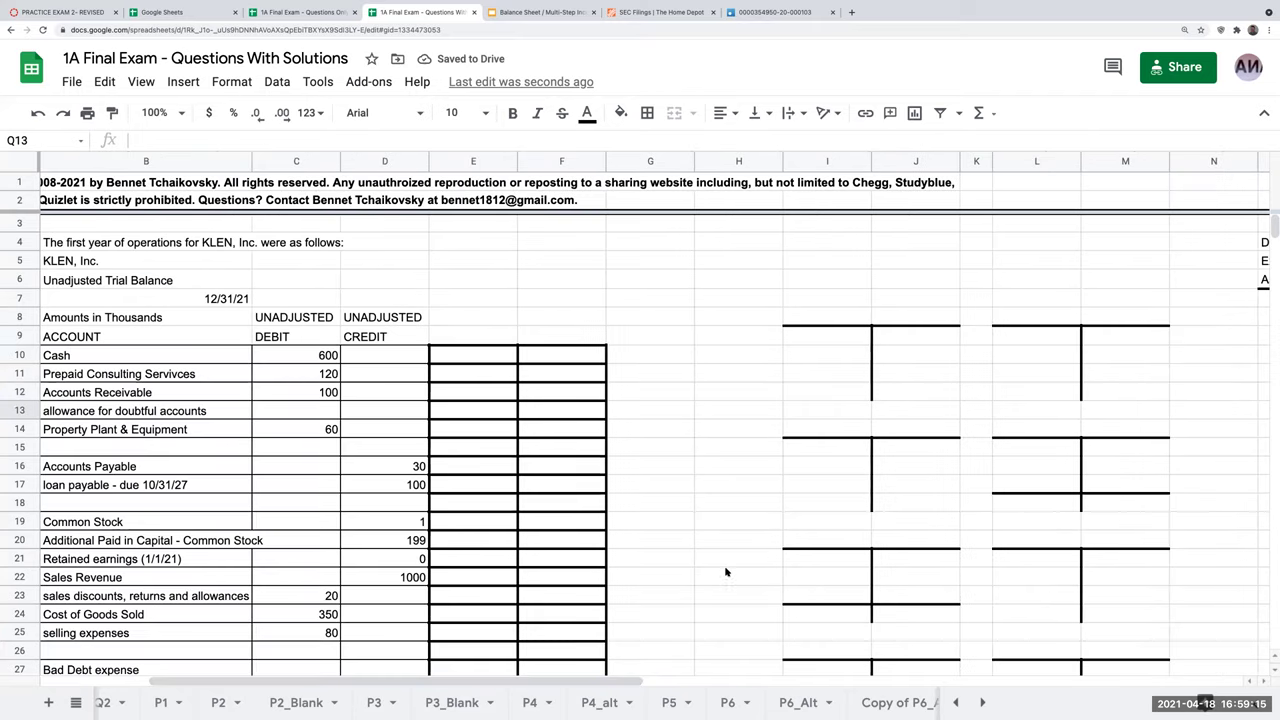
scroll(726, 572, "down", 4)
scroll(726, 577, "up", 4)
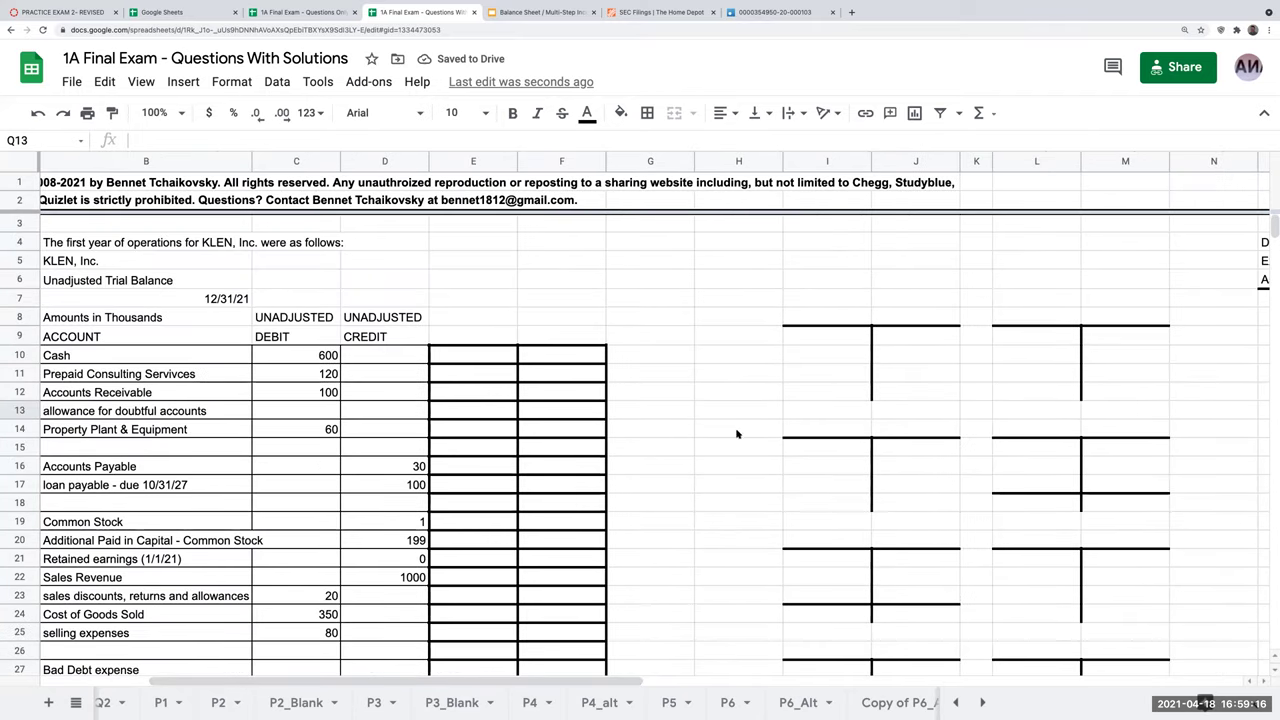
right_click(722, 161)
left_click(795, 291)
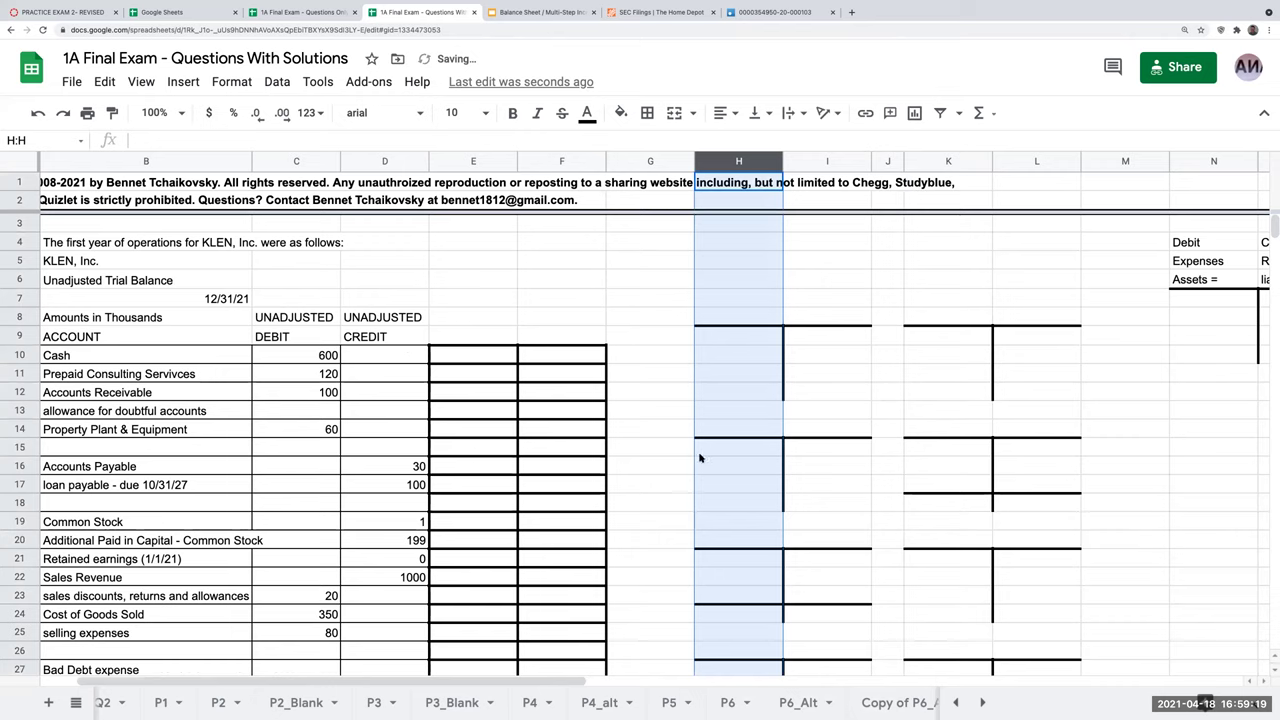
left_click(686, 466)
- Review the journal-entry requirement in B41 and the equipment and straight-line depreciation notes in B32:B33
scroll(686, 466, "down", 2)
scroll(686, 466, "up", 2)
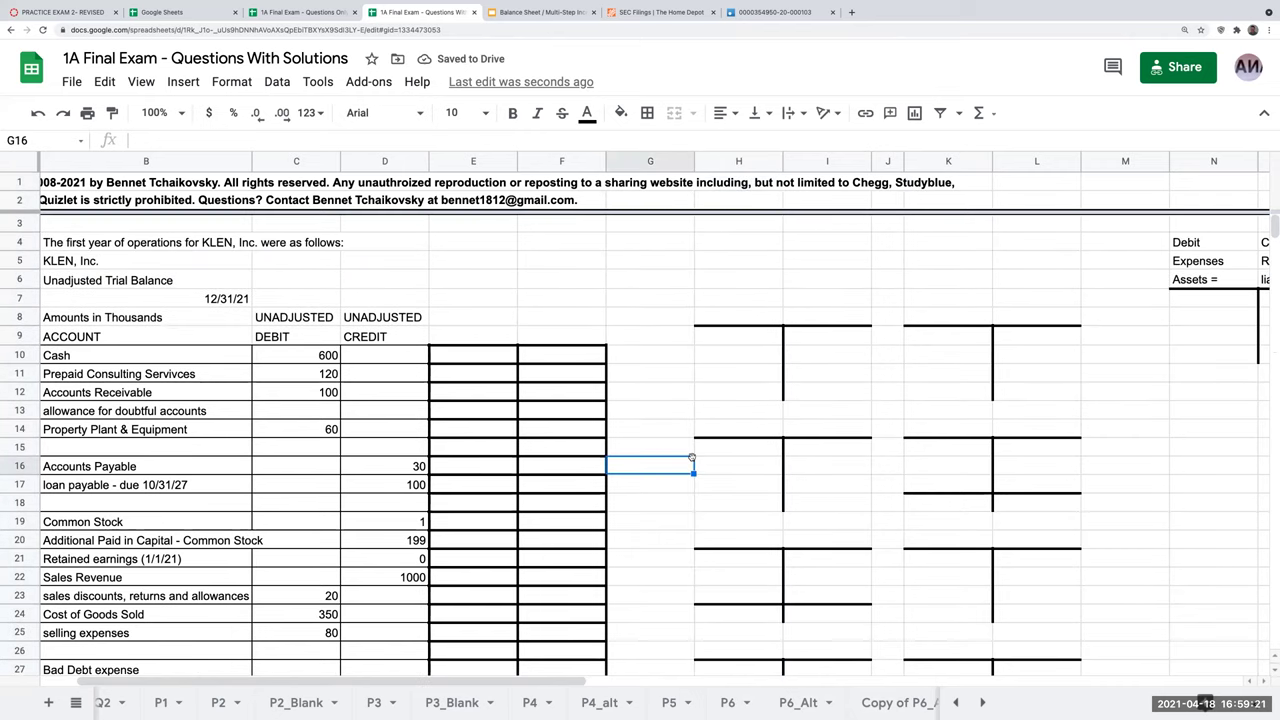
scroll(675, 468, "down", 2)
scroll(673, 470, "down", 2)
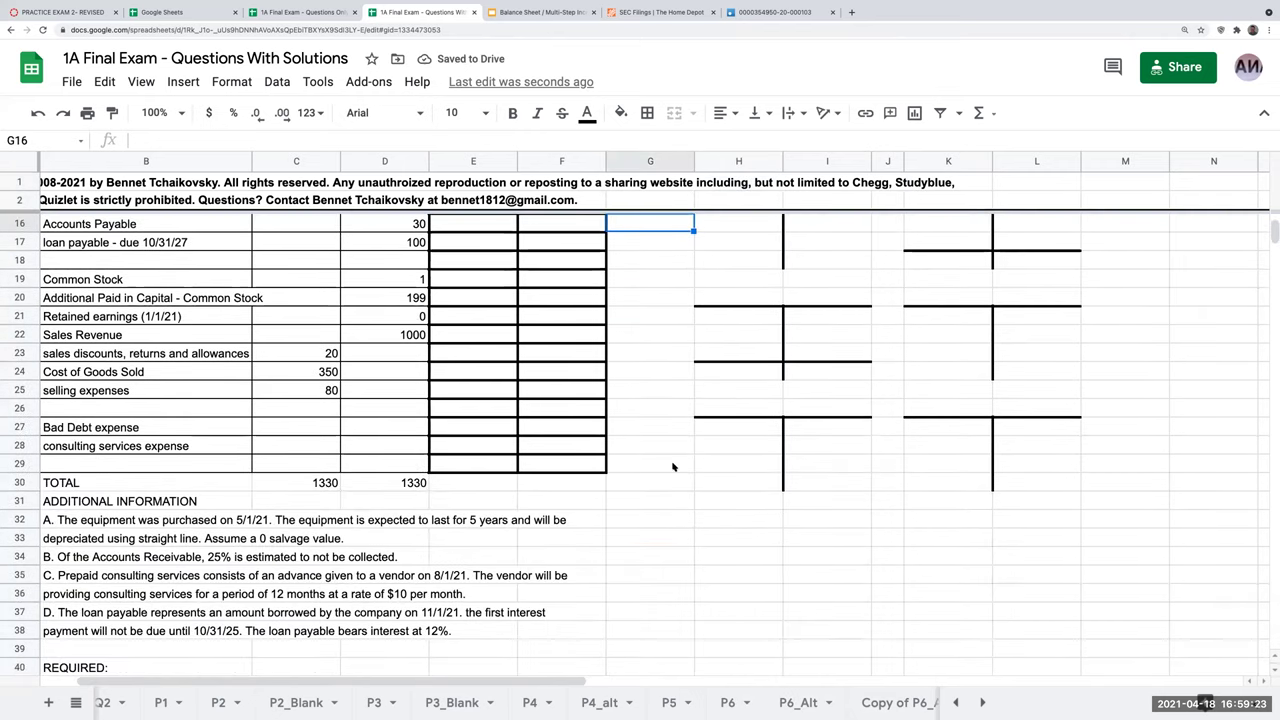
scroll(673, 467, "down", 1)
left_click(166, 649)
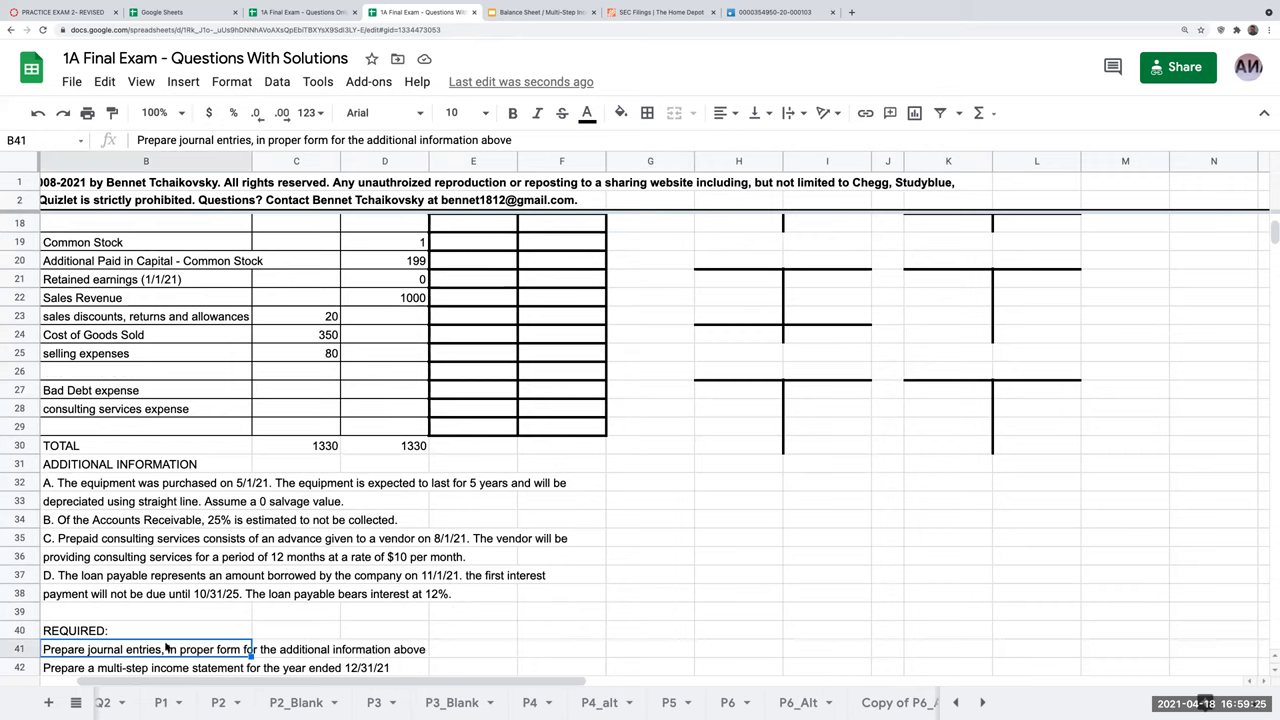
scroll(188, 607, "down", 1)
scroll(797, 314, "up", 5)
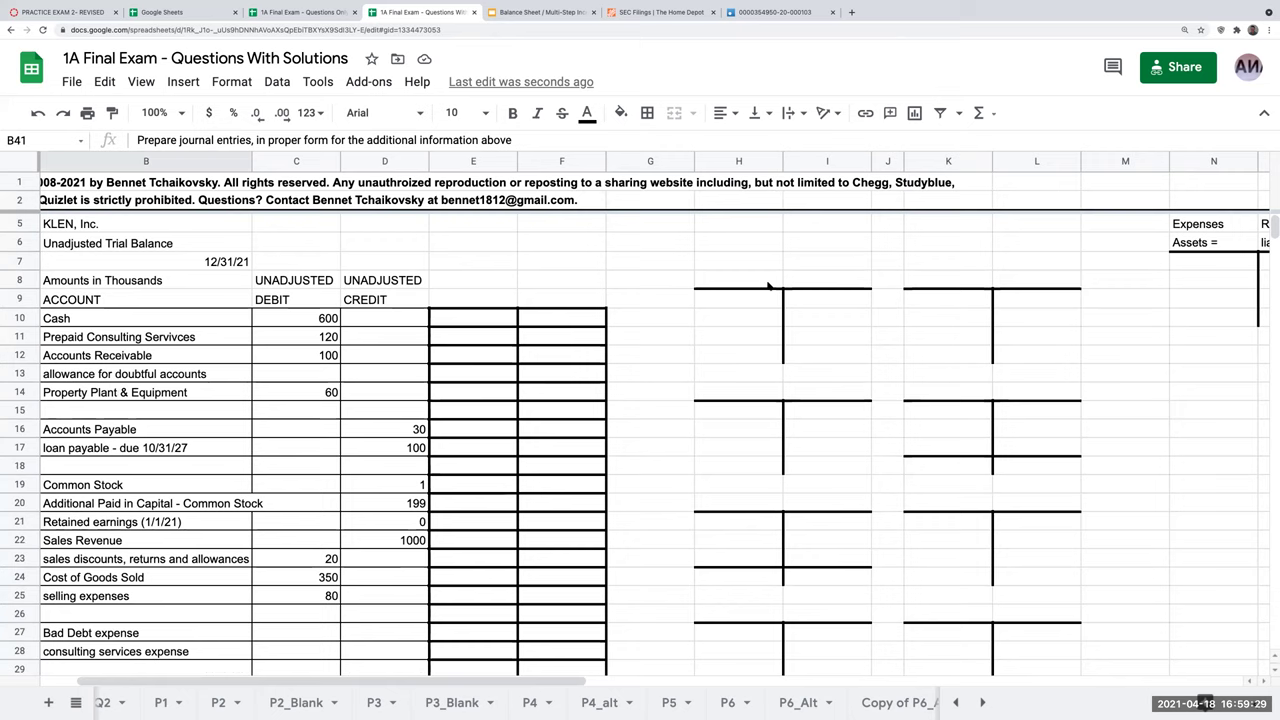
scroll(739, 408, "down", 3)
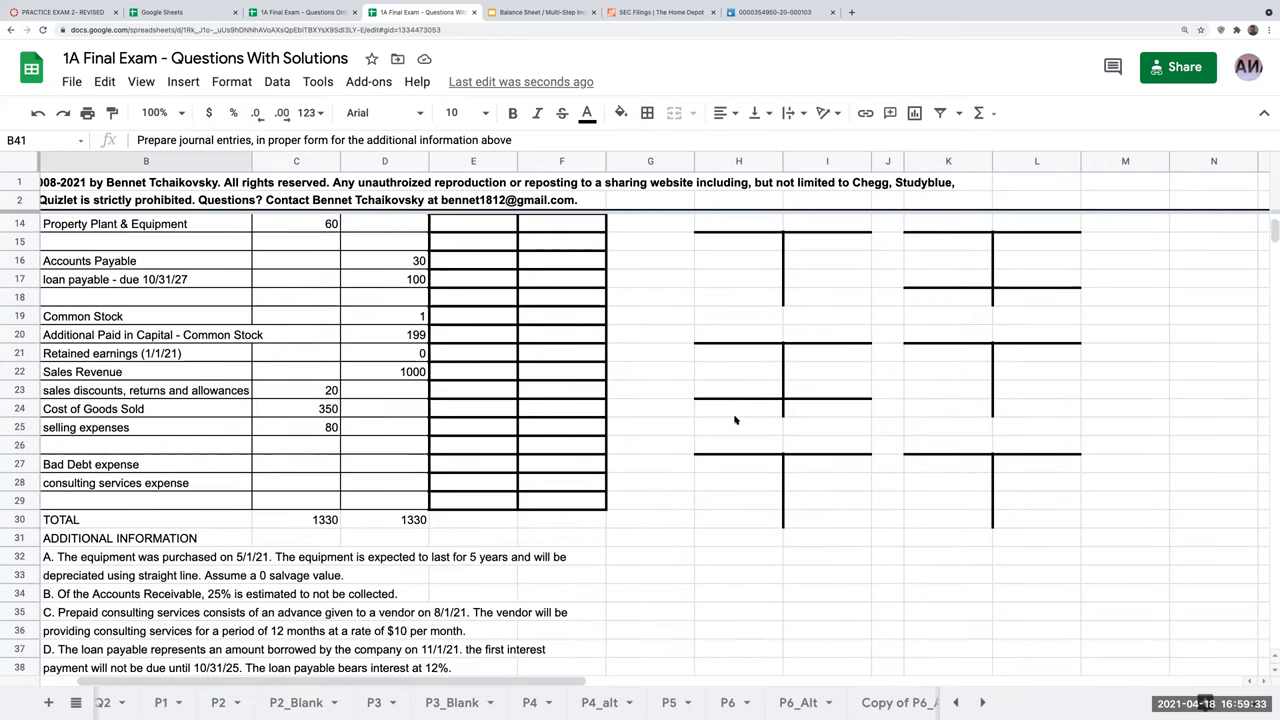
left_click(122, 559)
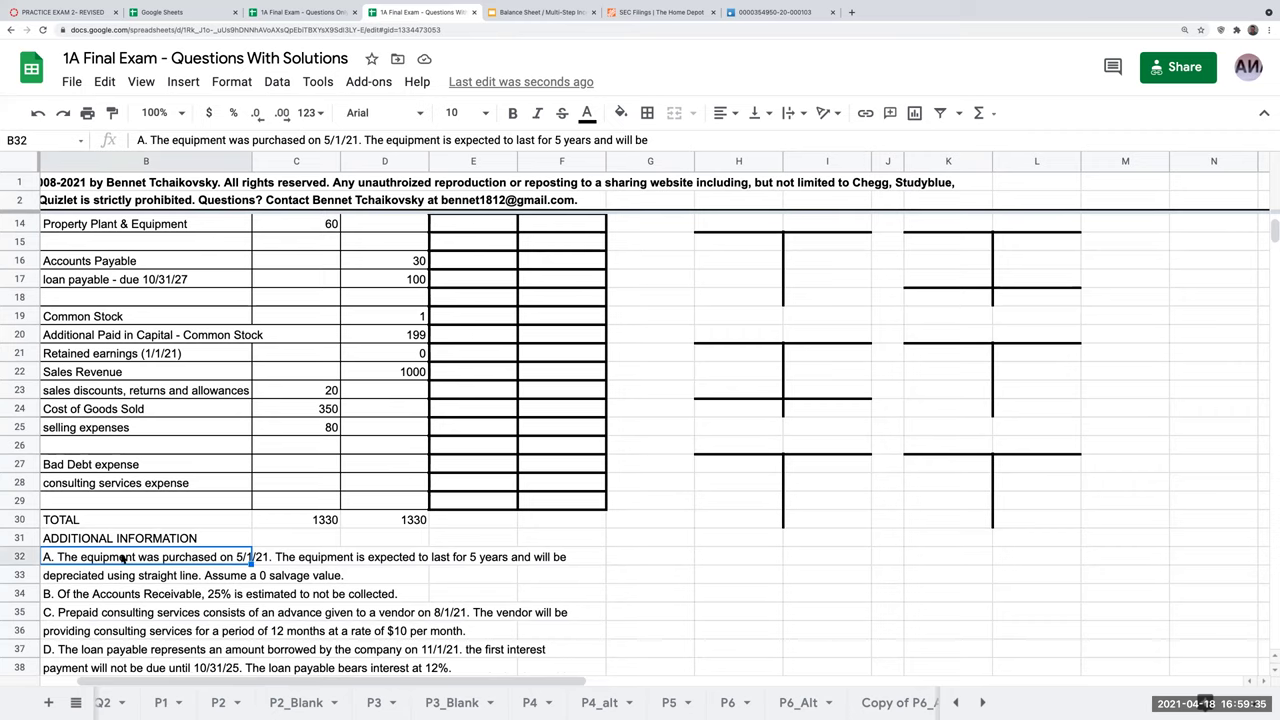
left_click(202, 575)
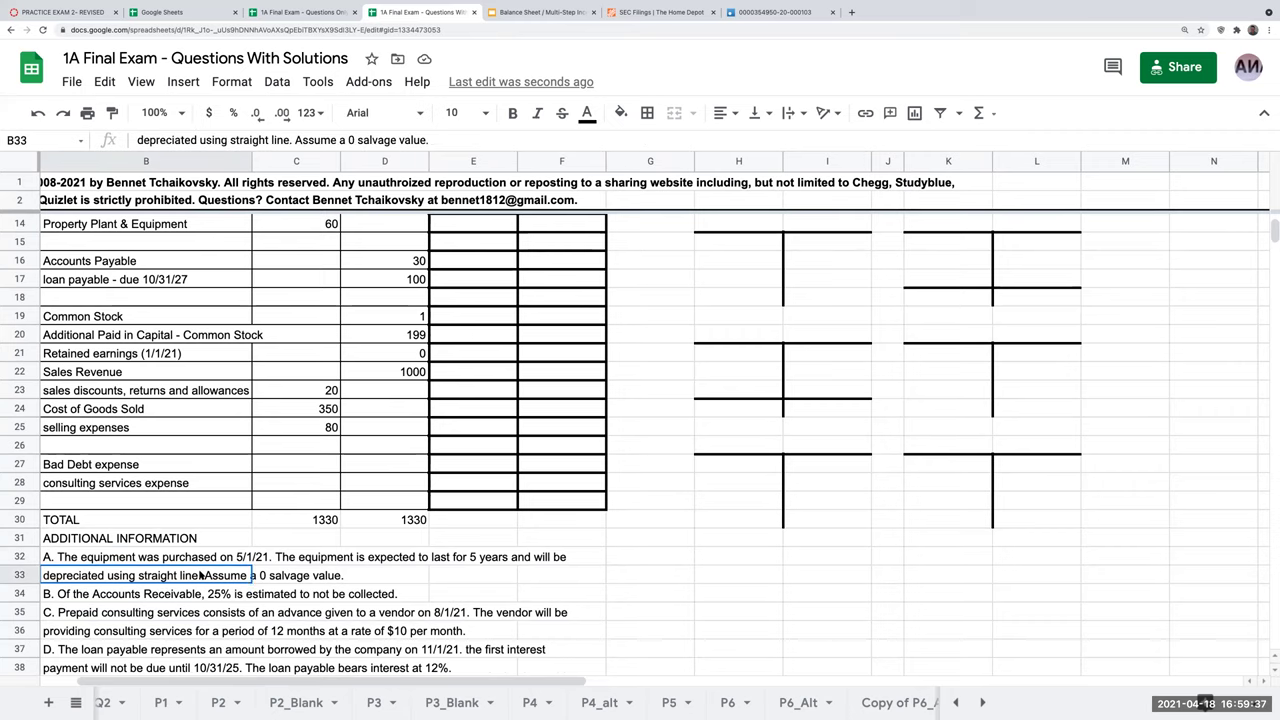
- Note the equipment's five-year life, zero salvage value and 60 balance in C14
scroll(435, 597, "up", 1)
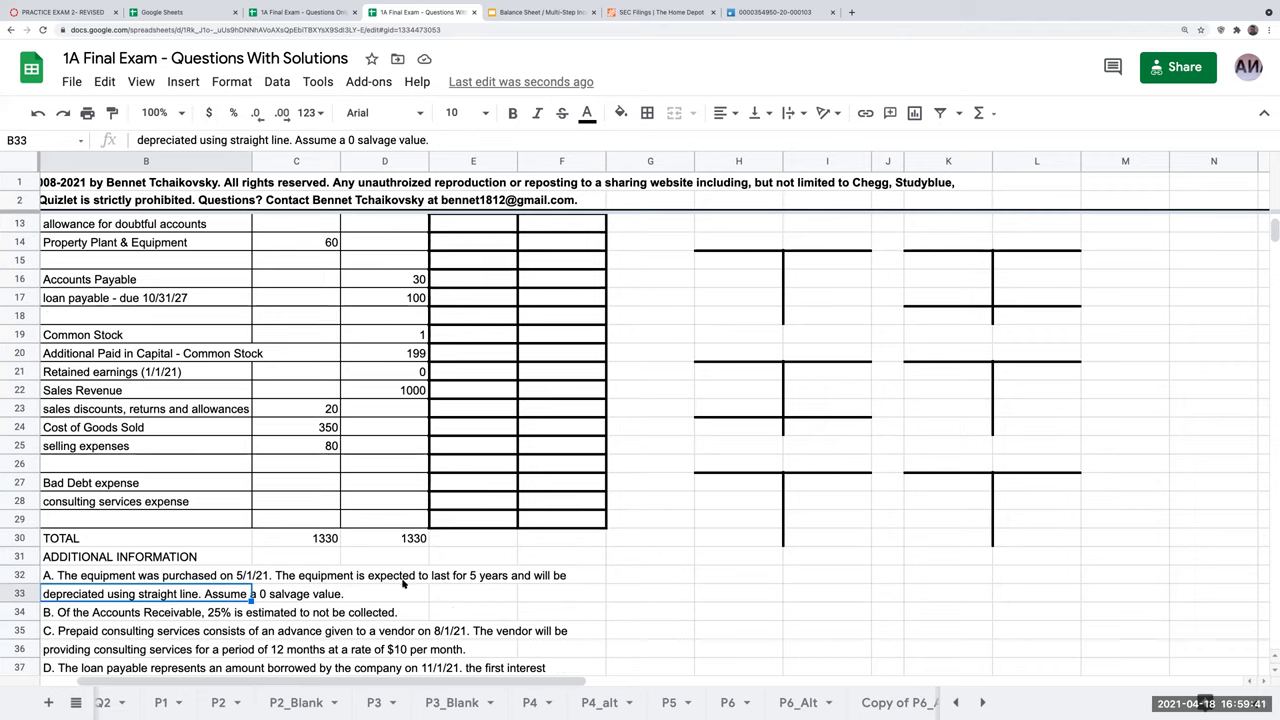
left_click(404, 580)
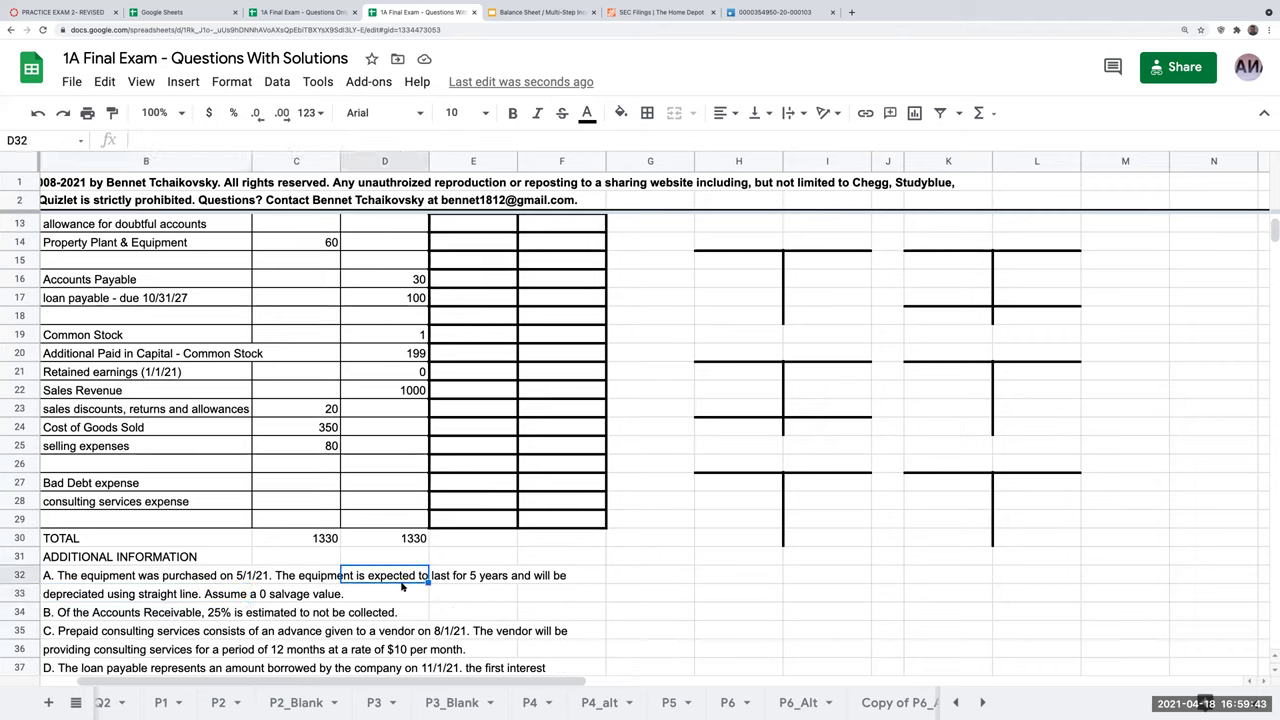
left_click(273, 598)
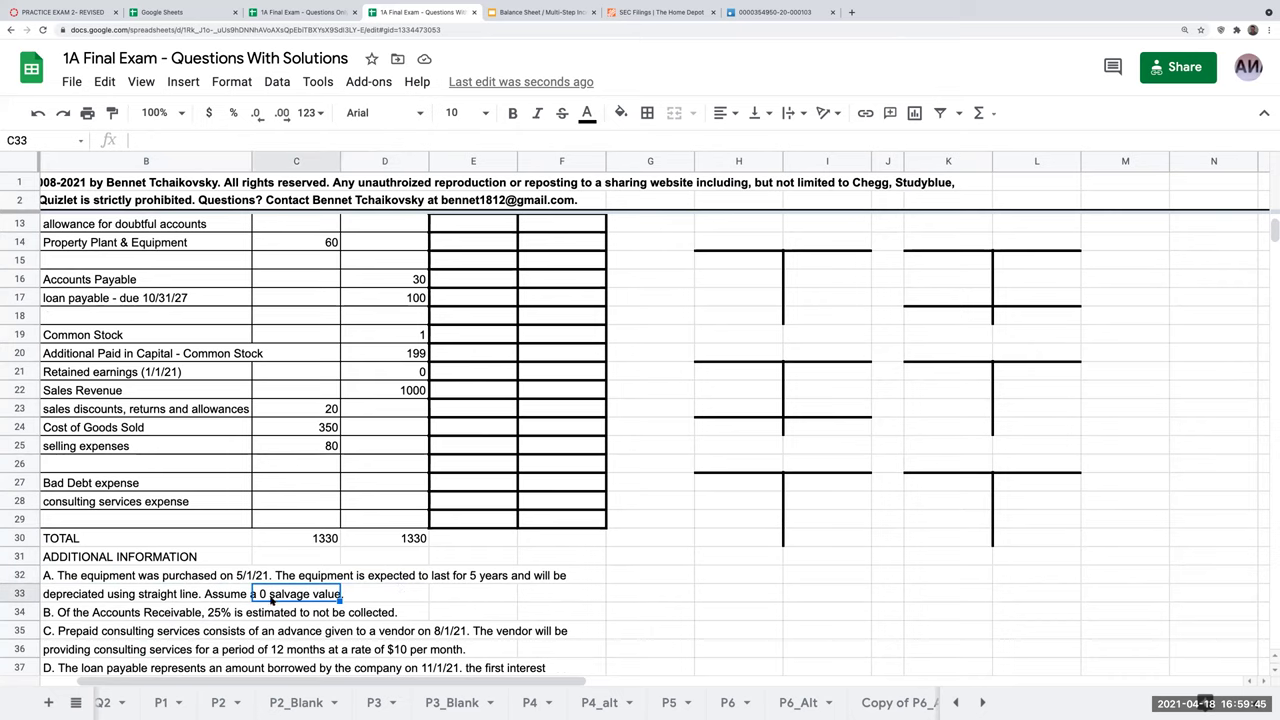
scroll(726, 592, "up", 3)
left_click(299, 362)
left_click(304, 377)
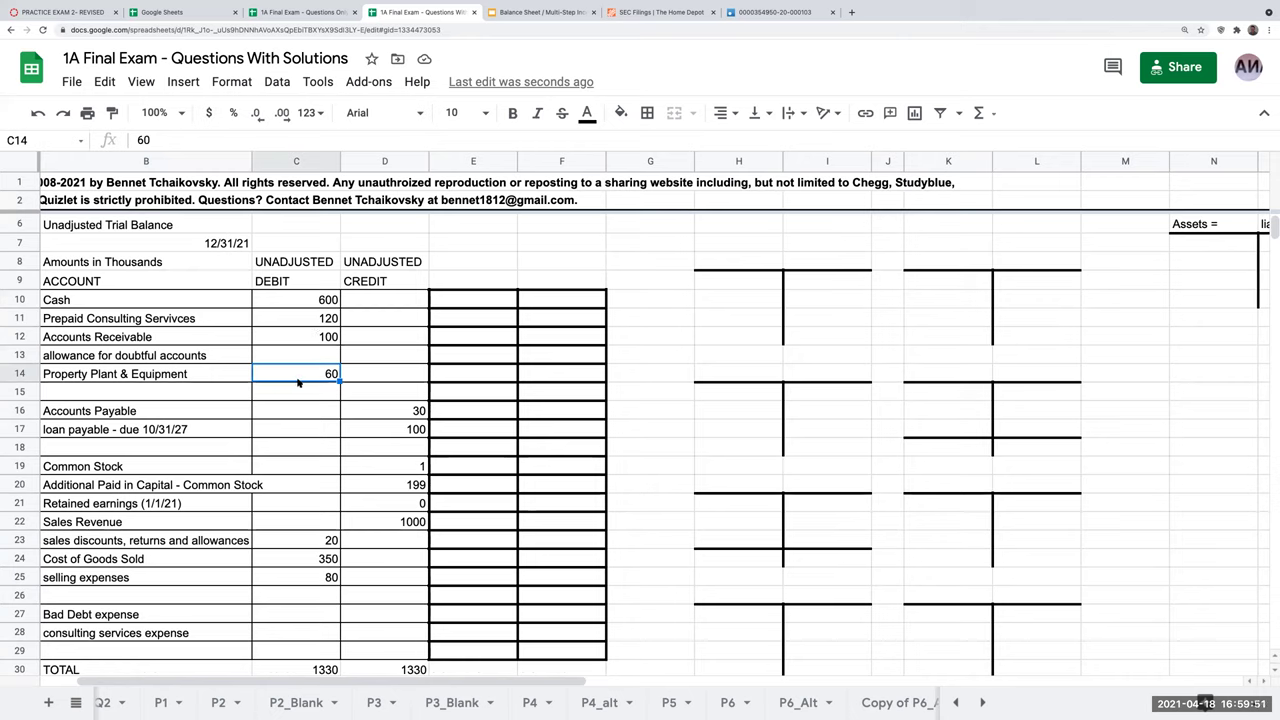
left_click(738, 264)
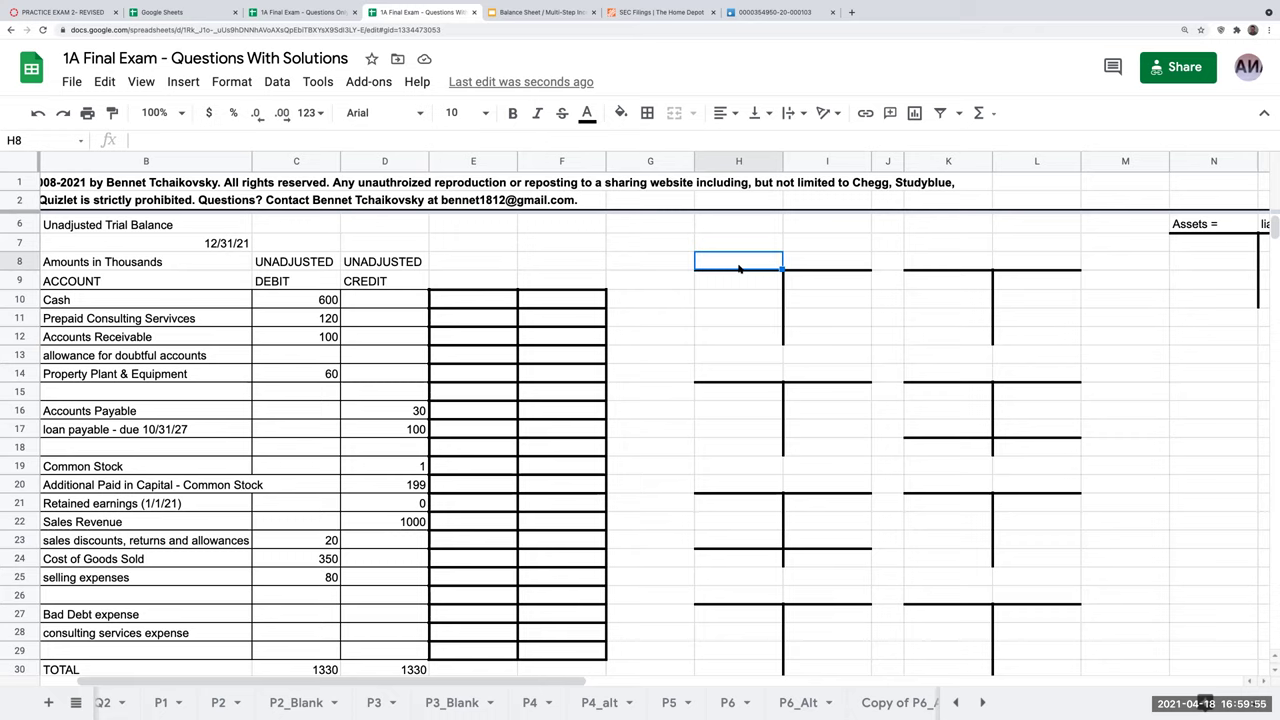
- Title the T-accounts Depreciation Expense in H8 and Accumulated Depreciation (A/D) in K8
type("Depreciation ")
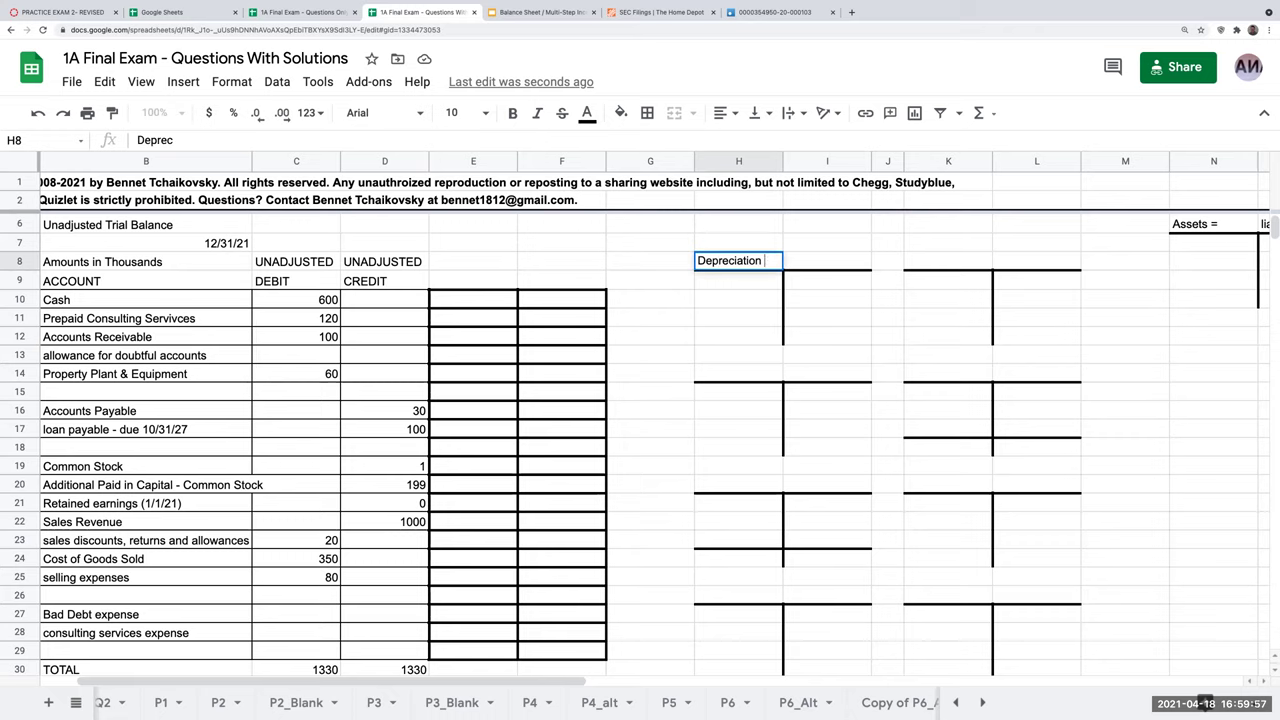
type("Expense")
key("Tab")
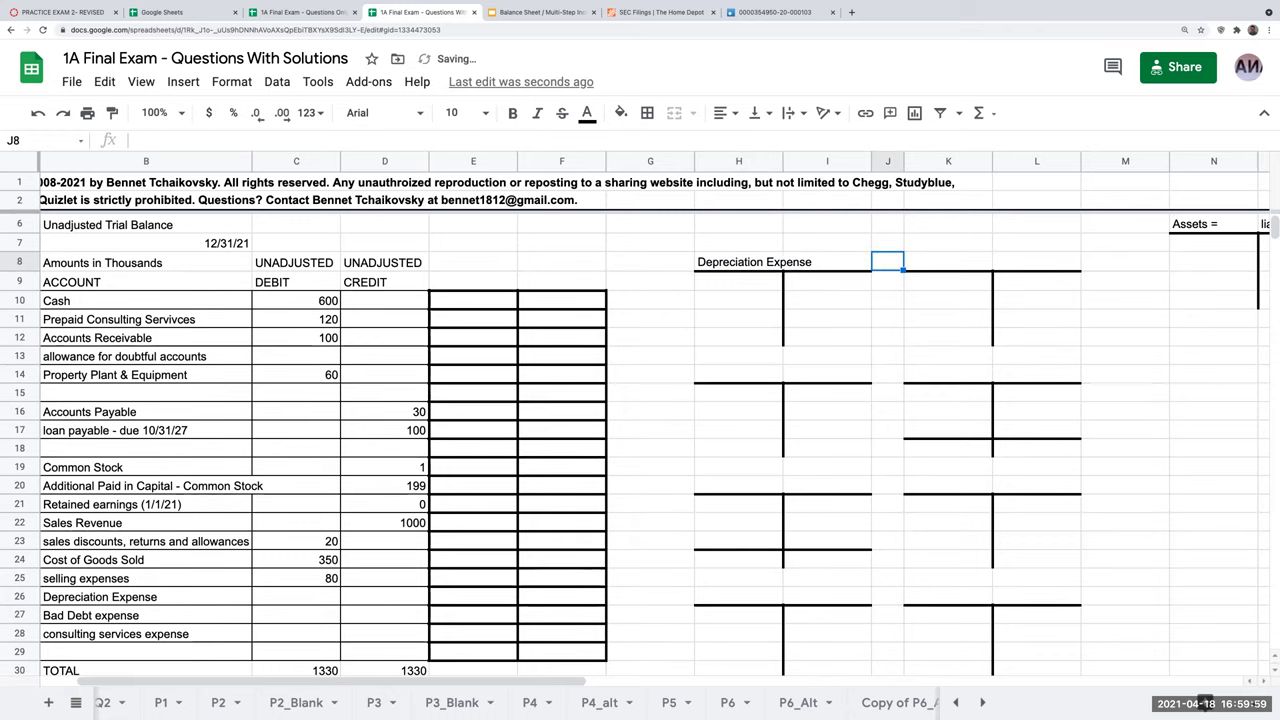
key("Tab")
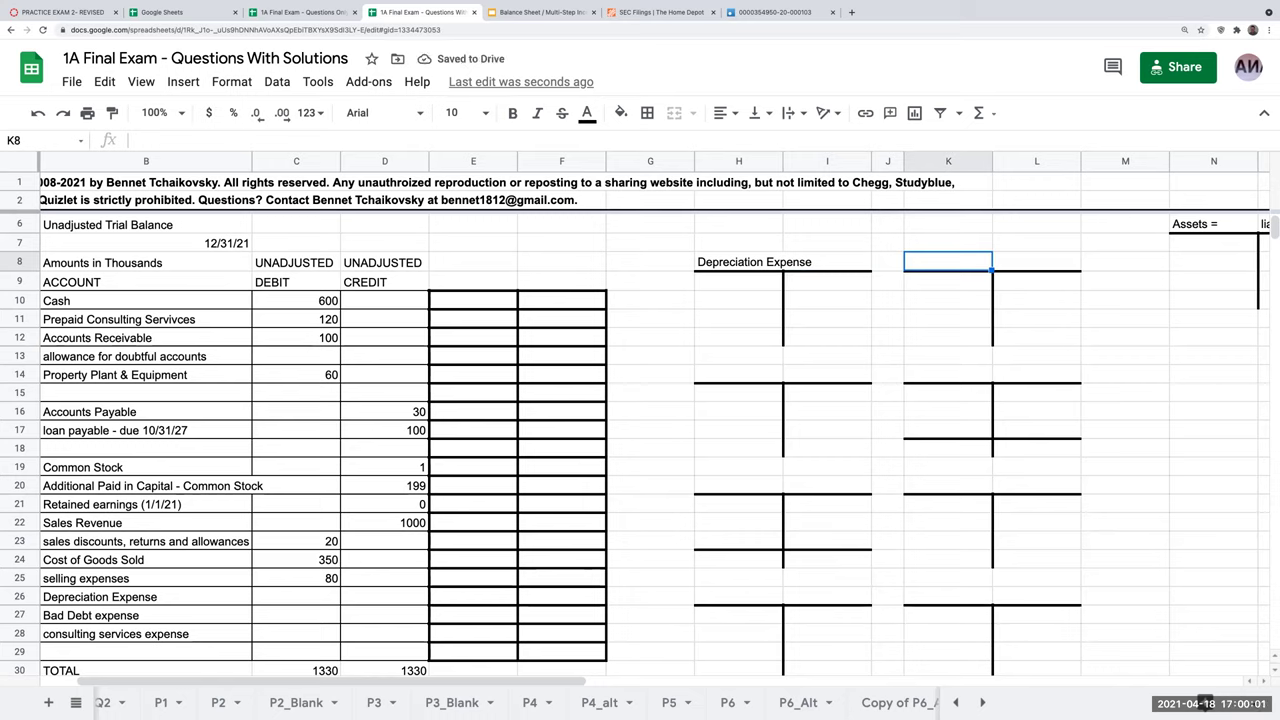
type("Accumulkat")
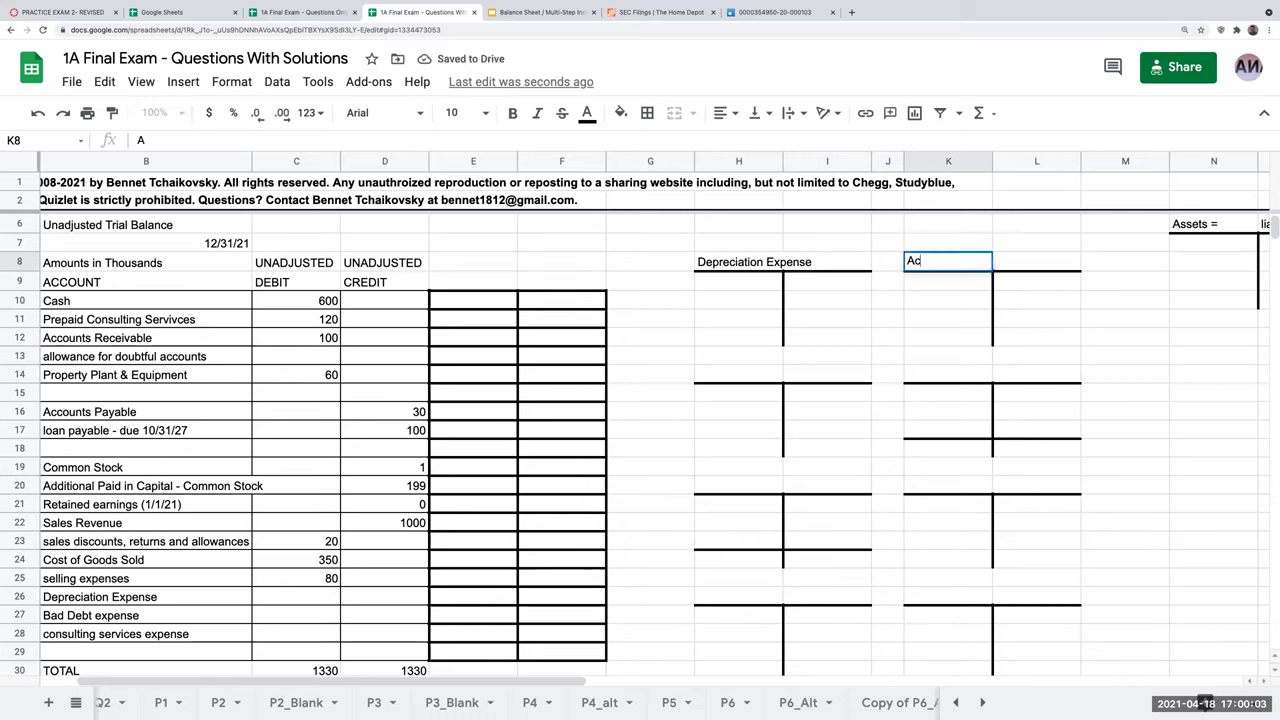
key("BackSpace")
key("BackSpace")
key("BackSpace")
key("BackSpace")
key("BackSpace")
key("BackSpace")
key("BackSpace")
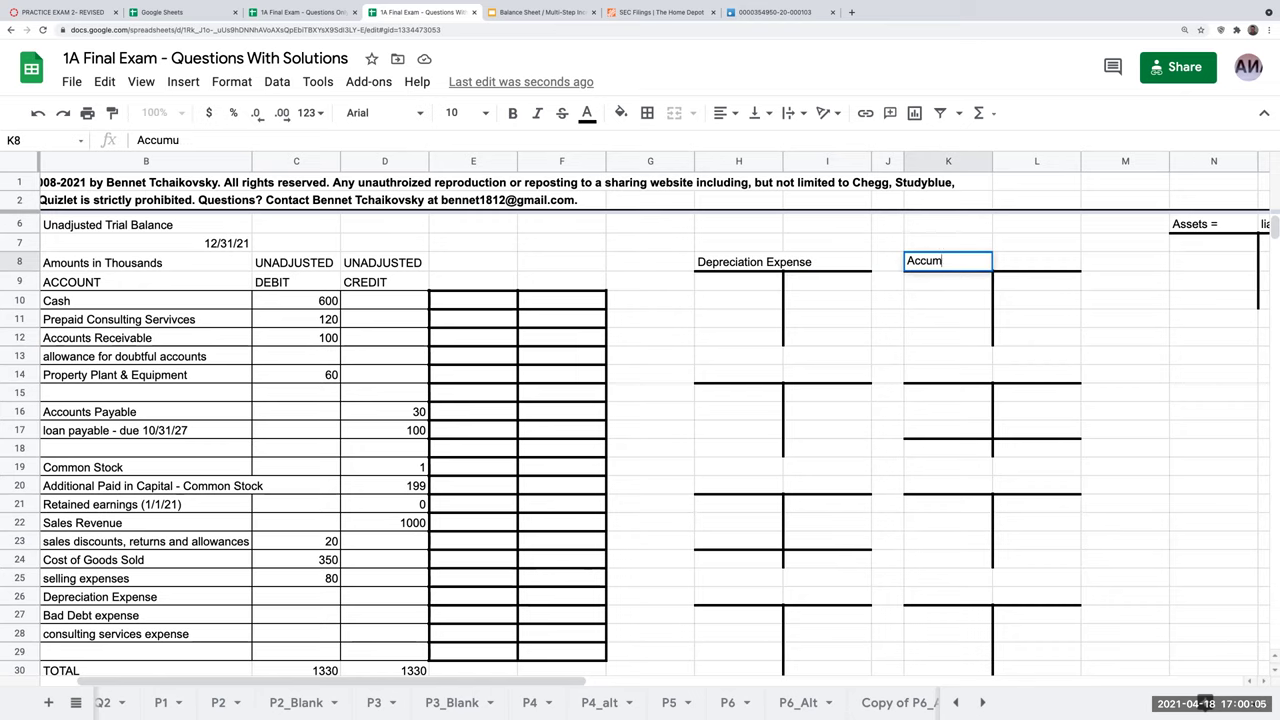
type("mulated Depreciation (A?D)")
left_click(738, 281)
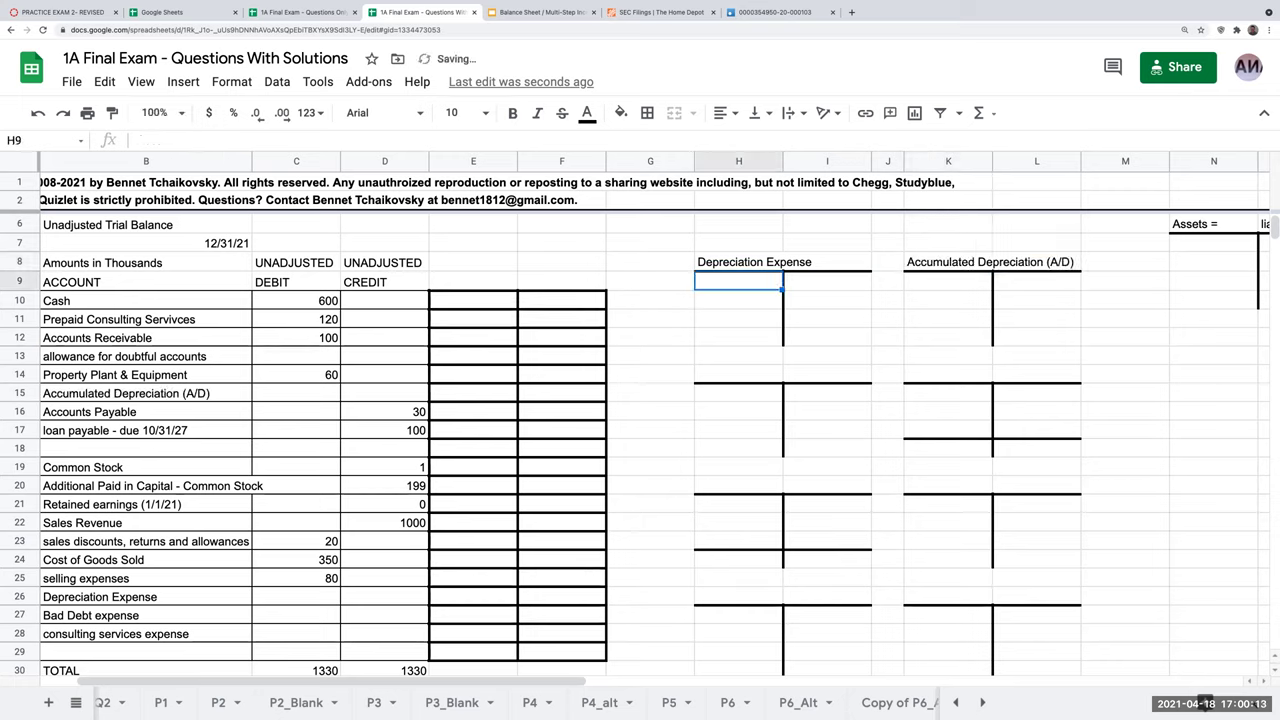
left_click(942, 266)
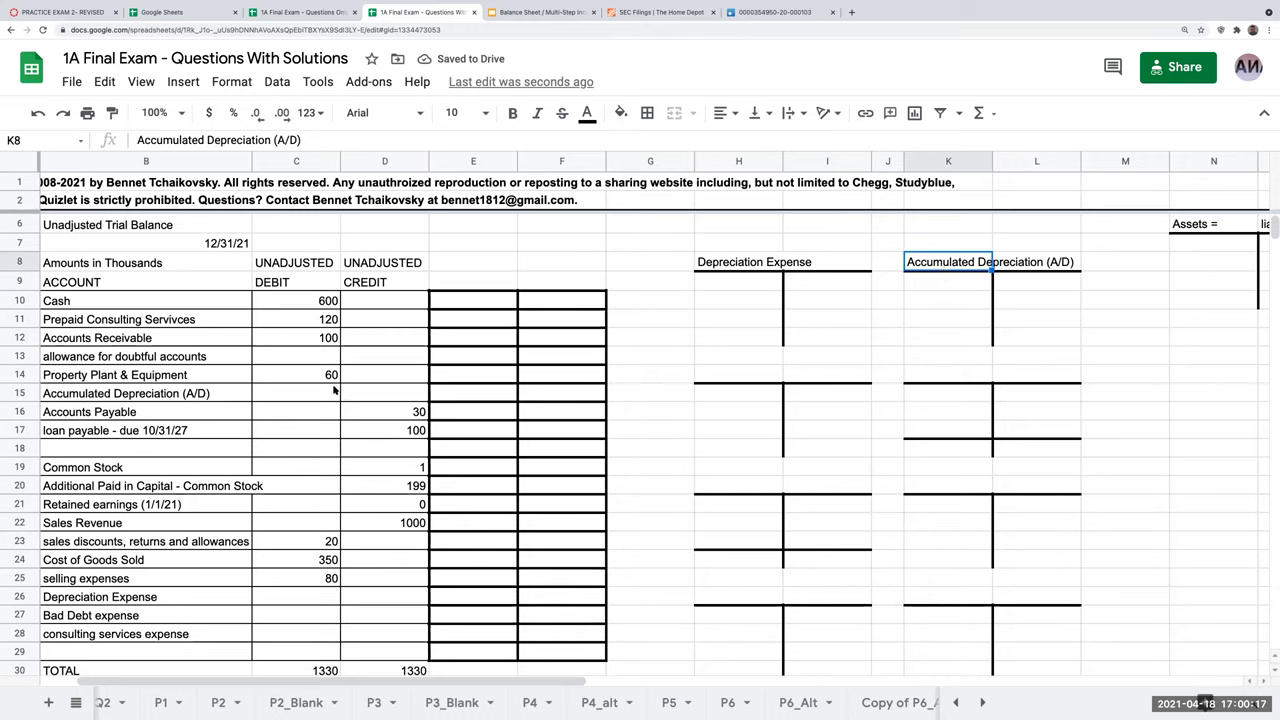
- Clear the zero-balance account labels in B13 and B26:B28 of the trial balance
left_click(190, 394)
key("Delete")
key("Up")
key("Up")
key("Up")
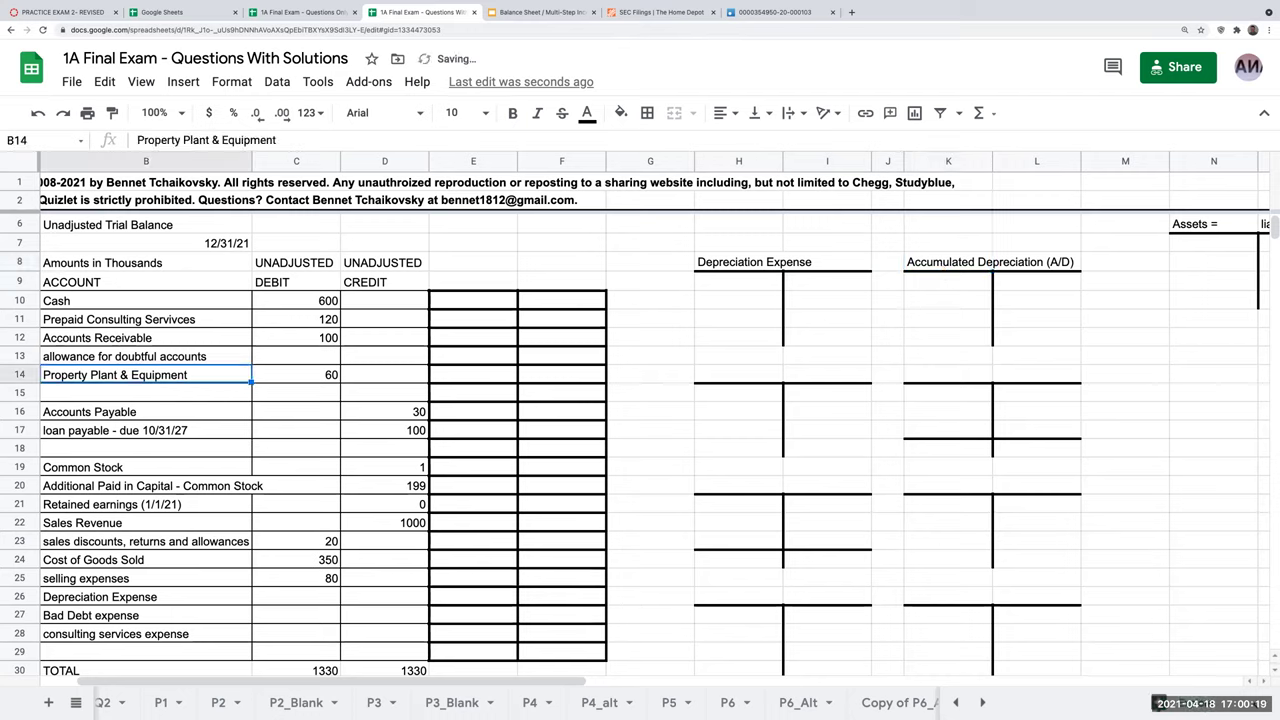
key("Delete")
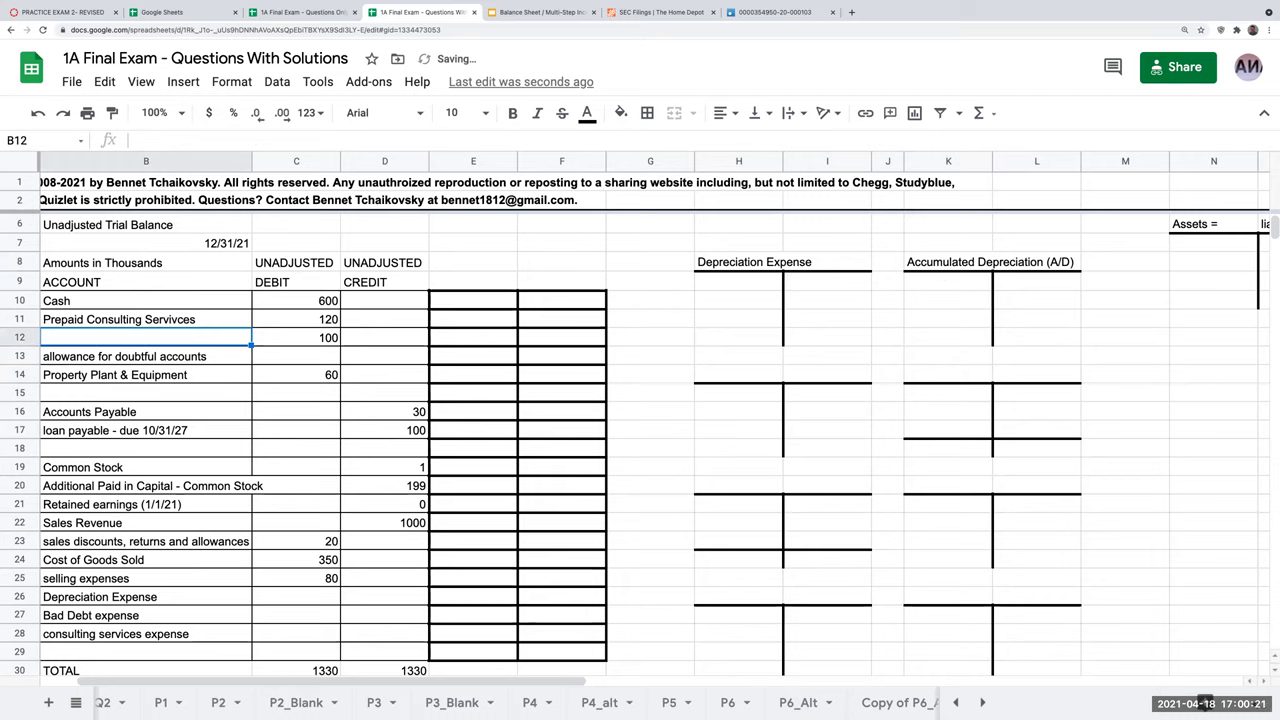
left_click(38, 112)
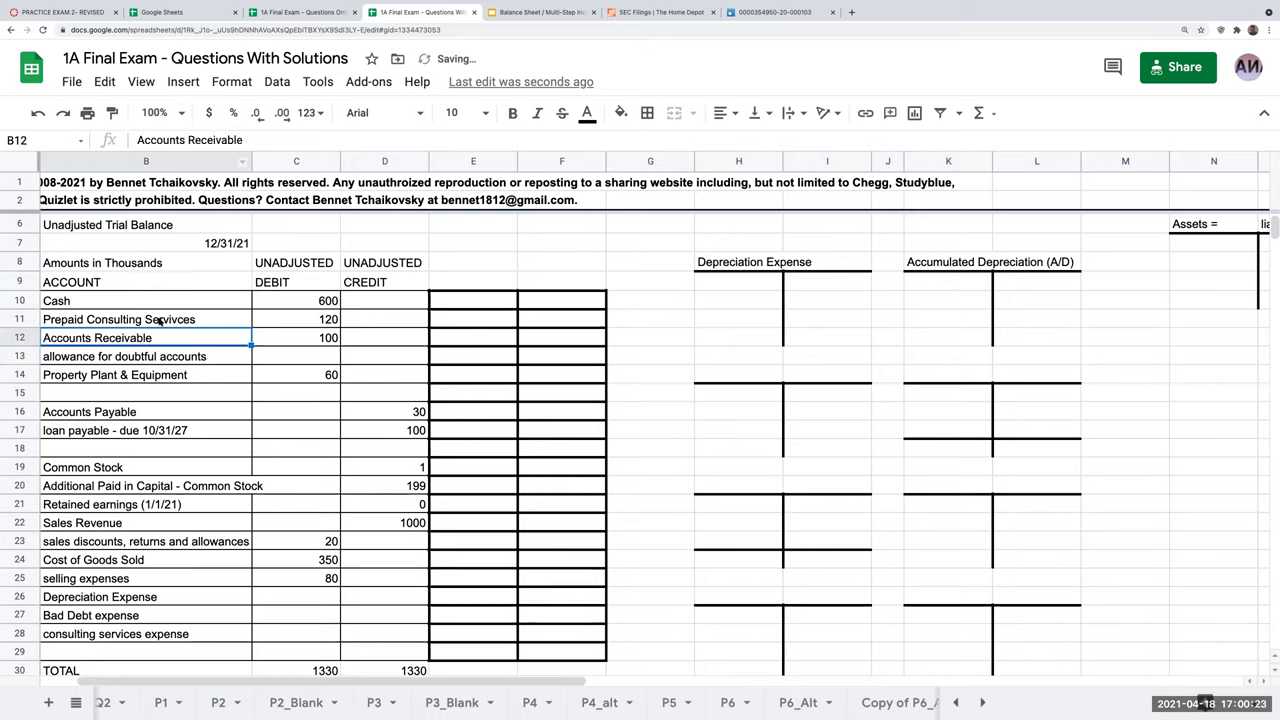
left_click(150, 358)
key("Delete")
key("Down")
key("Down")
key("Down")
key("Down")
key("Down")
key("Down")
key("Down")
key("Down")
key("Down")
key("Down")
key("Down")
key("Down")
key("Down")
key("Down")
key("Down")
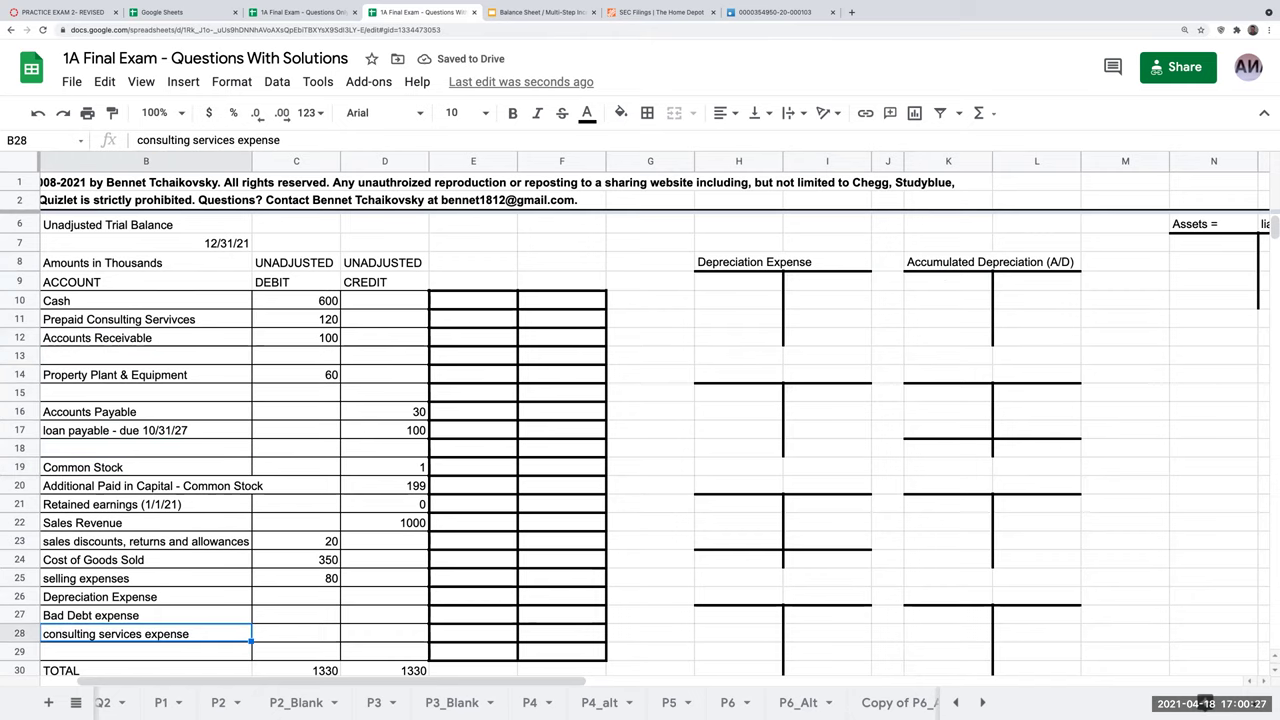
key("Delete")
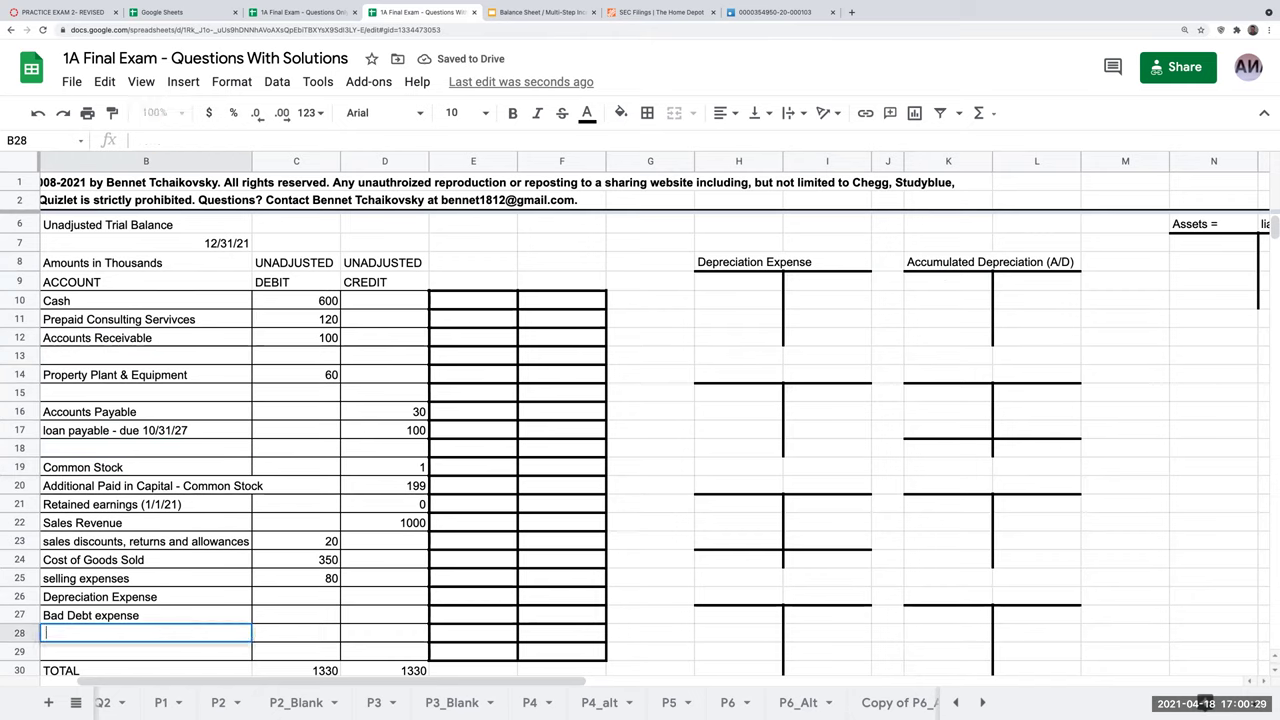
key("Up")
key("Delete")
key("Up")
key("Delete")
key("Up")
key("Down")
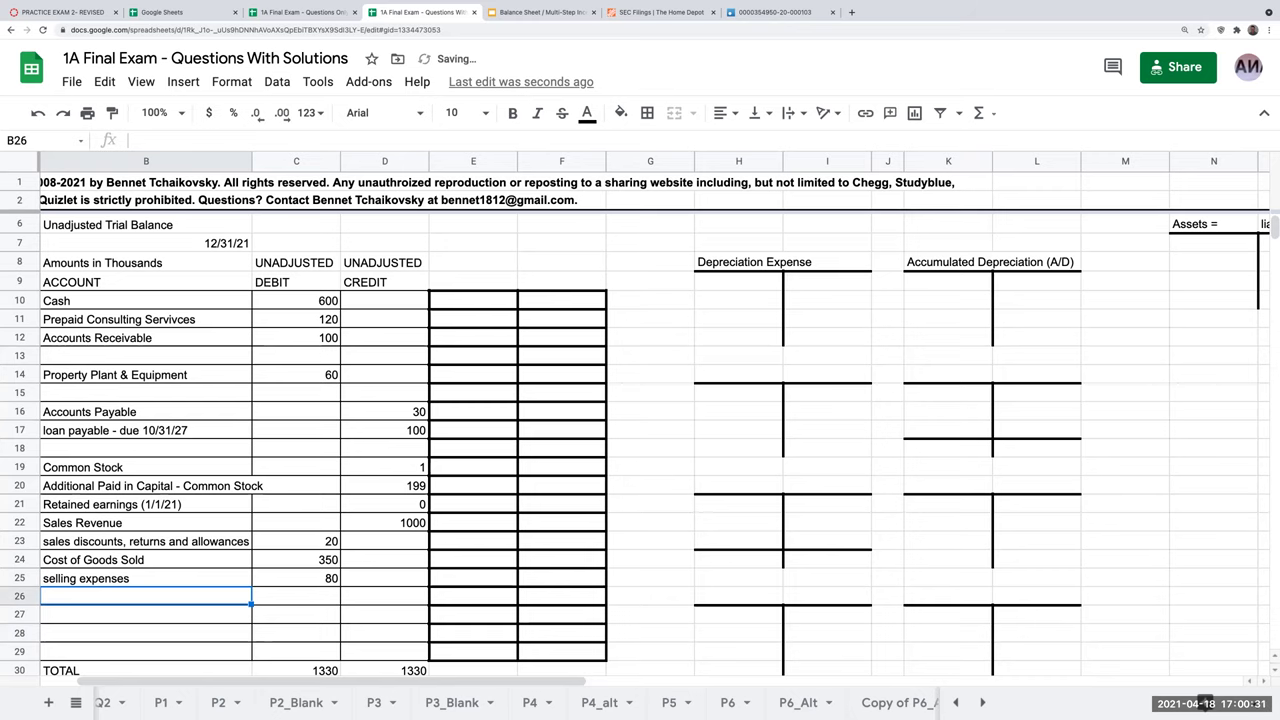
scroll(651, 363, "down", 4)
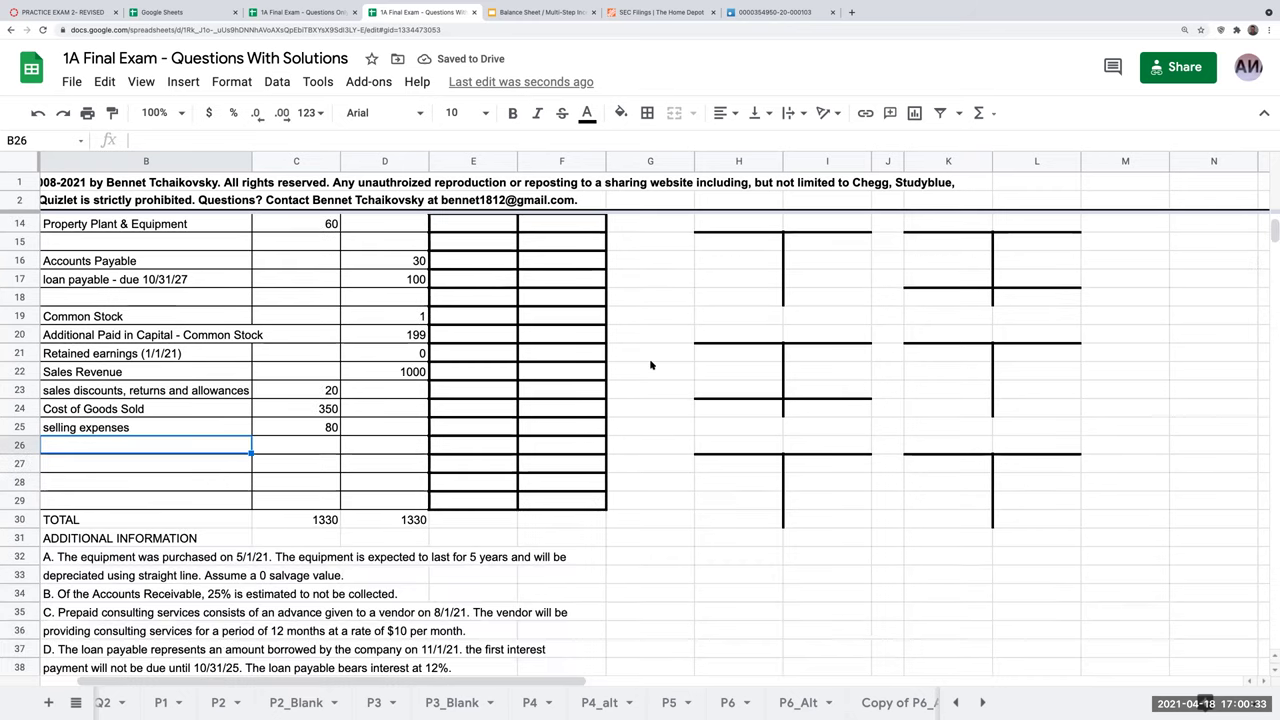
- Write the formula labels 'AC - SV' over 'EUL' with a dividing border line
left_click(715, 521)
left_click(681, 521)
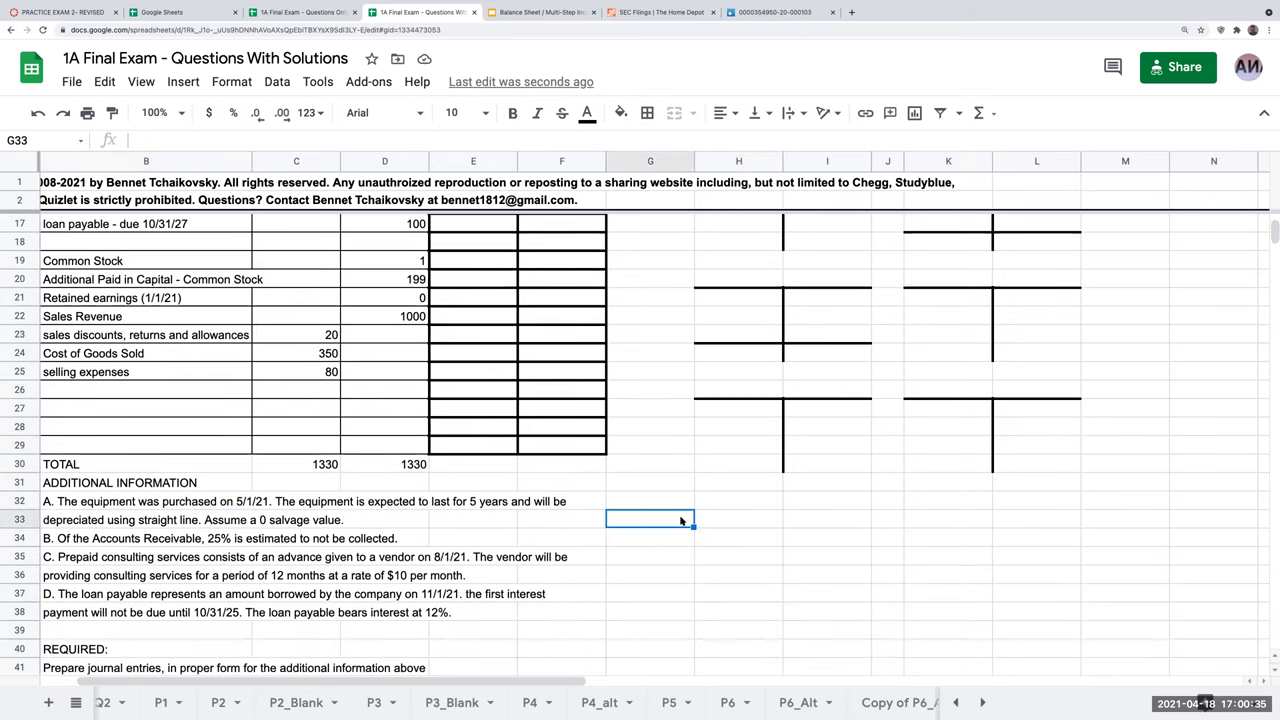
type("AC")
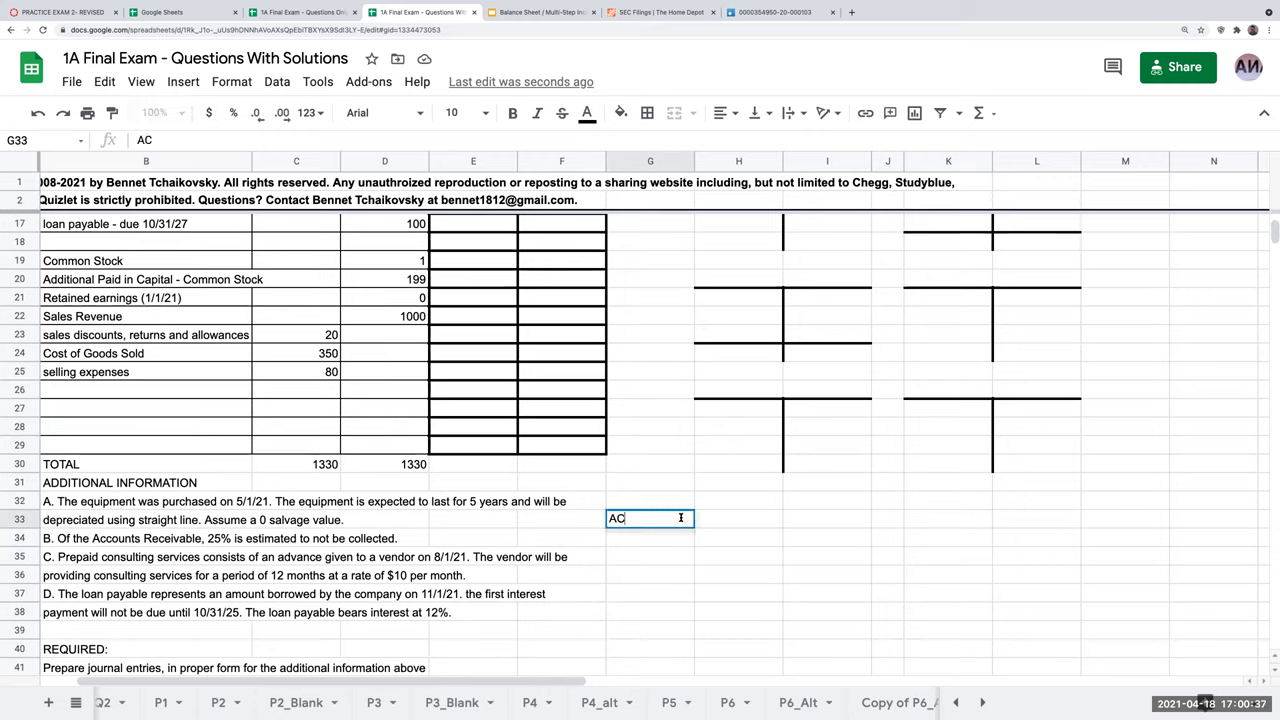
type(" - SV")
key("Return")
type("EUL")
key("Return")
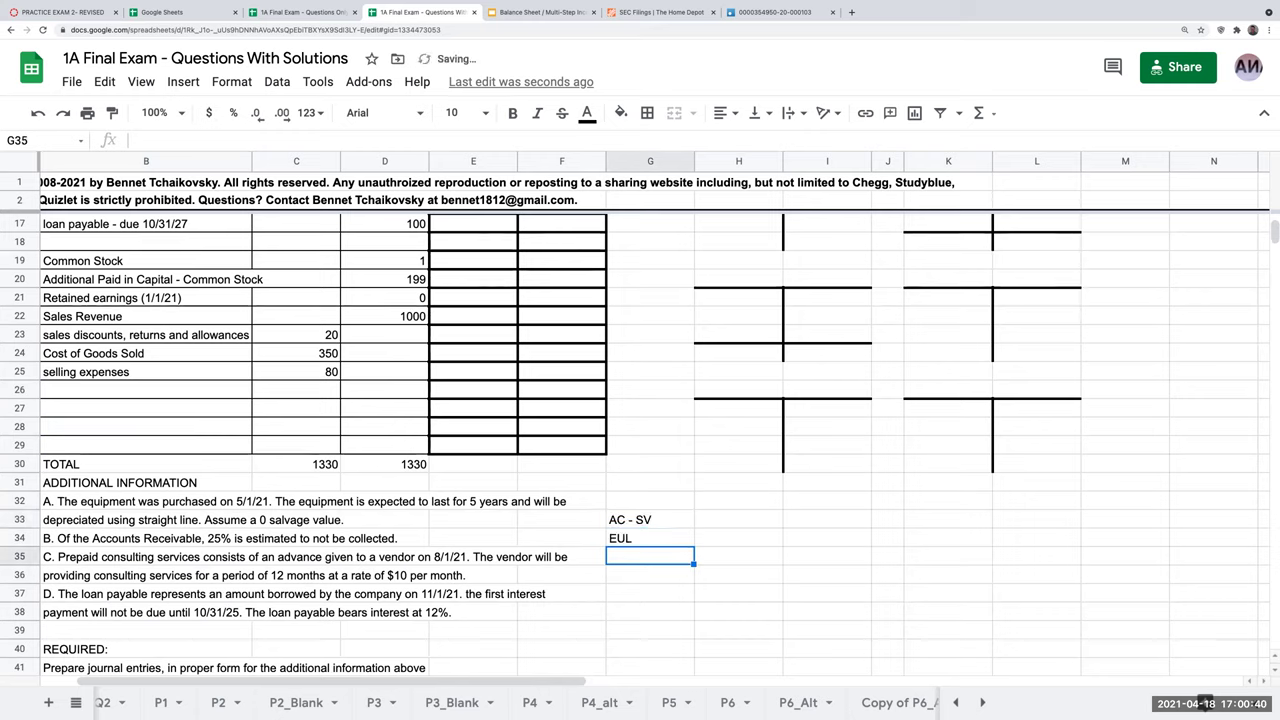
left_click(611, 538)
left_click(647, 112)
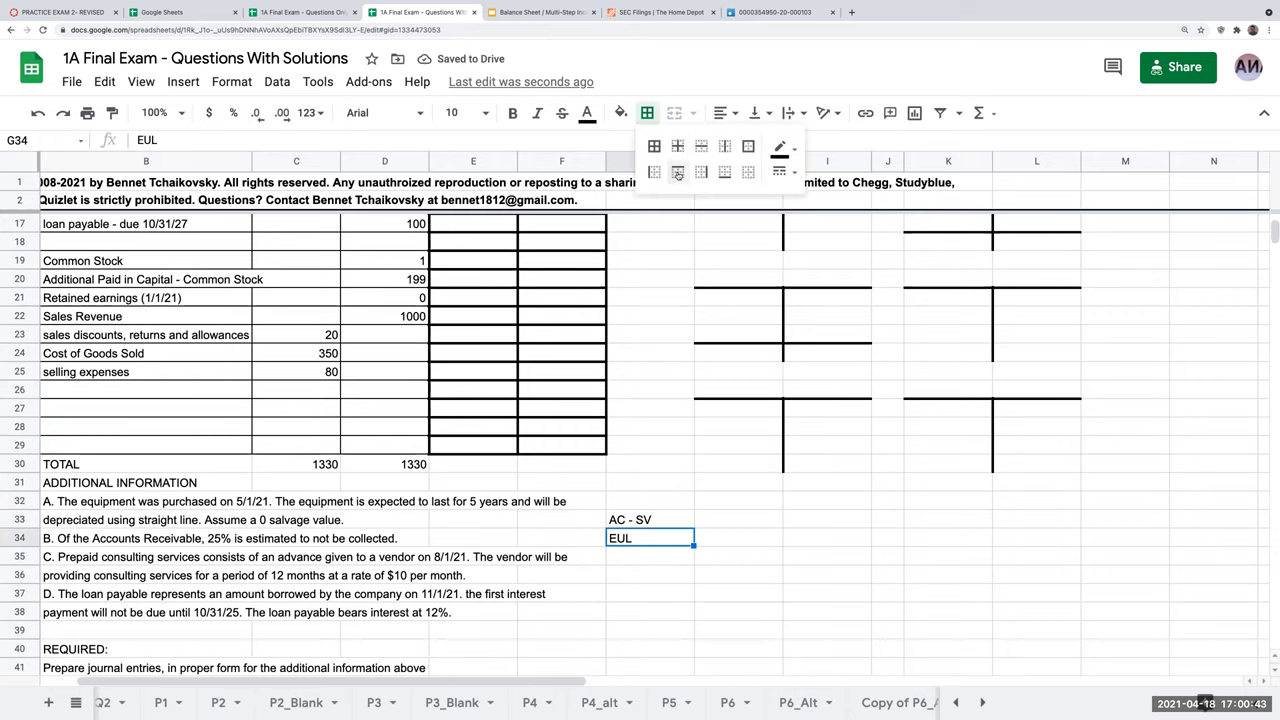
left_click(730, 520)
- Fill in the values '60 - 0' over a 5-year life, separated by a border line
scroll(368, 369, "up", 3)
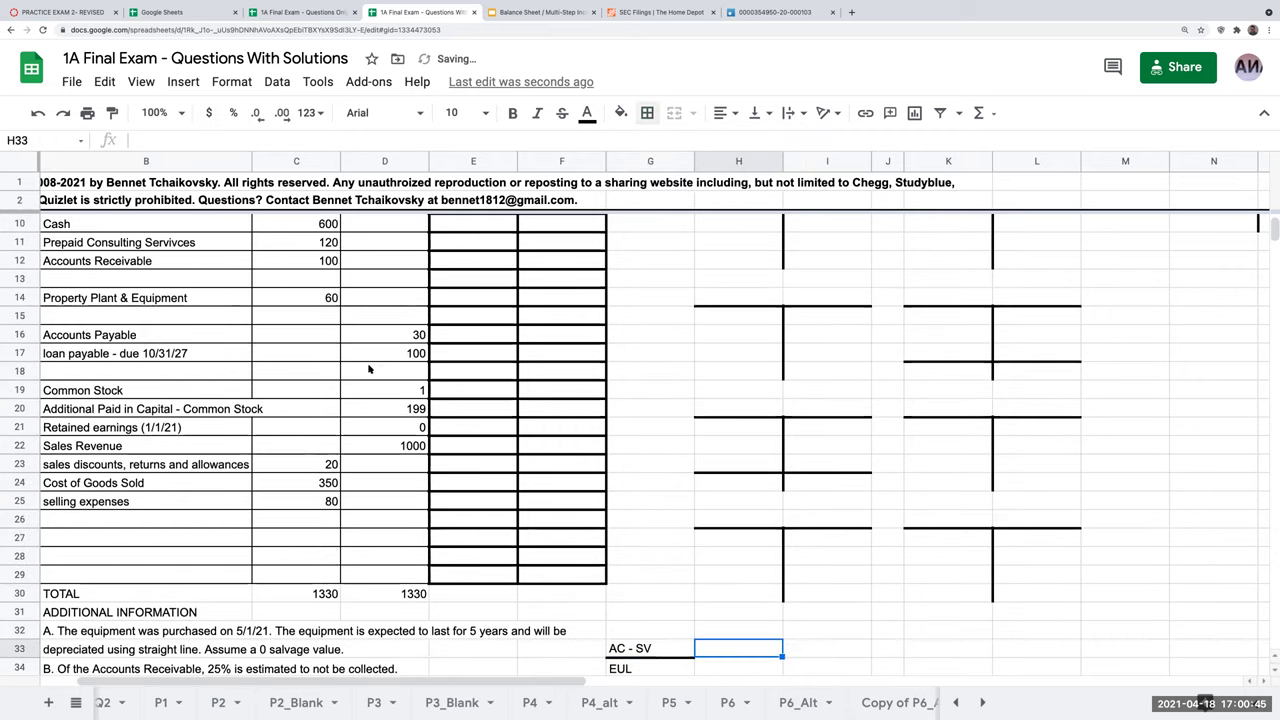
left_click(325, 298)
scroll(325, 298, "down", 2)
left_click(729, 561)
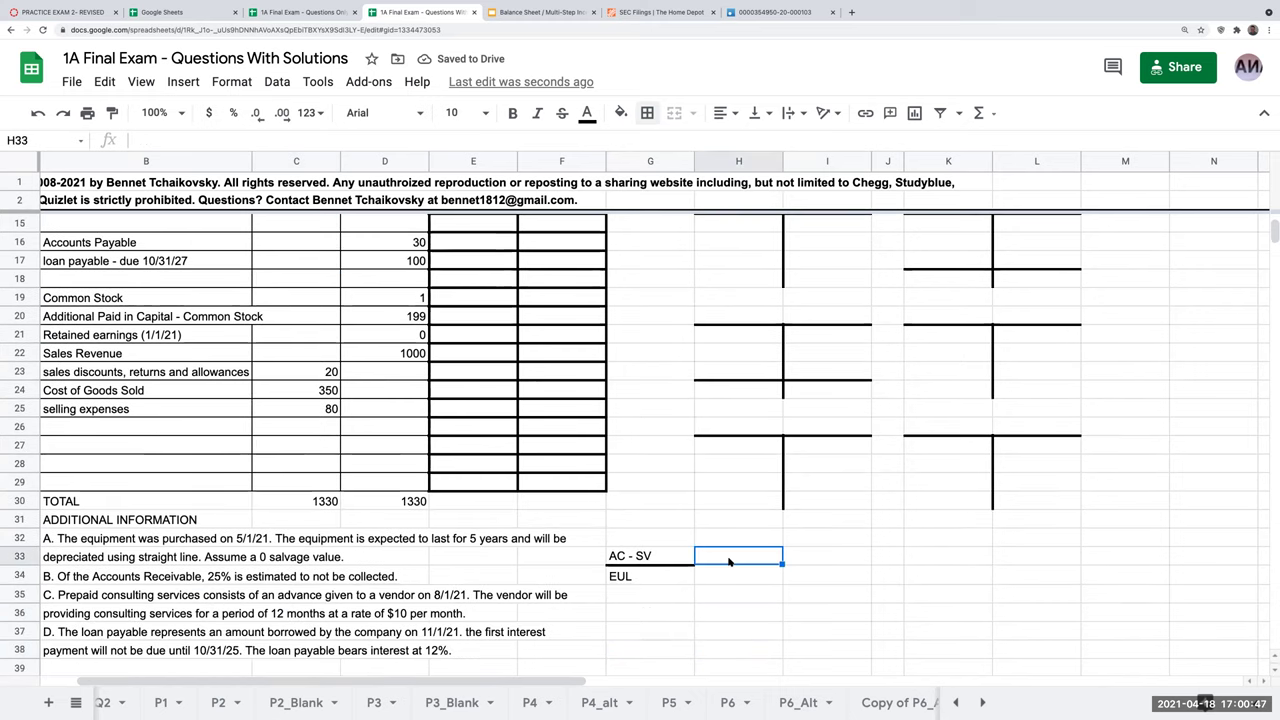
type("6")
key("BackSpace")
type("60")
key("BackSpace")
type("0 - 0")
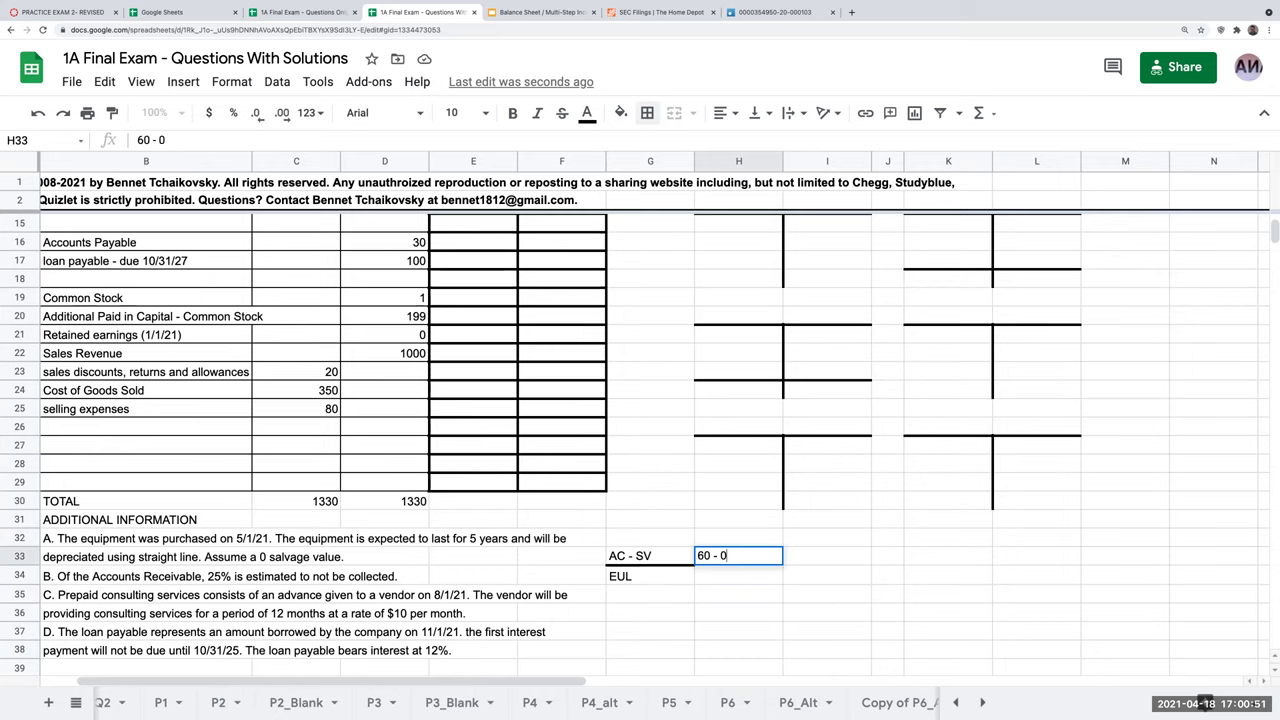
key("Return")
type("4")
key("BackSpace")
type("5")
key("Return")
key("Up")
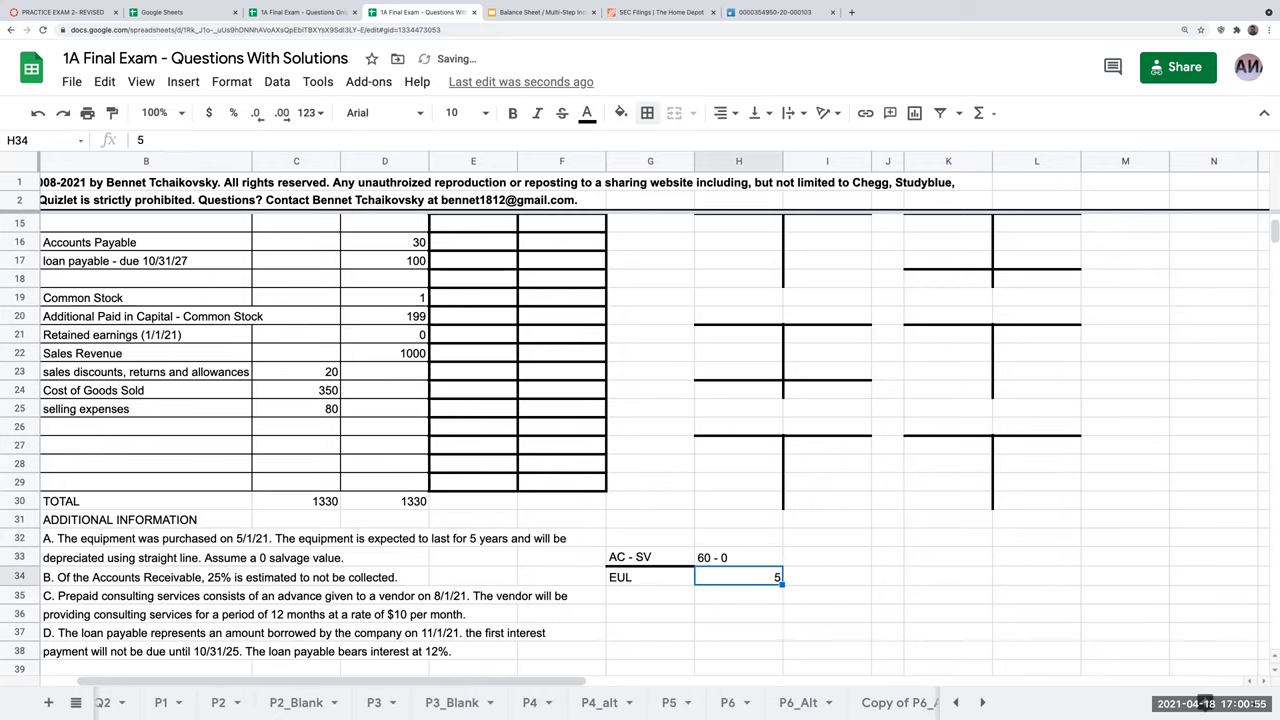
left_click(646, 112)
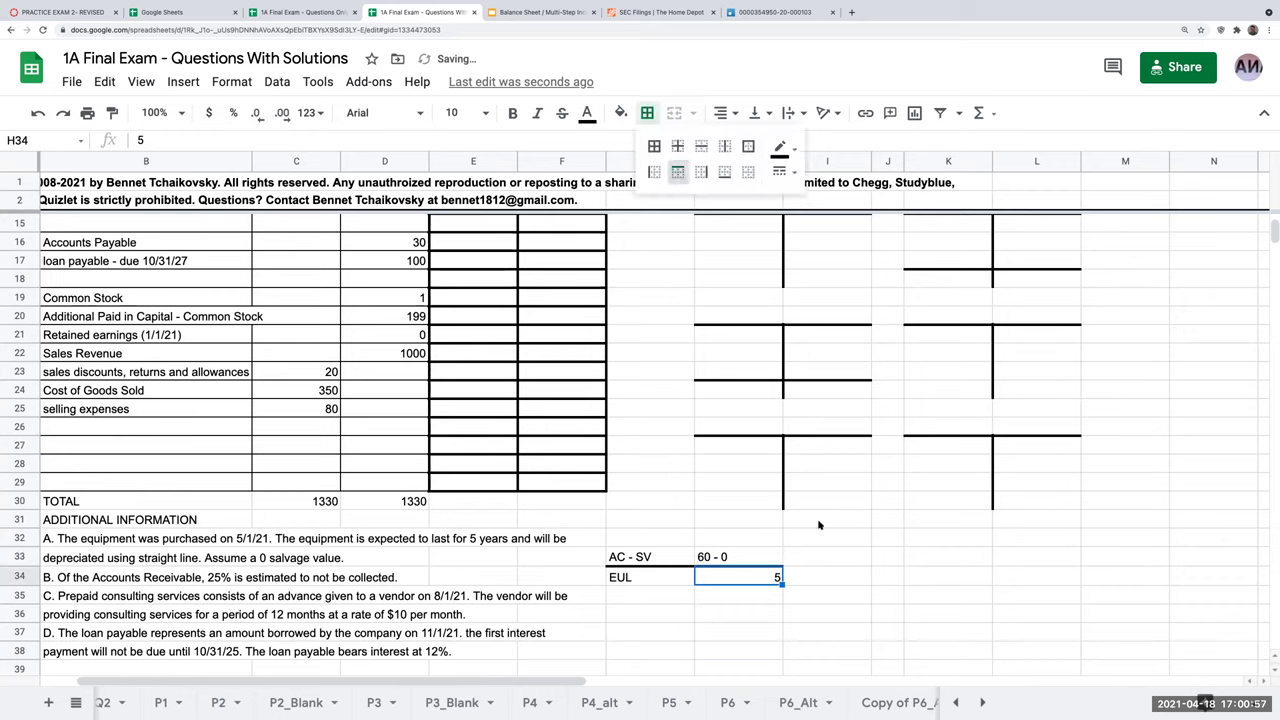
left_click(833, 557)
- Record 12 in I36, labelled 'annual depreciation expense'
type("12")
type(" depreciation")
key("BackSpace")
key("BackSpace")
key("BackSpace")
key("BackSpace")
key("BackSpace")
key("BackSpace")
key("BackSpace")
key("BackSpace")
key("BackSpace")
key("BackSpace")
key("BackSpace")
key("BackSpace")
key("BackSpace")
key("Tab")
type("annual depreciation expense")
key("Return")
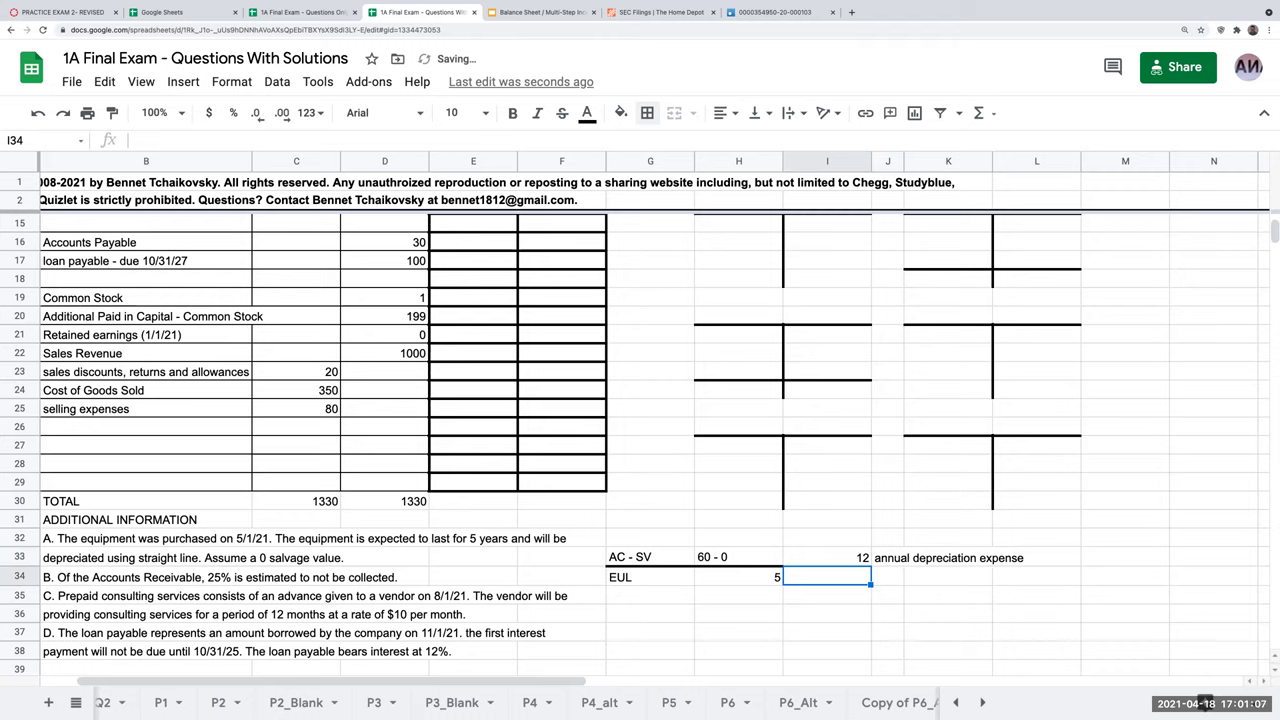
left_click(887, 576)
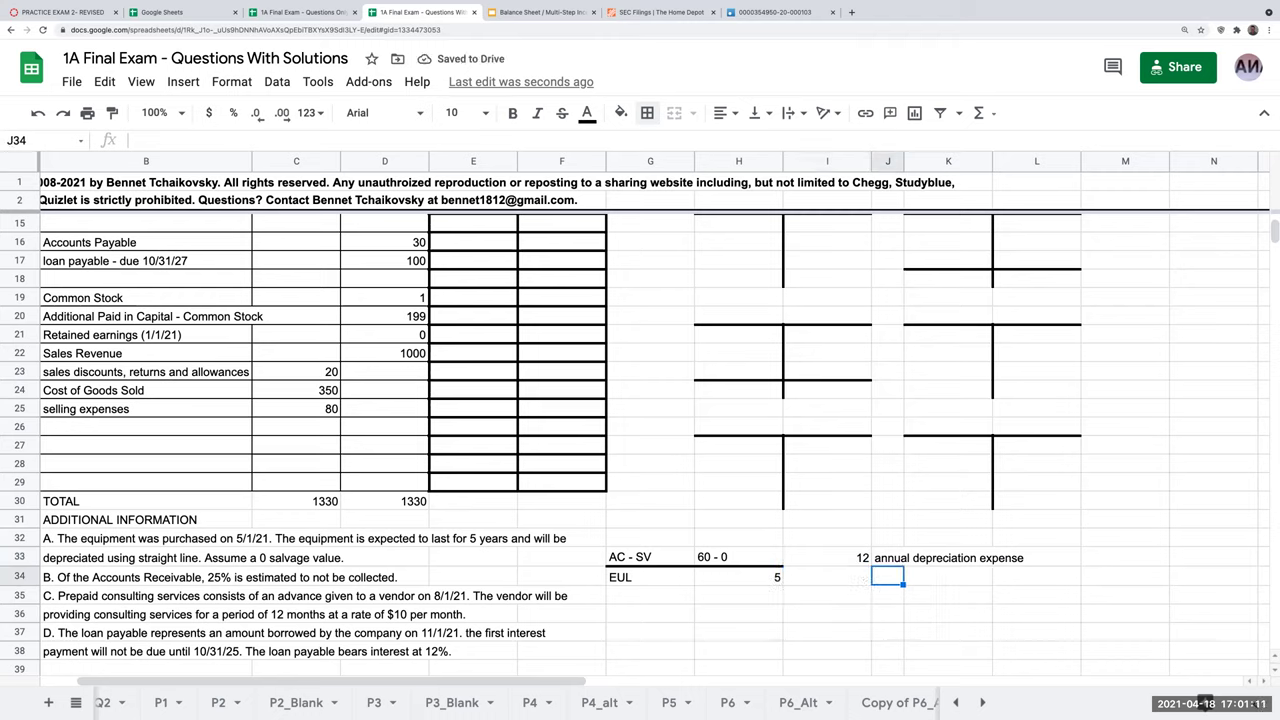
left_click(827, 614)
type("12")
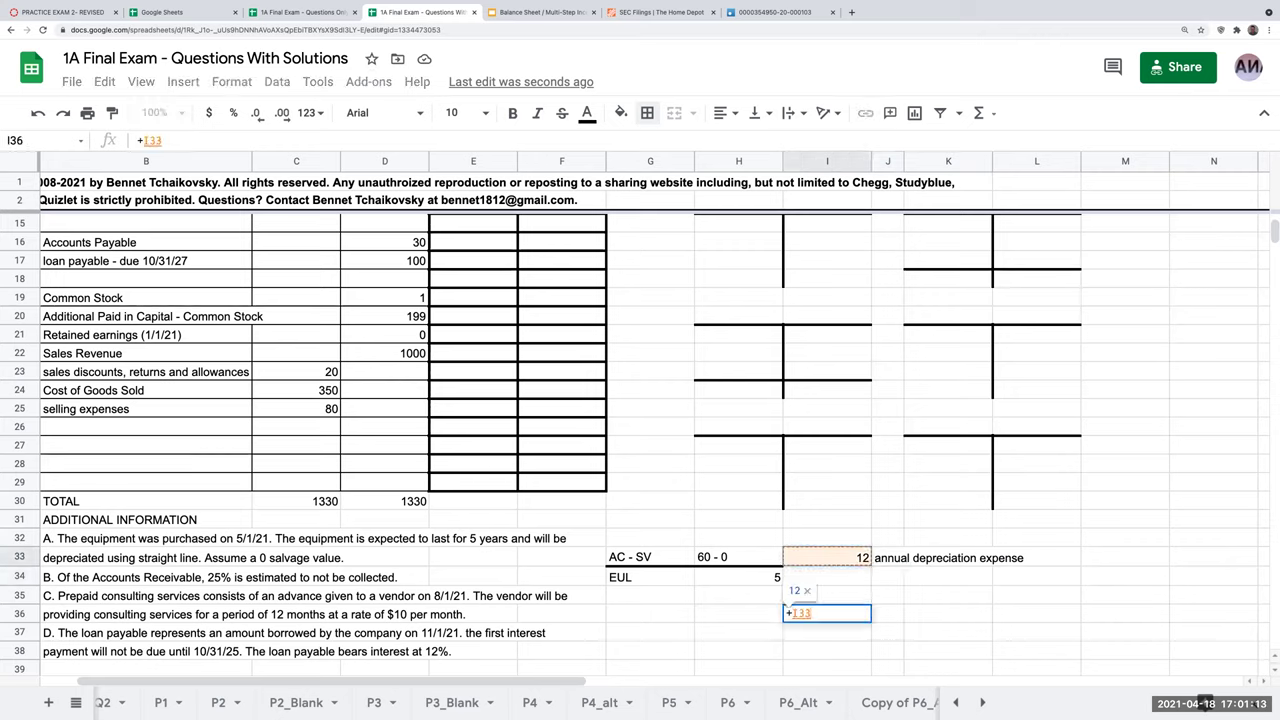
key("Tab")
type("annual depreciation expense")
key("Return")
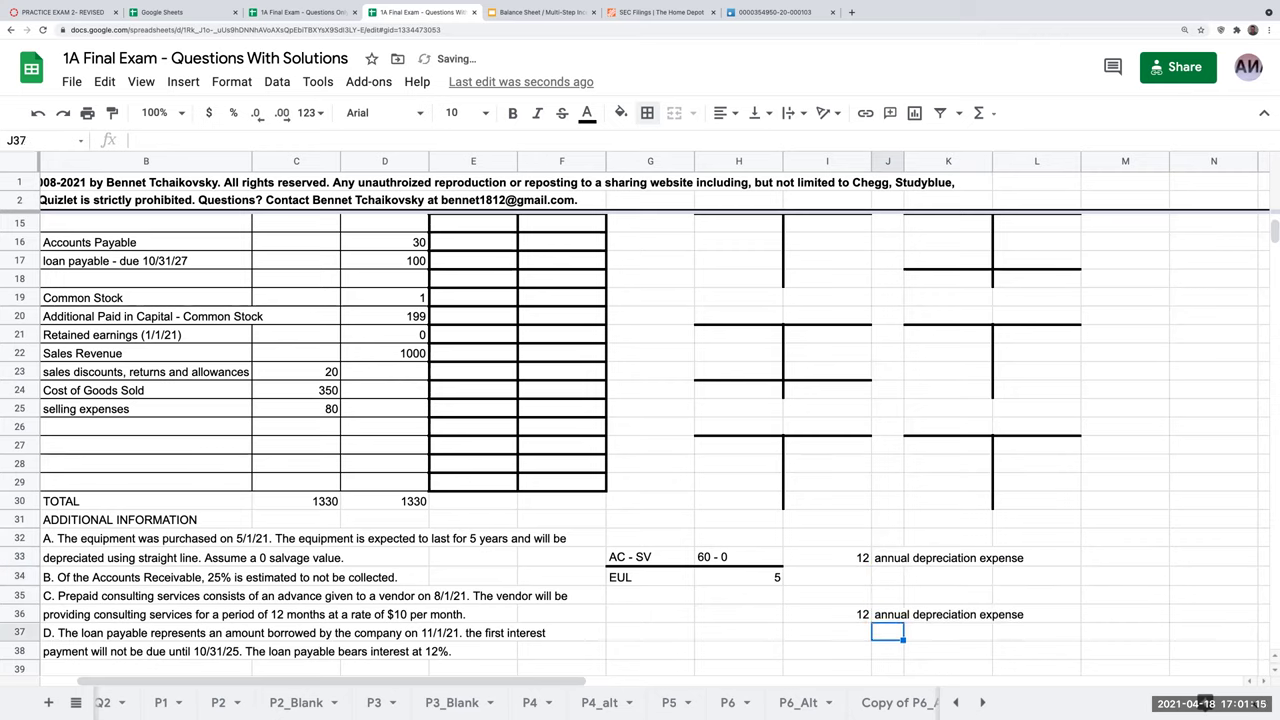
left_click(827, 632)
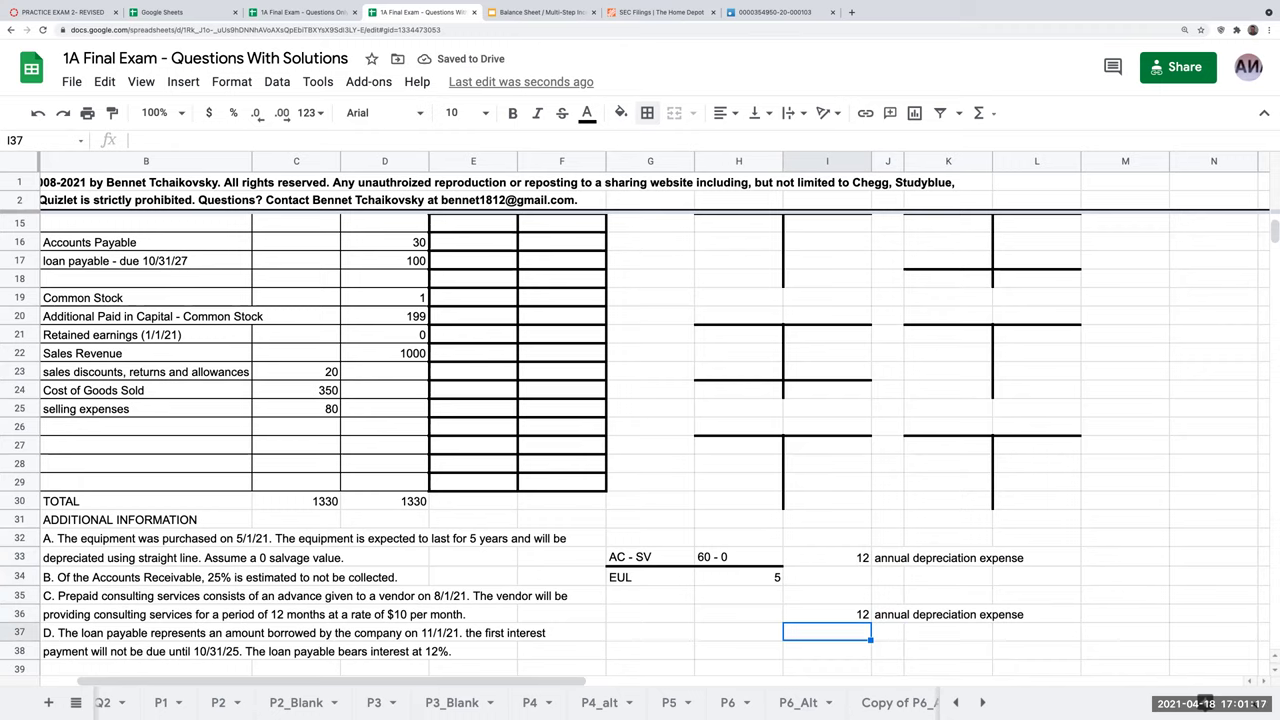
- List the months May through Dec with a 1 beside each to count them
key("Left")
key("Left")
key("Left")
key("Down")
key("Right")
key("Up")
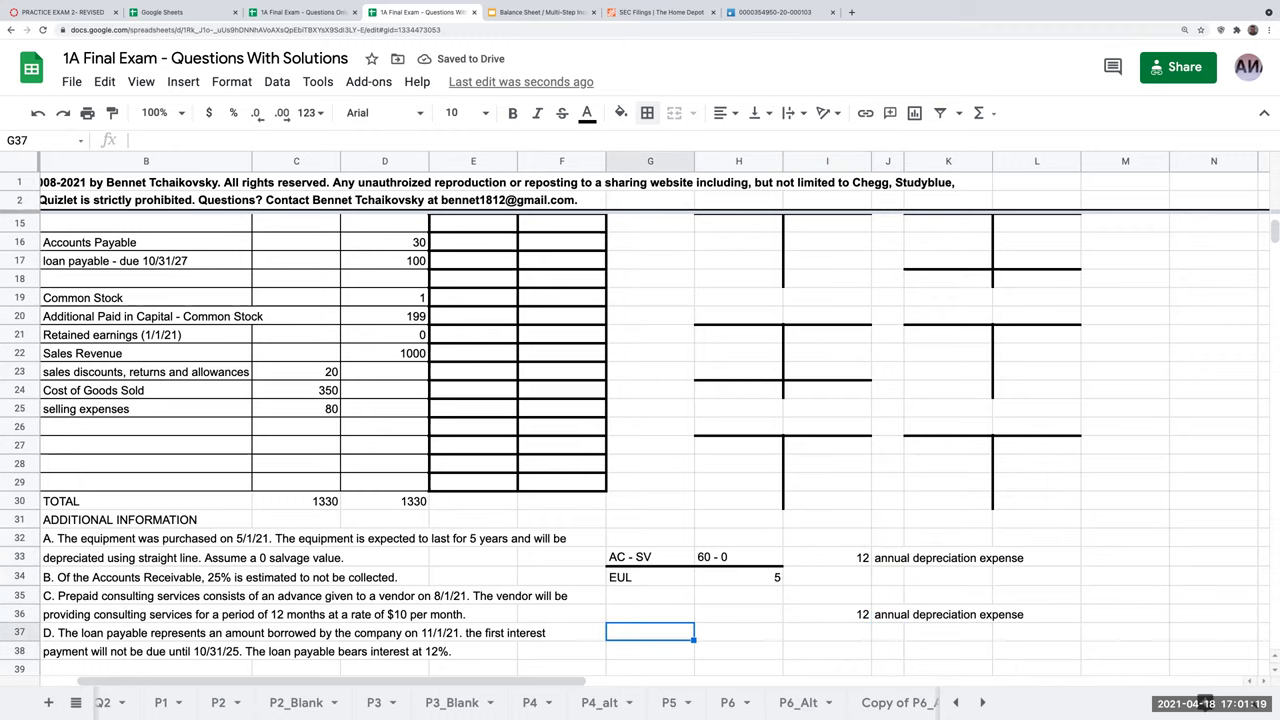
type("may")
key("Return")
type("june")
key("Return")
type("july")
key("Return")
type("aug")
key("Return")
type("sept")
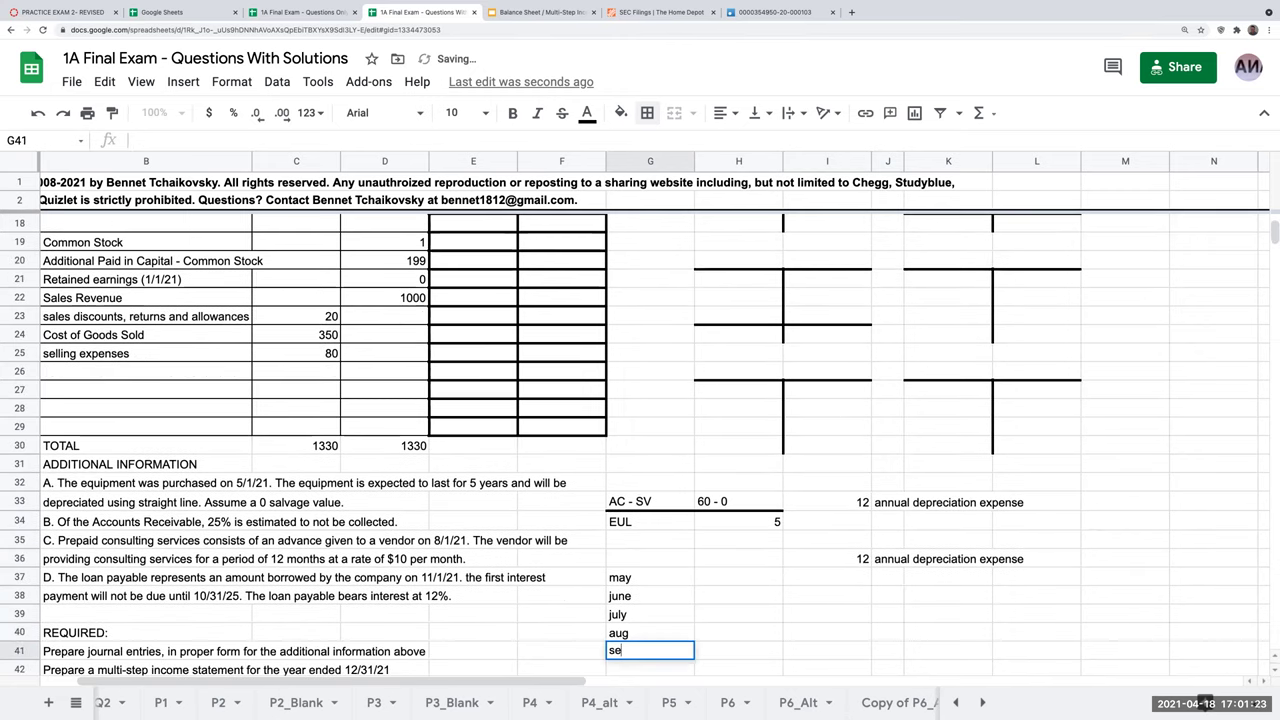
key("Return")
type("oct")
key("Return")
type("nov")
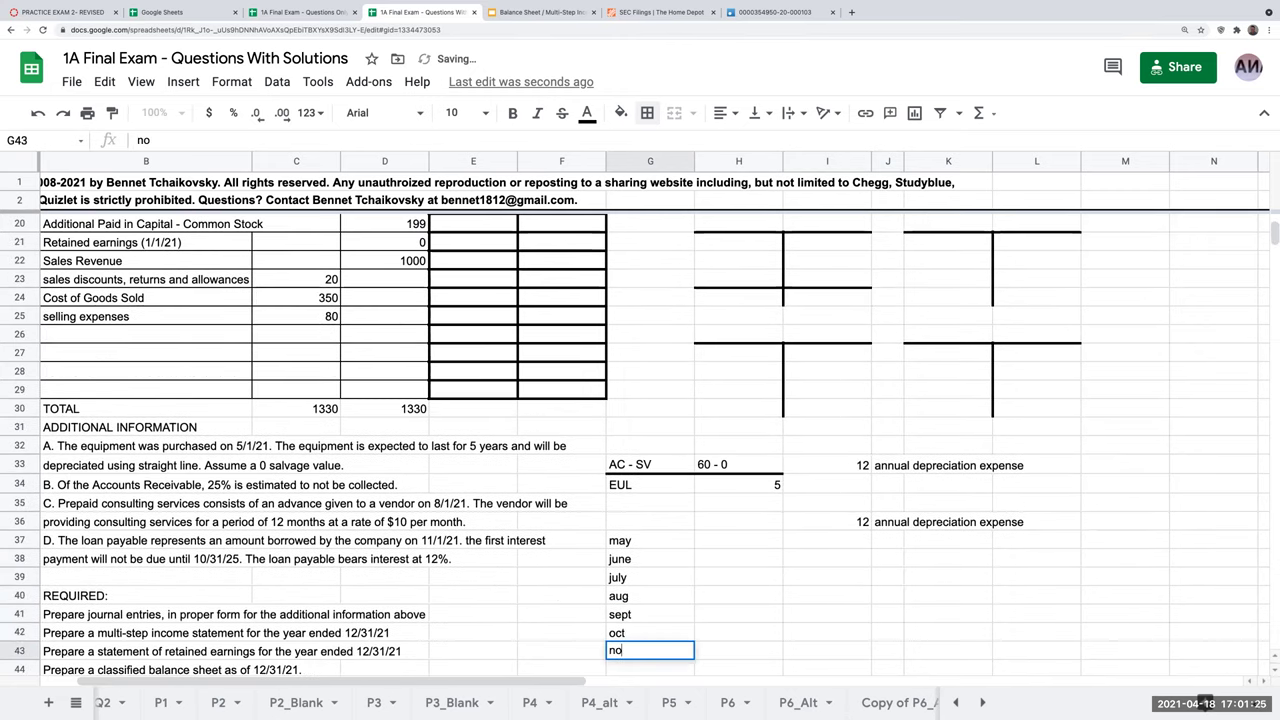
key("Return")
type("dec")
key("Return")
key("Right")
key("Up")
key("Up")
key("Up")
key("Up")
key("Up")
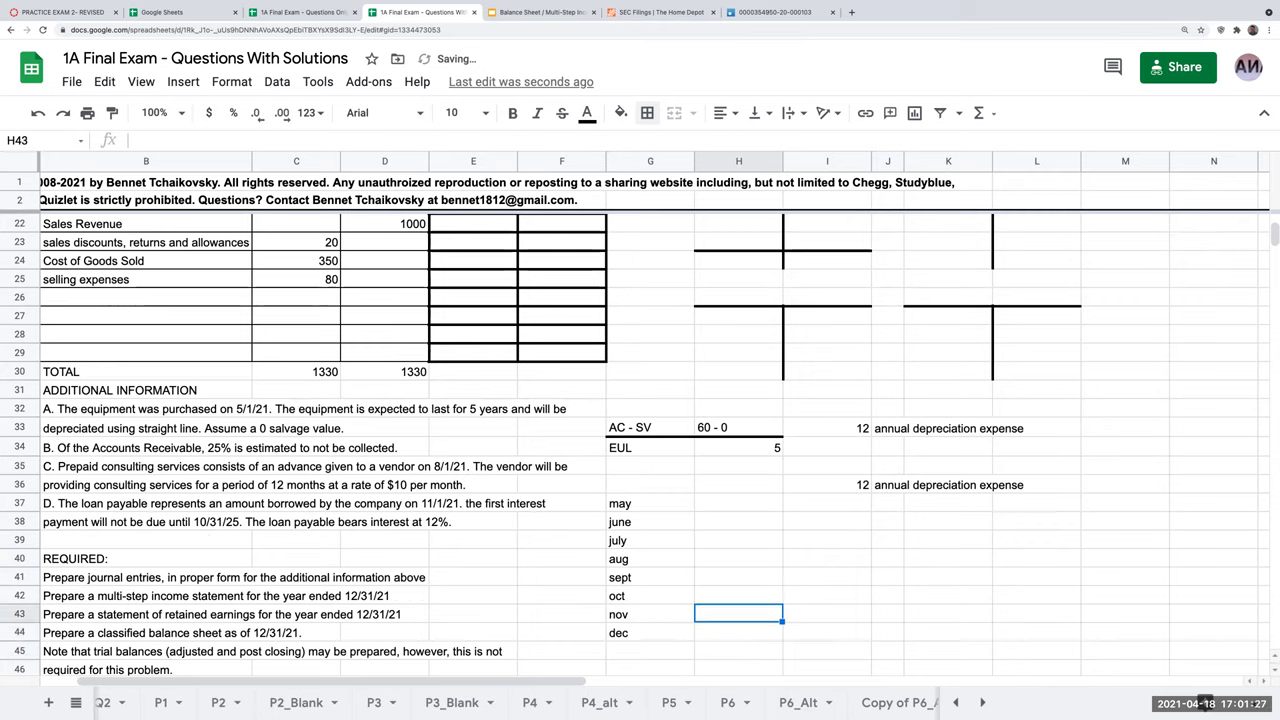
key("Up")
key("Up")
key("Up")
type("1")
key("Return")
type("1")
key("Return")
type("1")
key("Return")
type("1 1")
key("Return")
type("1")
key("Return")
type("1")
key("Return")
type("1")
key("Return")
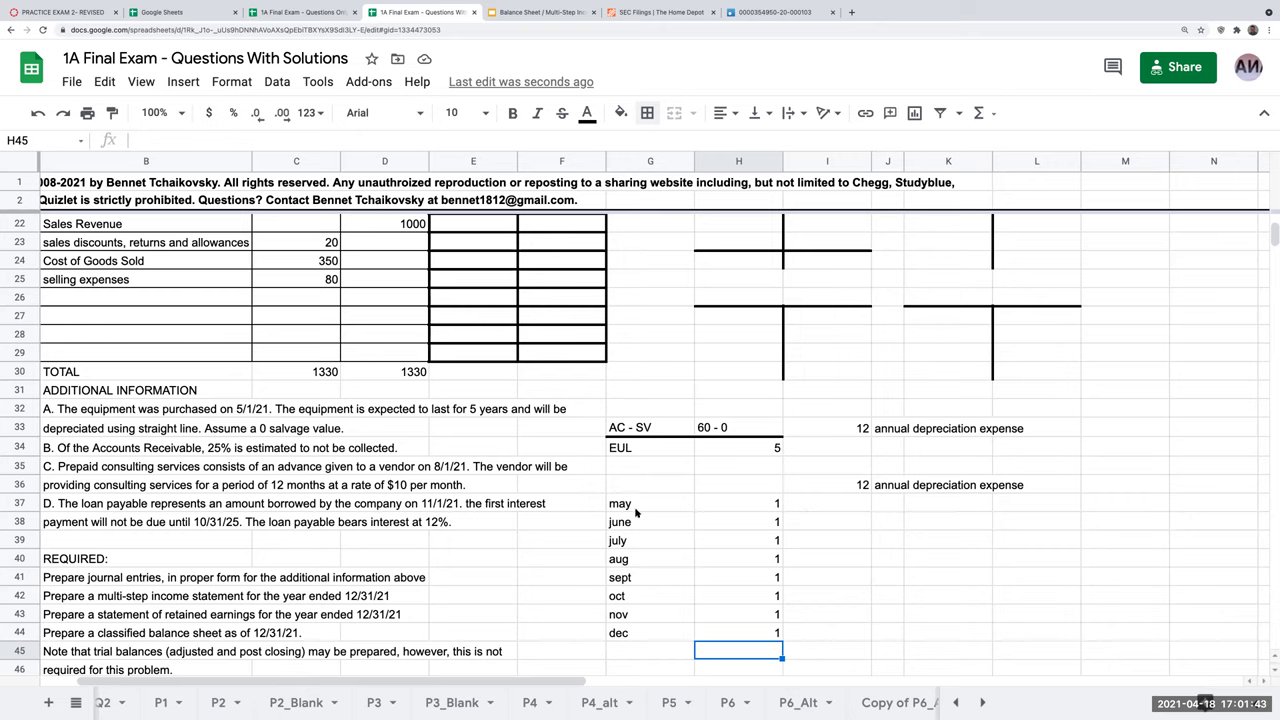
- Note '* 8/12' for May 1–Dec 31 and enter 8 as 'depreciation expense for 2021'
left_click(869, 505)
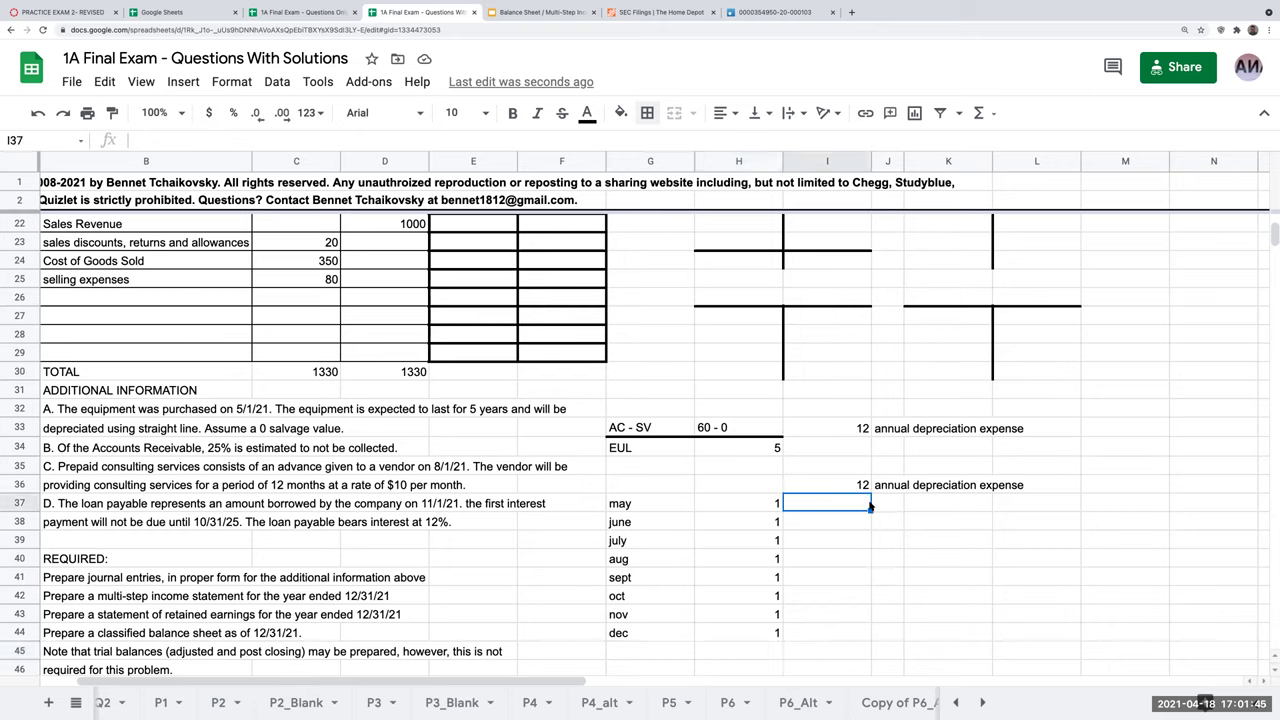
type("* 8/12")
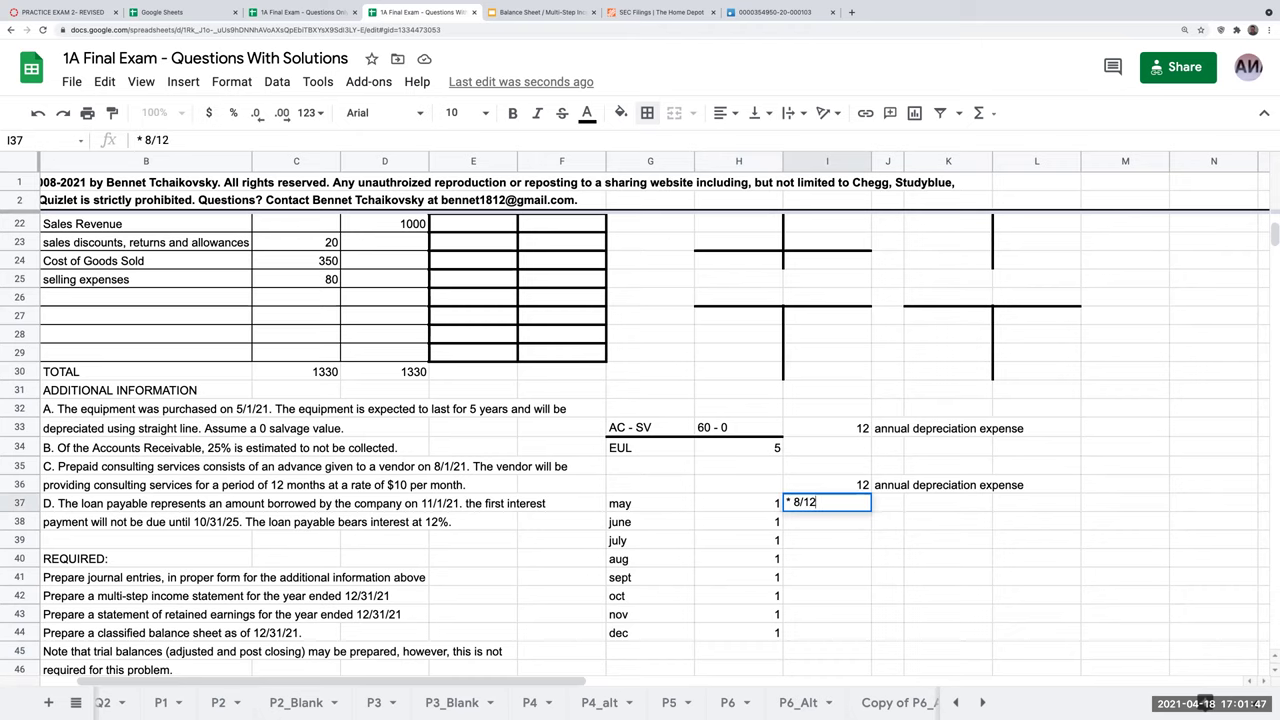
key("Tab")
type("may 1- de")
type("ce")
type(" 31")
key("Return")
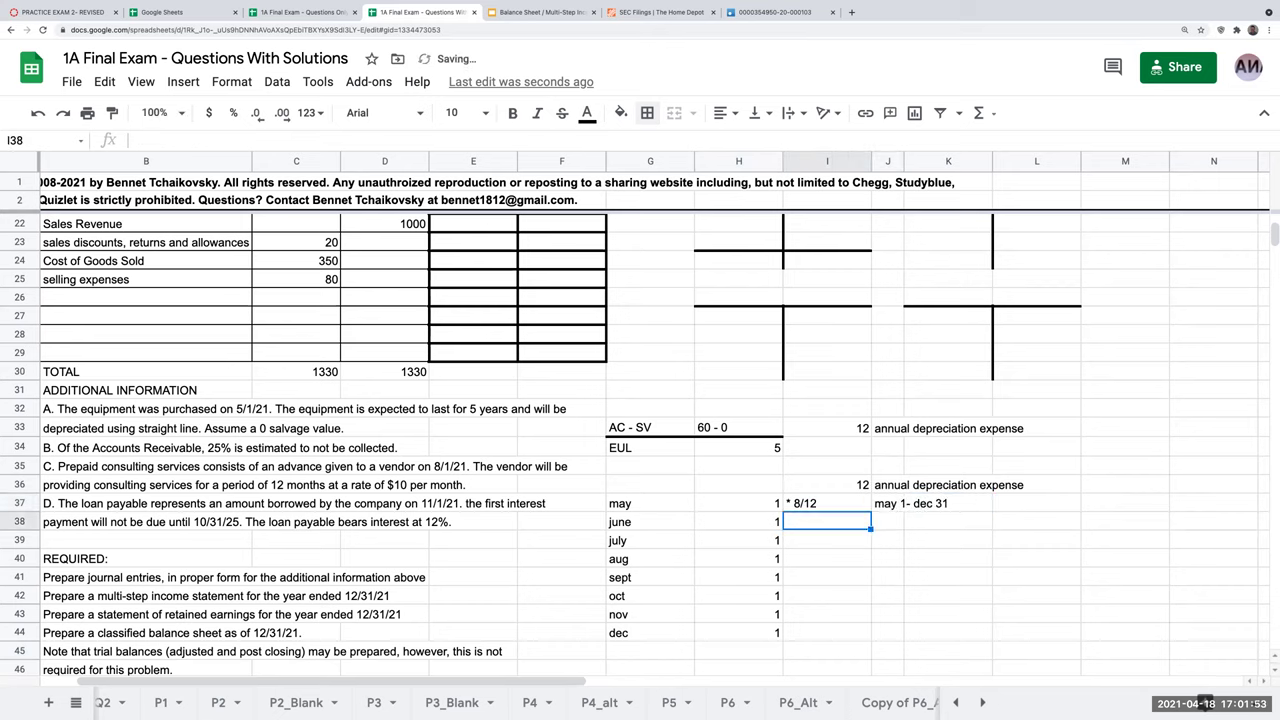
type("73.")
key("BackSpace")
key("BackSpace")
key("BackSpace")
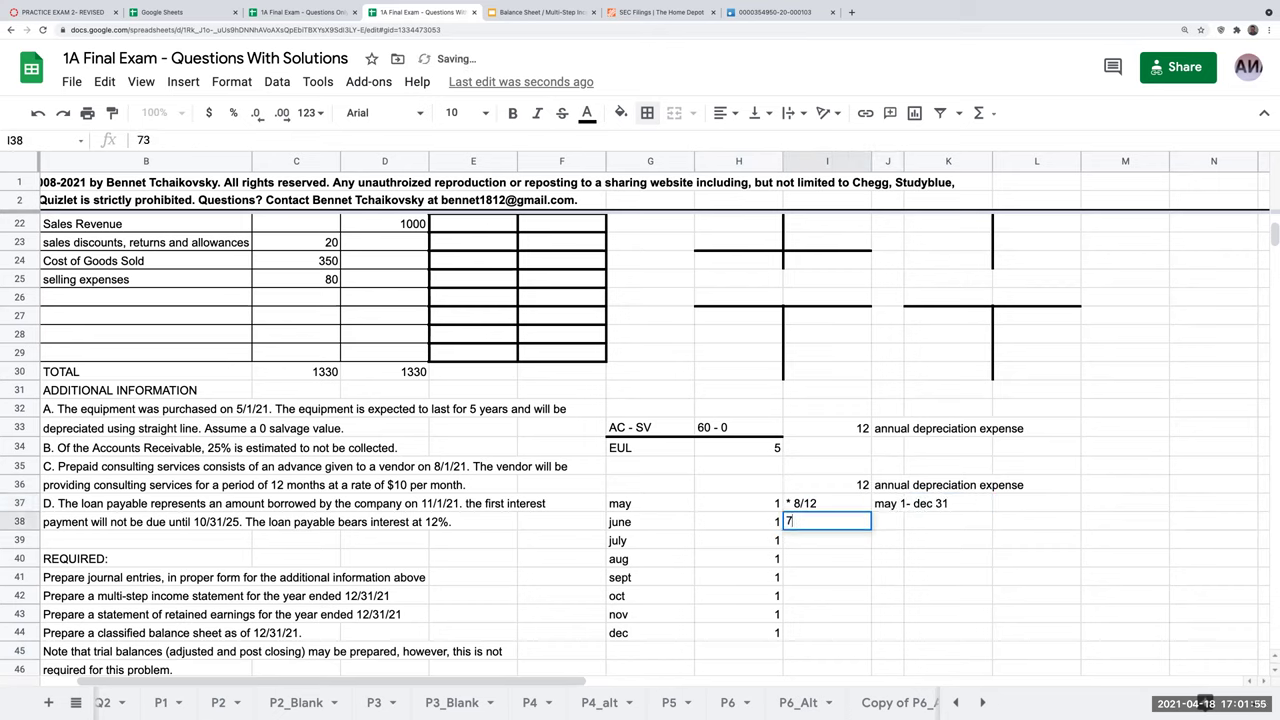
type("8")
key("Tab")
type("depreciation expense for 2021")
key("Return")
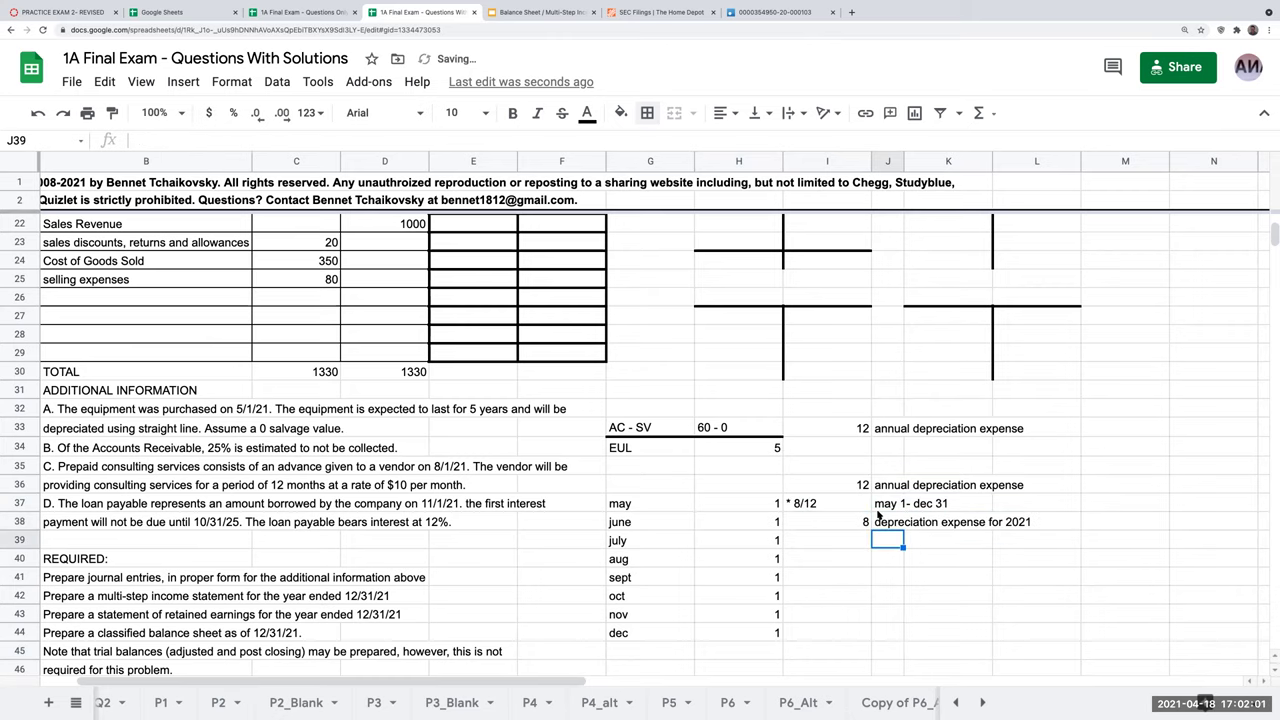
- Post 8 to the Depreciation Expense debit and the Accumulated Depreciation credit T-accounts
scroll(914, 531, "up", 5)
left_click(751, 336)
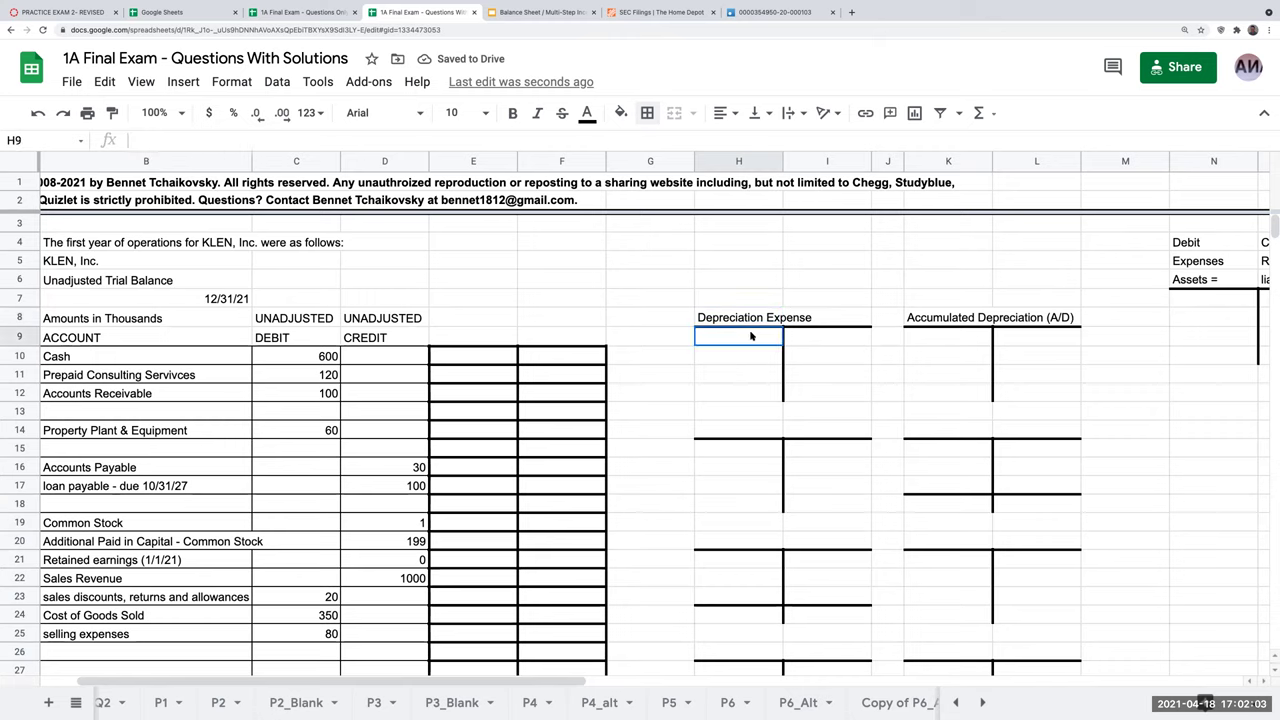
type("8")
key("Right")
key("Right")
key("Right")
key("Right")
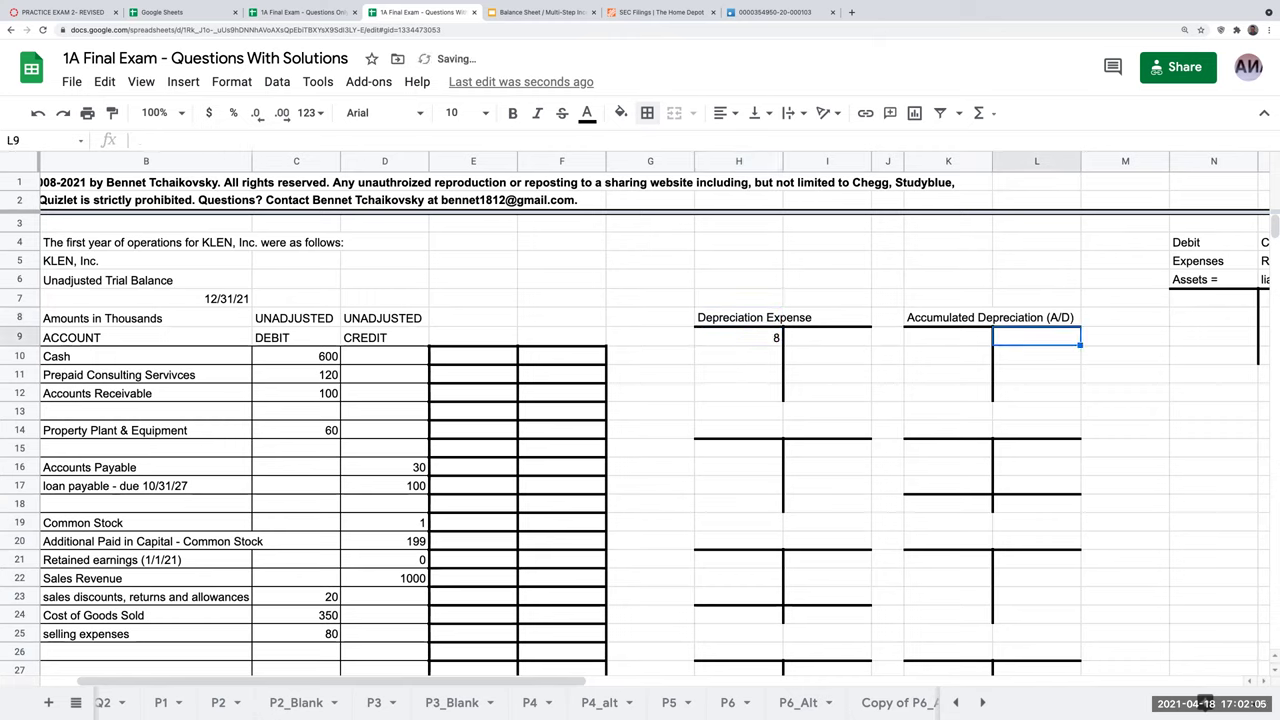
type("8")
key("Return")
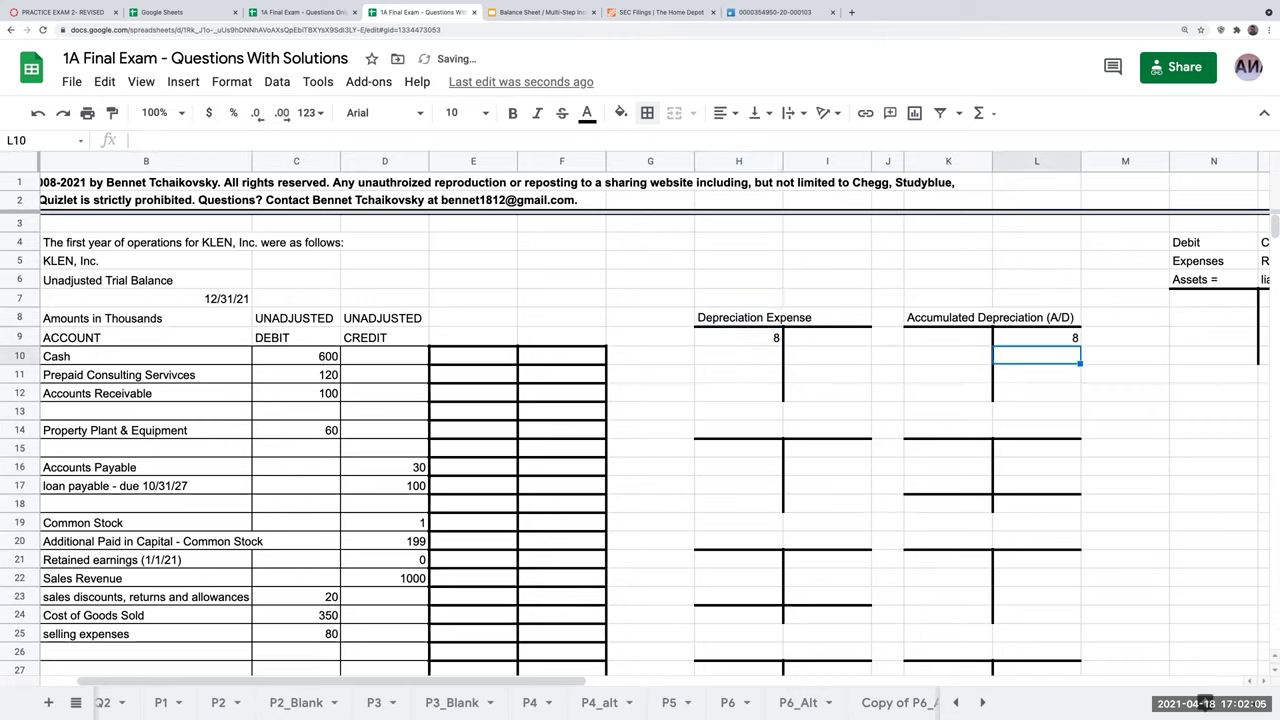
left_click(1153, 400)
left_click(1184, 410)
key("Right")
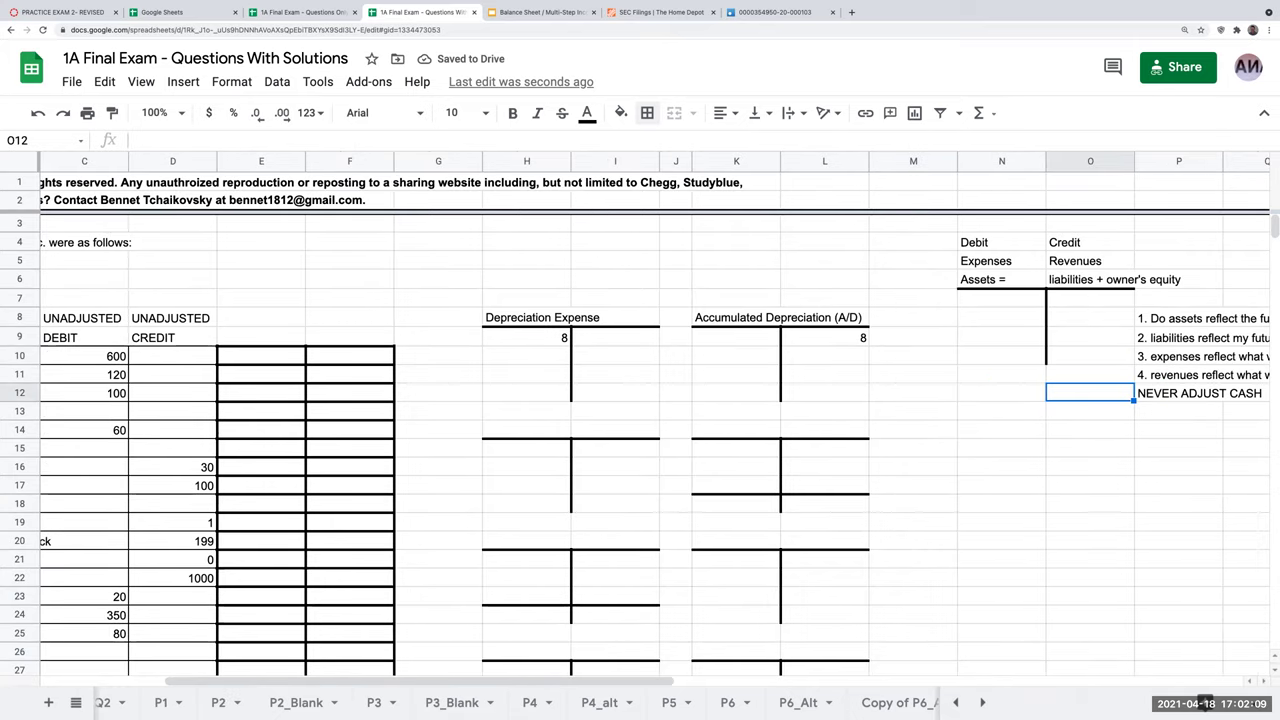
- Add the journal headings date, account, debit and credit in row 14
key("Left")
key("Left")
key("Down")
key("Down")
key("Right")
key("Left")
key("Right")
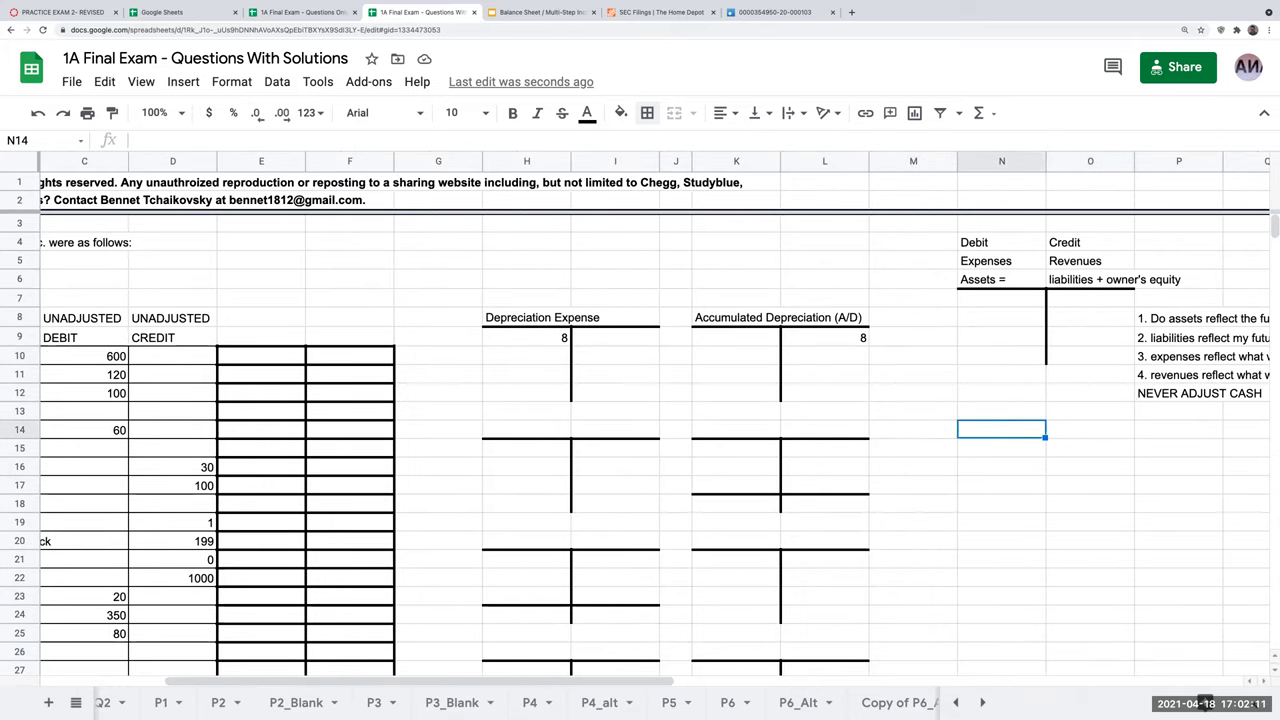
type("date")
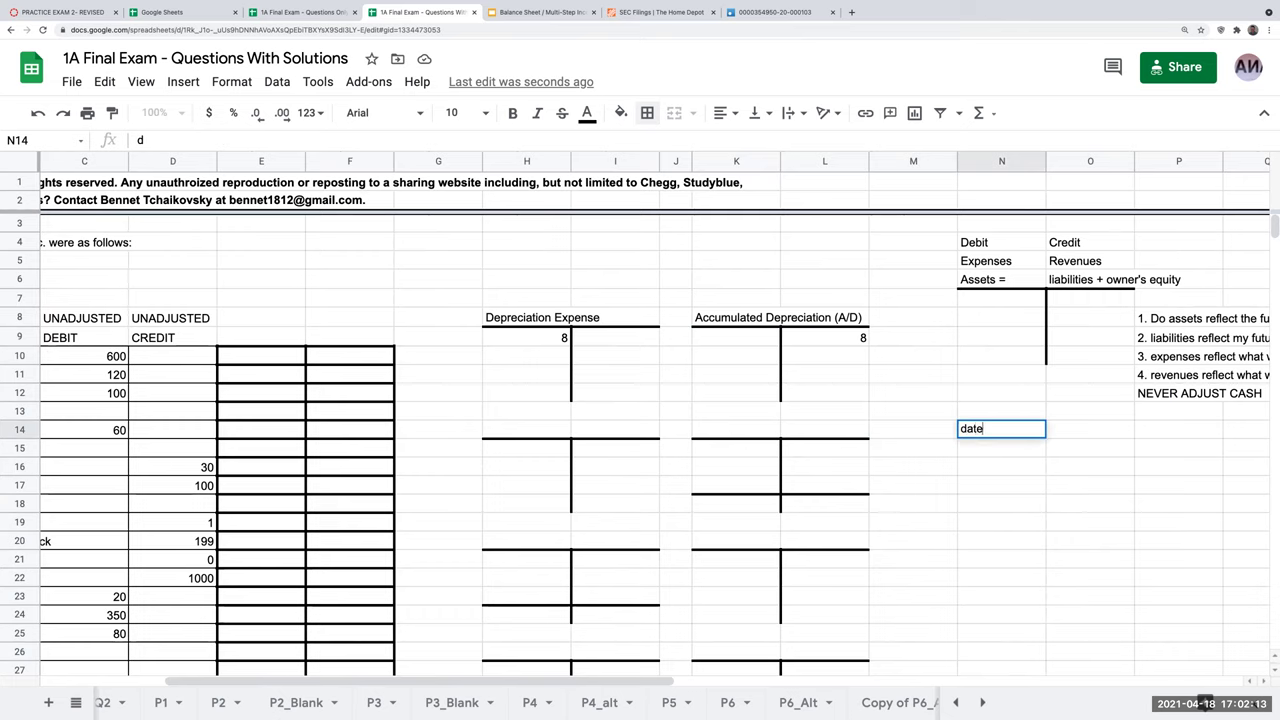
key("Tab")
type("account")
key("Tab")
key("Tab")
type("debit")
key("Tab")
type("credit")
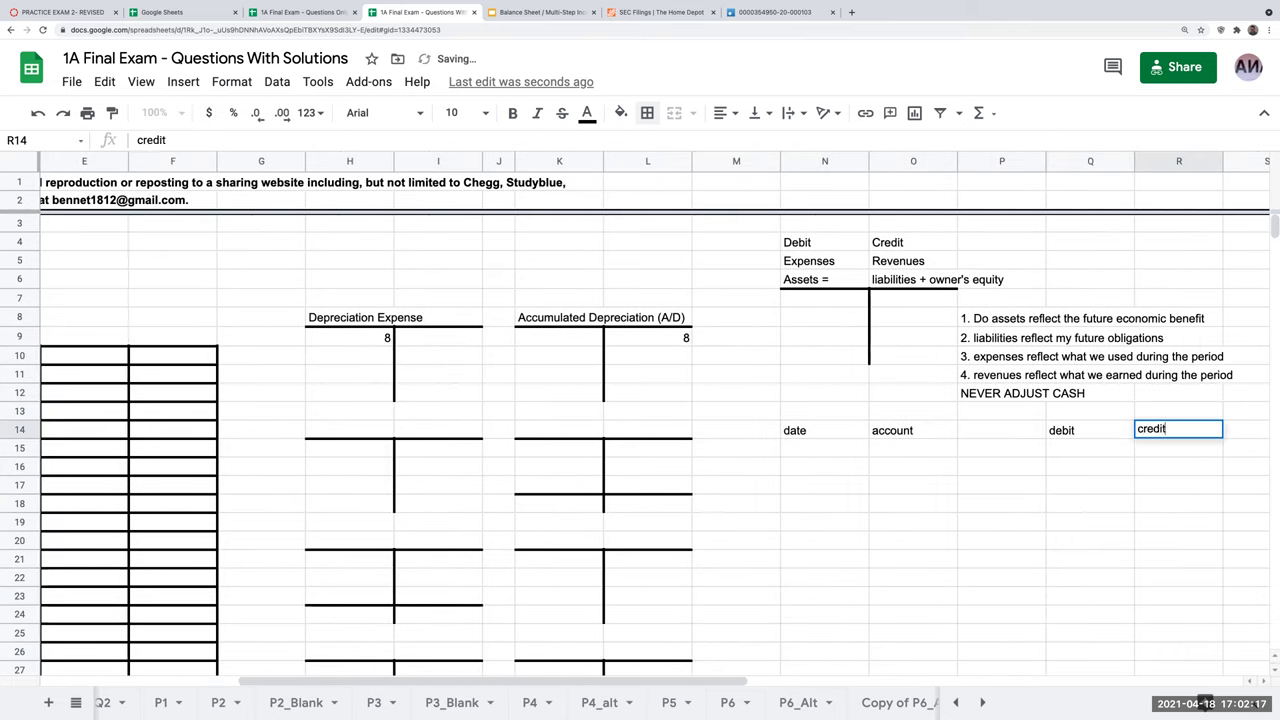
key("Return")
- Enter 12/31/21 with Depreciation Expense debited 8, referencing the T-account balance
type("12/31/21")
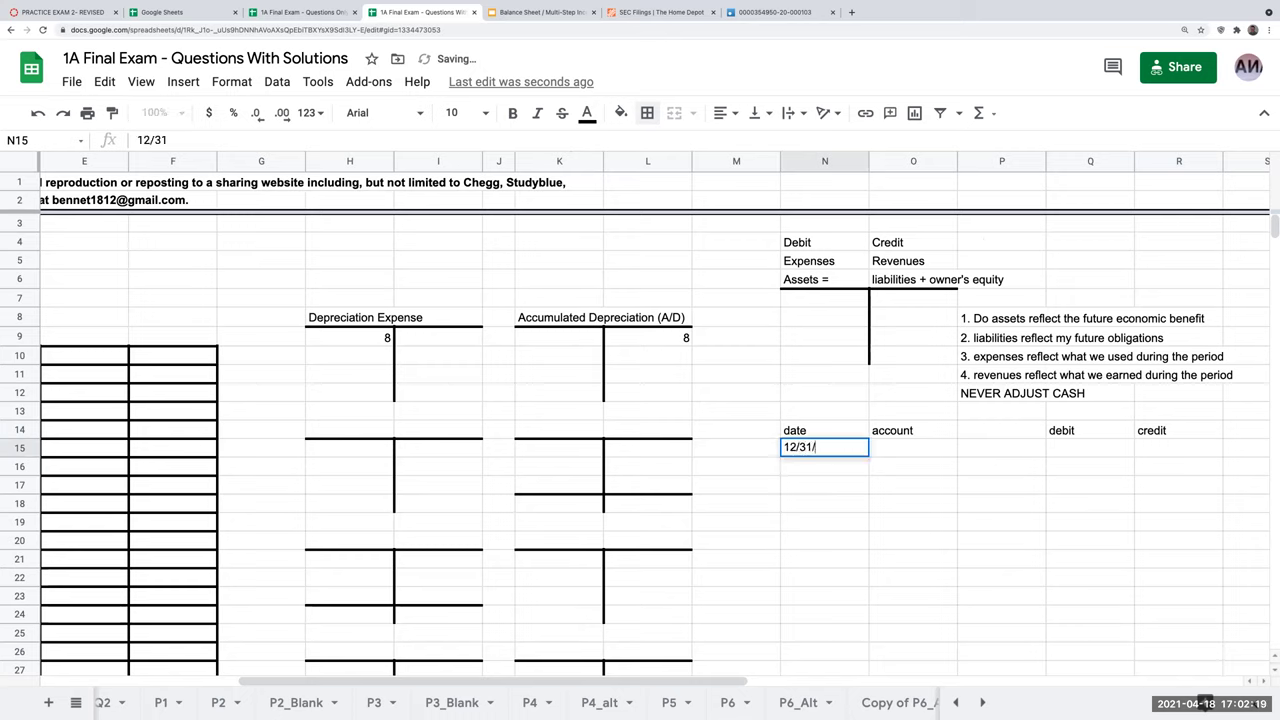
key("Return")
left_click(912, 448)
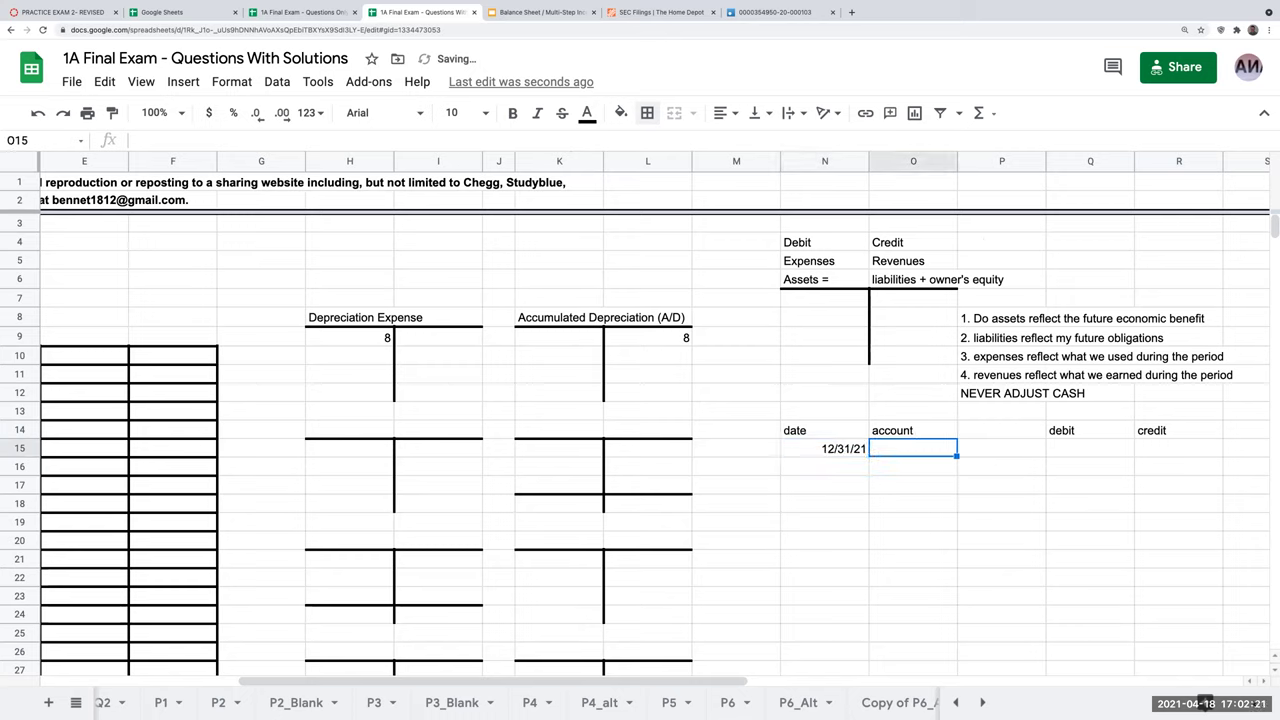
type("Depreciation Expense")
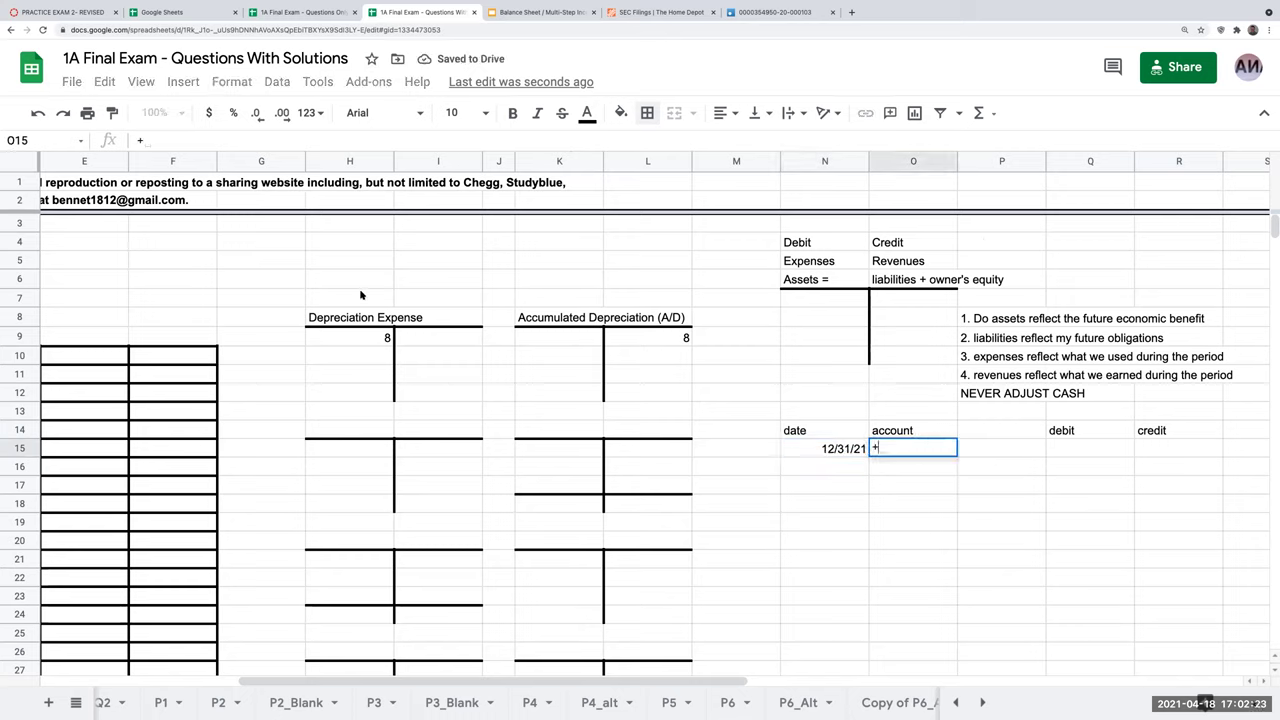
key("Return")
left_click(1076, 449)
type("+")
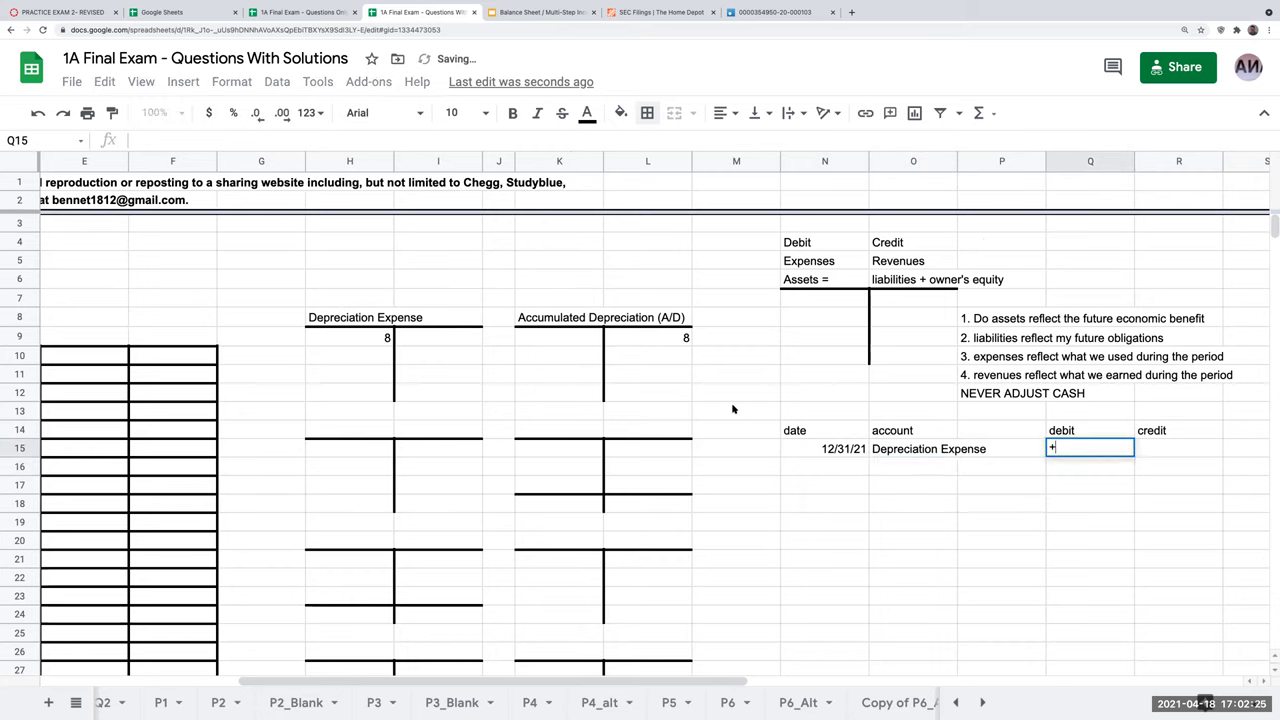
key("Return")
left_click(832, 427)
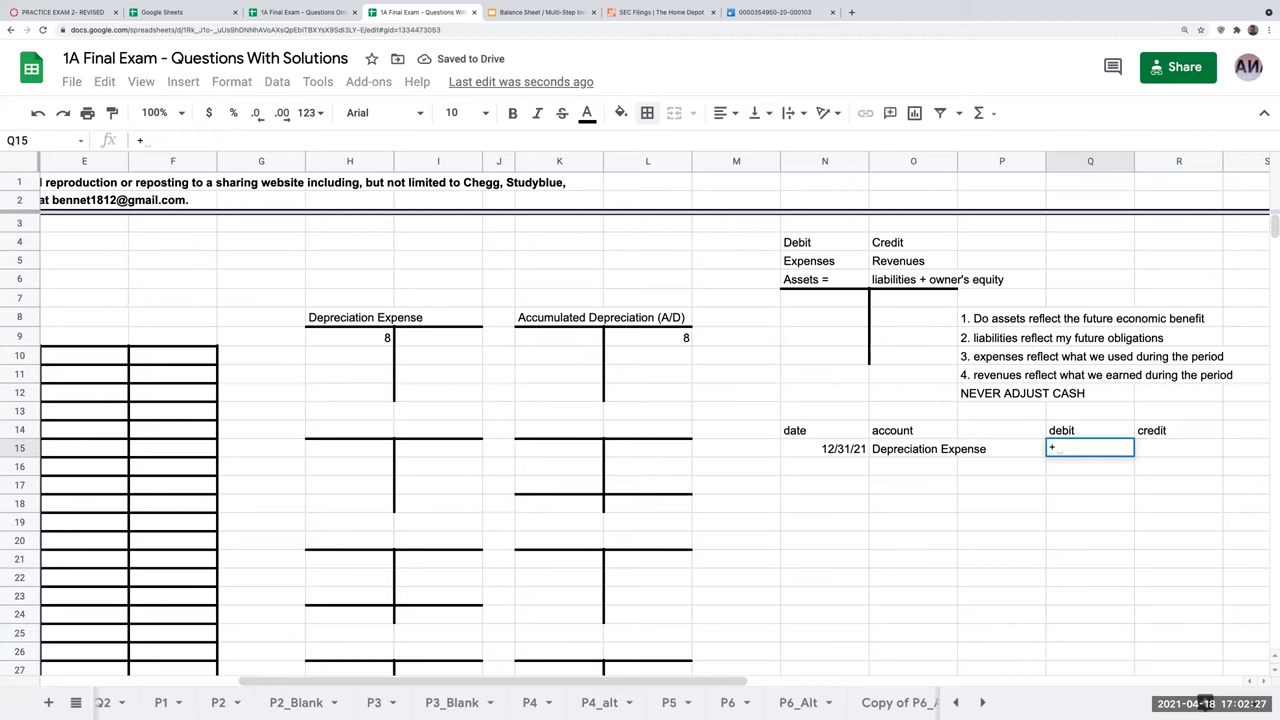
left_click(355, 337)
key("Return")
left_click(896, 452)
left_click(1082, 449)
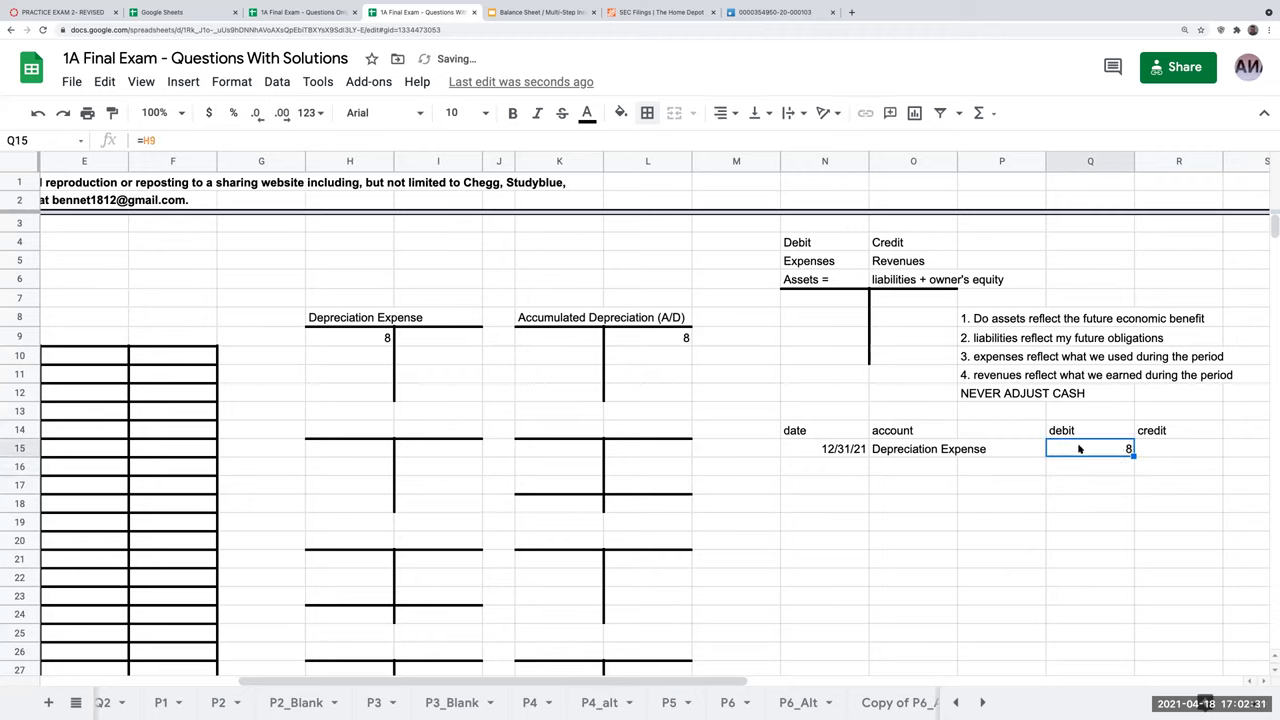
- Credit Accumulated Depreciation (A/D) 8 on the next line, linked to the T-account
left_click(640, 341)
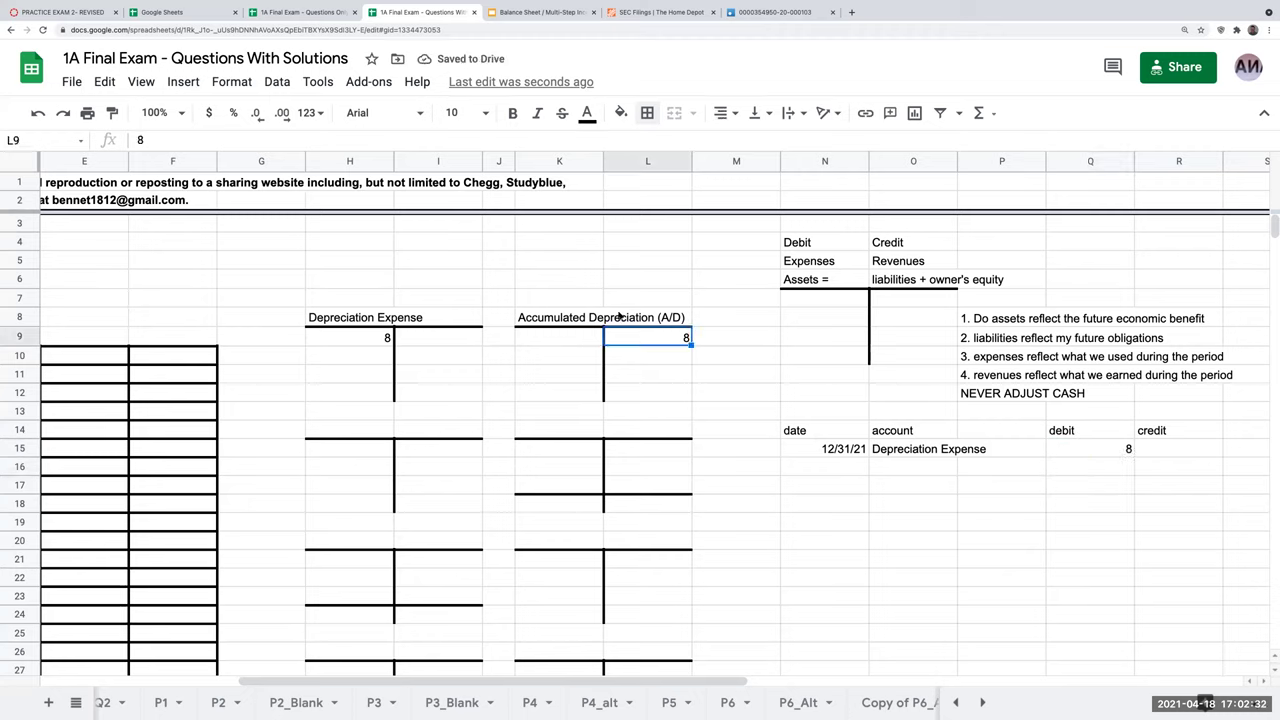
left_click(1185, 467)
type("=")
left_click(659, 336)
key("Return")
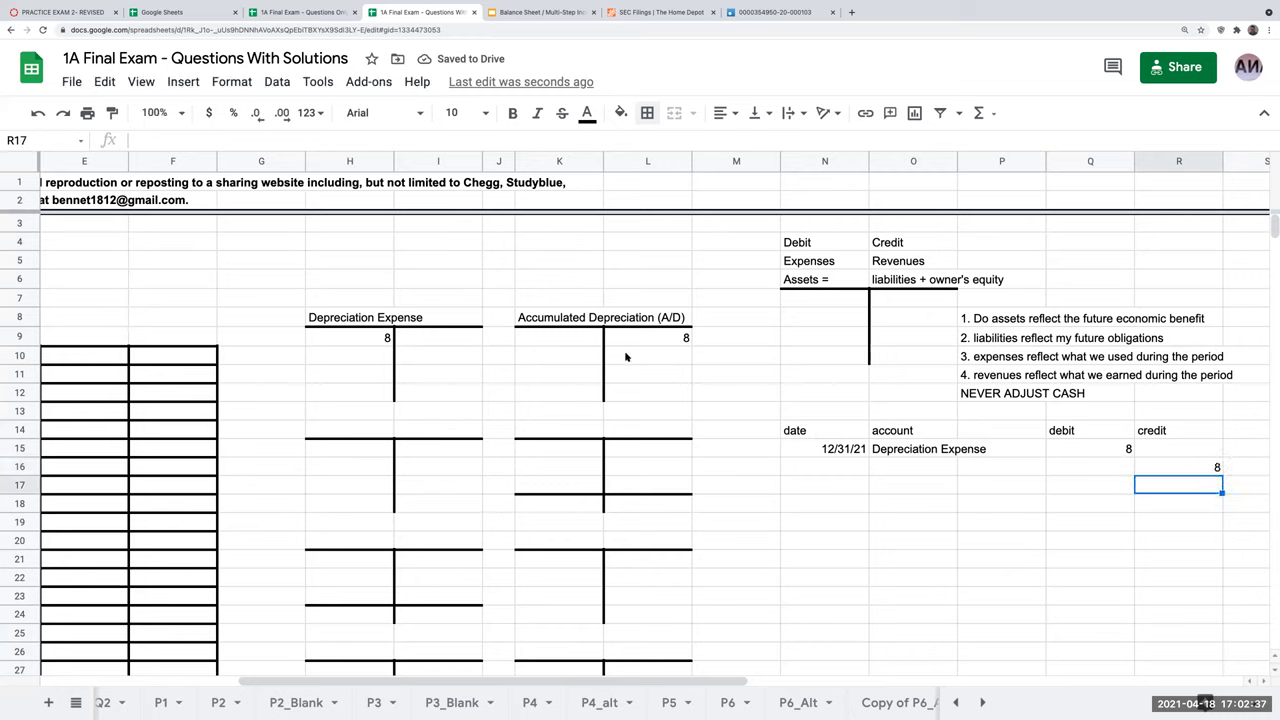
left_click(1205, 470)
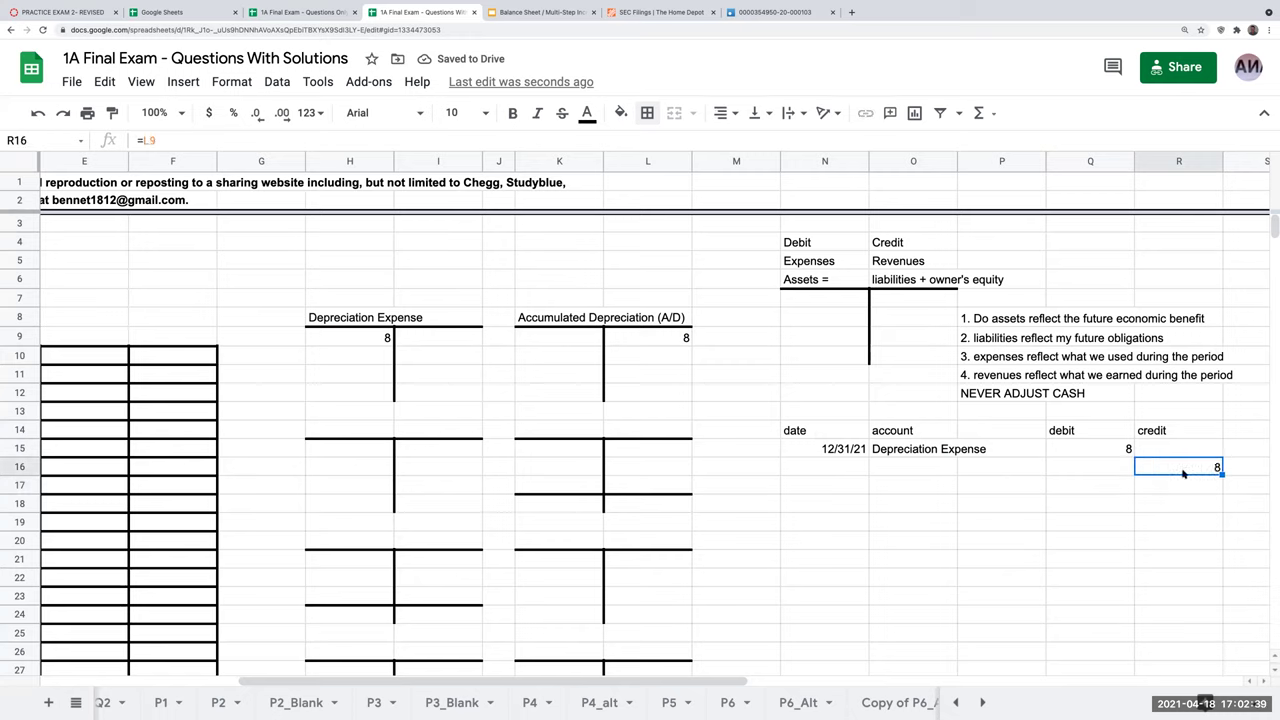
left_click(968, 468)
type("+")
left_click(561, 318)
key("Return")
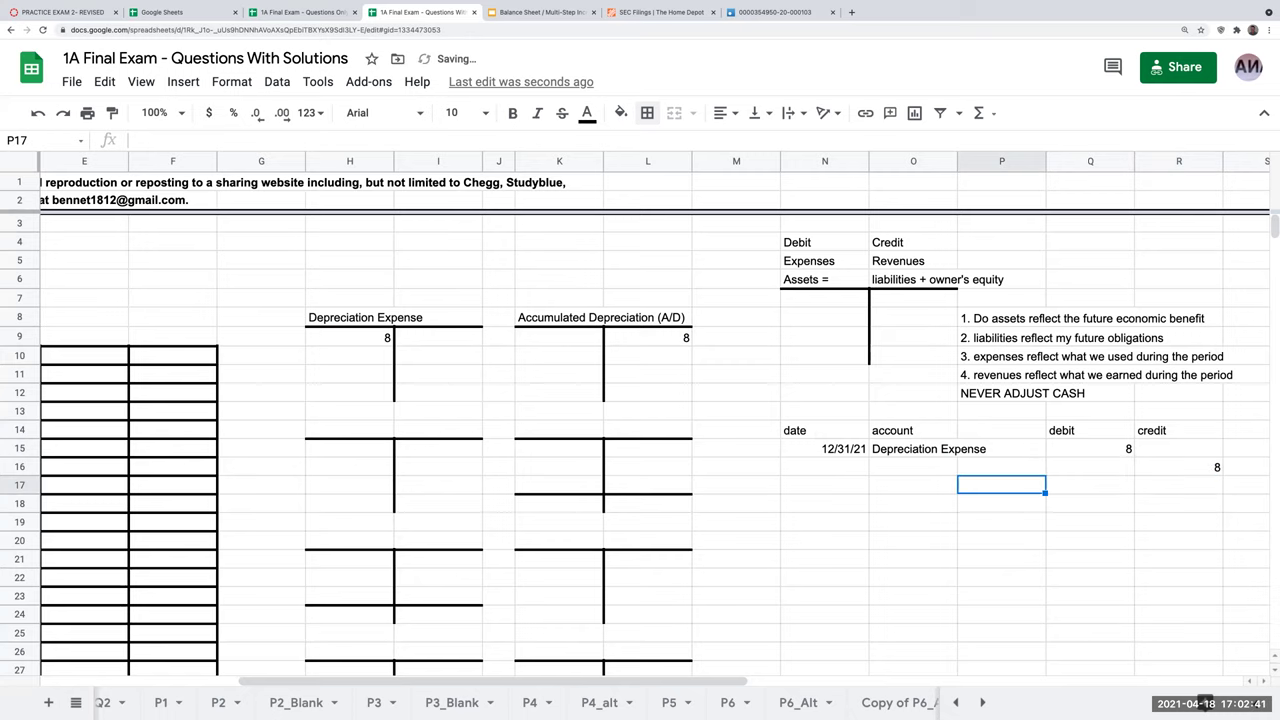
- Add the memo 'to record depreciation expense' below the entry
left_click(921, 483)
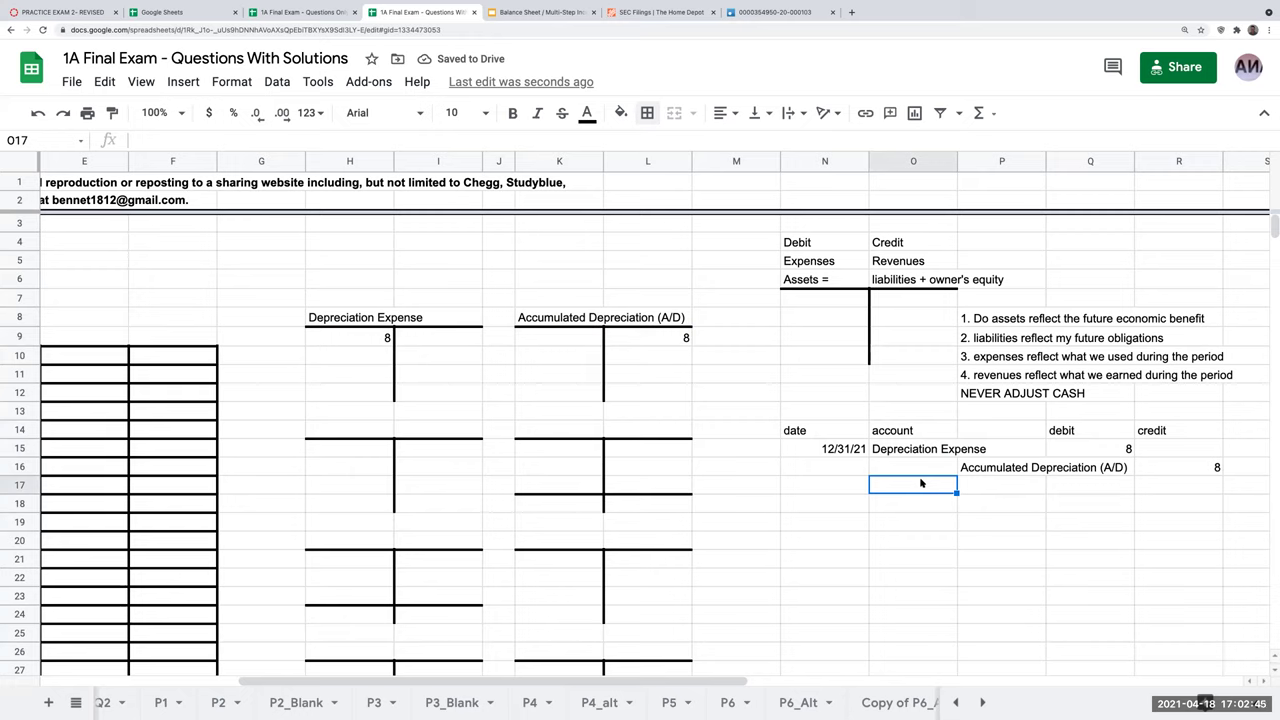
type("to record dpe")
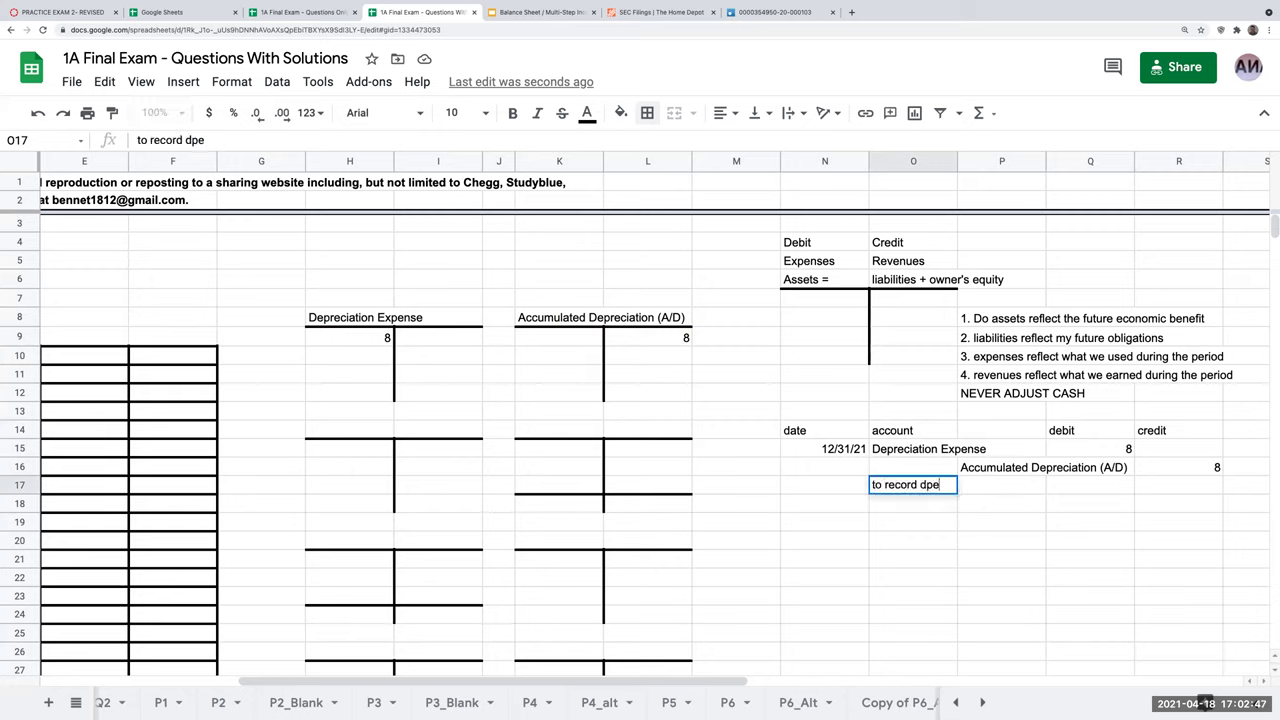
key("BackSpace")
key("BackSpace")
type("epreciation expense")
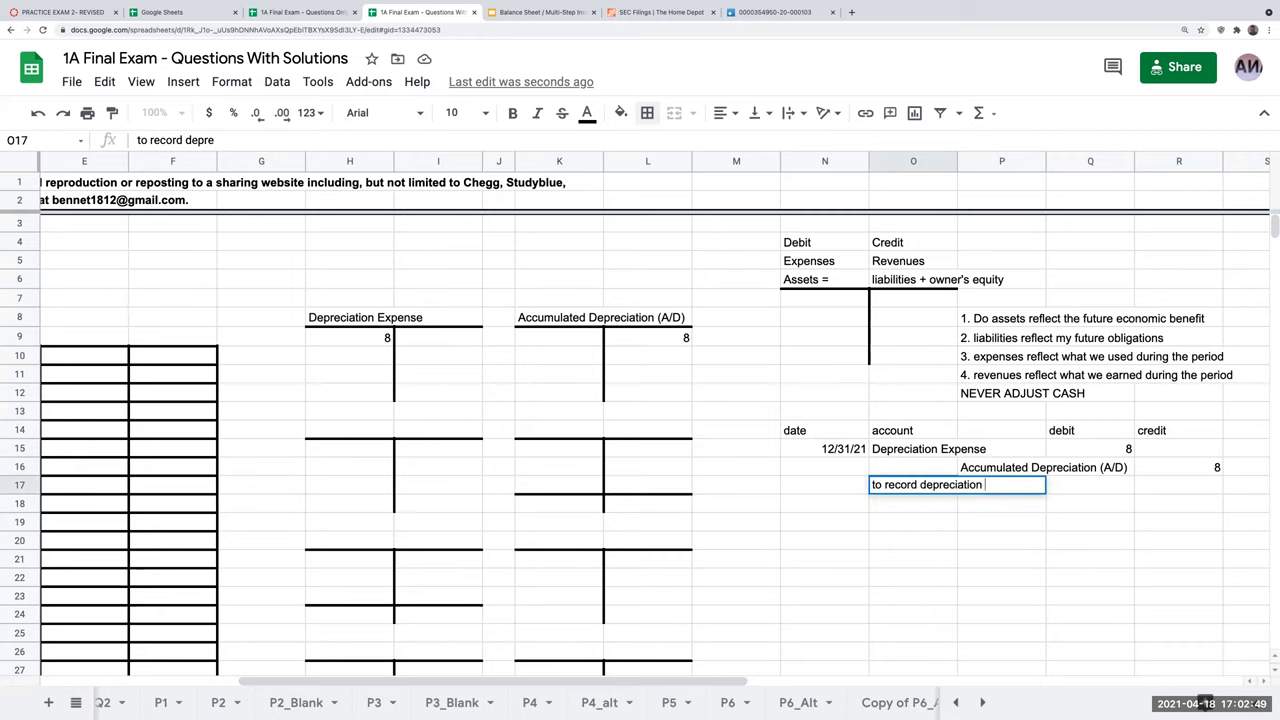
key("Return")
key("Up")
key("Left")
key("Left")
key("Left")
key("Left")
key("Left")
key("Left")
key("Left")
key("Left")
key("Left")
key("Left")
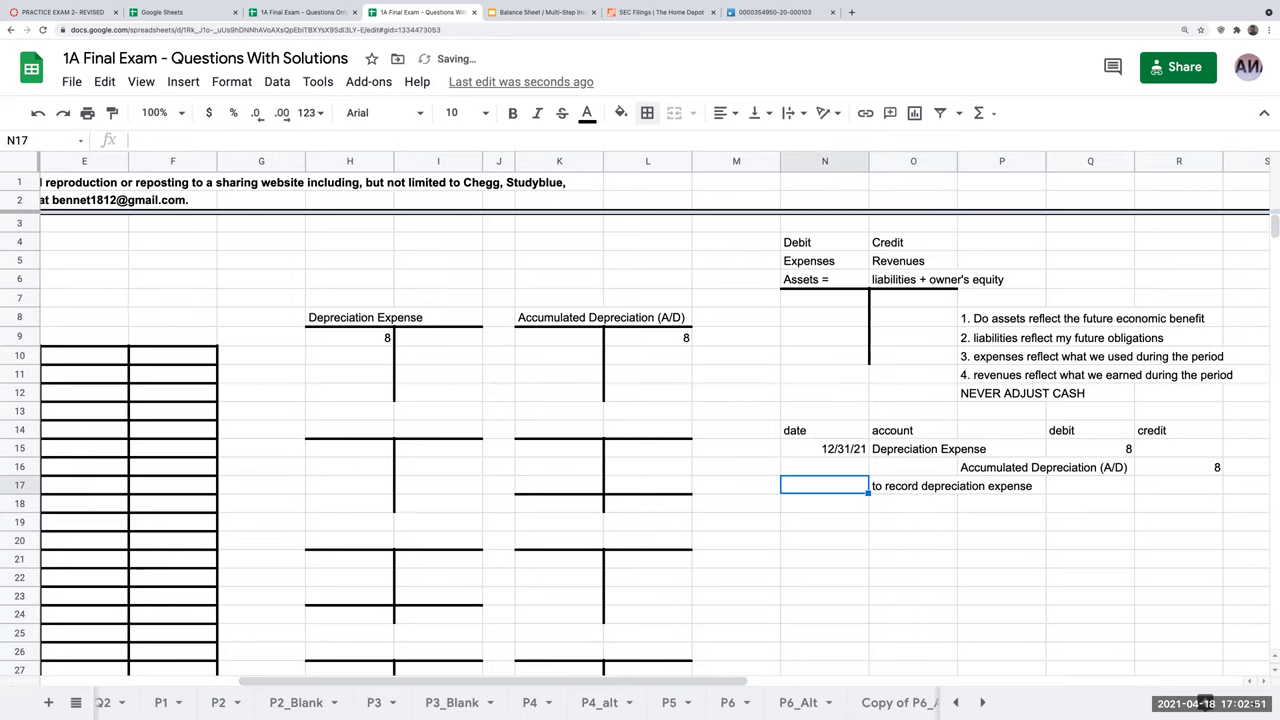
key("Left")
key("Left")
key("Left")
key("Left")
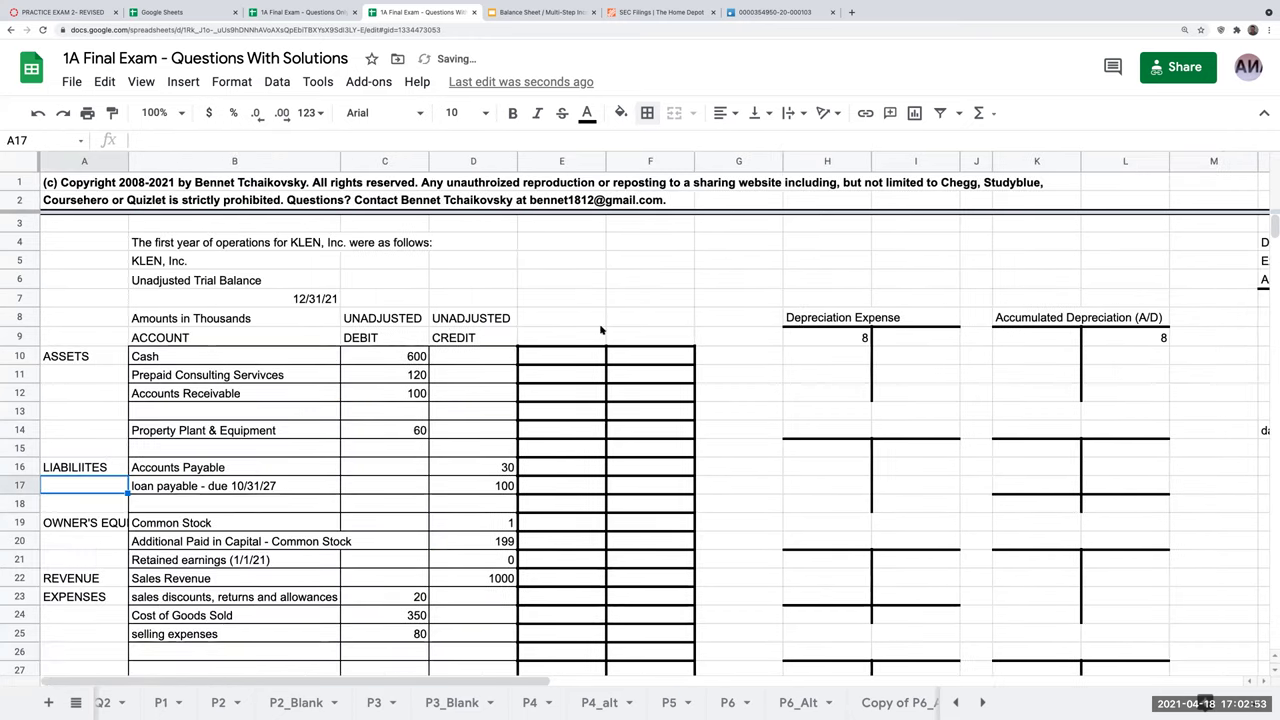
- Head columns E and F with 'ADJUSTED' in row 8 and 'DEBIT' / 'CREDIT' in row 9
left_click(557, 320)
type("ADJUSTED")
key("Tab")
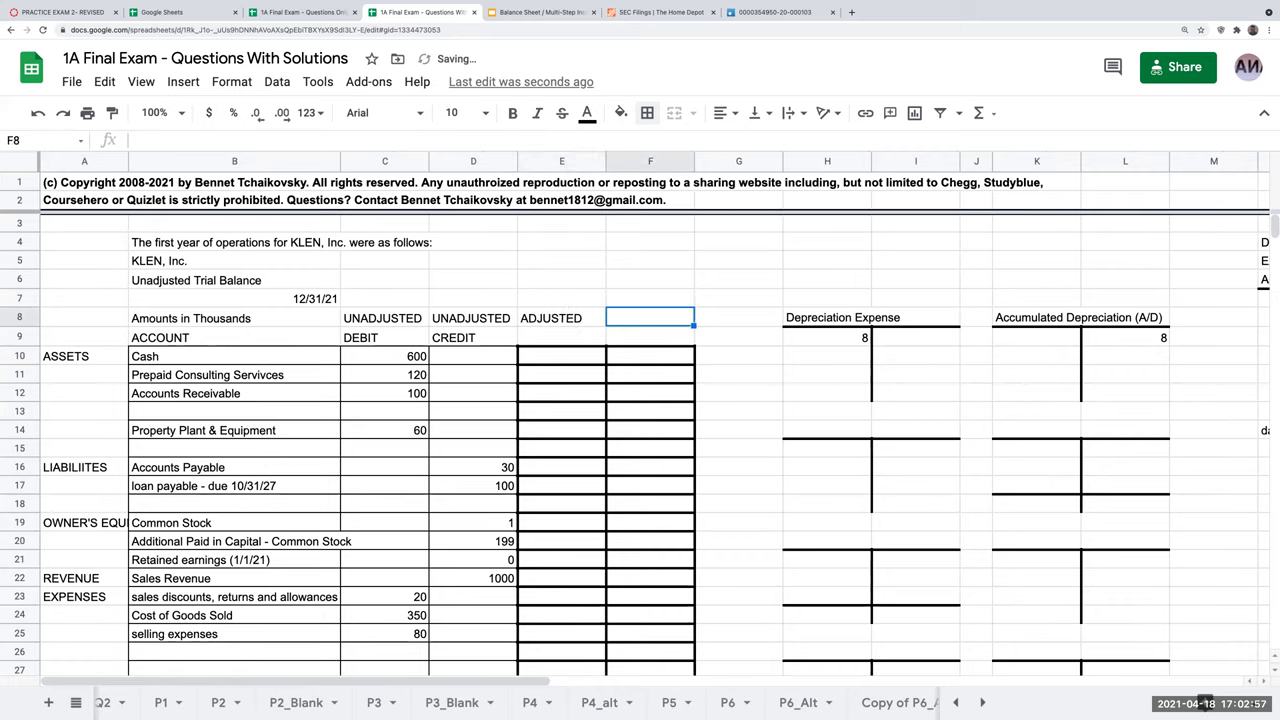
type("ad")
key("BackSpace")
key("BackSpace")
type("ADJUSTED")
key("Return")
type("DEBIT")
key("Tab")
type("CREDIT")
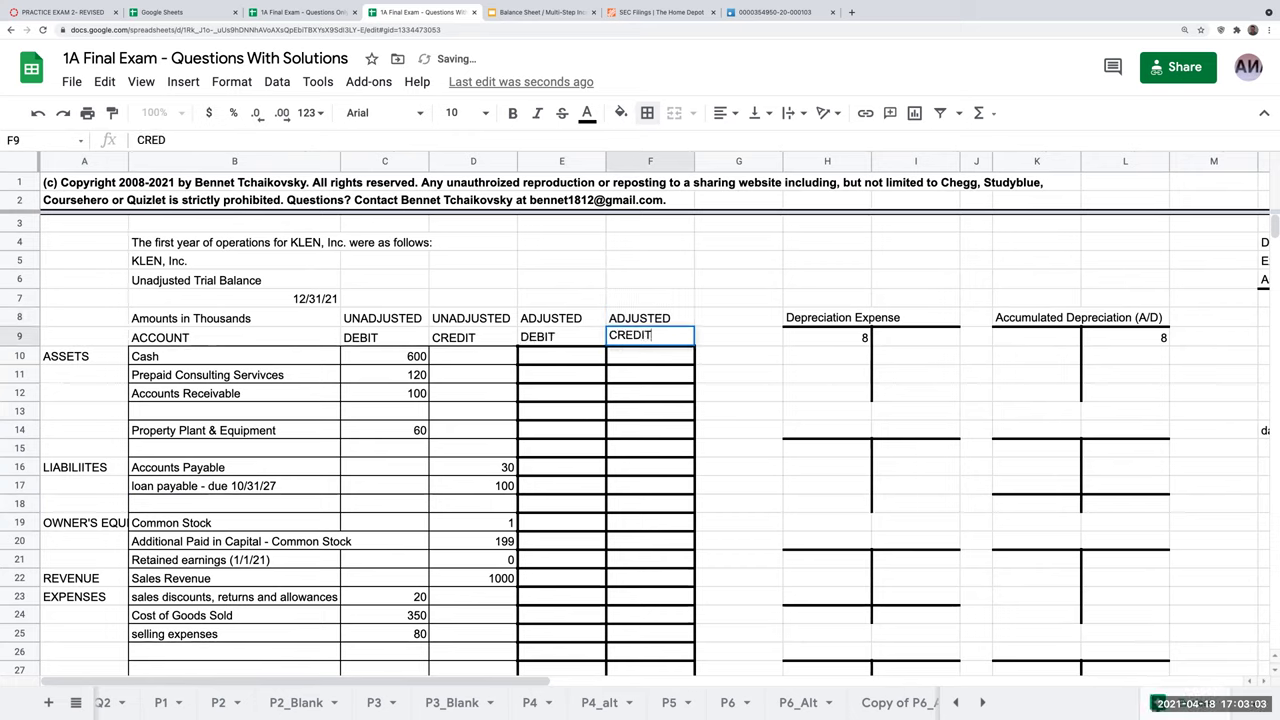
key("Return")
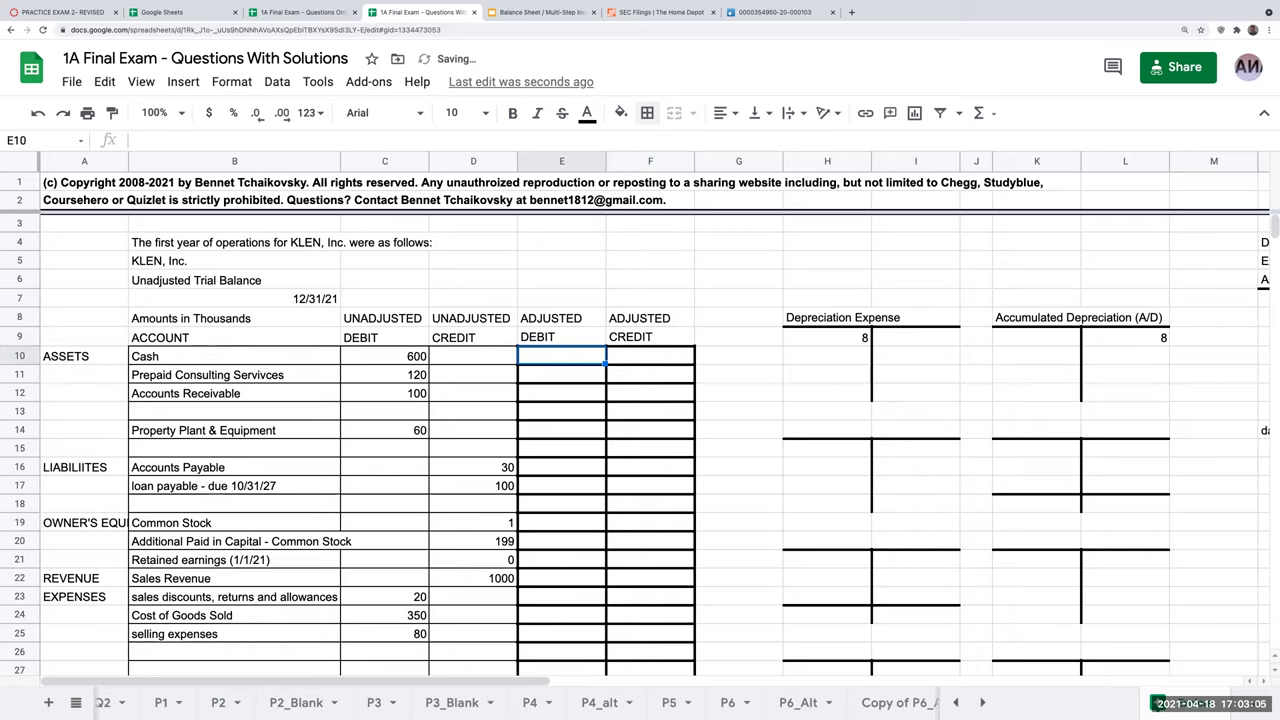
- Review the new headings and select the blank row below Property Plant & Equipment
left_click(571, 340)
left_click(627, 345)
left_click(756, 317)
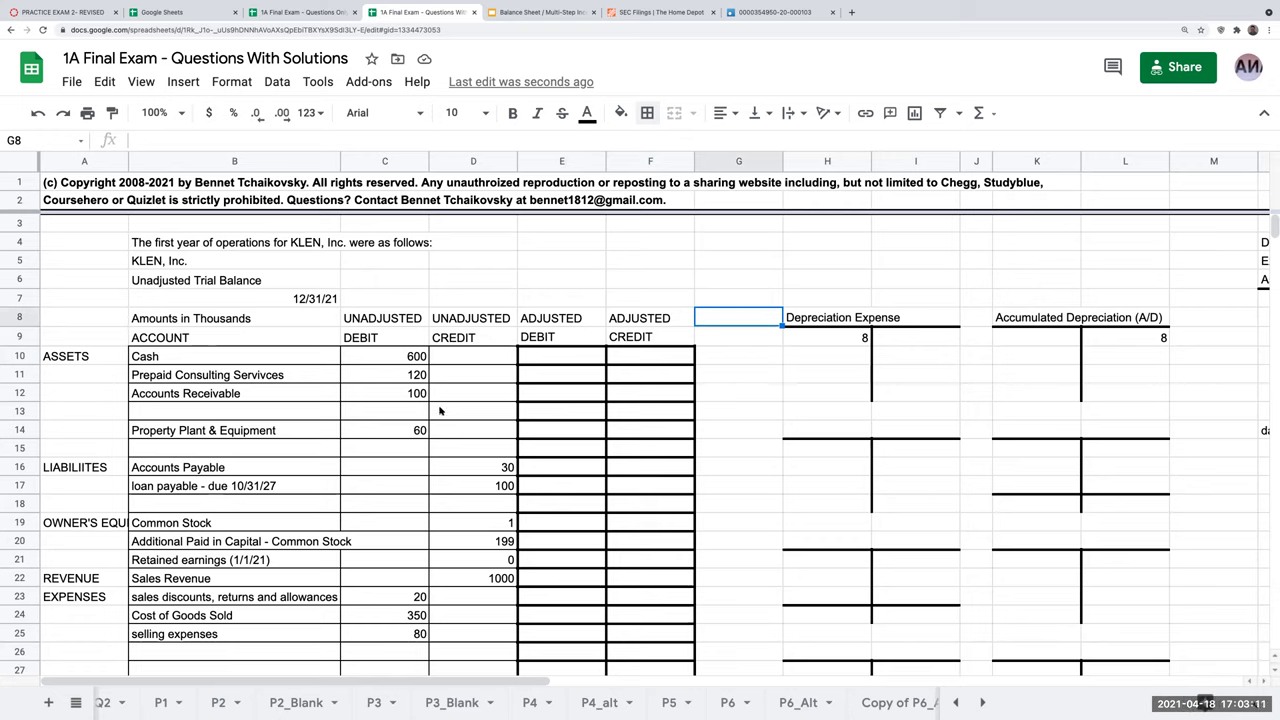
left_click(218, 448)
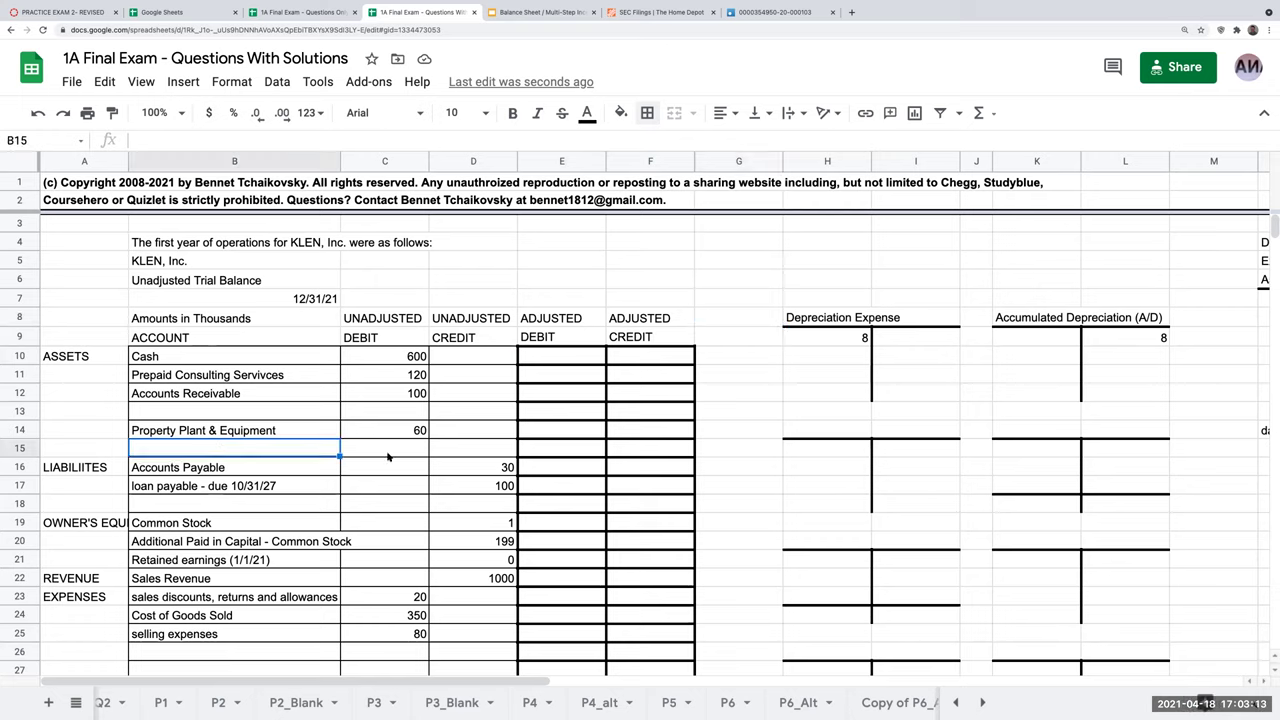
left_click(577, 449)
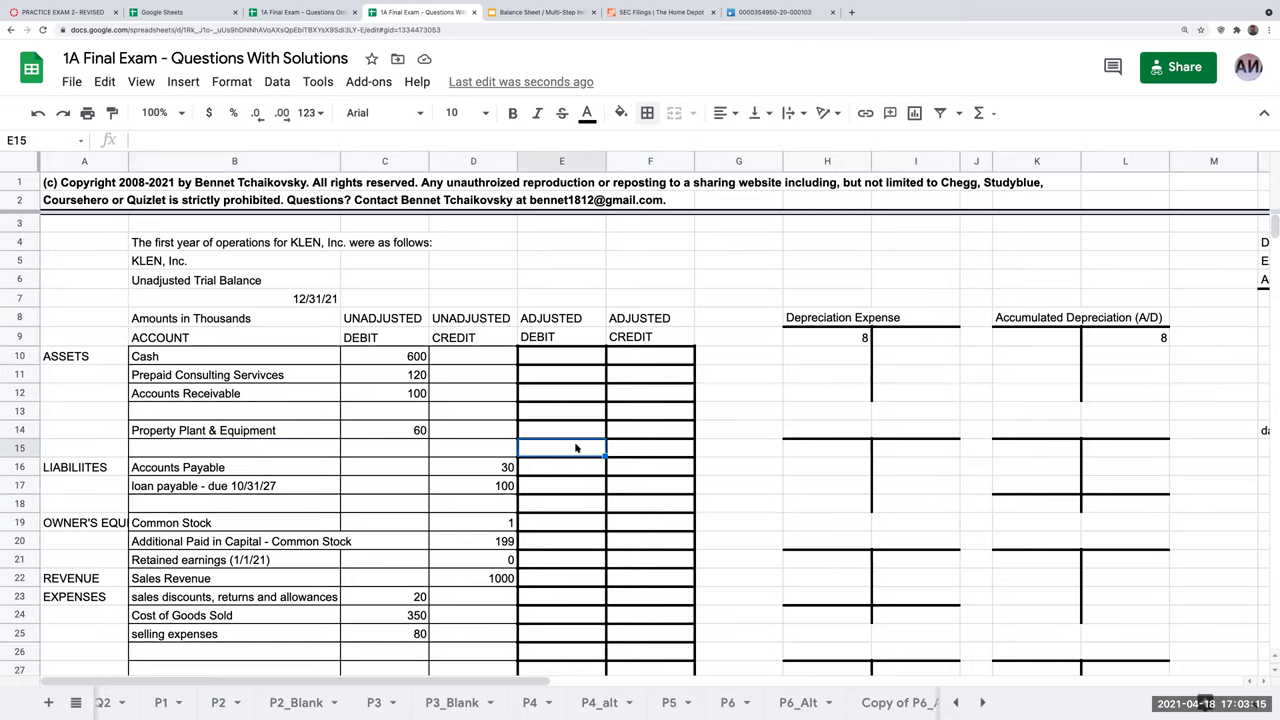
left_click(278, 451)
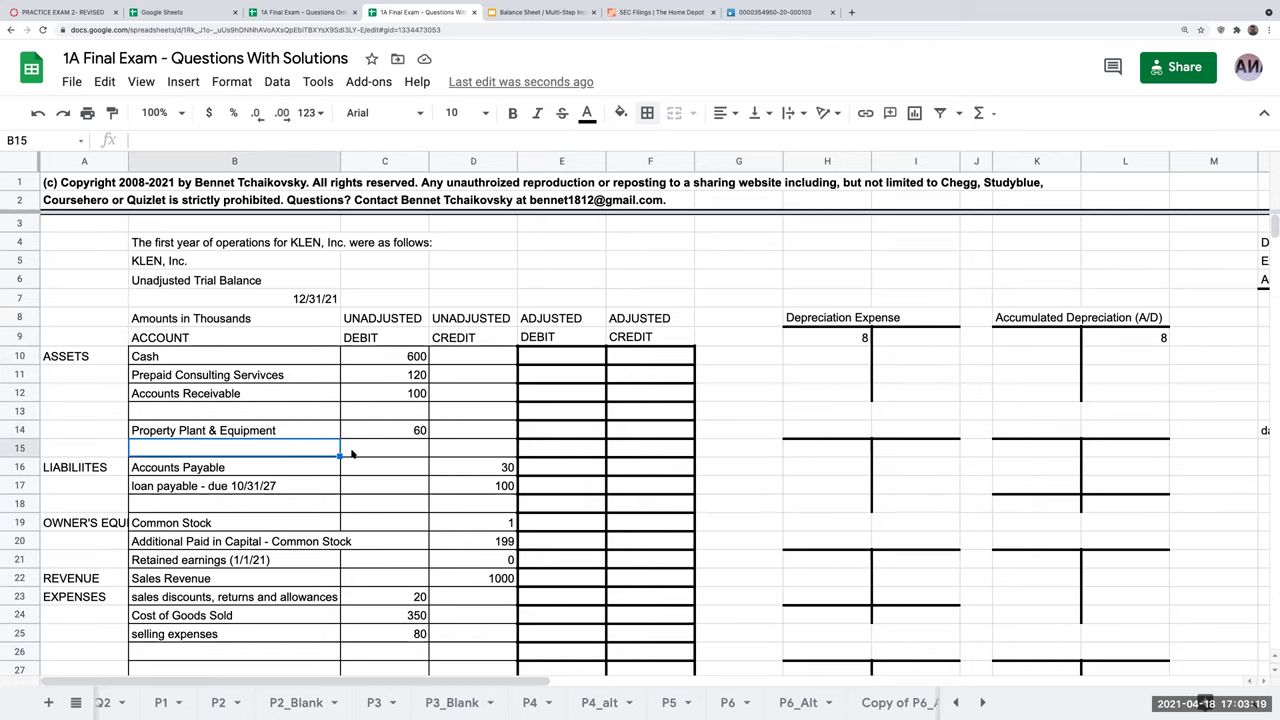
scroll(352, 455, "down", 1)
left_click(236, 594)
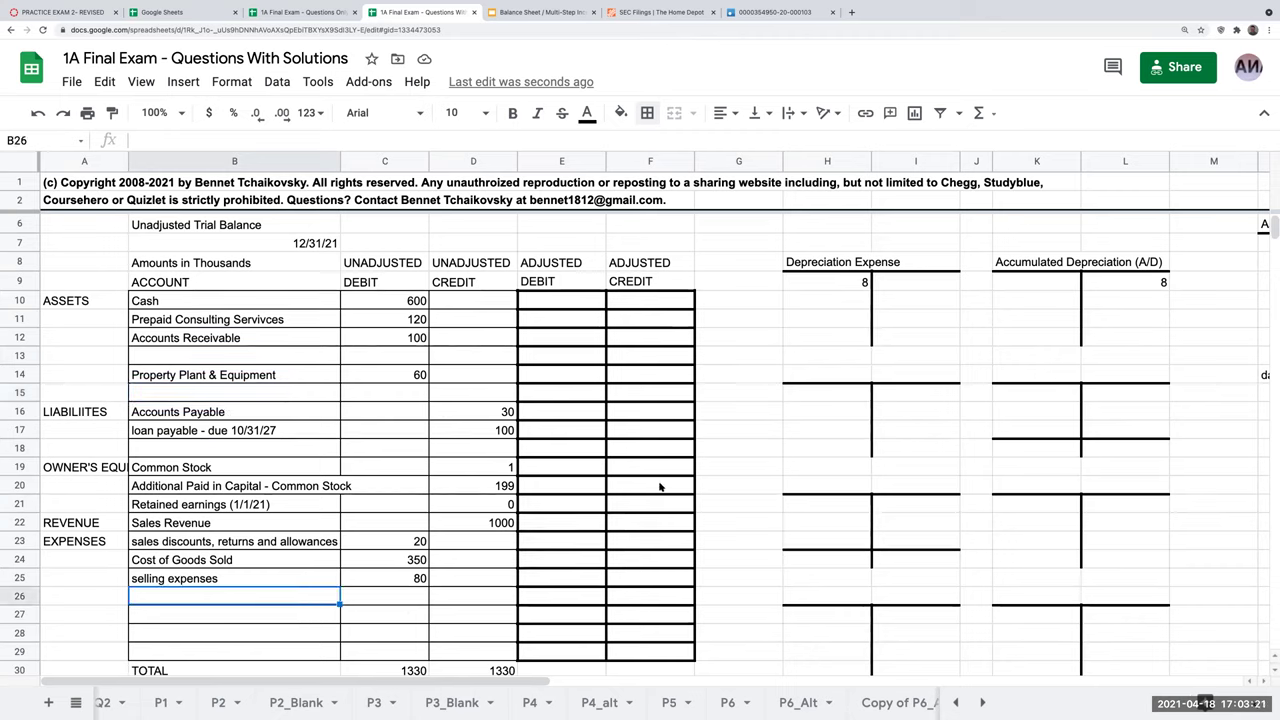
type("+")
left_click(850, 266)
key("Return")
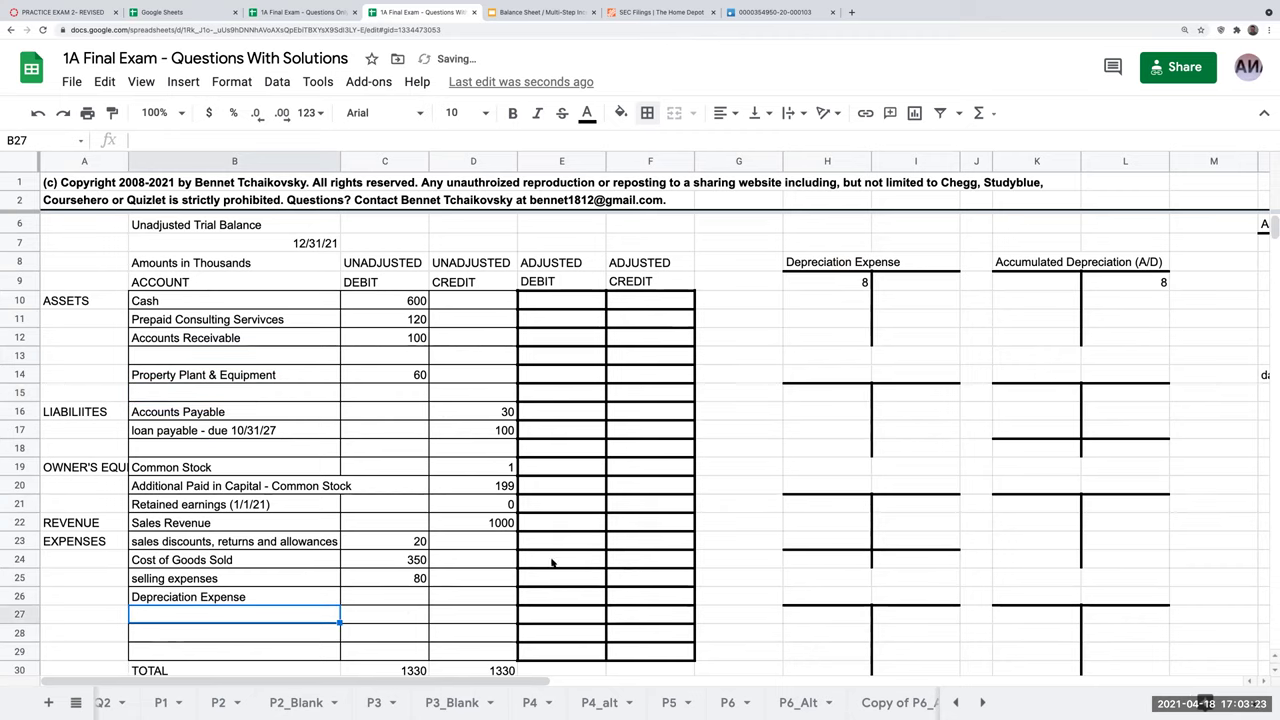
left_click(566, 597)
type("+")
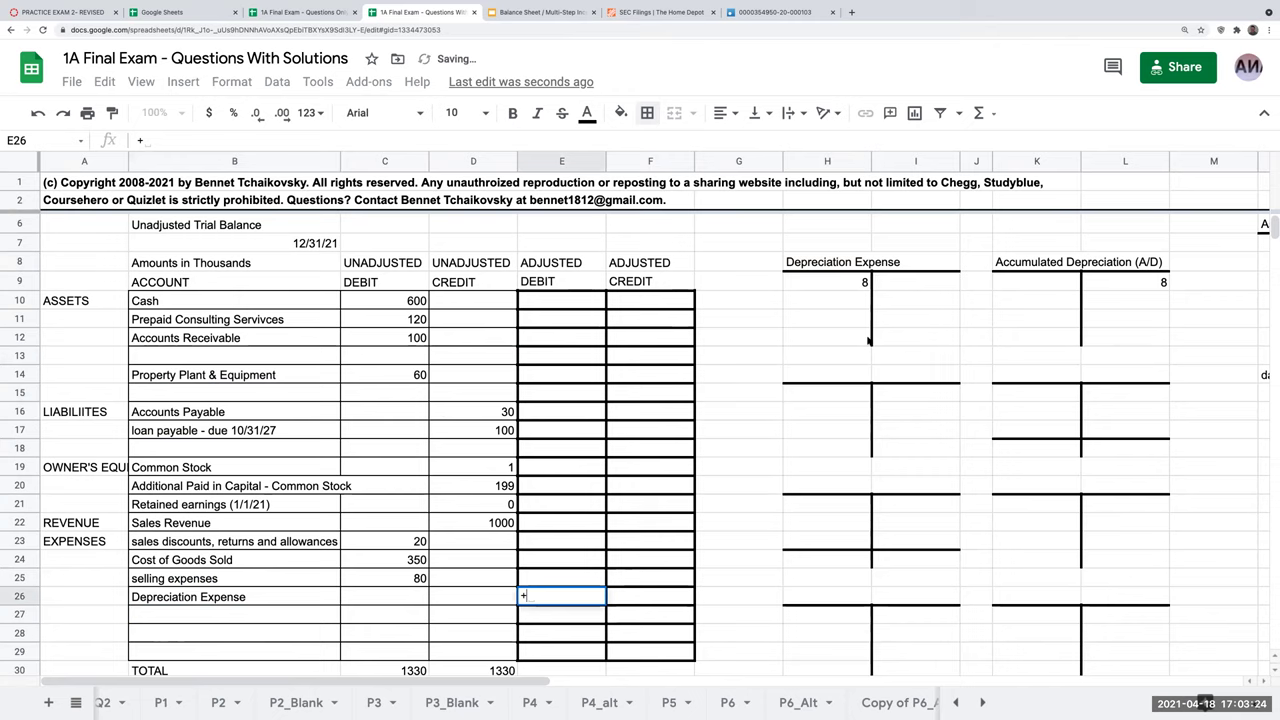
left_click(845, 284)
key("Return")
left_click(290, 362)
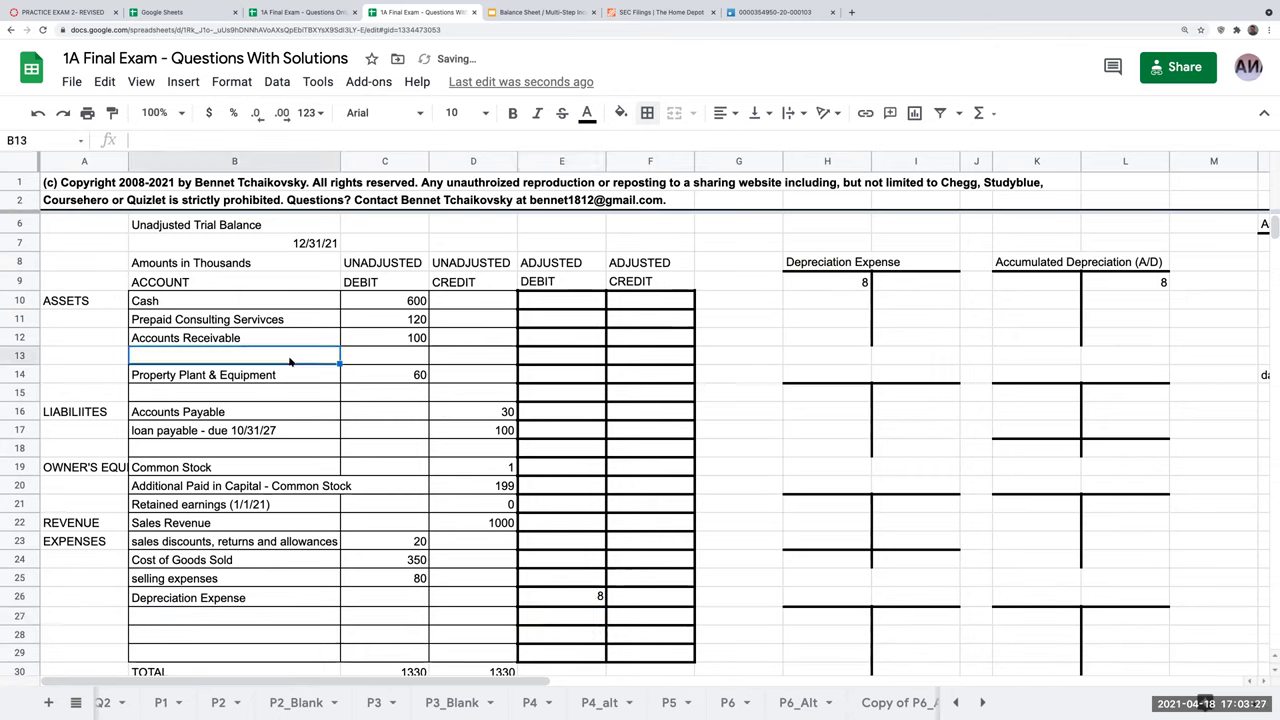
left_click(283, 392)
type("+")
left_click(1024, 267)
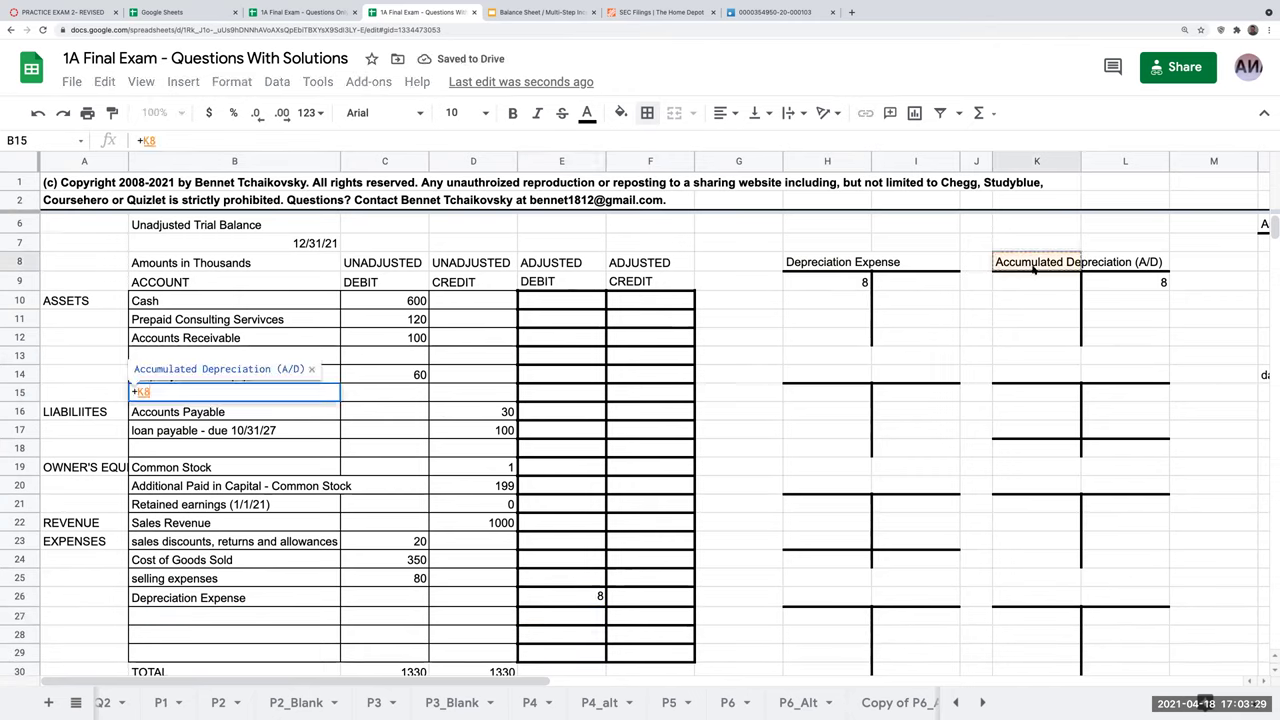
key("Return")
left_click(636, 392)
type("+")
left_click(1152, 286)
key("Return")
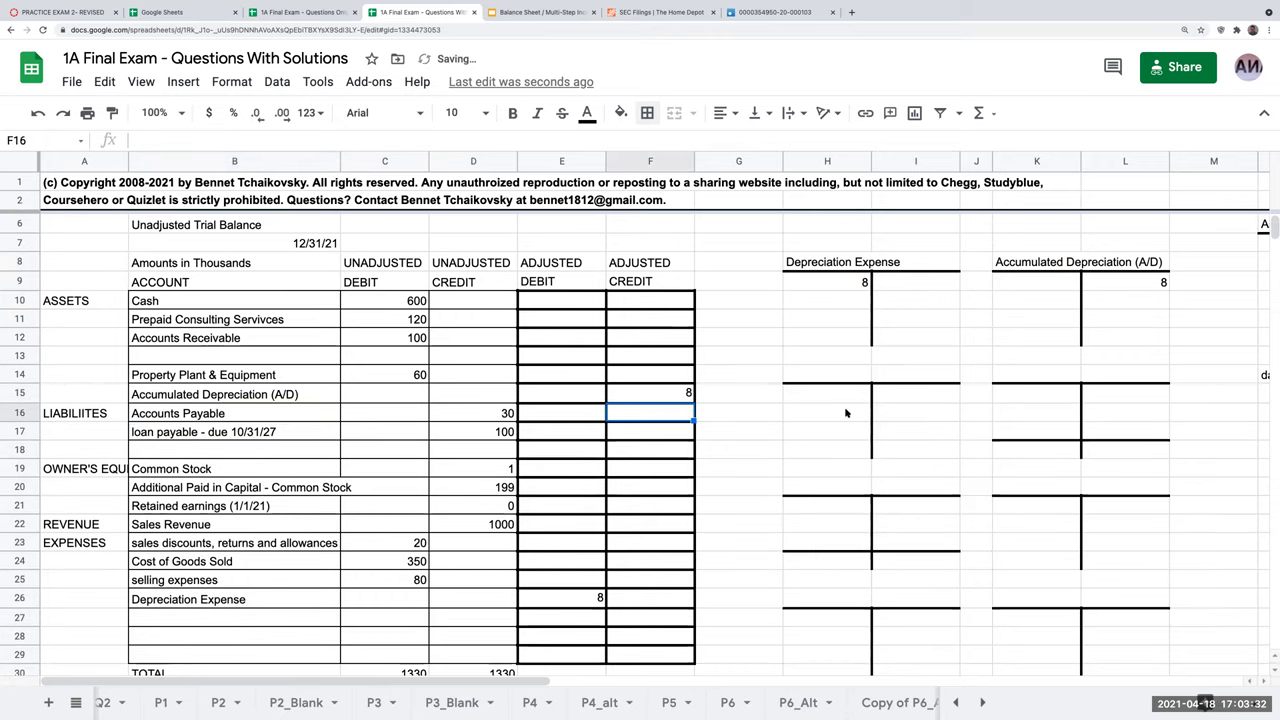
left_click(672, 402)
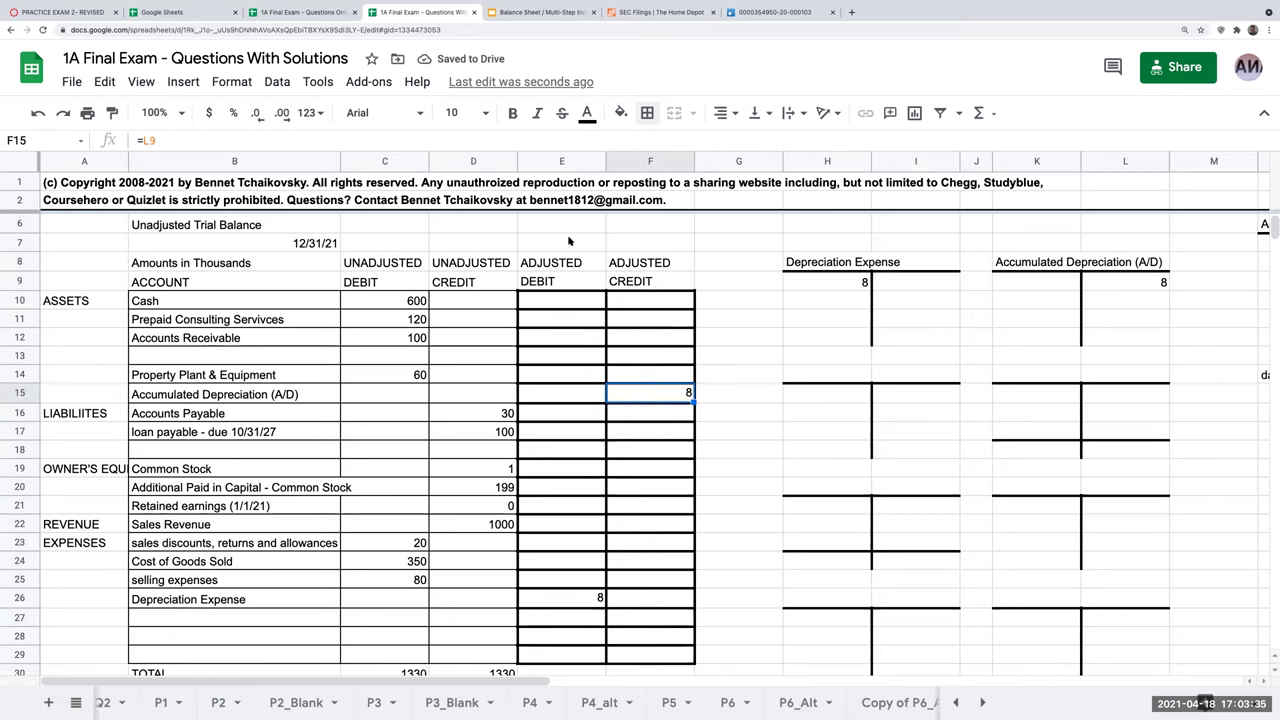
scroll(628, 440, "down", 5)
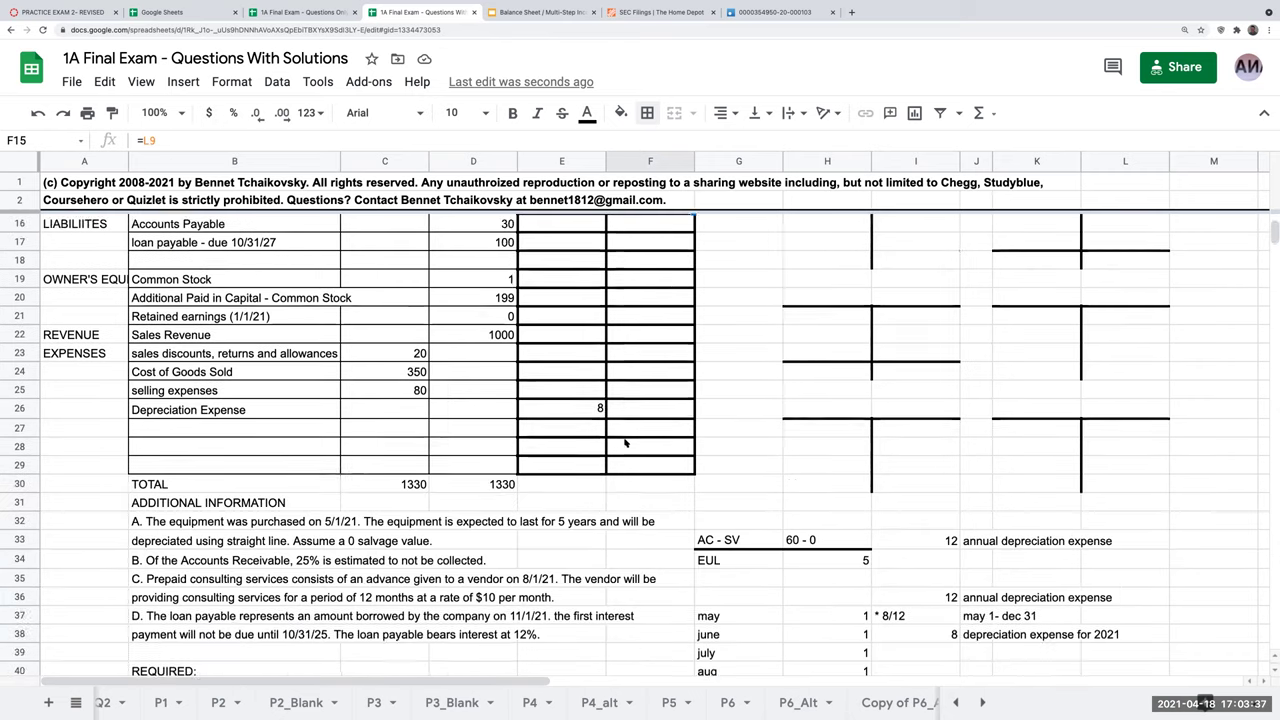
scroll(625, 443, "up", 1)
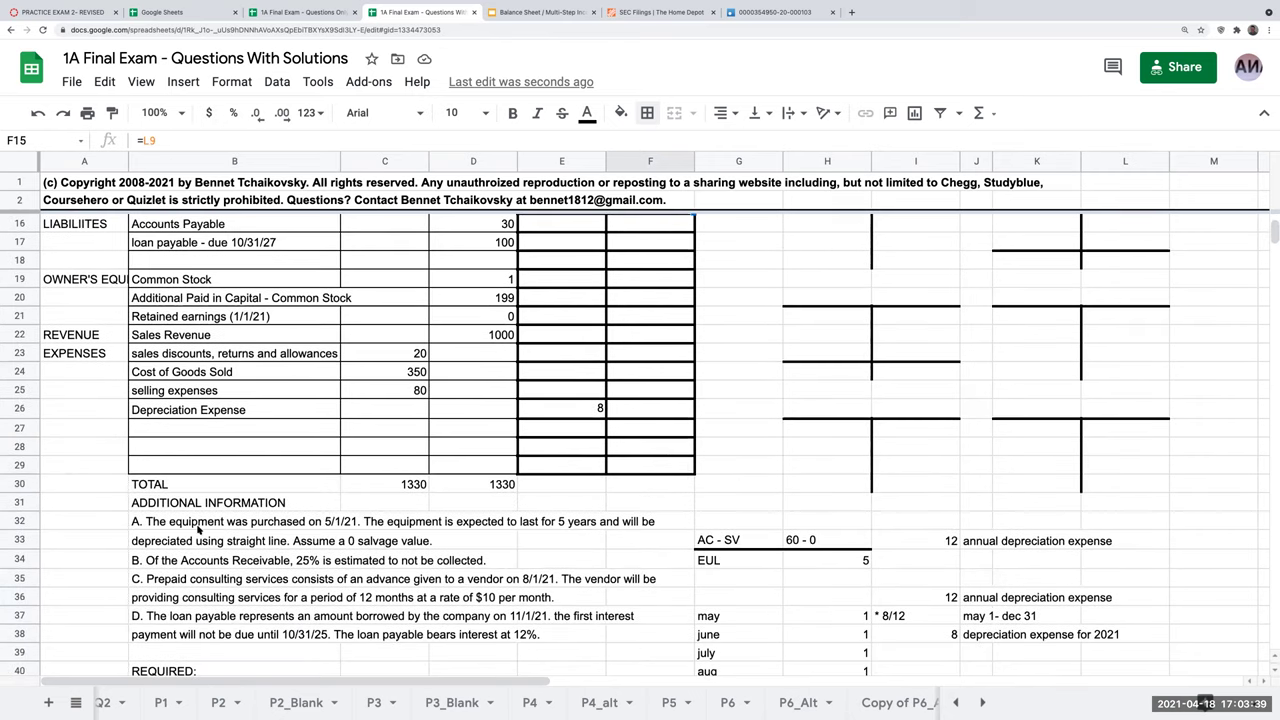
scroll(198, 530, "up", 3)
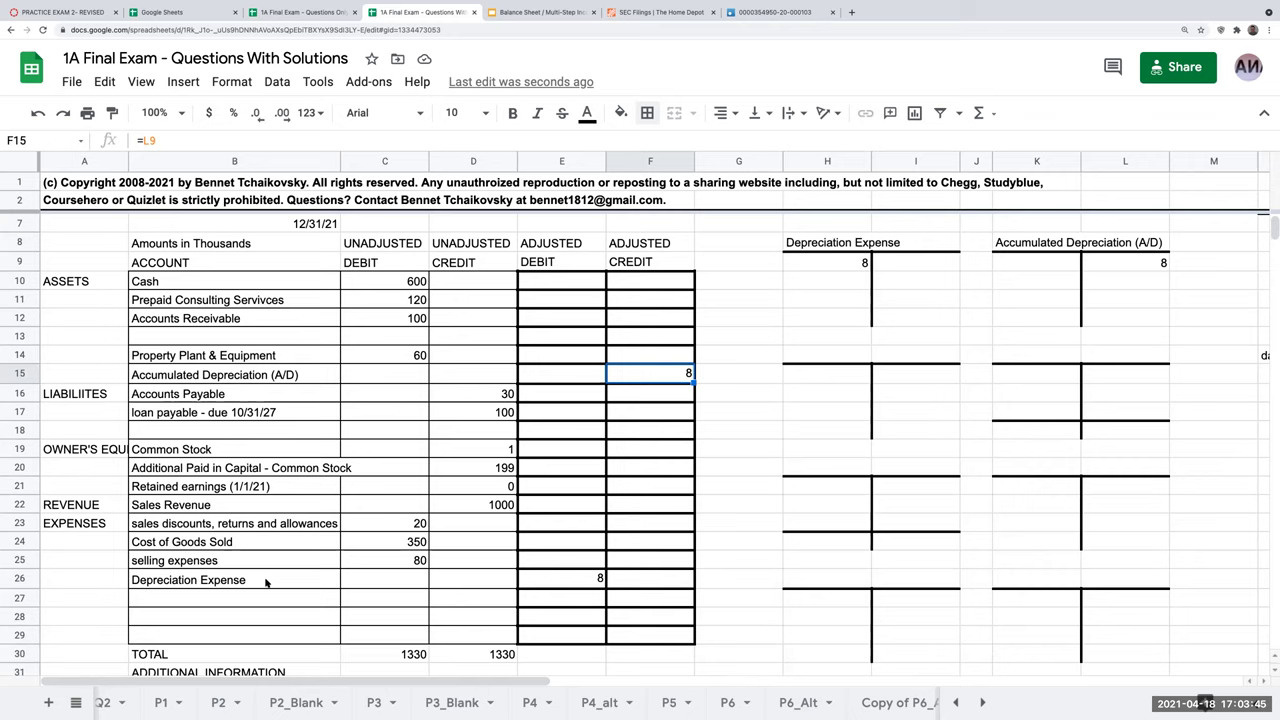
scroll(290, 570, "down", 1)
scroll(299, 567, "down", 2)
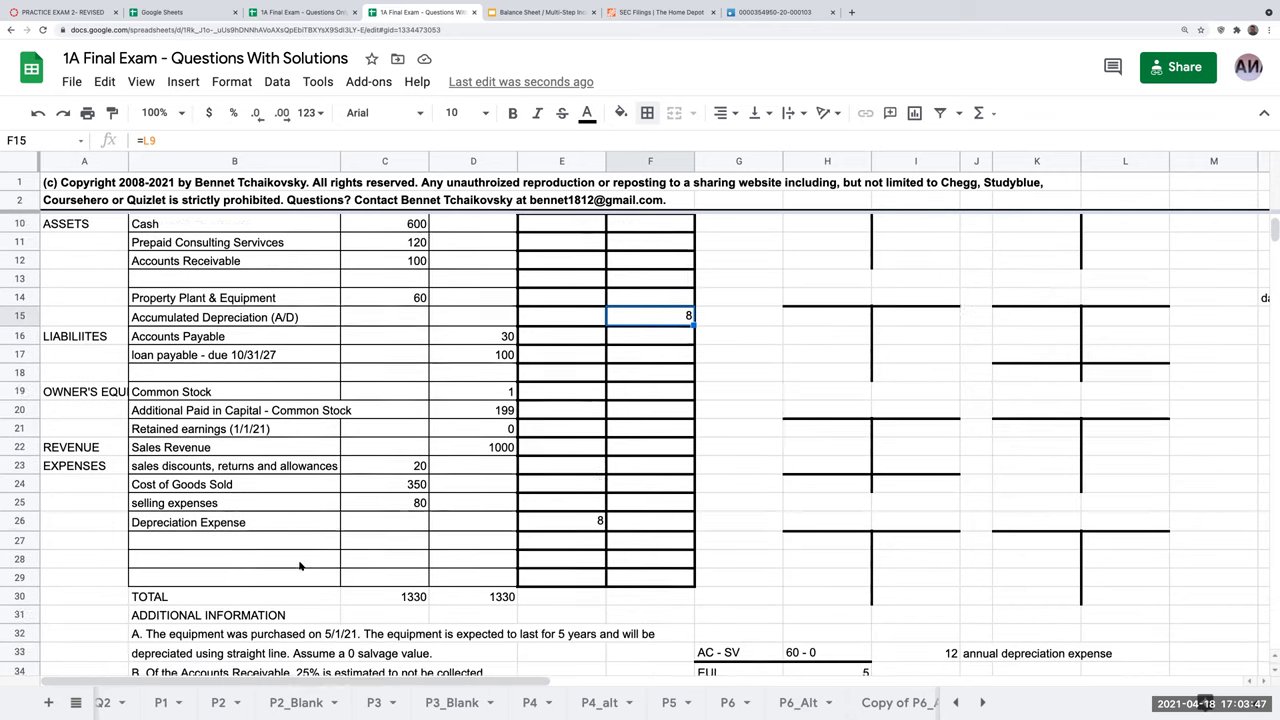
scroll(300, 586, "down", 2)
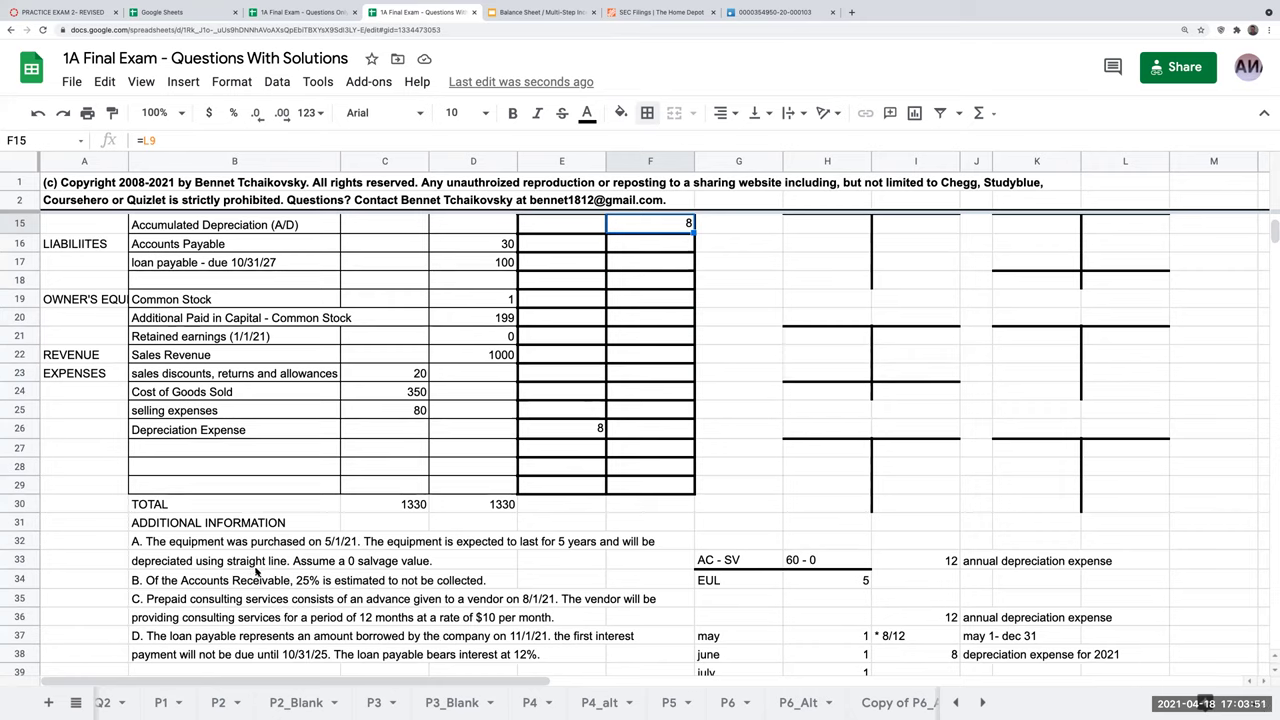
left_click(170, 582)
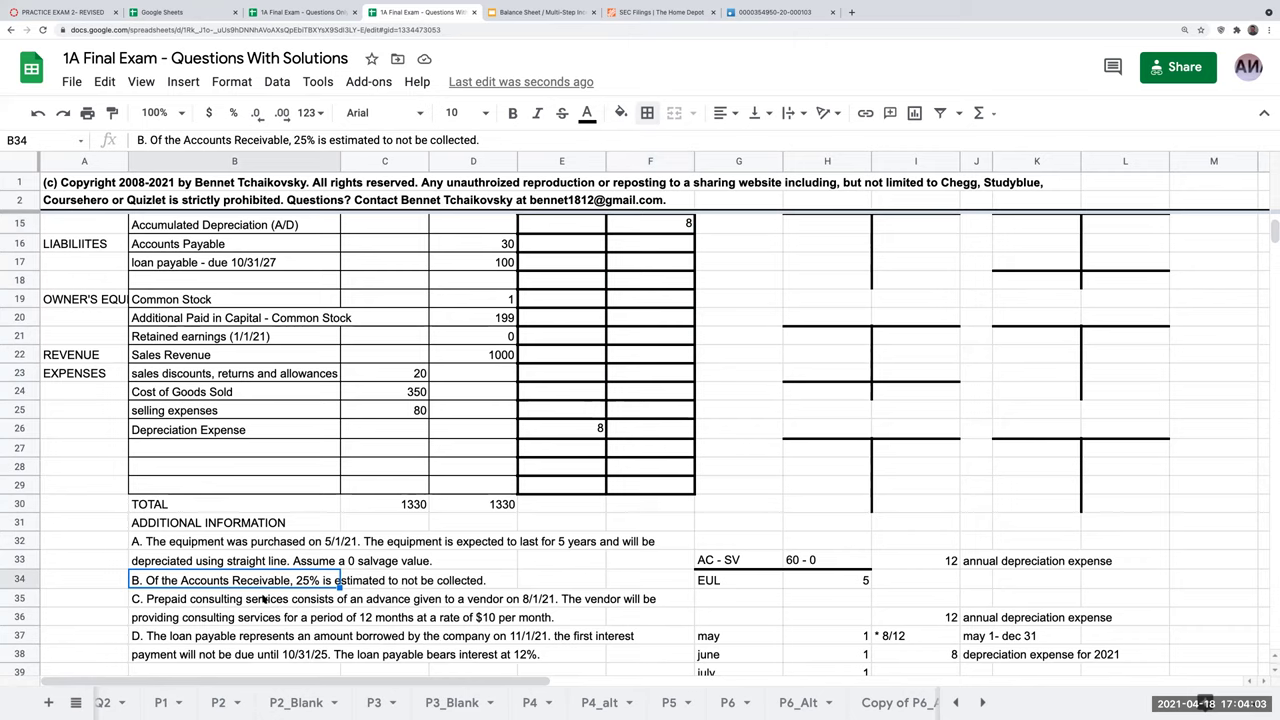
- Check the 100 Accounts Receivable balance in C12, then start a new Chrome tab
scroll(263, 598, "up", 5)
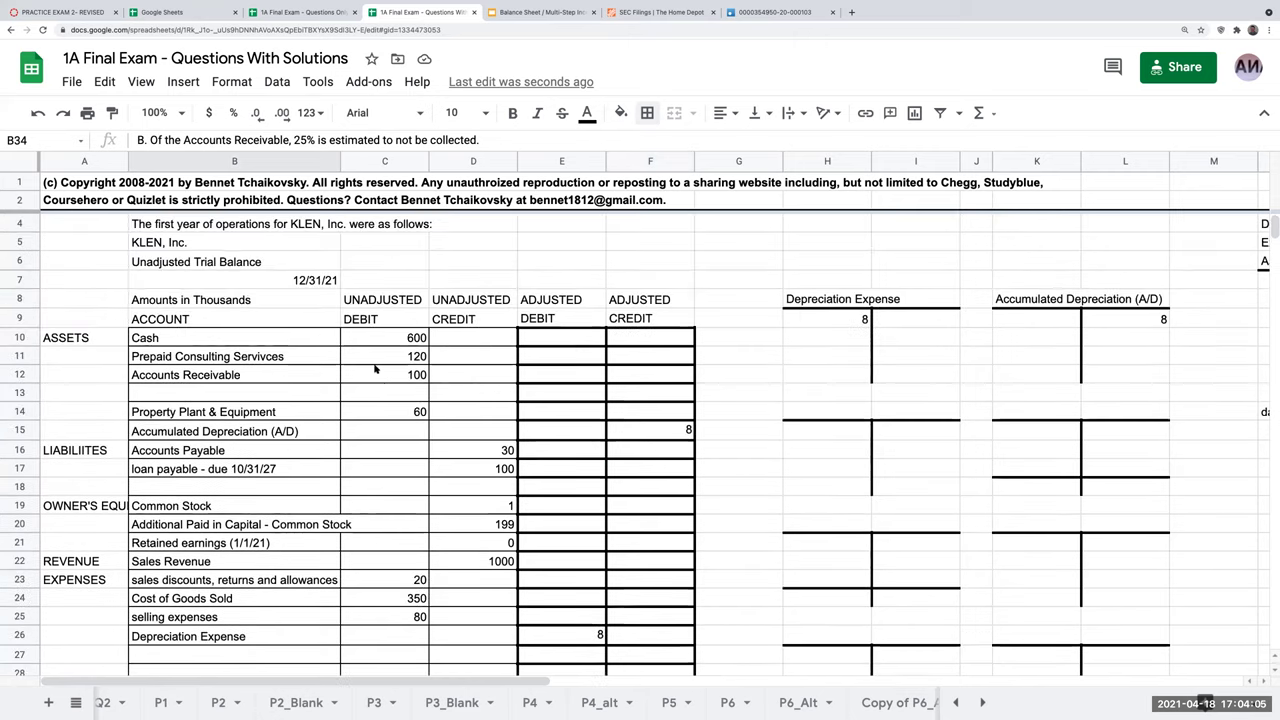
left_click(377, 372)
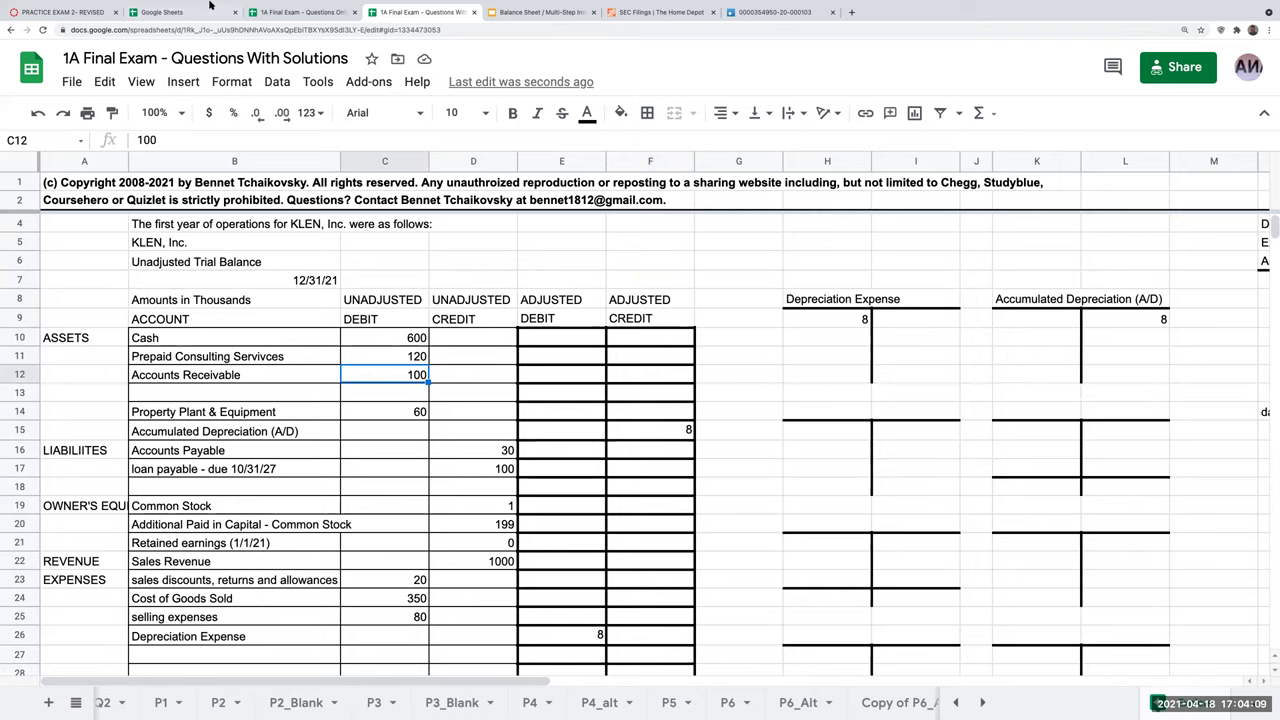
mouse_move(212, 4)
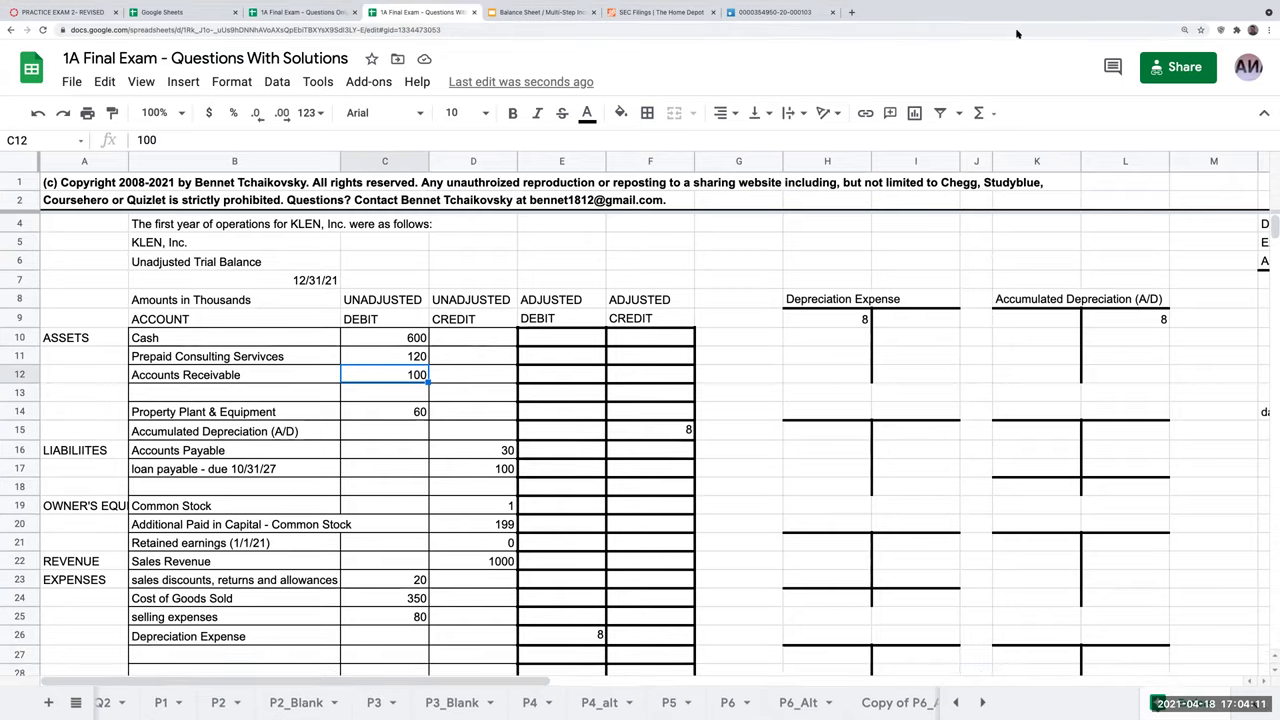
left_click(851, 12)
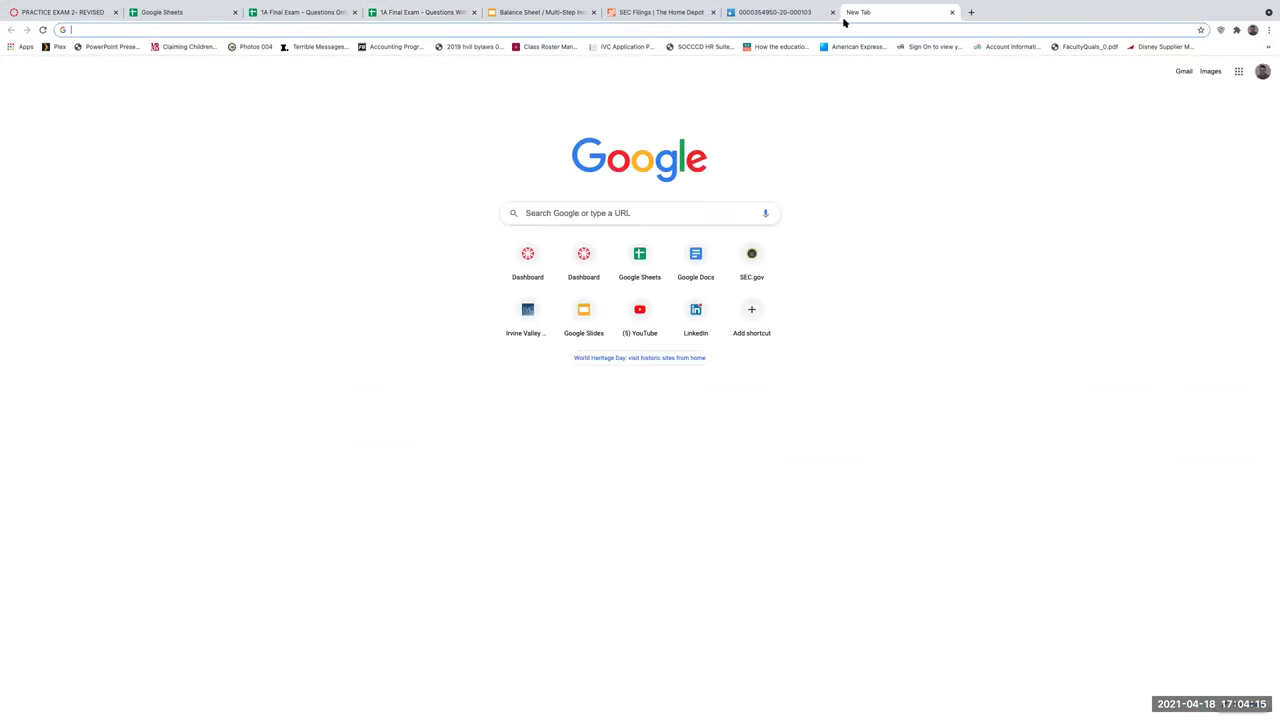
- Search Google for 'FACEBOOK 10Q' and open the 3Q 2020 Form 10-Q PDF from Investor Relations
type("FACEBOOK 10Q")
key("Return")
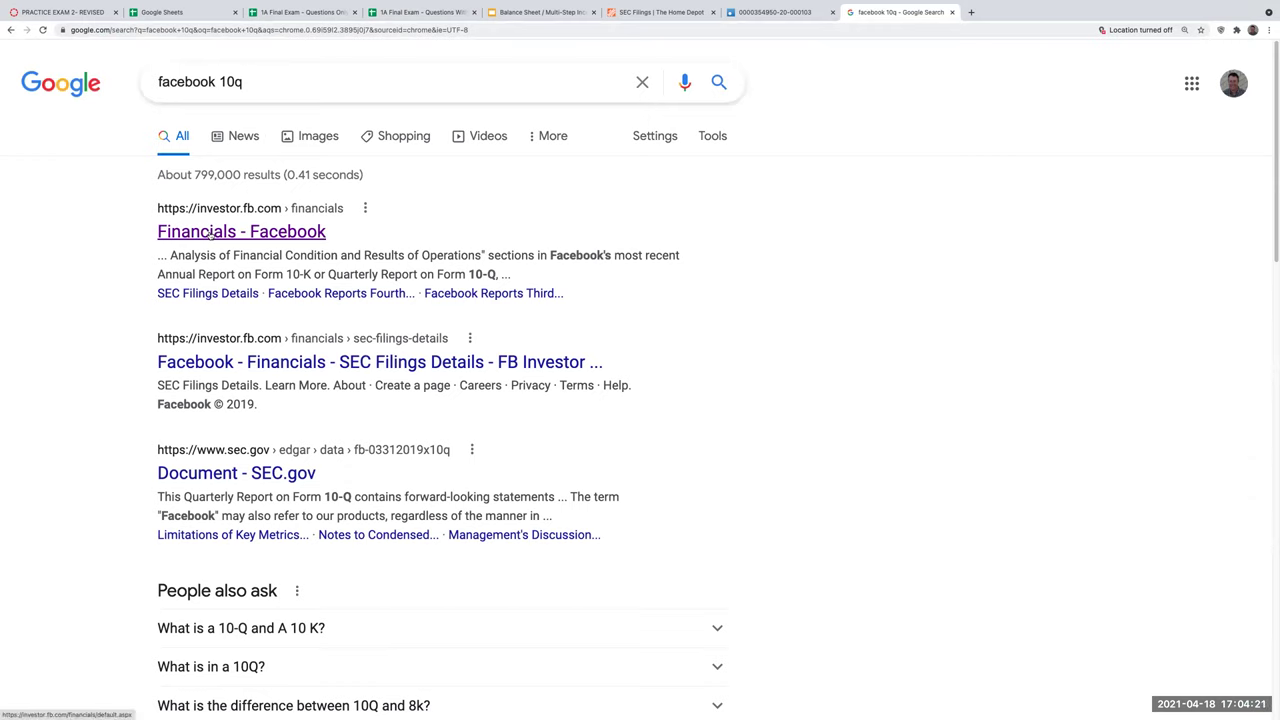
left_click(210, 233)
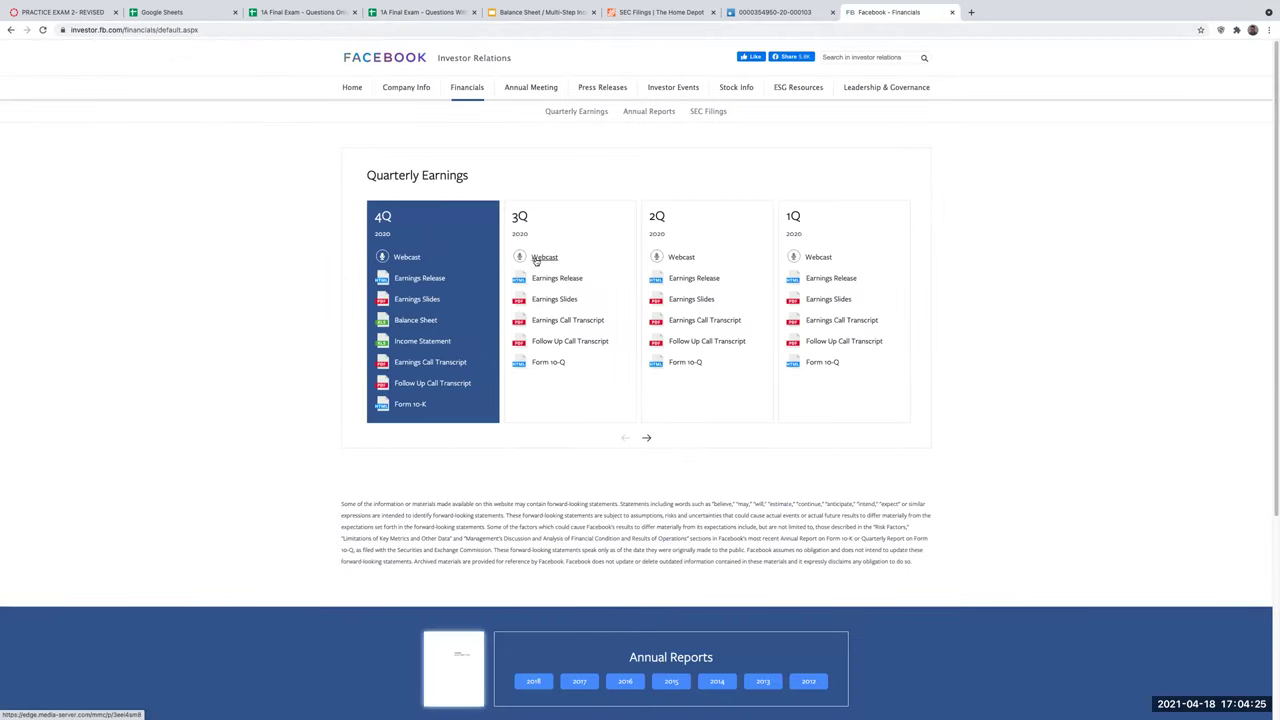
left_click(544, 365)
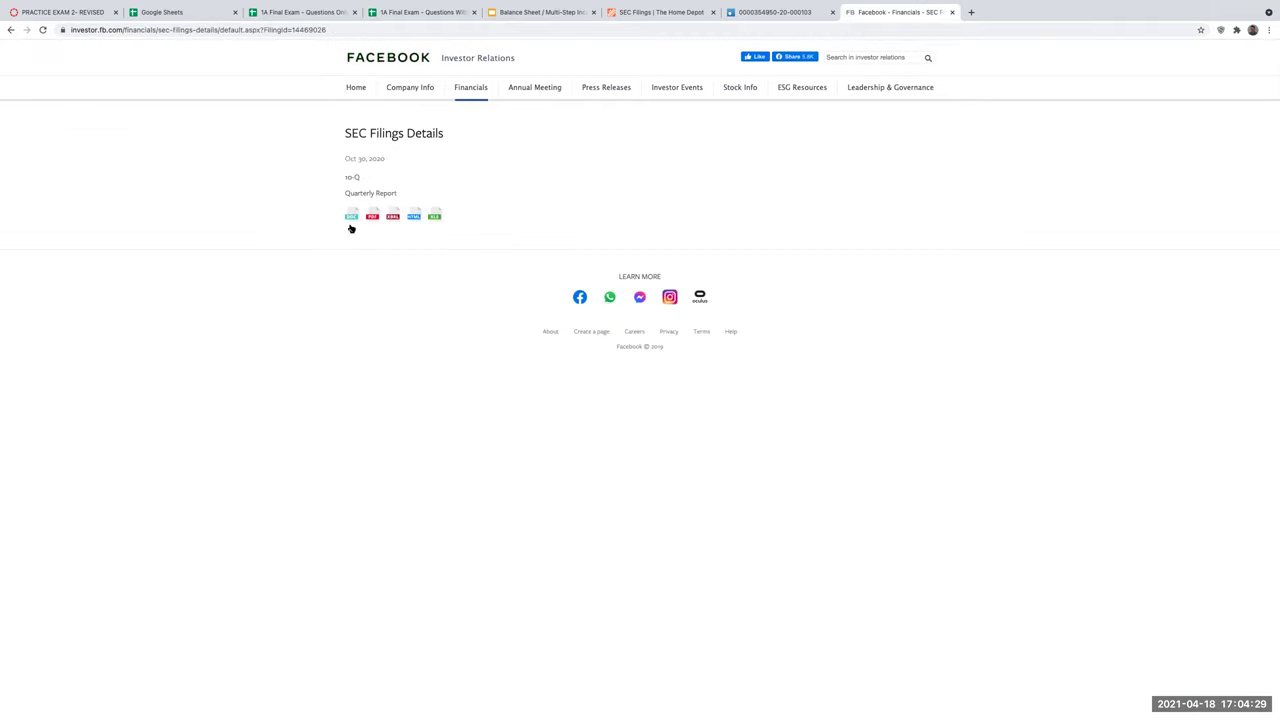
left_click(371, 214)
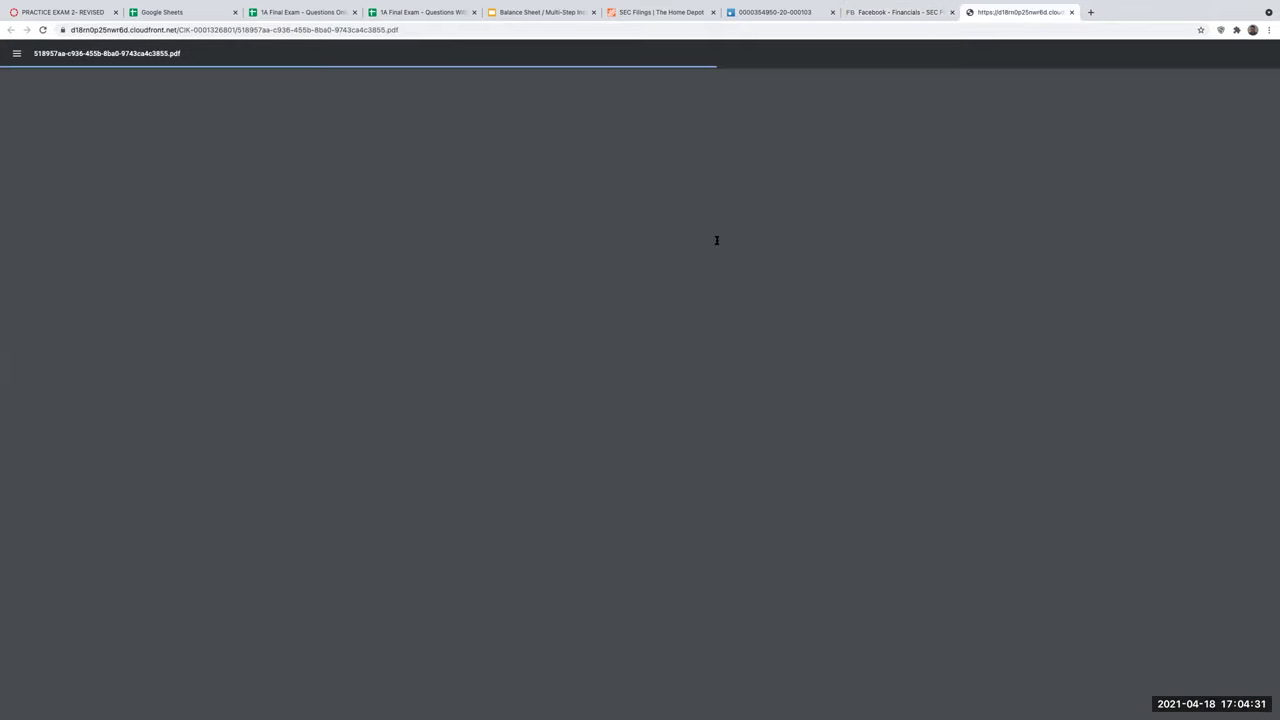
- Zoom the PDF to the balance sheet and select the accounts receivable, net line (8,024)
left_click(665, 53)
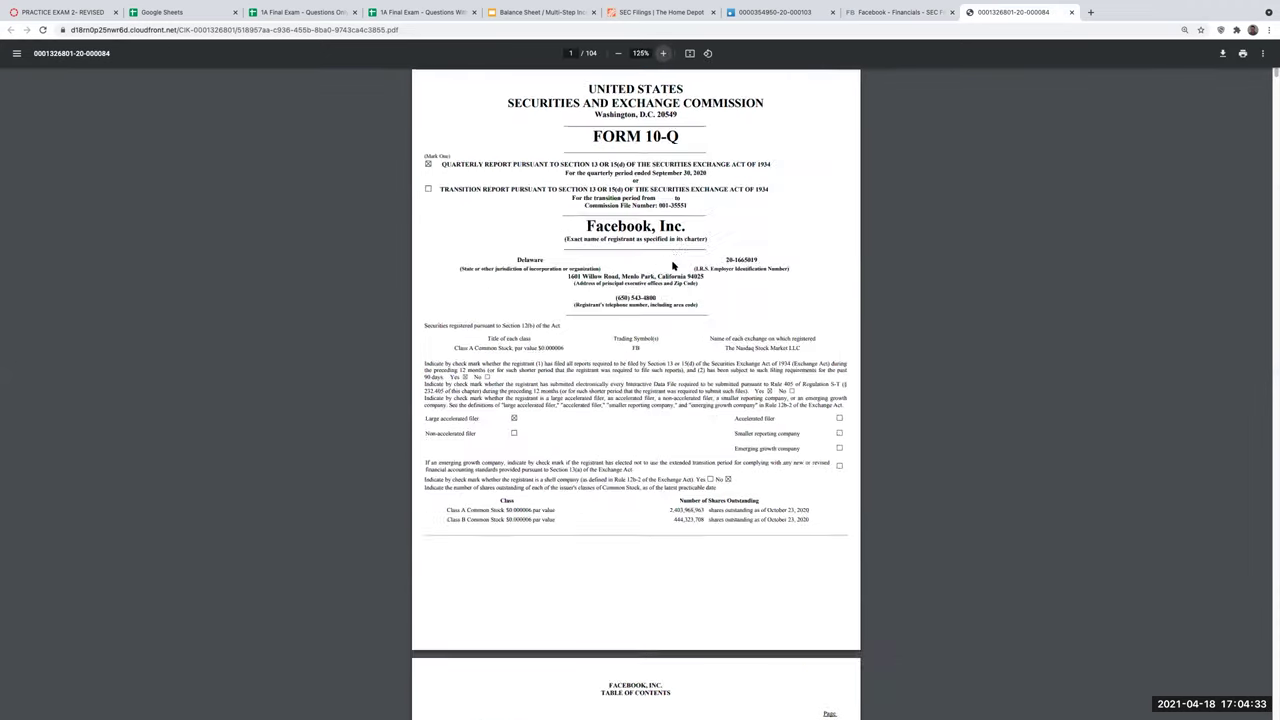
key("ctrl+equal")
key("ctrl+equal")
scroll(672, 266, "down", 5)
scroll(672, 266, "down", 18)
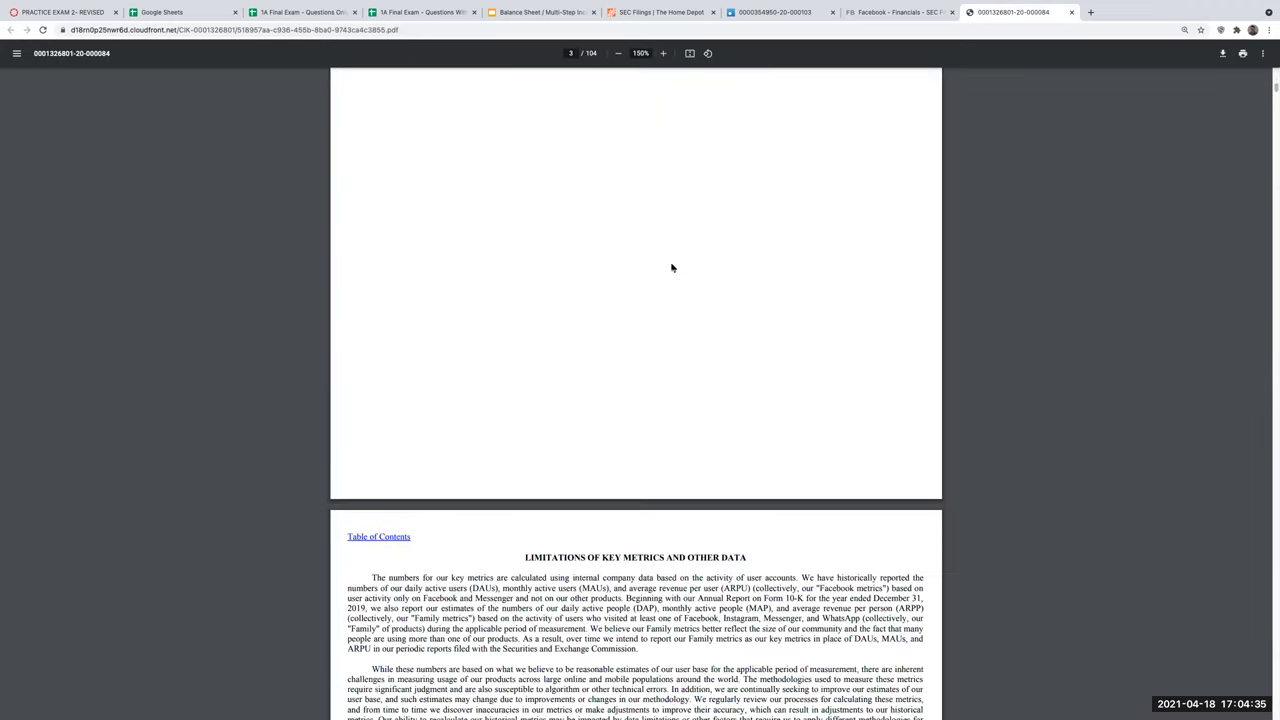
scroll(672, 266, "down", 20)
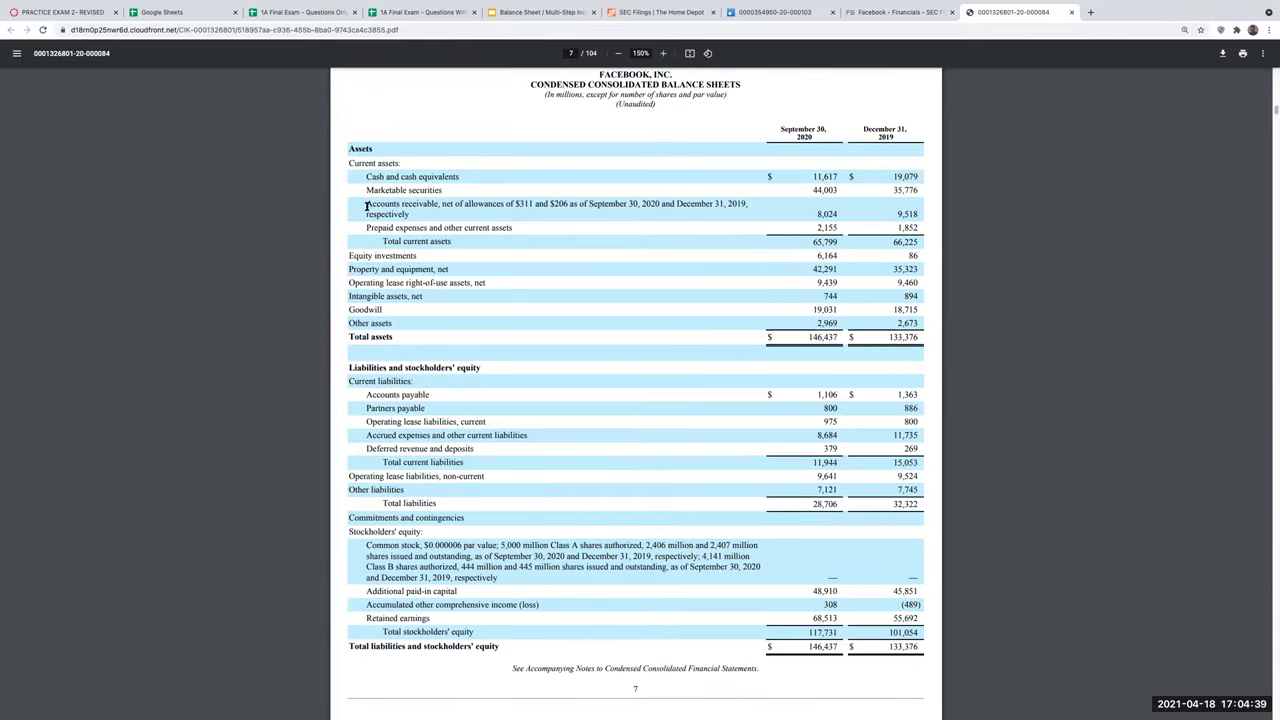
left_click_drag(366, 203, 460, 203)
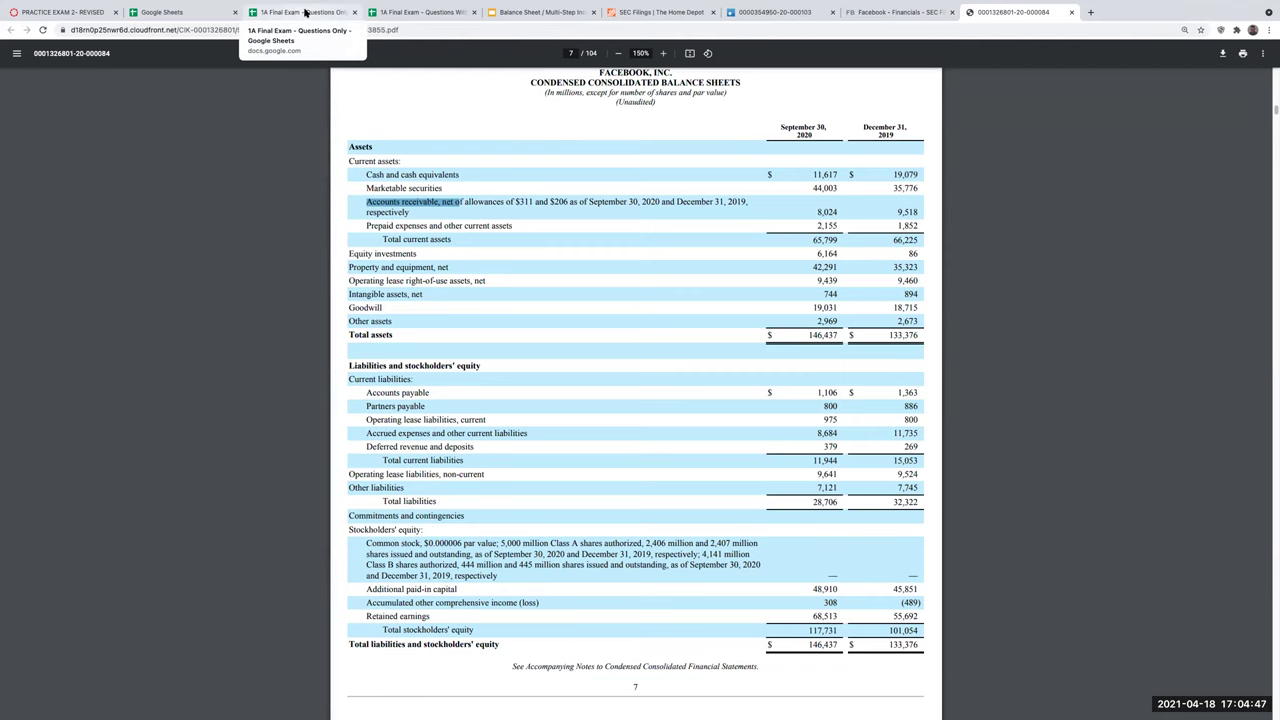
left_click(422, 10)
- Title a new T-account in K14 'allowance for doubtful accounts ("ADA")'
left_click(443, 391)
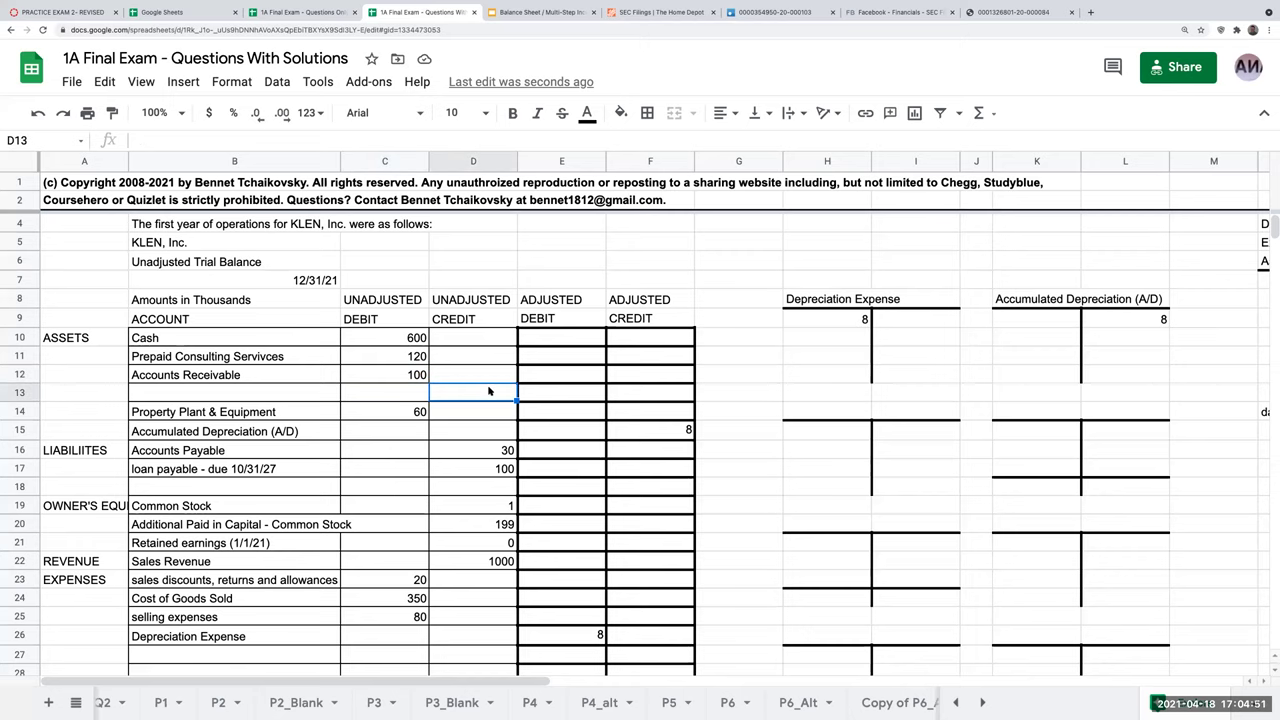
scroll(486, 383, "down", 2)
left_click(239, 318)
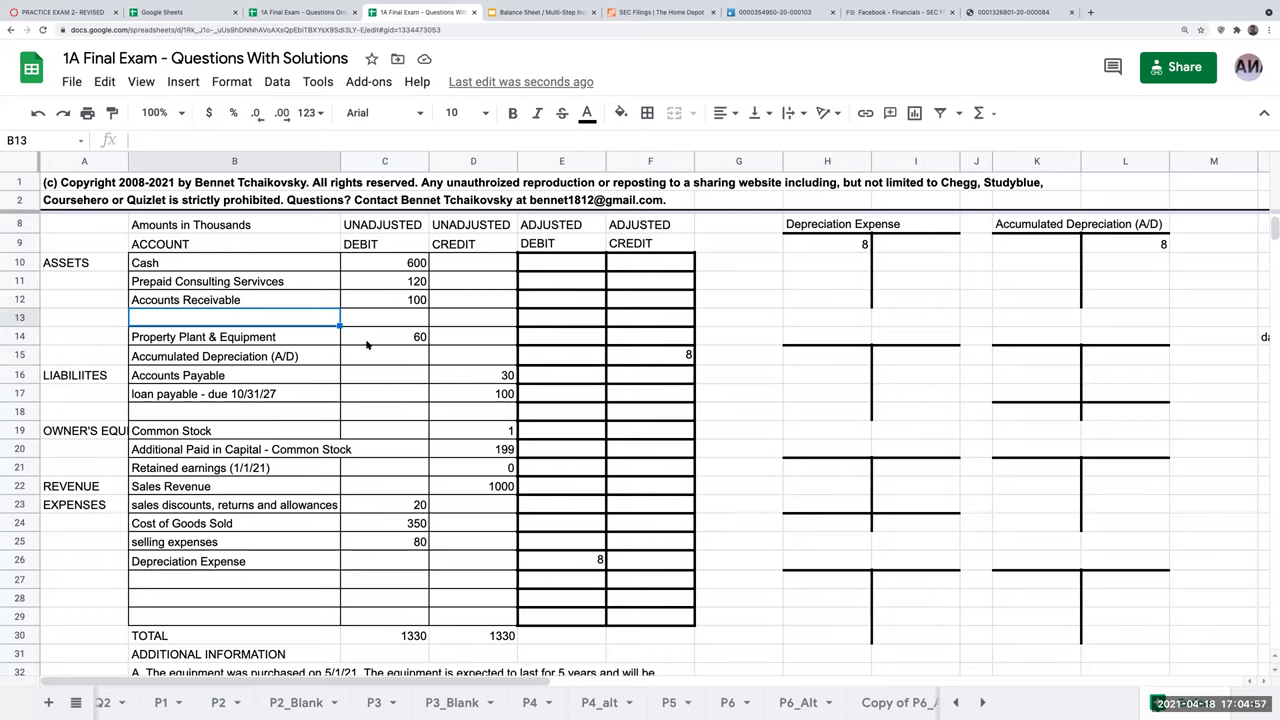
left_click(1036, 326)
left_click(1032, 343)
type("al")
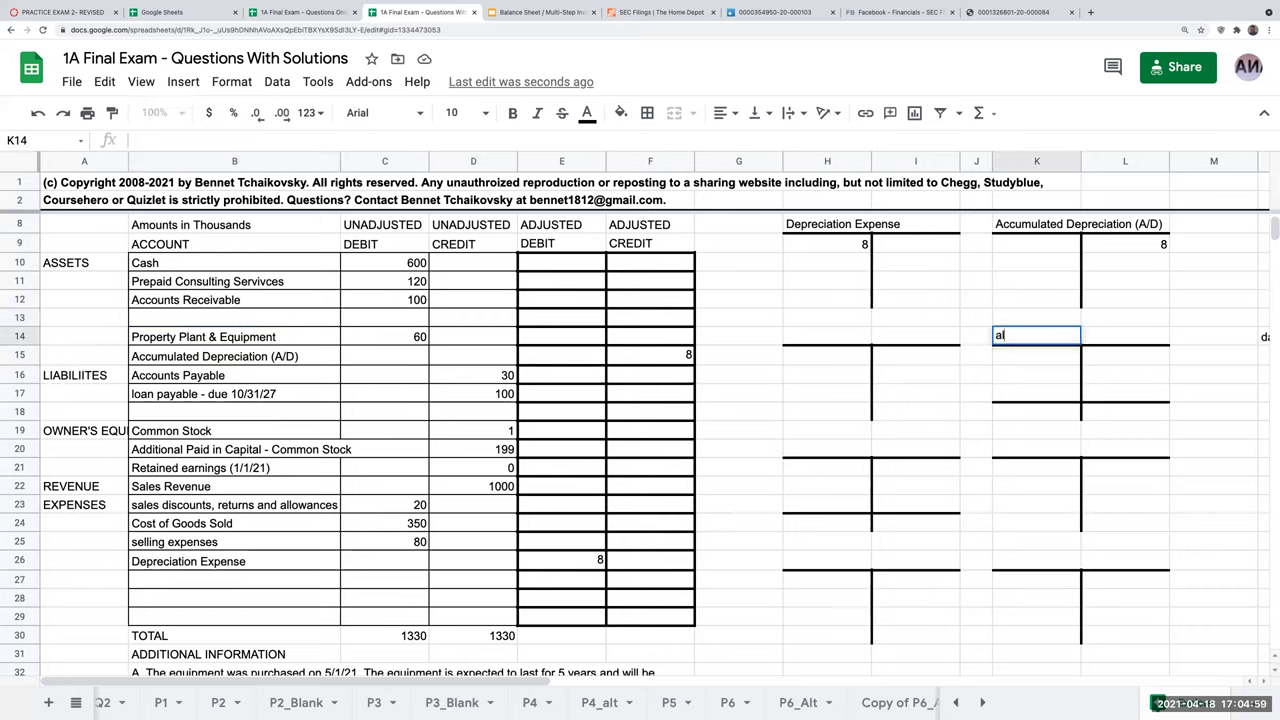
type("lowance for doubtf")
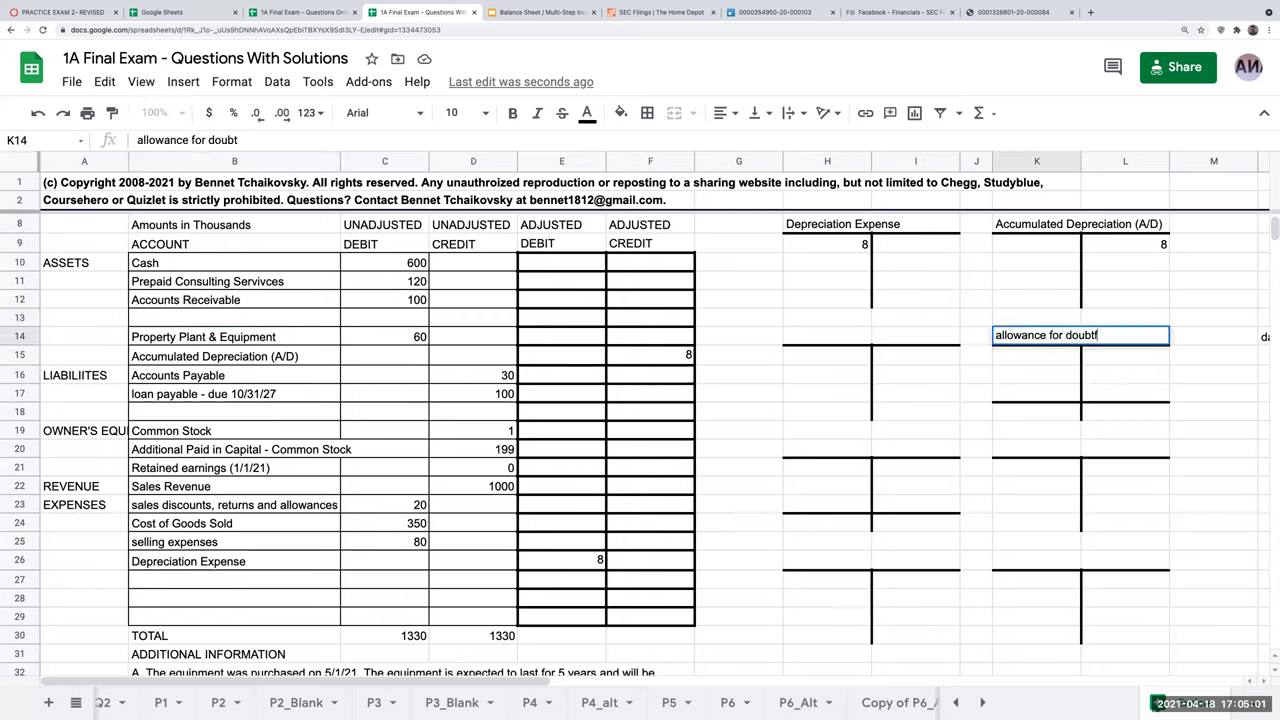
type("ul accounts (\"ADA\")")
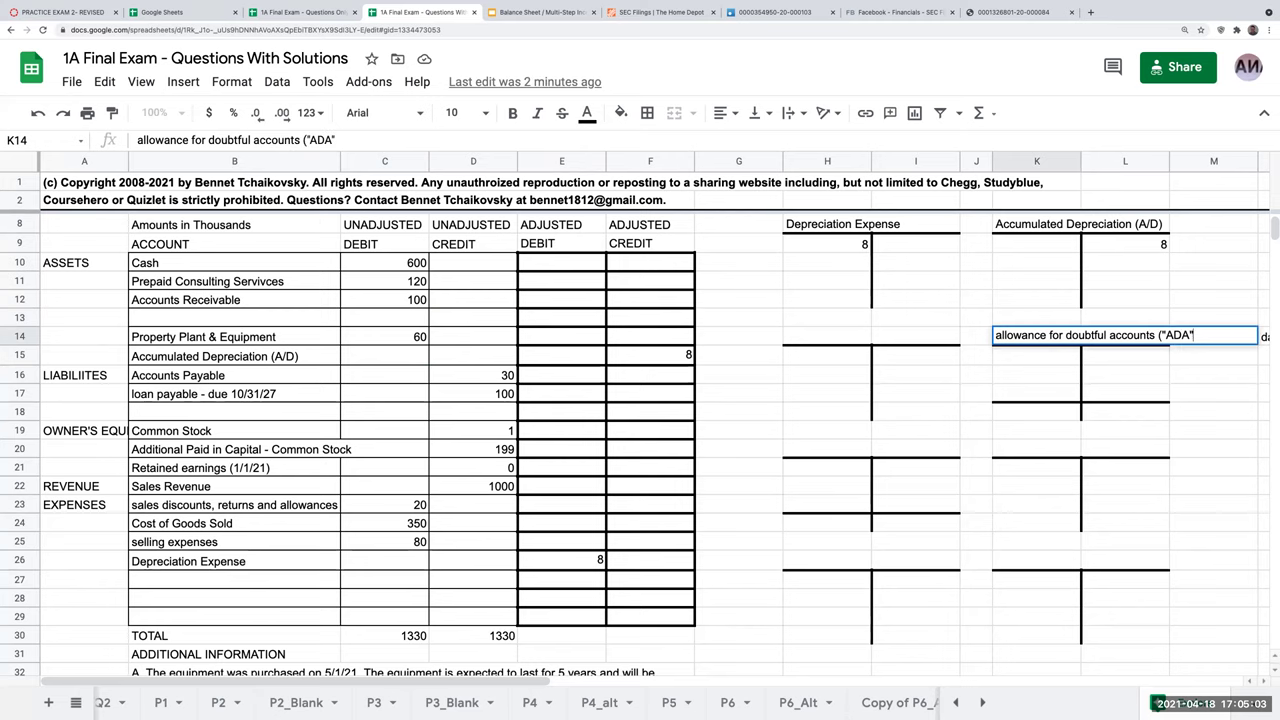
key("Return")
- Reread item B: 25% of Accounts Receivable is uncollectible
left_click(1124, 394)
left_click(1124, 412)
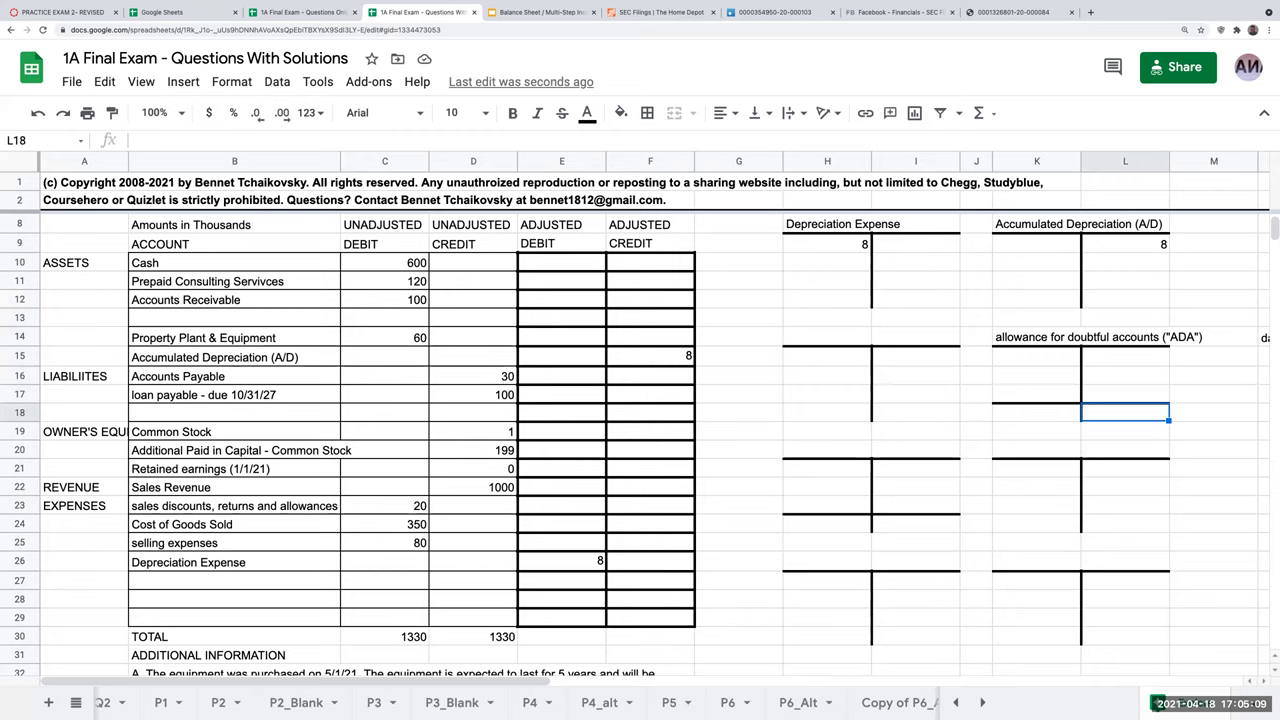
scroll(644, 386, "down", 3)
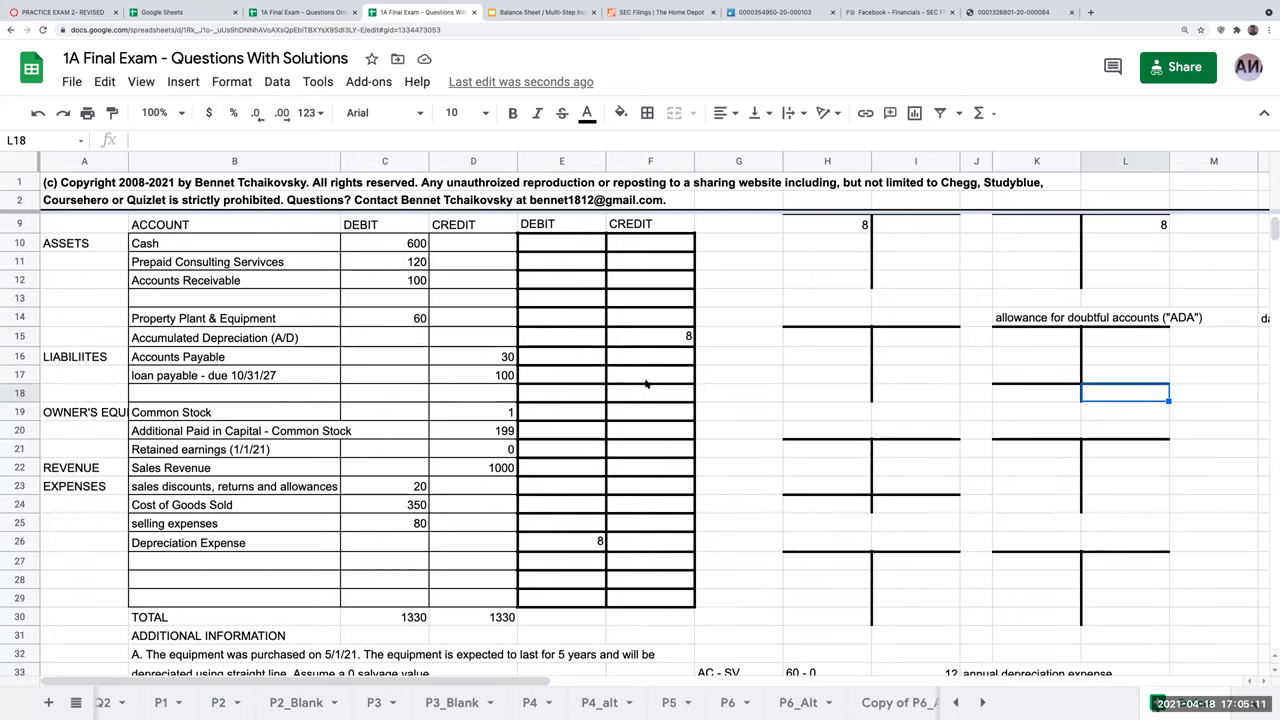
left_click(268, 658)
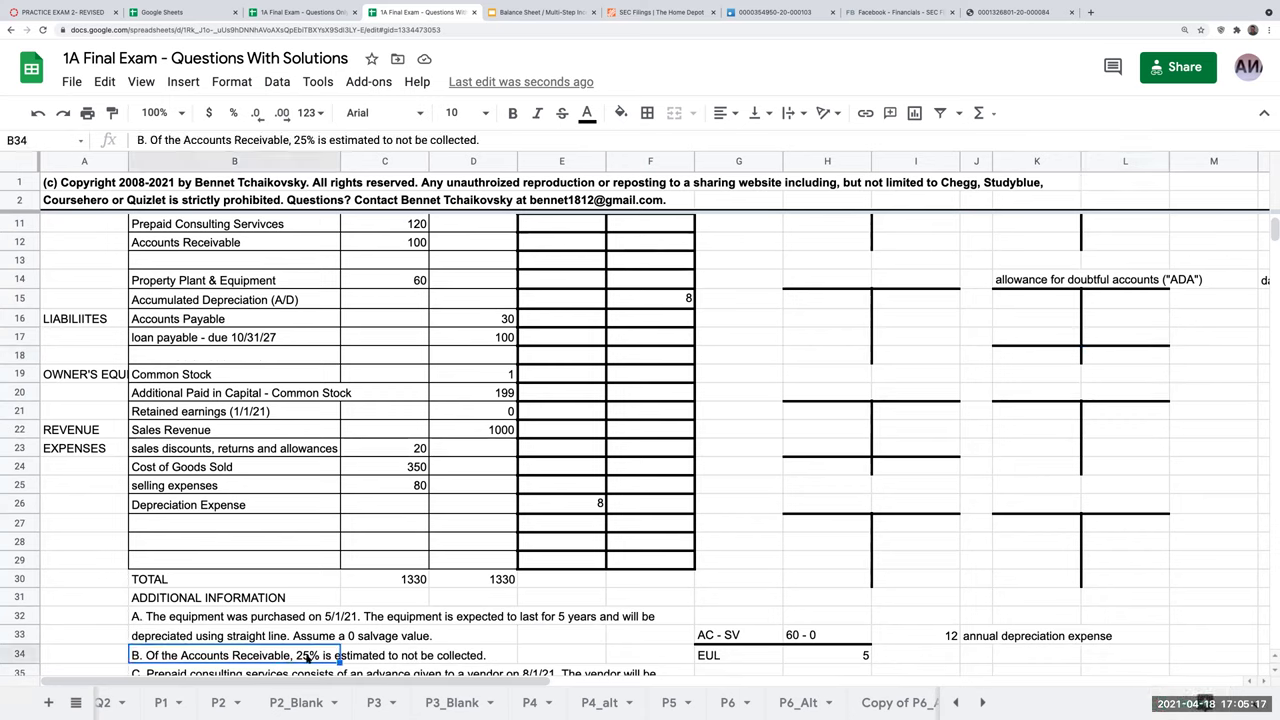
- Note the calculation '100 A/R * 25% = 25' in the ADA T-account and enter 25 above it
left_click(1113, 359)
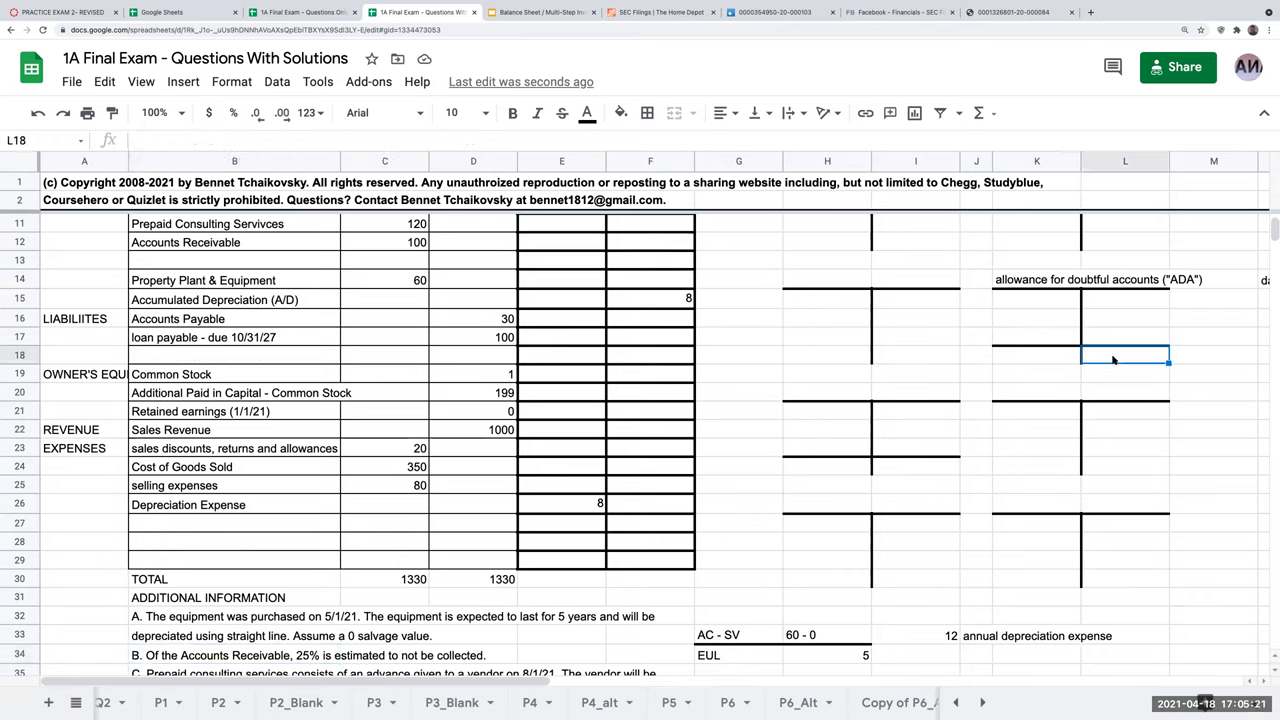
left_click(1124, 373)
type("100 A/R * 25-=")
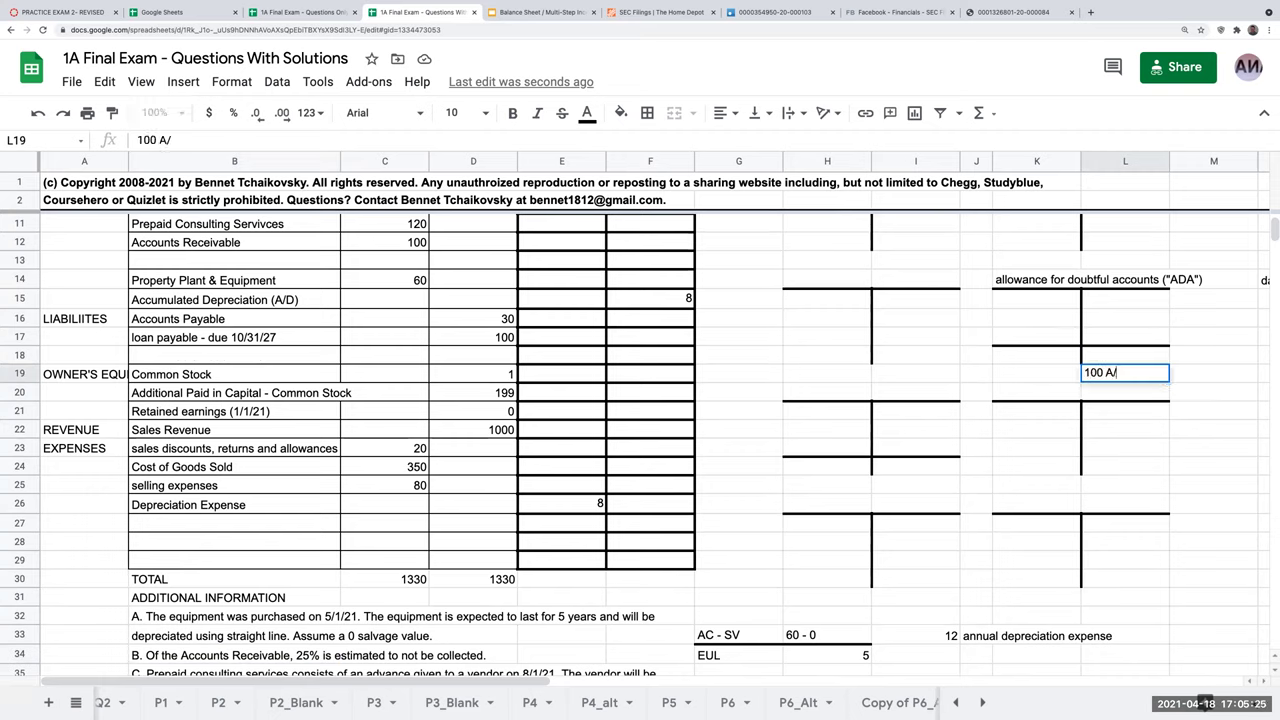
key("BackSpace")
key("BackSpace")
type("%= 25")
key("Return")
key("Up")
key("Up")
type("25")
key("Return")
key("Up")
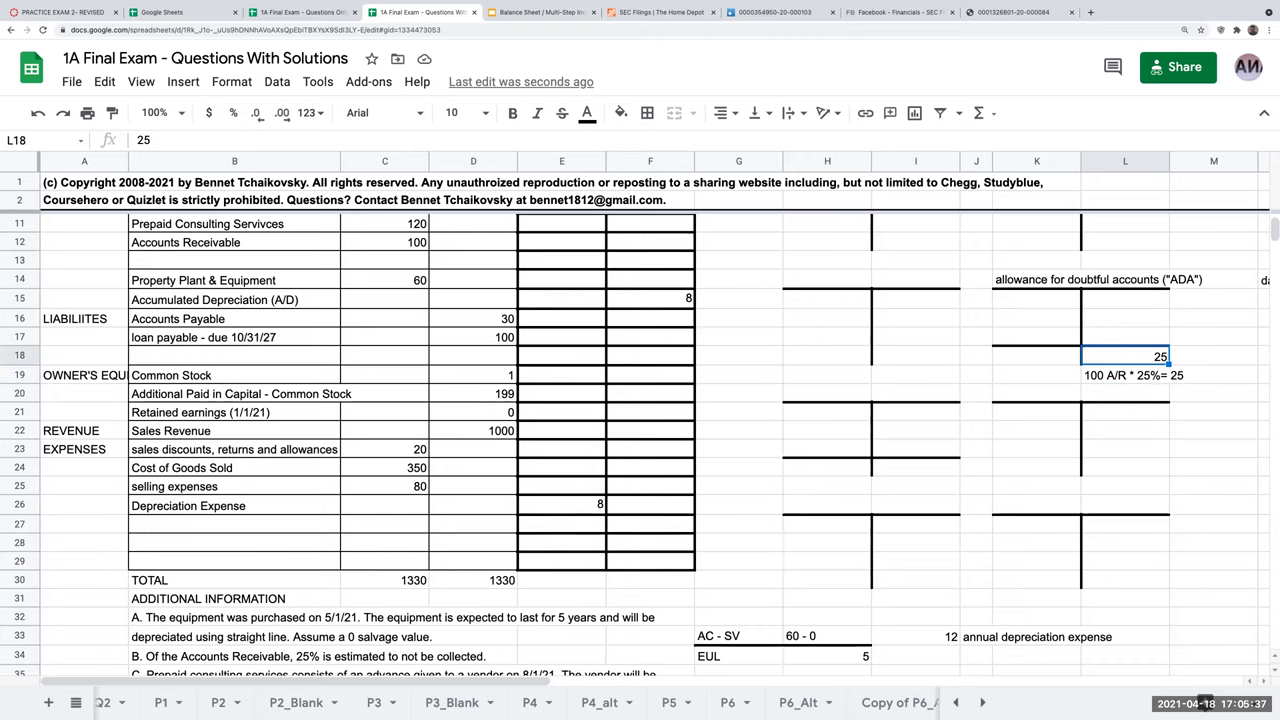
- Enter the 25 ADA credit below the zero opening balance in the allowance T-account
left_click(1125, 337)
left_click(1125, 356)
left_click(1125, 337)
left_click(1125, 298)
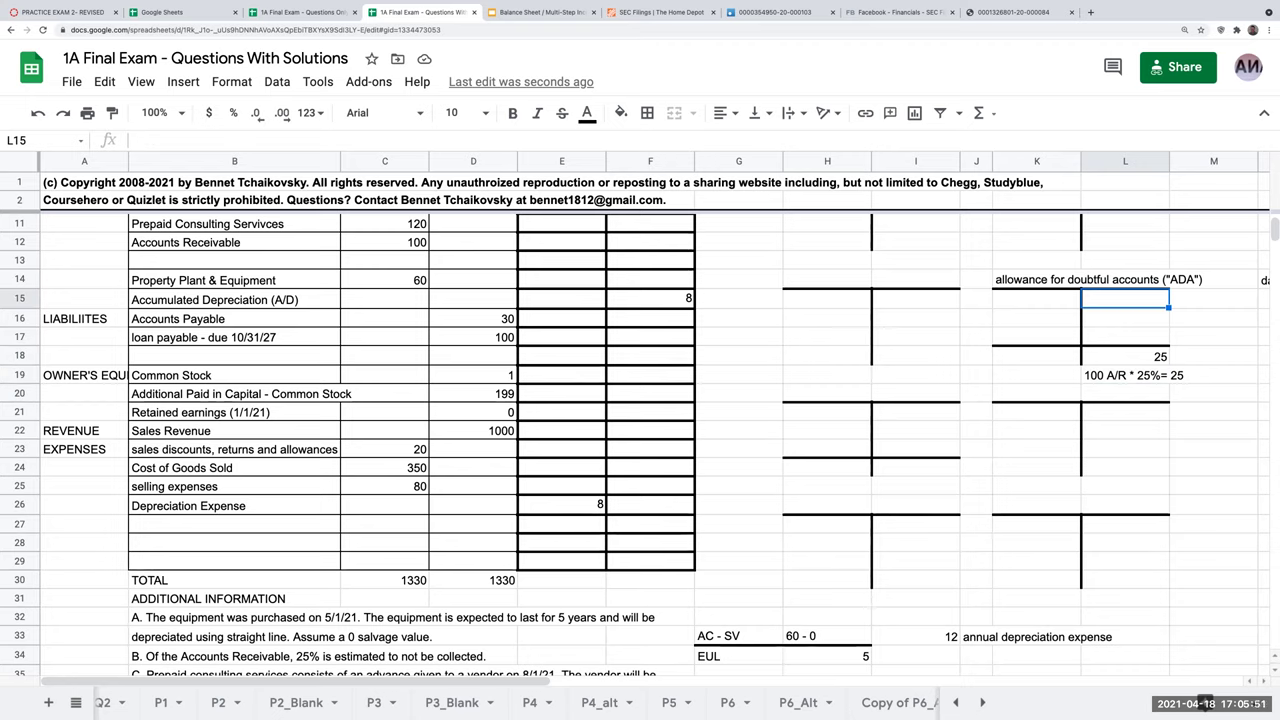
key("Return")
key("Return")
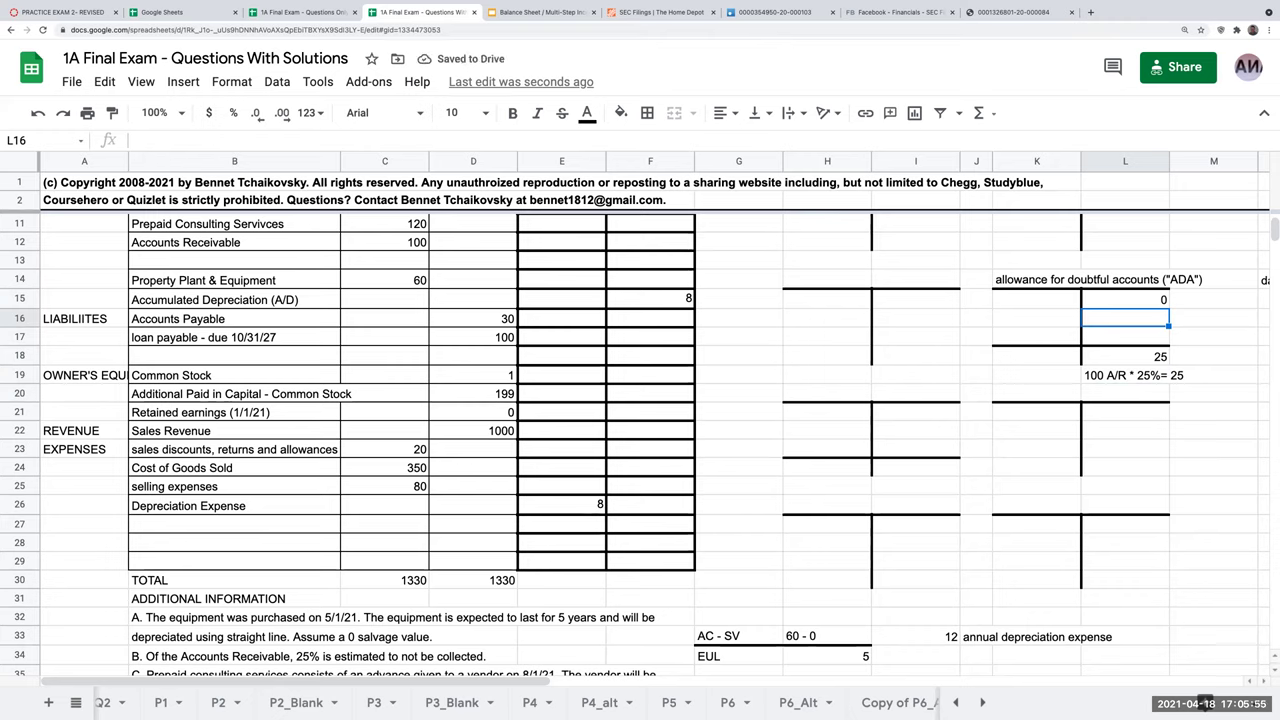
key("Up")
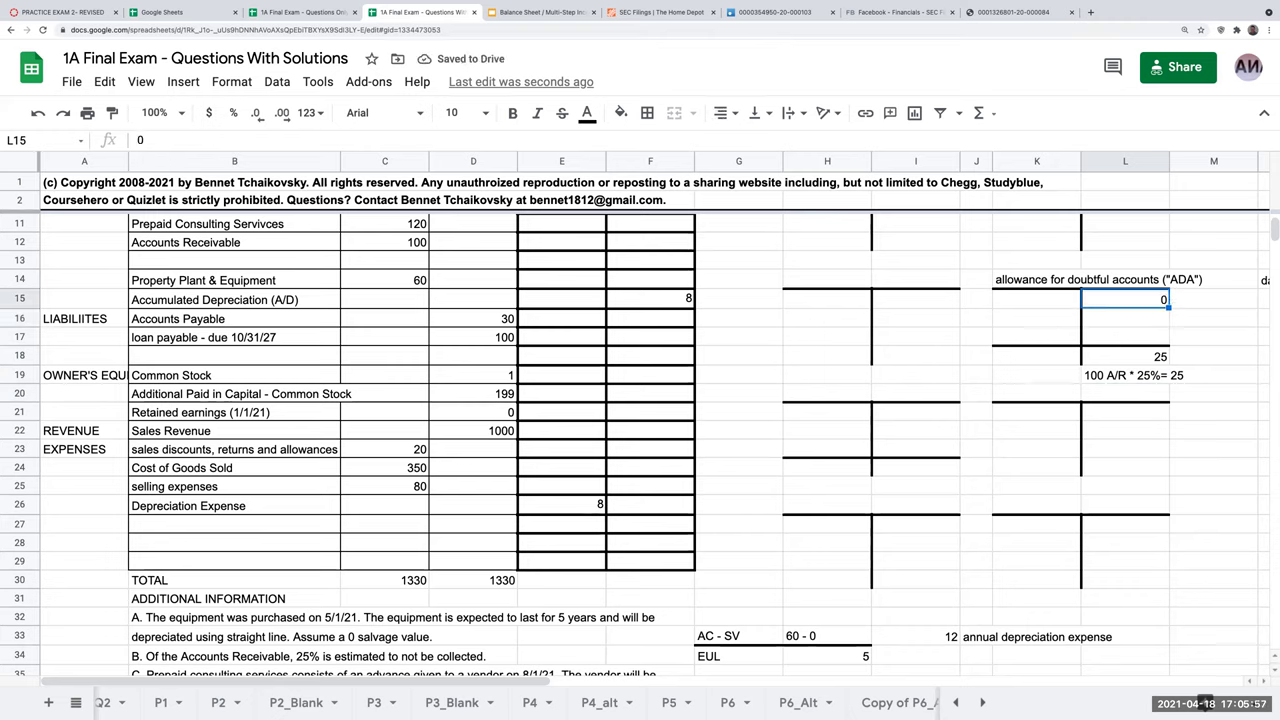
key("Down")
key("Down")
key("Down")
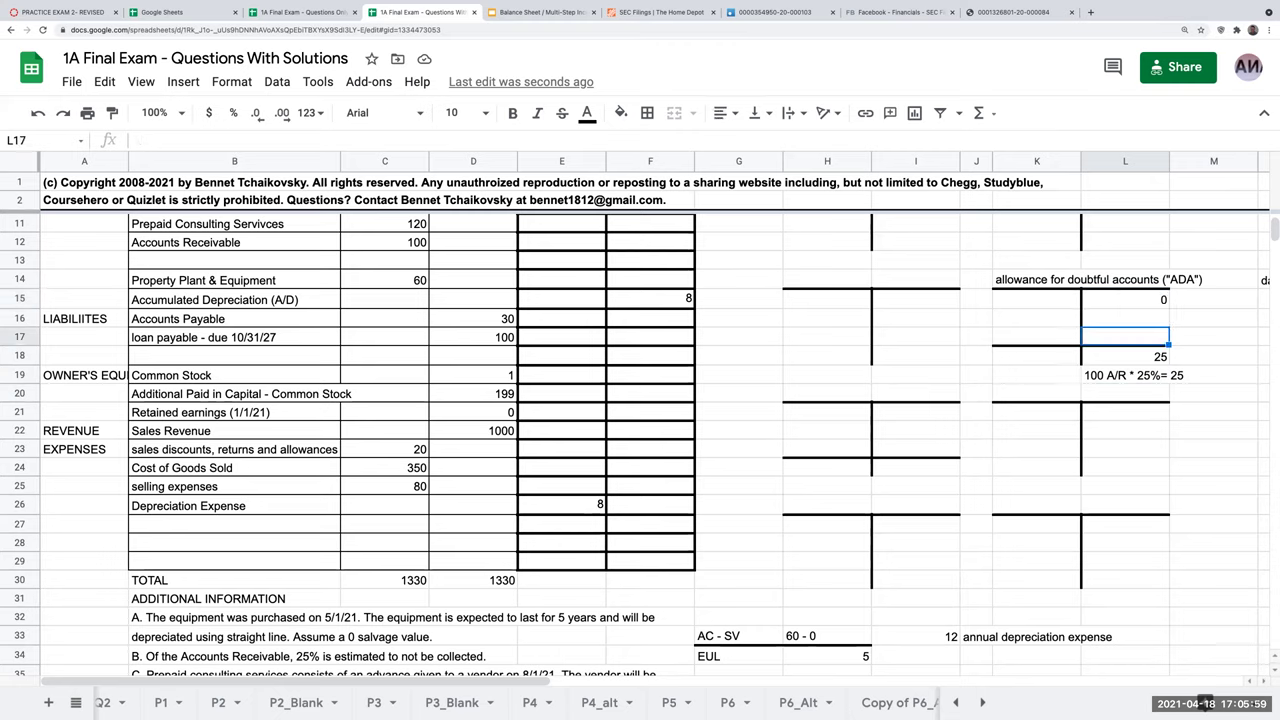
key("Up")
key("Up")
type("25")
key("Return")
- Add a 'bad debt expense' T-account whose debit is a formula referencing the 25 ADA credit
key("Up")
key("Left")
key("Left")
key("Left")
key("Left")
key("Up")
key("Up")
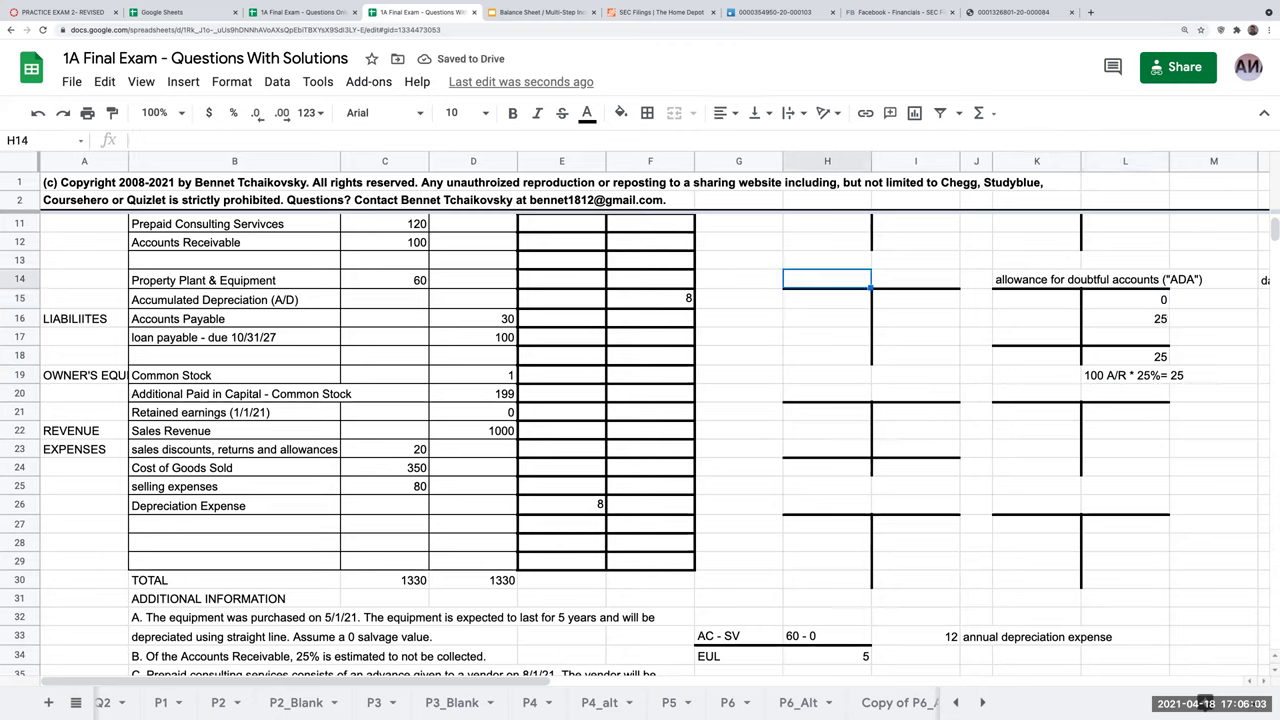
key("Down")
type("=")
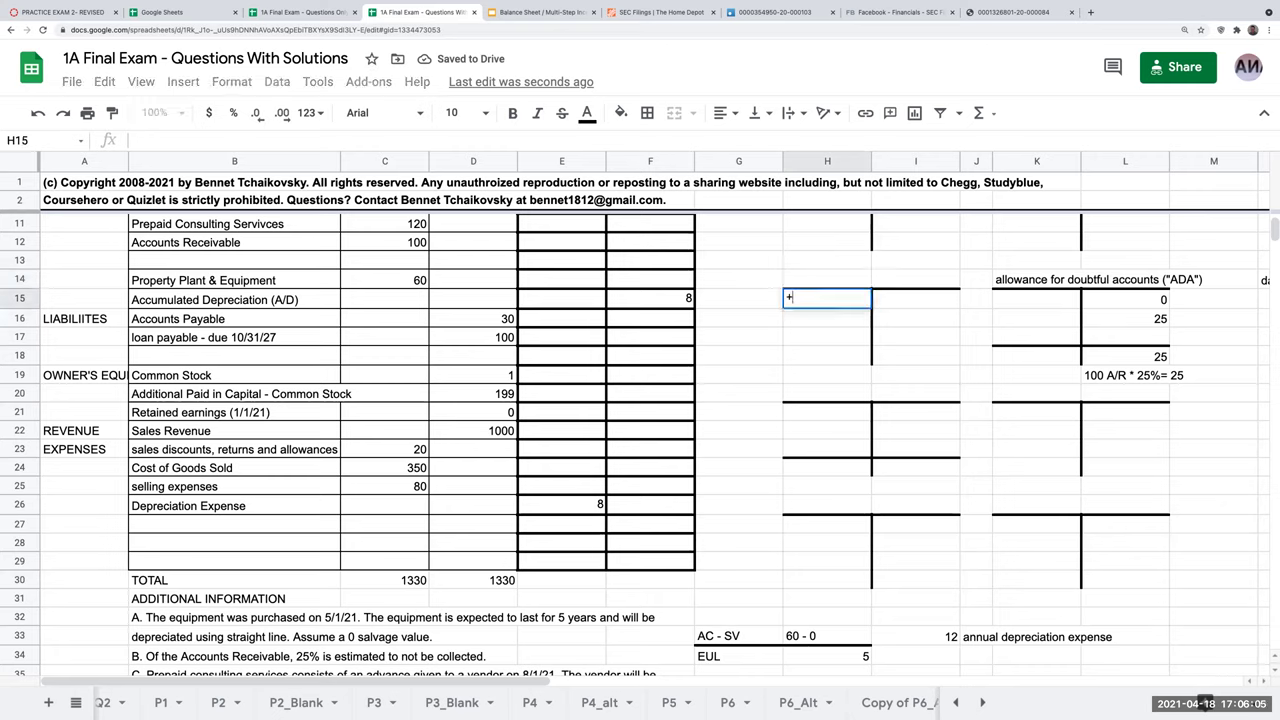
key("Right")
key("Right")
key("Right")
key("Right")
key("Down")
key("Return")
key("Up")
key("Up")
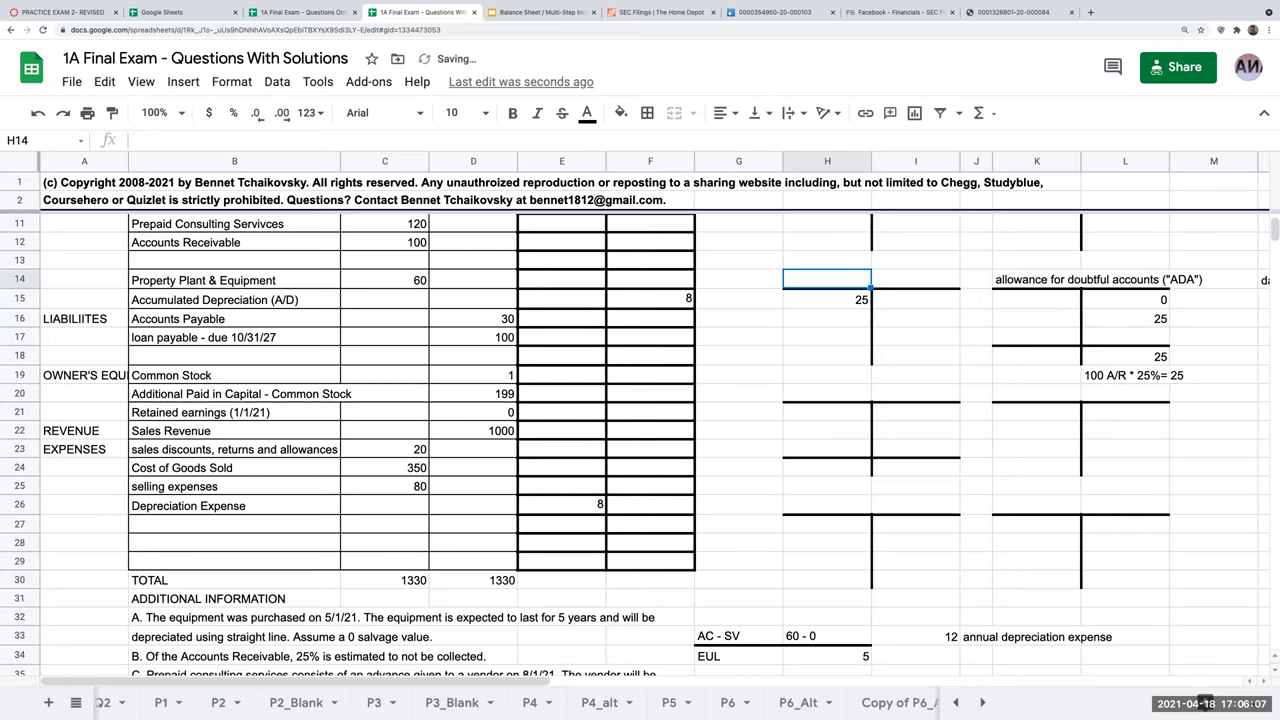
type("bad debt expense")
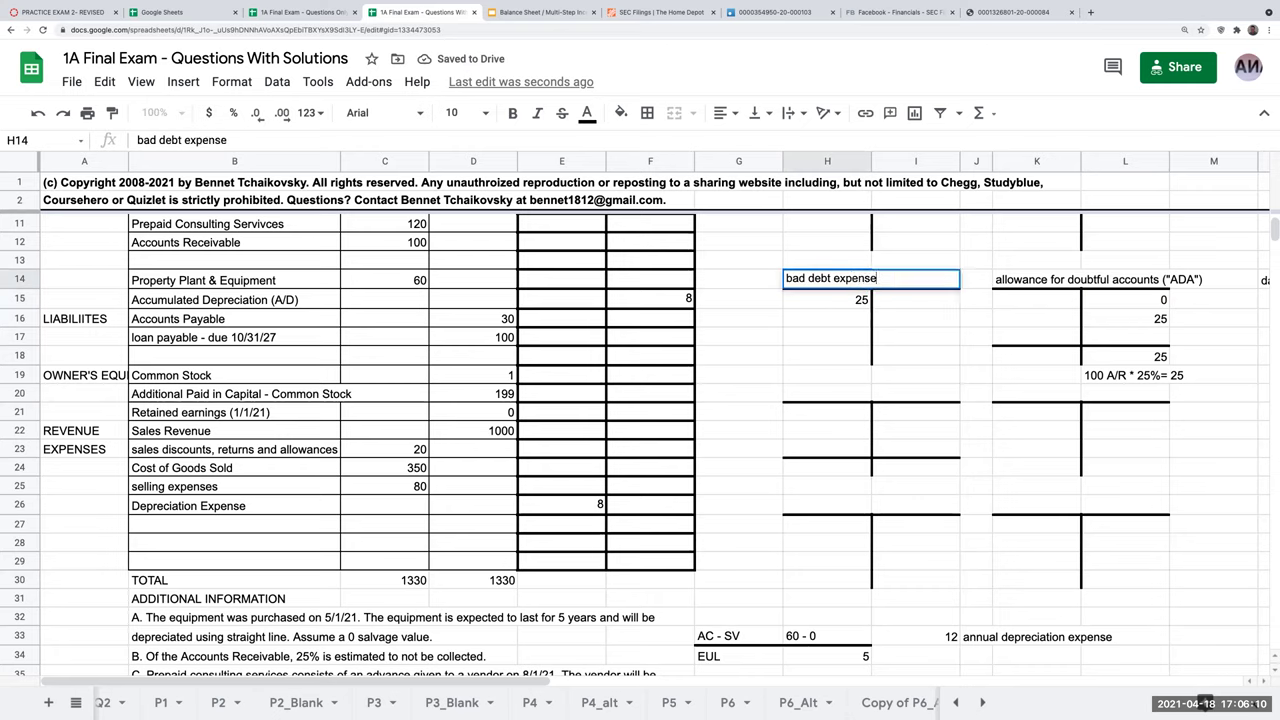
key("Return")
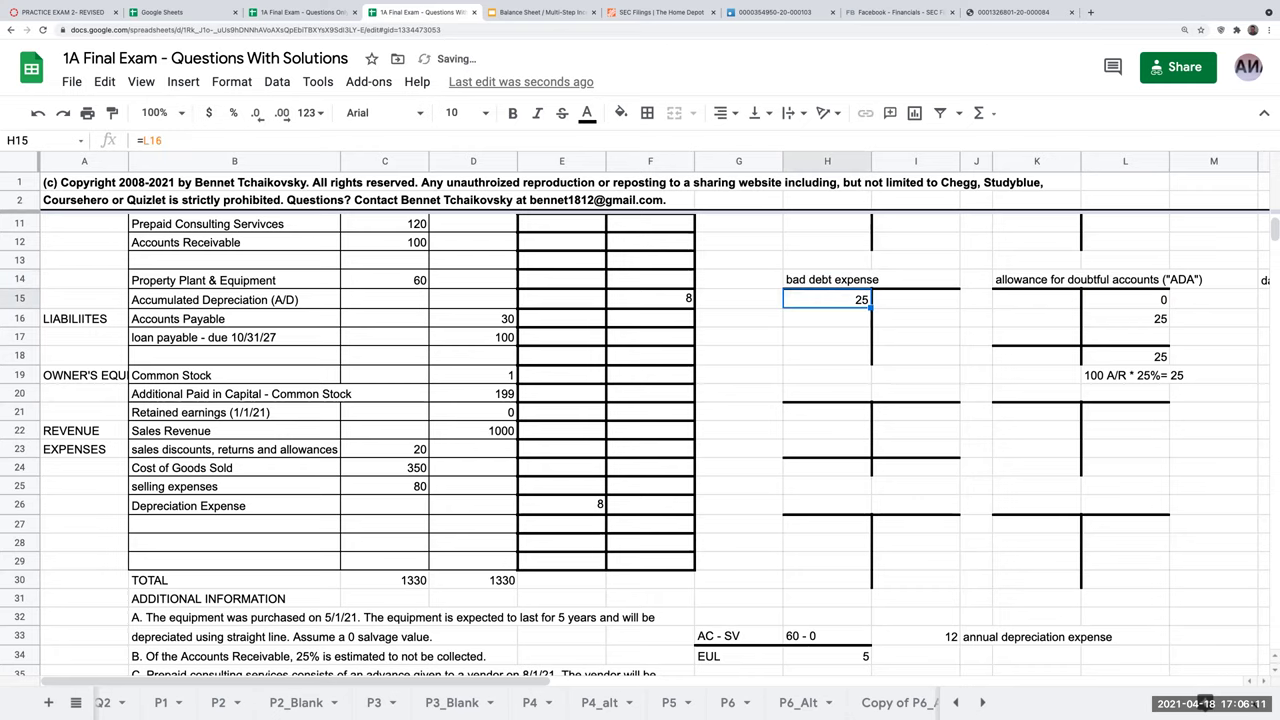
key("Right")
key("Up")
key("Up")
key("Up")
key("Up")
key("Up")
key("Up")
key("Up")
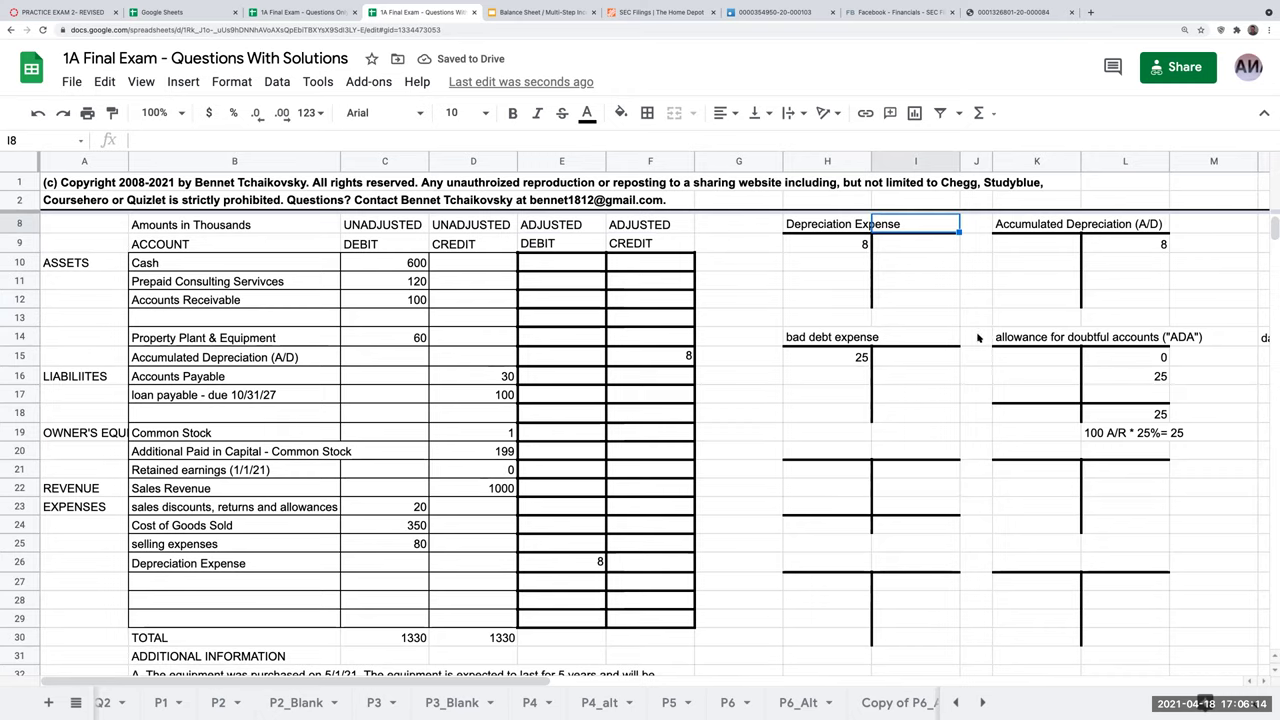
- Start a 12/31/21 journal entry debiting bad debt expense, referenced from its T-account label
left_click(1057, 338)
left_click(833, 338)
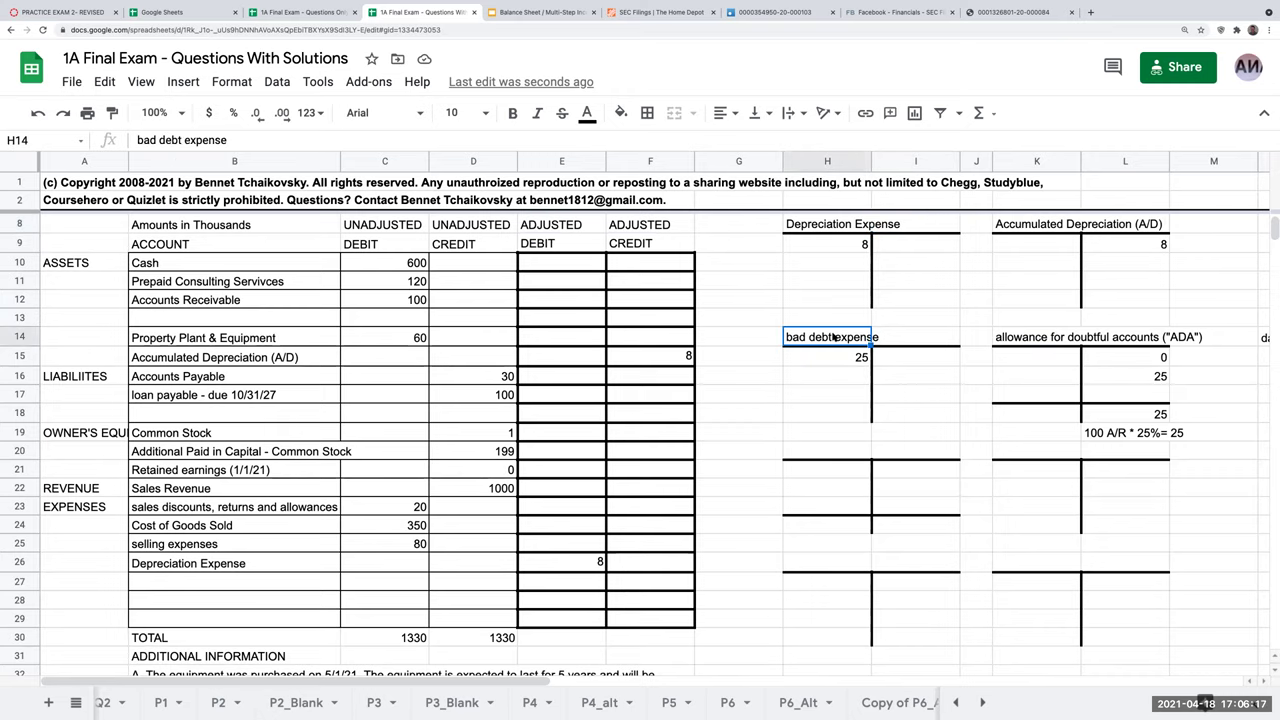
key("Right")
key("Right")
key("Right")
key("Right")
key("Right")
key("Right")
key("Right")
key("Right")
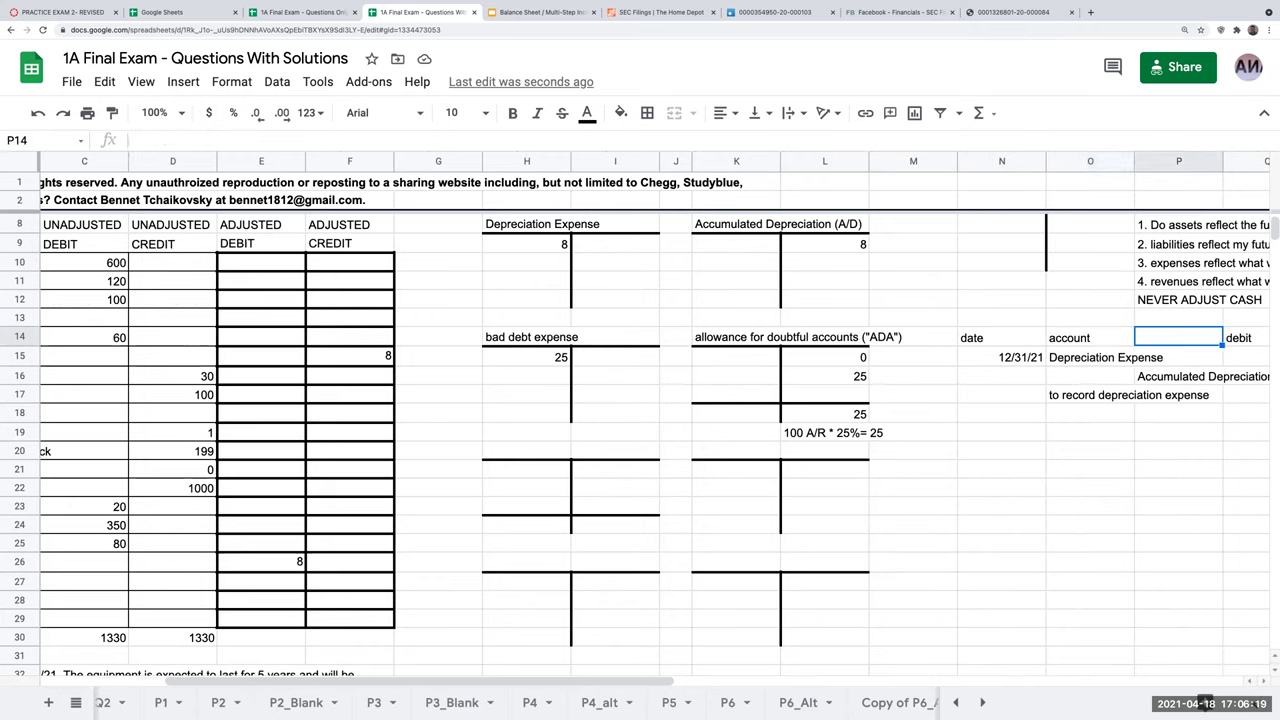
left_click(1010, 431)
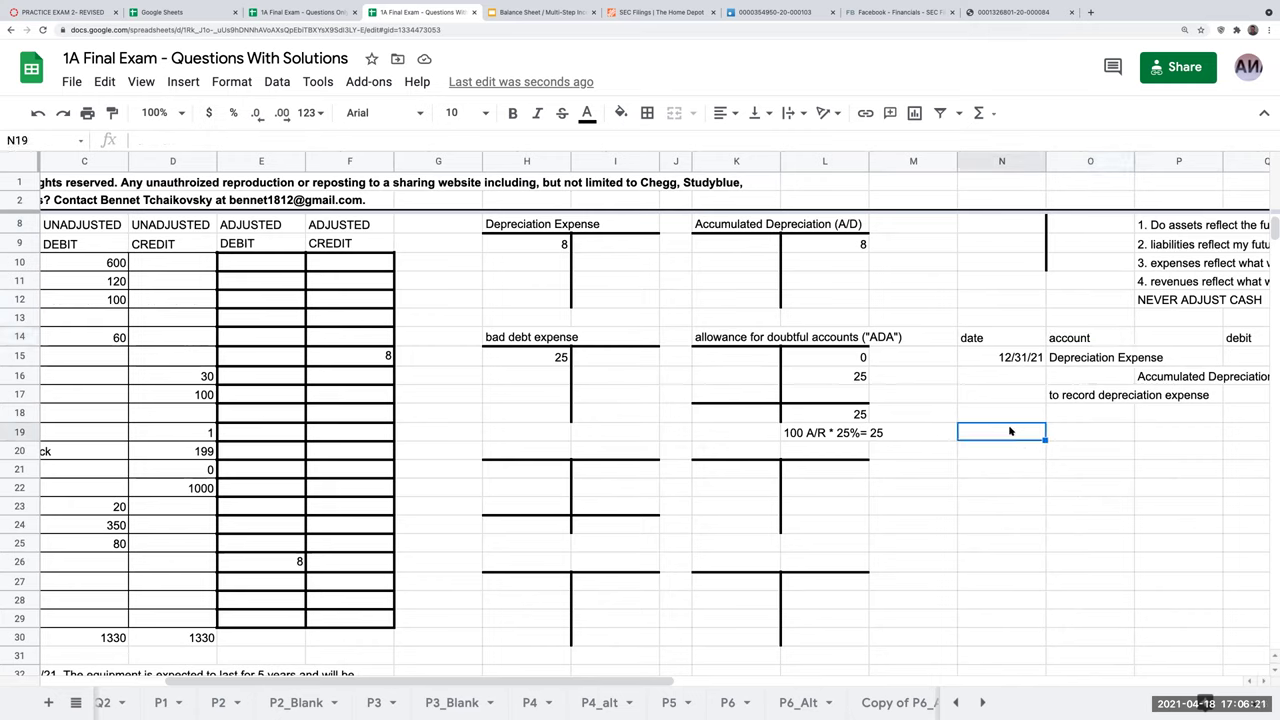
type("12/31/21")
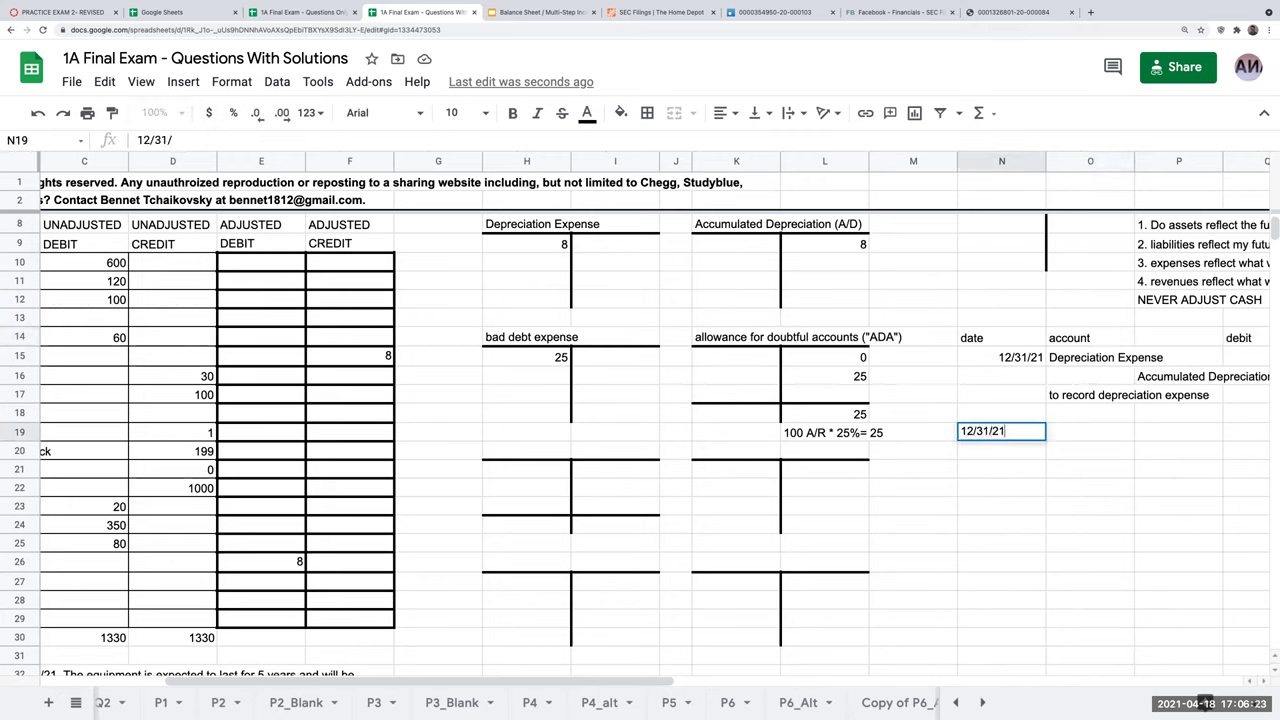
key("Tab")
type("+")
key("Left")
key("Left")
key("Left")
key("Left")
key("Left")
key("Left")
key("Up")
key("Up")
key("Up")
key("Up")
key("Up")
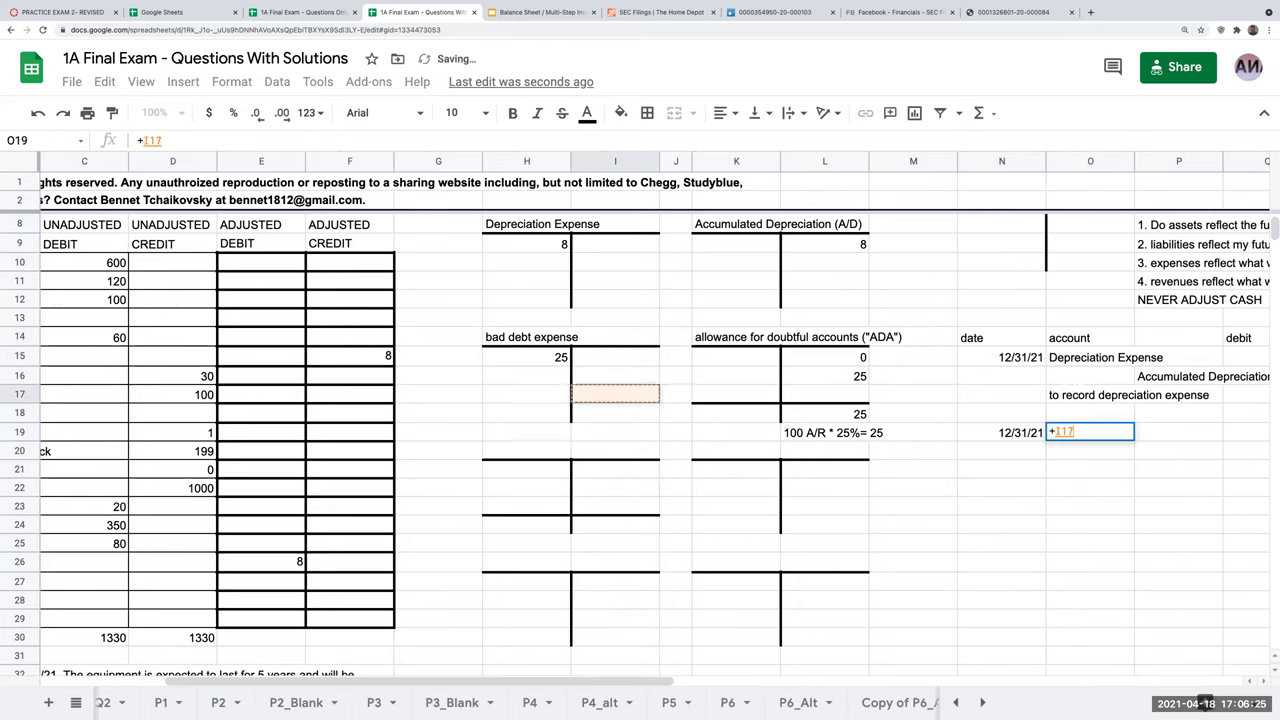
key("Left")
key("Tab")
- Add ADA as the credit account and link the 25 debit and 25 credit amounts
key("Down")
type("ADA")
key("Return")
key("Right")
key("Up")
key("Up")
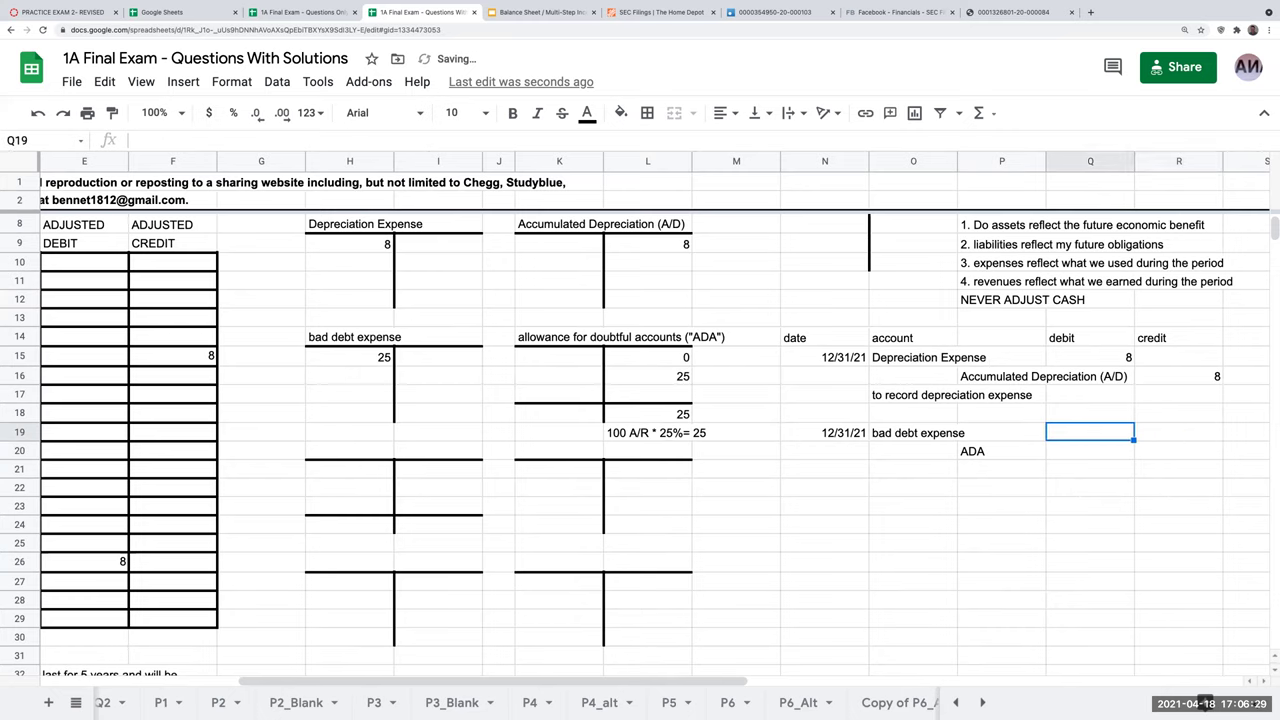
type("+")
key("Left")
key("Left")
key("Left")
key("Left")
key("Left")
key("Left")
key("Left")
key("Left")
key("Left")
key("Up")
key("Up")
key("Up")
key("Up")
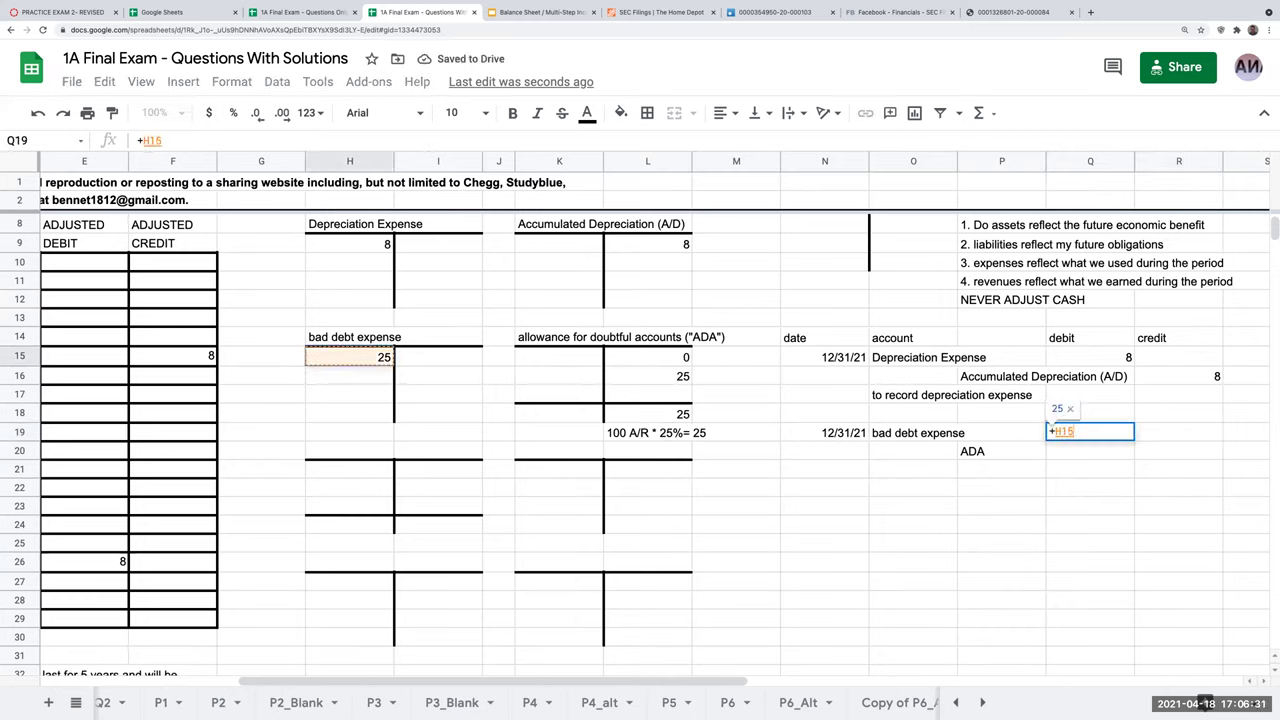
key("Return")
key("Right")
type("+")
key("Left")
key("Up")
key("Return")
- Describe the entry as 'to record bad debt expense'
key("Left")
key("Left")
key("Left")
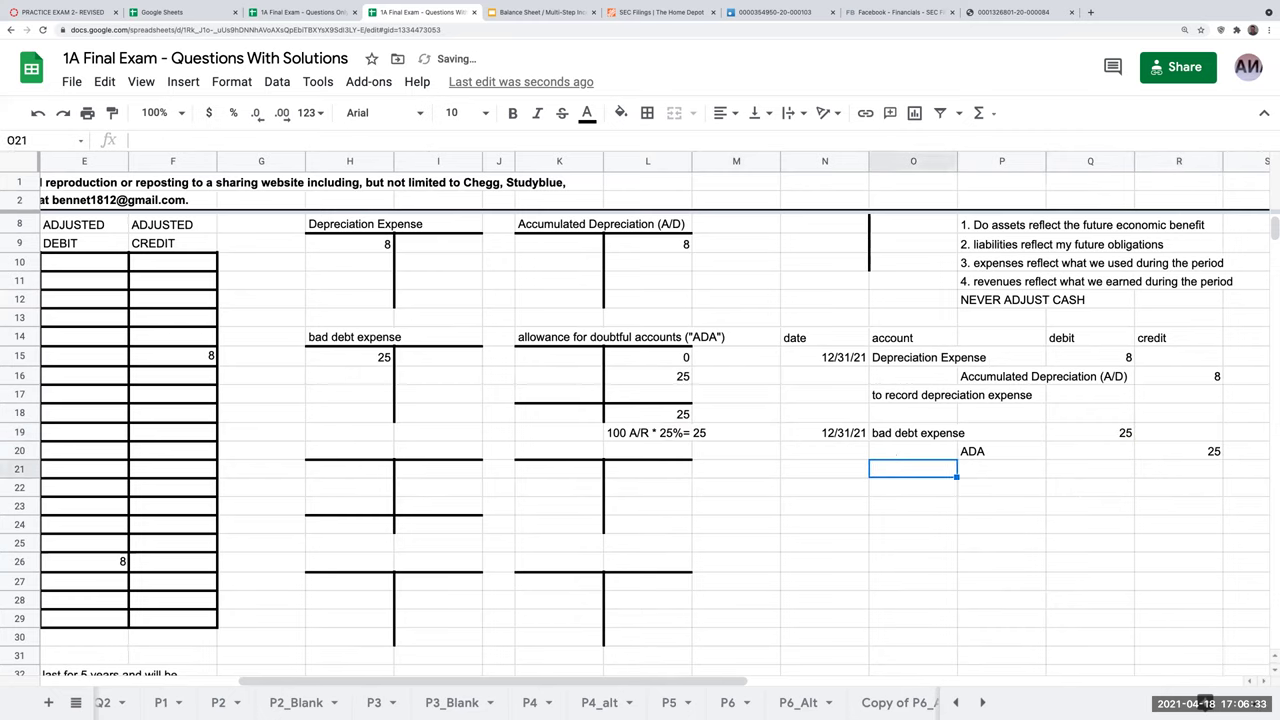
type("to recrod")
key("BackSpace")
key("BackSpace")
type("ord bad deb")
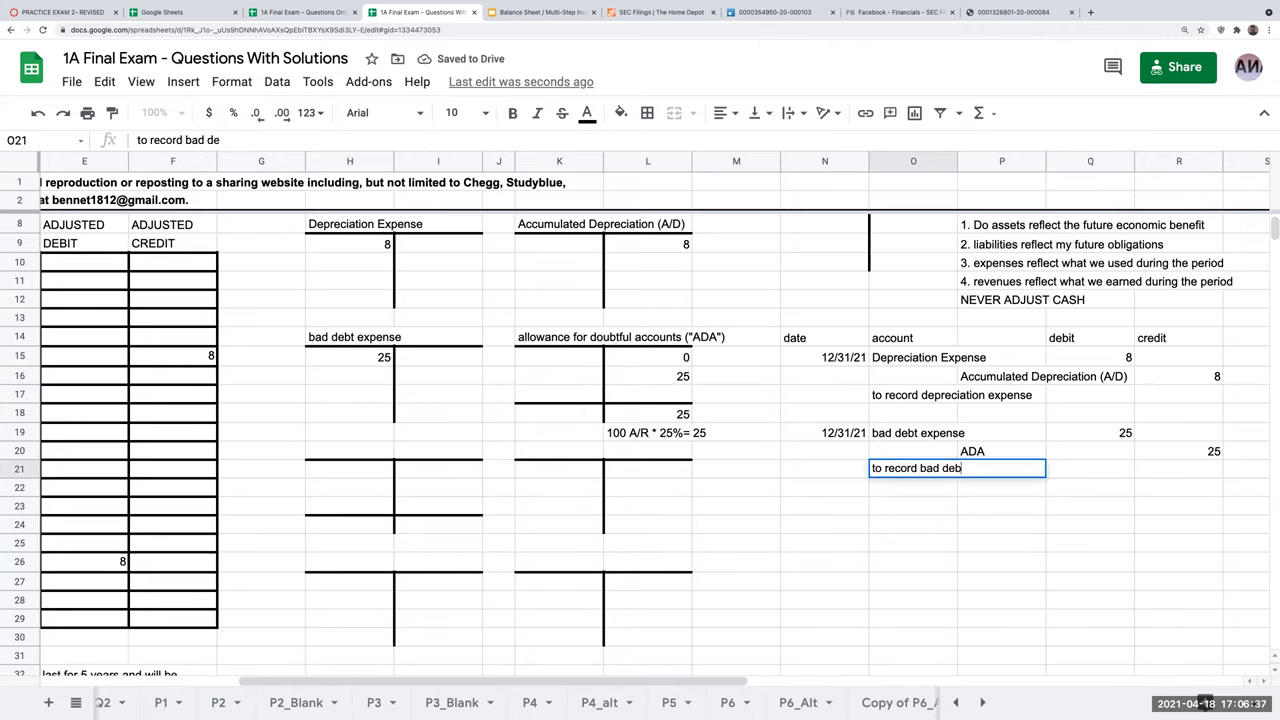
type("t expense")
key("Return")
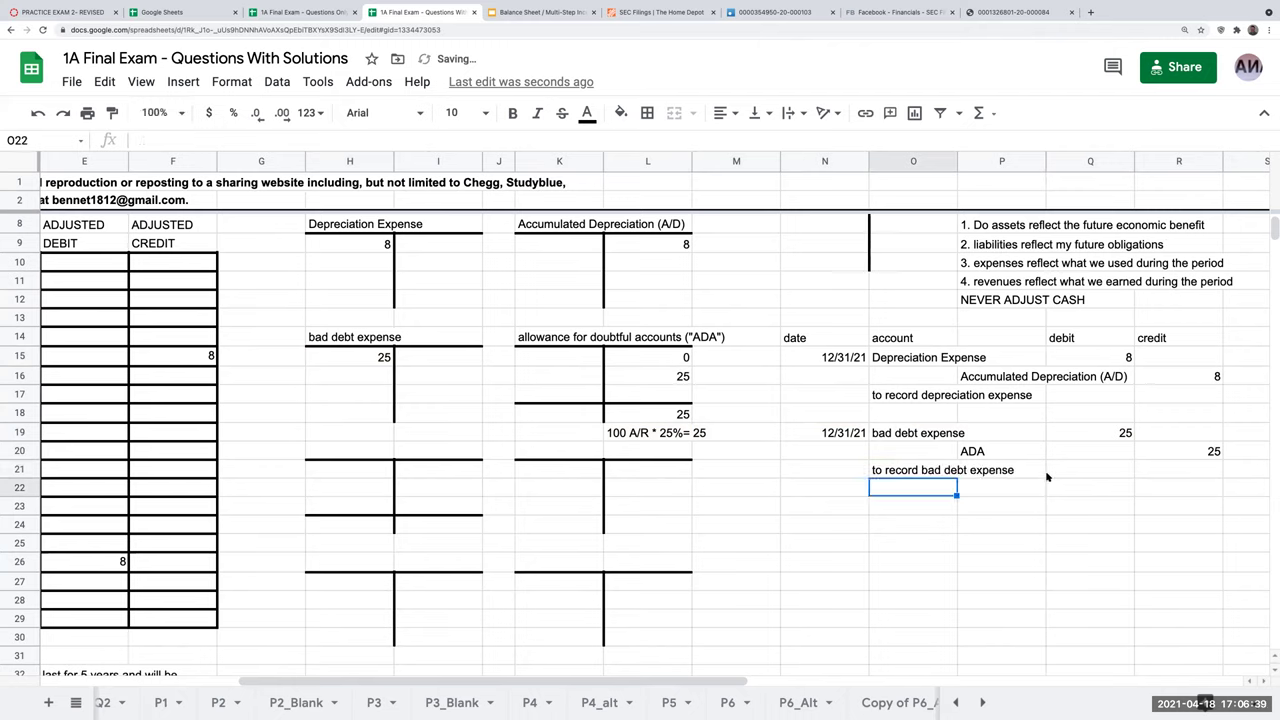
left_click_drag(663, 680, 466, 678)
- Add allowance for doubtful accounts to the trial balance with a 25 adjusted credit
left_click(312, 316)
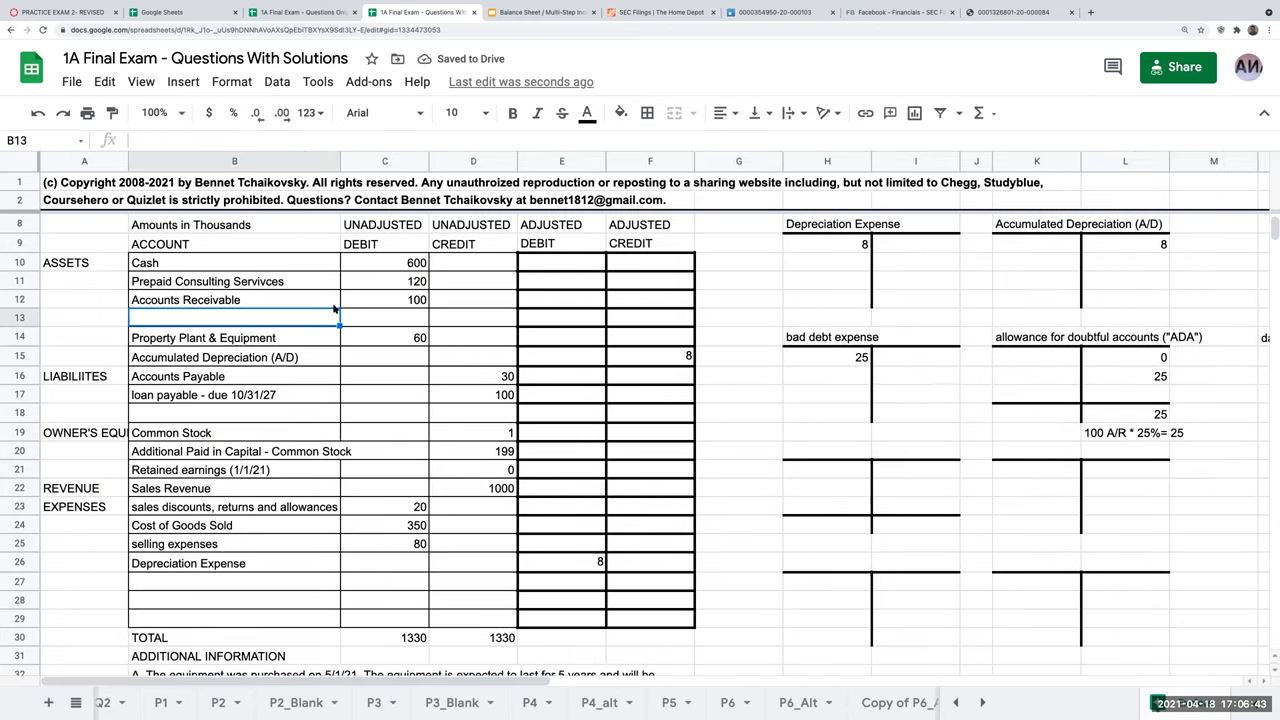
type("+")
left_click(1036, 338)
key("Return")
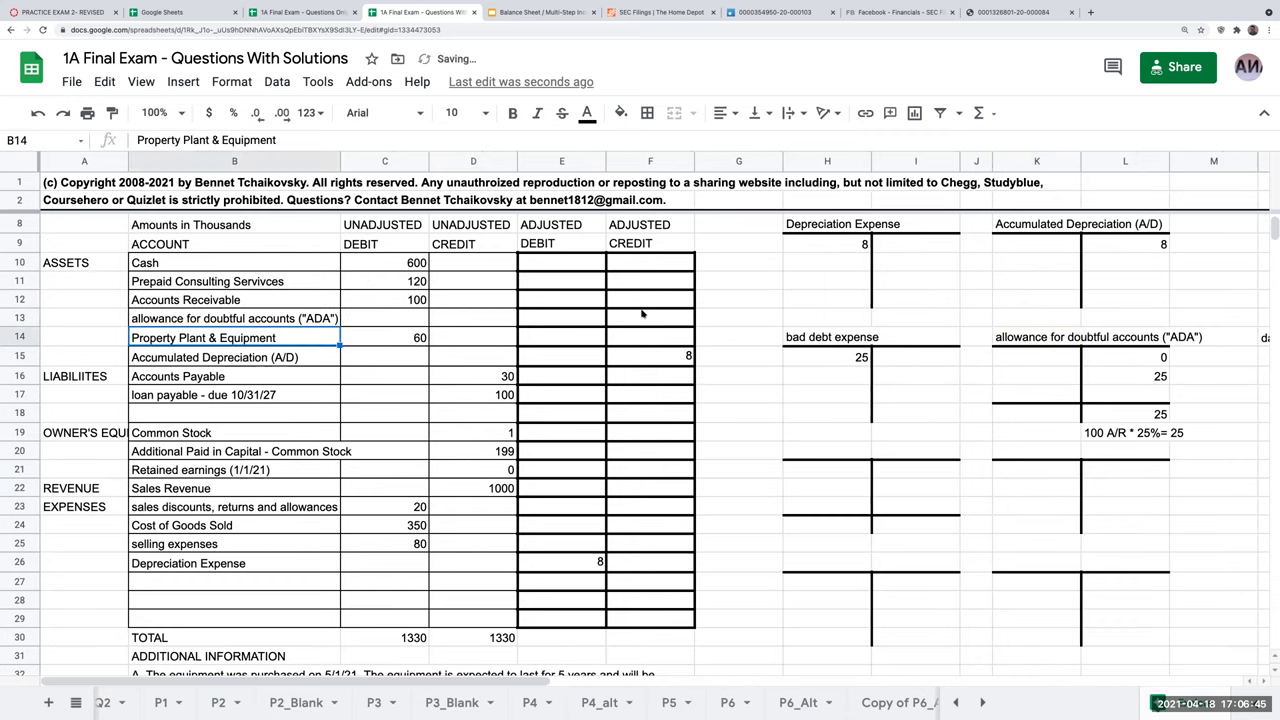
left_click(647, 319)
type("+")
left_click(1159, 414)
key("Return")
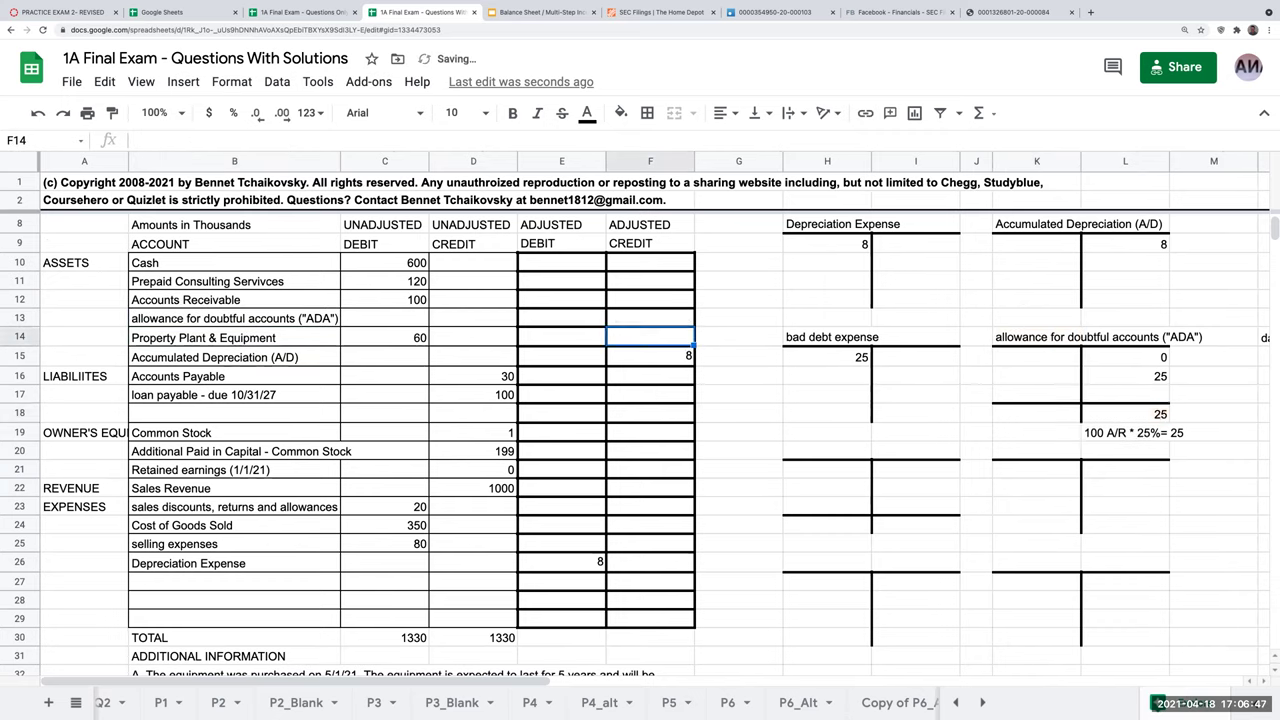
- Add bad debt expense below Depreciation Expense with a 25 adjusted debit
left_click(293, 586)
type("+")
left_click(830, 338)
key("Return")
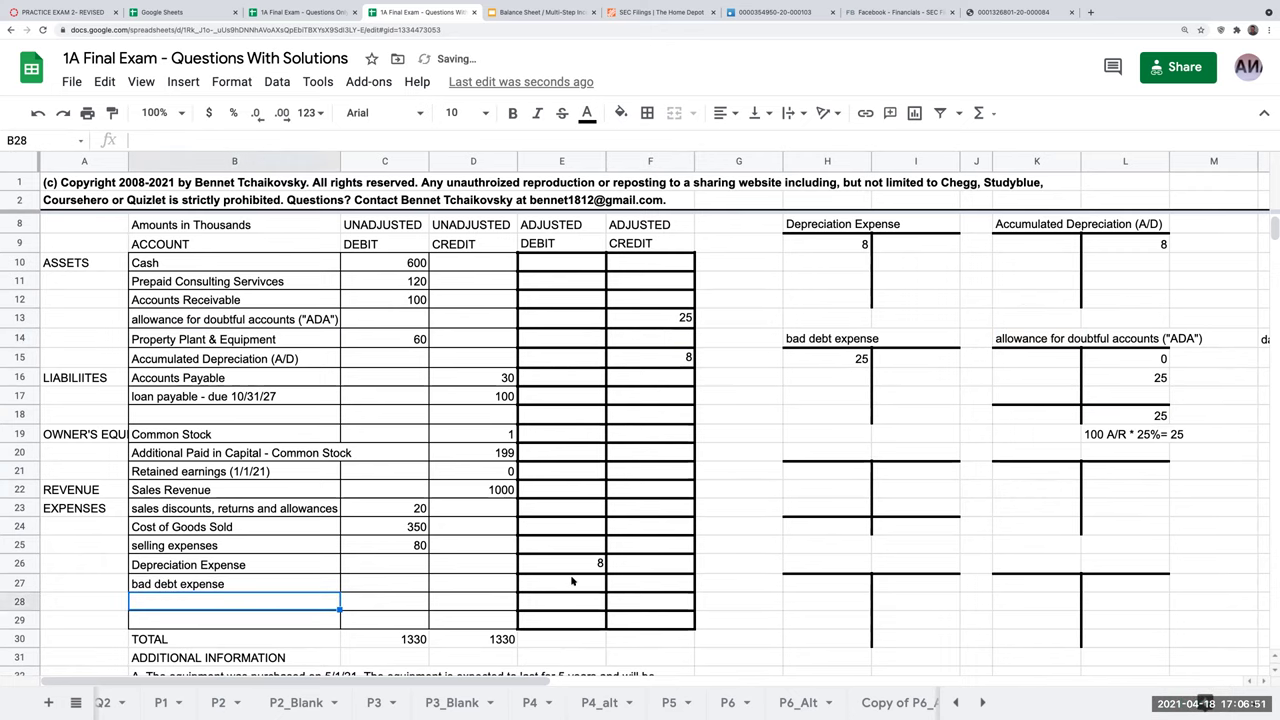
left_click(570, 584)
type("+")
left_click(818, 362)
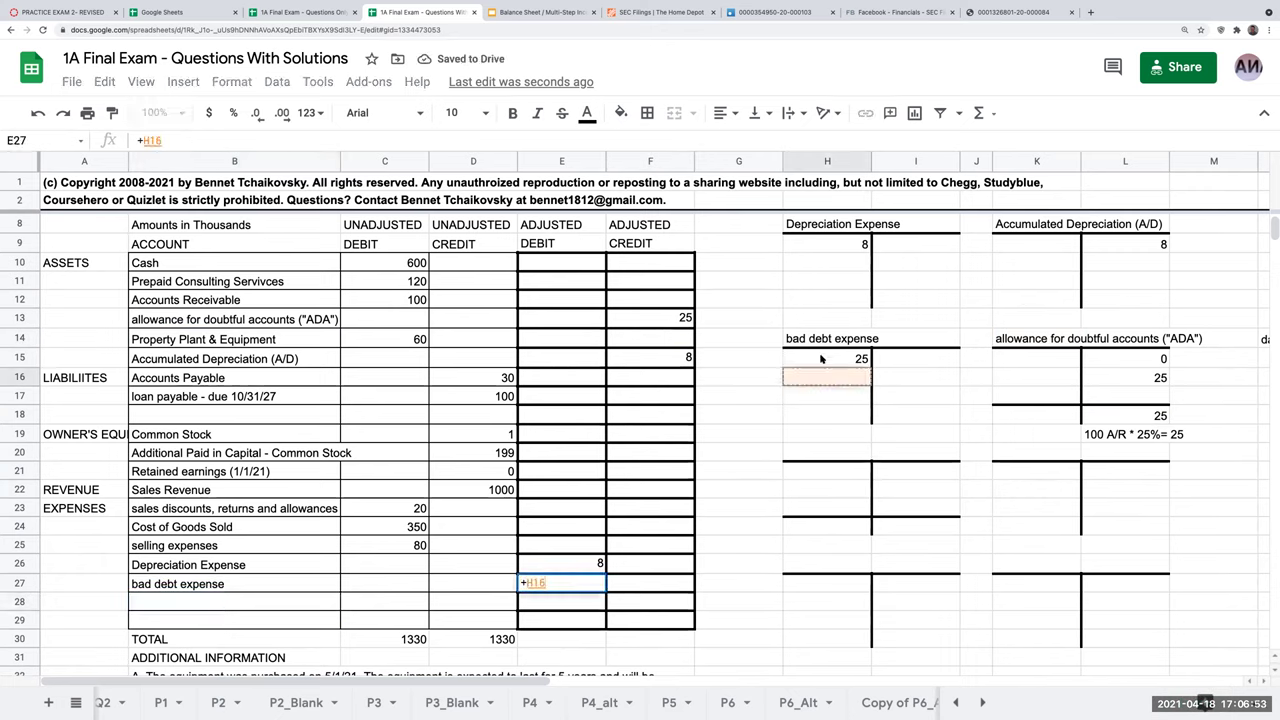
key("Return")
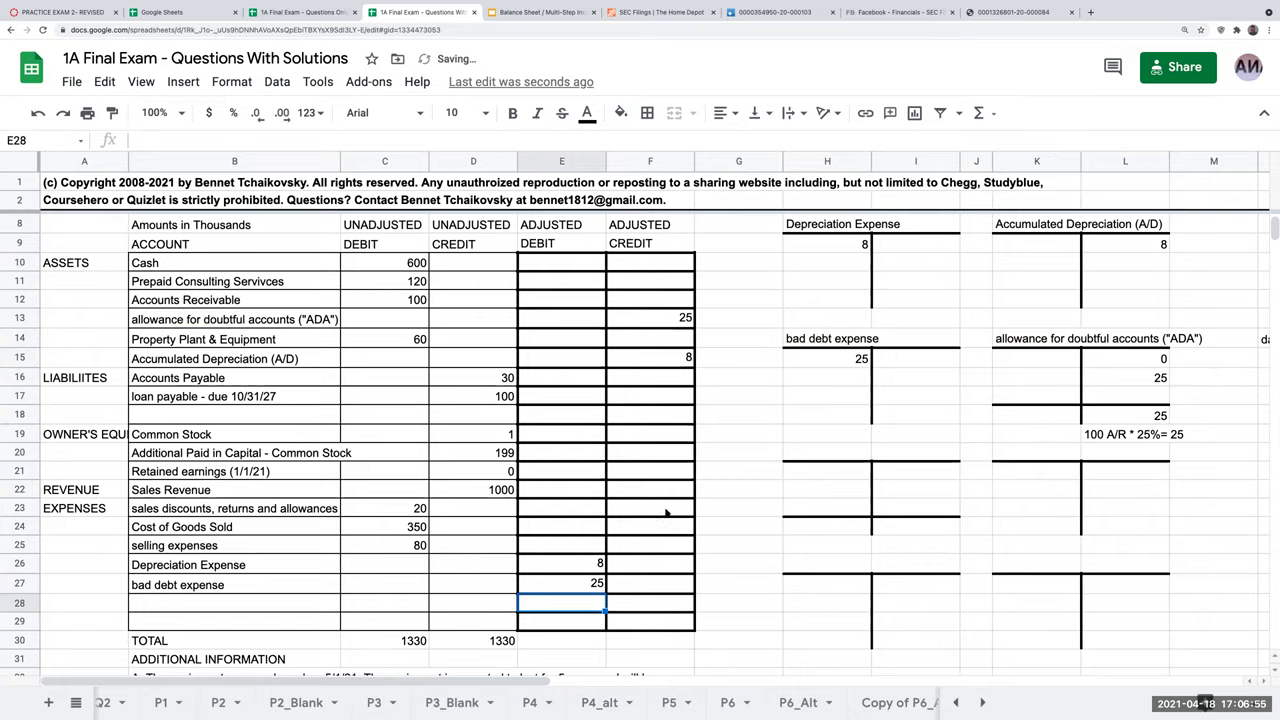
scroll(670, 510, "down", 3)
left_click(226, 563)
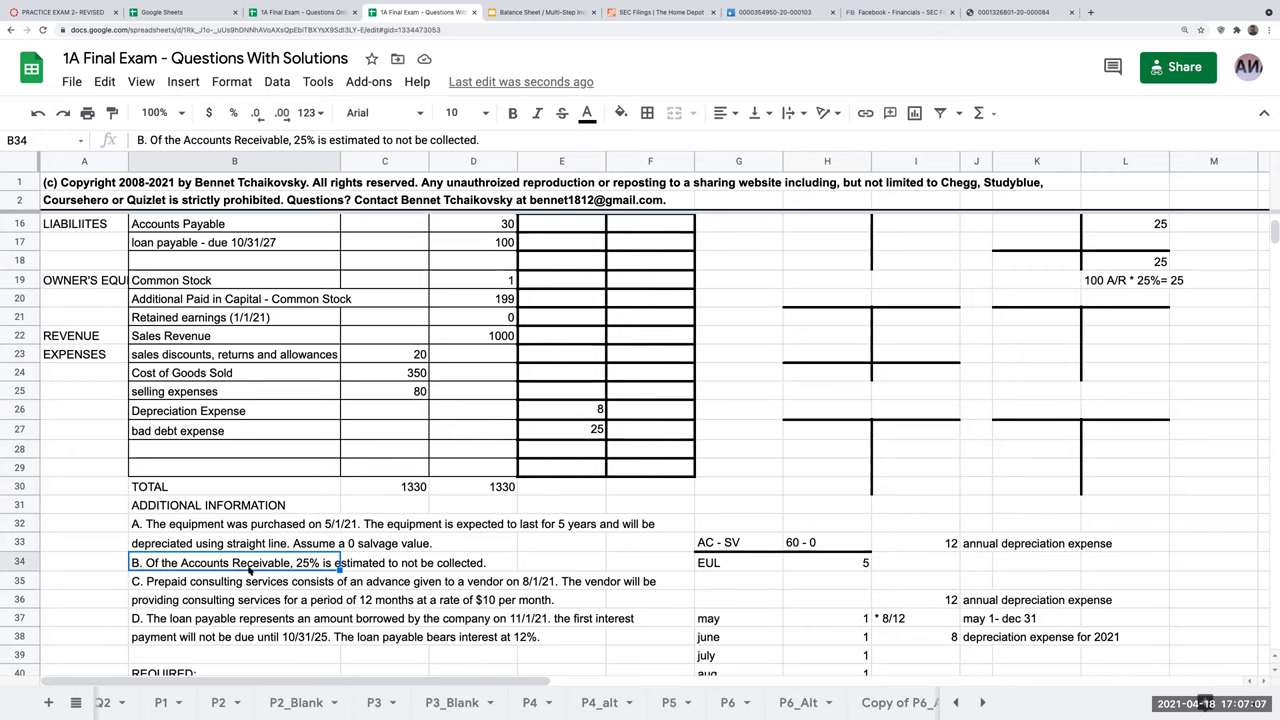
left_click(178, 581)
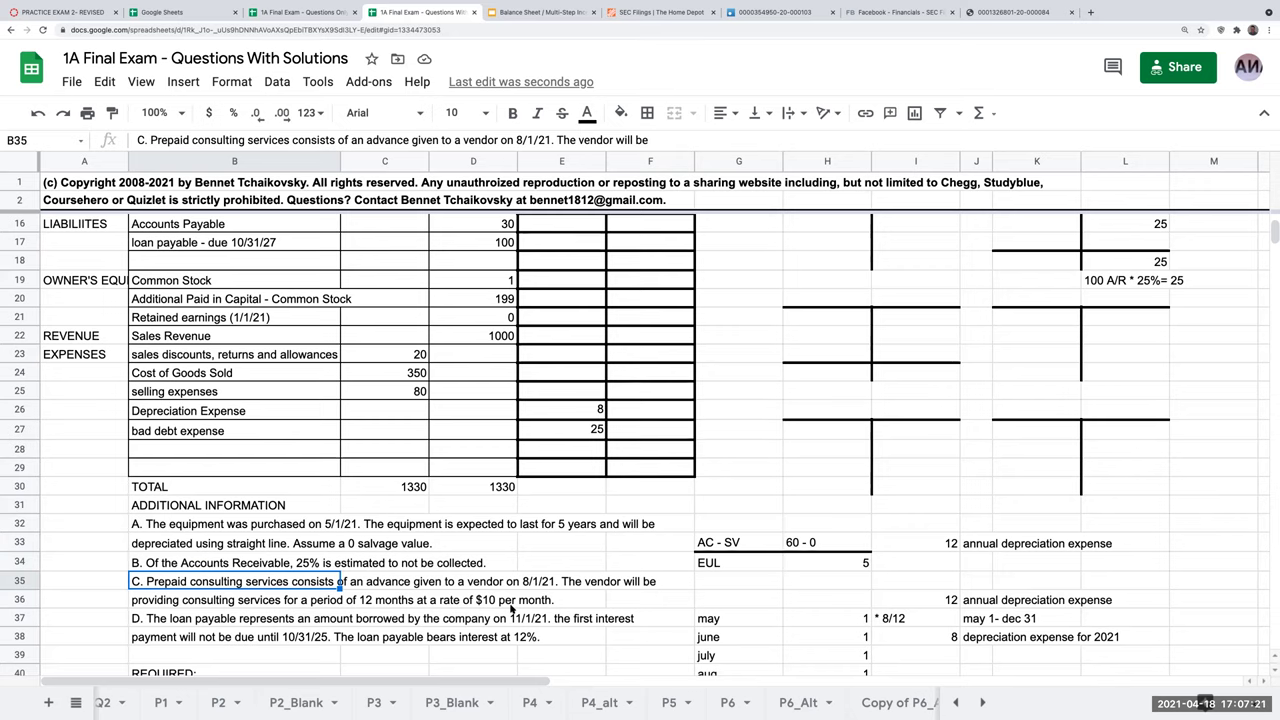
scroll(511, 608, "up", 3)
scroll(514, 602, "up", 1)
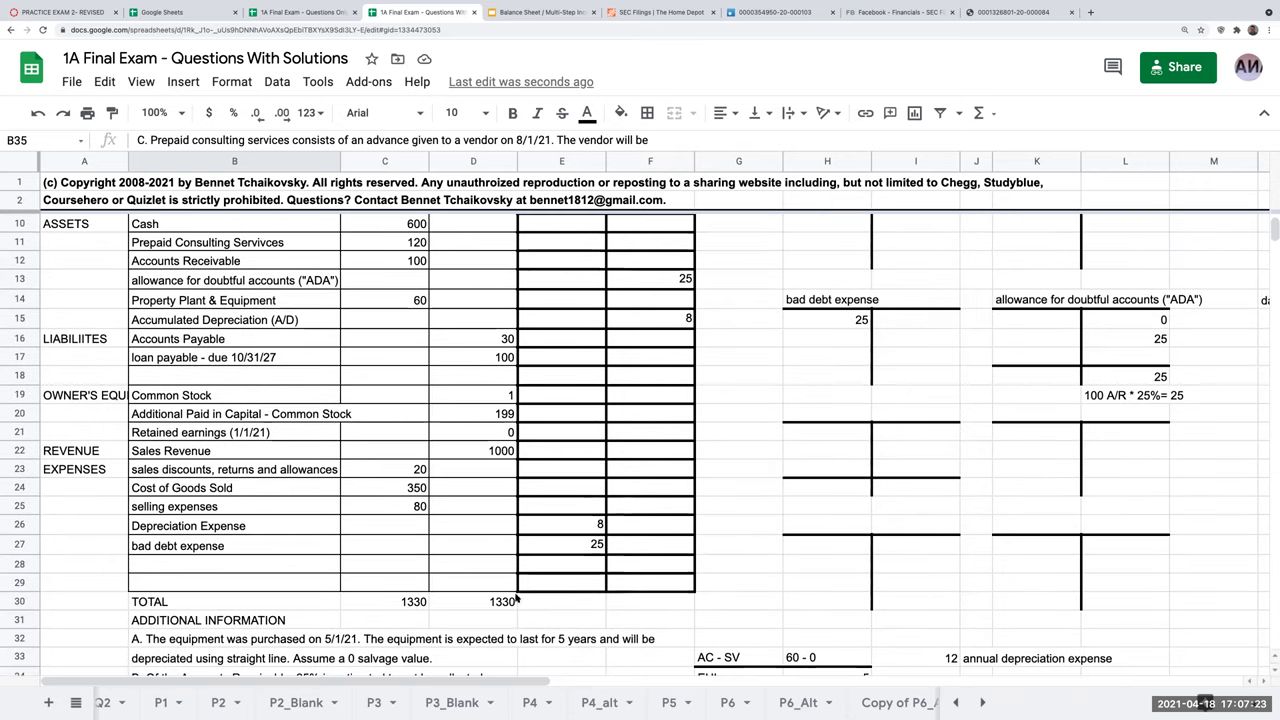
left_click(406, 248)
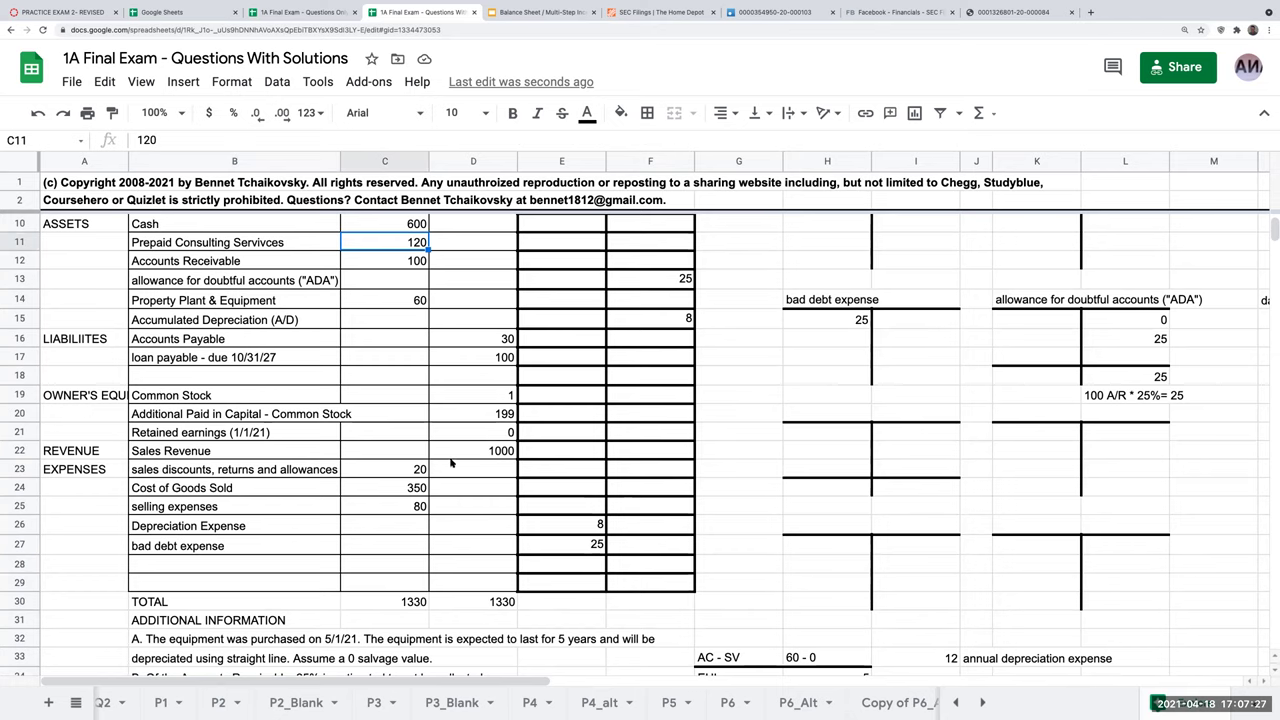
scroll(453, 487, "down", 3)
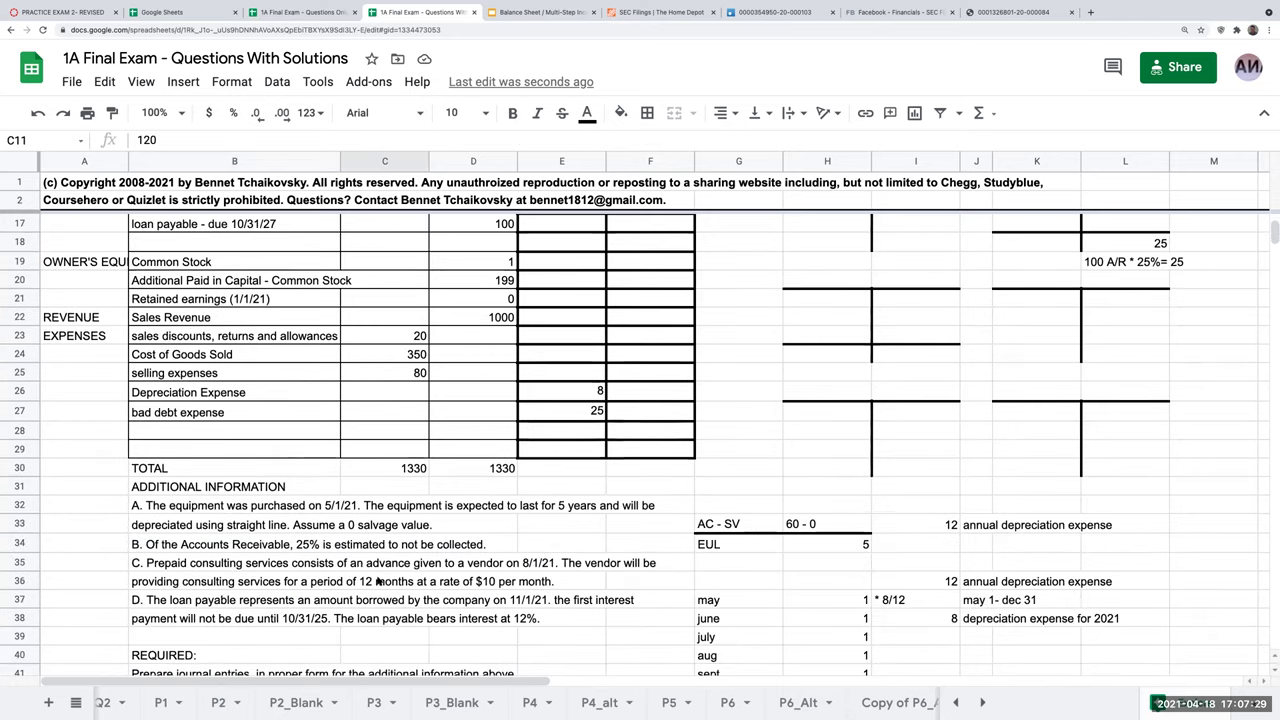
scroll(796, 452, "up", 5)
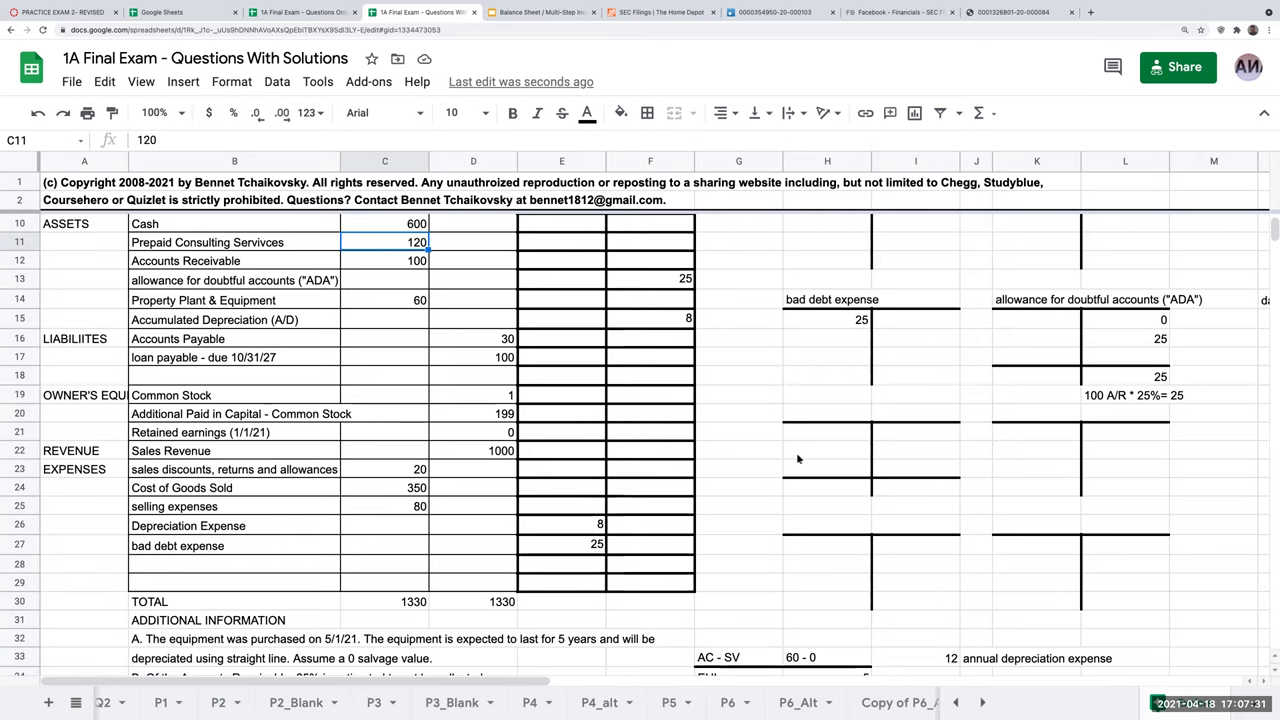
- Head the T-account in H20 with a reference to the Prepaid Consulting Servivces name (+B11)
left_click(821, 476)
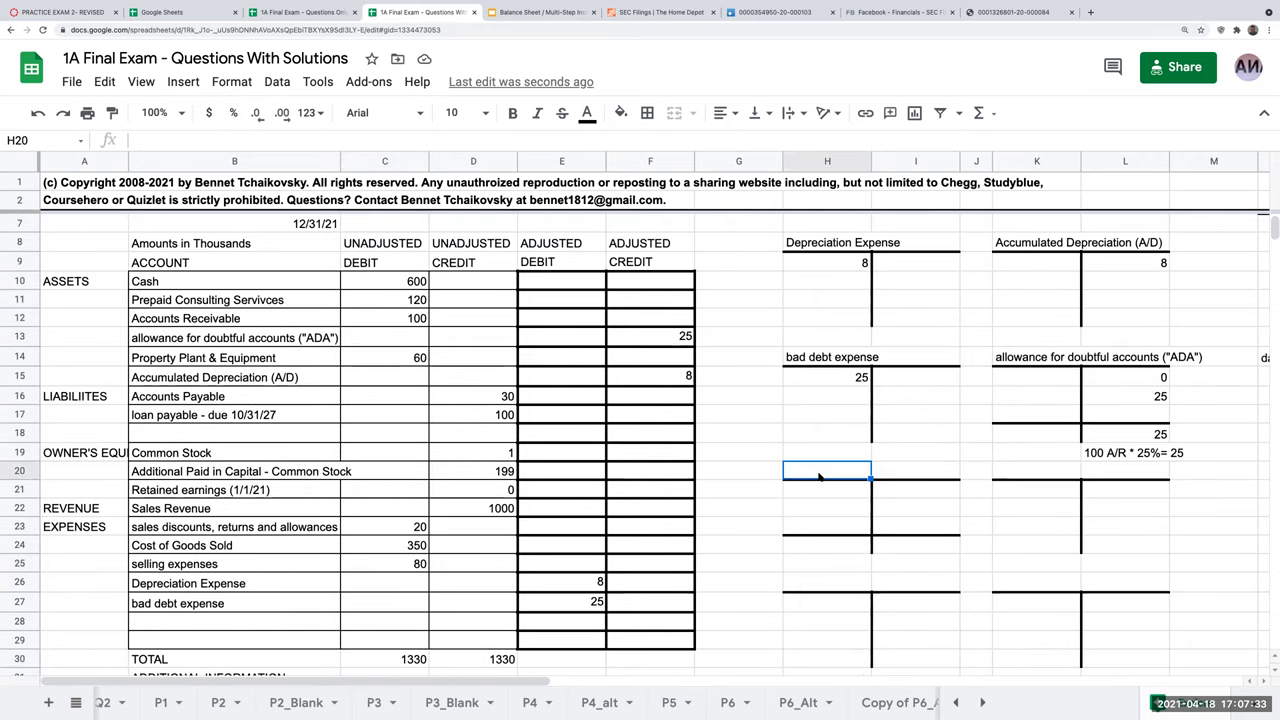
type("+")
left_click(295, 300)
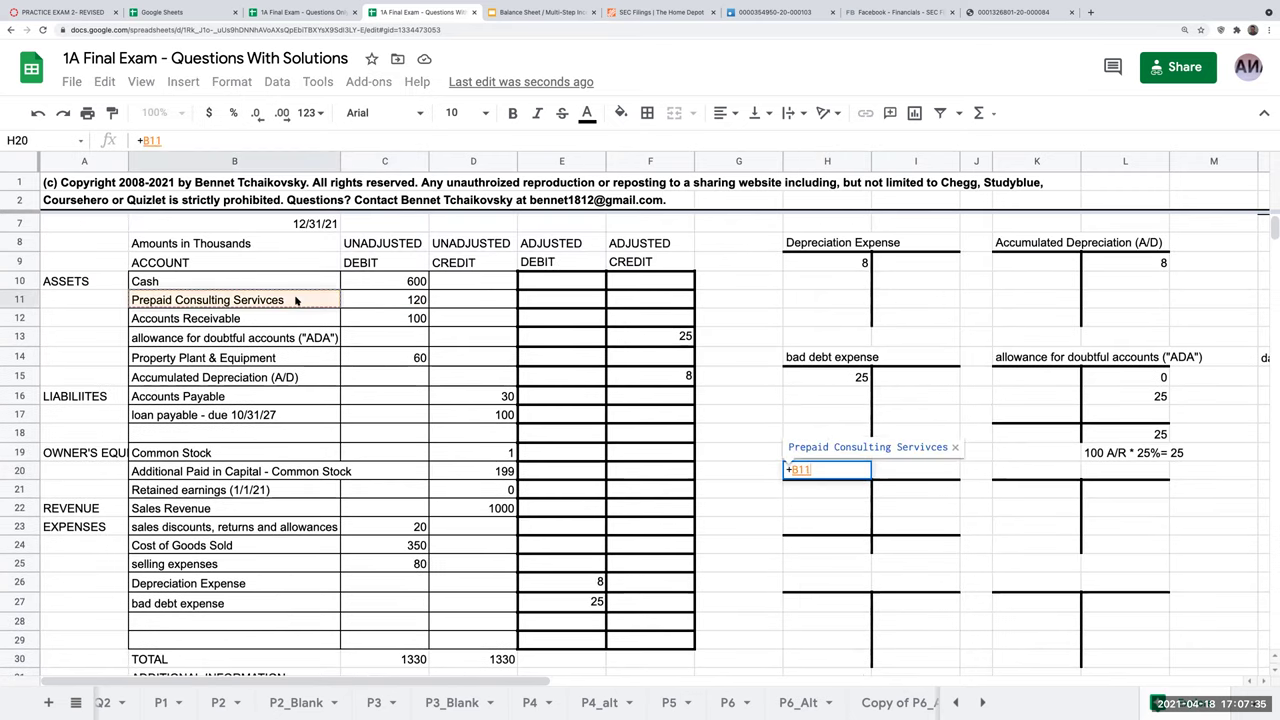
key("Return")
- Enter 8/1/21 in G21 with a 120 debit in H21 linked to the unadjusted balance (+C11)
left_click(700, 489)
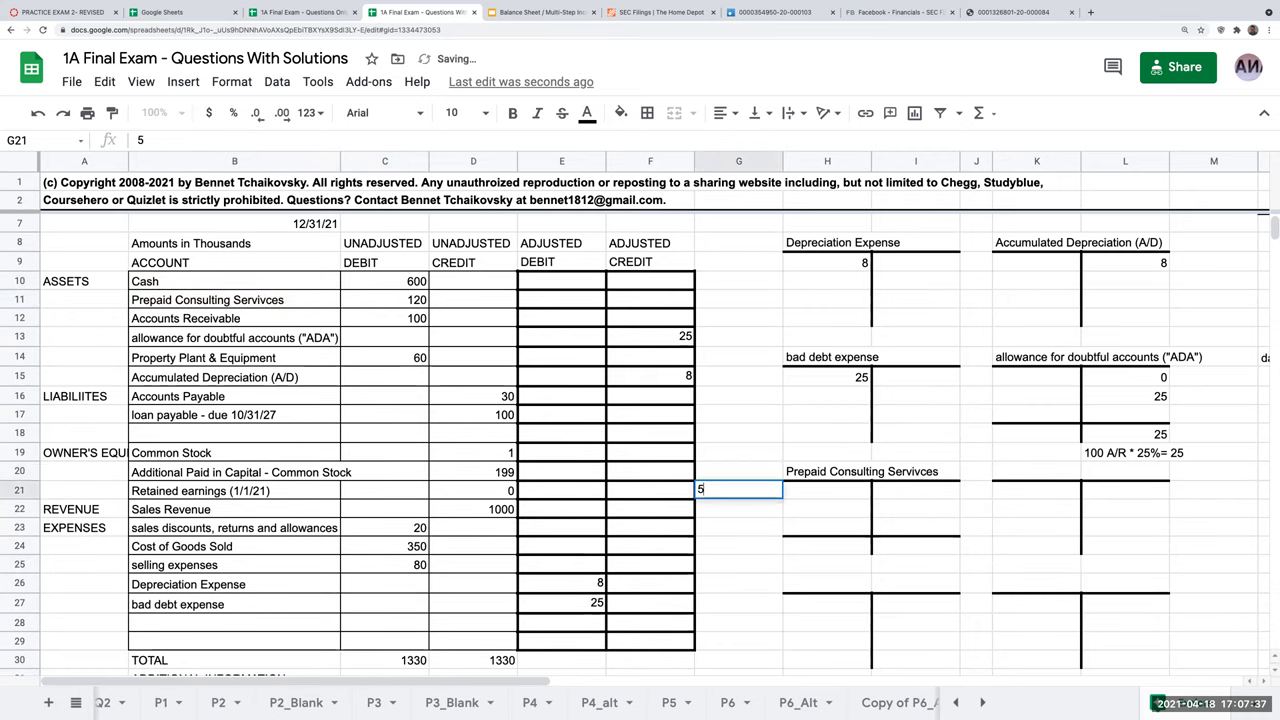
type("8/1/21")
key("Tab")
type("+")
key("Left")
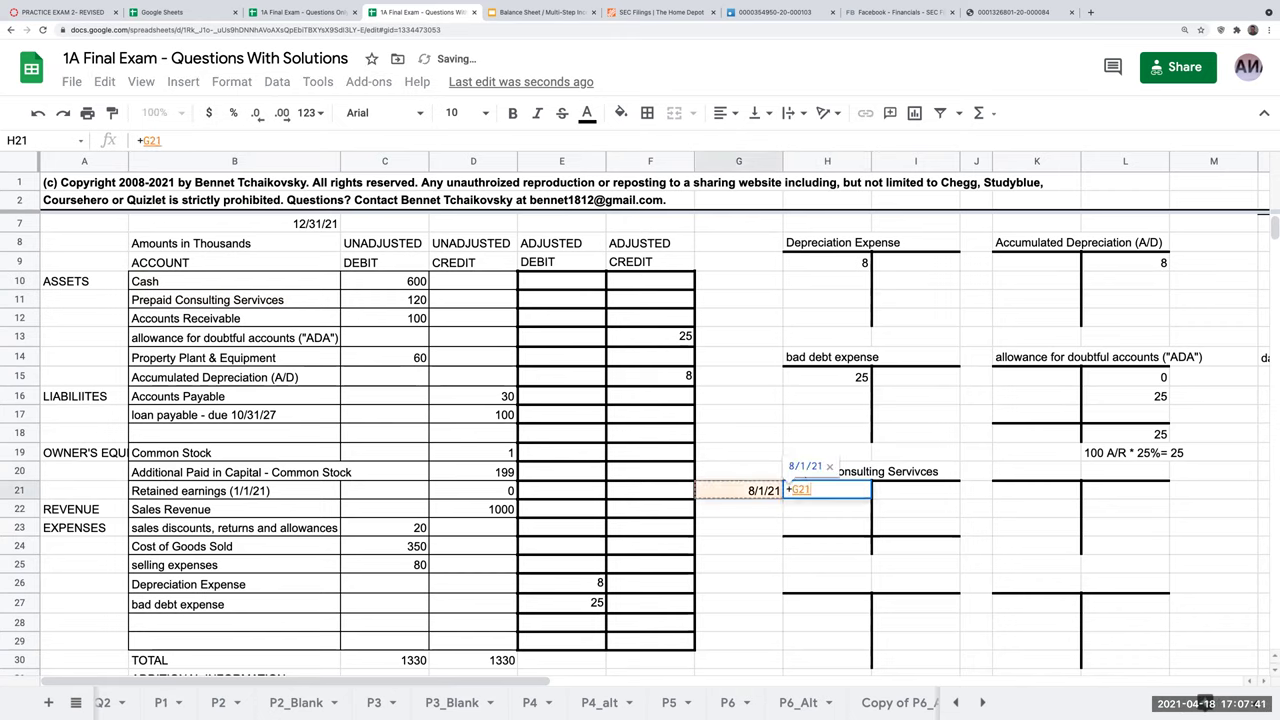
key("Left")
key("Up")
key("Up")
key("Up")
key("Up")
key("Up")
key("Up")
key("Up")
key("Up")
key("Left")
key("Up")
key("Left")
key("Left")
key("Up")
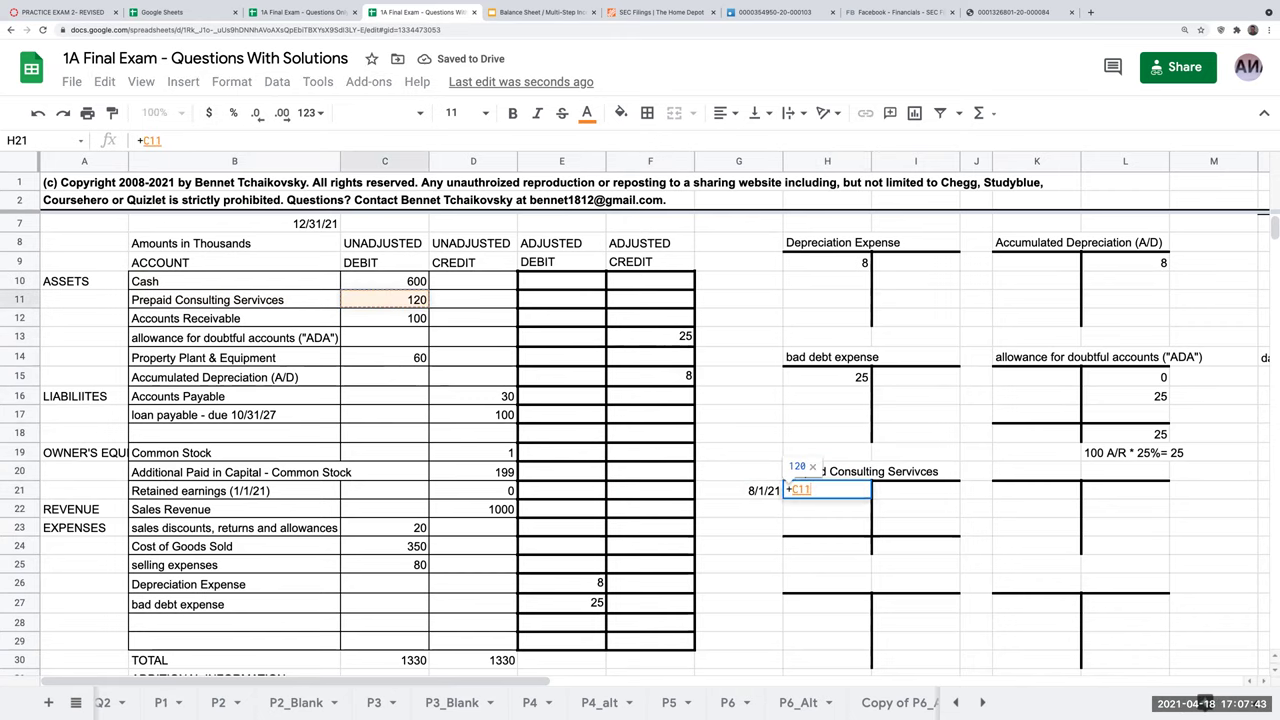
key("Tab")
key("Tab")
key("Tab")
key("Tab")
key("Tab")
key("Tab")
key("Tab")
key("Tab")
key("Tab")
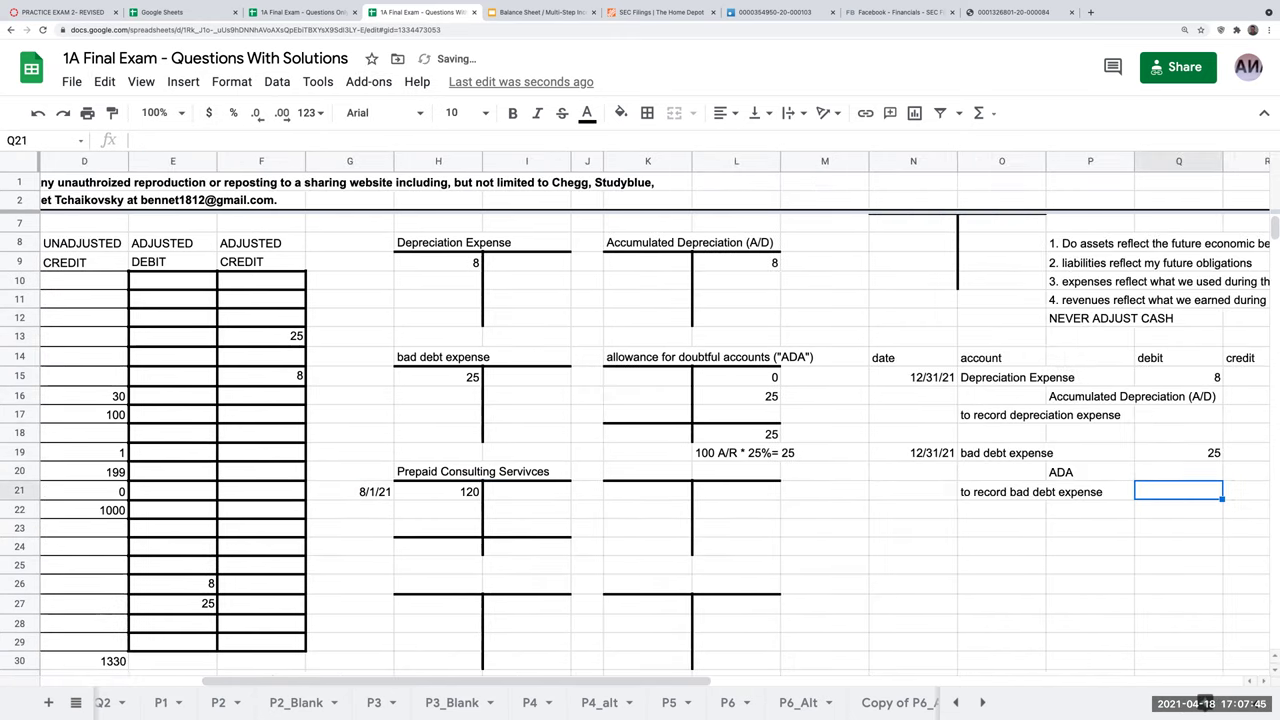
- Add the 12/31/21 date in G24 for the adjustment and recheck the 120 debit formula
left_click(1093, 248)
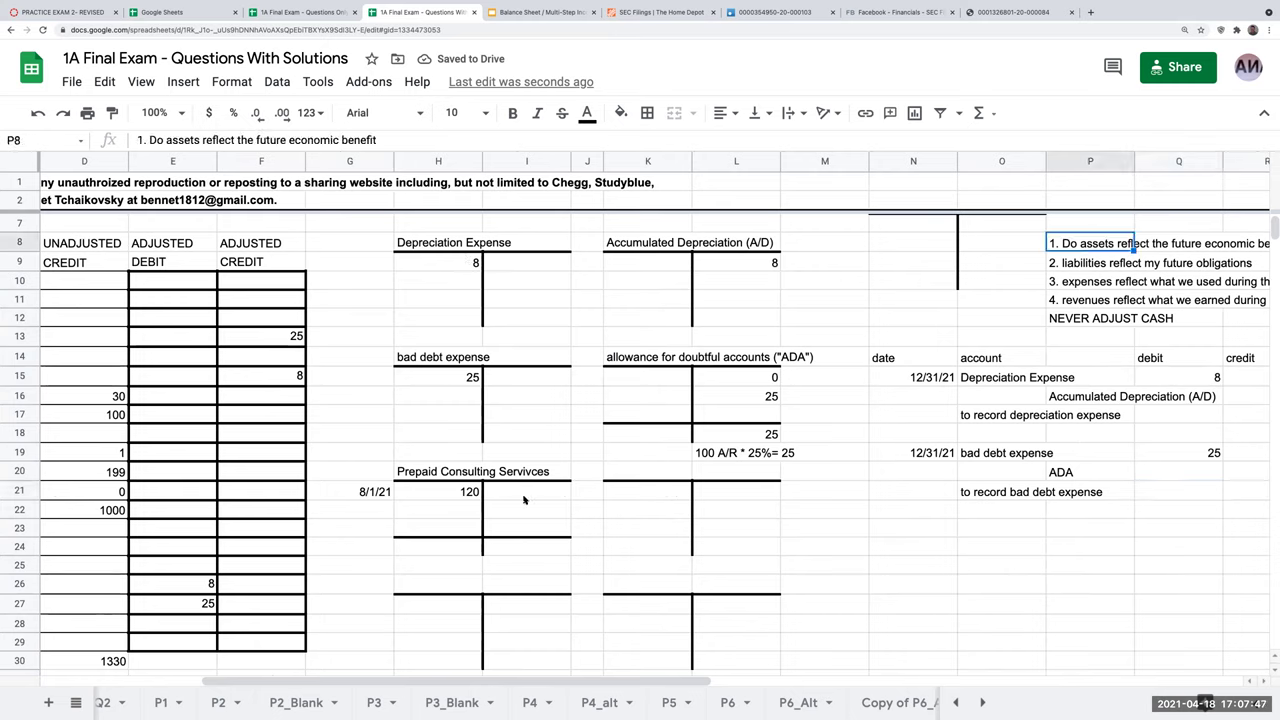
left_click(381, 549)
type("12/31/21")
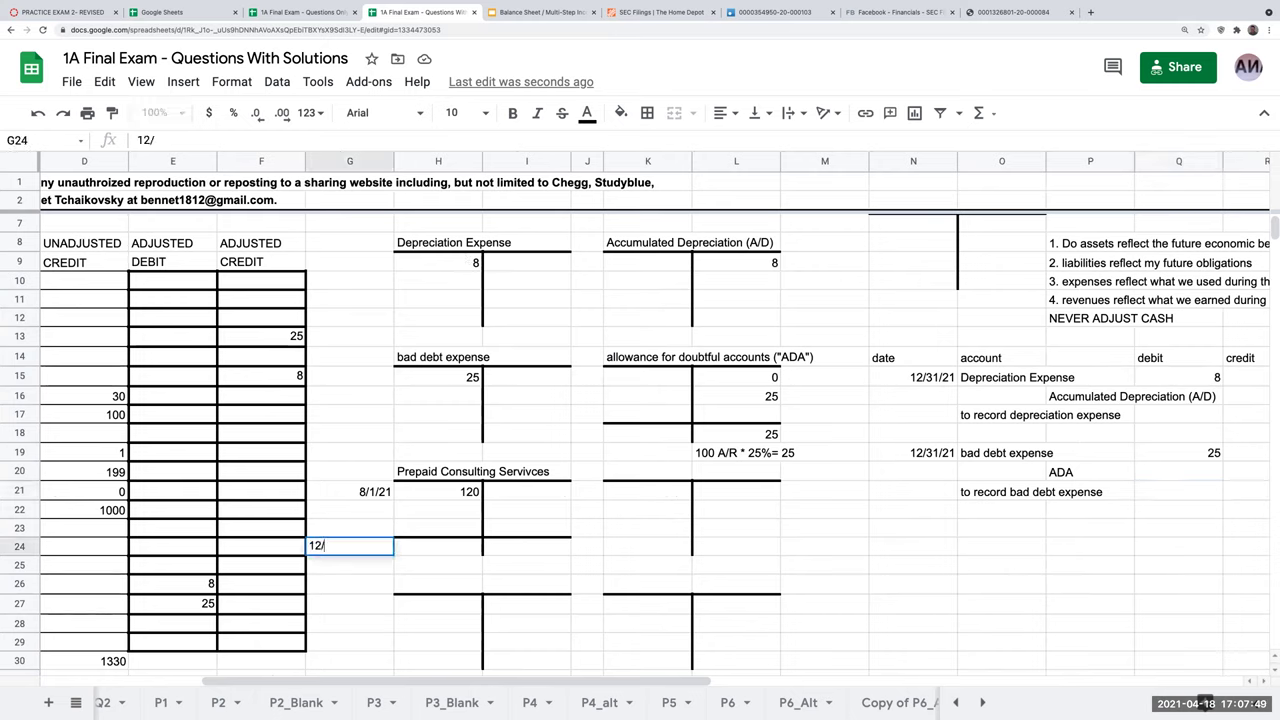
key("Return")
key("Right")
key("Up")
key("Up")
key("Left")
key("Up")
key("Up")
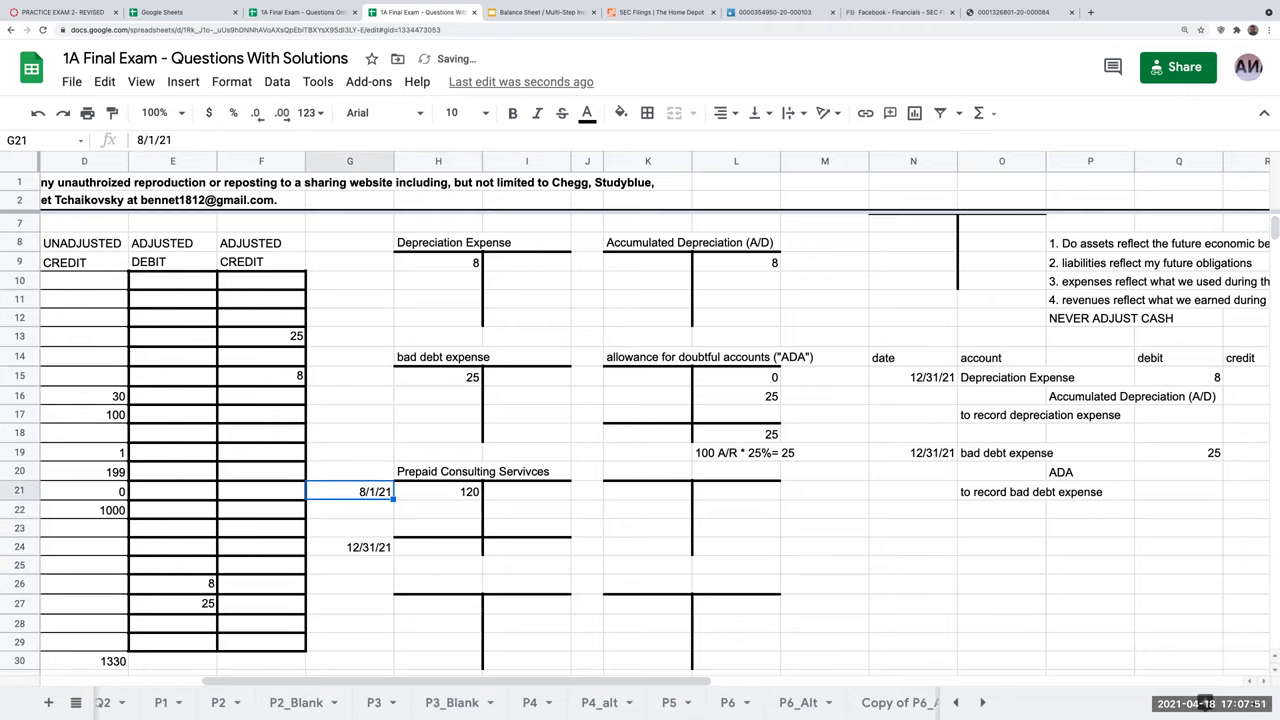
key("Left")
key("Left")
key("Left")
key("Left")
key("Left")
key("Right")
key("Right")
key("Right")
key("Right")
key("Right")
key("Right")
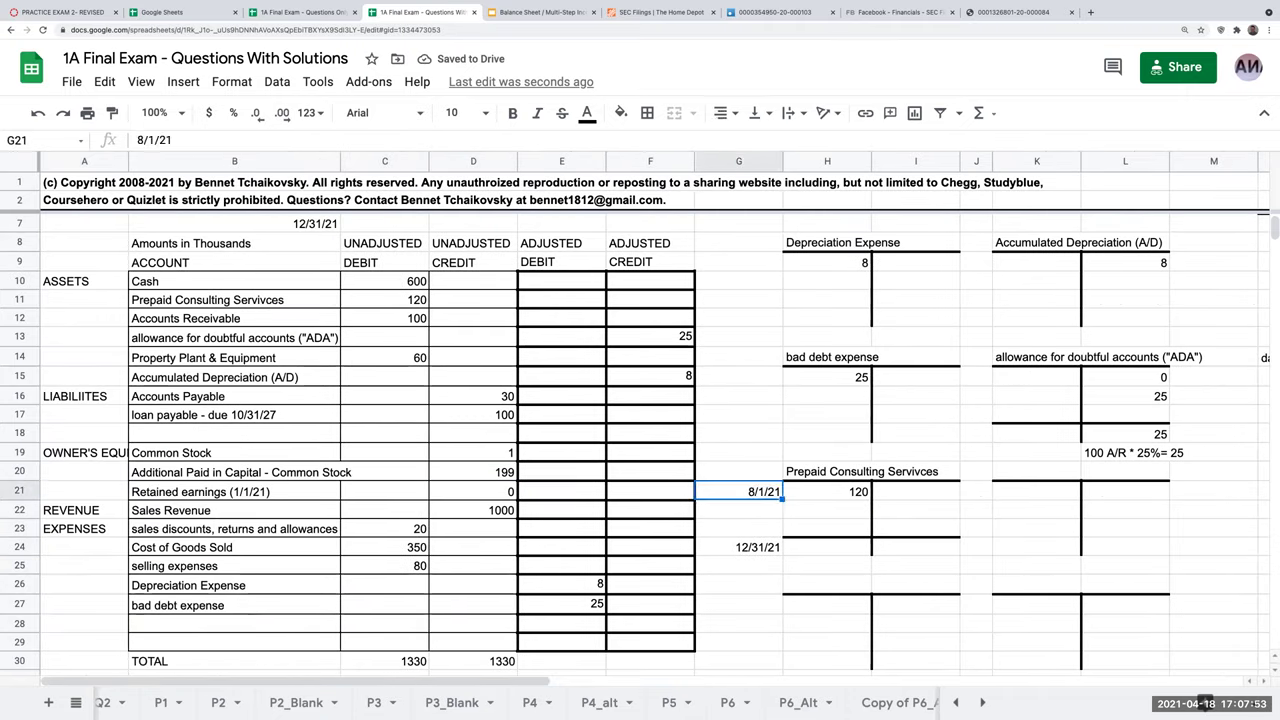
key("Down")
key("Down")
key("Down")
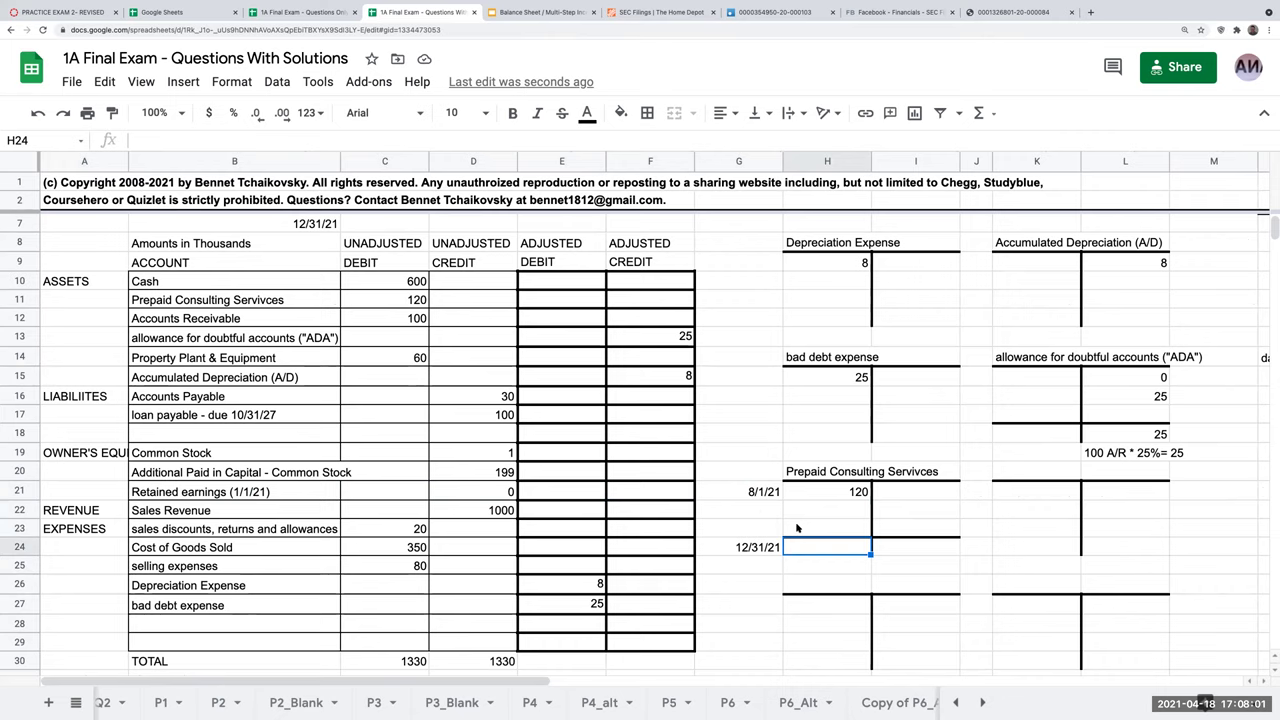
left_click(835, 512)
key("Up")
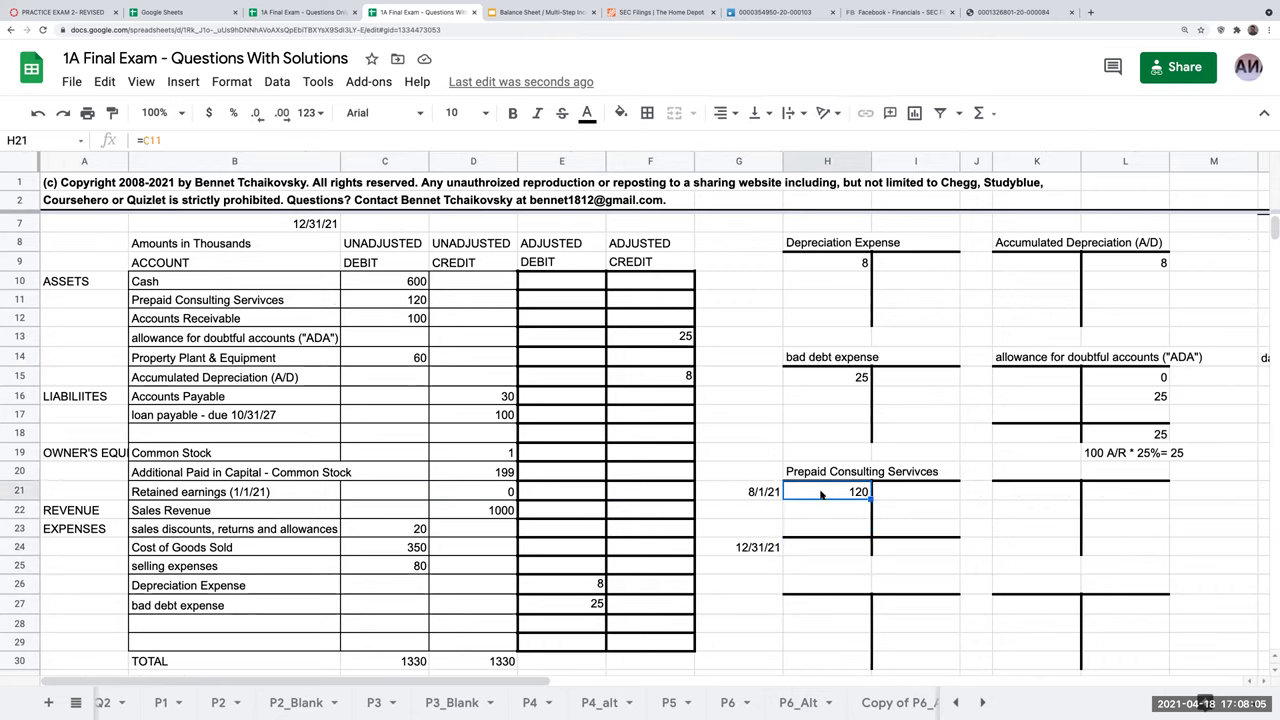
scroll(851, 497, "down", 7)
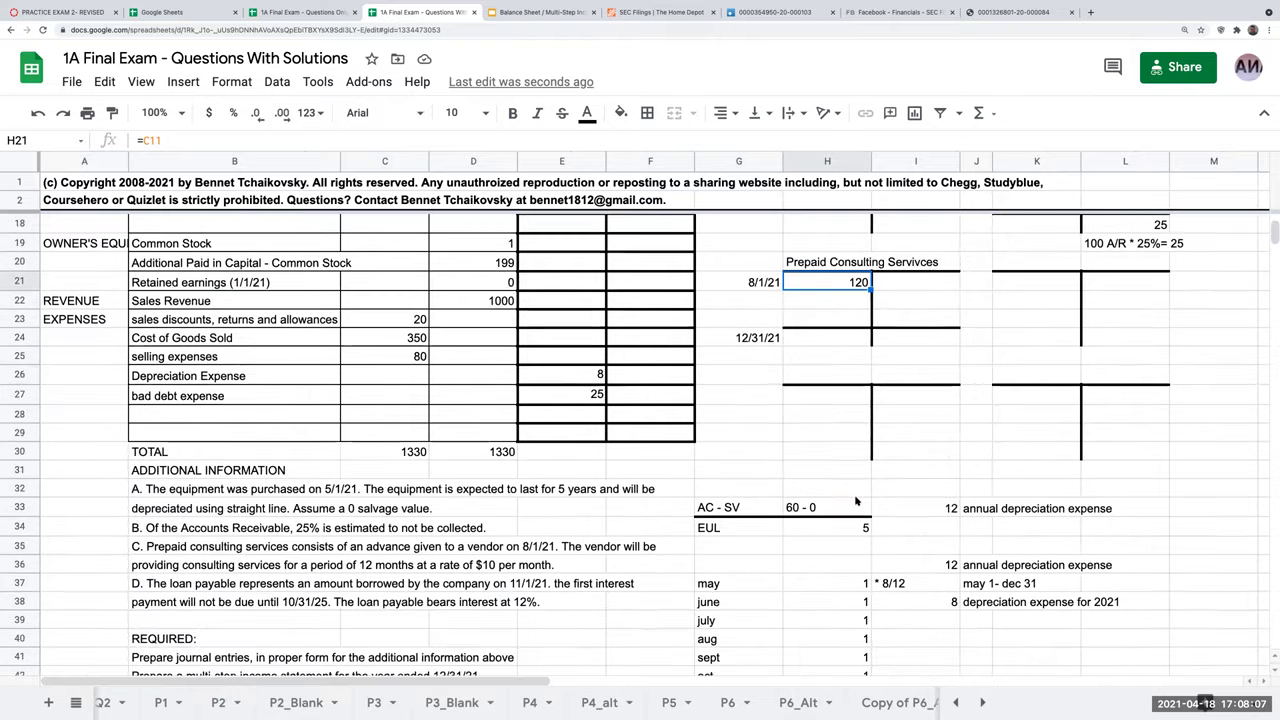
- Enter 'prepaid consulting services' 120 and 'per month' 10 in rows 46–47
left_click(778, 585)
type("paprep")
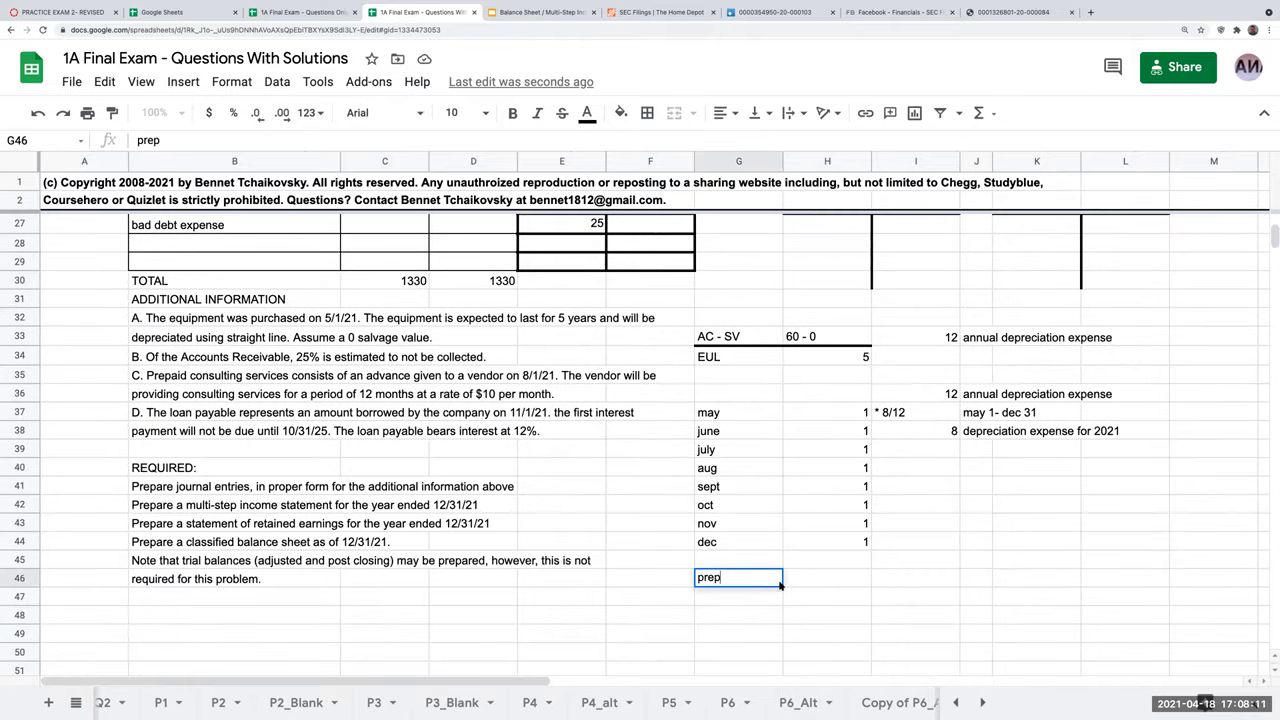
type("aid consulting services")
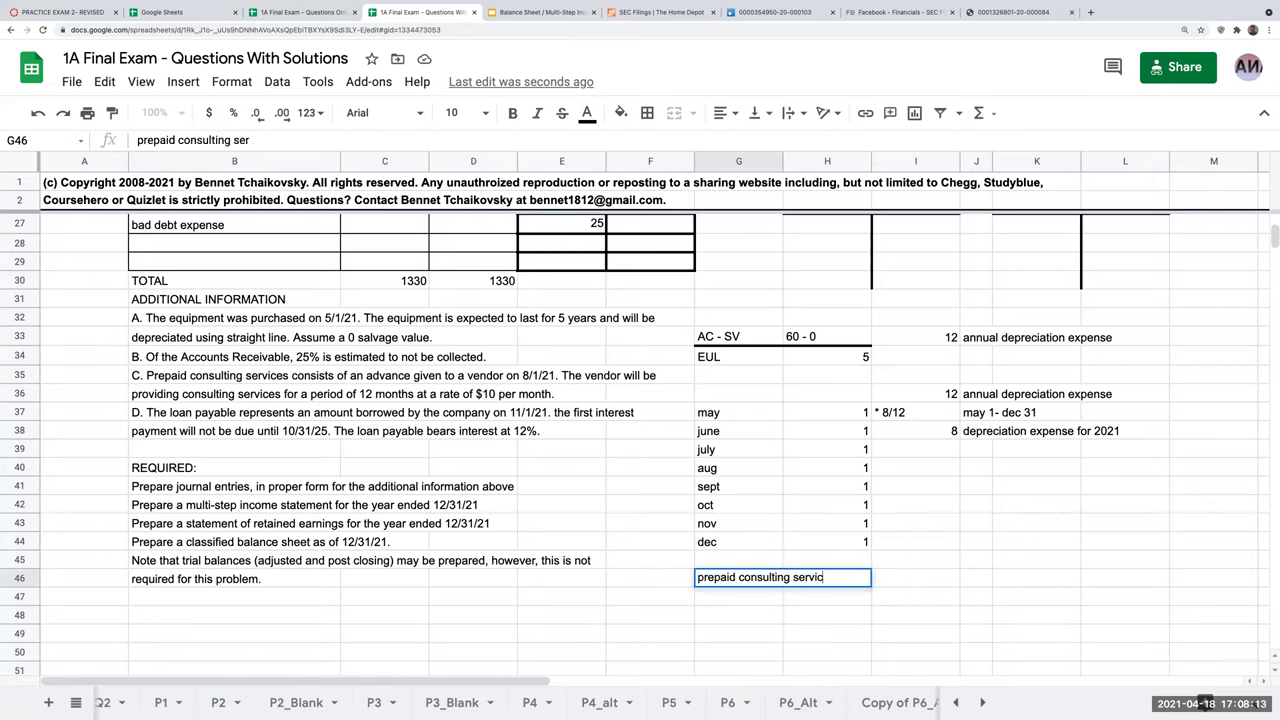
key("Return")
key("Up")
key("Right")
key("Right")
type("120")
key("Return")
key("Left")
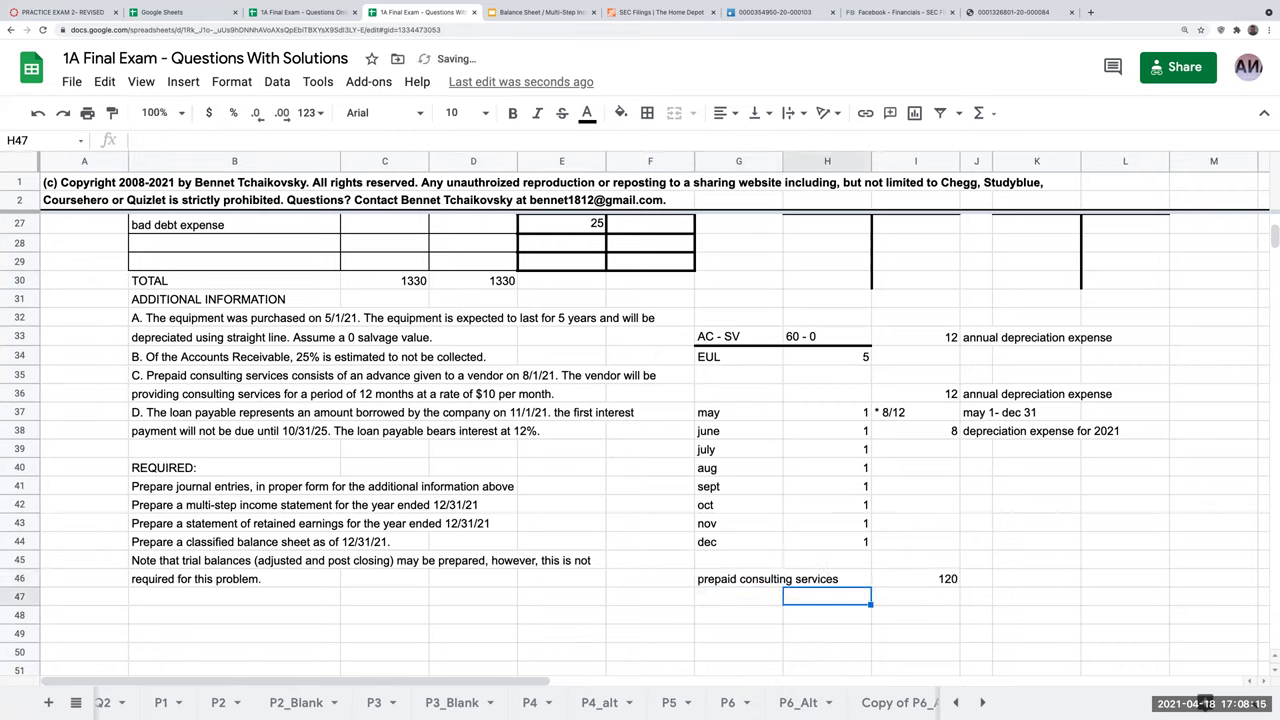
key("Left")
type("rate per m")
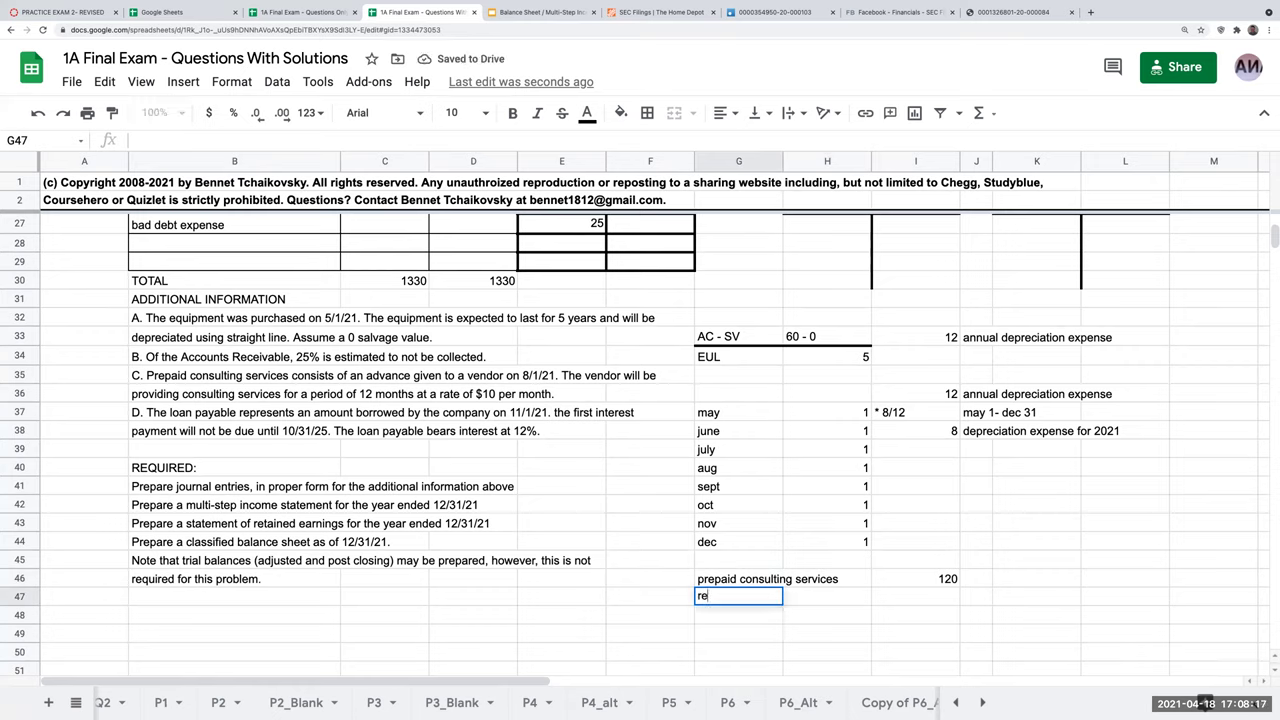
type("o")
key("BackSpace")
key("BackSpace")
type("per month")
key("Tab")
key("Tab")
type("10")
key("Return")
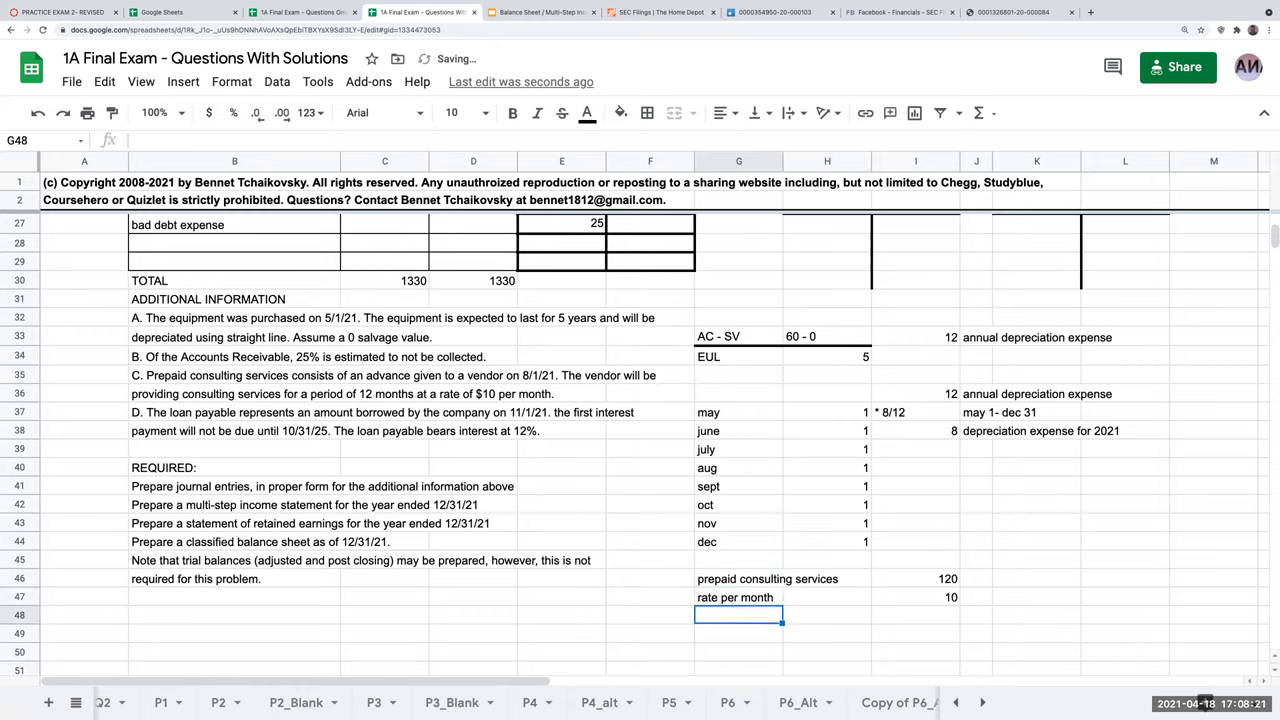
- Compute 12 months with =I46/I47 in K46, noted 'months of services were prepaid'
left_click(1037, 578)
type("=I46/")
key("Return")
key("Left")
key("Left")
key("Up")
key("Right")
key("Right")
type("+")
key("Left")
key("Left")
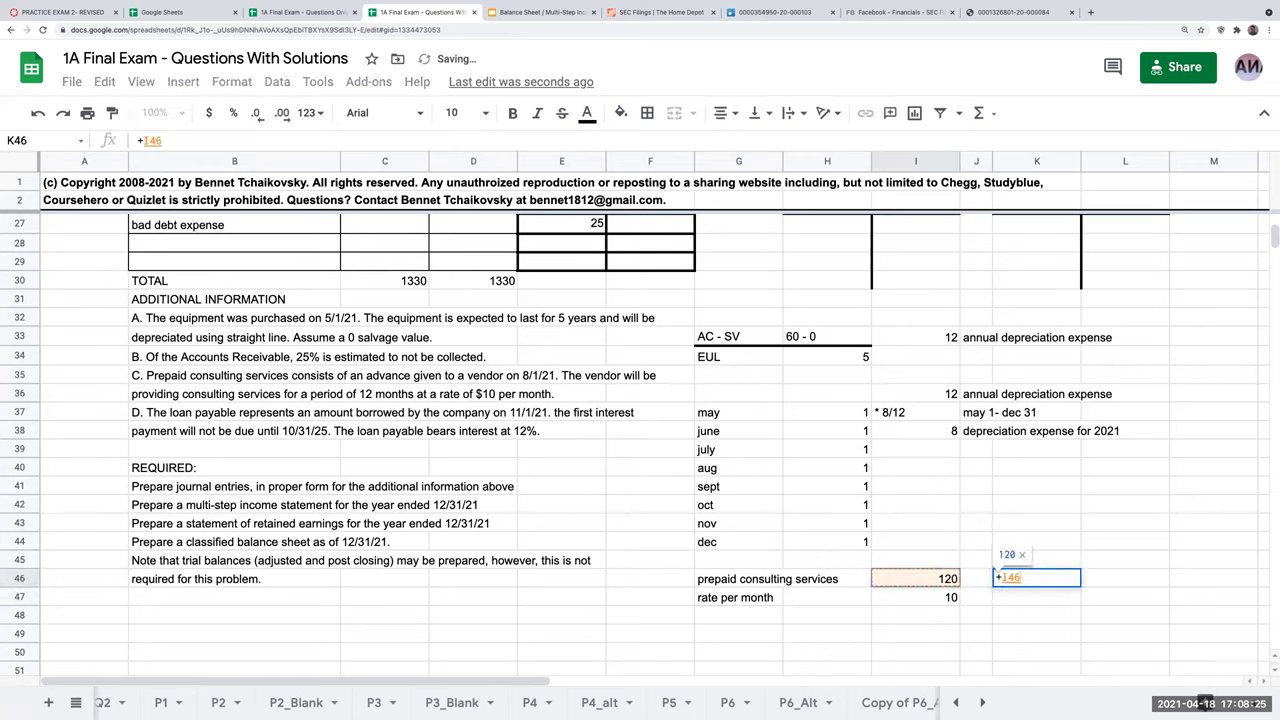
type("/")
key("Down")
key("Left")
key("Left")
key("Return")
key("Up")
key("Right")
type("months of services were pre")
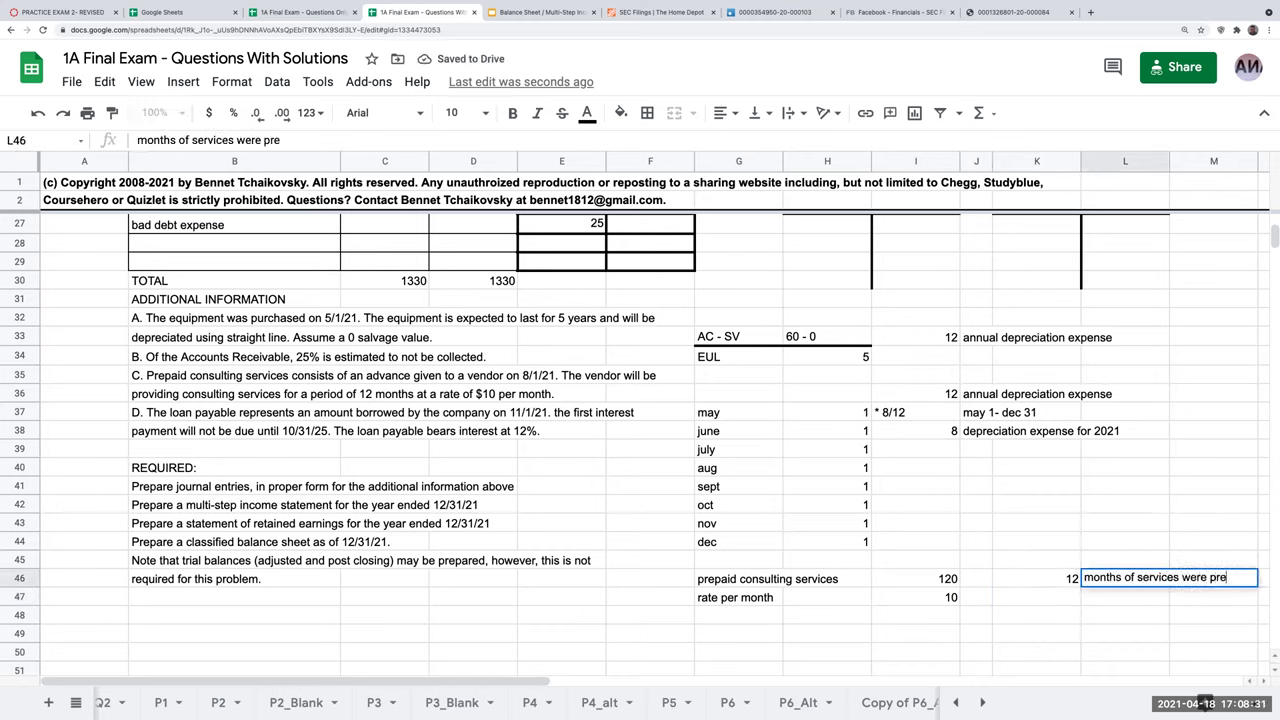
type("paid")
key("Return")
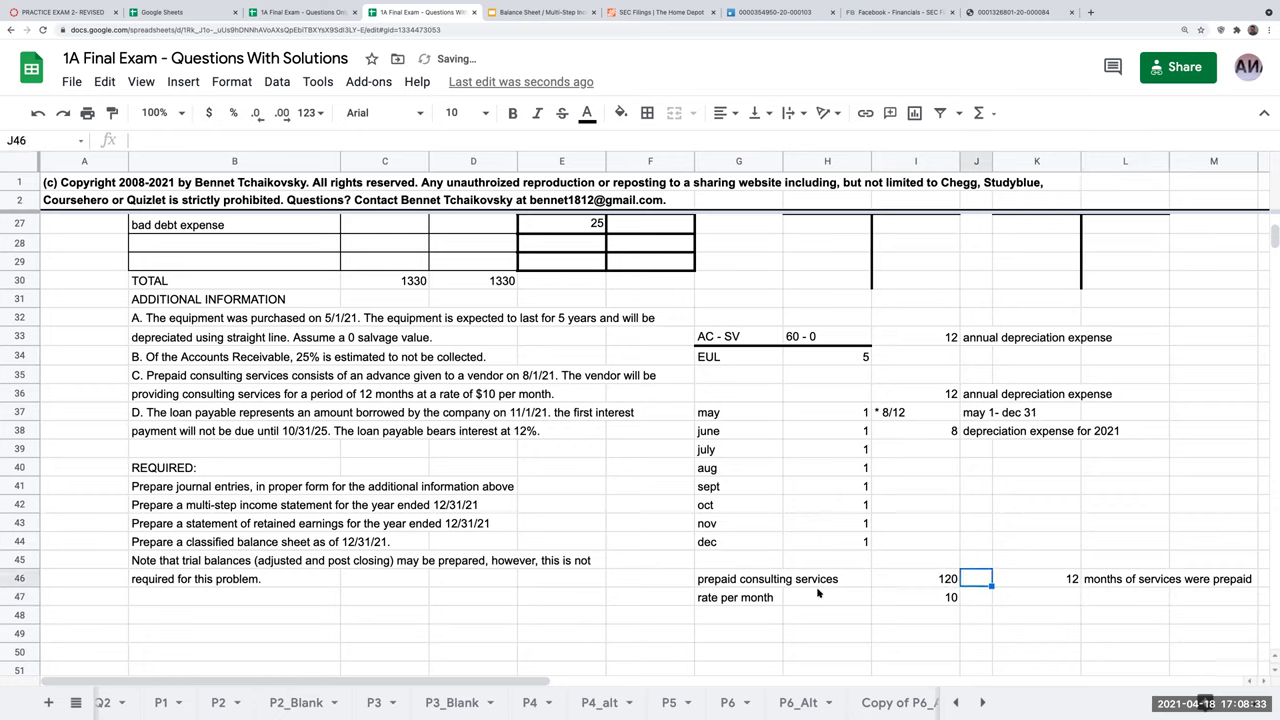
- Add a top border to the rate per month row G47:I47
left_click_drag(766, 600, 920, 604)
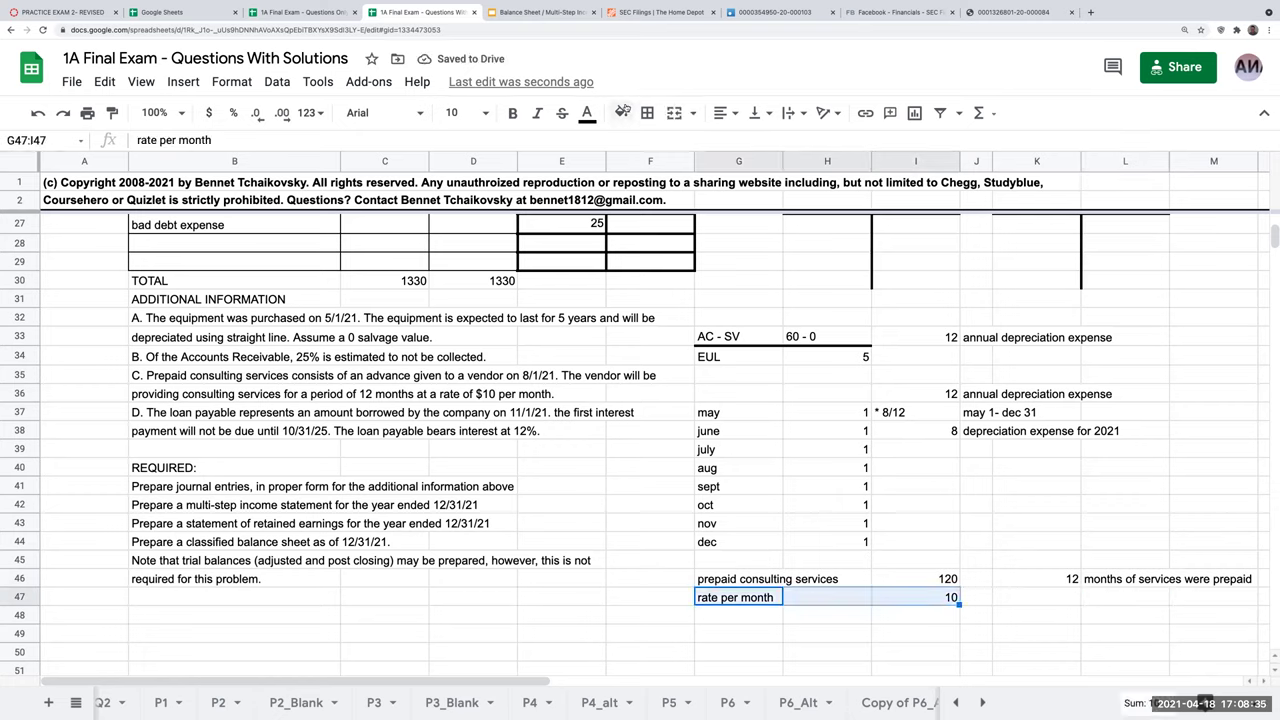
left_click(647, 112)
left_click(679, 172)
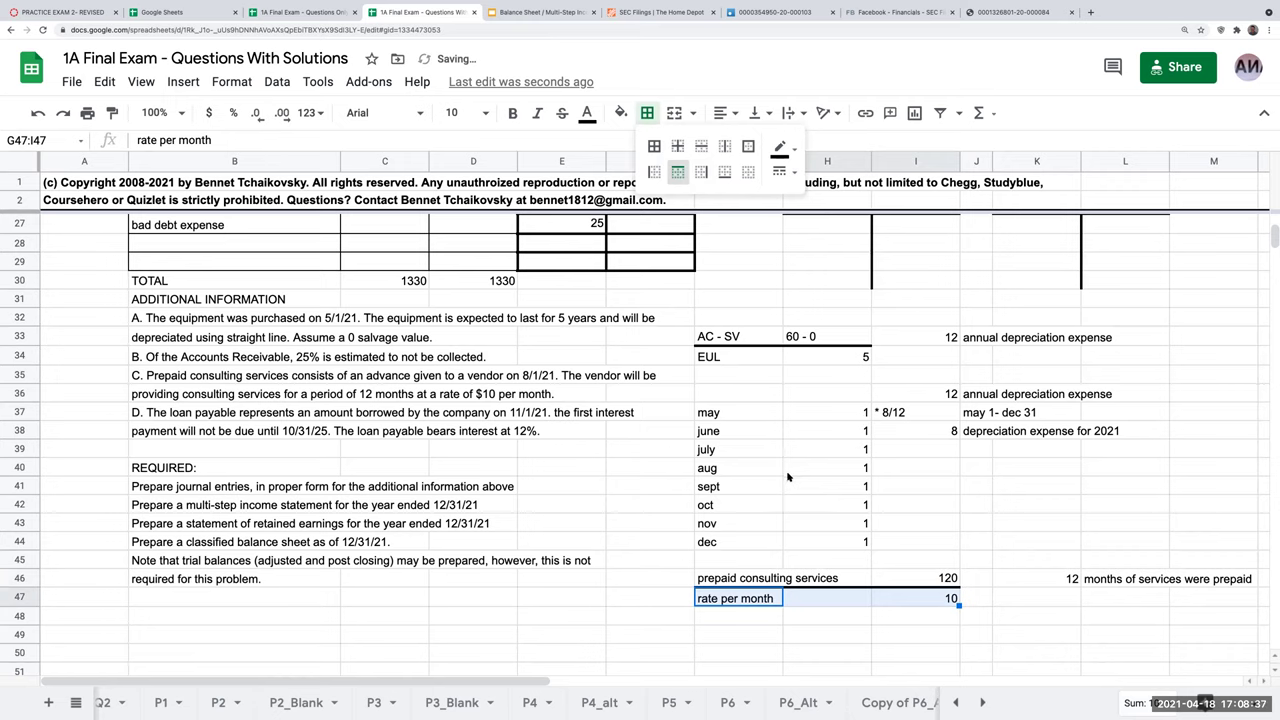
scroll(792, 475, "down", 1)
left_click(750, 598)
left_click(803, 600)
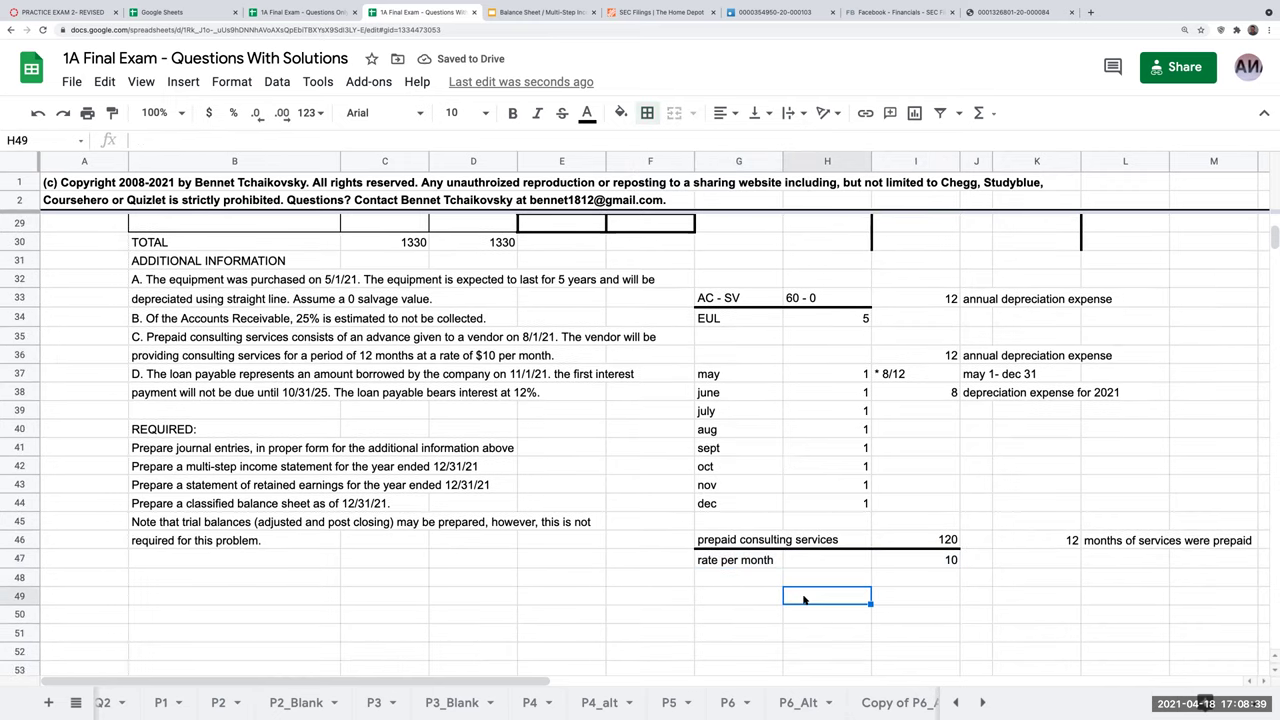
- Enter 5 'months' in G49:H49 with the period 8/1-12/31 moved to I49
type("8/1")
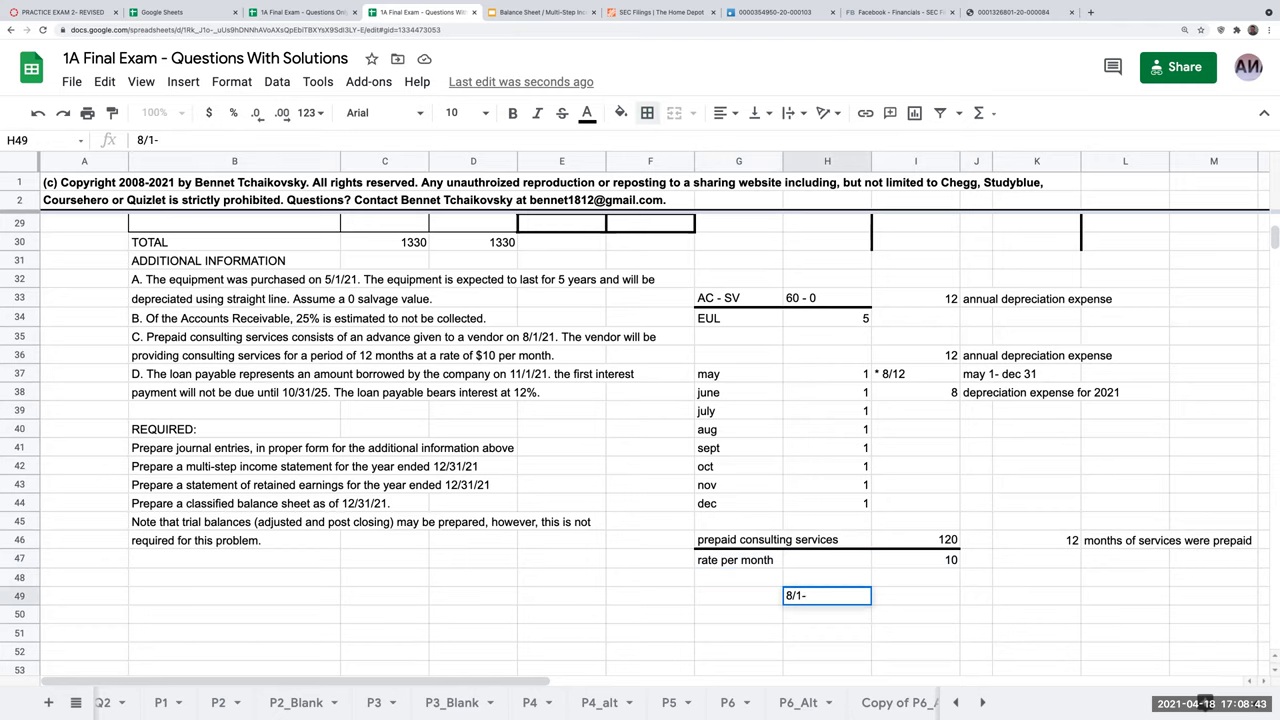
type("-12/3")
key("Return")
key("Up")
key("Up")
key("Up")
key("Up")
key("Up")
key("Up")
key("Up")
key("Up")
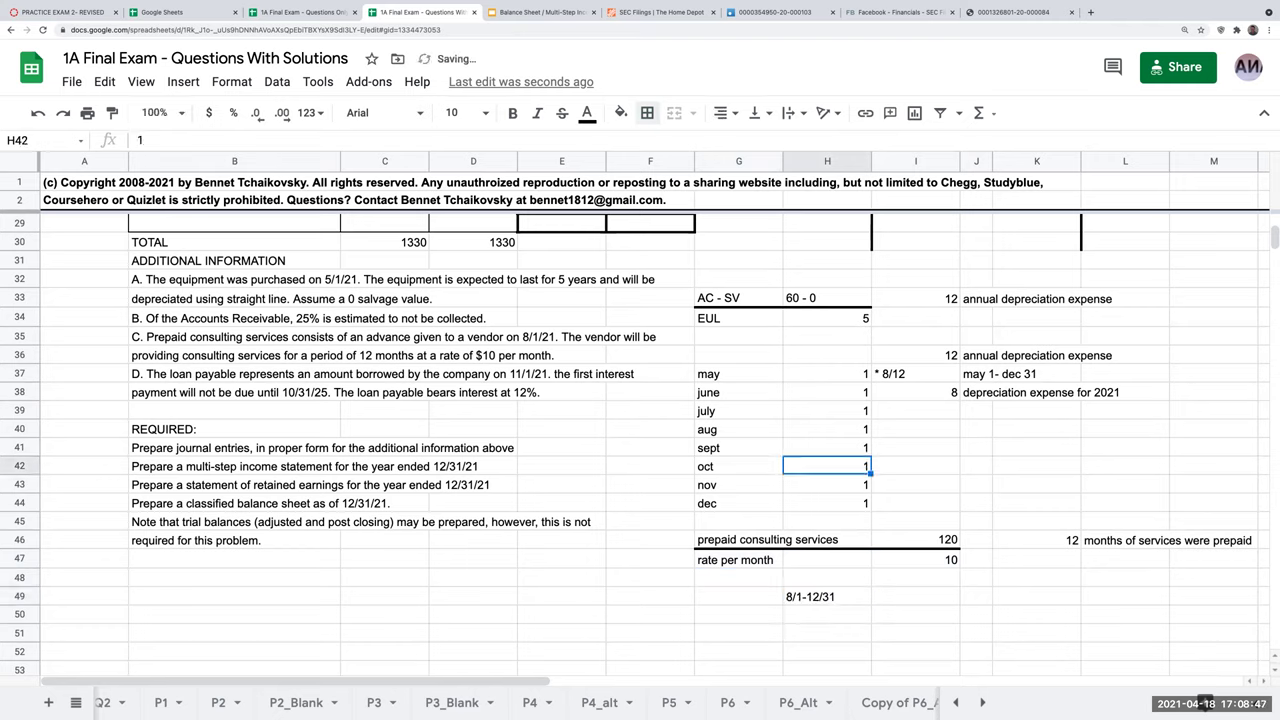
key("Up")
key("Down")
key("Down")
key("Down")
key("Down")
key("Down")
key("Down")
key("Down")
key("Down")
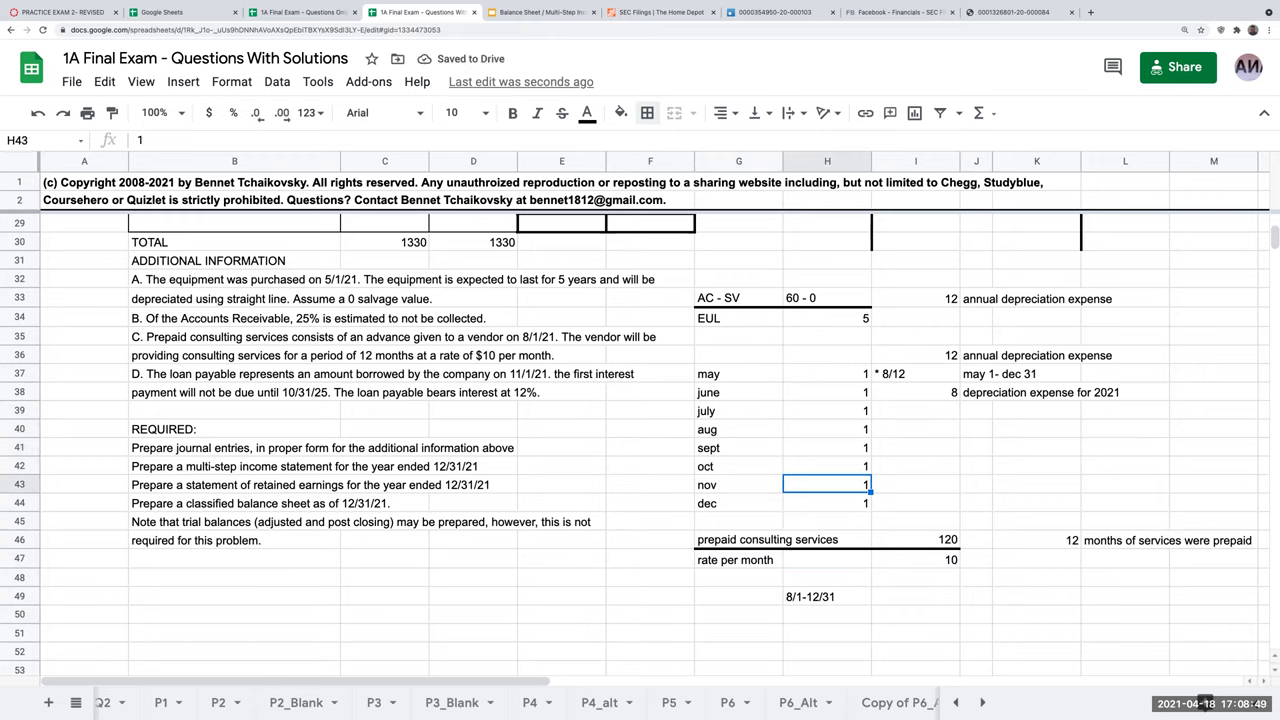
key("Left")
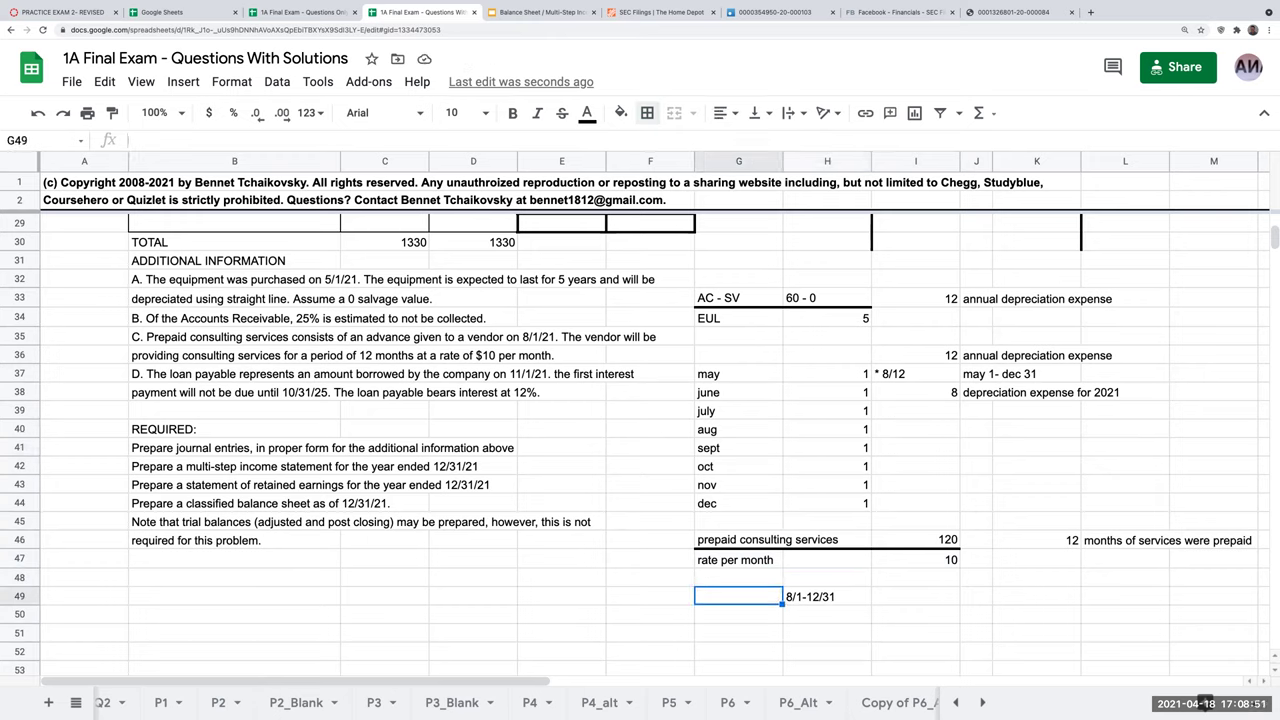
type("5")
key("Return")
key("Up")
key("Right")
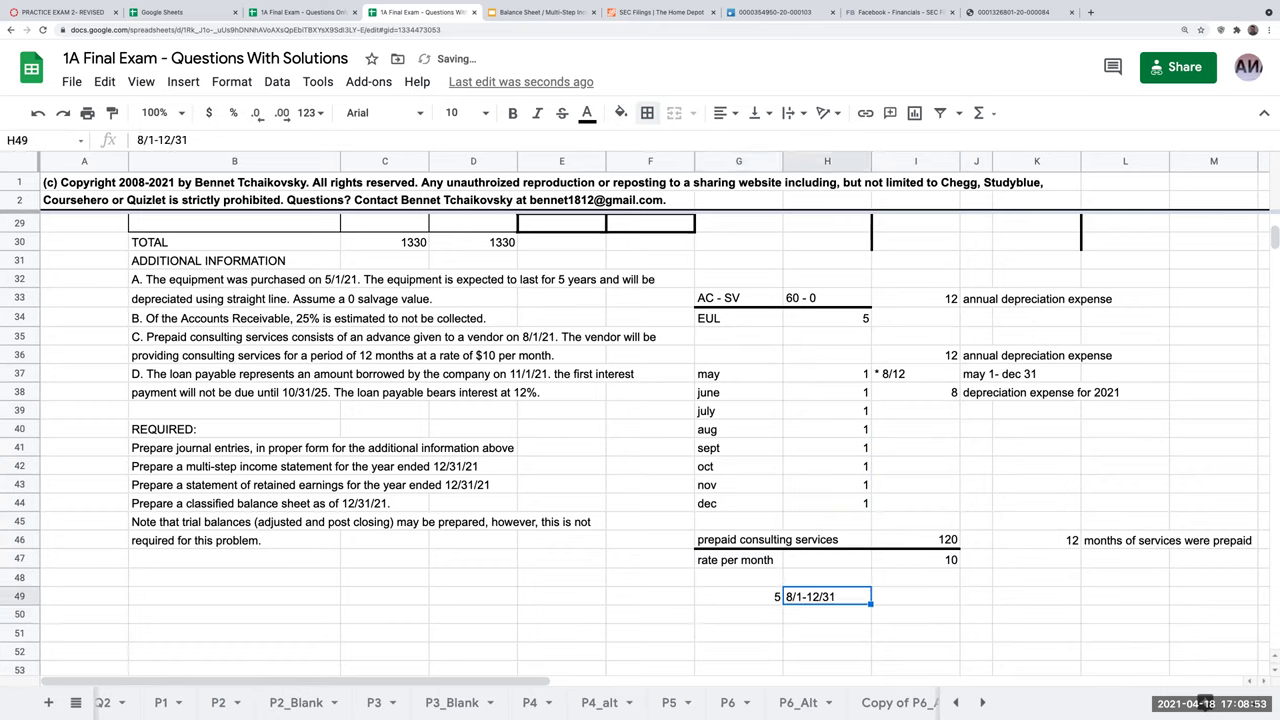
key("ctrl+x")
key("Right")
key("ctrl+v")
key("Left")
type("months")
key("Return")
- Enter a $10 rate in G50 as currency without decimals, labelled 'rate per month'
key("Left")
type("10")
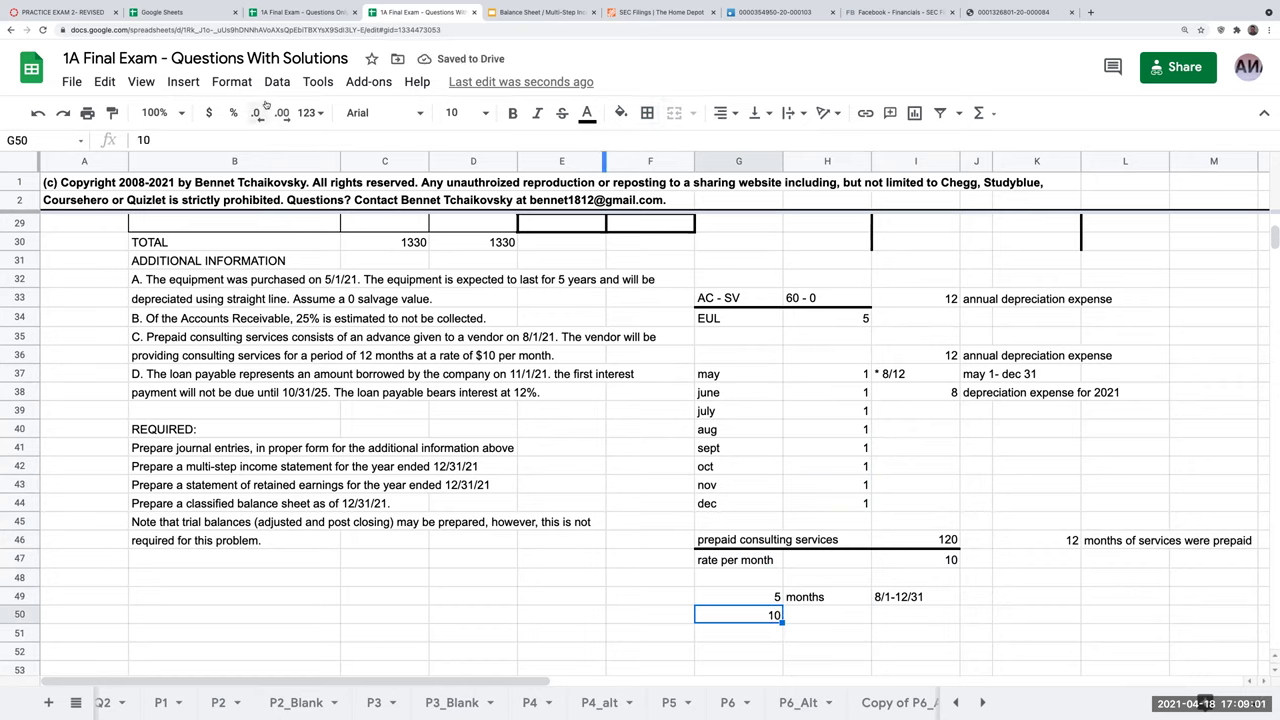
left_click(208, 112)
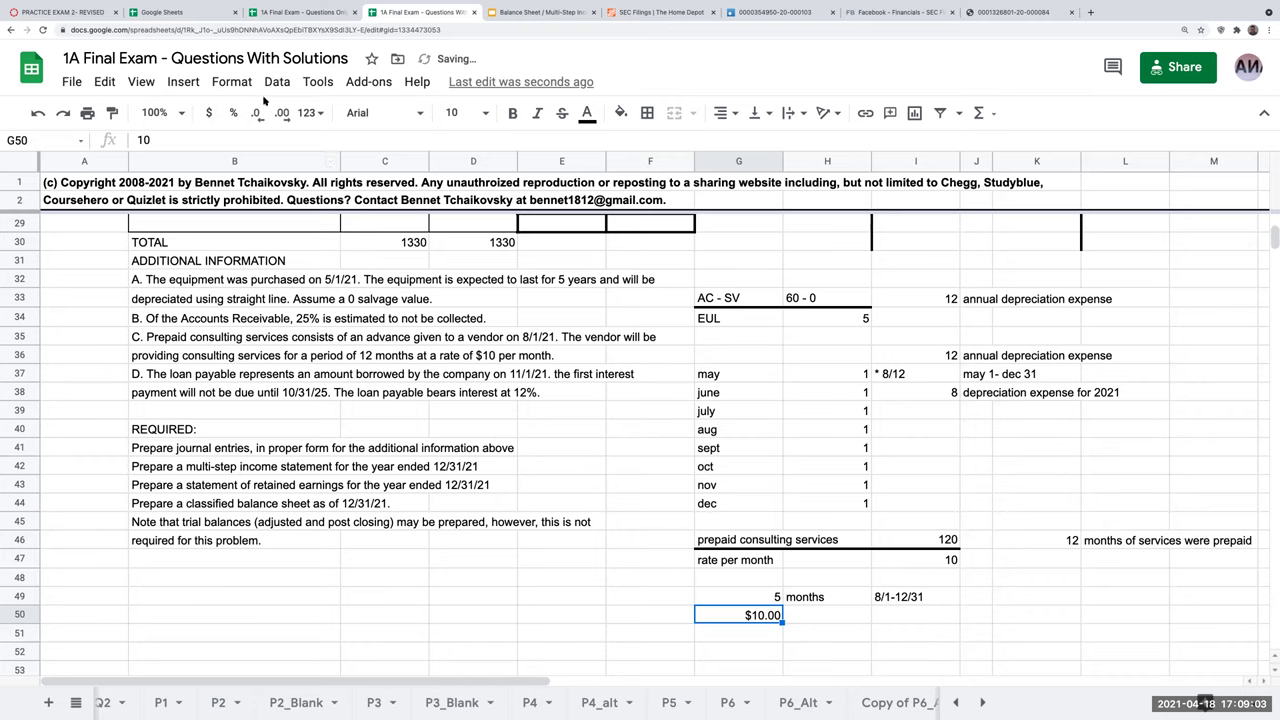
left_click(256, 112)
left_click(256, 112)
left_click(824, 624)
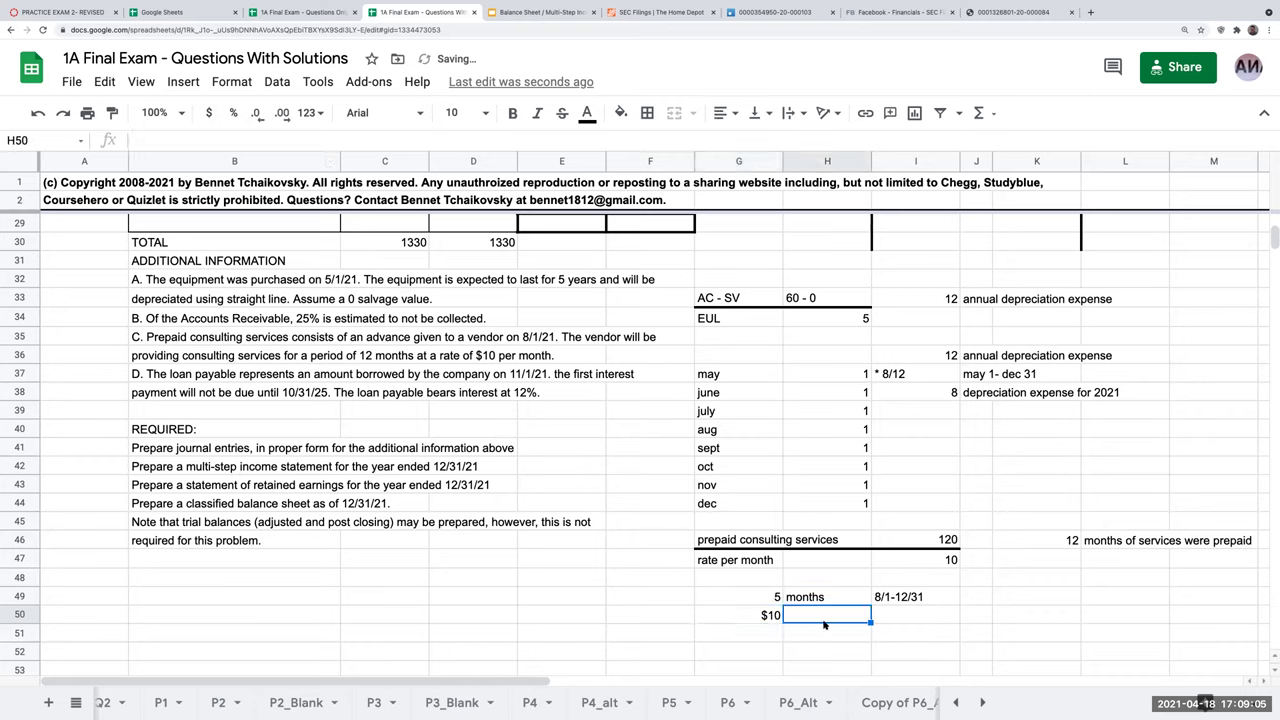
type("rate per month")
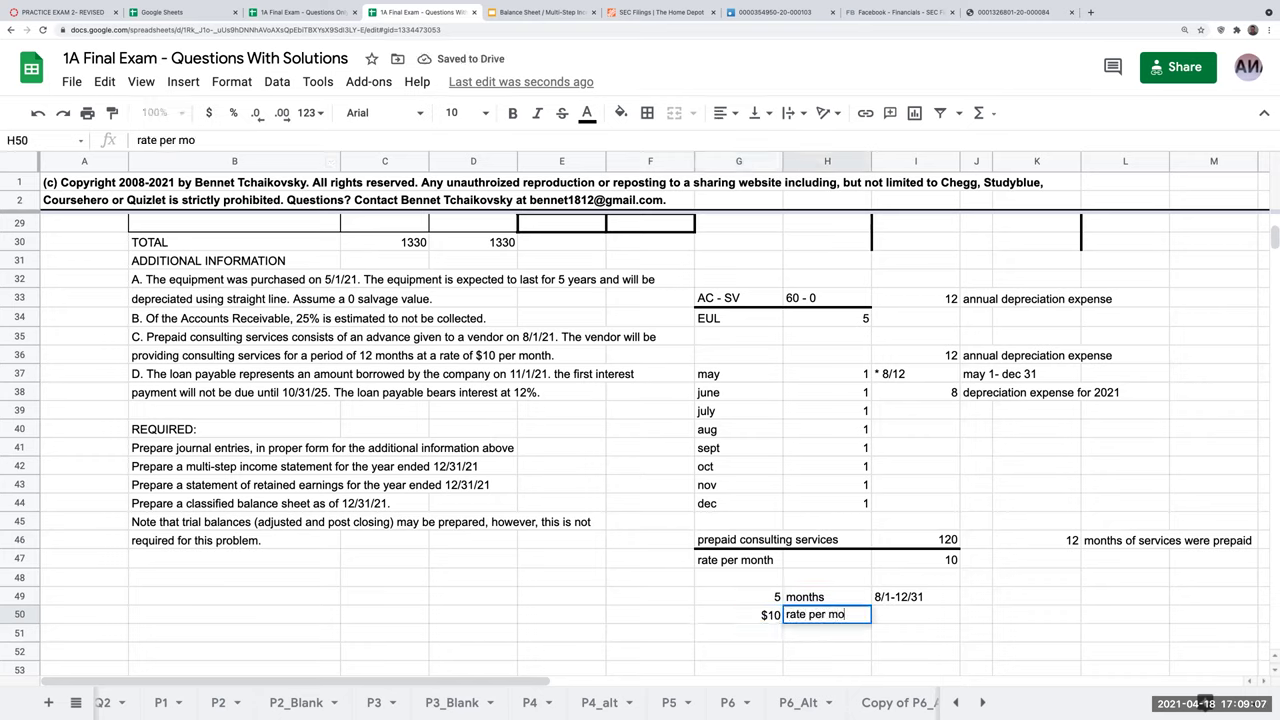
key("Return")
- Compute the $50 consulting services expense as G49*G50 in G51 and top-border G51:I51
type("consulting services expense")
key("Return")
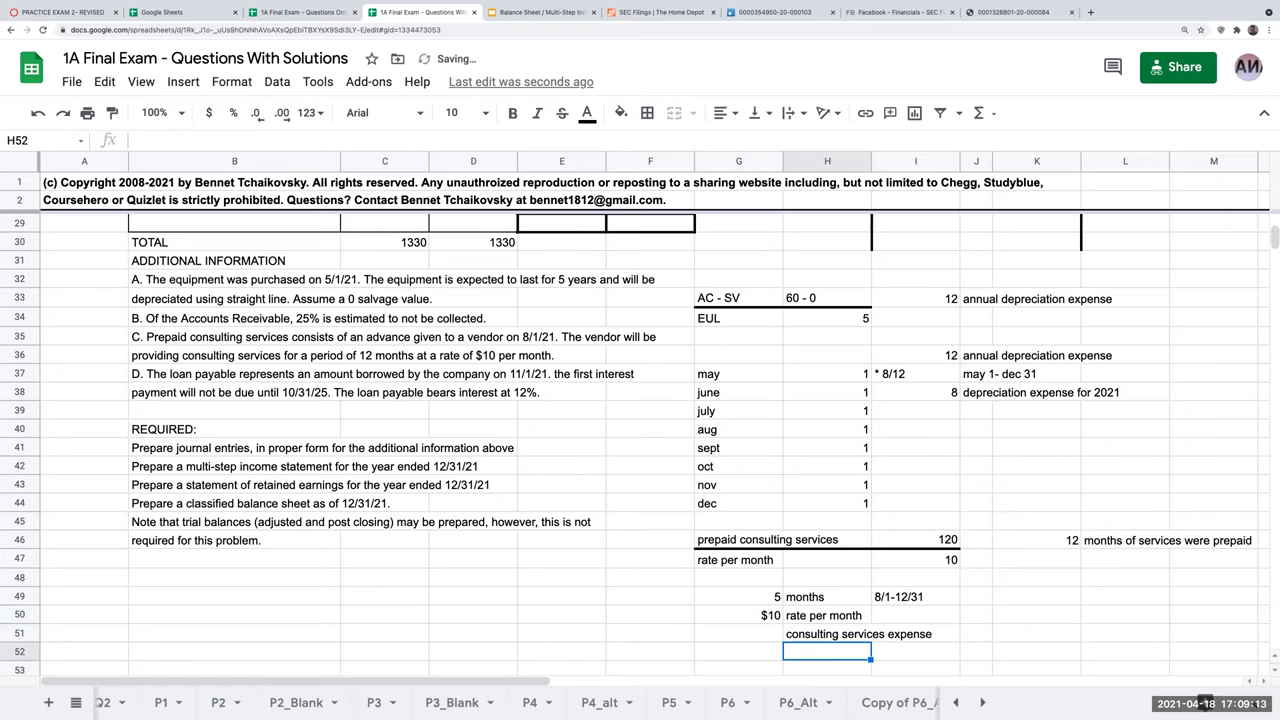
key("Up")
key("Left")
type("+")
key("Up")
key("Up")
type("*")
key("Up")
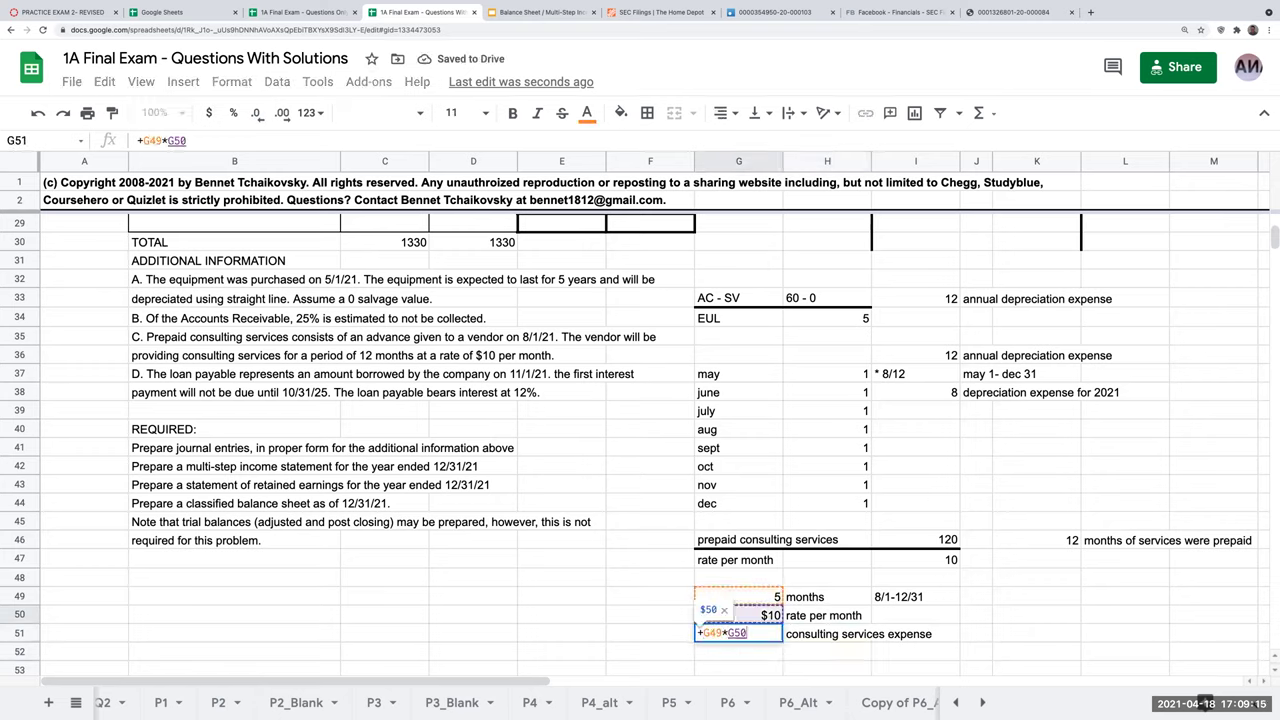
key("Return")
left_click_drag(740, 633, 956, 643)
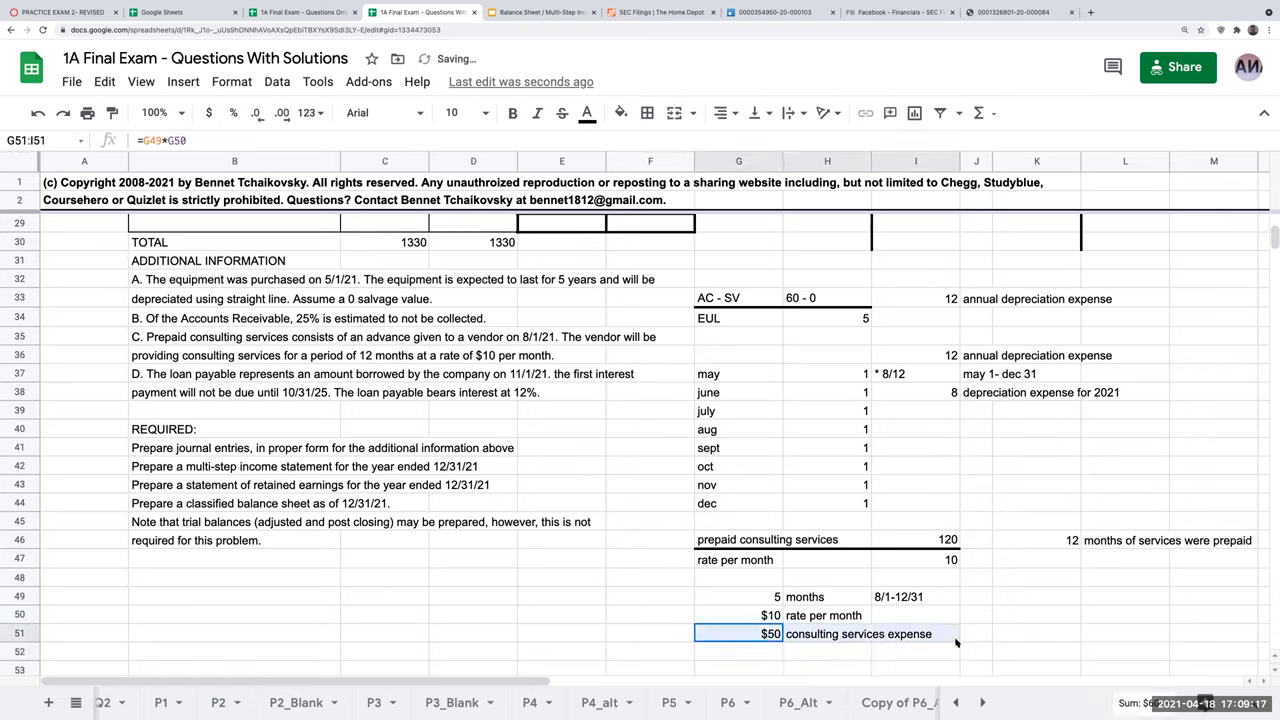
left_click(647, 112)
left_click(678, 172)
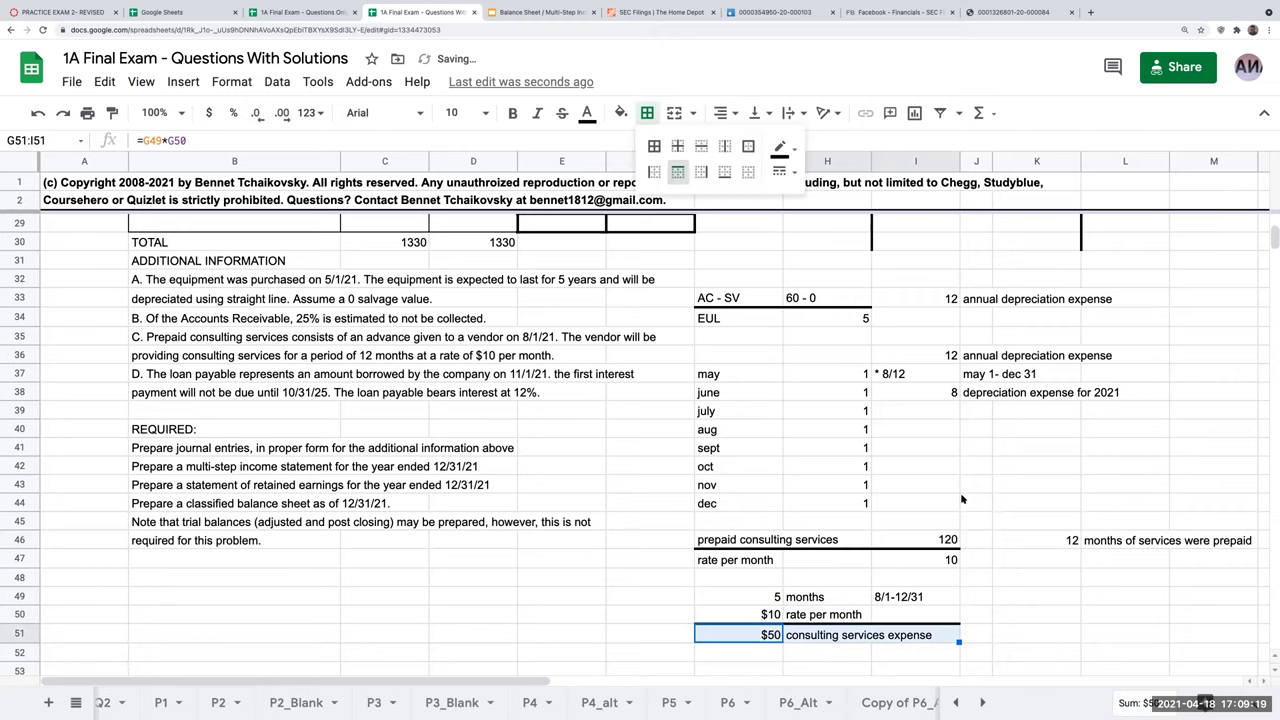
scroll(990, 478, "up", 8)
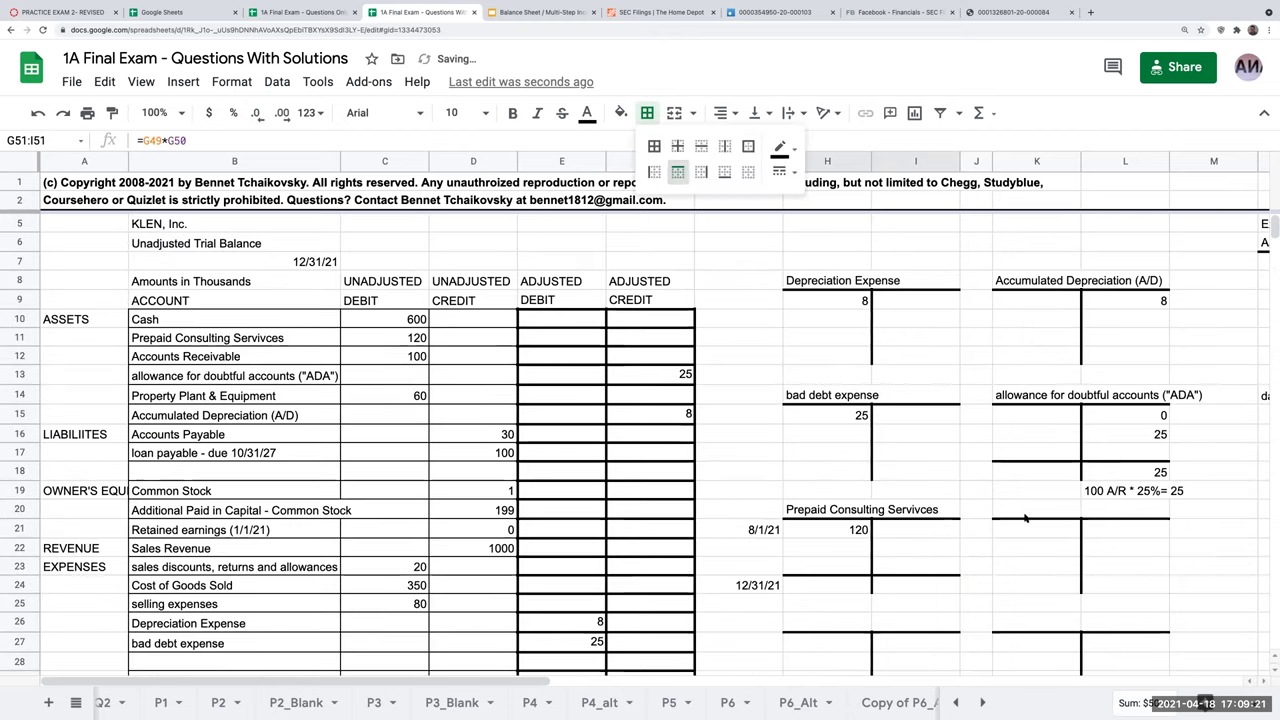
- Create a 'consulting services expense' T-account in K20 with a 50 debit in K21
left_click(1025, 515)
type("consulting")
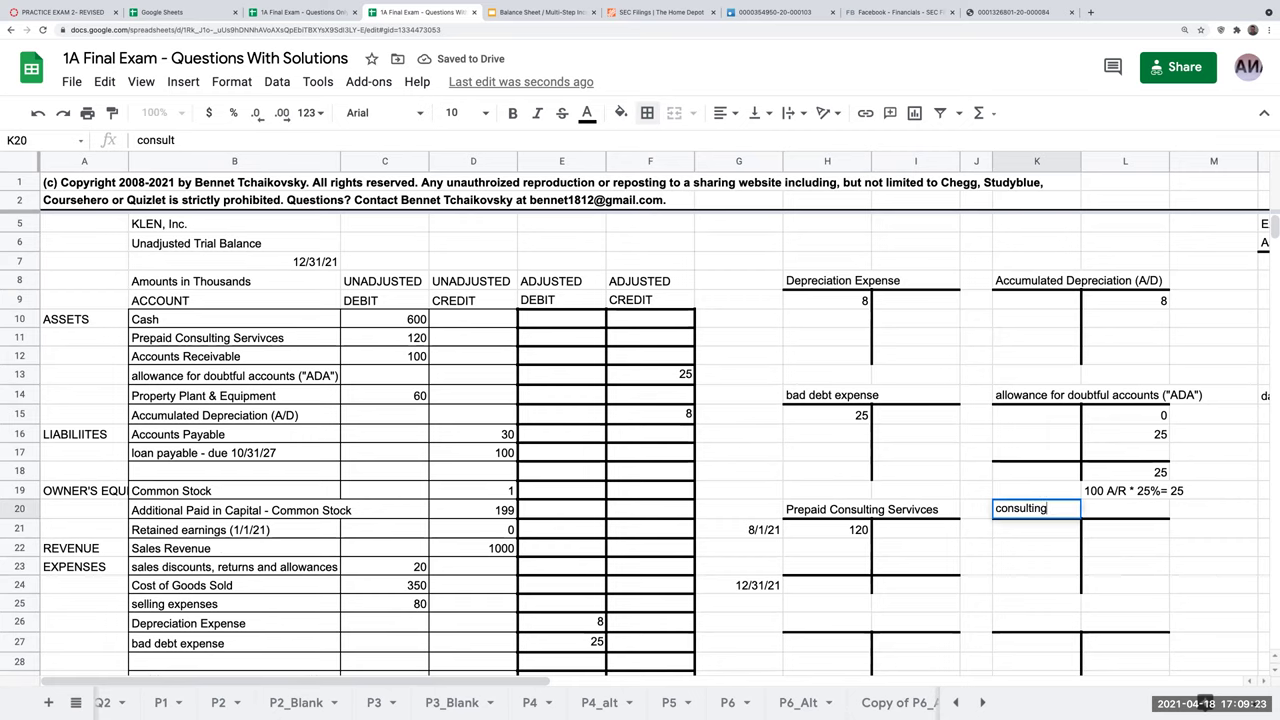
type(" services expen")
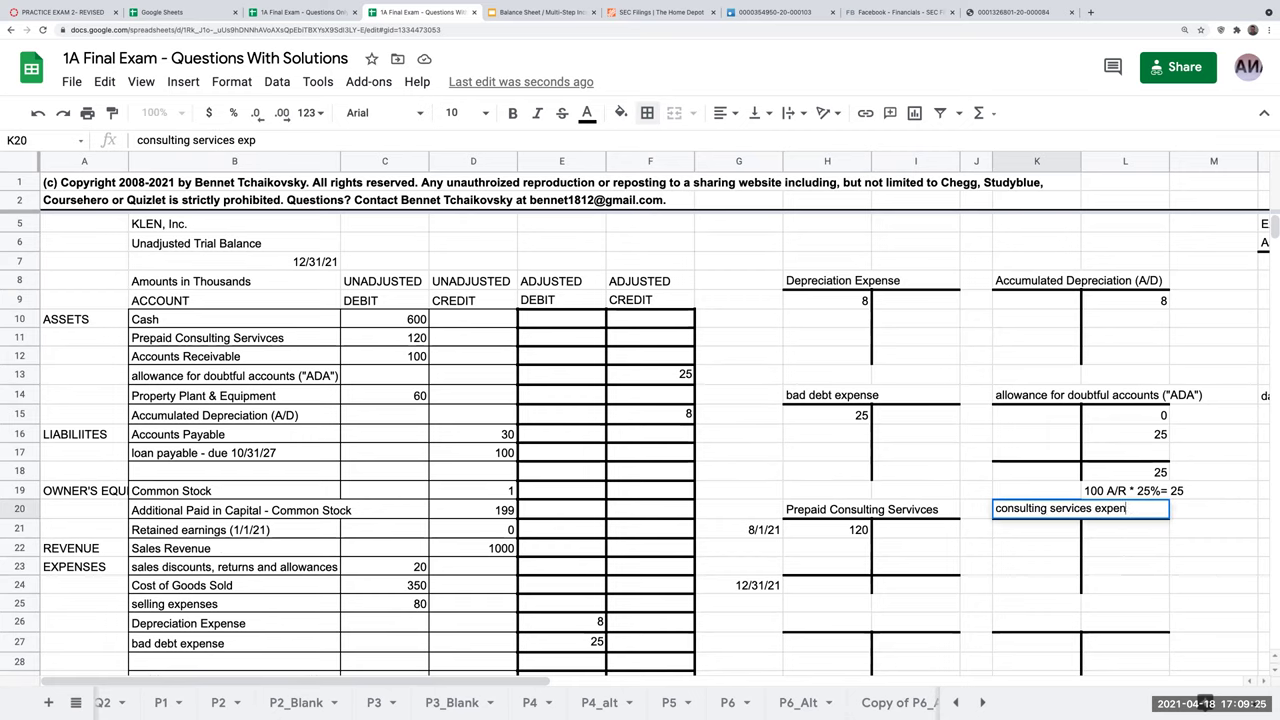
type("se")
key("Return")
key("Right")
key("Right")
key("Right")
key("Right")
key("Right")
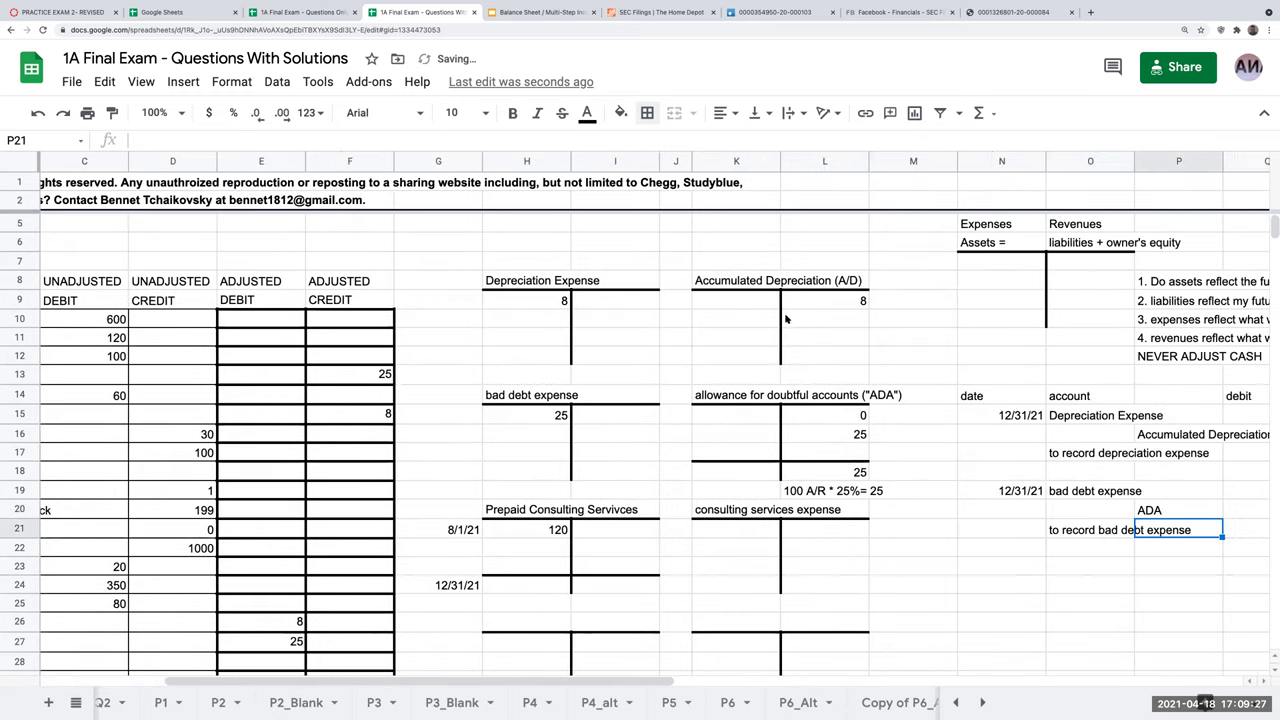
left_click(1005, 224)
left_click(1012, 244)
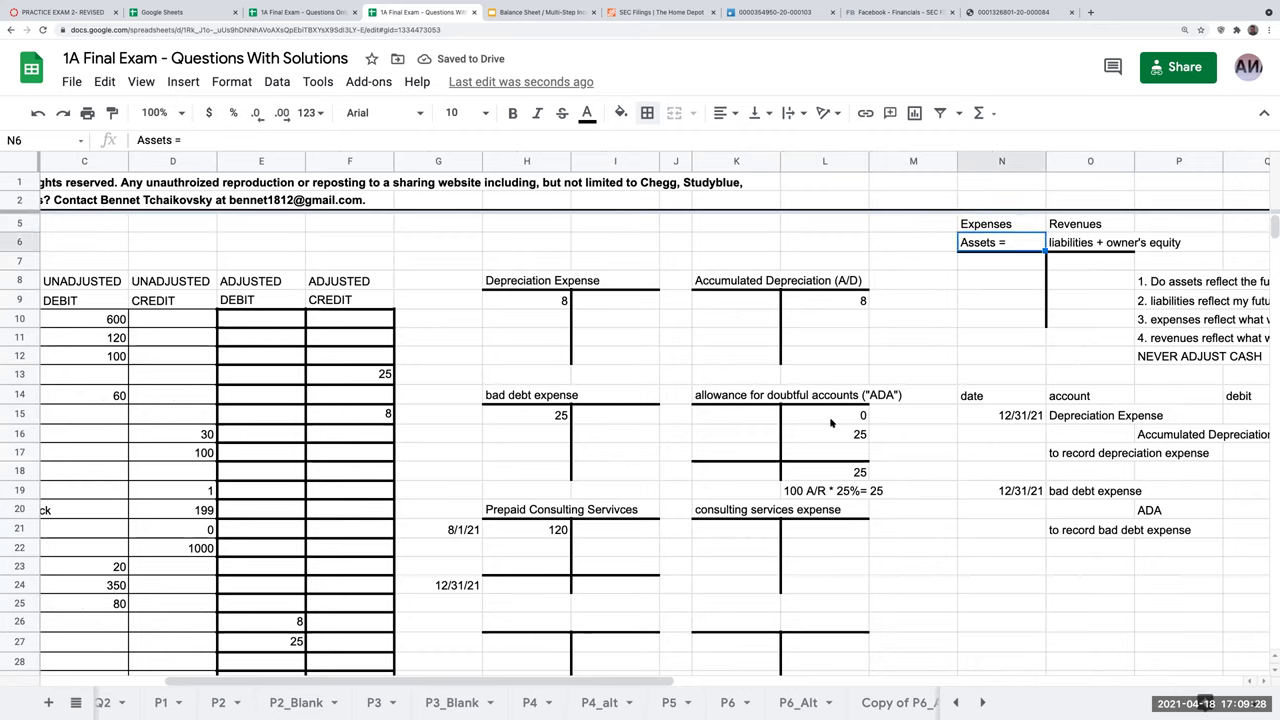
left_click(751, 535)
type("50")
key("Return")
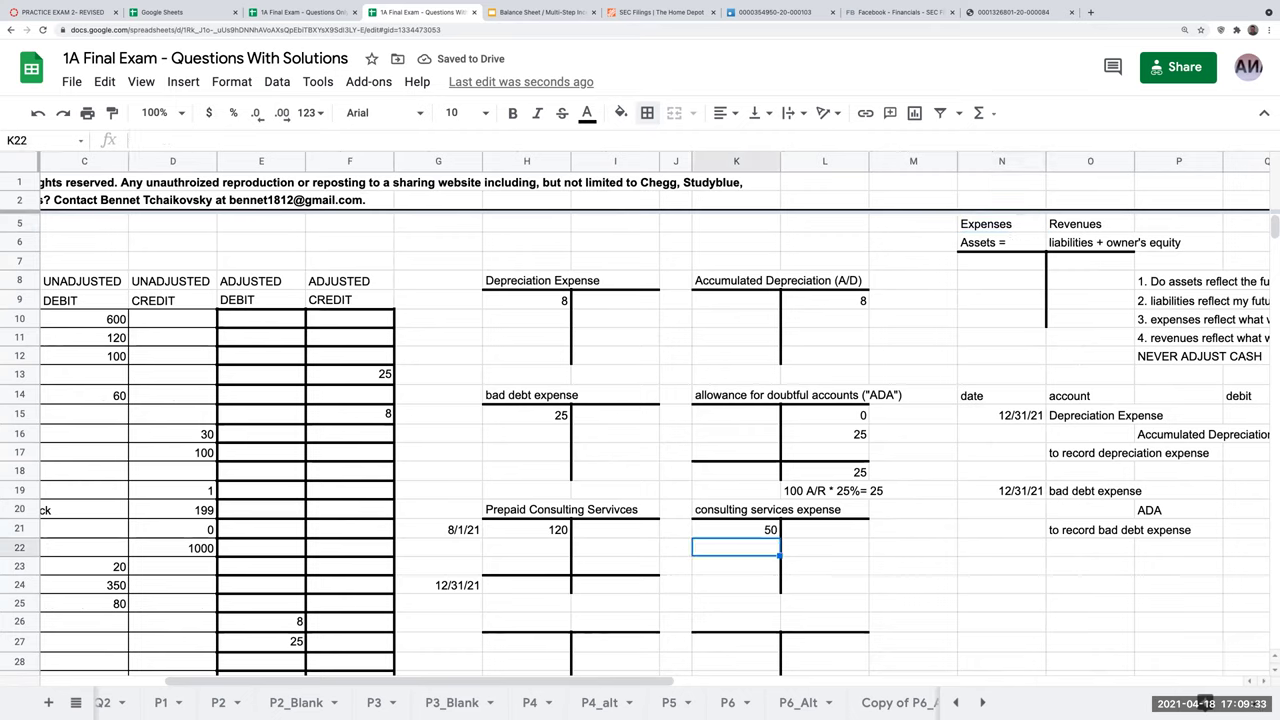
- Credit prepaid consulting 50 (=K21 in I22) and compute the 70 balance as H21-I22 in H24
left_click(615, 546)
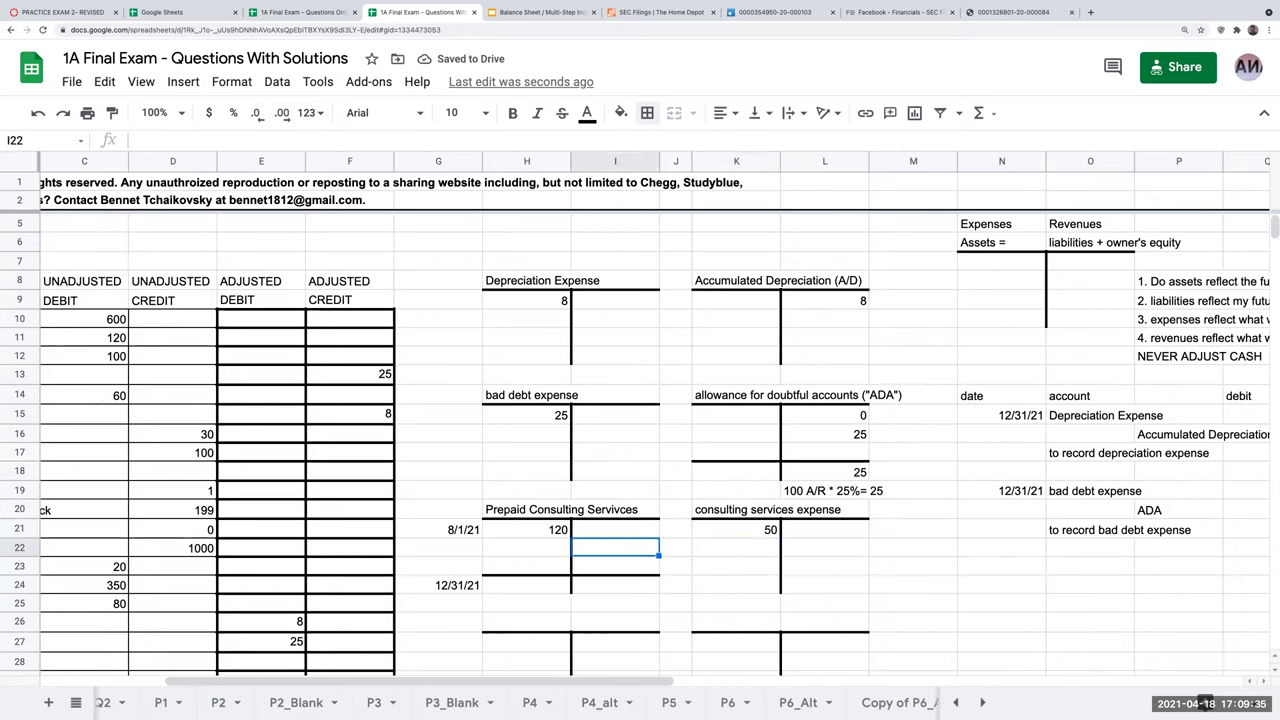
type("=K21")
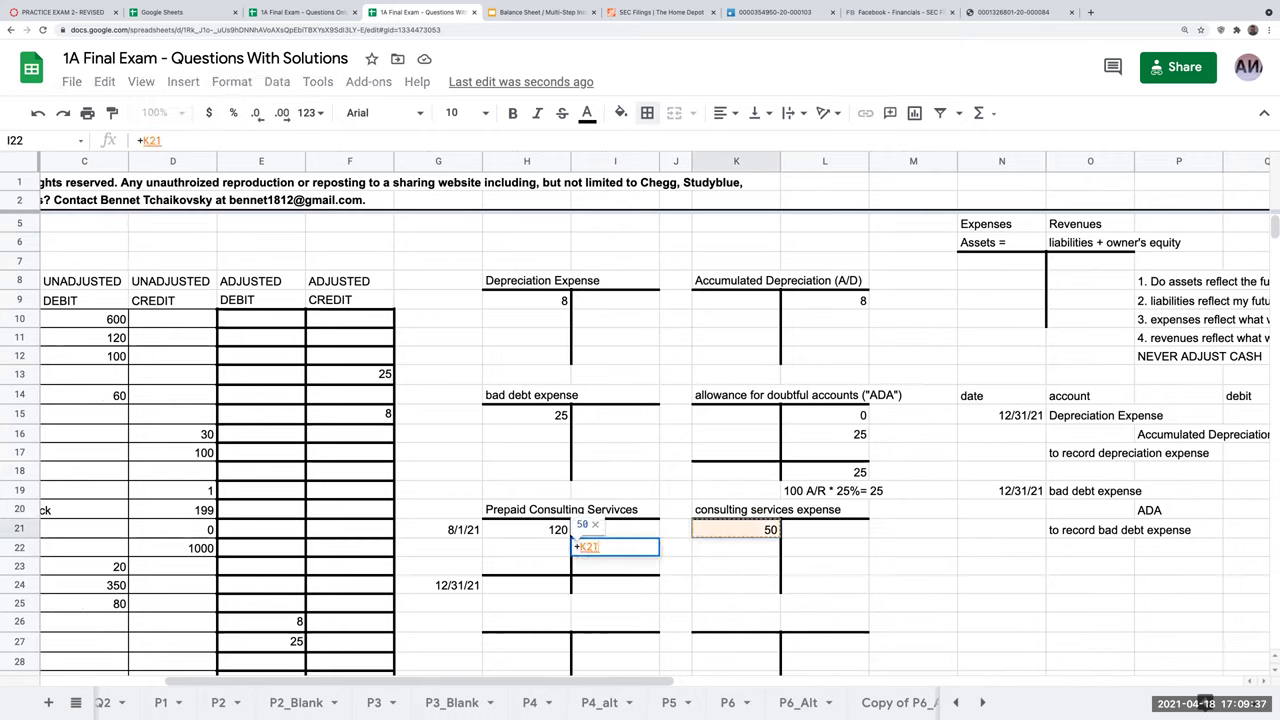
key("Return")
left_click(527, 565)
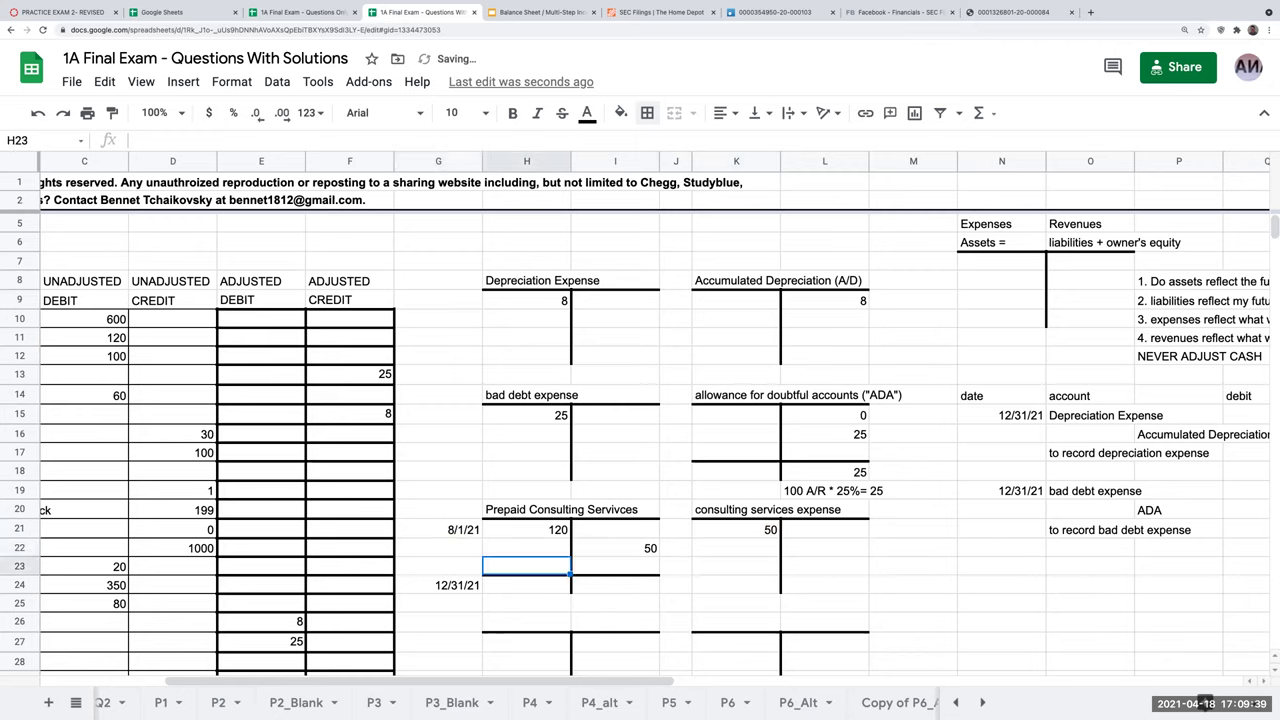
key("Up")
key("Up")
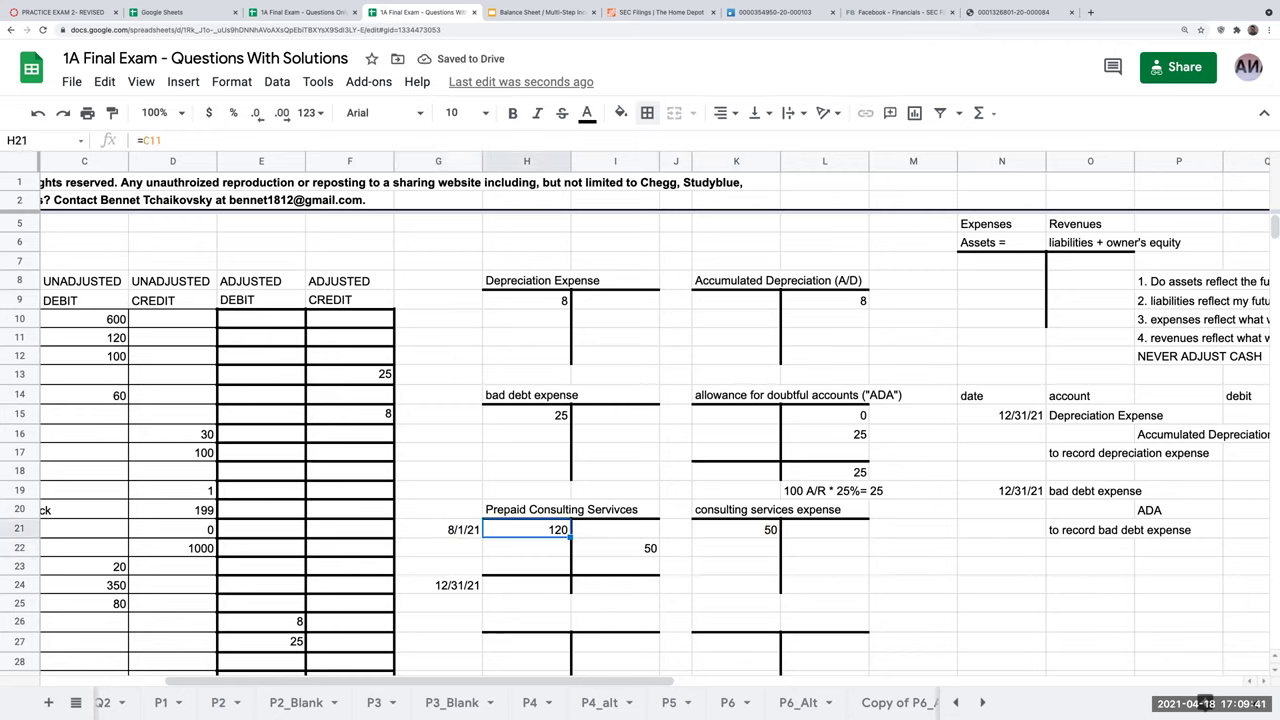
key("Down")
key("Down")
key("Down")
type("+")
key("Up")
key("Up")
key("Up")
type("-")
key("Right")
key("Up")
key("Up")
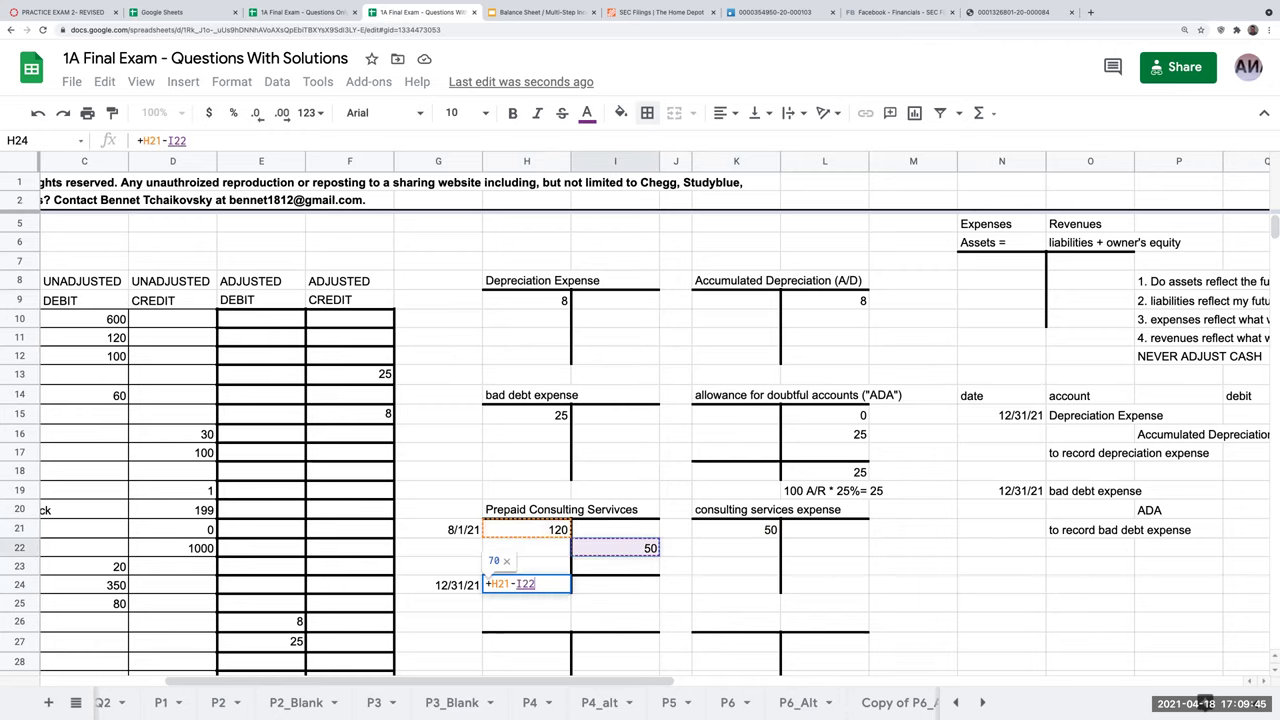
key("Return")
key("Up")
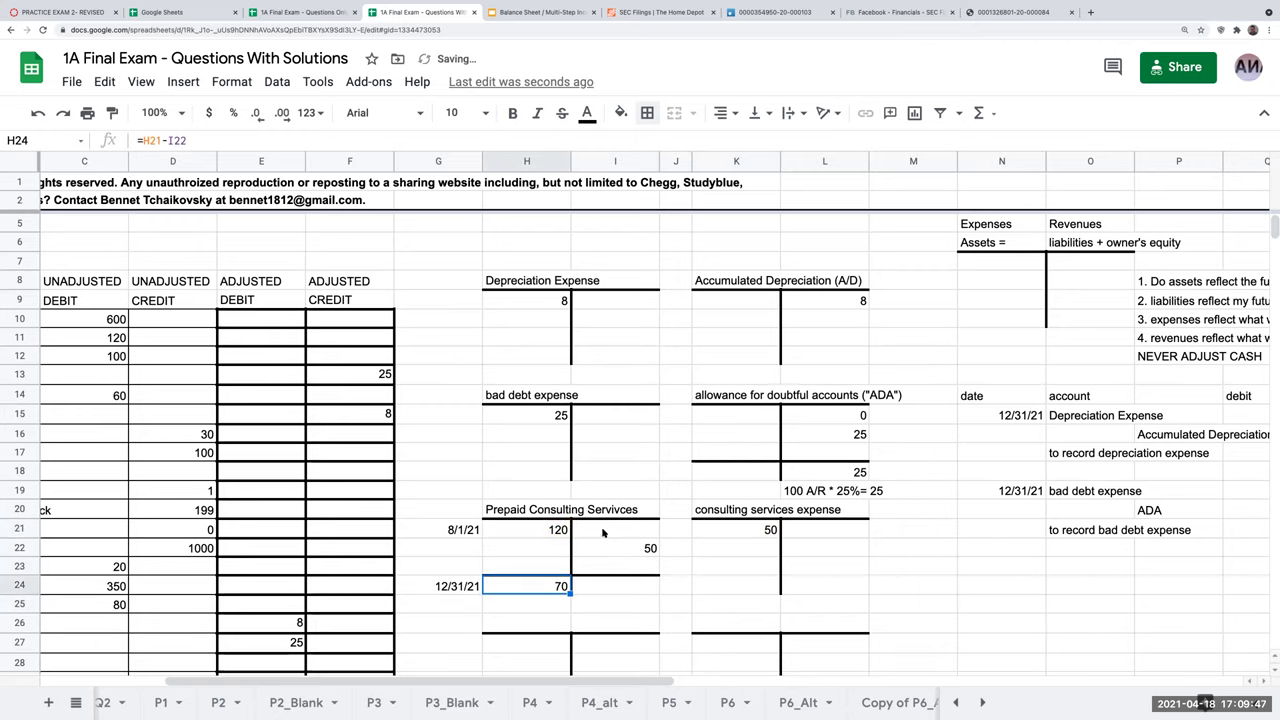
- Review the expense debit in K21 and the balance formula in H24
scroll(620, 515, "down", 6)
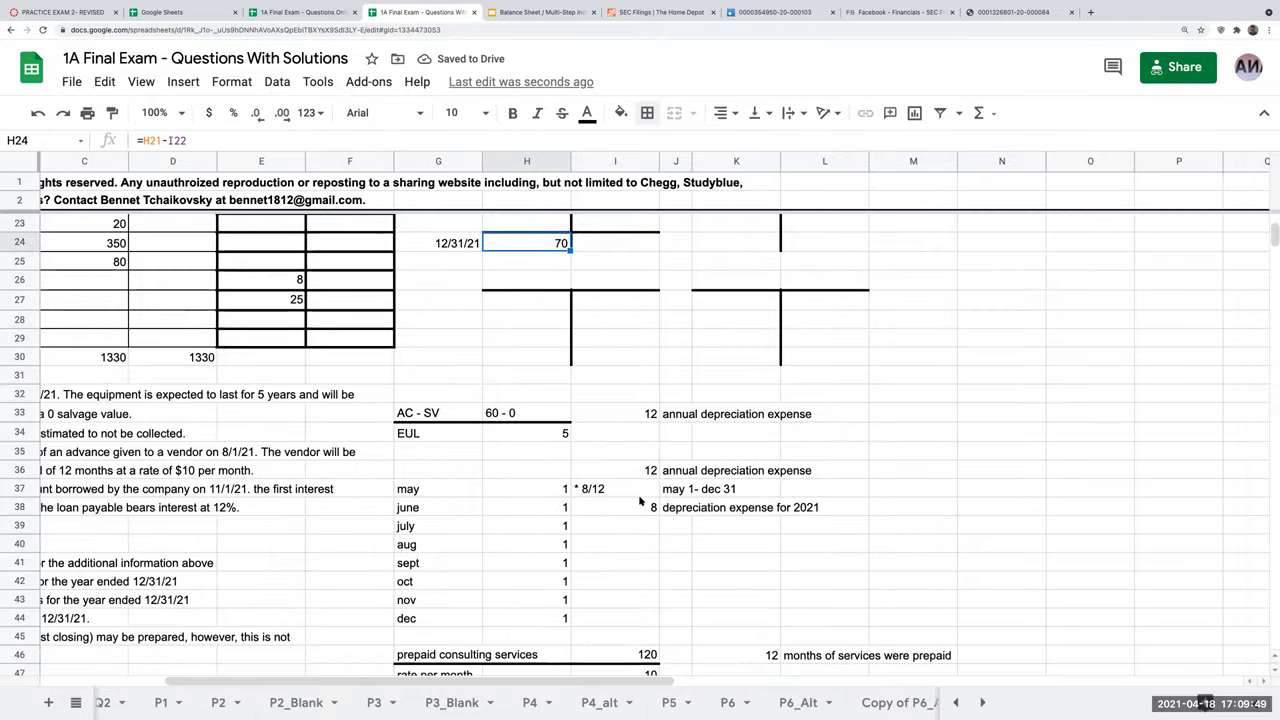
scroll(640, 500, "down", 4)
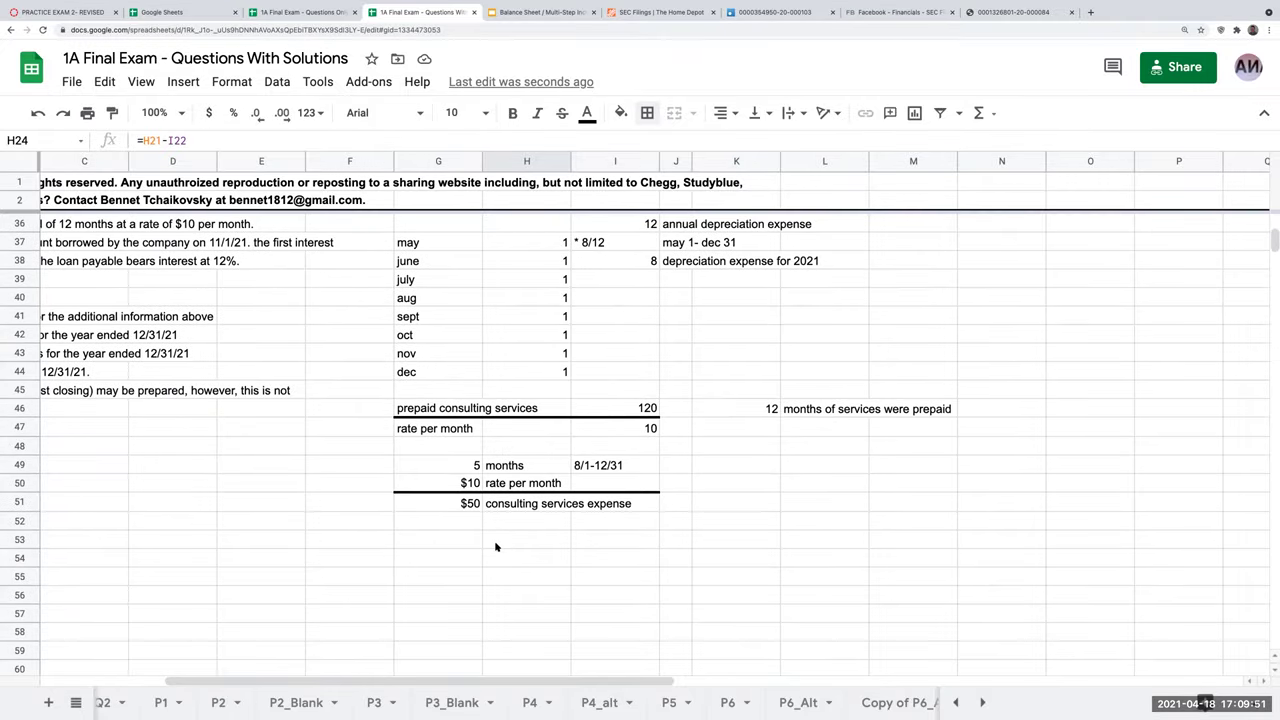
scroll(476, 544, "up", 9)
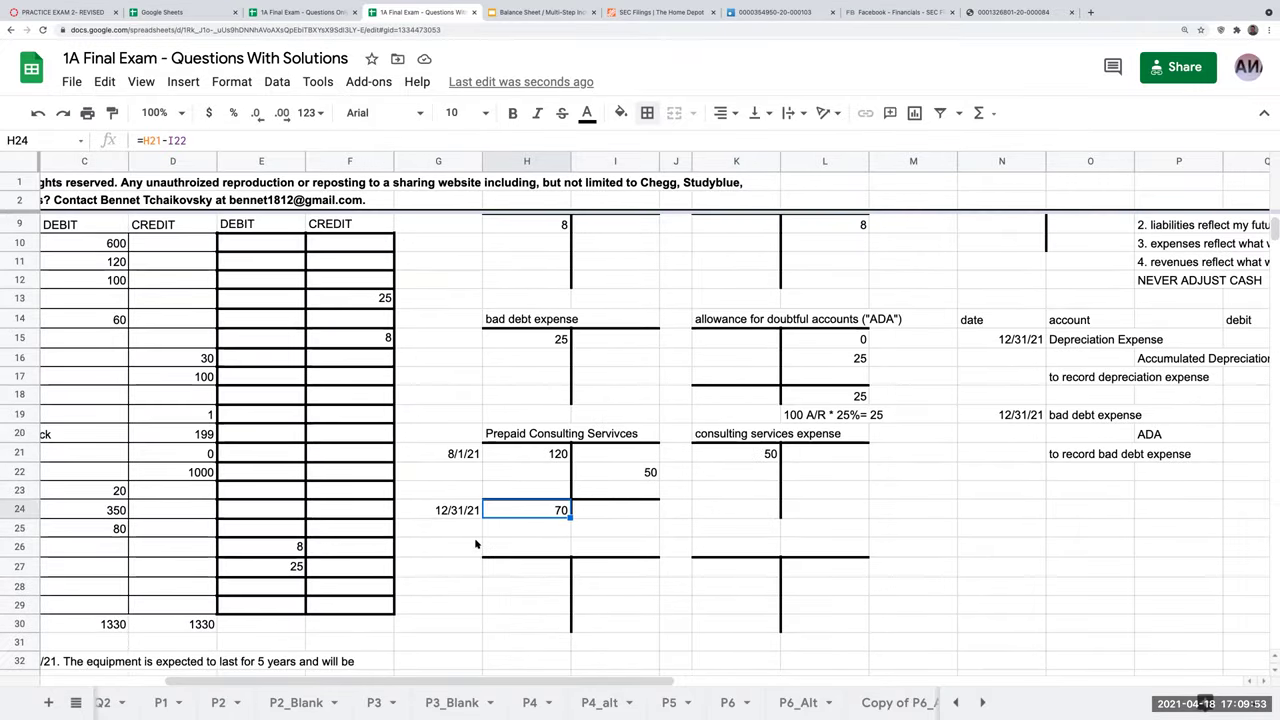
left_click(762, 455)
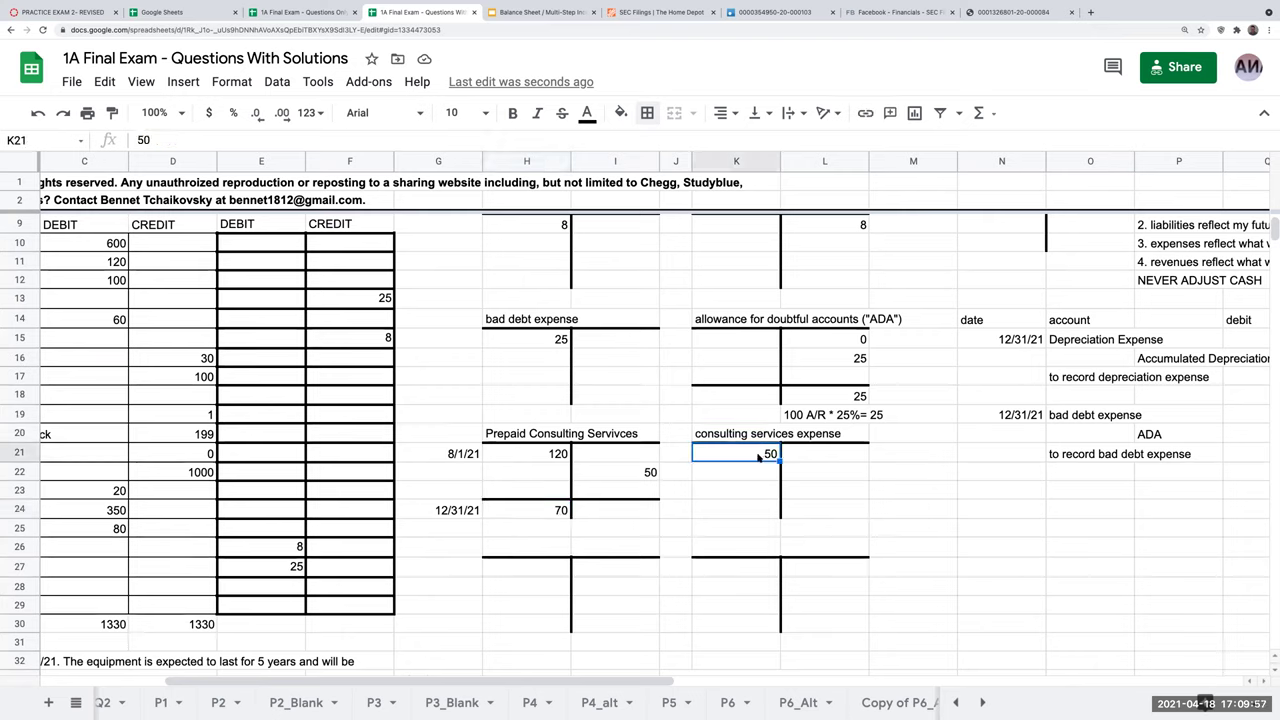
left_click(568, 511)
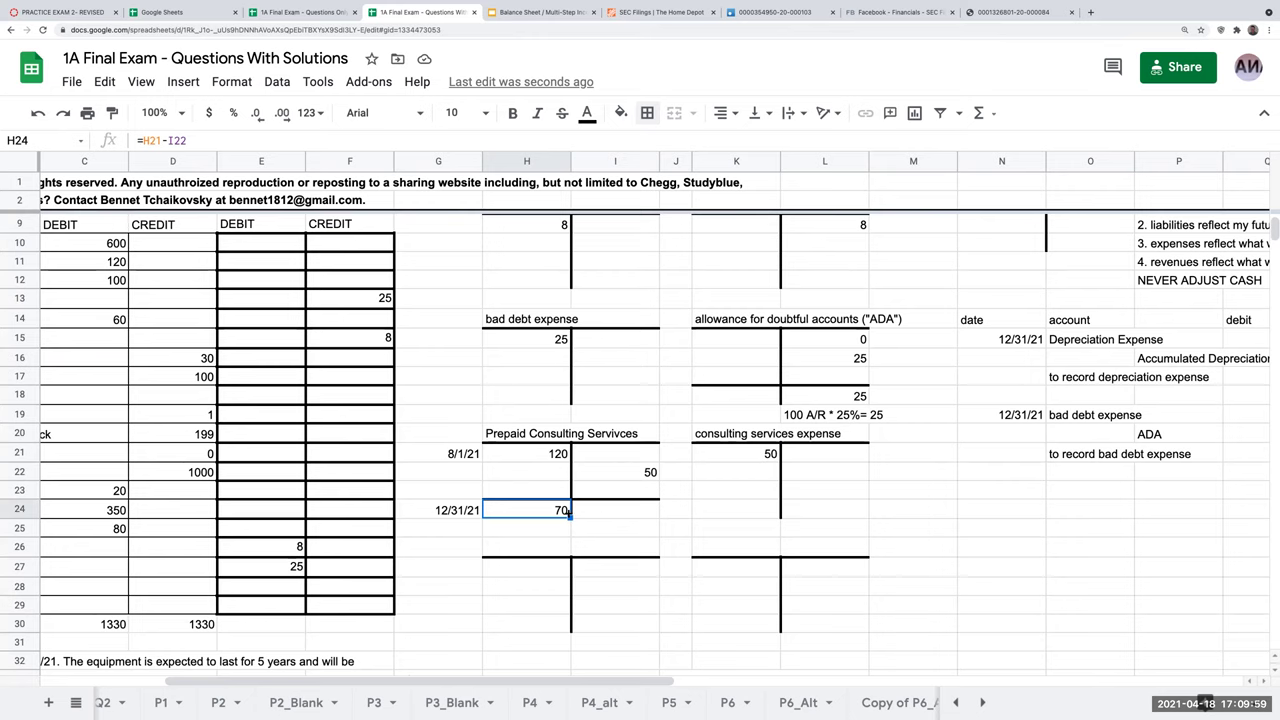
scroll(610, 528, "down", 9)
- Enter the 1/1/22-7/31/22 service period in I53 with a 'months' label in H53
left_click(522, 524)
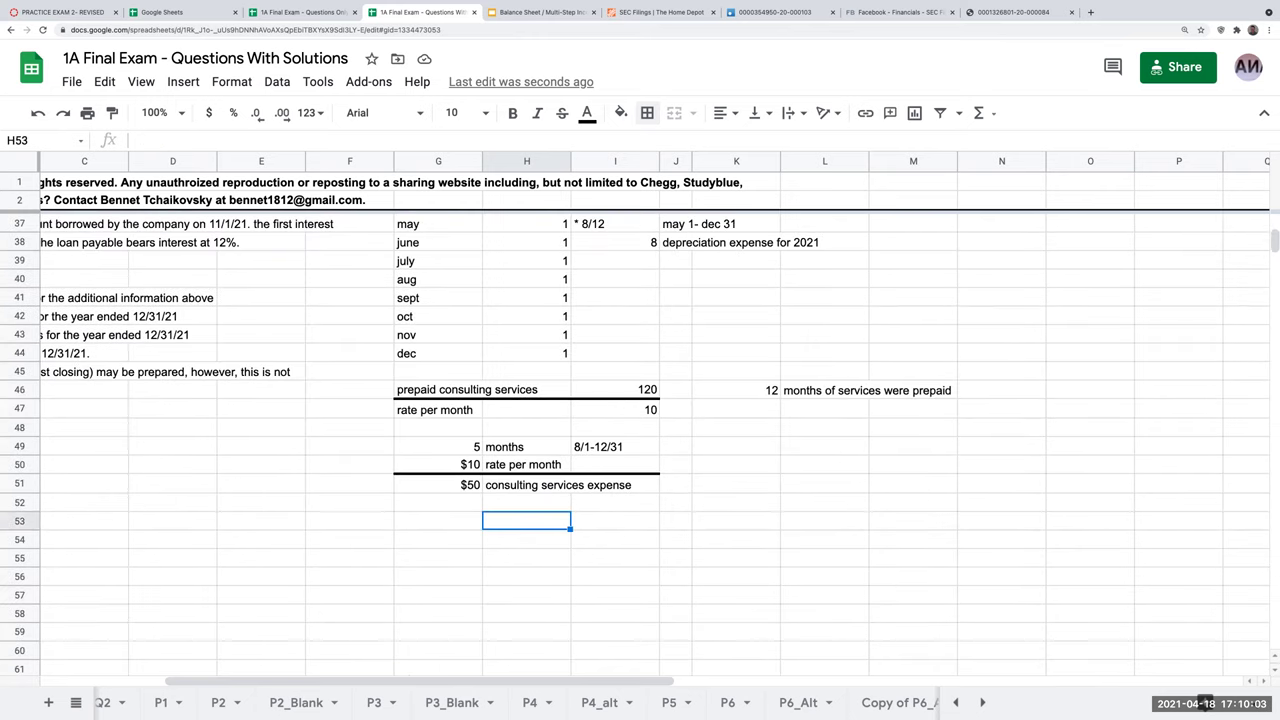
left_click(615, 520)
type("1")
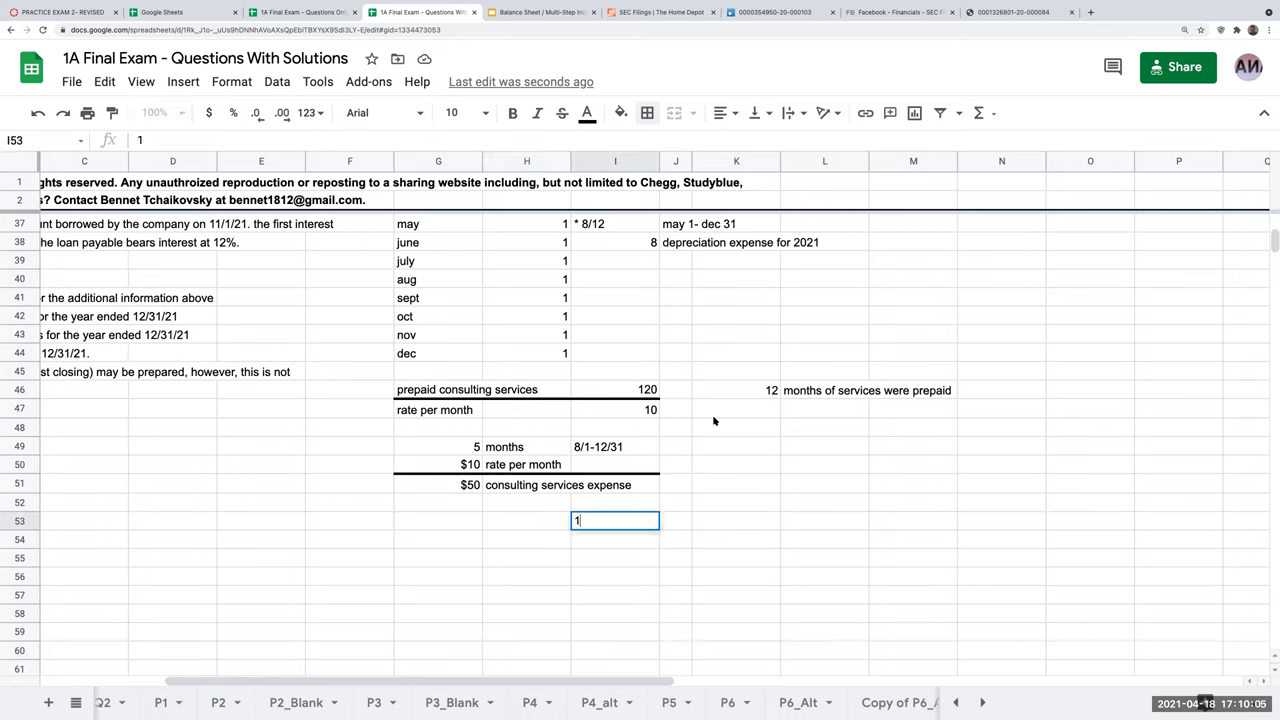
type("/1/22-7/31/22")
key("Return")
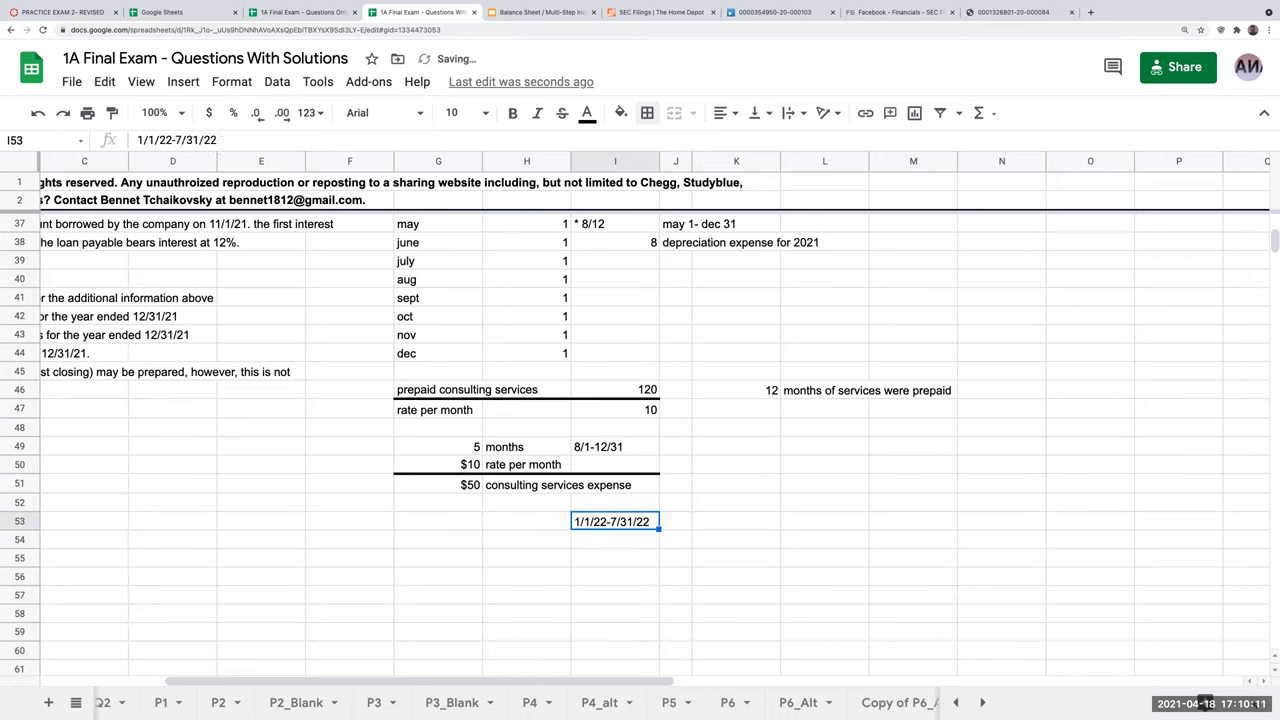
key("Left")
type("months")
key("Left")
- Enter 7 remaining months in G53
type("=12-")
key("Up")
key("Up")
key("Up")
key("Up")
key("Return")
key("Up")
type("7")
key("Return")
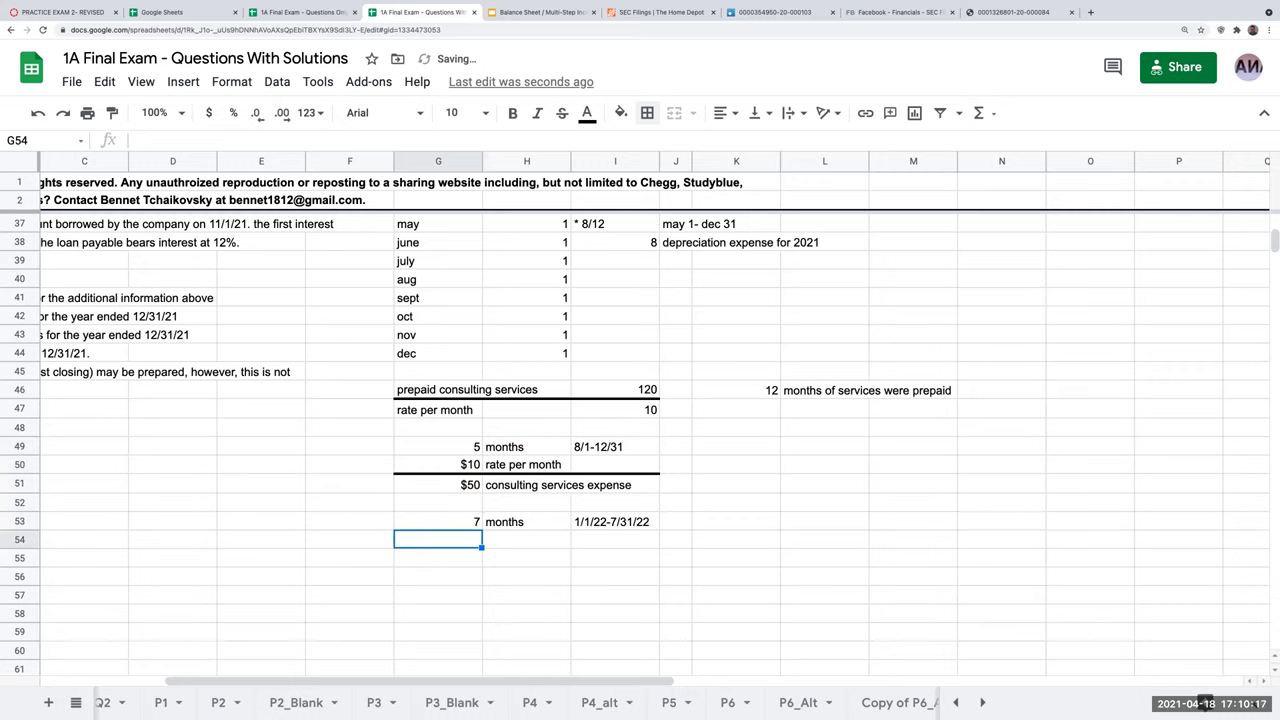
- Label H54 'rate per month' and link G54 to the $10 rate above
left_click(526, 540)
type("rate per month")
key("Return")
left_click(437, 539)
type("+")
key("Up")
key("Up")
key("Up")
key("Up")
key("Return")
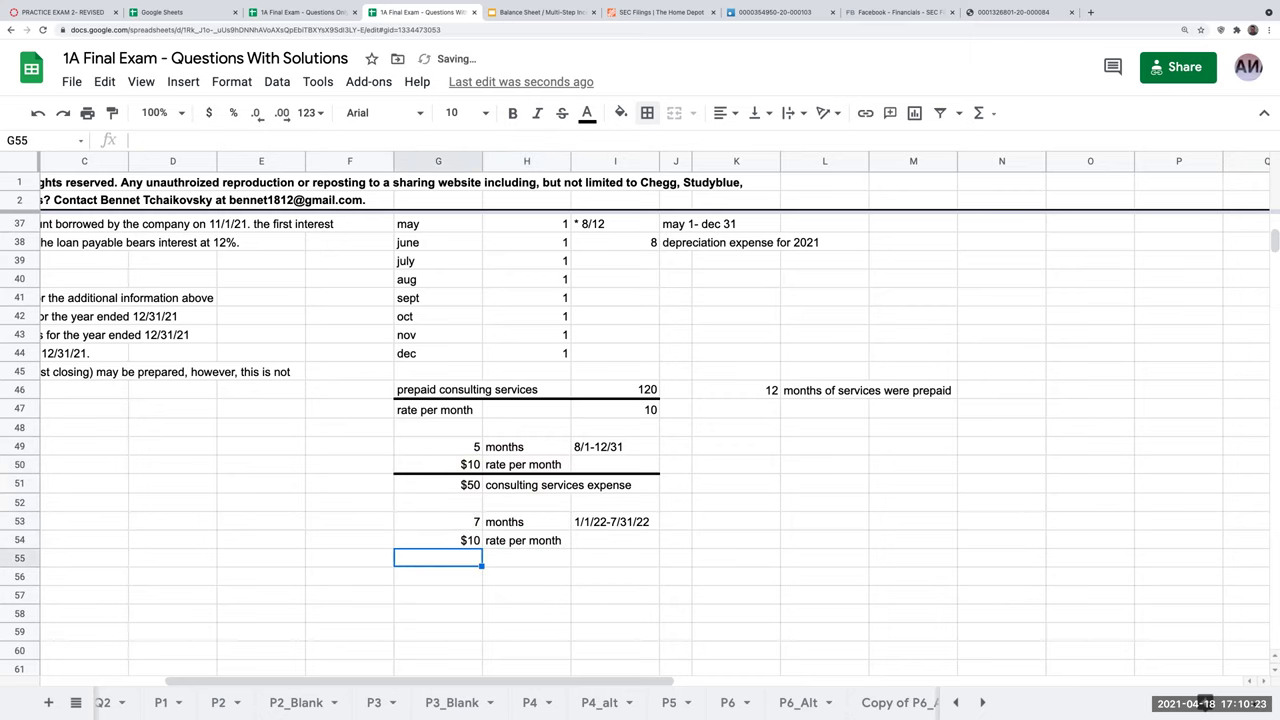
- Compute $70 in G55 as months times rate, labelled 'prepaid consulting services'
type("+")
key("Up")
key("Up")
type("*")
key("Up")
key("Tab")
type("prepaid consulting services")
key("Return")
key("Up")
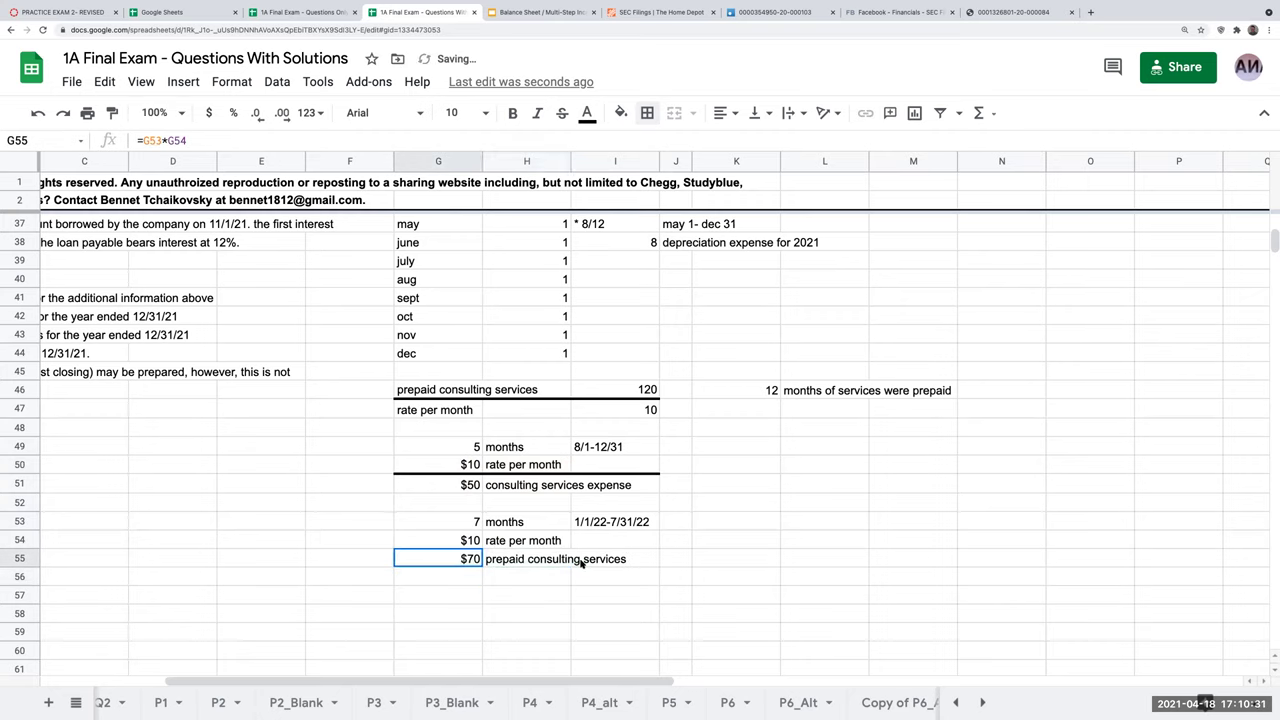
- Add a top border across G55:I55 and confirm the T-account's 70 balance matches
left_click(615, 560, "shift")
left_click(647, 112)
left_click(678, 172)
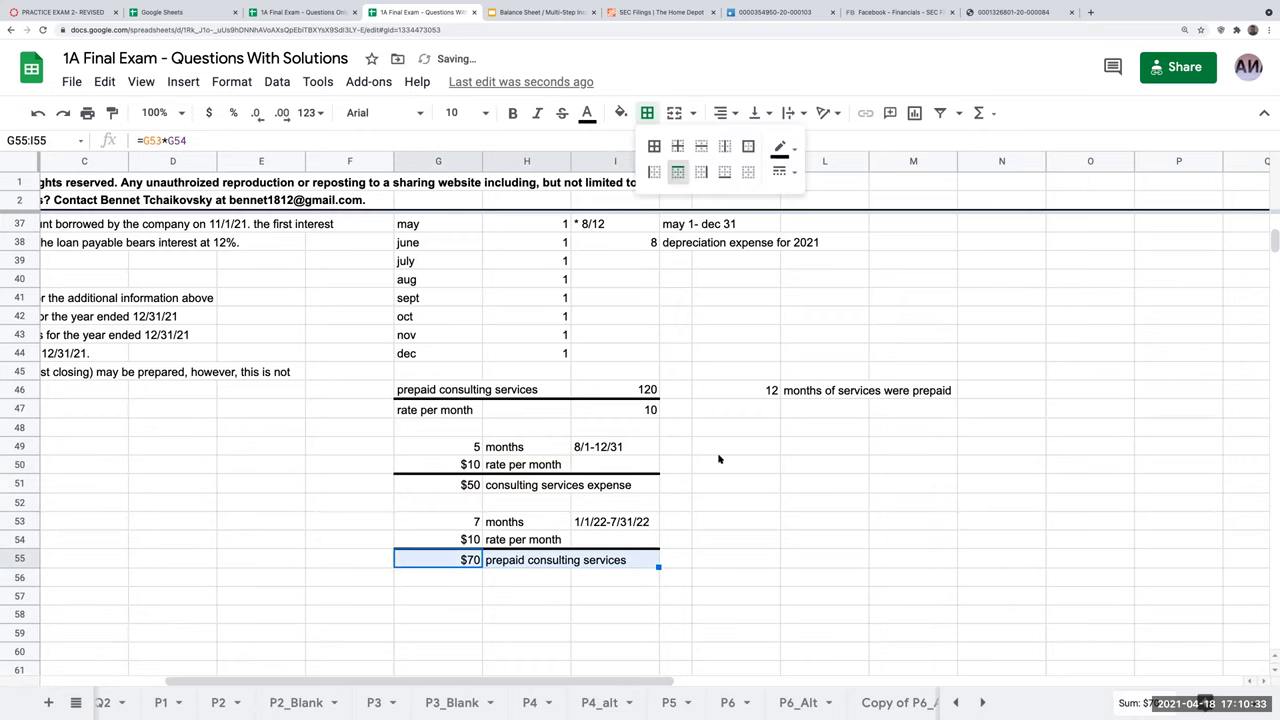
scroll(718, 459, "up", 10)
left_click(552, 504)
left_click(552, 491)
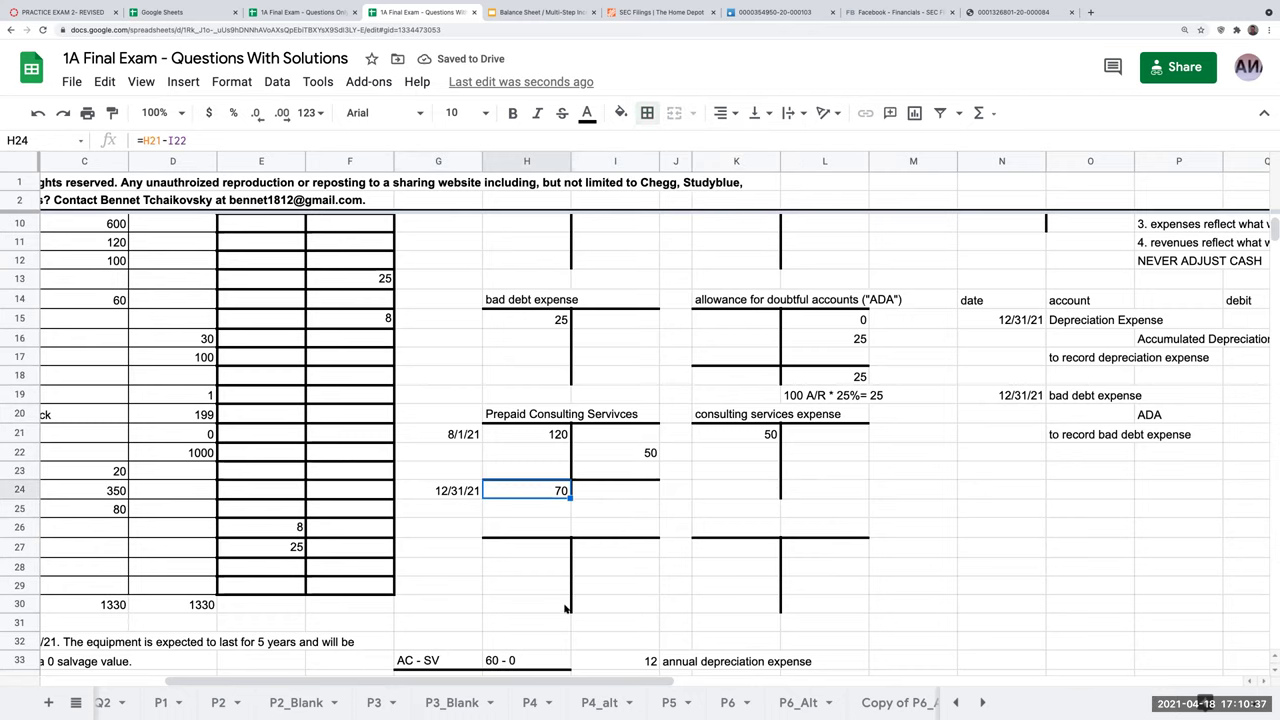
- After reviewing existing adjustments, link E11's prepaid consulting adjusted debit to the T-account's 70
left_click_drag(546, 686, 489, 686)
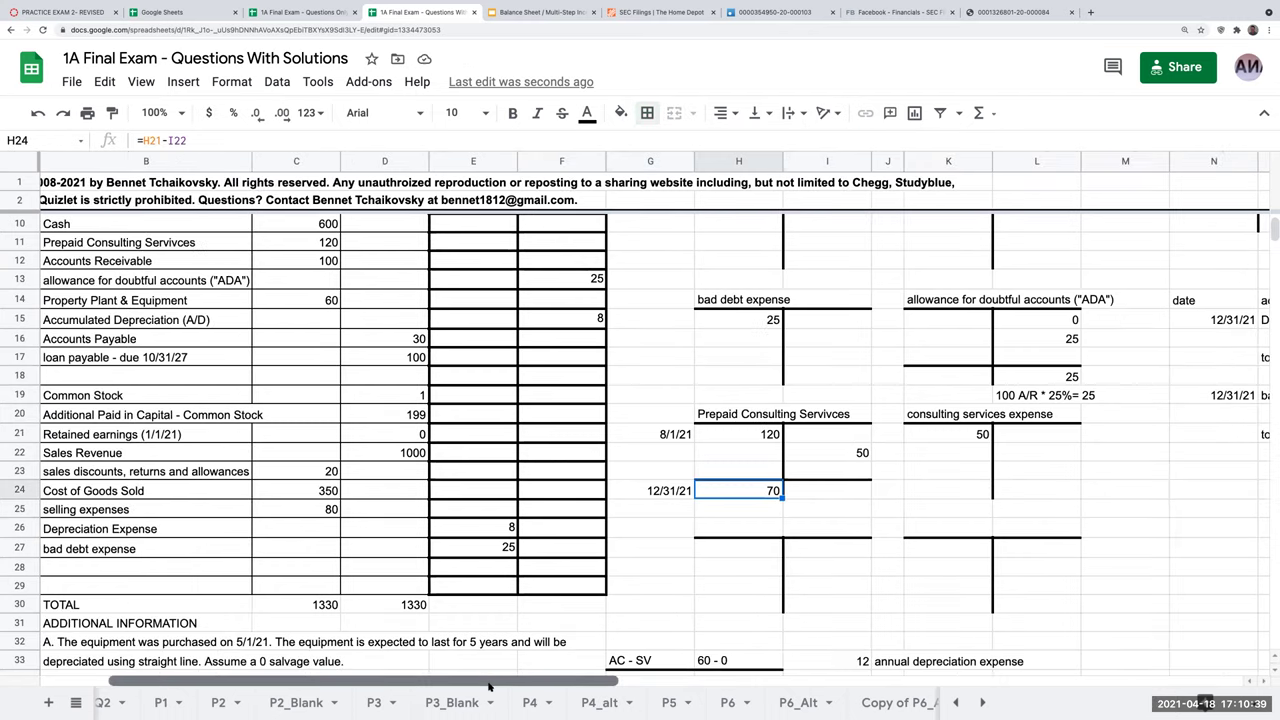
scroll(490, 398, "up", 2)
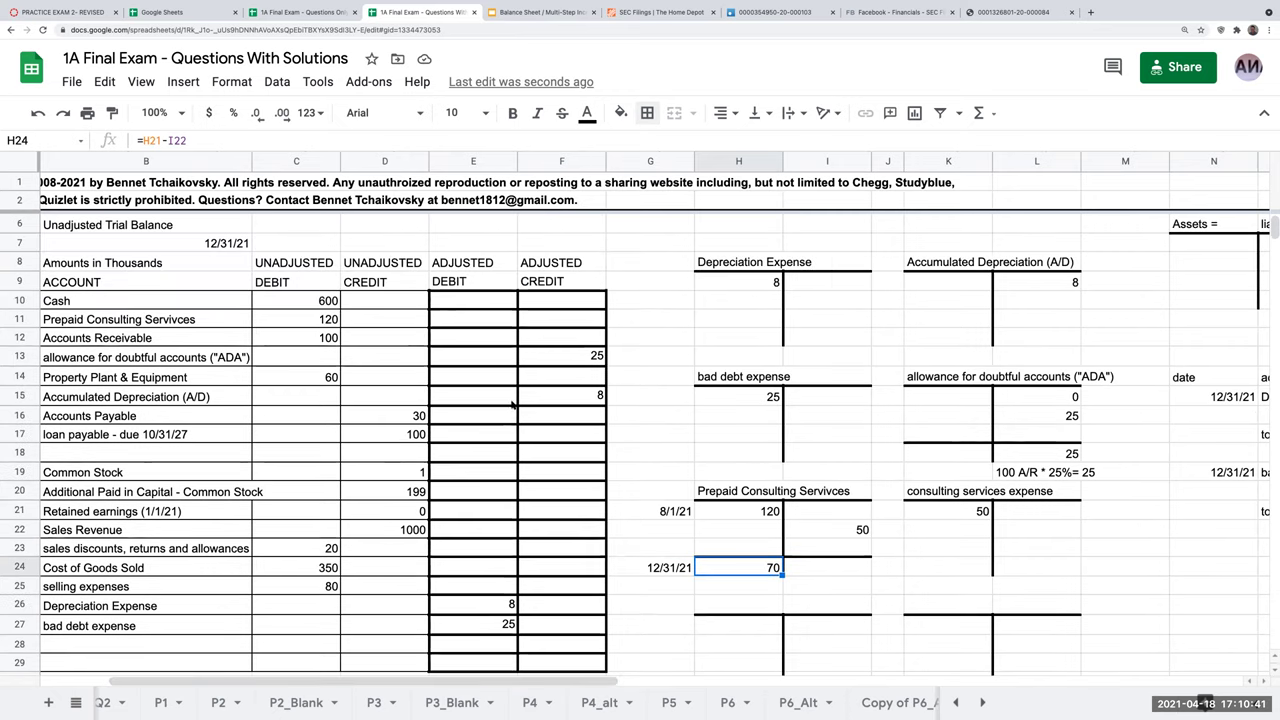
left_click(500, 606)
left_click(497, 626)
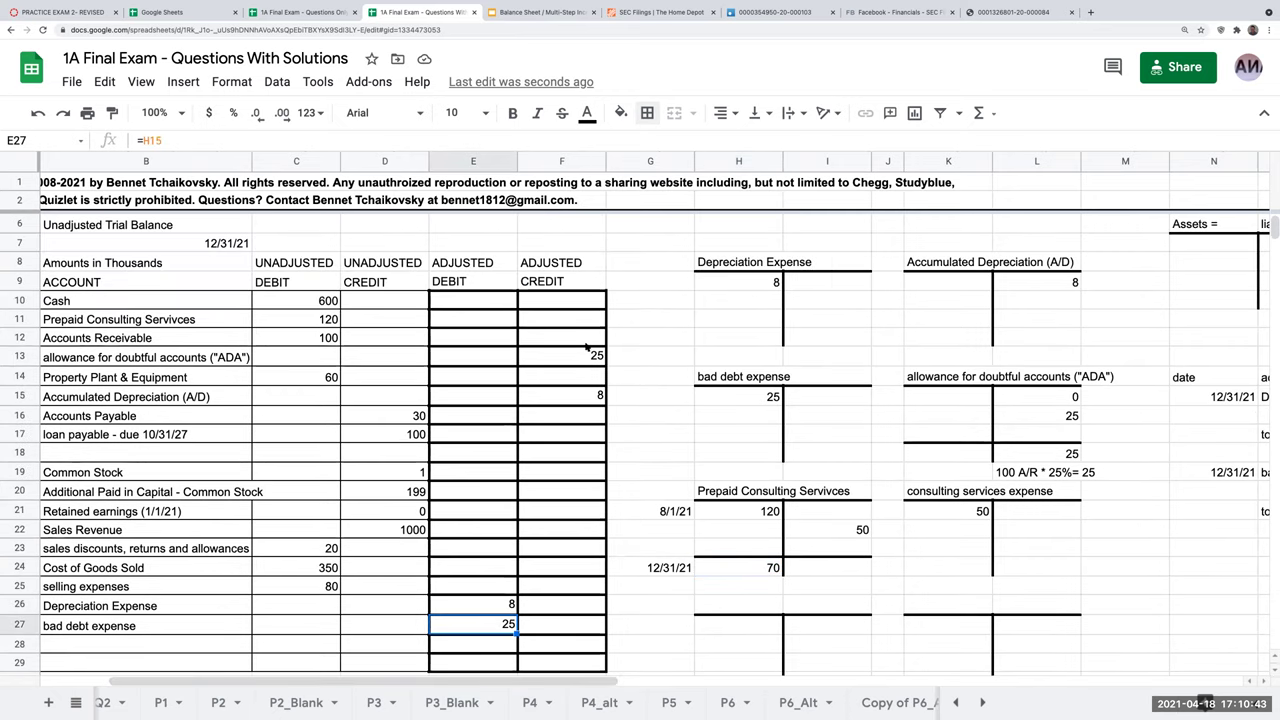
left_click(590, 362)
left_click(586, 394)
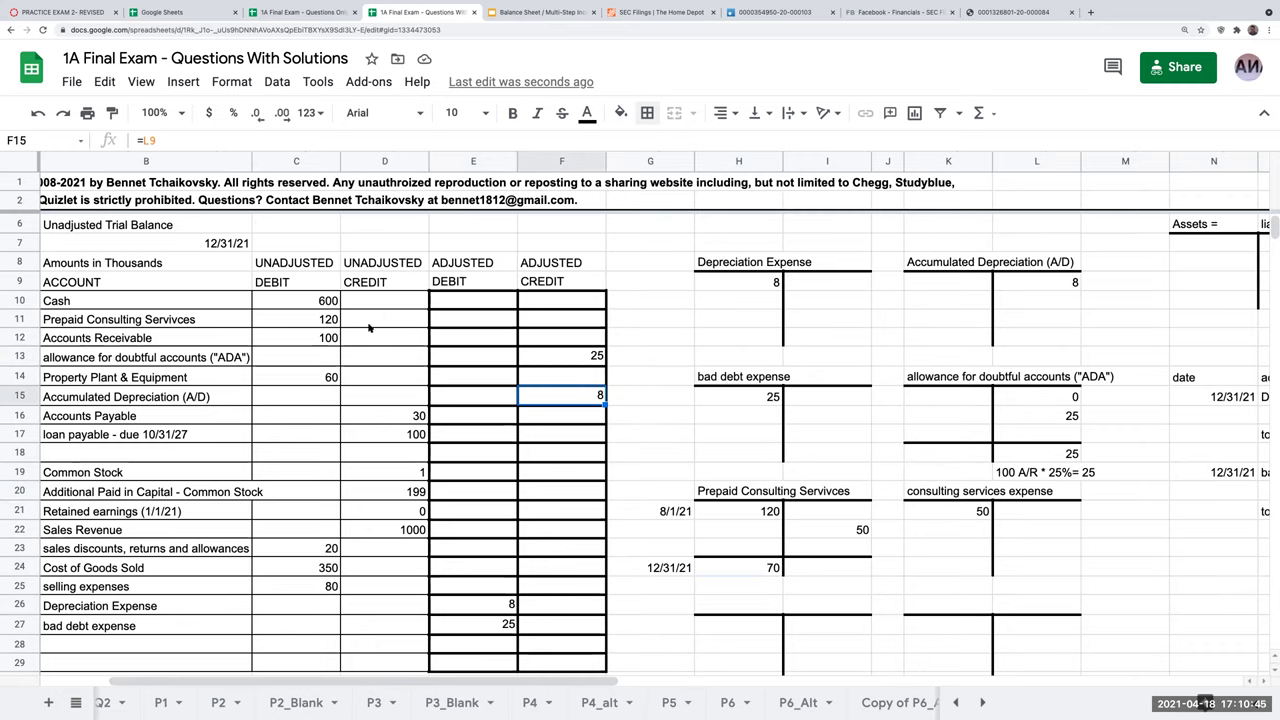
left_click(333, 322)
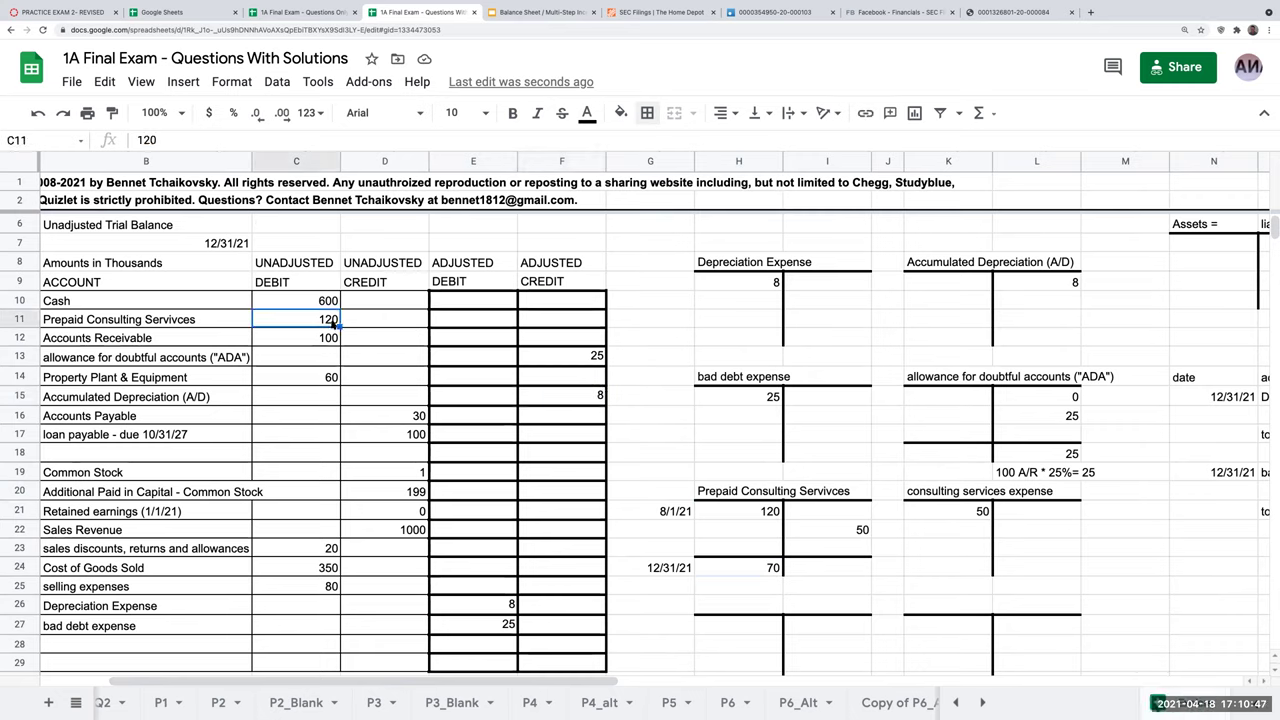
left_click(464, 320)
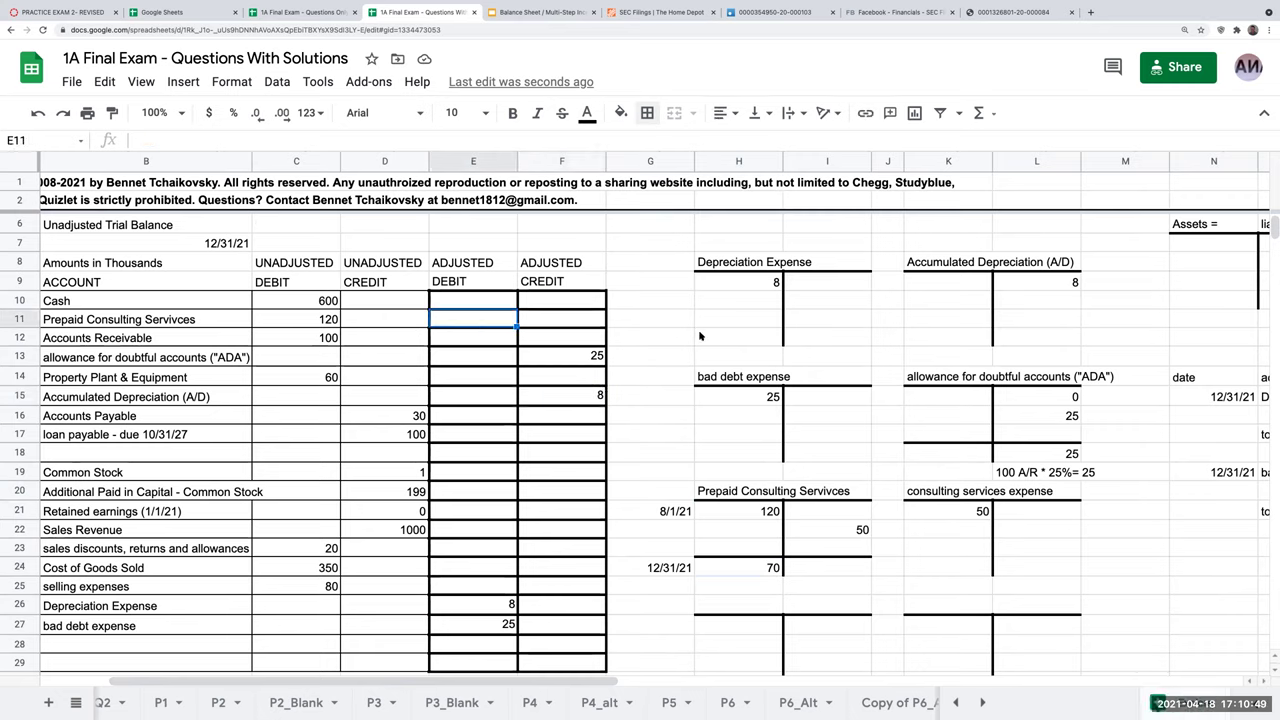
type("+")
left_click(760, 568)
key("Return")
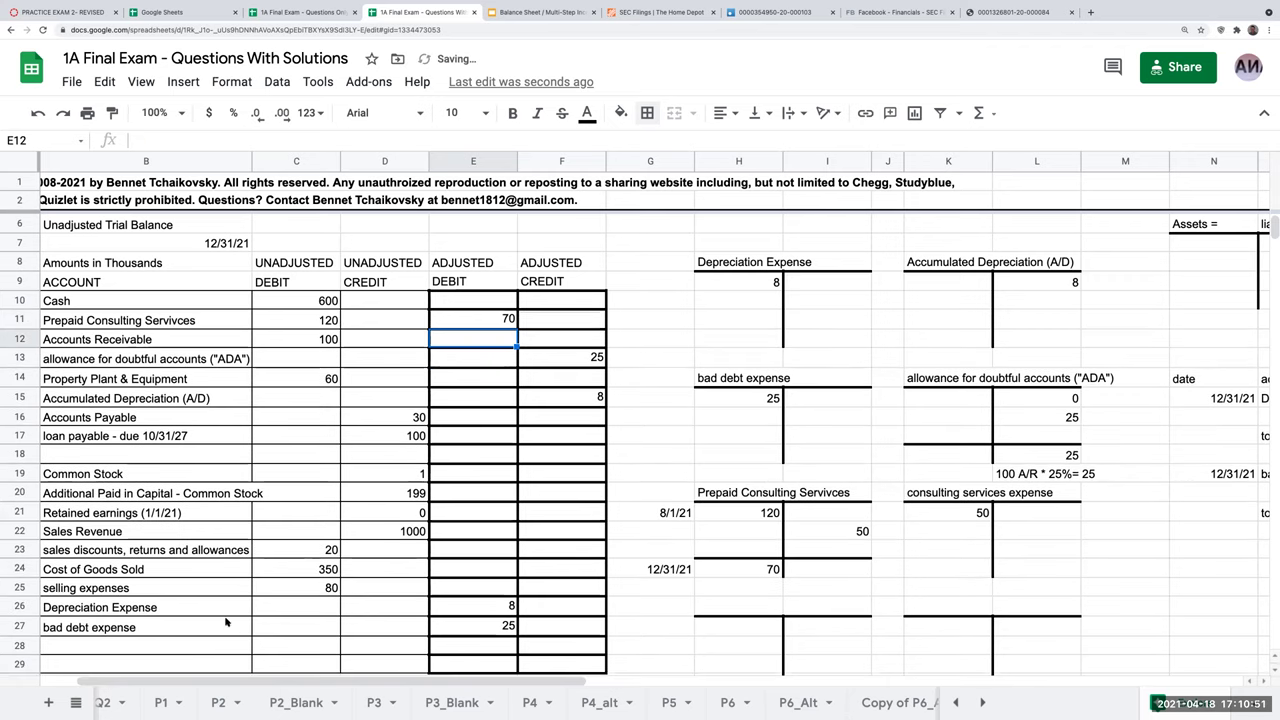
- Add a consulting services expense row in B28 with a 50 adjusted debit in E28
left_click(155, 648)
type("=")
left_click(970, 492)
key("Return")
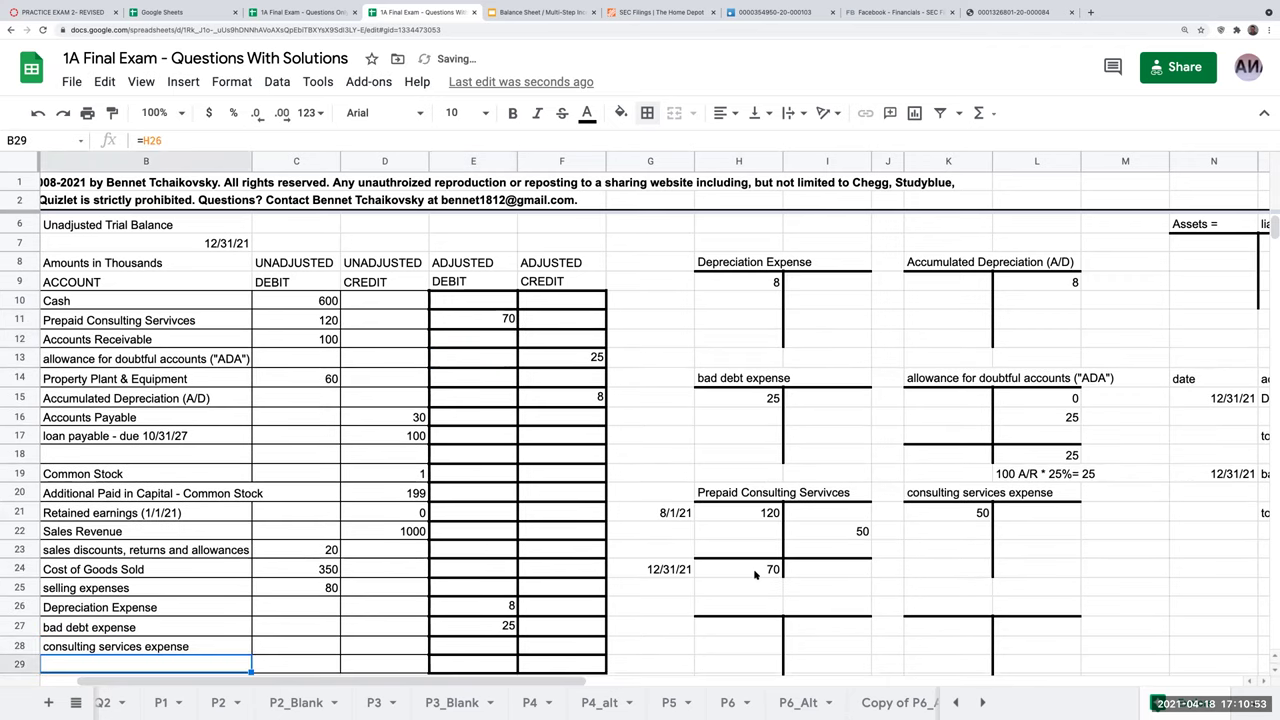
left_click(495, 640)
type("+")
left_click(962, 518)
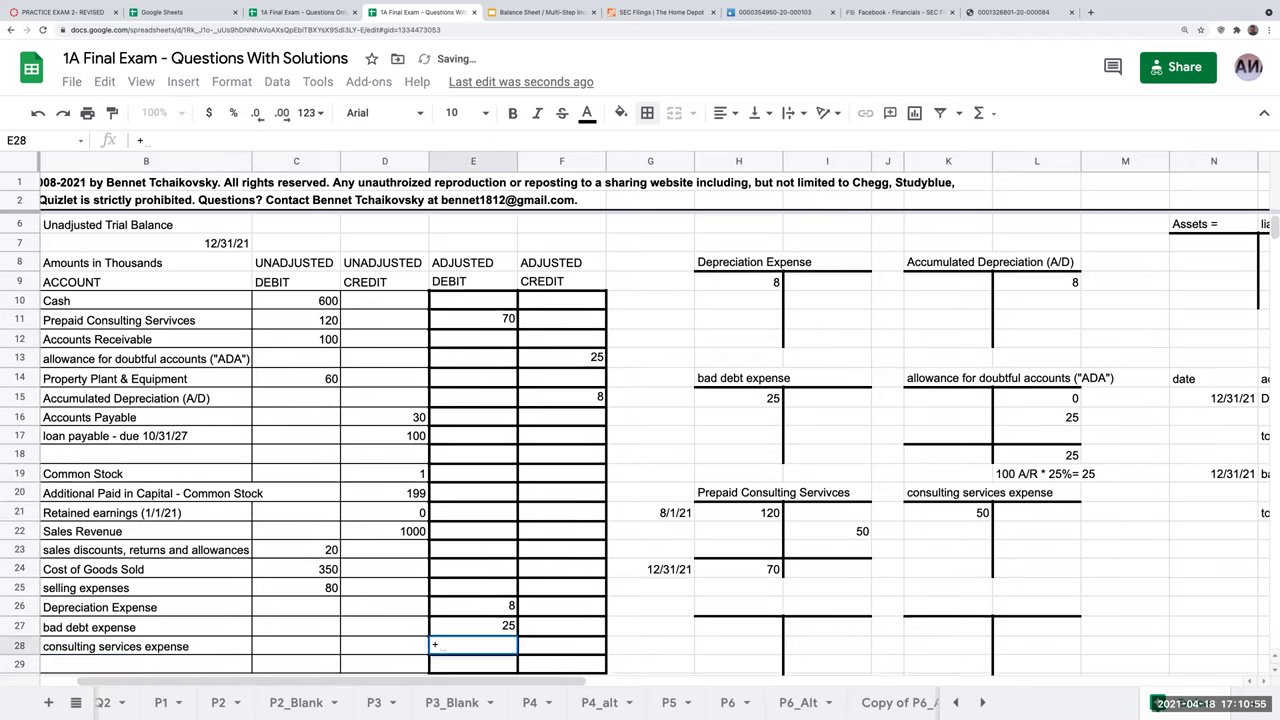
key("Return")
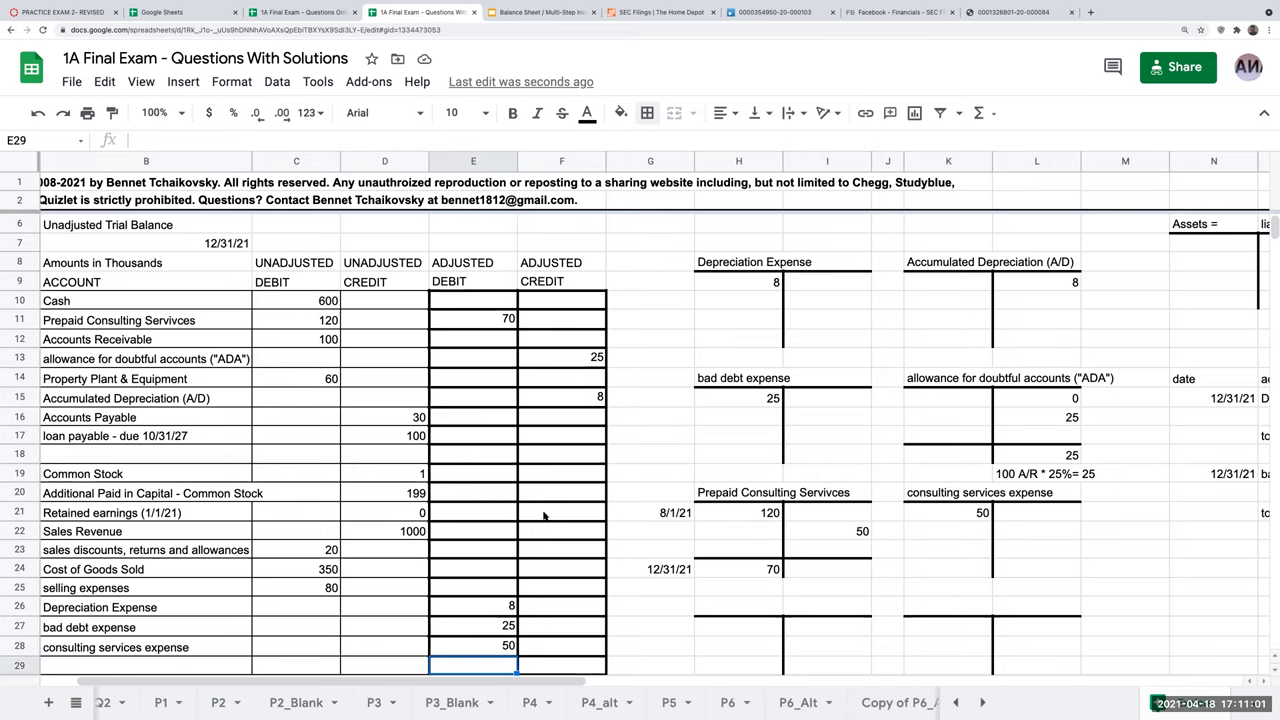
scroll(543, 516, "down", 5)
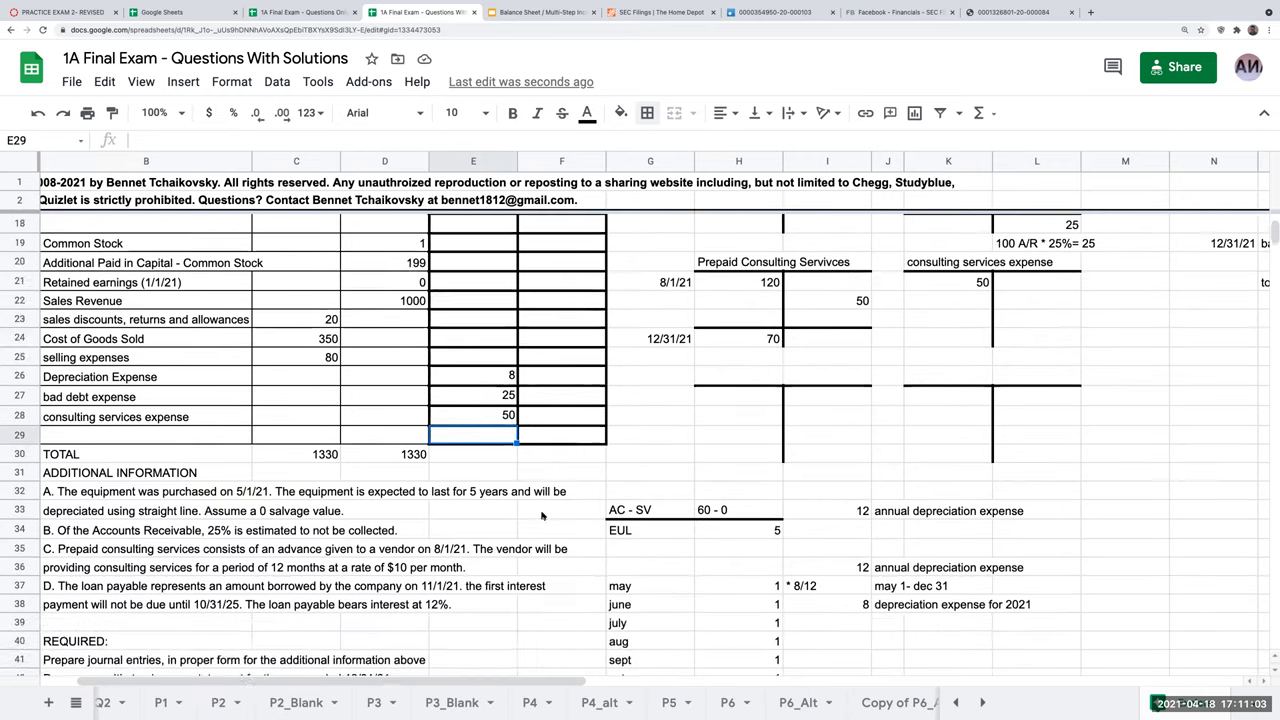
scroll(543, 516, "down", 1)
left_click(103, 514)
left_click(100, 530)
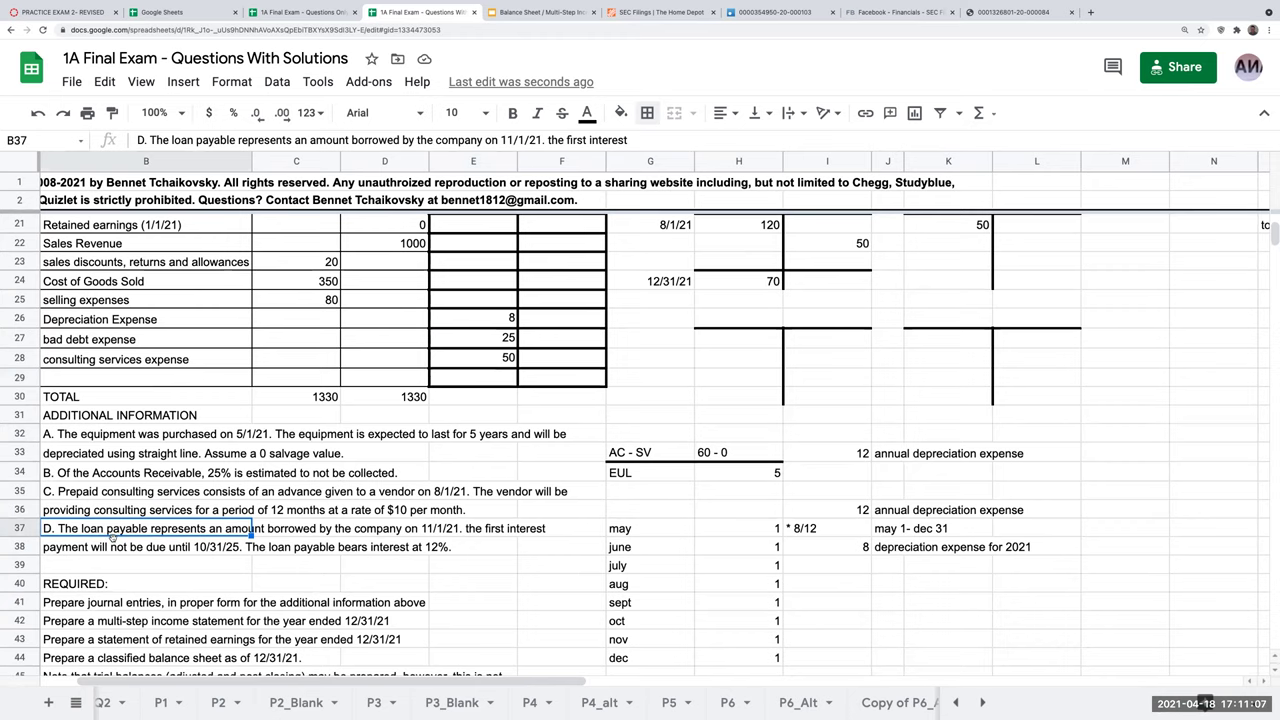
scroll(112, 538, "up", 7)
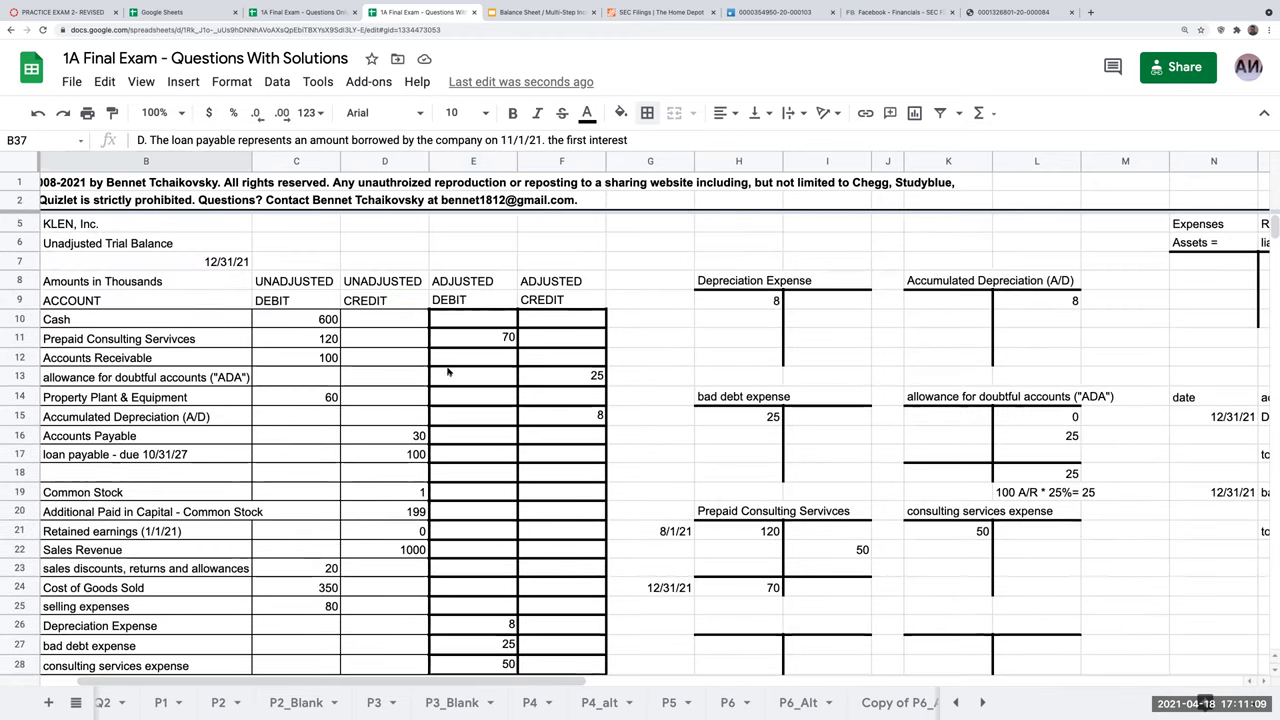
left_click(491, 340)
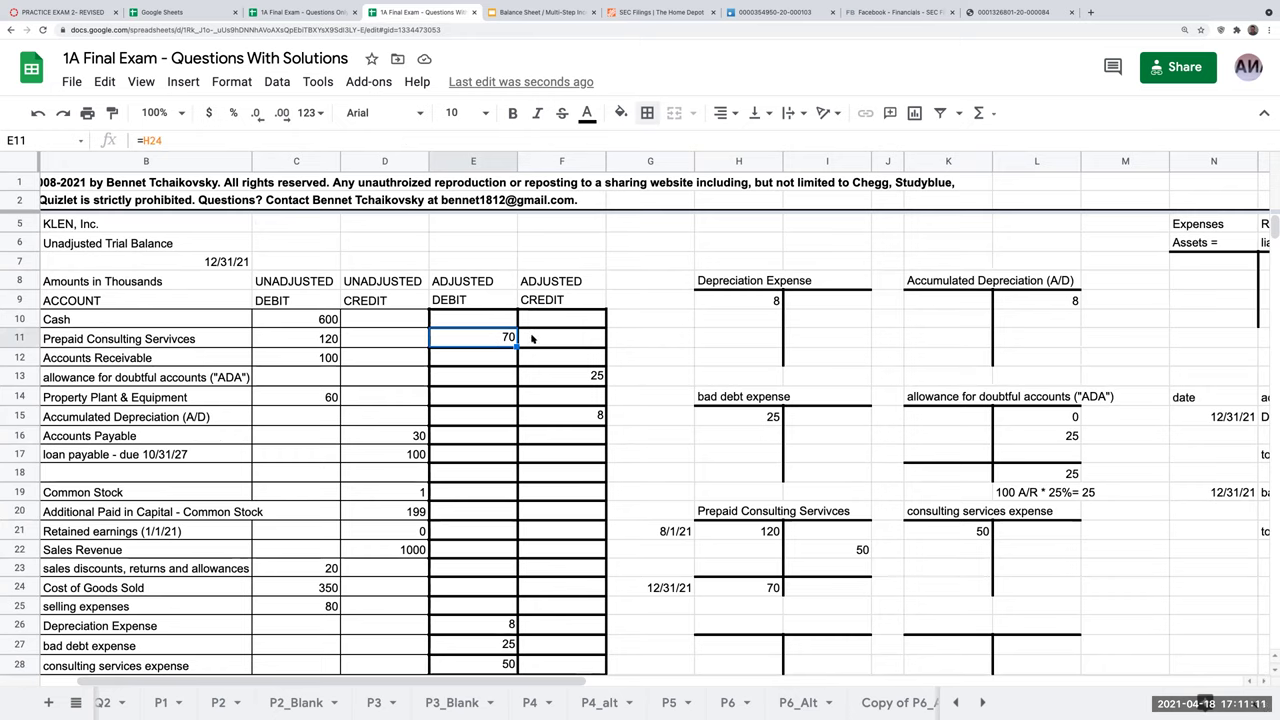
key("Delete")
key("Right")
type("50")
key("Right")
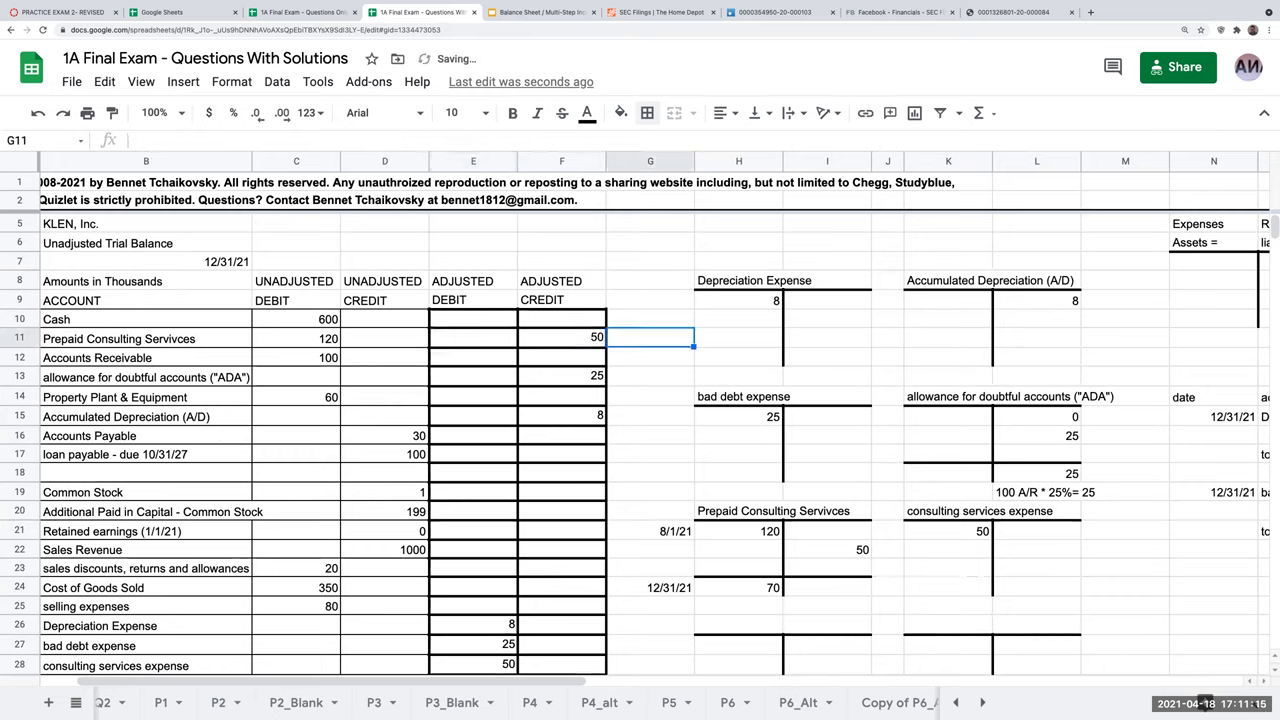
type("+")
key("Left")
key("Left")
key("Left")
key("Left")
type("-")
key("Left")
key("Return")
key("Up")
key("Delete")
key("Left")
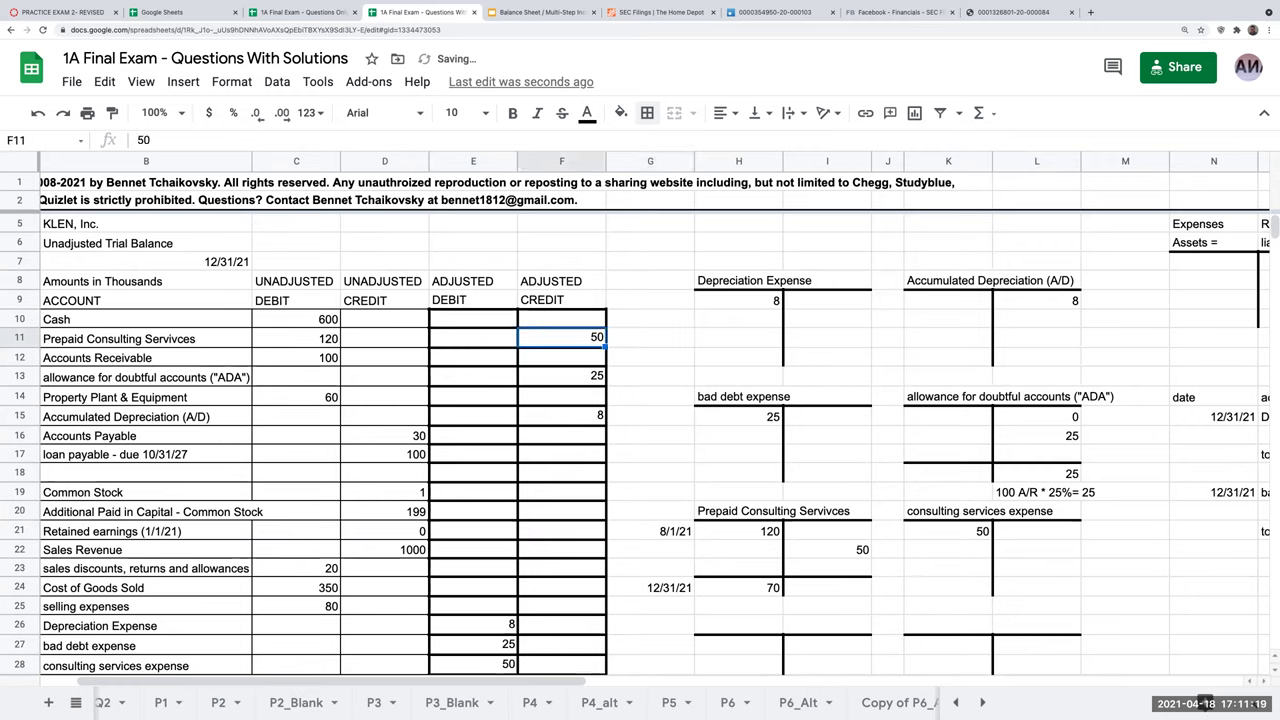
key("Delete")
key("Left")
type("70")
key("Return")
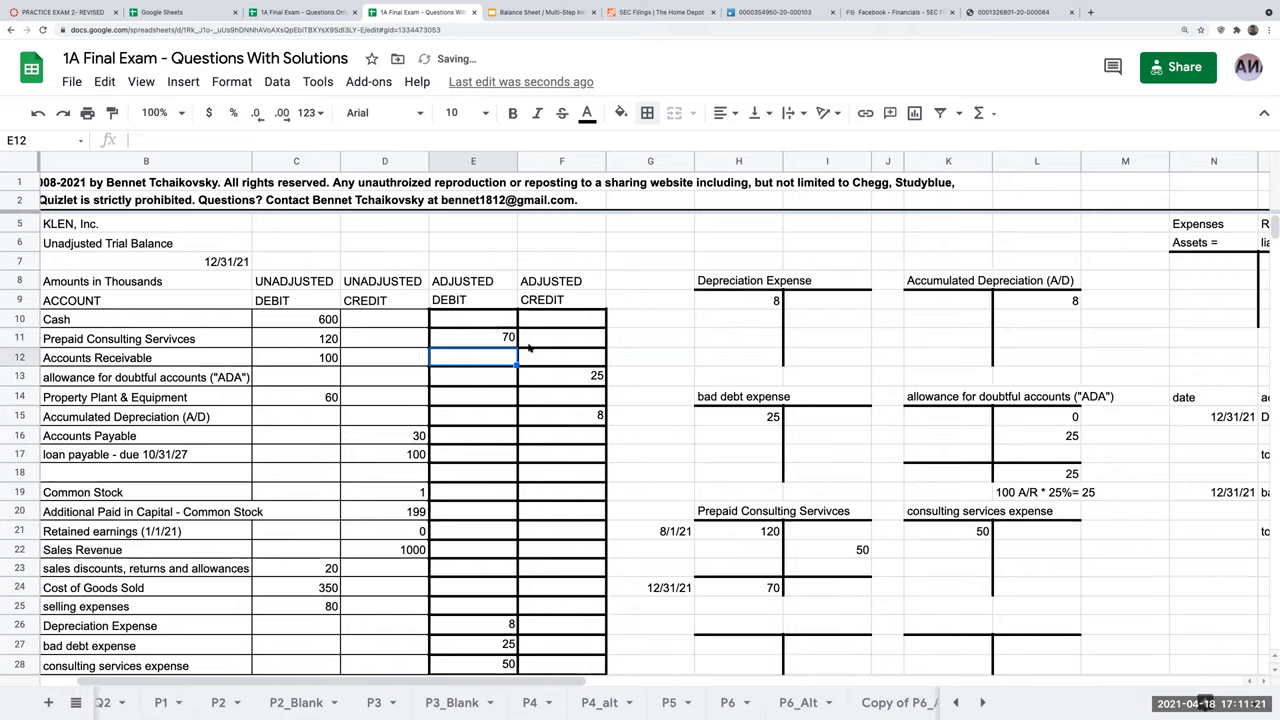
scroll(471, 469, "down", 5)
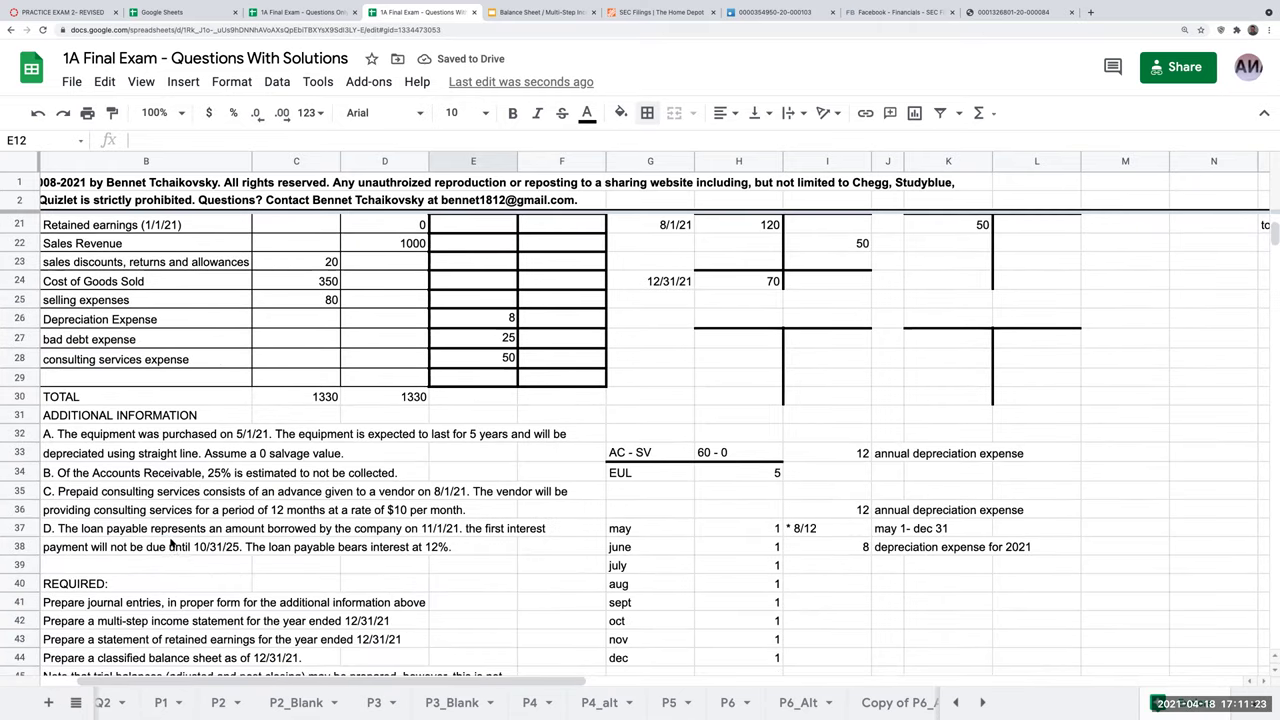
left_click(172, 544)
scroll(390, 364, "up", 1)
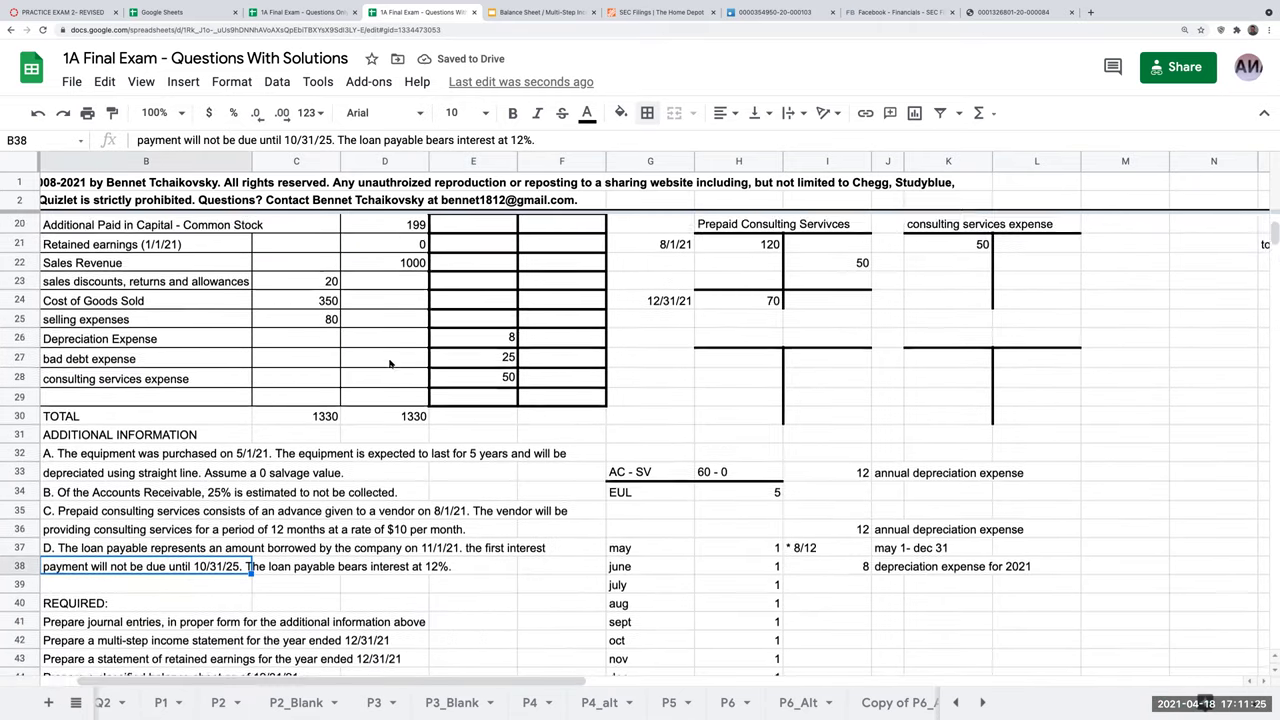
scroll(390, 364, "up", 2)
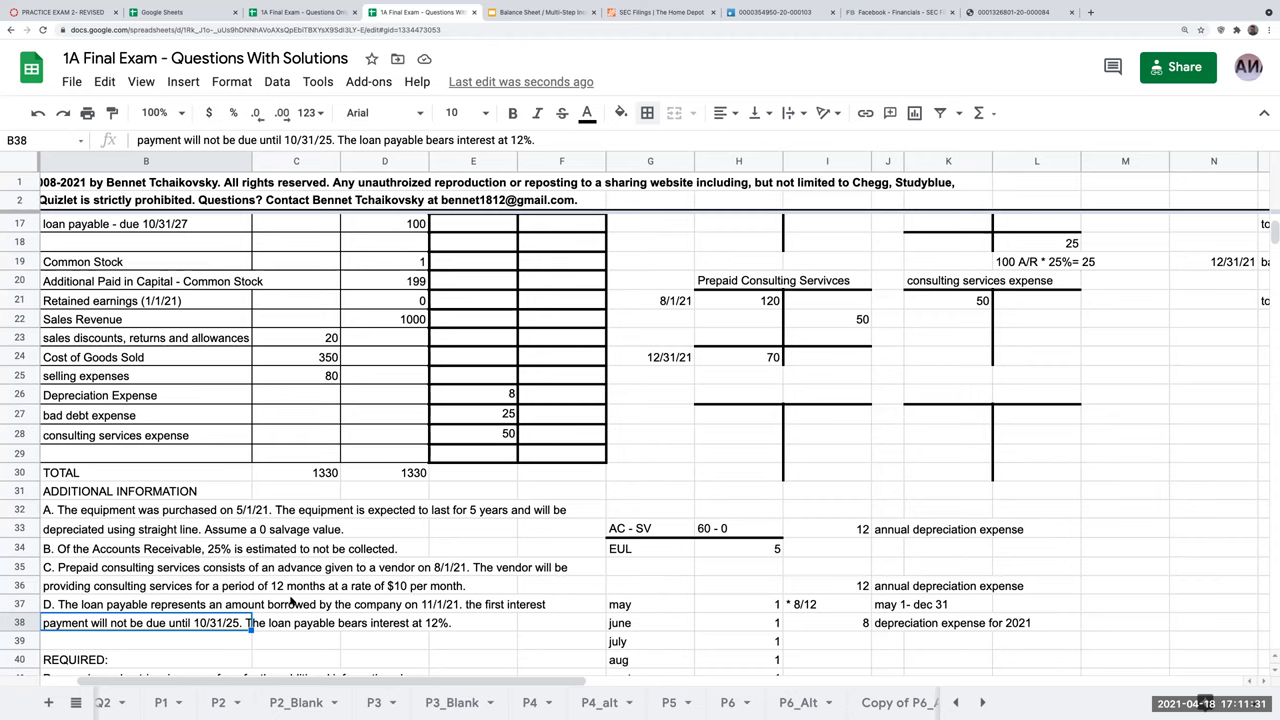
scroll(290, 603, "down", 2)
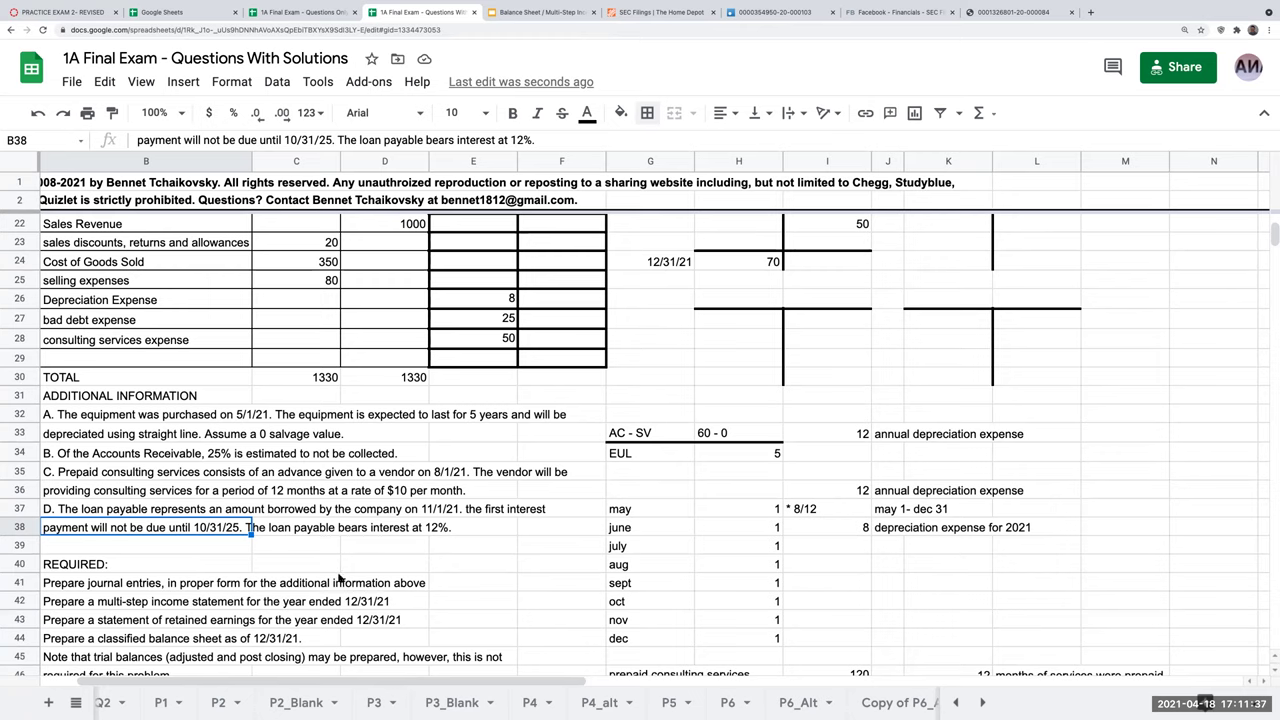
scroll(331, 569, "up", 6)
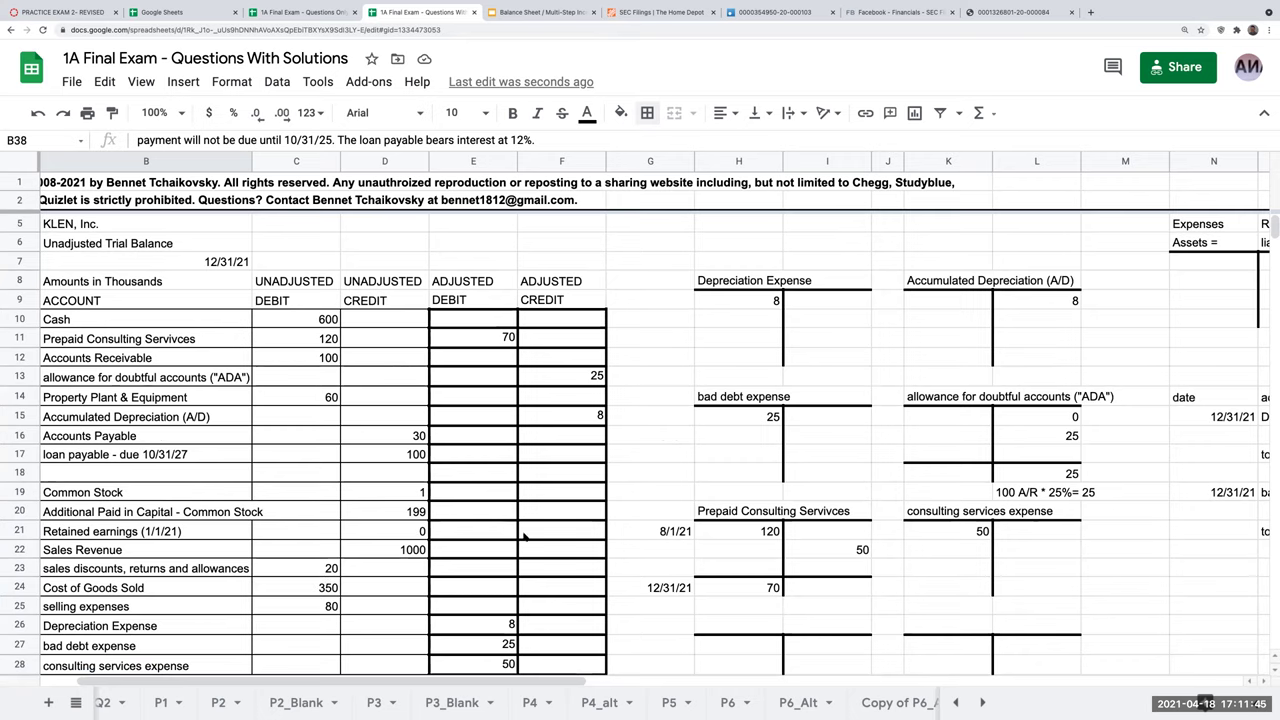
scroll(524, 537, "down", 5)
left_click(752, 437)
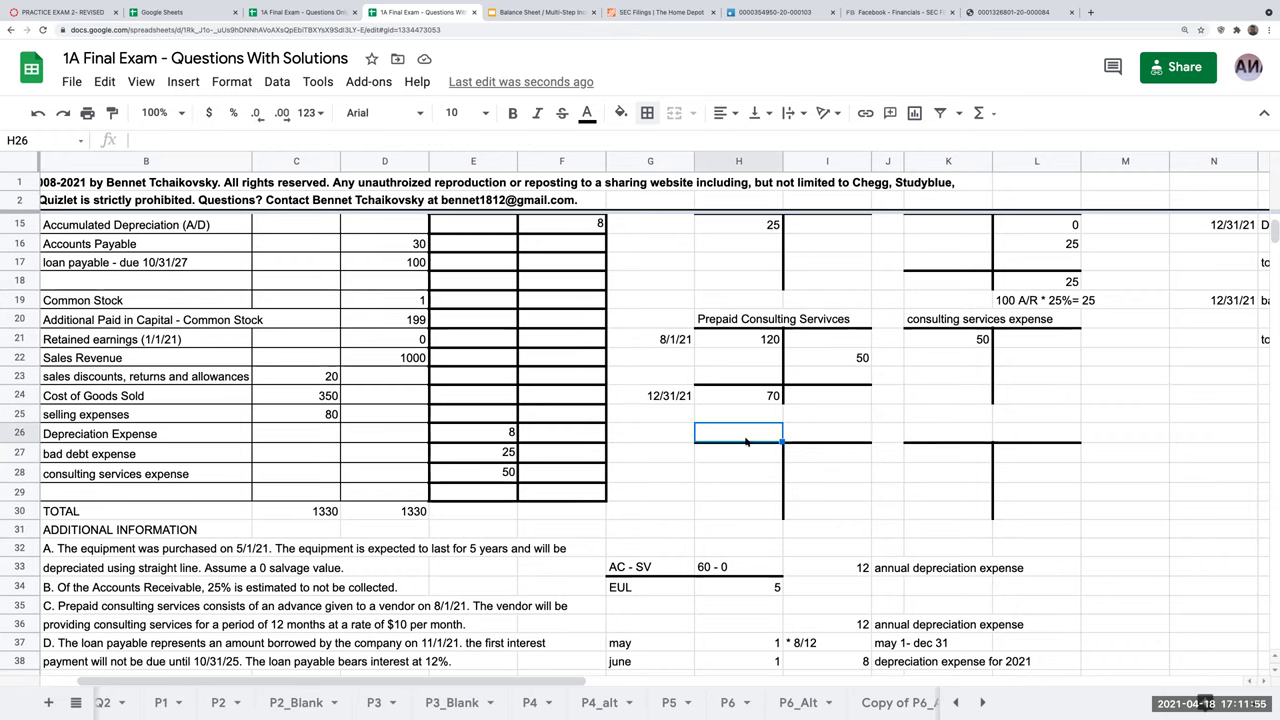
- Title the two new T-accounts 'interest expense' in H26 and 'interest payable' in K26
type("interest expense")
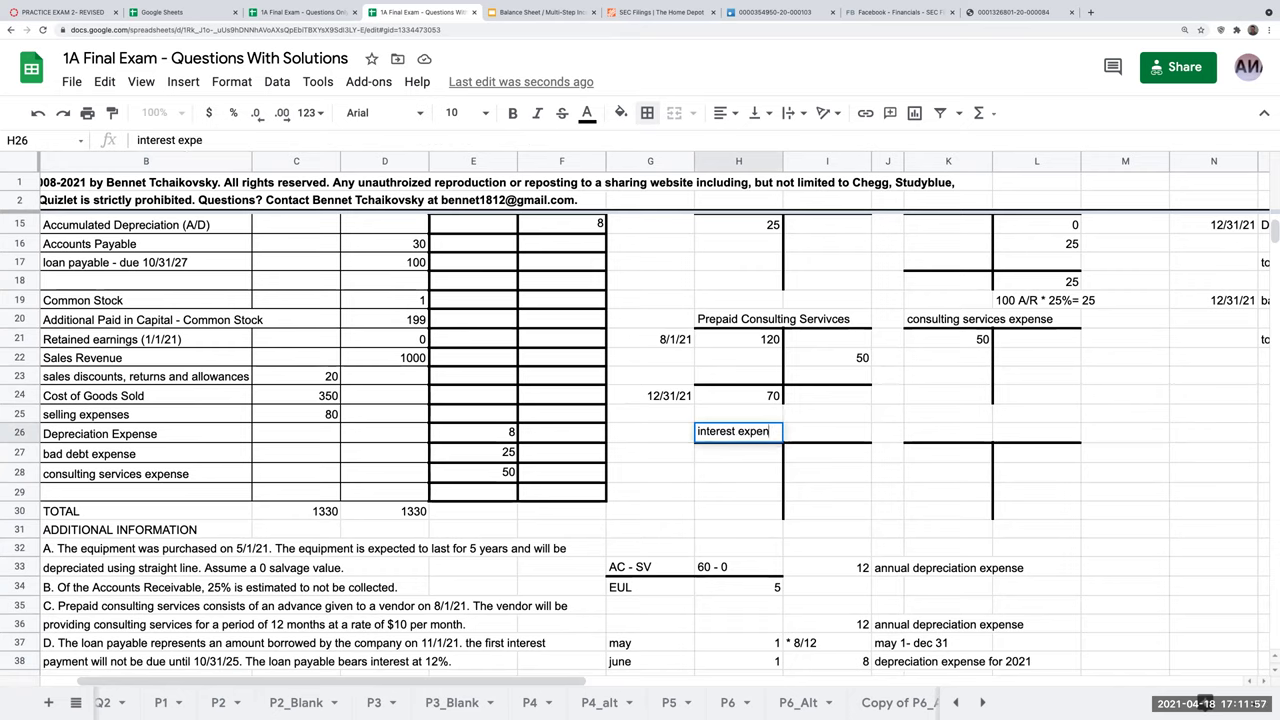
key("Return")
key("Right")
key("Right")
key("Right")
key("Up")
type("ingterest")
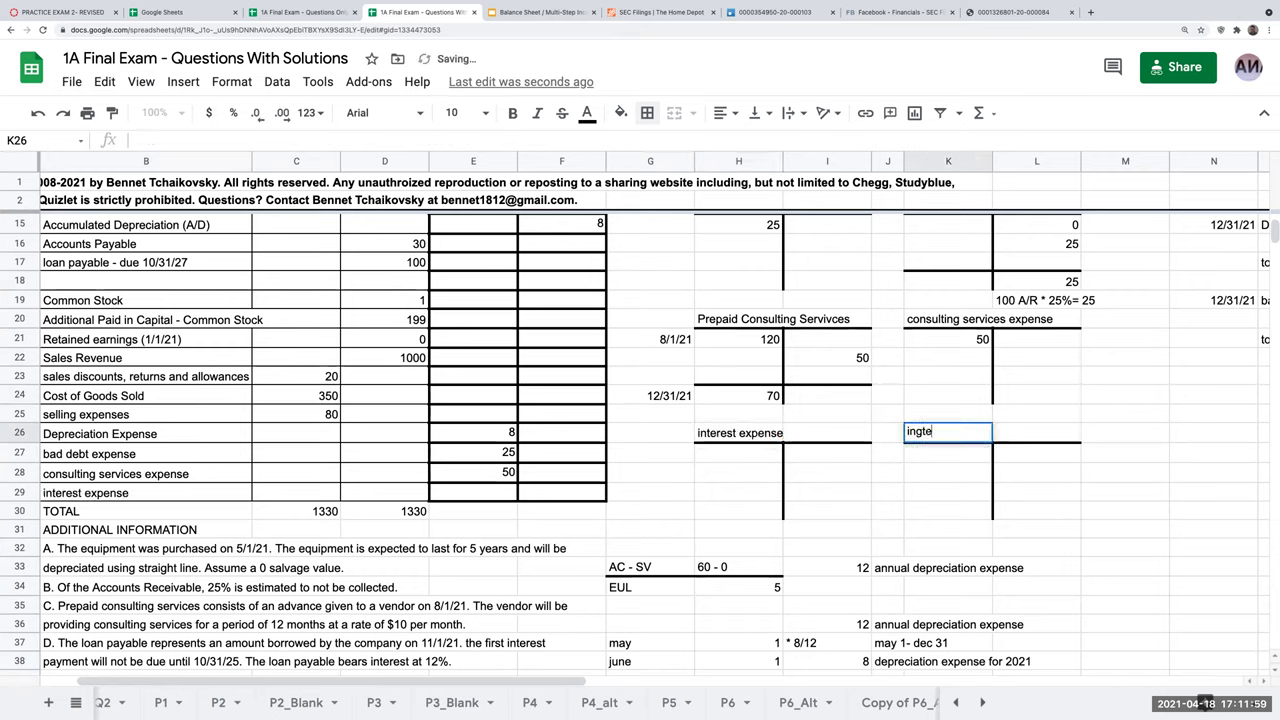
key("BackSpace")
key("BackSpace")
key("BackSpace")
key("BackSpace")
key("BackSpace")
key("BackSpace")
key("BackSpace")
type("tere")
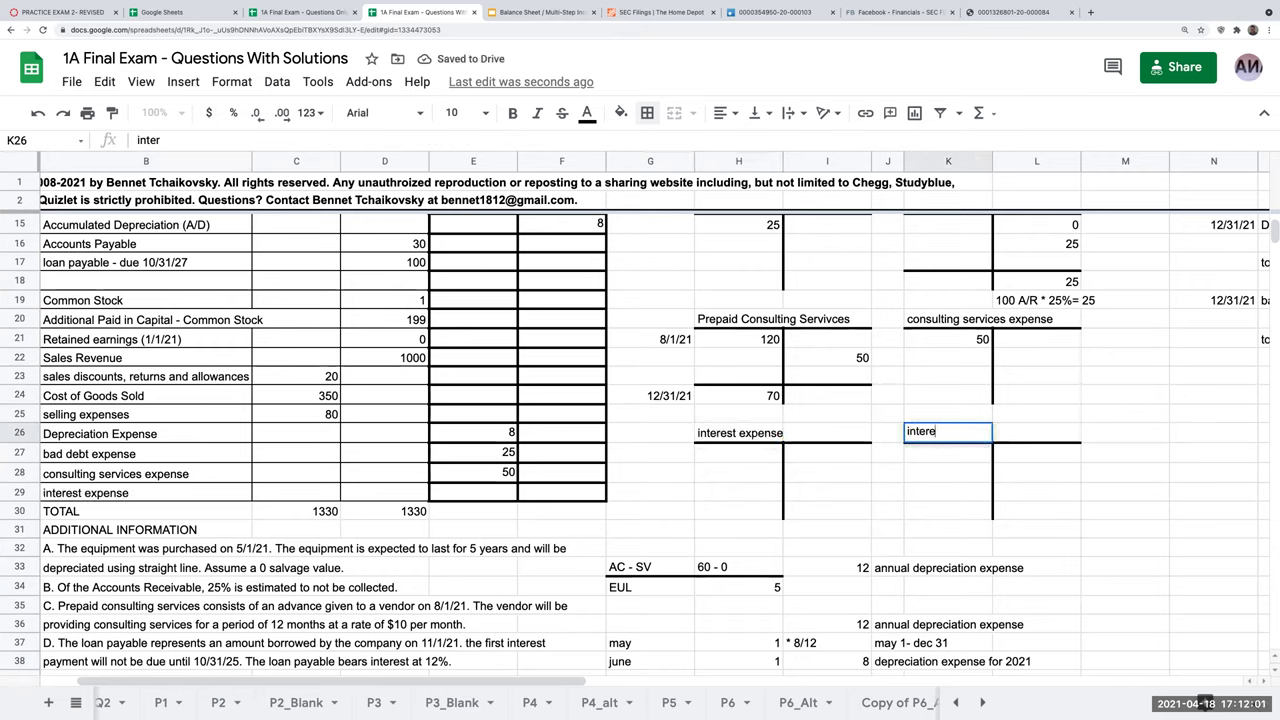
type("st payable")
key("Return")
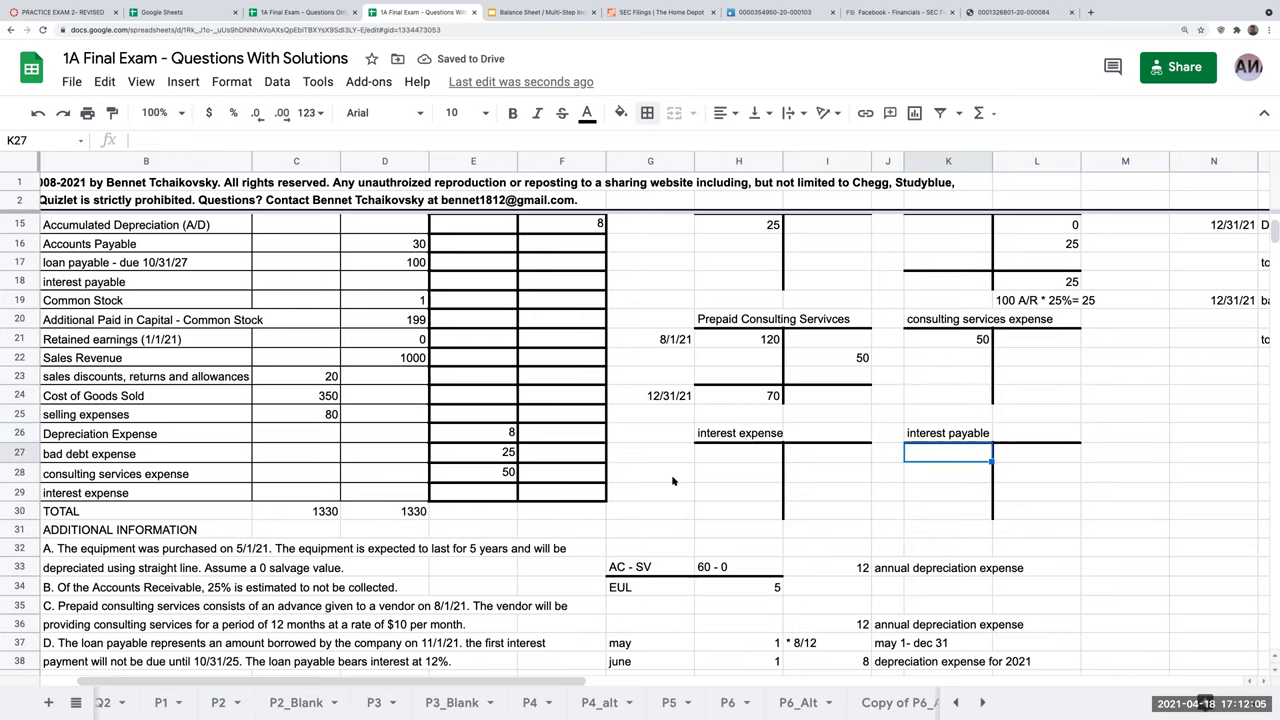
scroll(672, 481, "down", 5)
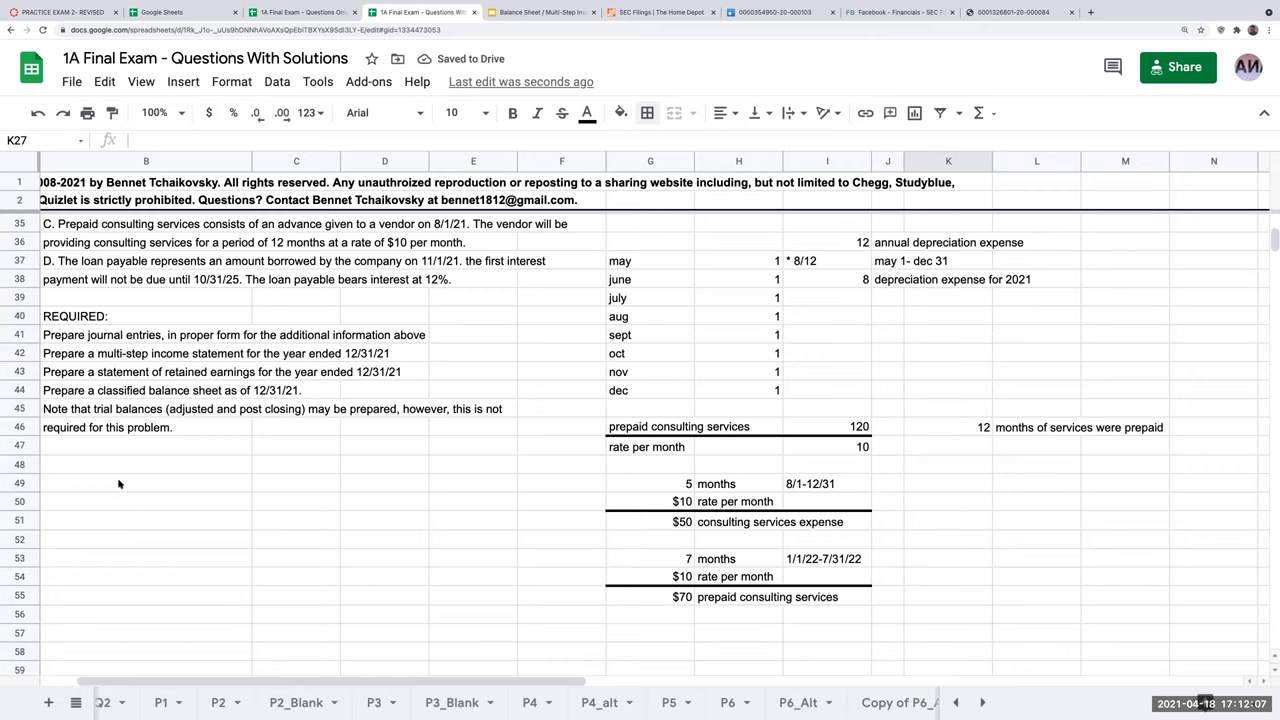
- Enter the 'loan amount' label with a value of 100, checking the trial balance loan figure
left_click(118, 484)
key("Up")
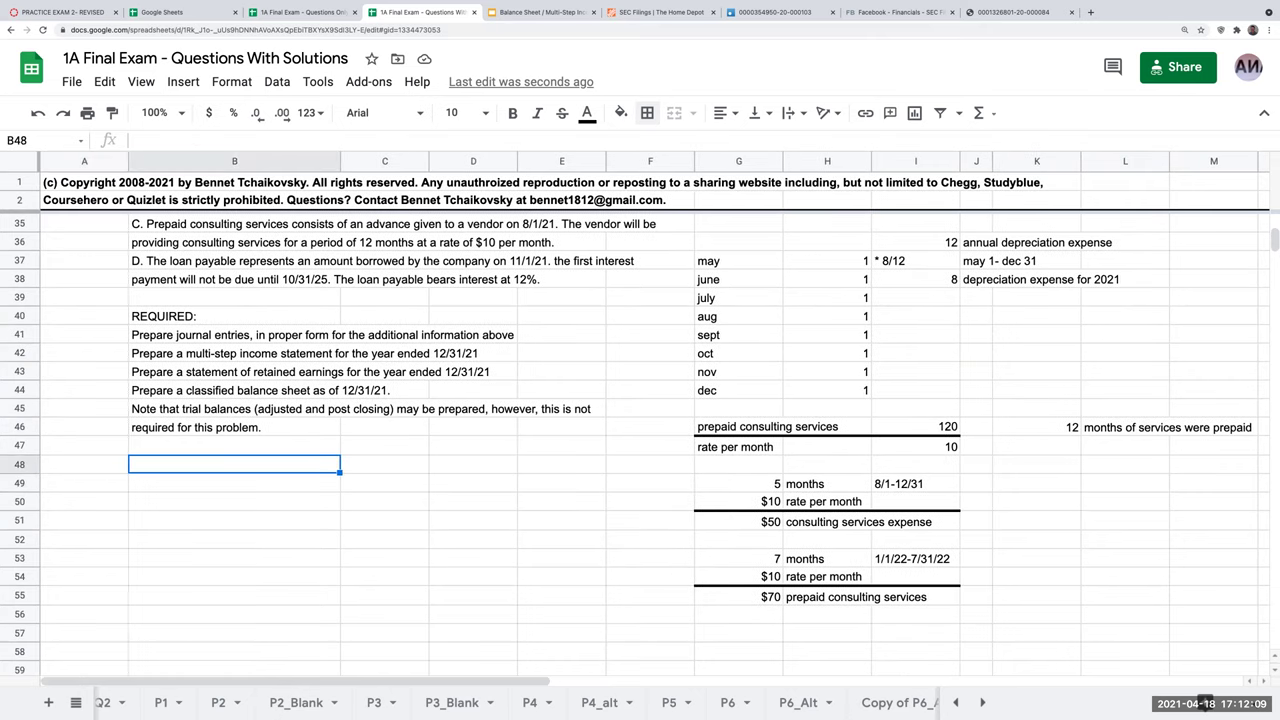
left_click(384, 464)
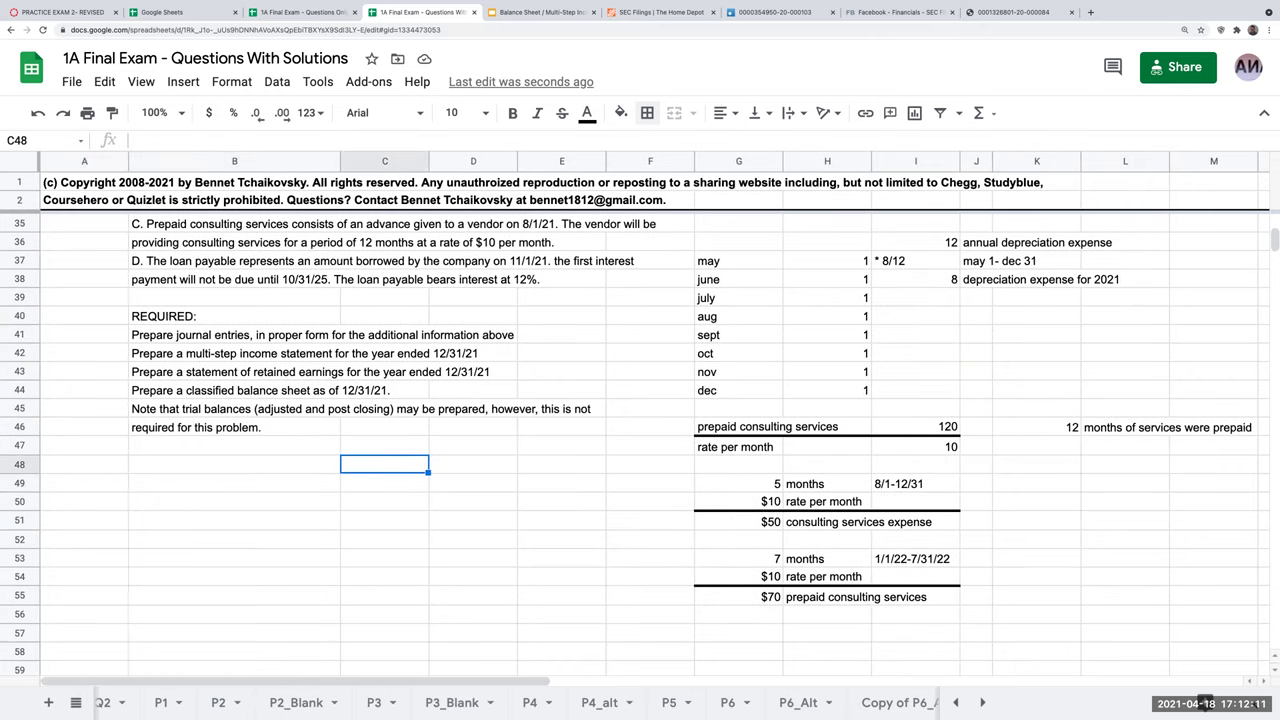
type("loan amount")
key("Return")
key("Up")
key("Right")
type("100")
key("Return")
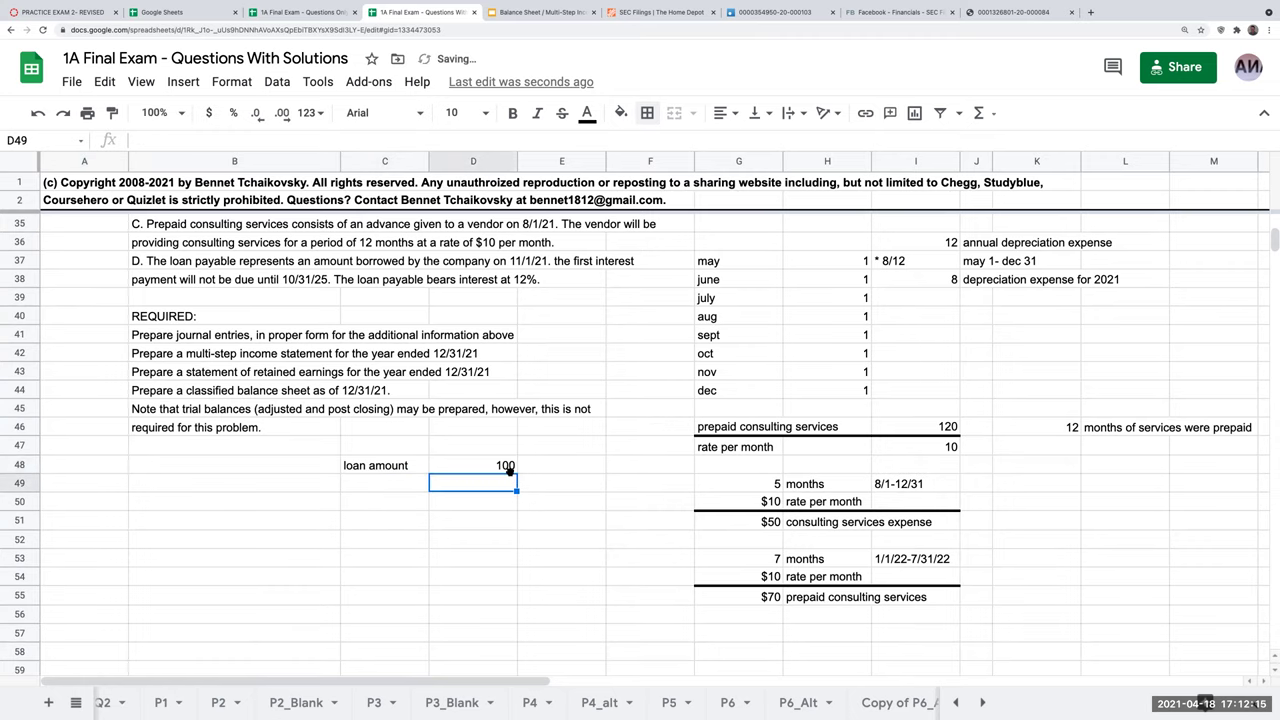
scroll(515, 472, "up", 2)
scroll(515, 472, "up", 7)
left_click(500, 378)
scroll(477, 537, "down", 7)
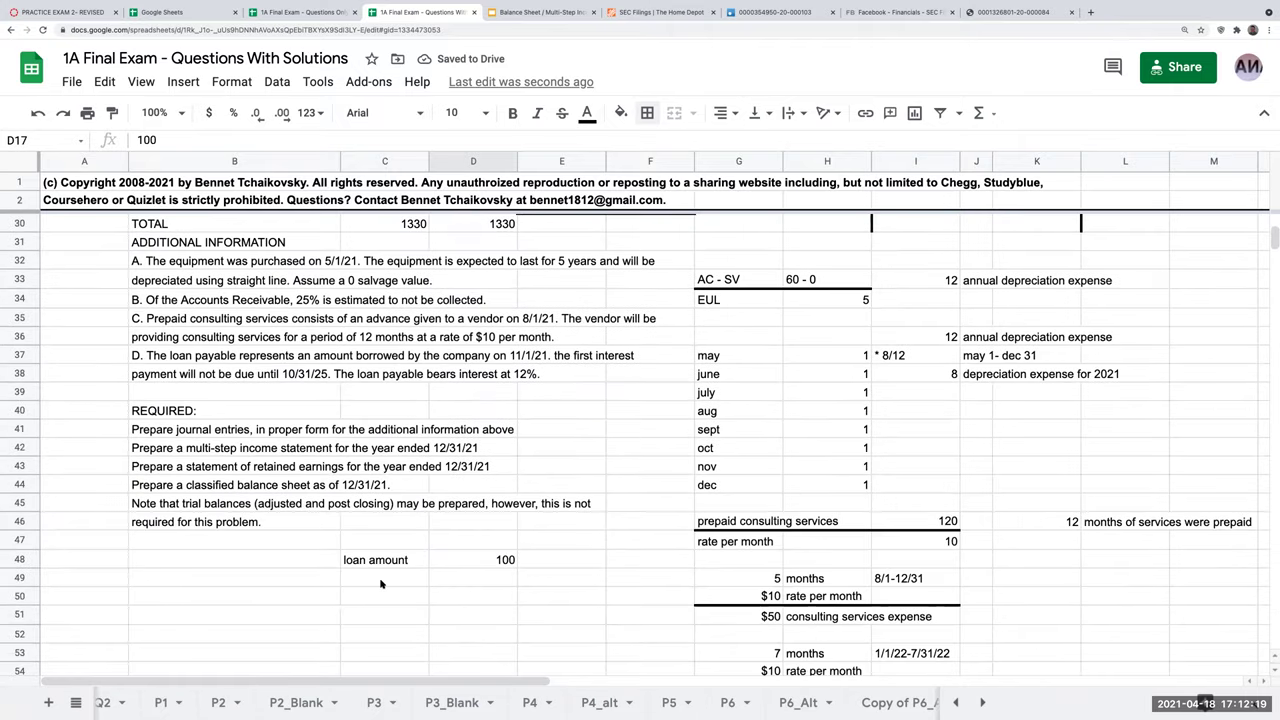
- Add an 'interest rate' row with the value .12
left_click(380, 580)
type("interest rate")
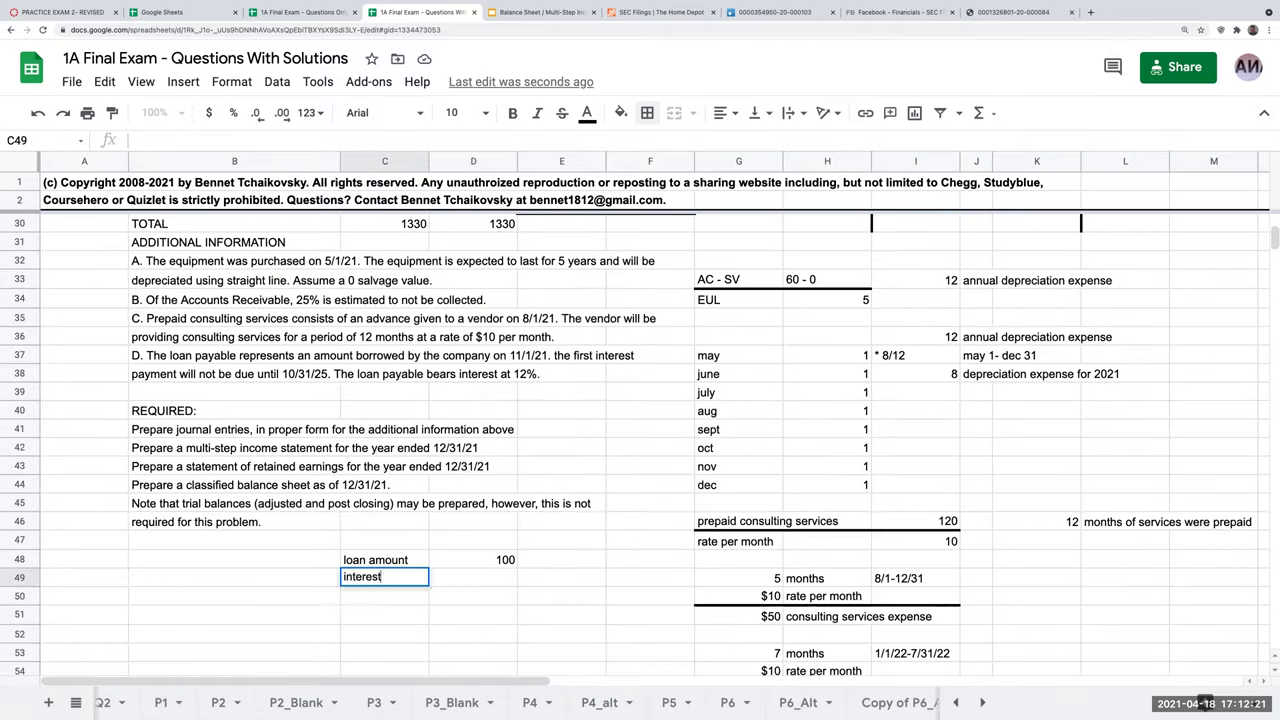
key("Tab")
type(".12")
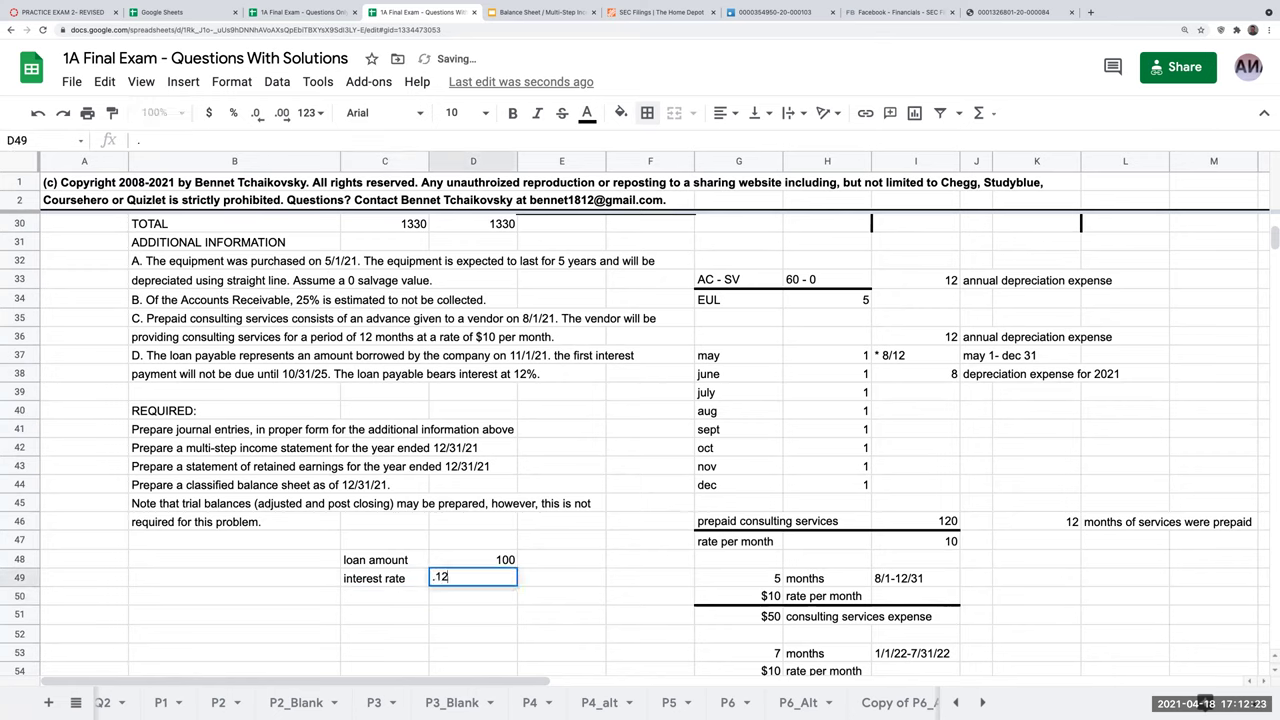
key("Return")
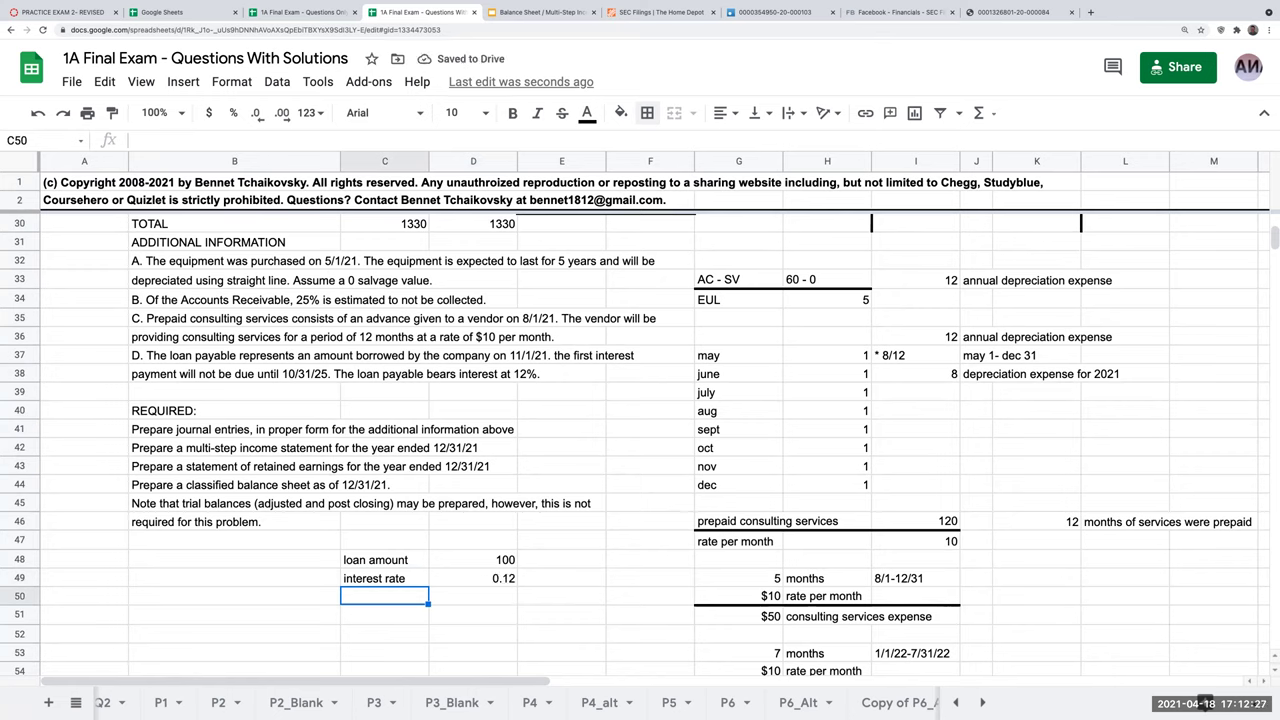
- Add an 'annual interest' row calculating loan amount times interest rate (=D48*D49)
type("naul")
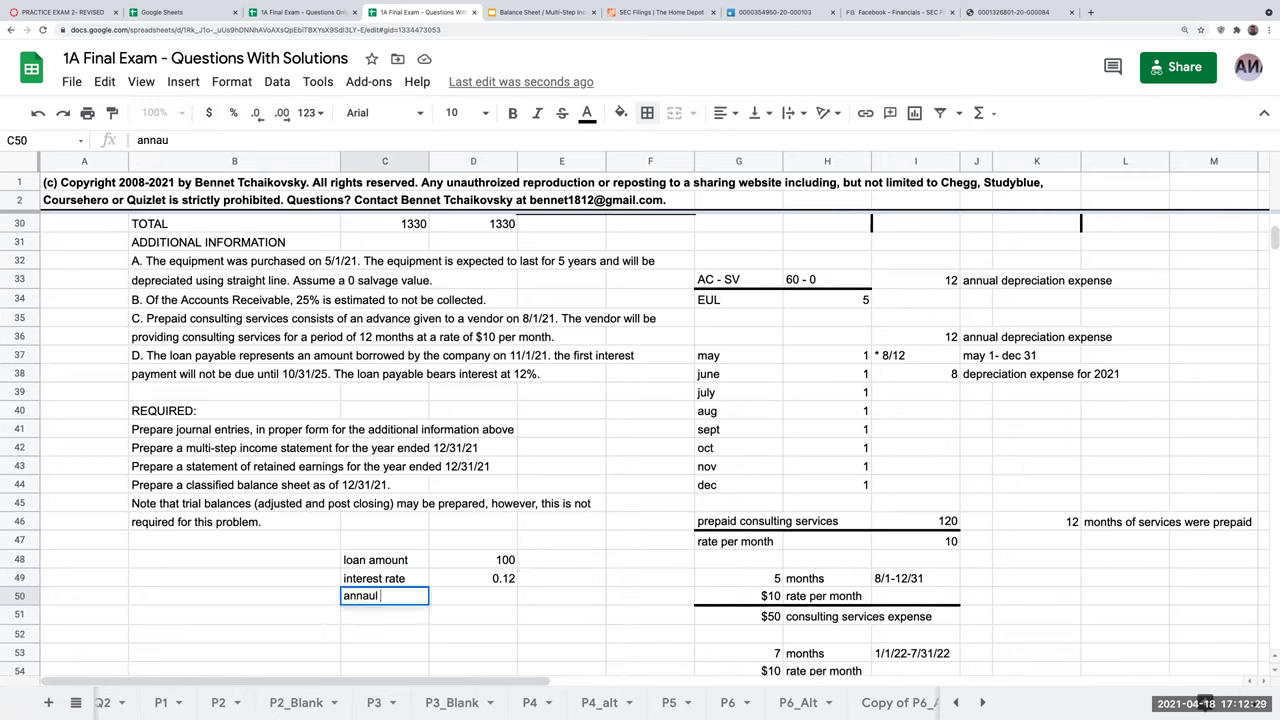
key("BackSpace")
key("BackSpace")
key("BackSpace")
type("ual interest")
key("Tab")
type("+")
key("Up")
key("Up")
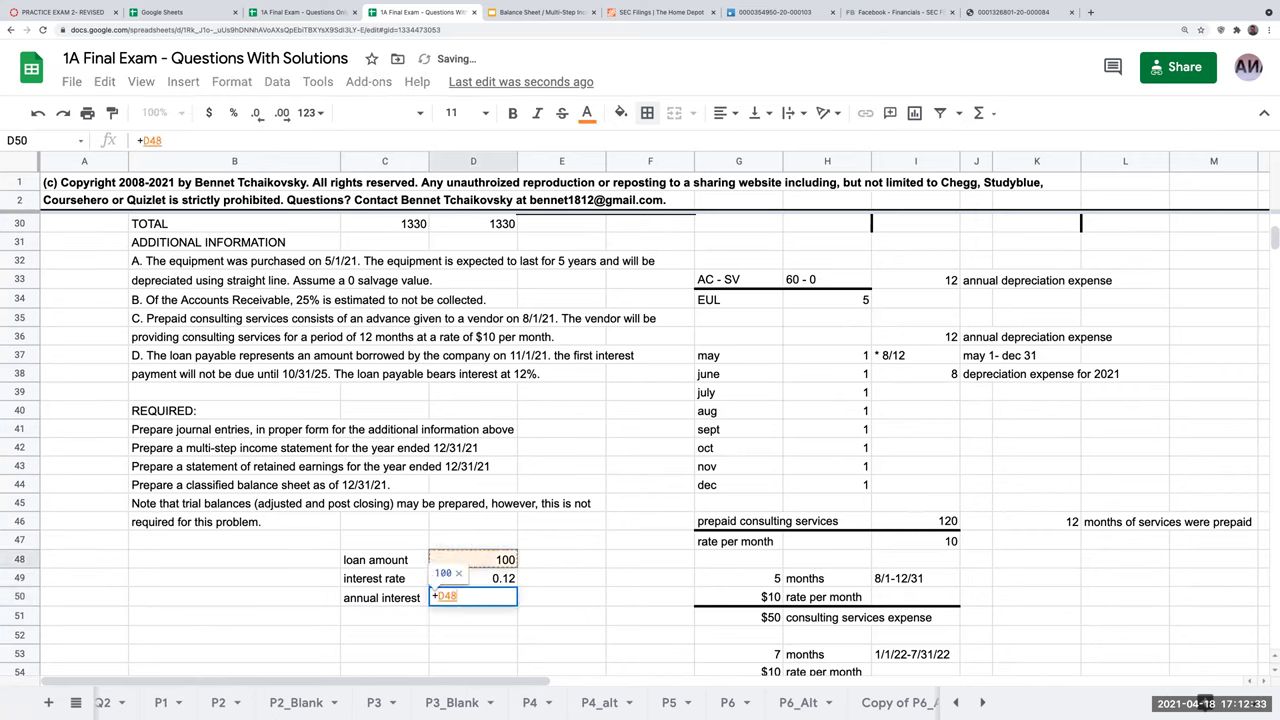
type("*")
key("Up")
key("Return")
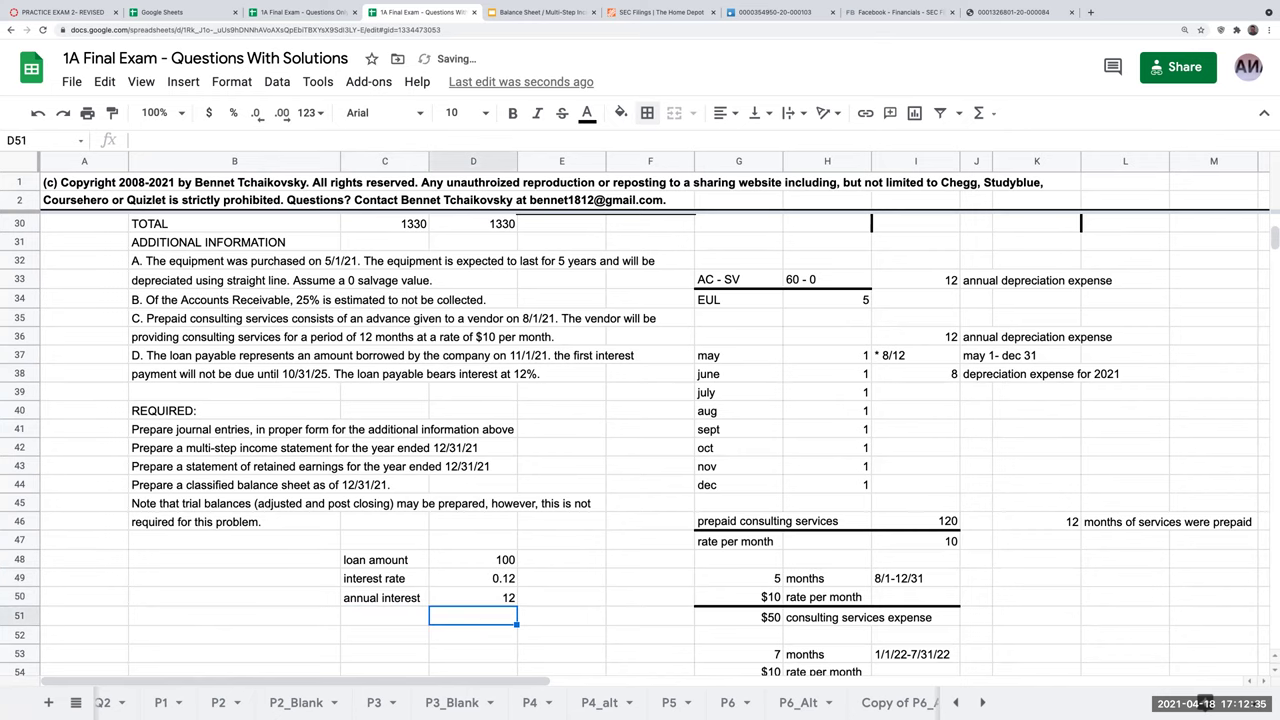
- Put a top border on the annual interest label and value
left_click_drag(393, 596, 470, 598)
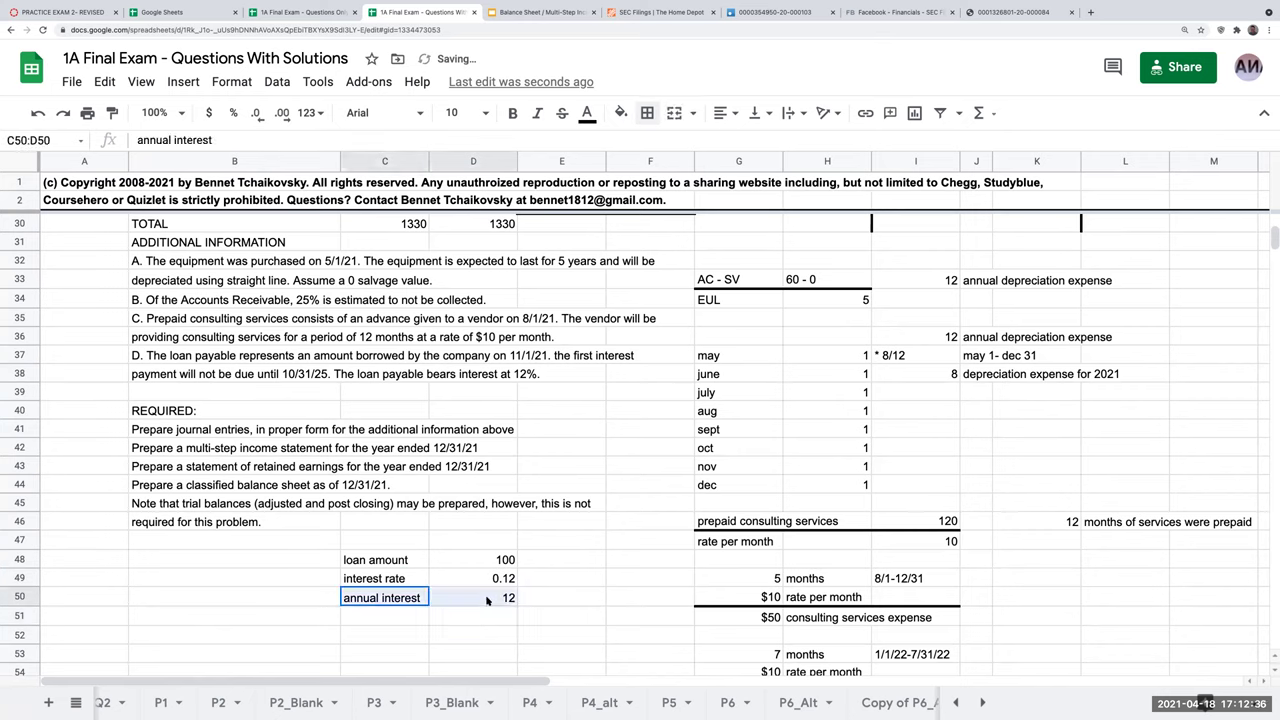
left_click(640, 116)
left_click(678, 172)
left_click(383, 617)
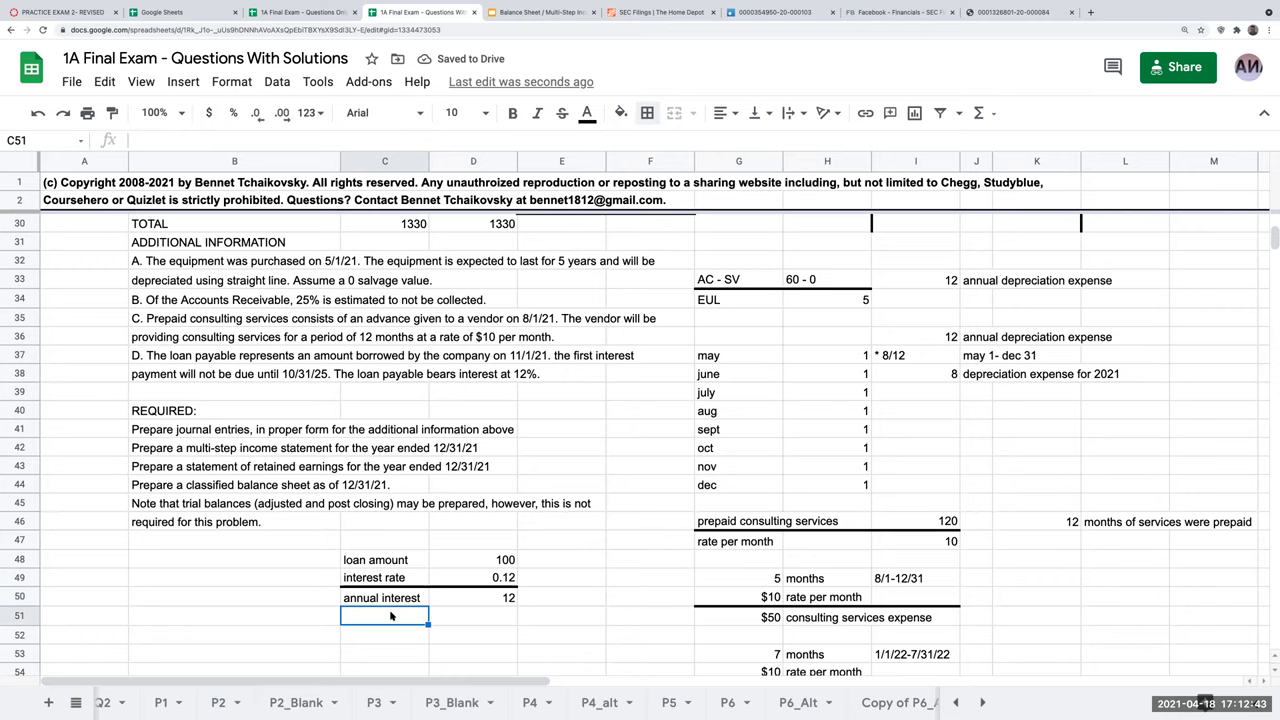
- Enter the note '* 2/12 beside the next row as the month fraction
left_click(864, 468)
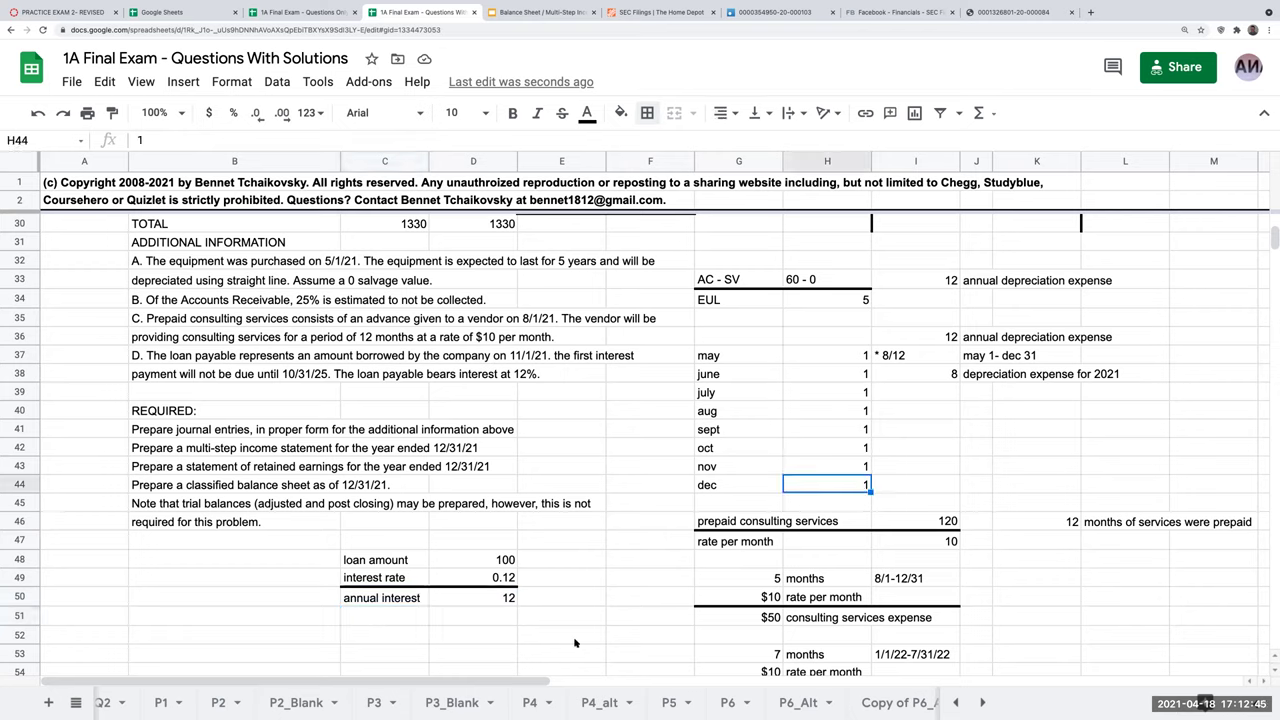
left_click(500, 620)
type("'")
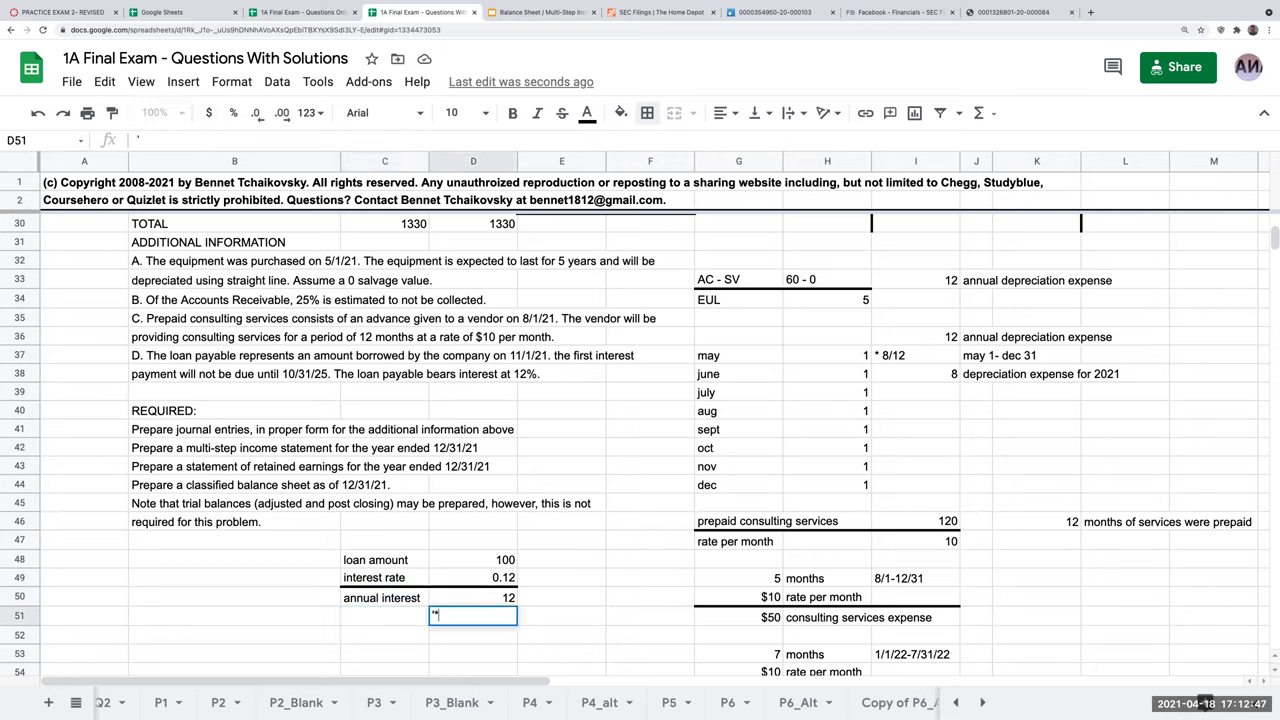
type("* 1/")
key("BackSpace")
key("BackSpace")
type("2/12")
key("Return")
left_click(473, 616)
- Label 'nov , dec 2021' interest expense and compute it as =D50*2/12
left_click(384, 616)
type("n")
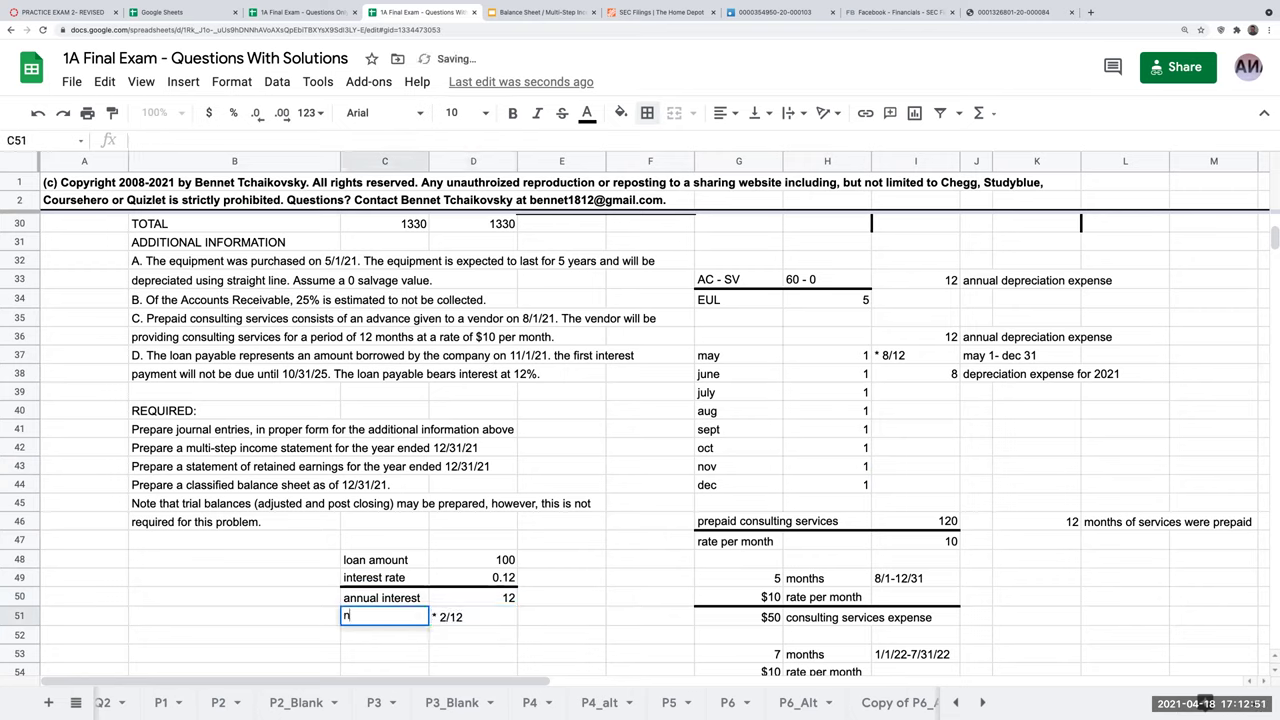
type("ov , dec 2021")
key("Return")
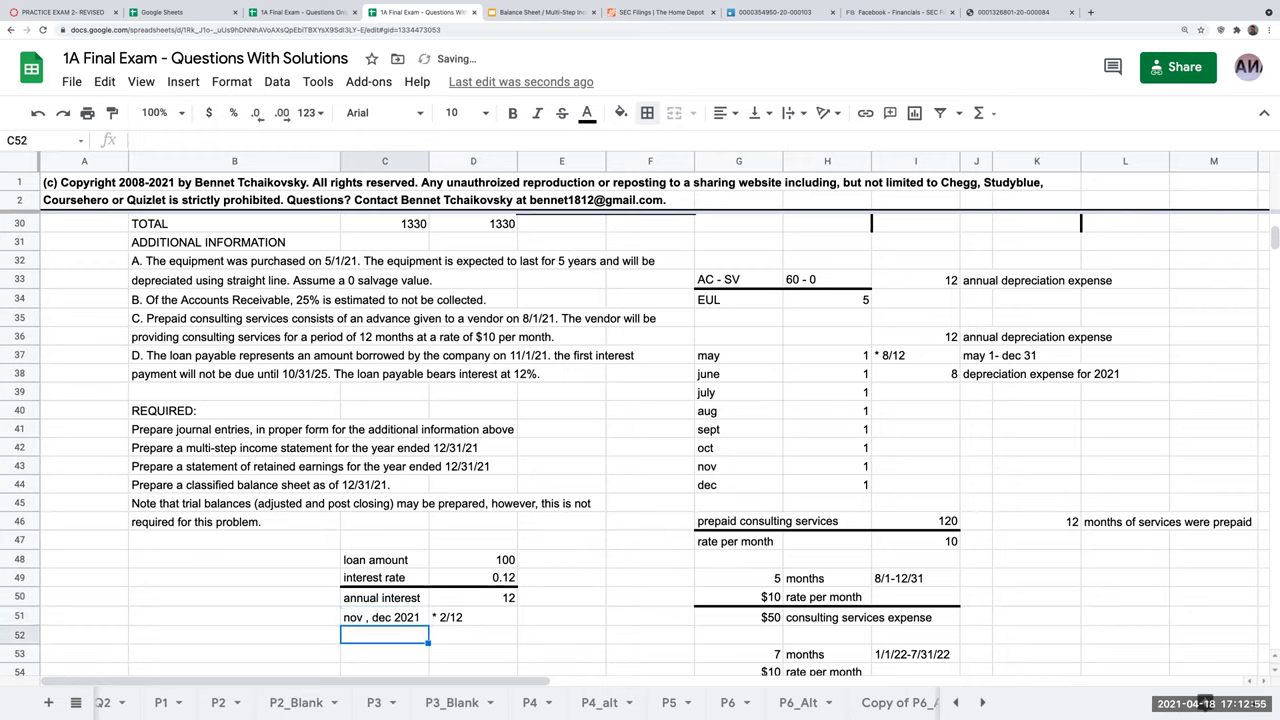
type("interest expense")
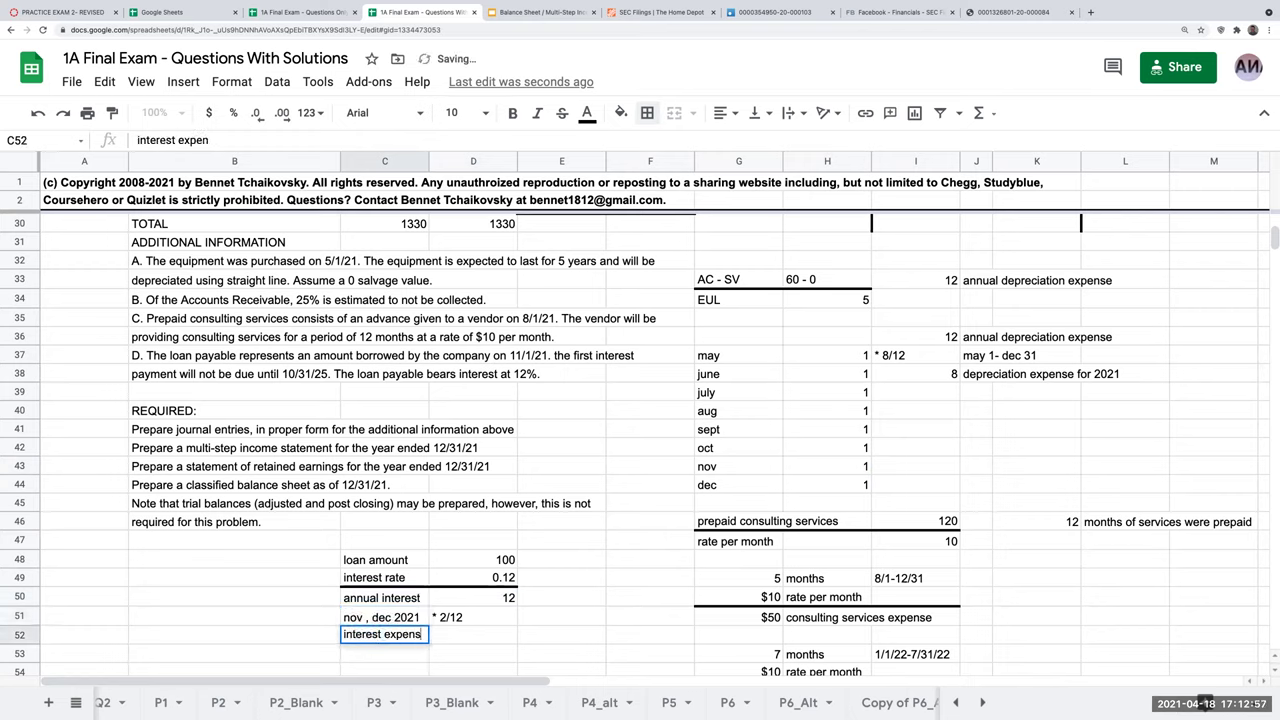
key("Return")
left_click(473, 635)
type("+D50")
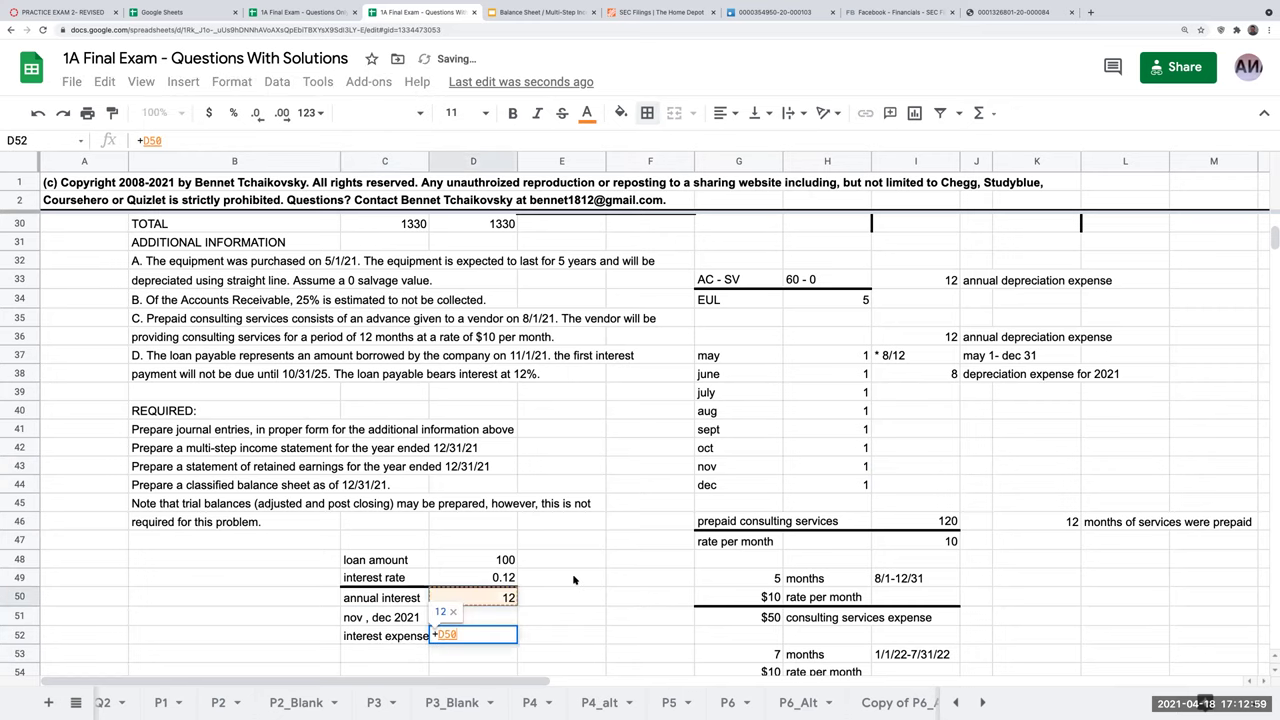
type("*2/12")
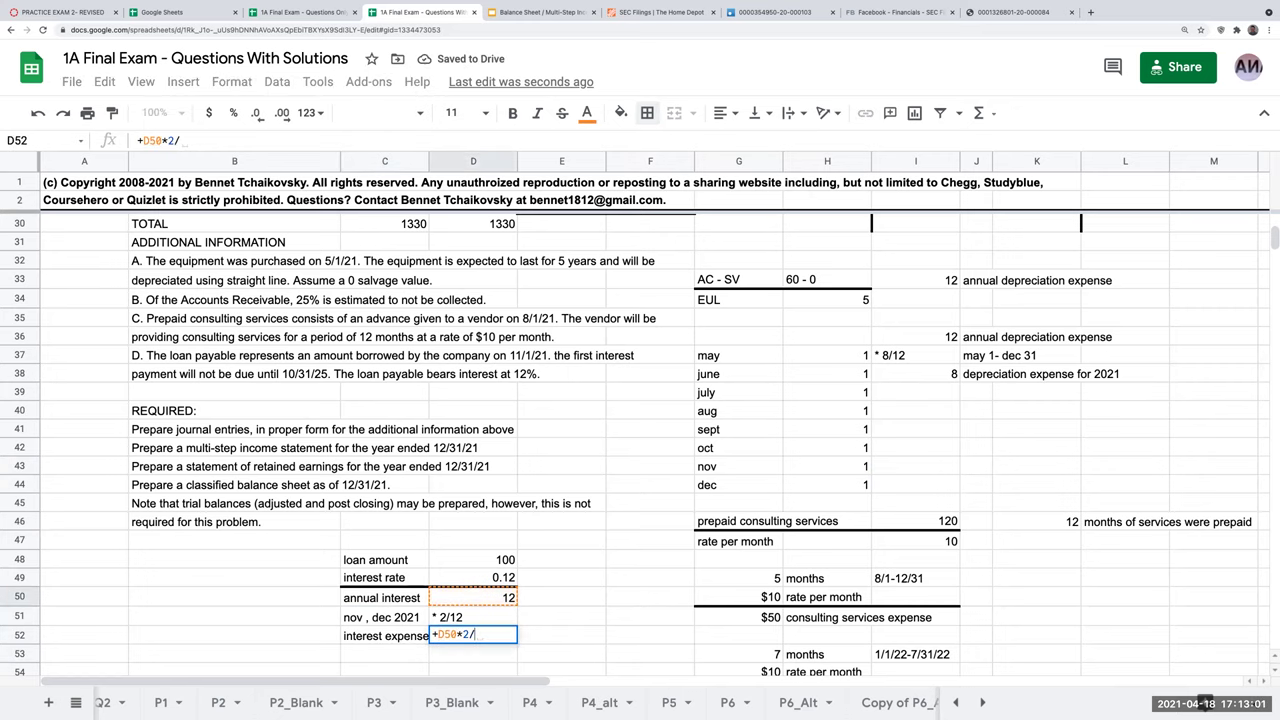
key("Left")
key("Right")
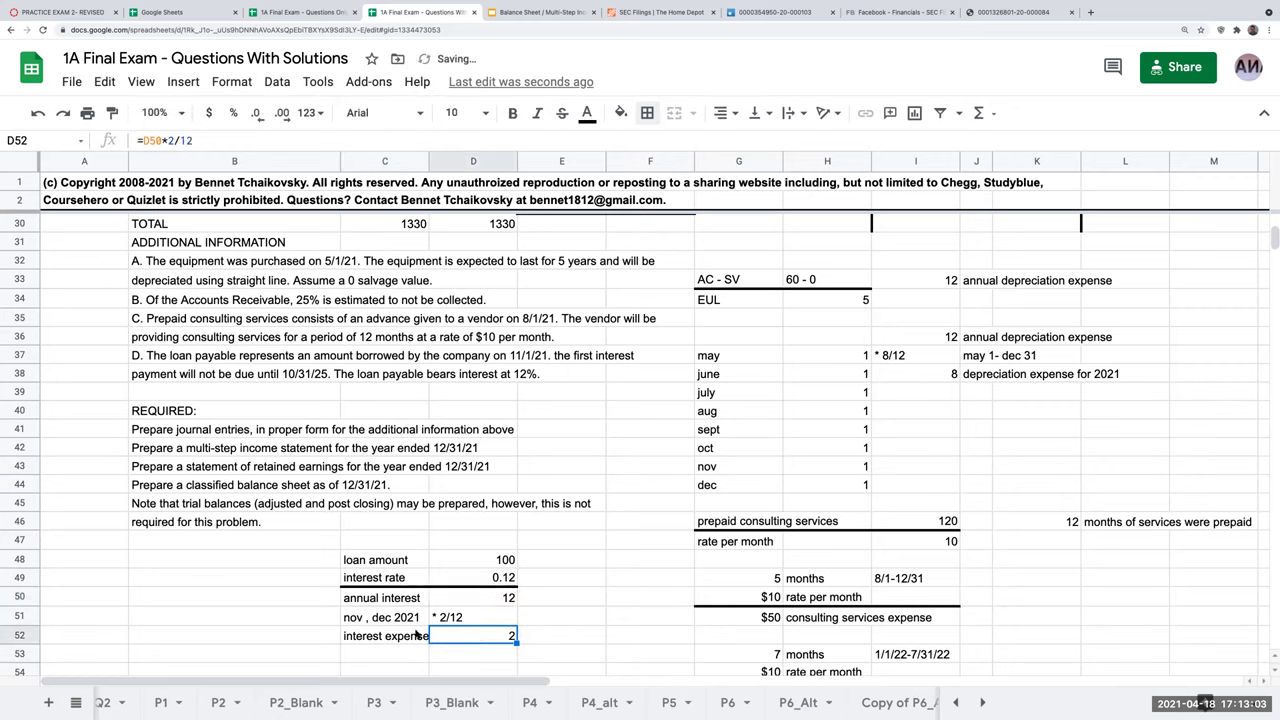
left_click_drag(418, 634, 475, 636)
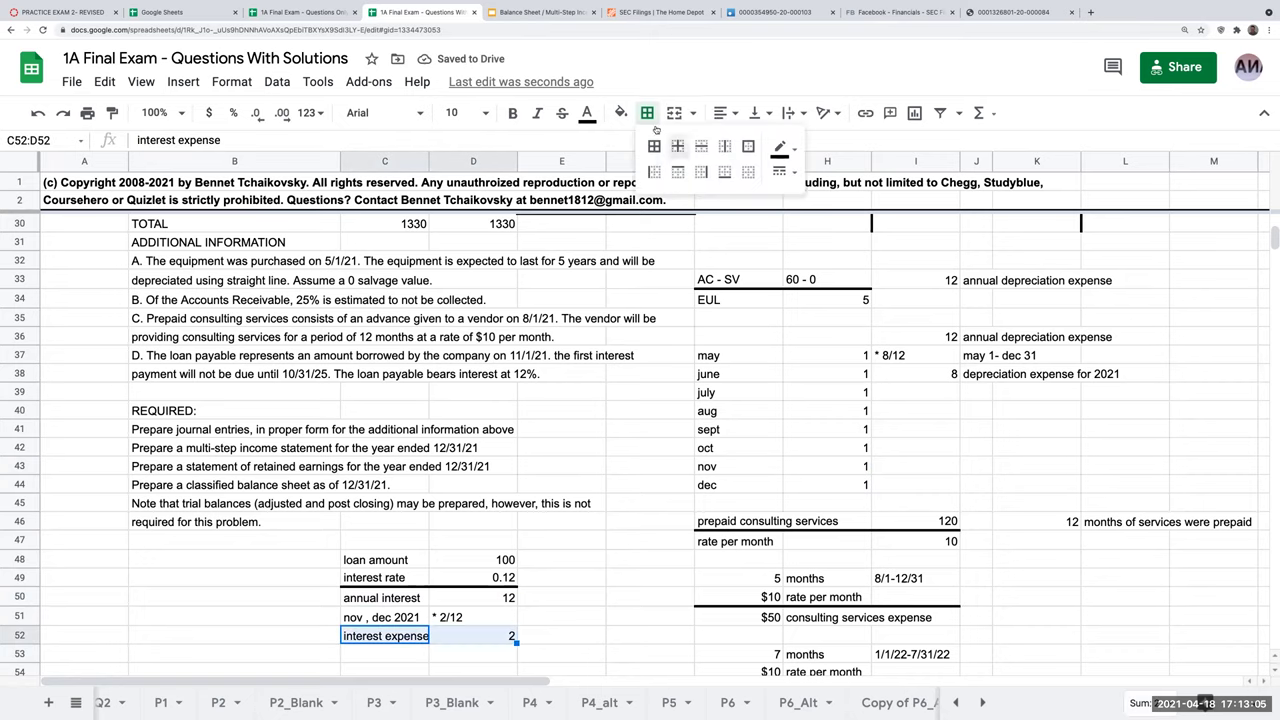
- Post a debit of 2 to interest expense and a credit of 2 to interest payable
left_click(1086, 447)
scroll(1041, 451, "up", 1)
scroll(1041, 451, "up", 5)
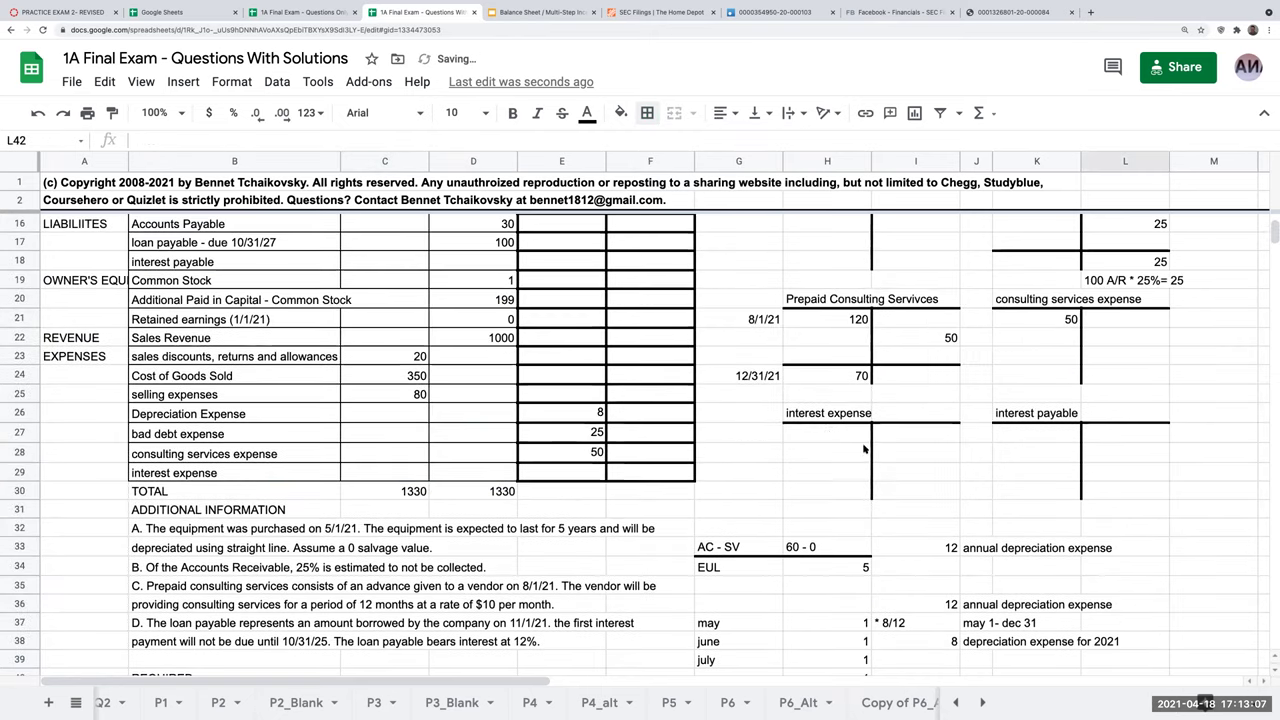
left_click(832, 432)
type("2")
key("Right")
key("Right")
key("Right")
key("Right")
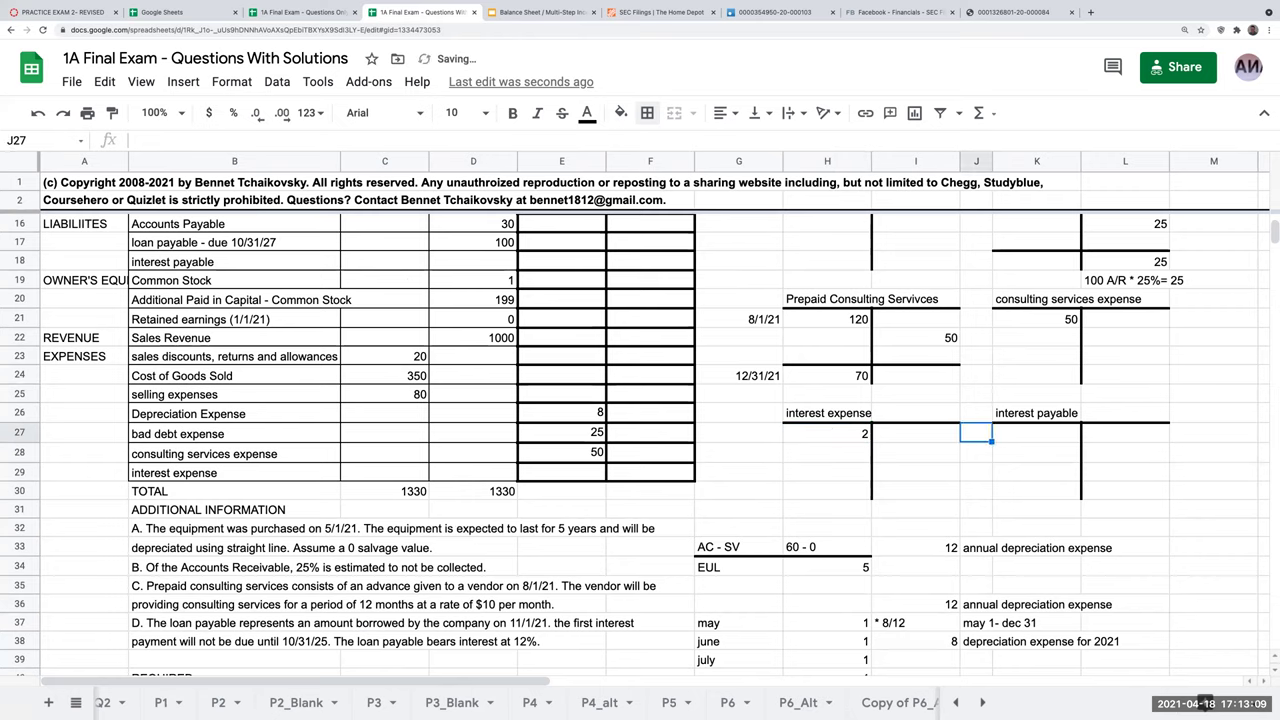
type("2")
key("Left")
key("Left")
key("Left")
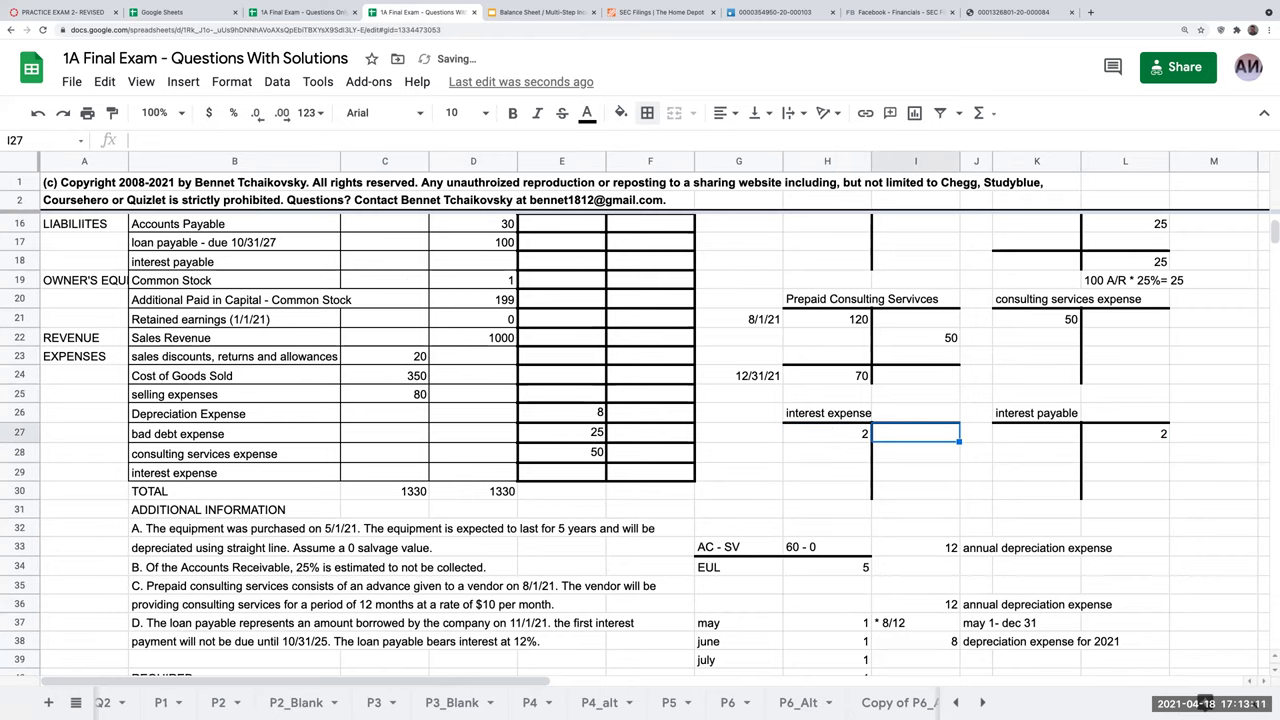
- Move right to bring the journal entries area around O23 into view
key("Right")
key("Right")
key("Right")
key("Right")
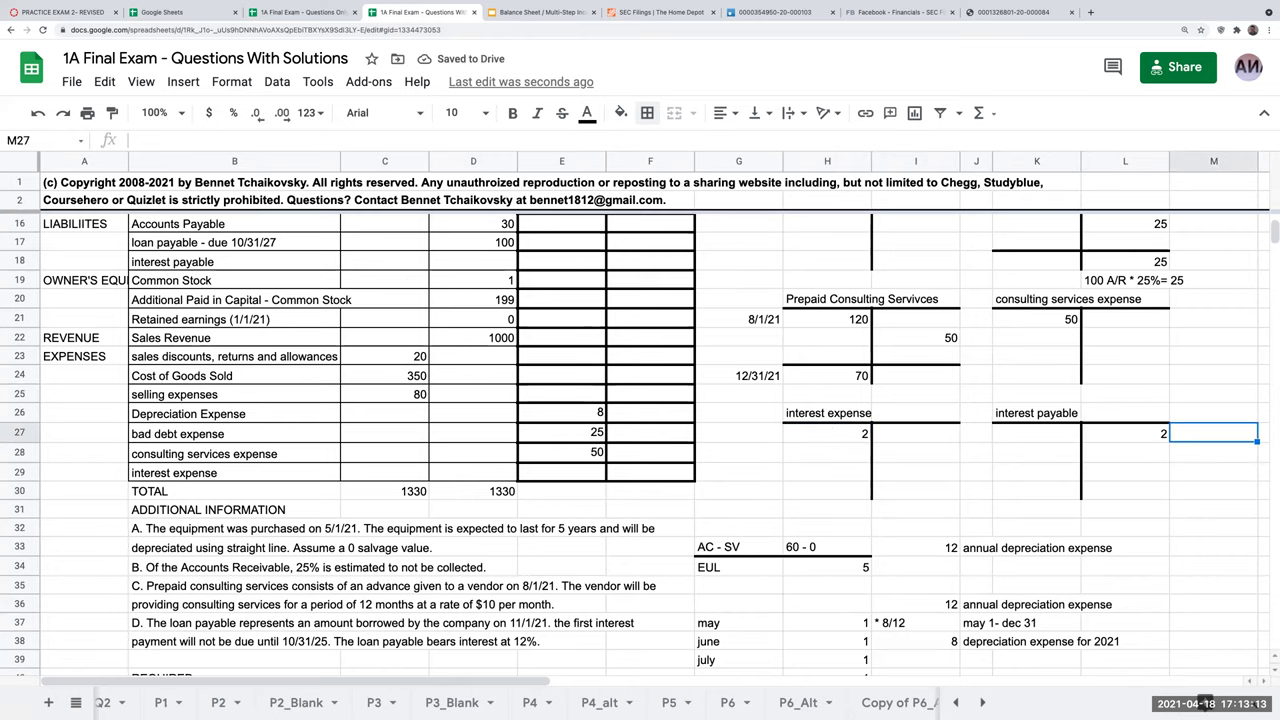
key("Right")
key("Right")
key("Right")
key("Right")
key("Right")
key("Right")
key("Left")
key("Left")
key("Left")
key("Left")
key("Up")
key("Up")
key("Up")
key("Up")
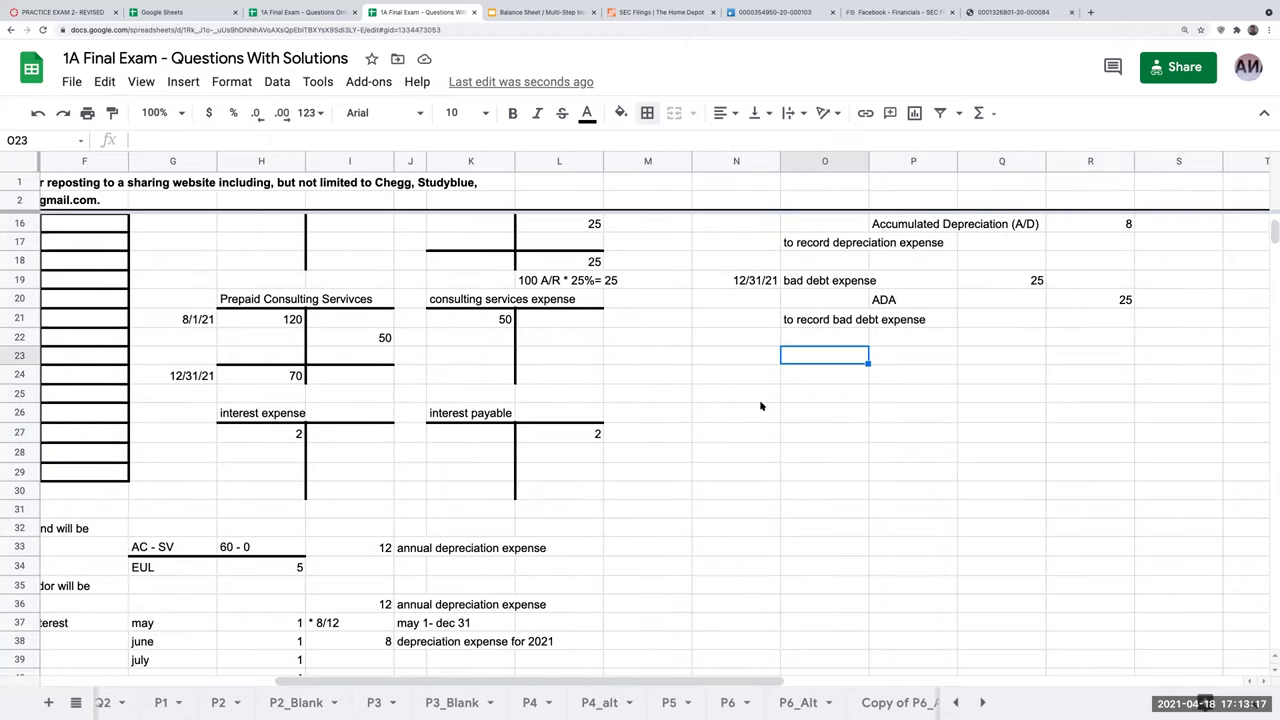
- Start a 12/31/21 journal entry debiting consulting services expense, linked to cell K20
left_click(757, 359)
type("12/31/21")
key("Return")
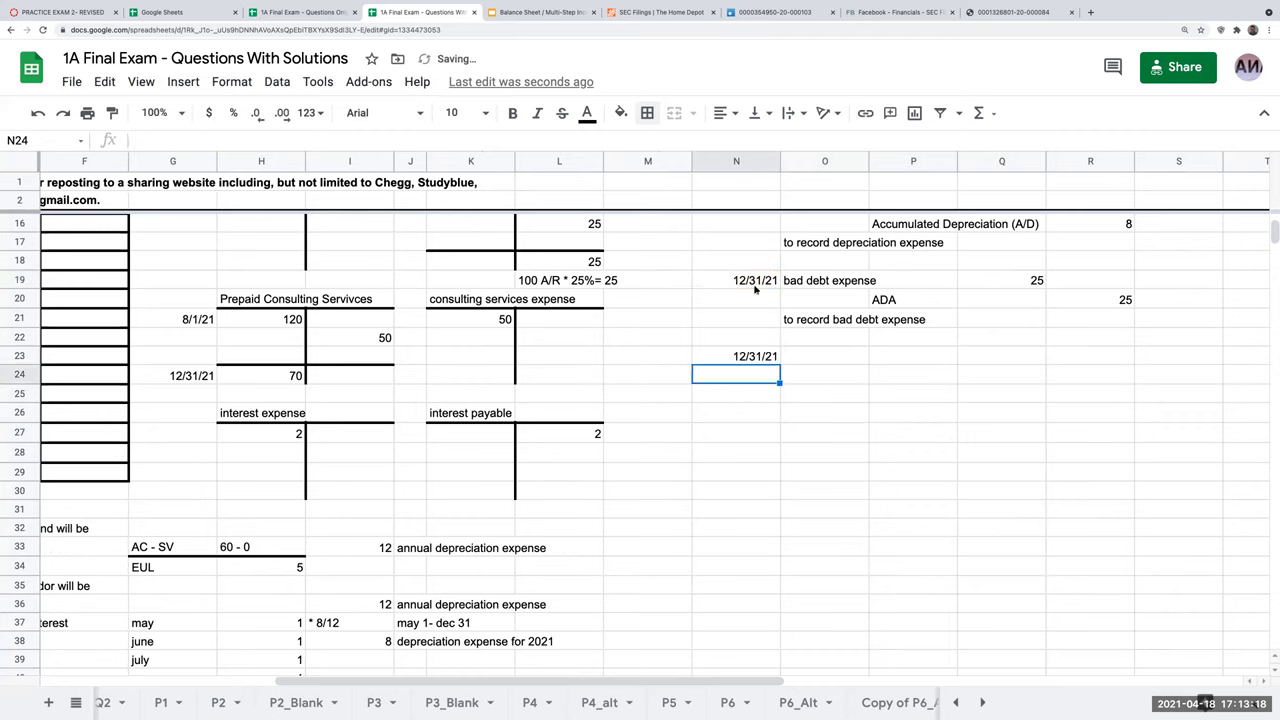
left_click(839, 363)
type("=")
left_click(280, 300)
key("Return")
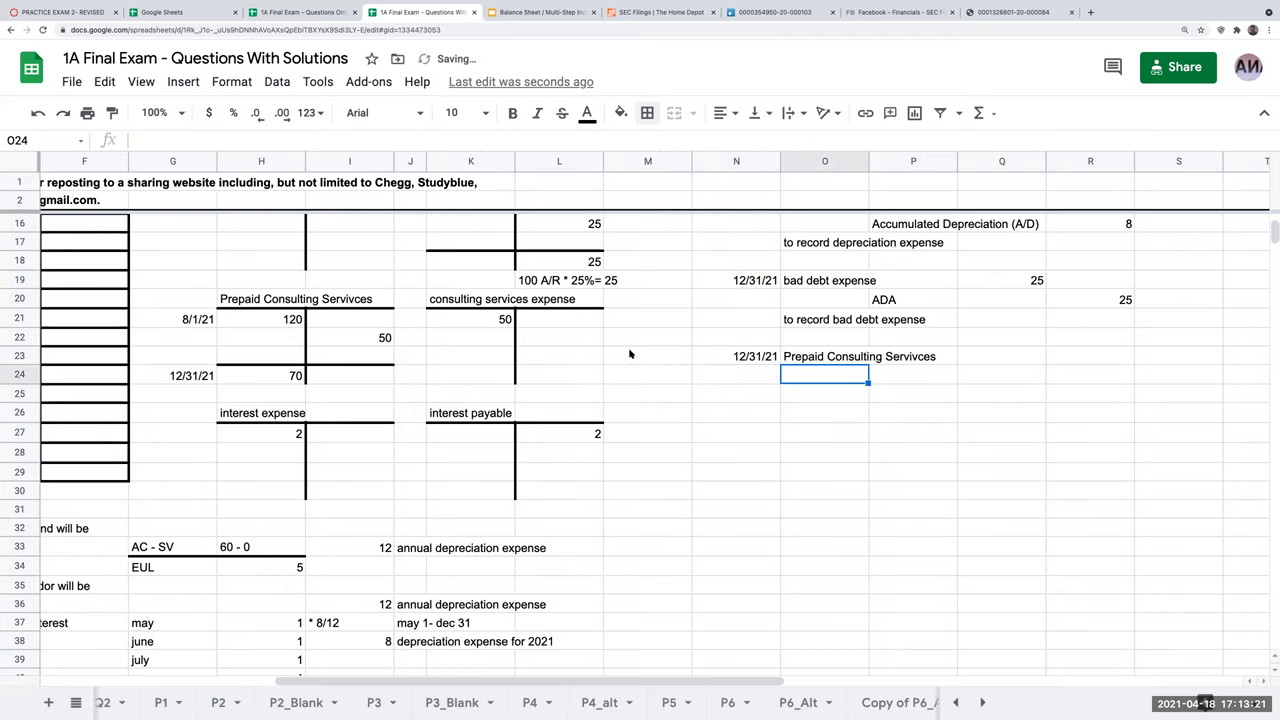
left_click(853, 358)
type("=k20")
key("Return")
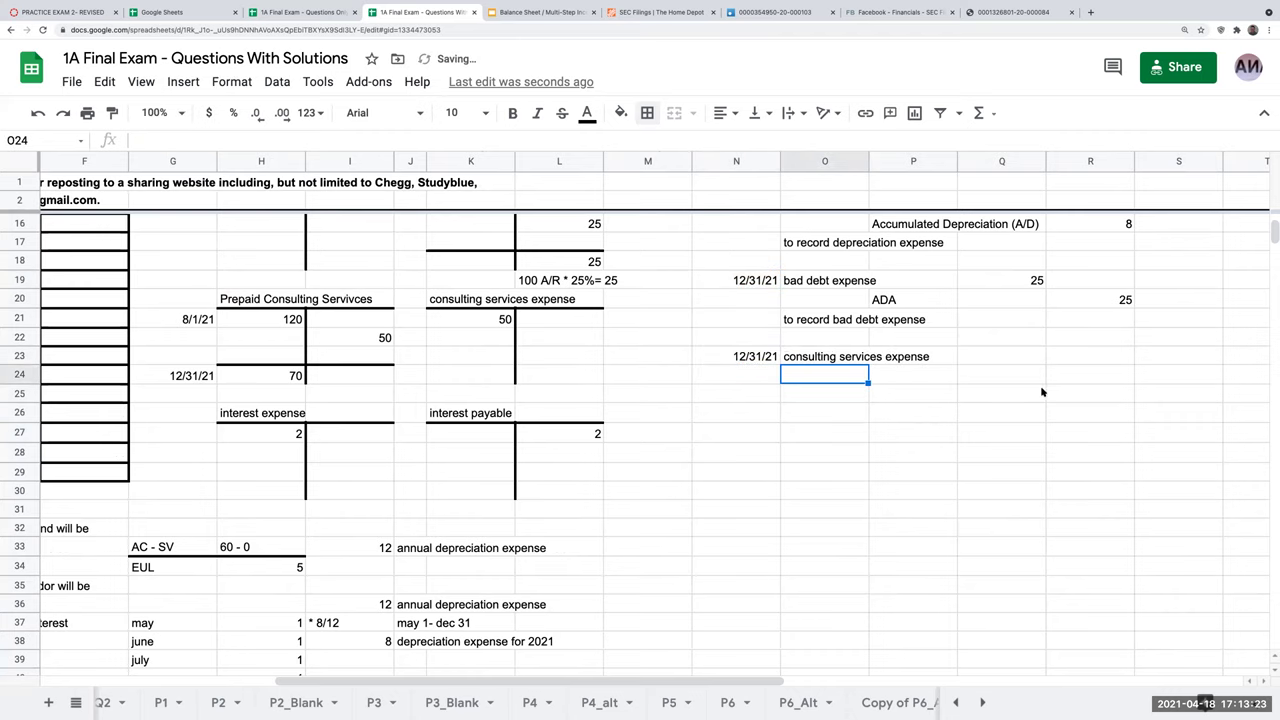
- Link debit and credit amounts of 50, crediting Prepaid Consulting Servivces (=h20)
left_click(1001, 361)
type("=")
left_click(503, 320)
key("Return")
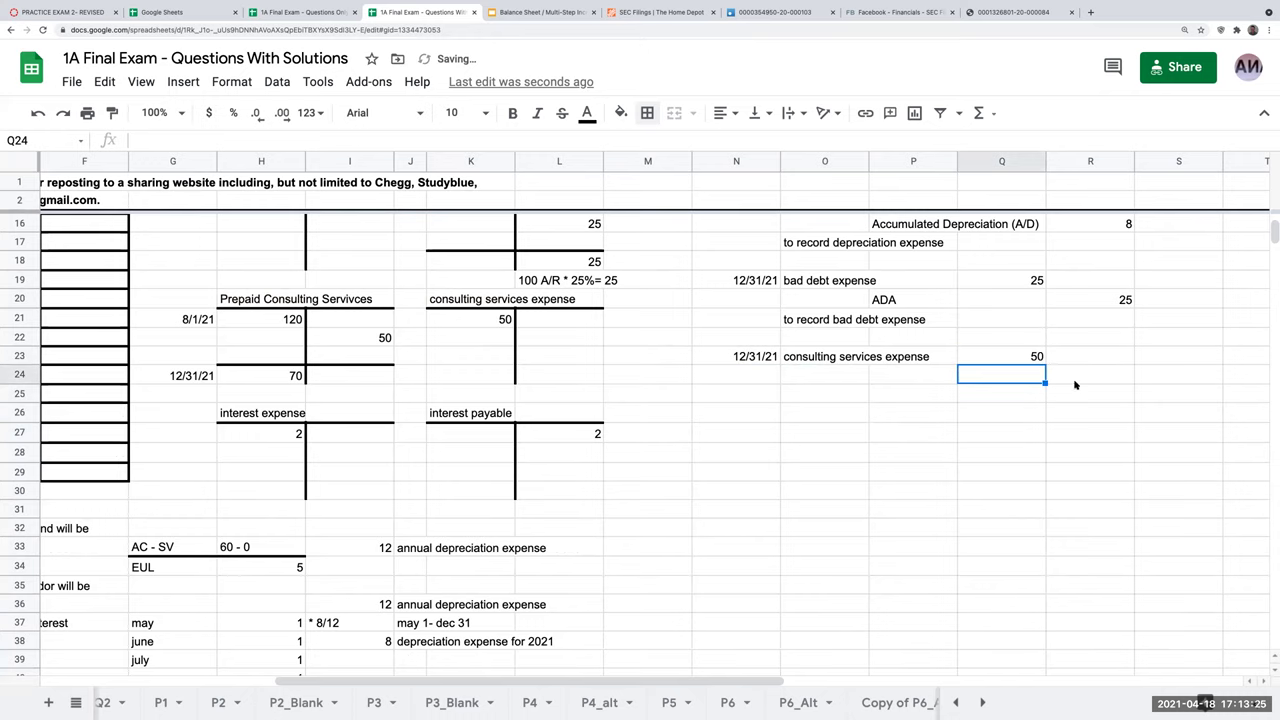
left_click(1074, 378)
type("=")
left_click(380, 338)
key("Return")
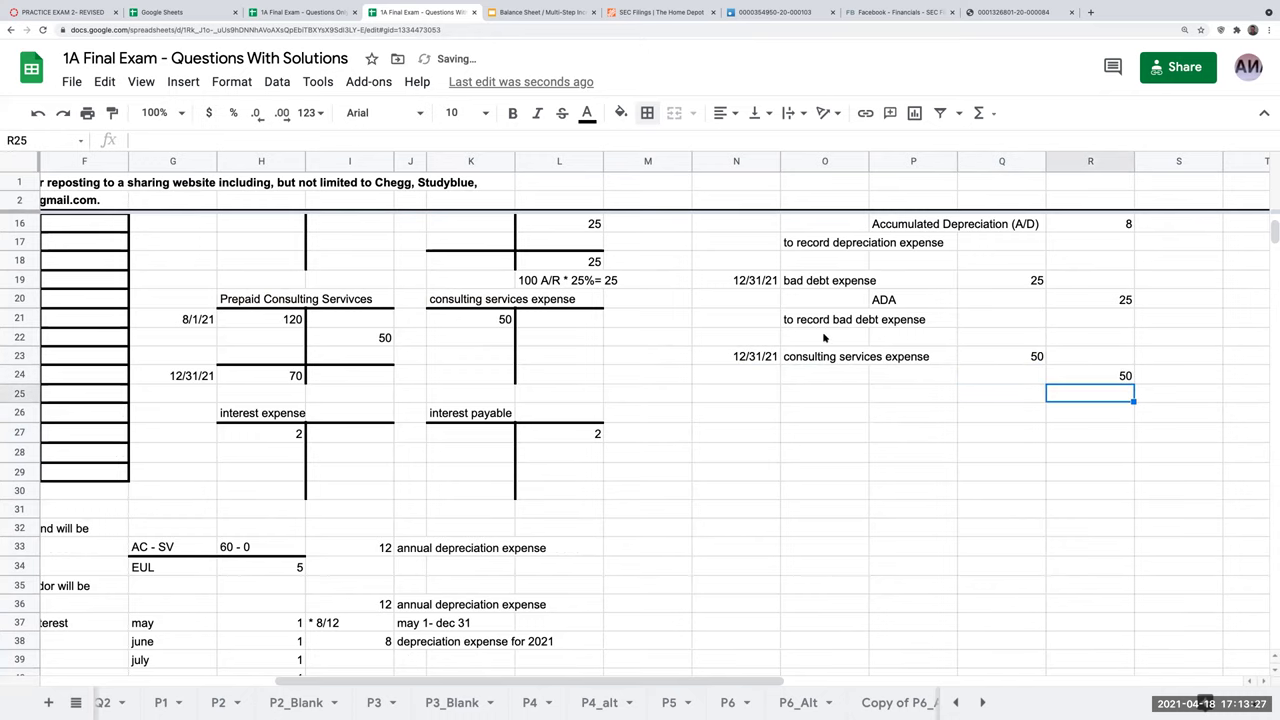
left_click(904, 376)
type("=h20")
key("Return")
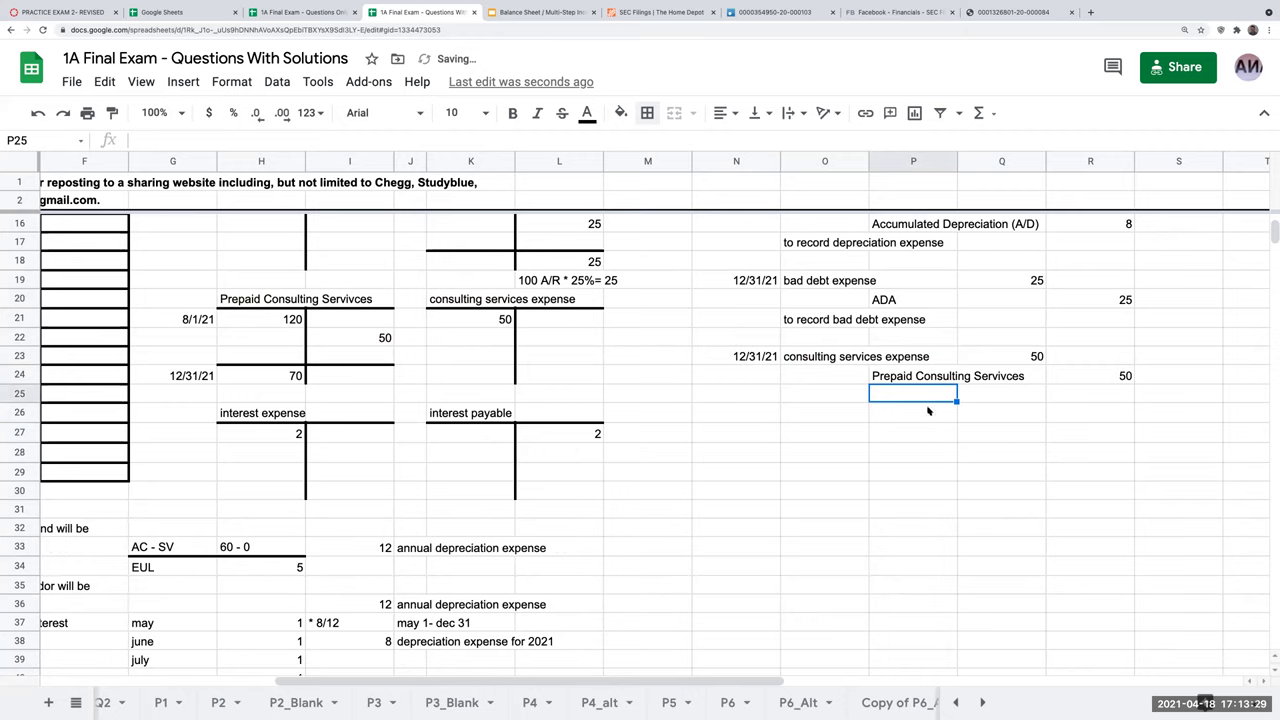
- Describe the entry as 'to record consulting services expense'
left_click(852, 394)
type("to re")
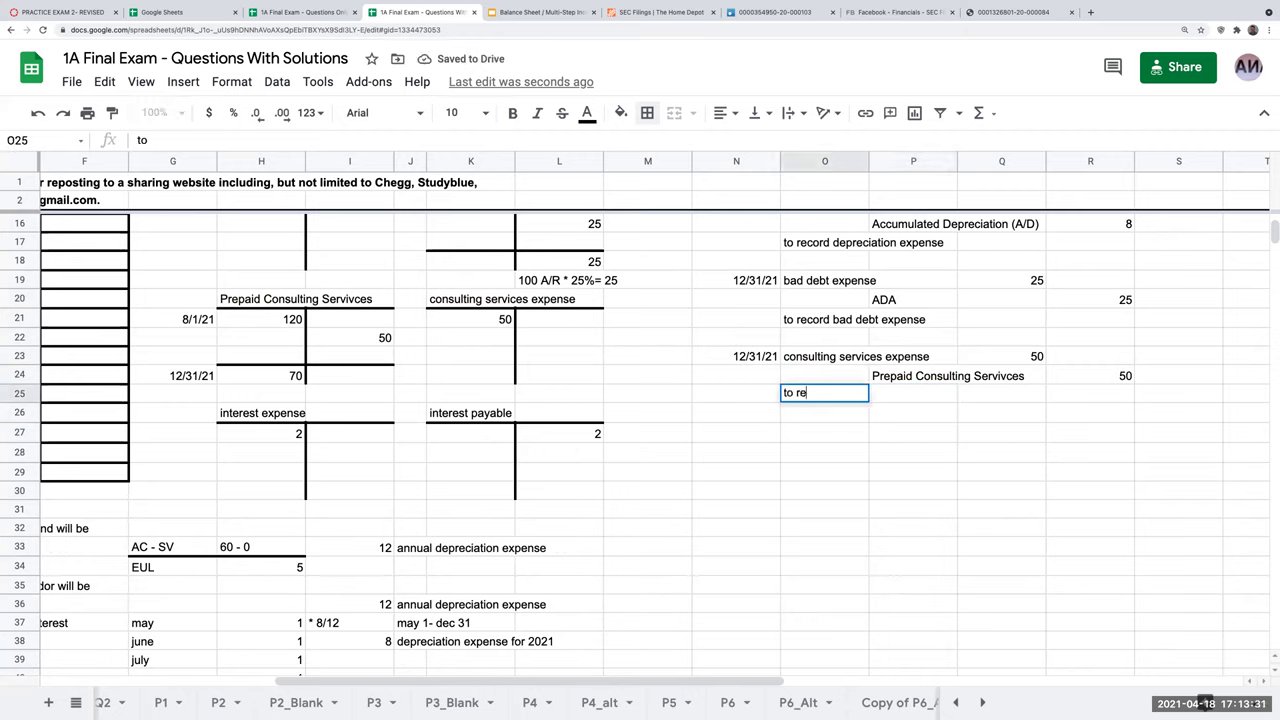
type("cord consulting se")
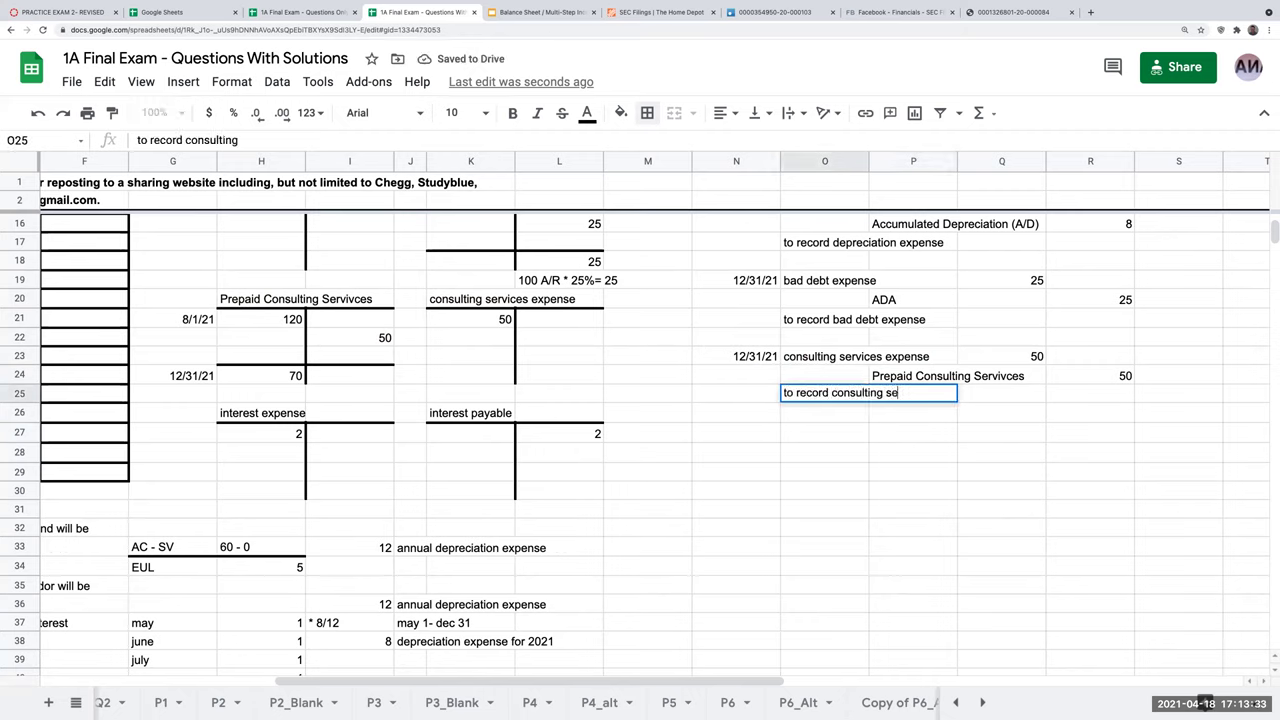
type("rvices expnse")
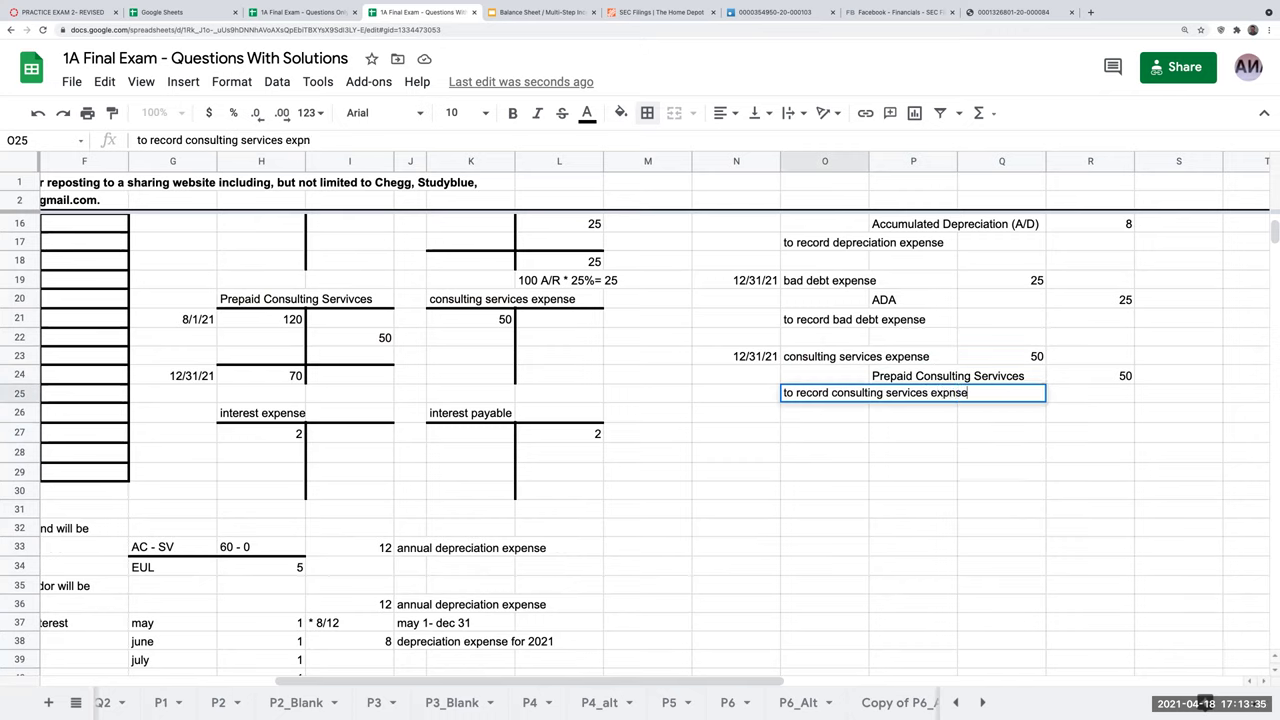
key("BackSpace")
key("BackSpace")
type("ense")
key("Return")
- Start a 12/31/21 entry debiting interest expense and crediting interest payable via T-account title links
left_click(736, 432)
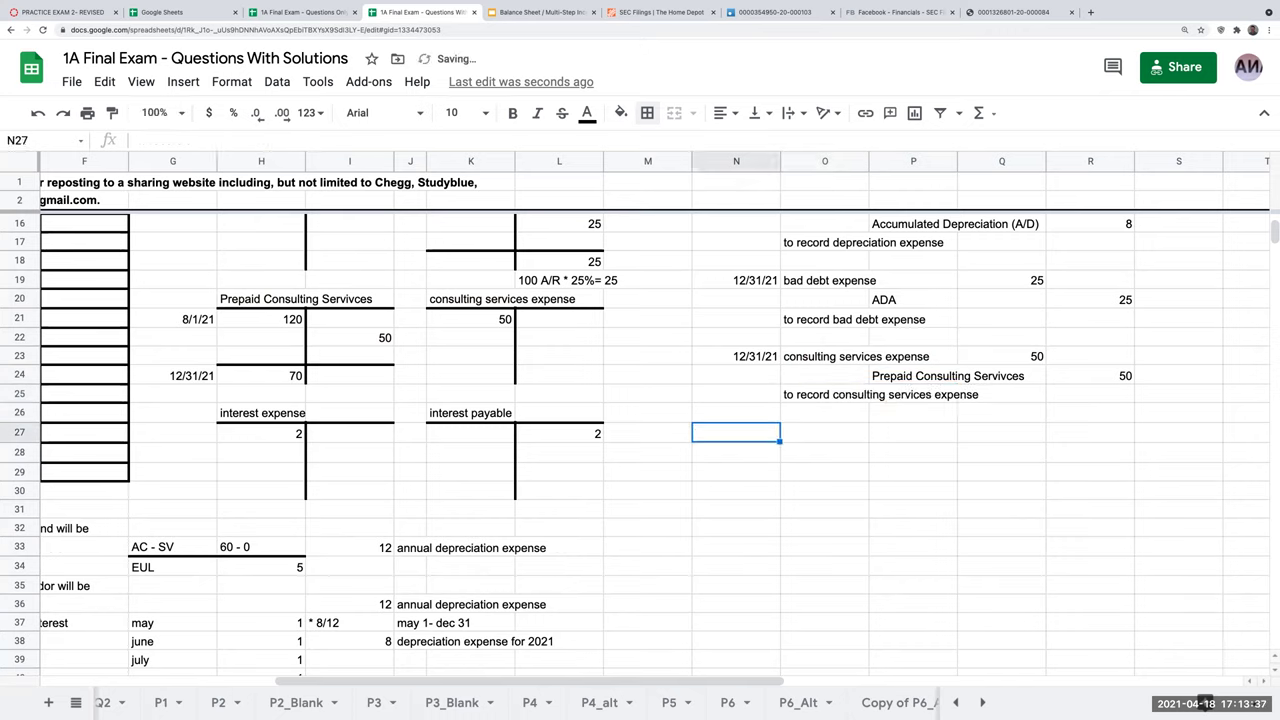
type("12/31/21")
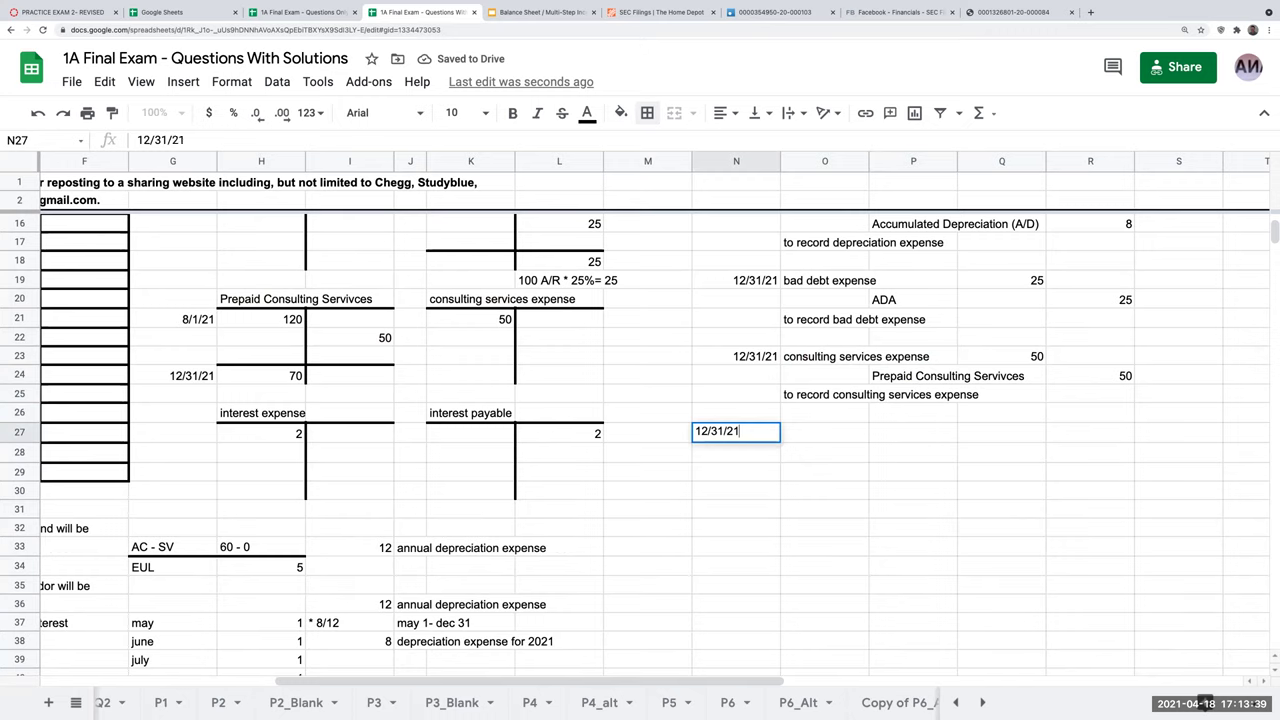
key("Tab")
type("=")
key("Left")
key("Left")
key("Left")
key("Left")
key("Left")
key("Left")
key("Left")
key("Left")
key("Left")
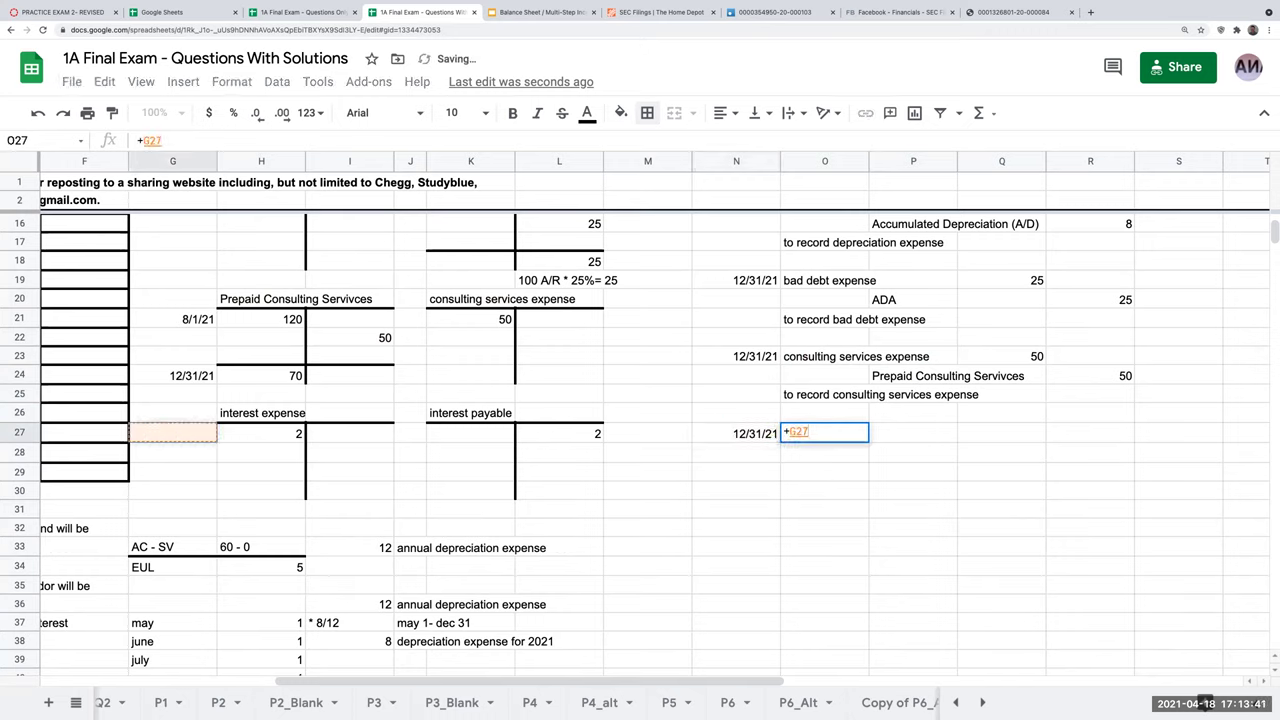
key("Right")
key("Right")
key("Up")
key("Return")
key("Right")
type("=")
key("Left")
key("Left")
key("Left")
key("Left")
key("Left")
key("Up")
key("Up")
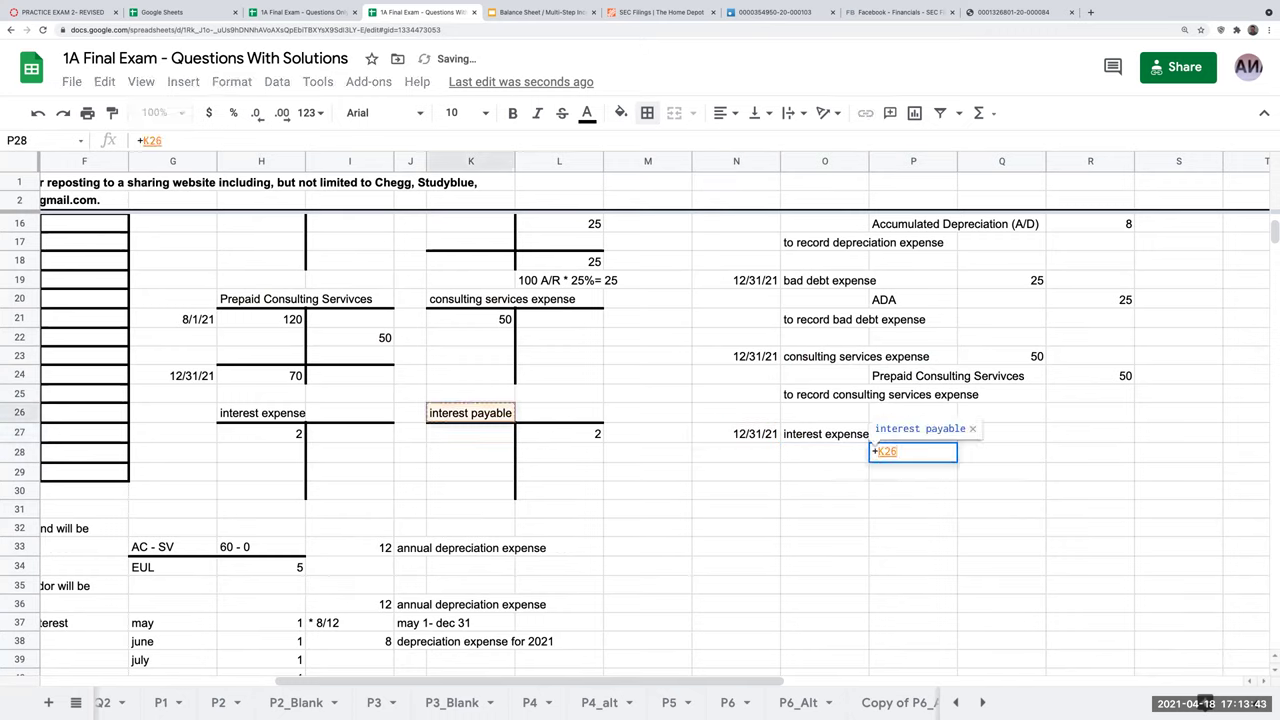
key("Return")
- Link the interest entry's debit and credit amounts of 2 to the T-accounts
key("Right")
key("Up")
key("Up")
type("+")
key("Left")
key("Left")
key("Left")
key("Left")
key("Left")
key("Left")
key("Left")
key("Left")
key("Left")
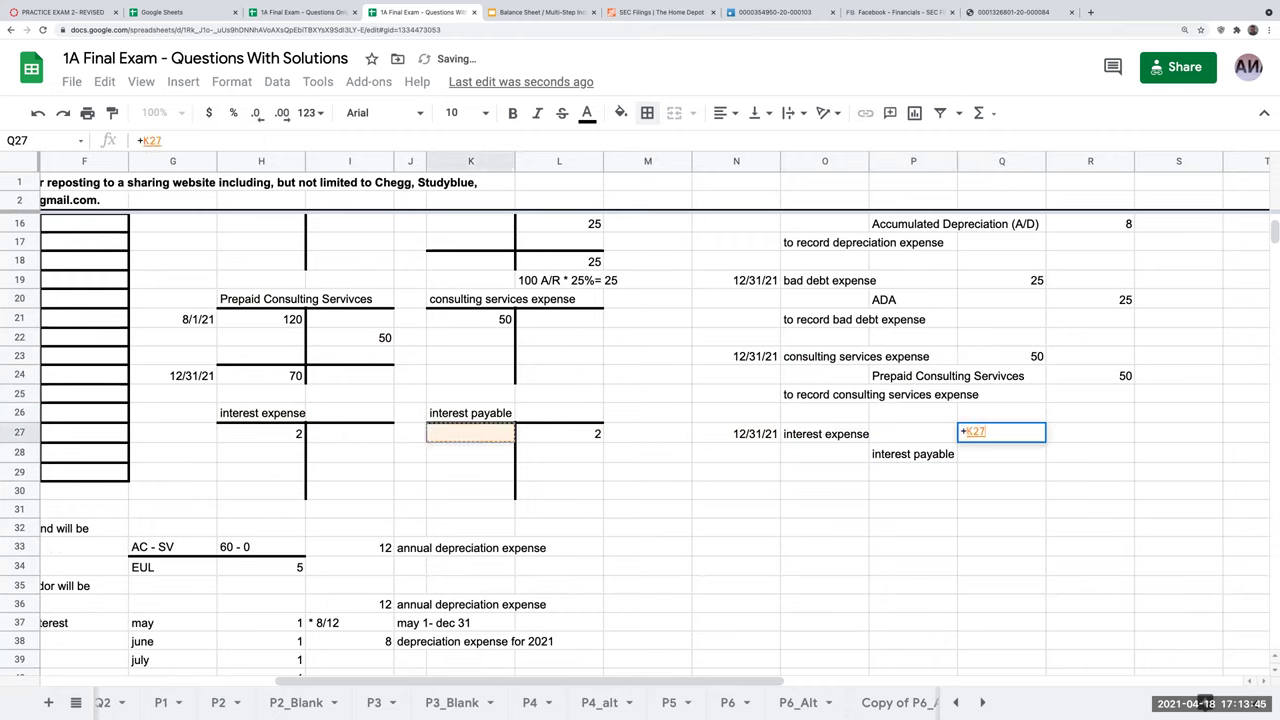
key("Return")
key("Right")
type("+")
key("Up")
key("Left")
key("Return")
- Describe the interest entry as 'to record interest expense'
key("Left")
key("Left")
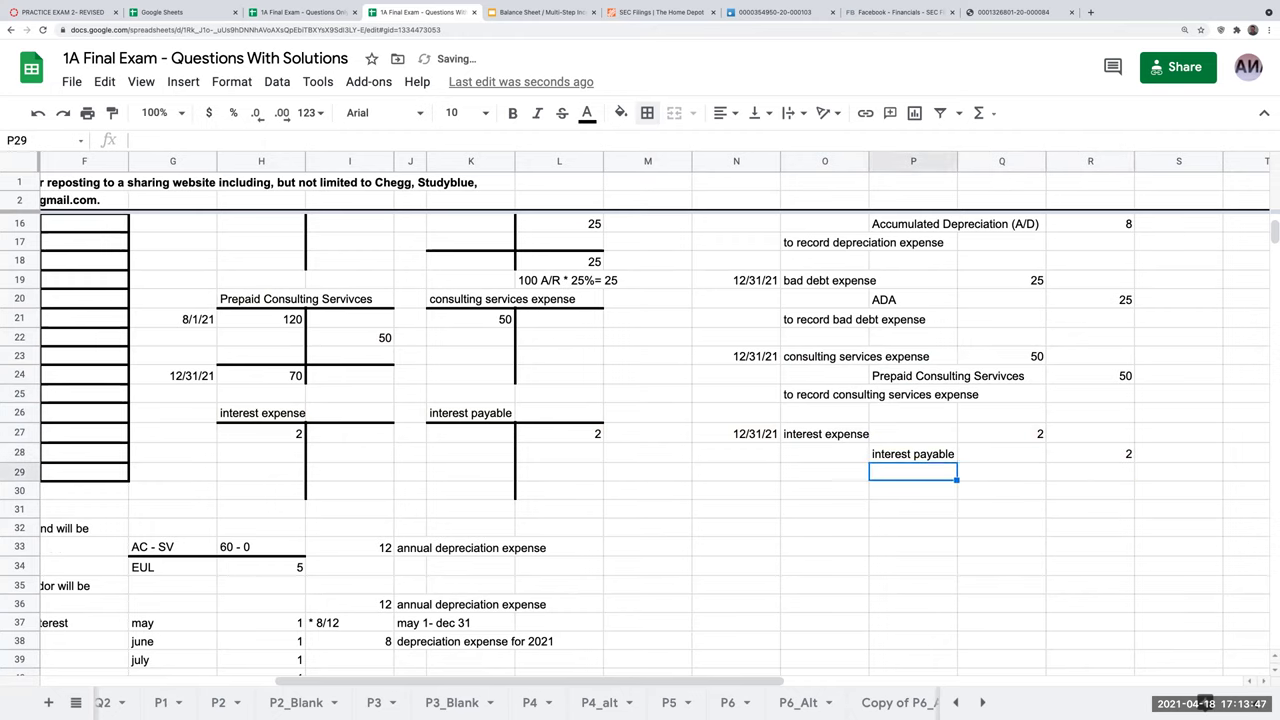
key("Left")
type("to record inter")
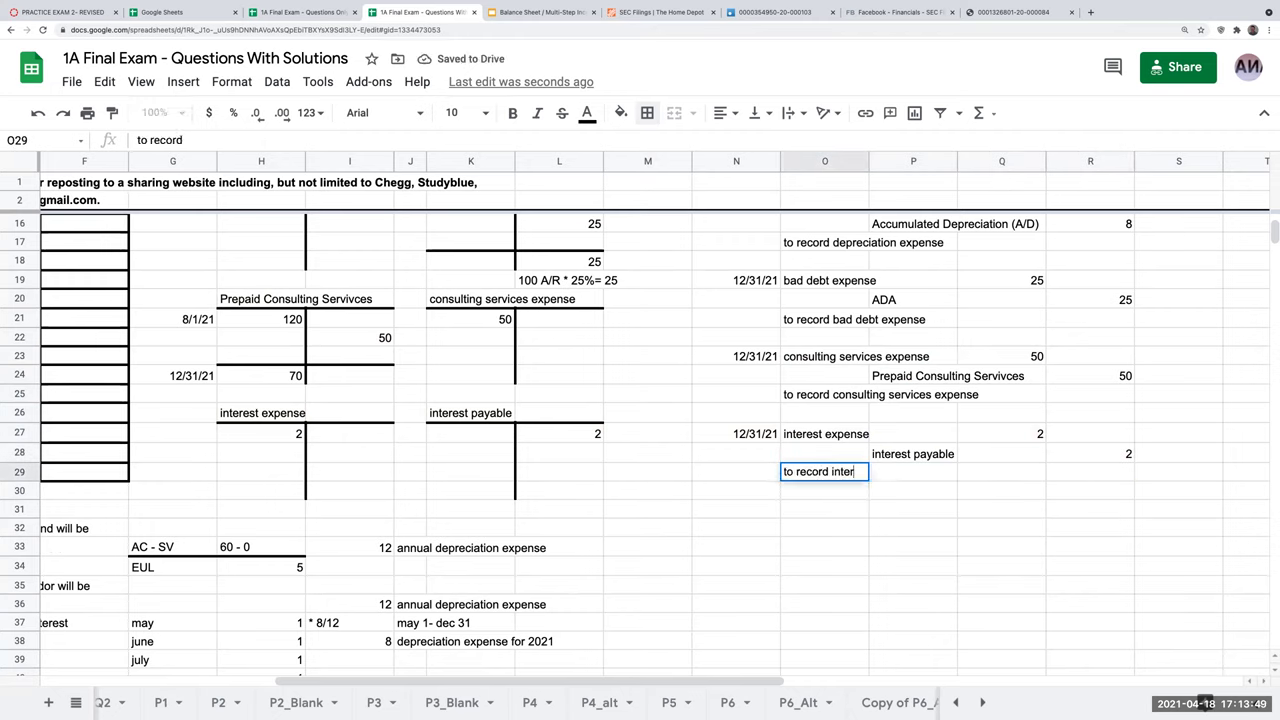
type("est expens")
key("BackSpace")
key("BackSpace")
key("BackSpace")
type("ense")
key("Return")
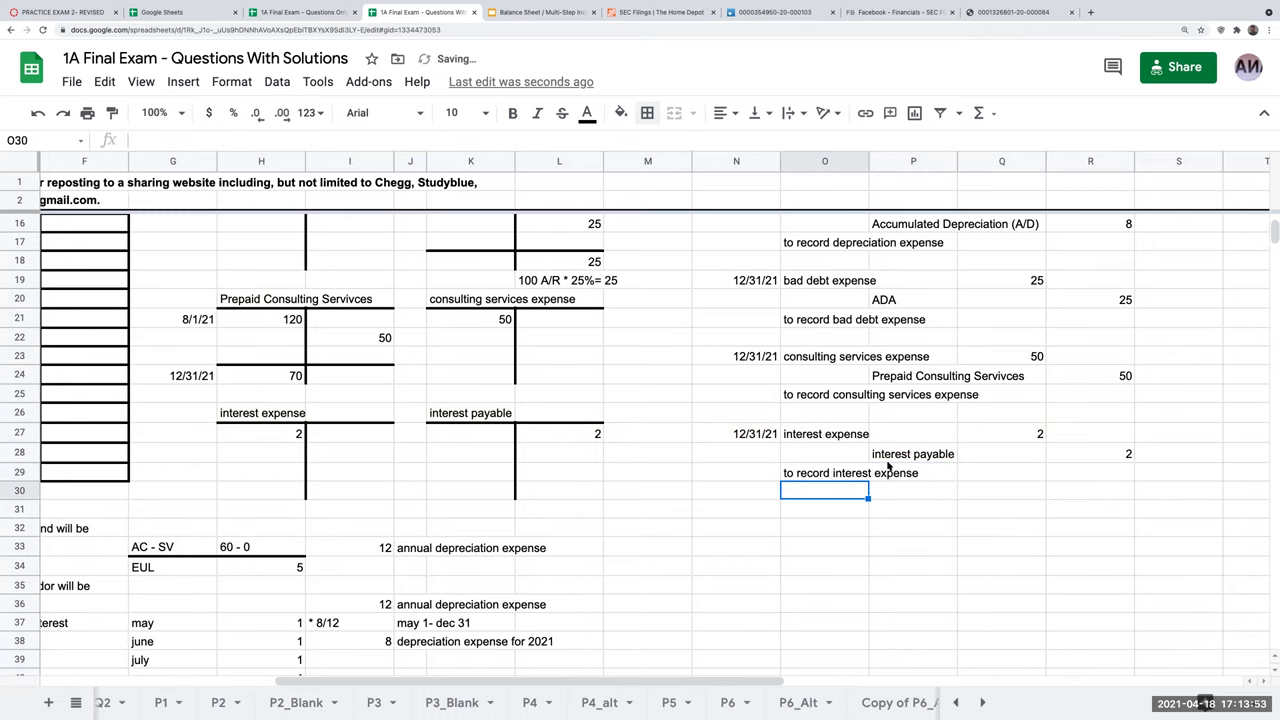
- Review the prepaid account formula and consulting explanation in the first 12/31/21 entry
scroll(887, 465, "up", 3)
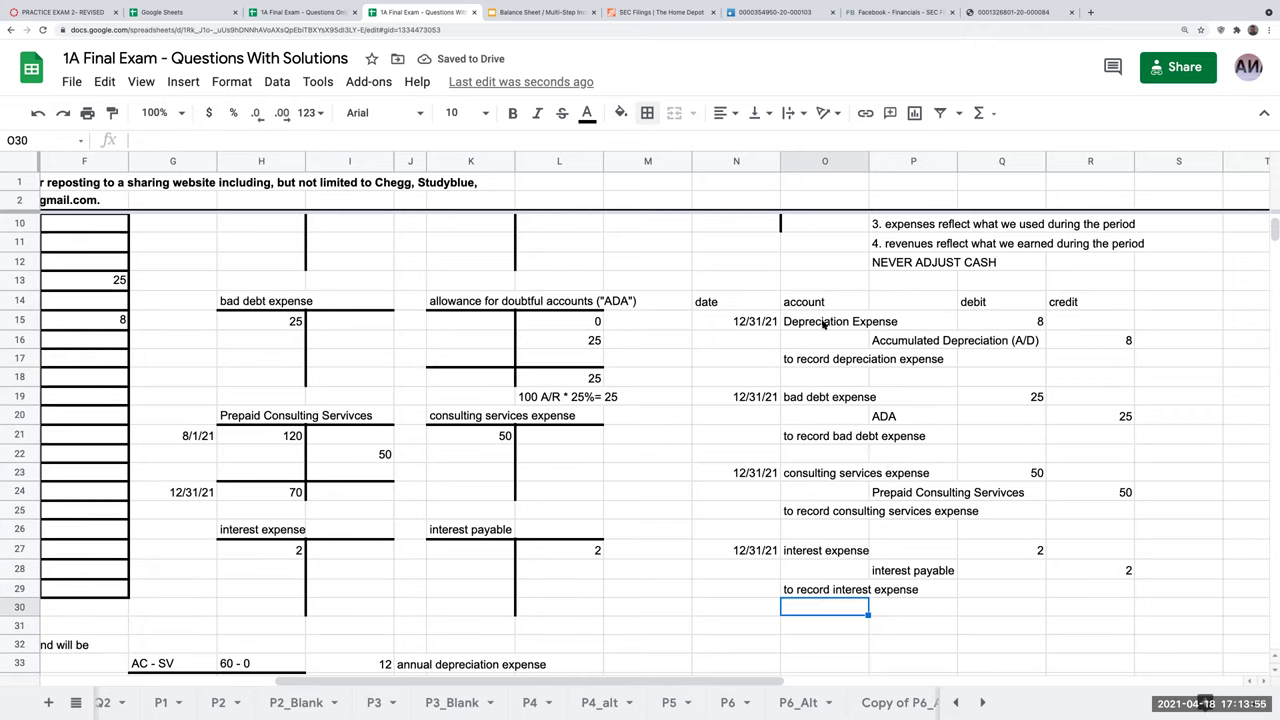
left_click(893, 494)
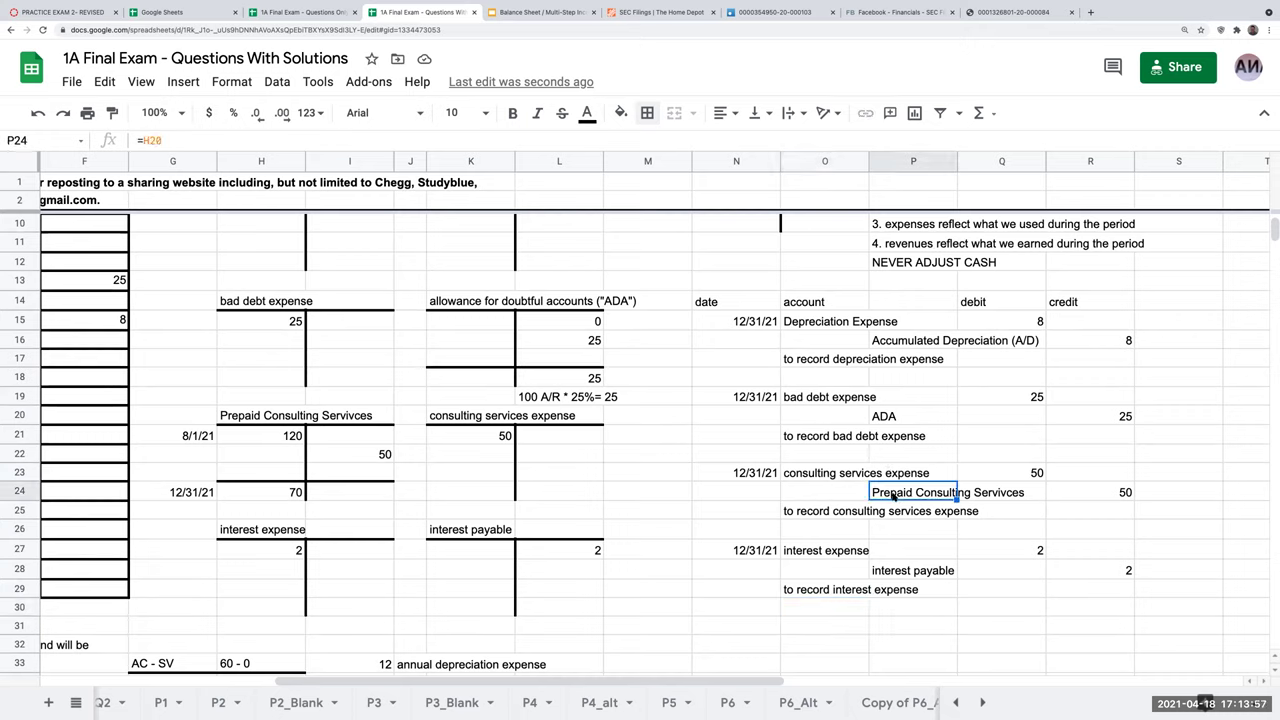
left_click(831, 511)
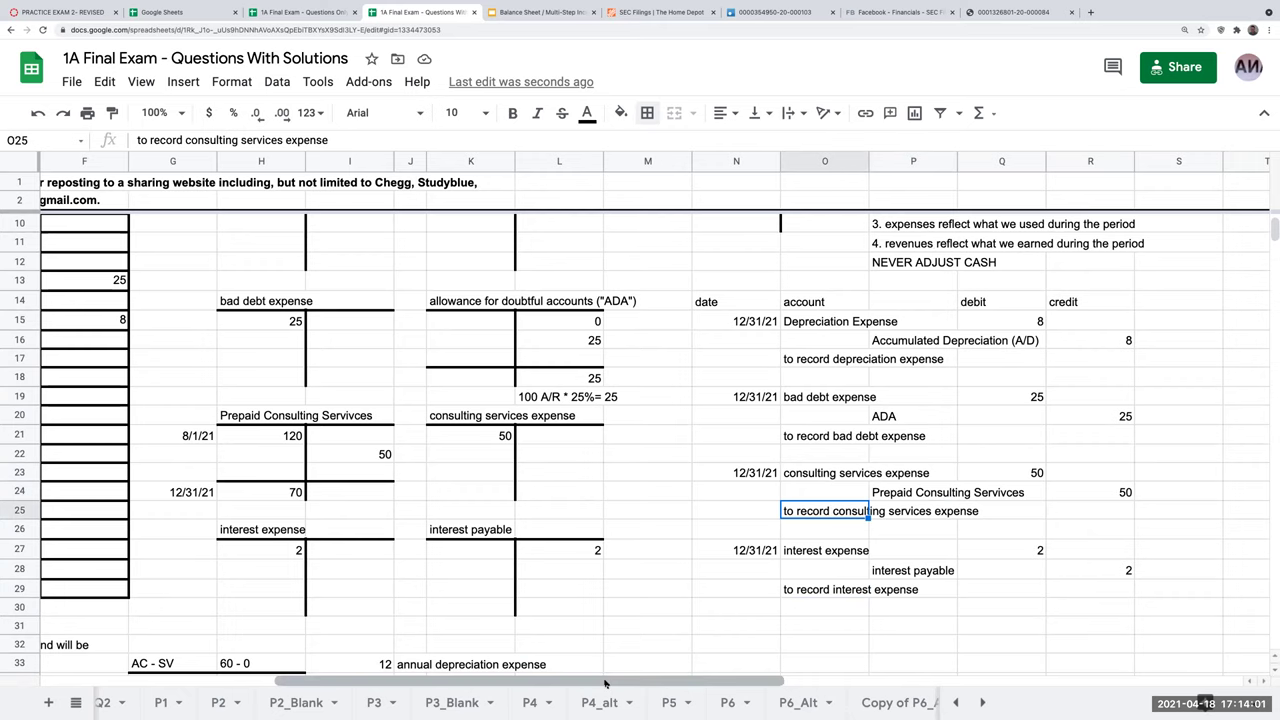
left_click_drag(606, 684, 363, 647)
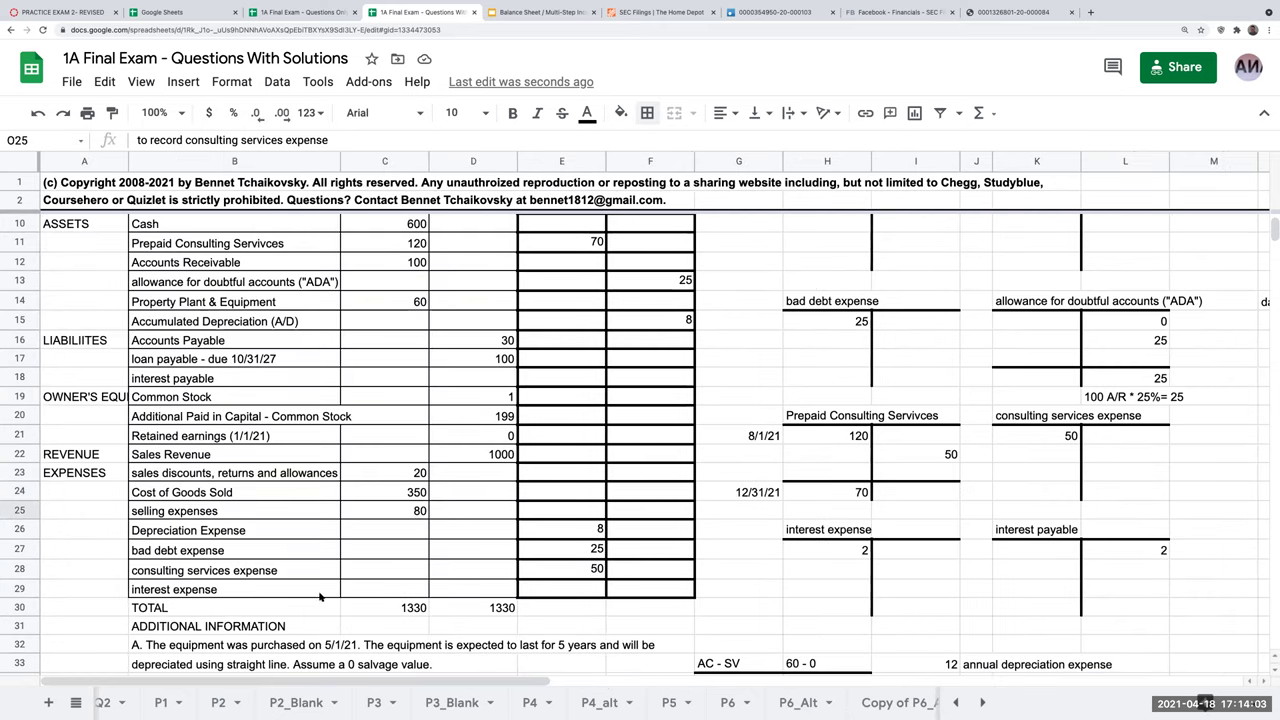
- Link adjusted interest expense debit and interest payable credit, 2 each, to their T-account balances
left_click(539, 589)
type("+")
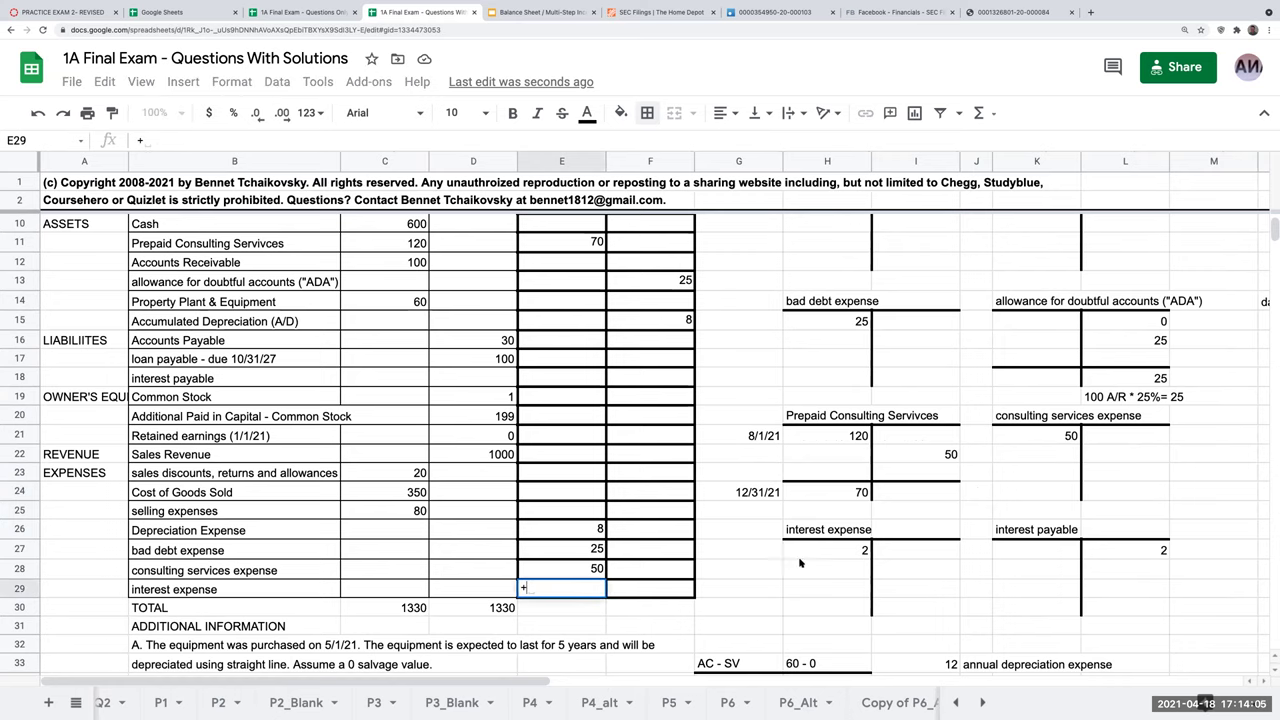
left_click(849, 550)
key("Return")
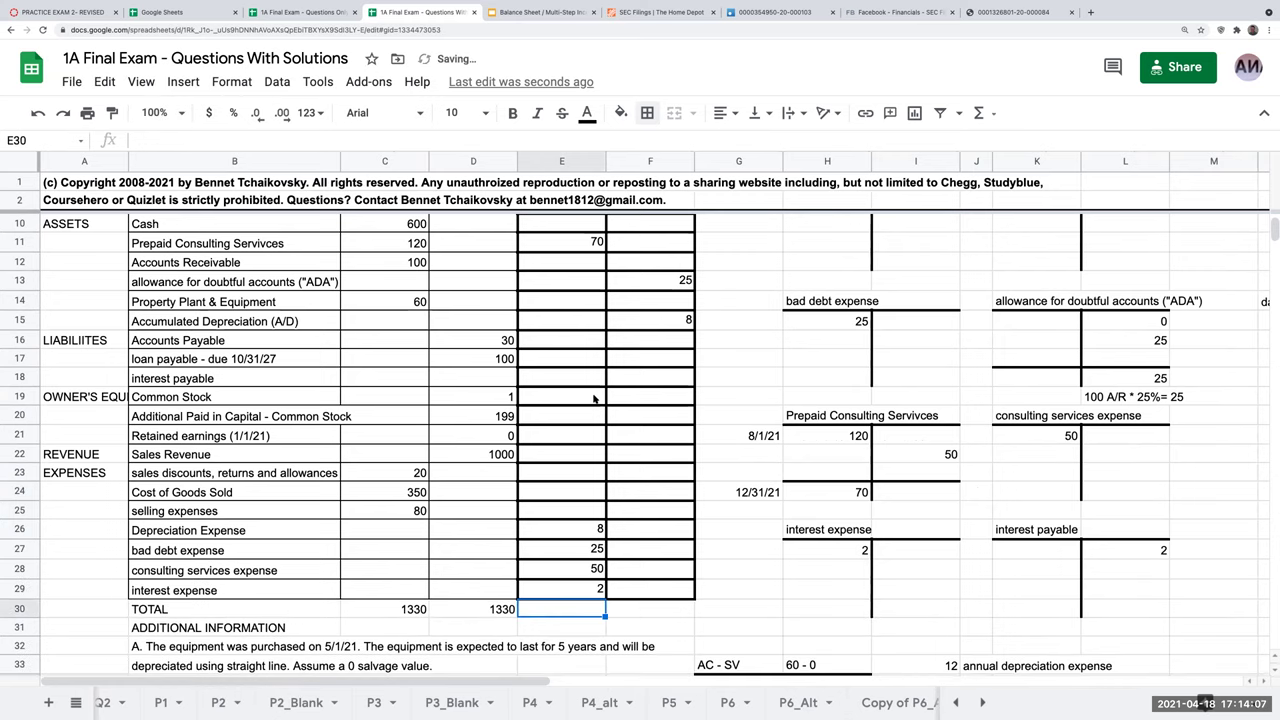
left_click(665, 375)
type("+")
left_click(1125, 549)
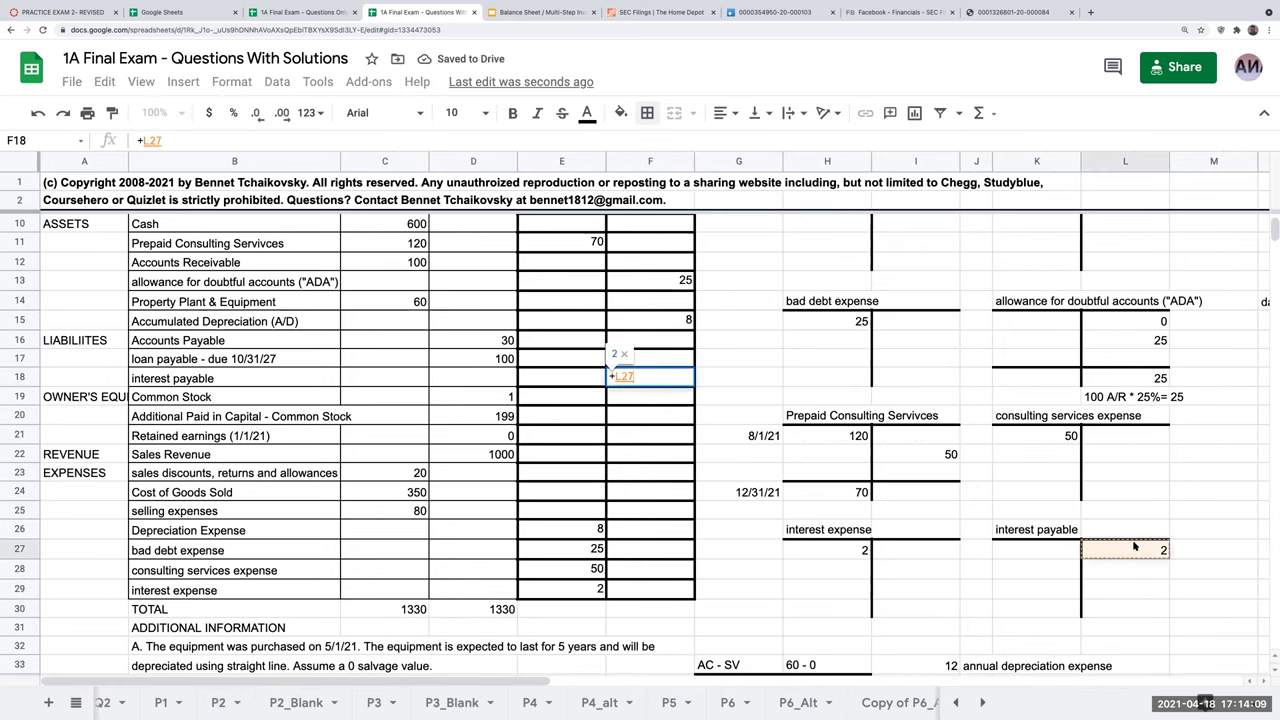
key("Return")
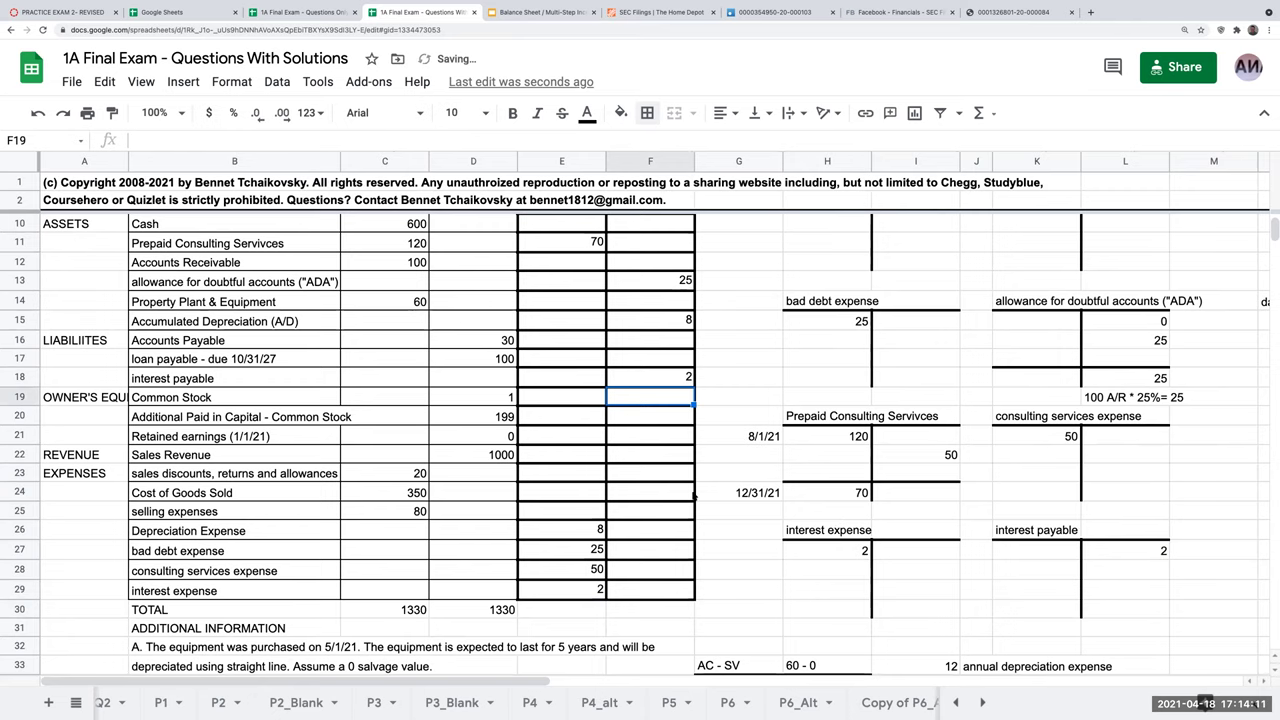
- Carry Cash 600, Accounts Receivable 100, equipment 60, Accounts Payable 30 and loan payable 100 into the adjusted columns
scroll(694, 487, "up", 1)
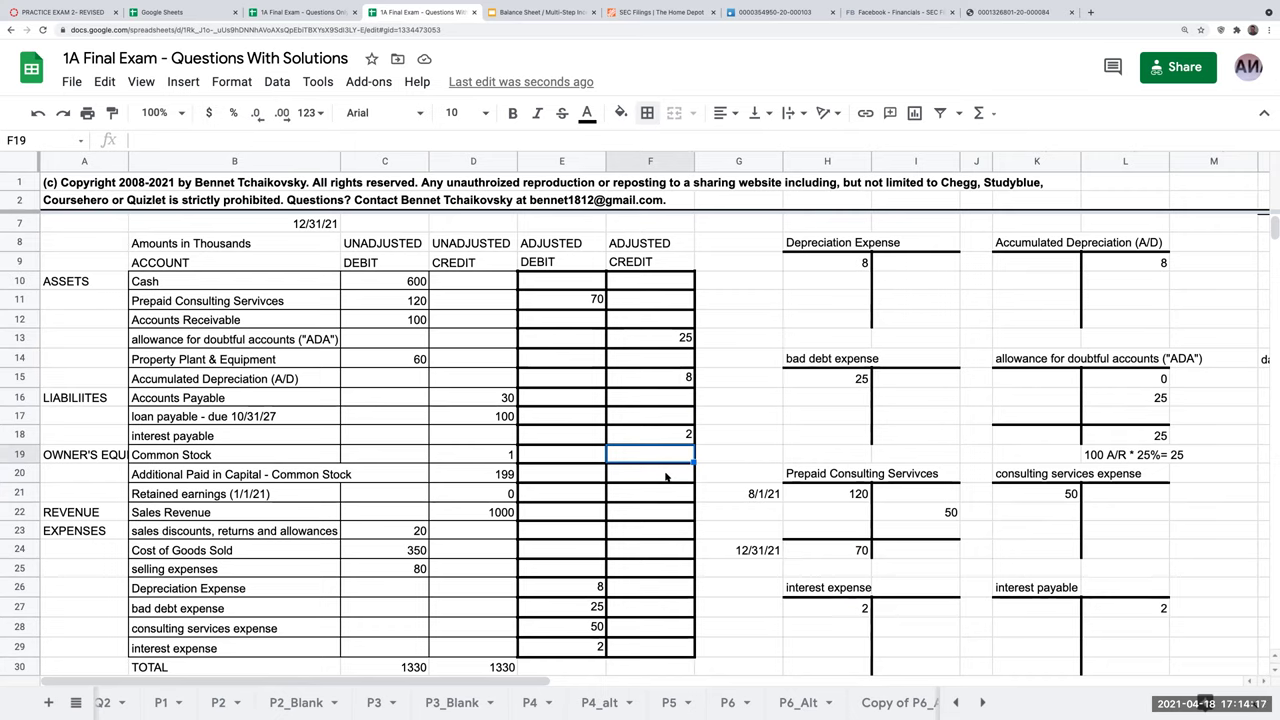
left_click(563, 281)
type("+")
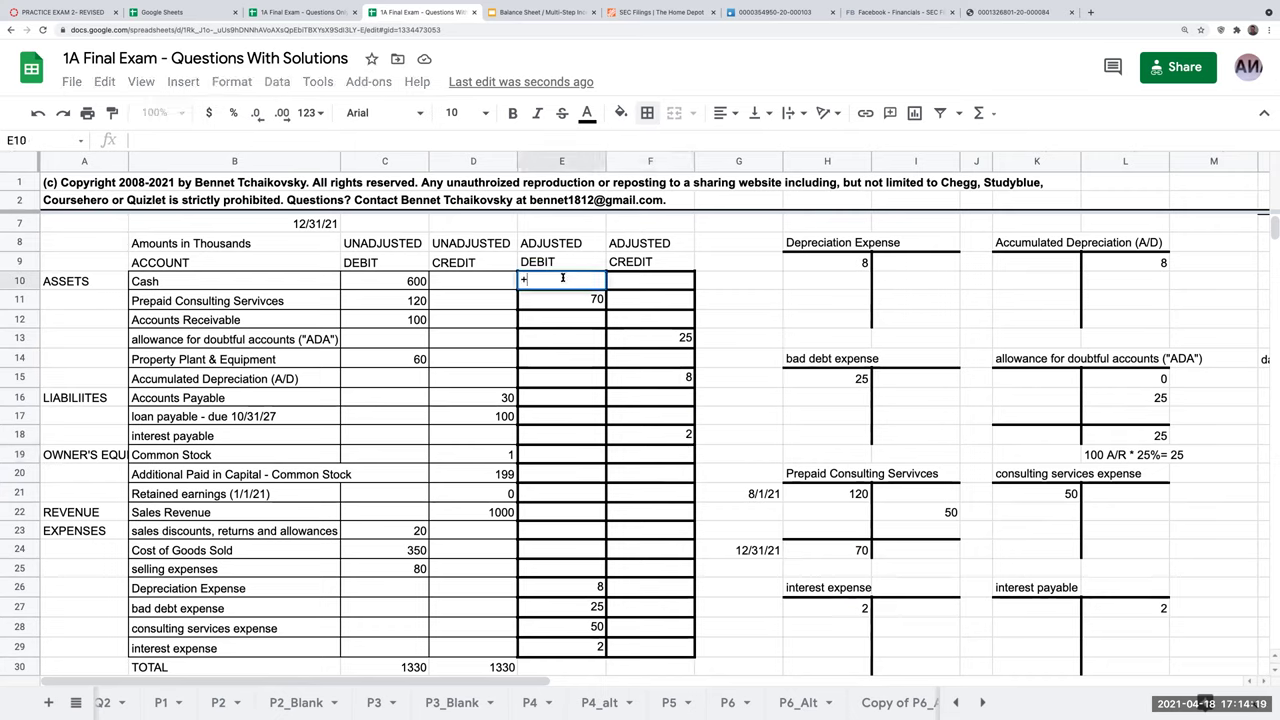
key("Left")
key("Left")
key("Return")
key("Down")
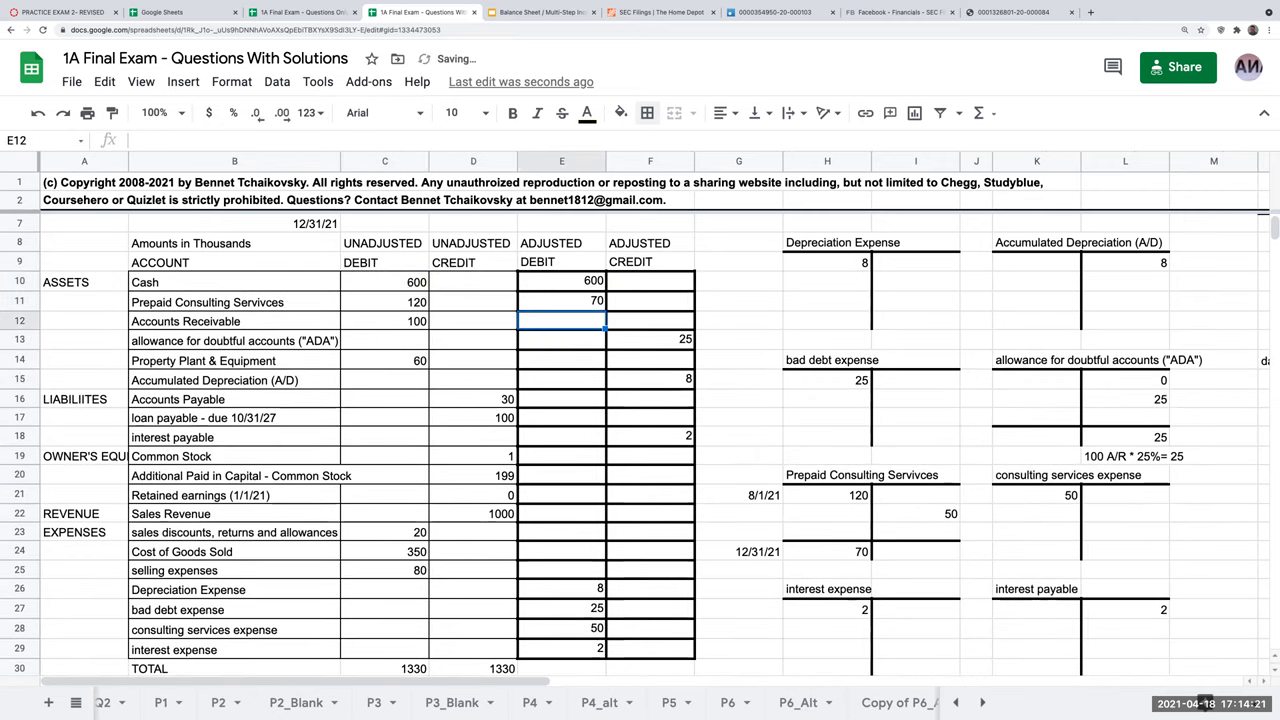
type("+")
key("Left")
key("Left")
key("Return")
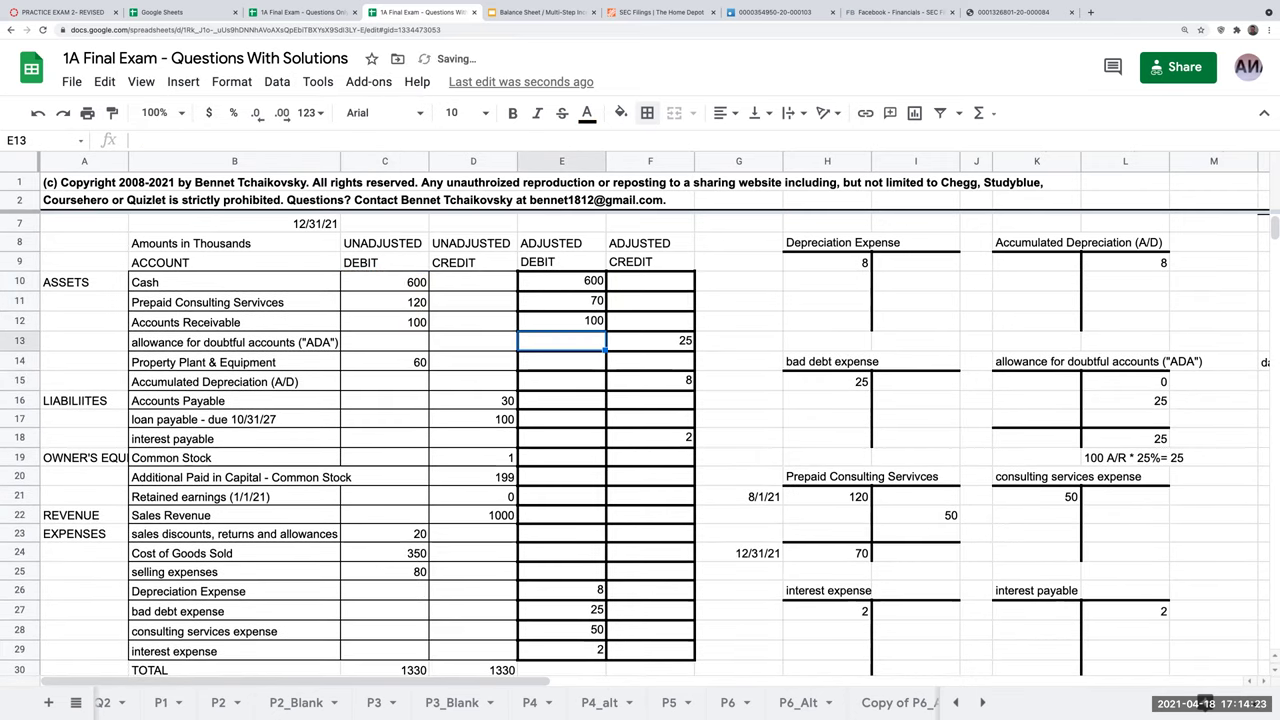
key("Down")
type("+")
key("Left")
key("Left")
key("Return")
key("Down")
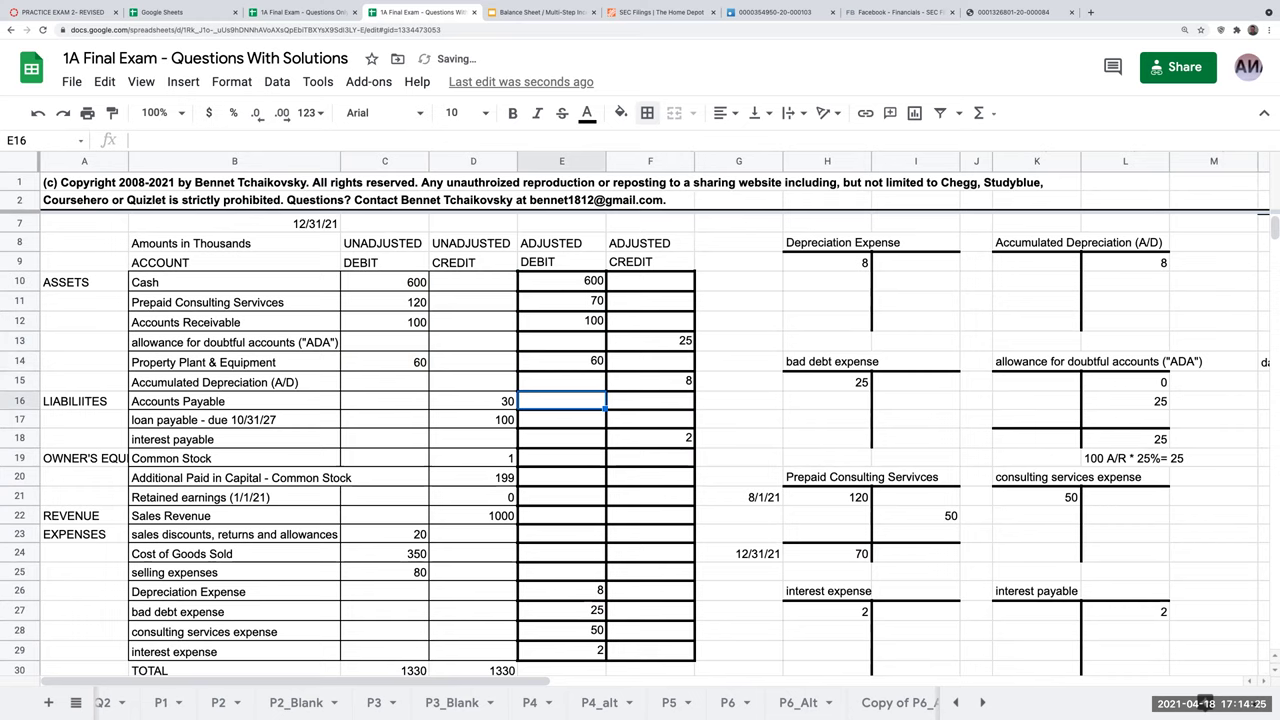
key("Right")
type("+")
key("Left")
key("Left")
key("Return")
type("+")
key("Left")
key("Left")
key("Return")
key("Down")
key("Down")
- Carry Common Stock 1, paid-in capital 199, retained earnings, sales 1000, discounts 20, COGS 350, selling expenses 80 across
key("Up")
type("+")
key("Left")
key("Left")
key("Return")
type("+")
key("Left")
key("Left")
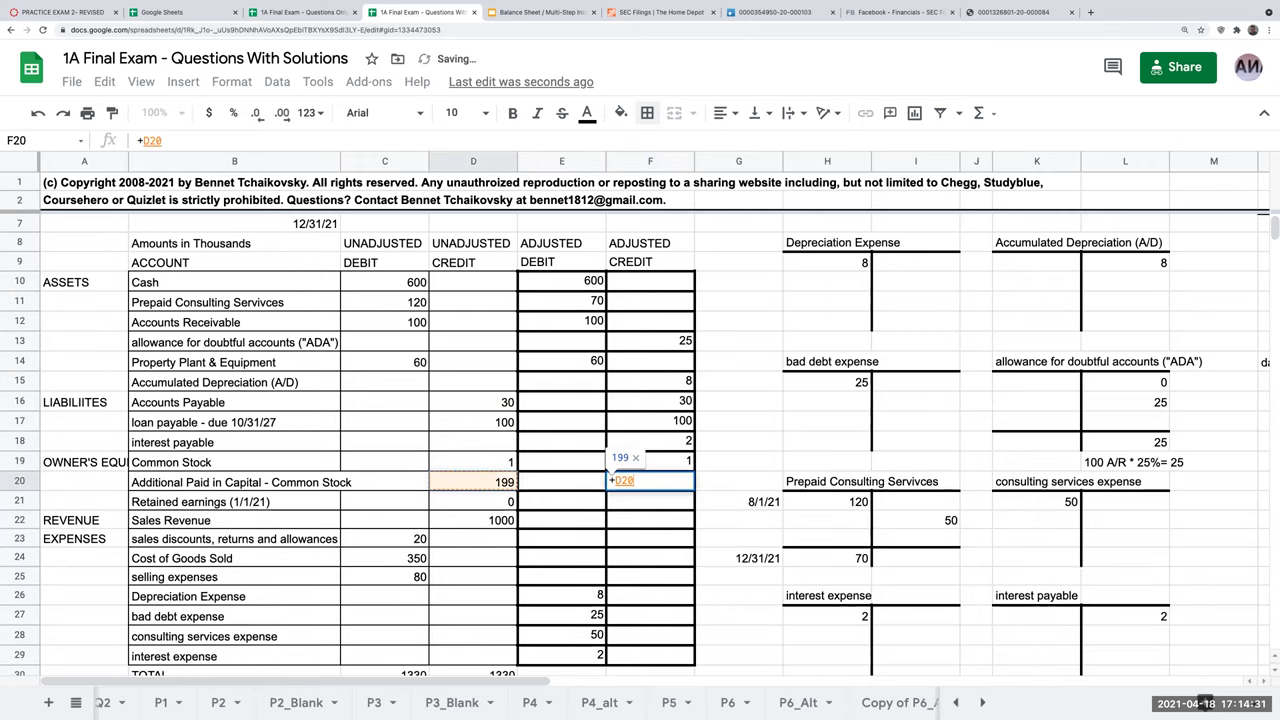
key("Return")
type("+")
key("Left")
key("Left")
key("Return")
type("+")
key("Left")
key("Left")
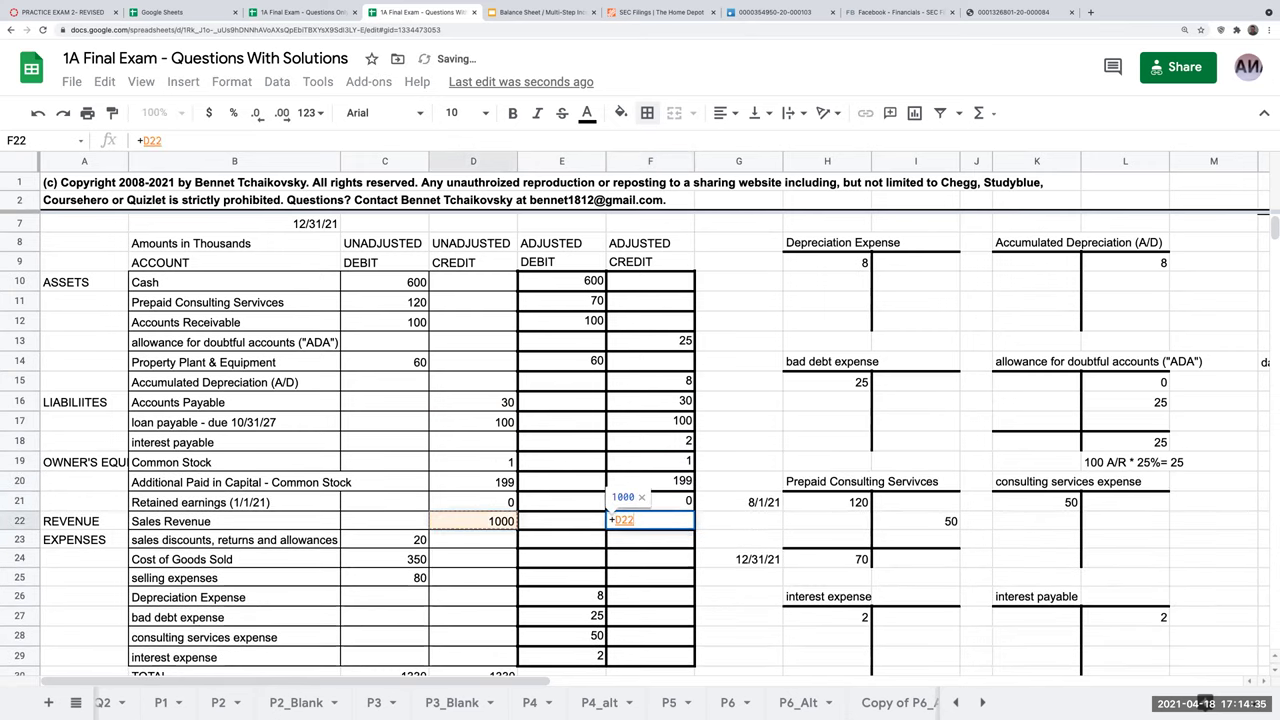
key("Return")
key("Left")
type("+")
key("Left")
key("Left")
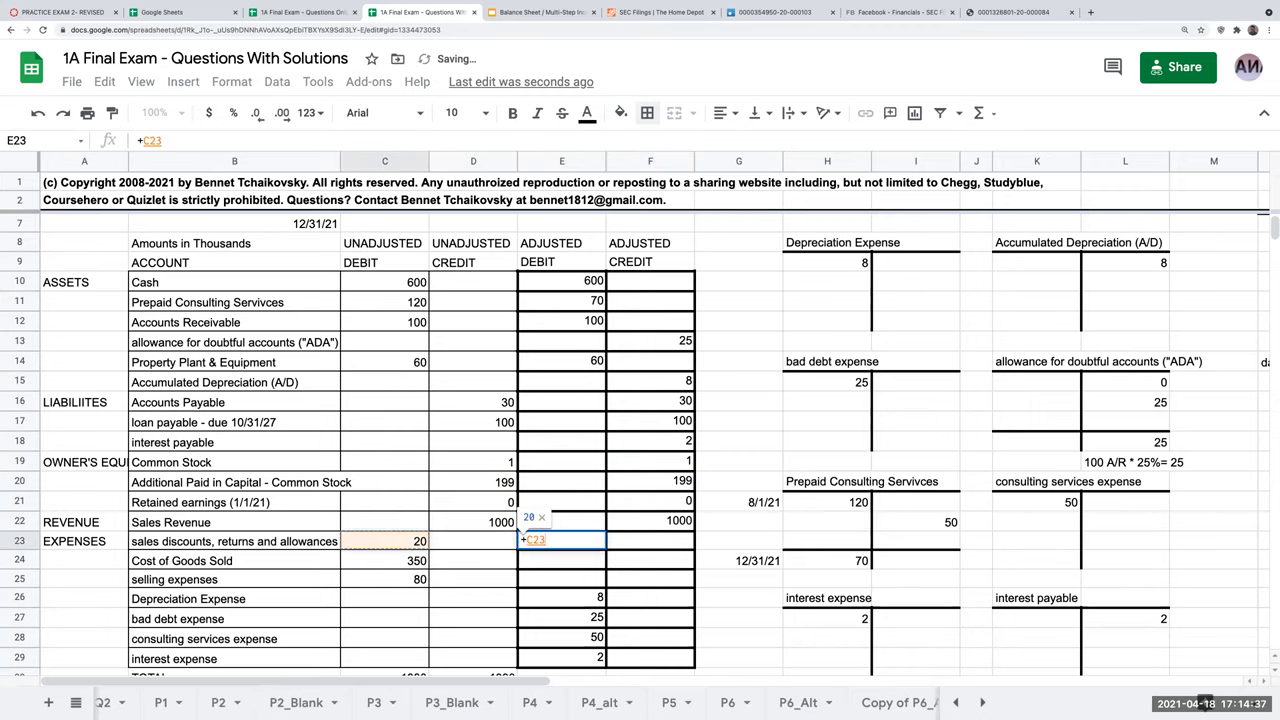
key("Return")
type("+")
key("Left")
key("Left")
key("Return")
type("+")
key("Left")
key("Left")
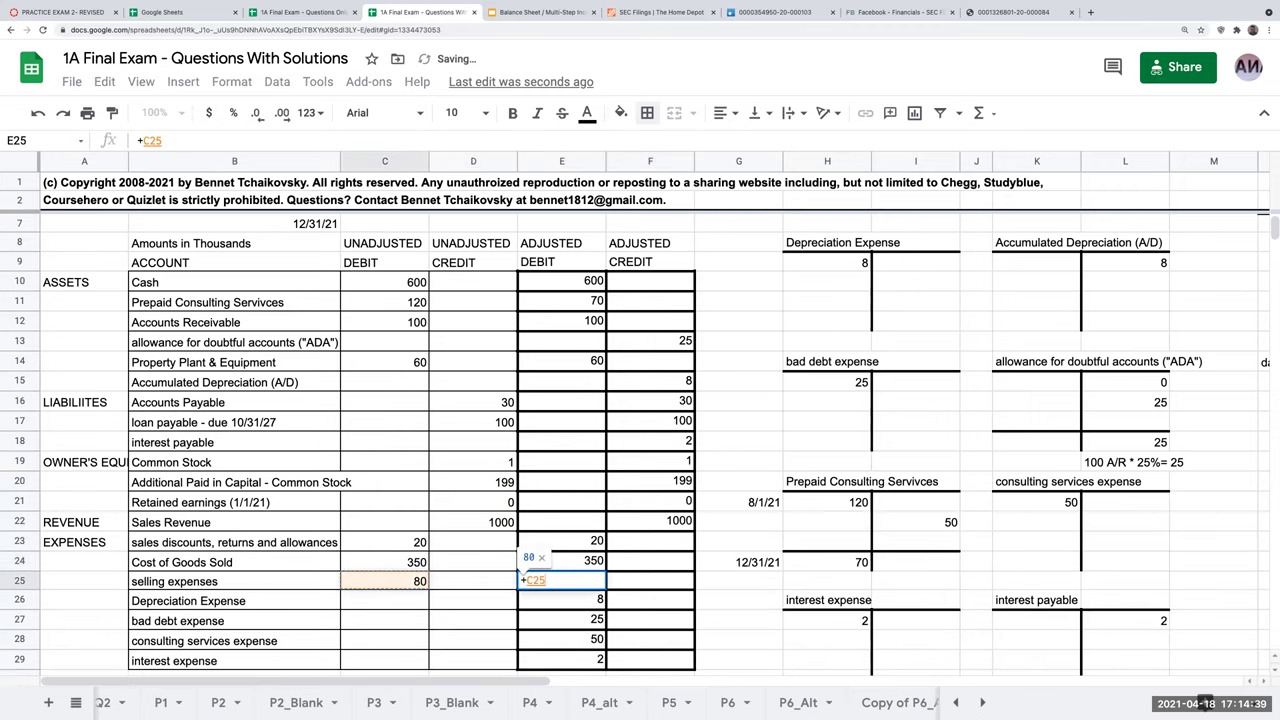
key("Return")
key("Down")
key("Down")
key("Down")
key("Down")
key("Down")
key("Down")
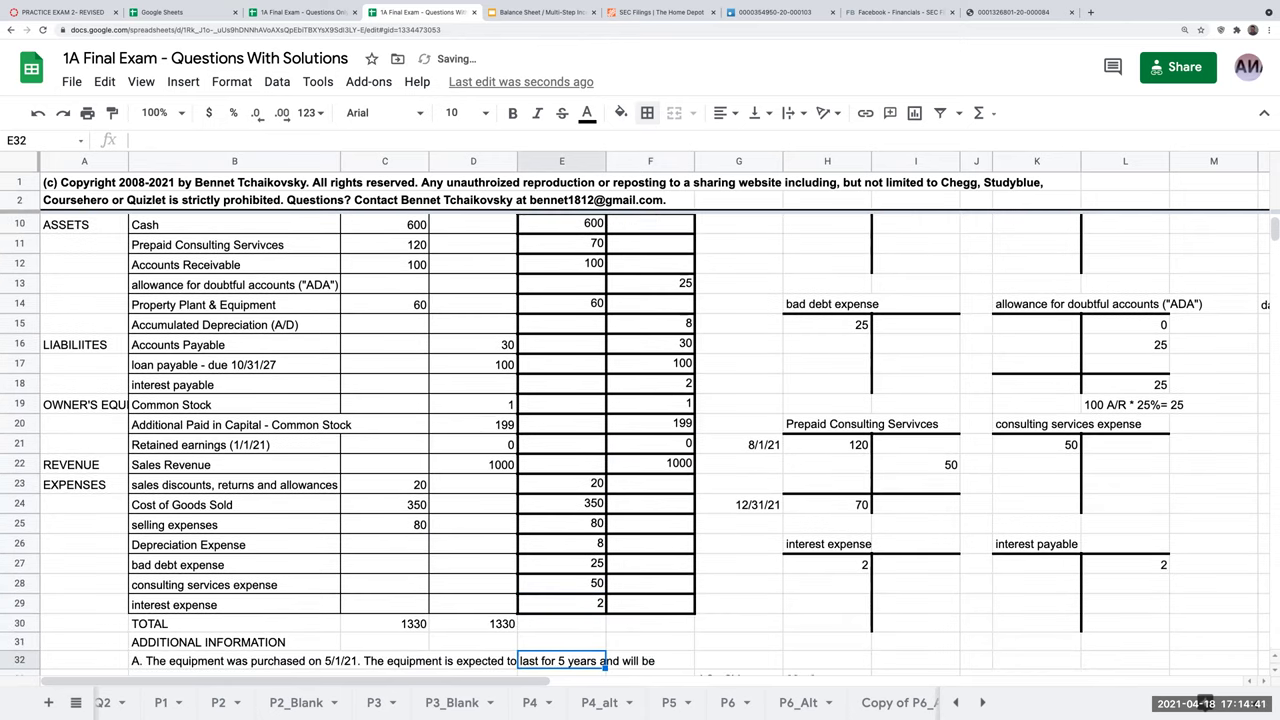
- Copy the unadjusted total formulas into E30:F30 so the adjusted columns total 1365 each
left_click(417, 624)
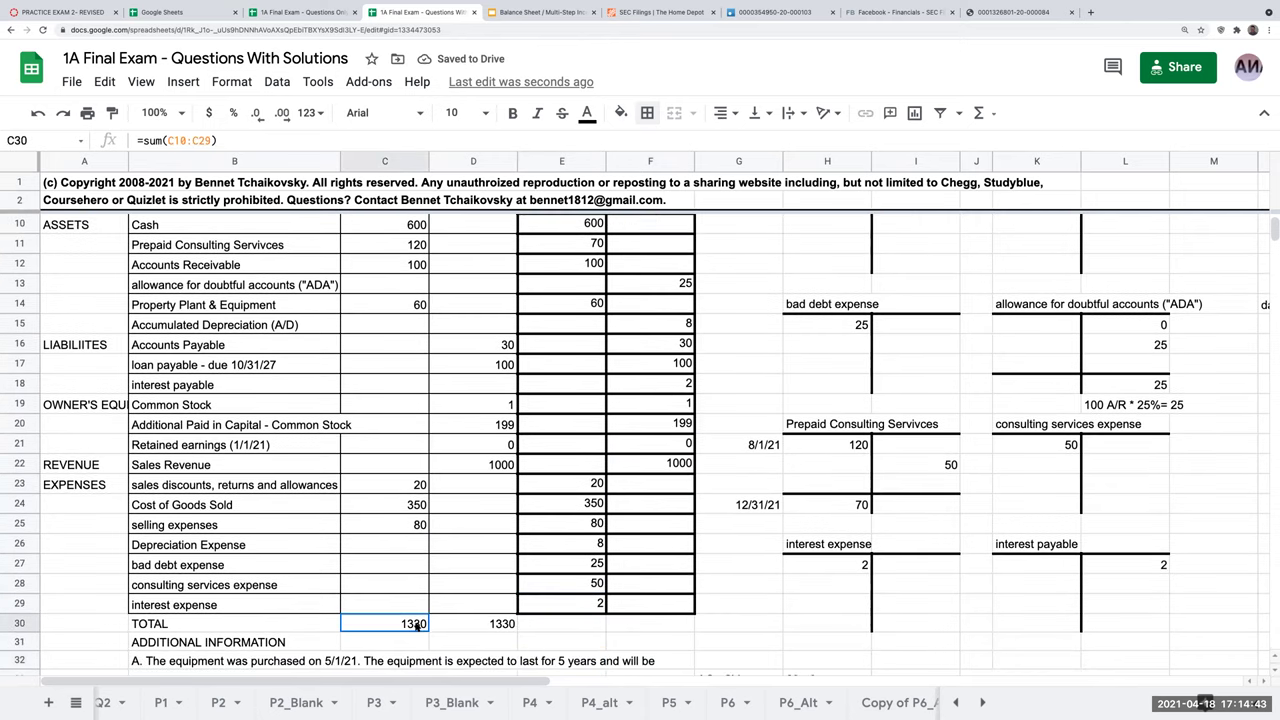
left_click_drag(417, 624, 462, 630)
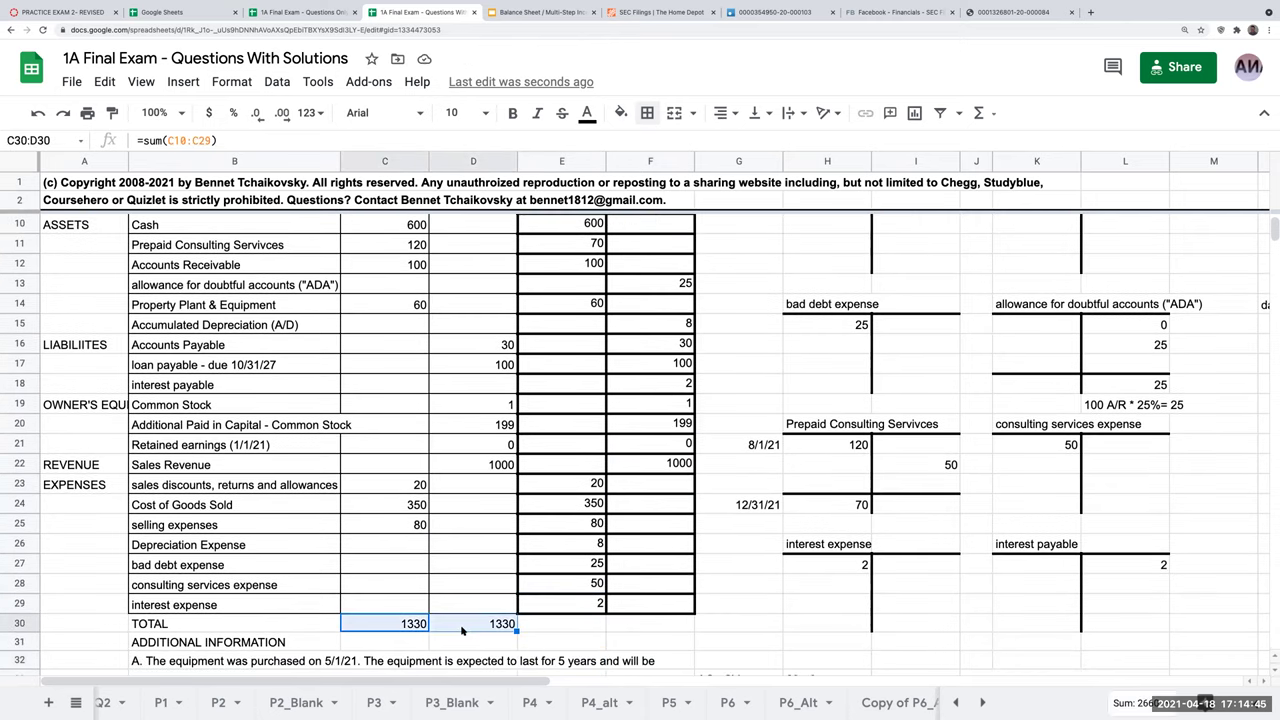
key("ctrl+c")
left_click(569, 625)
key("ctrl+v")
left_click(740, 606)
left_click(602, 625)
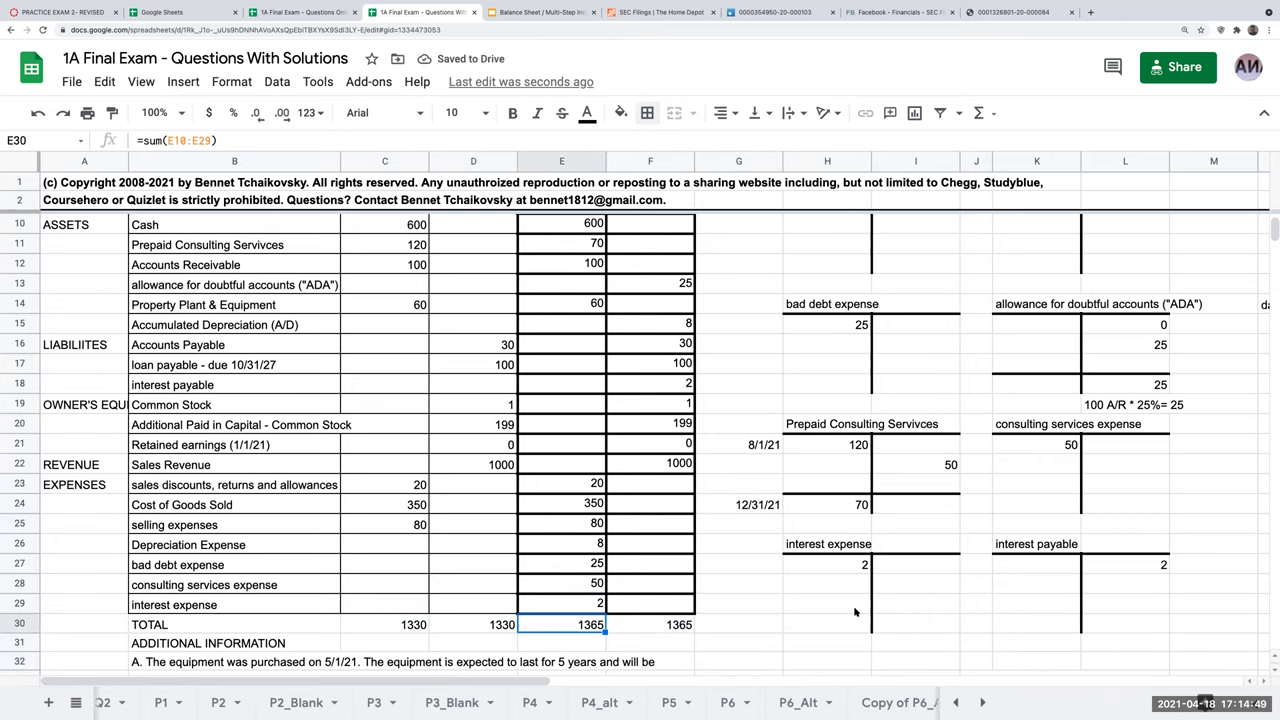
- Insert six empty columns to the left of G:L, ahead of the T-accounts
scroll(866, 583, "down", 10)
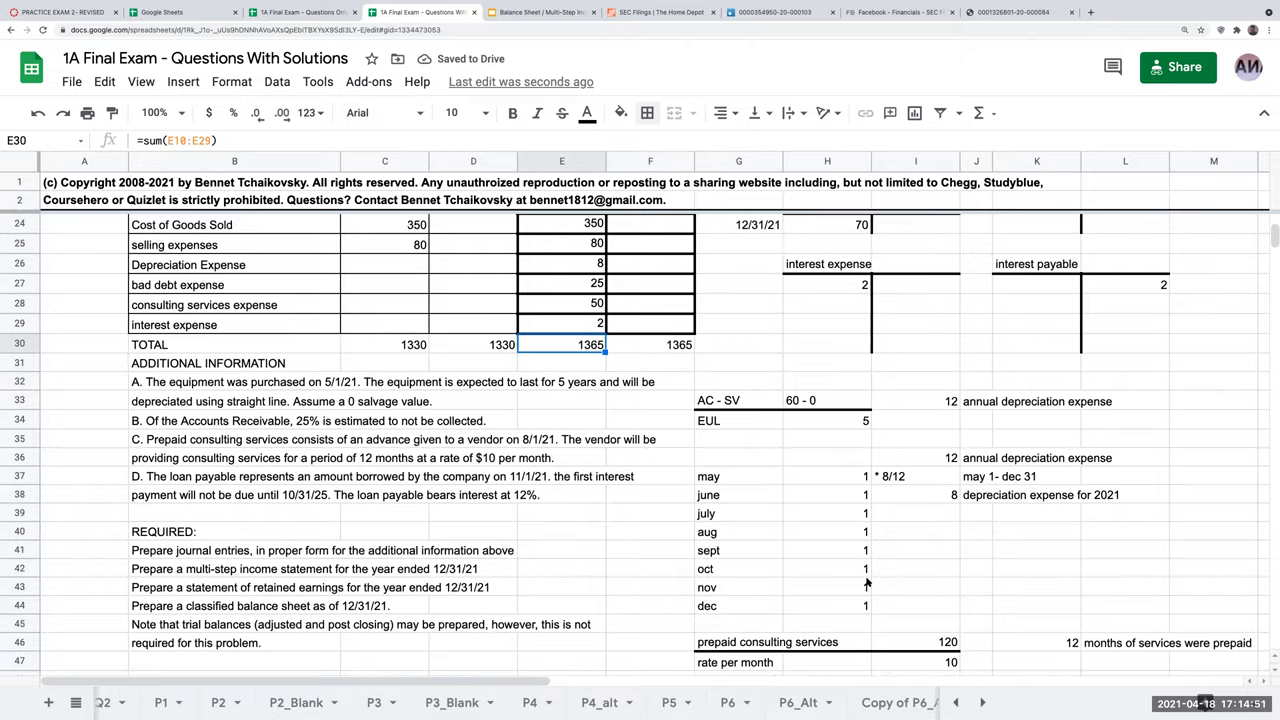
scroll(866, 583, "down", 5)
scroll(866, 583, "up", 14)
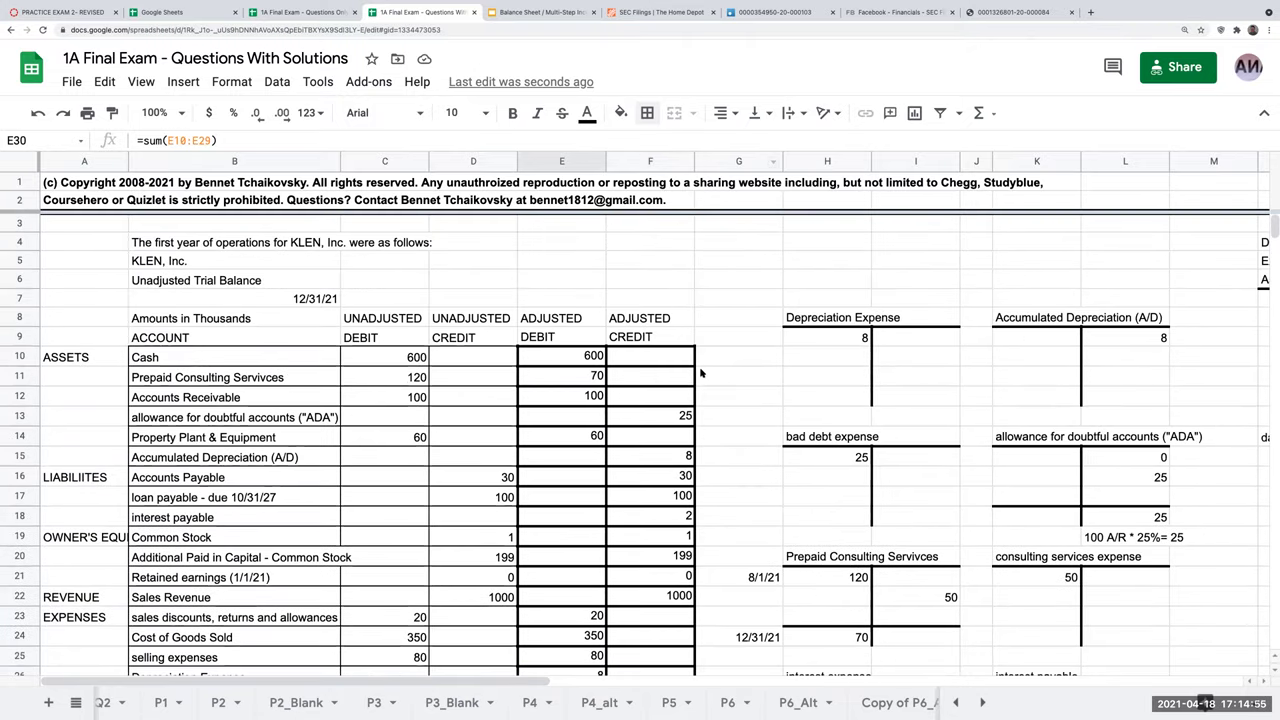
scroll(700, 373, "down", 10)
left_click(256, 553)
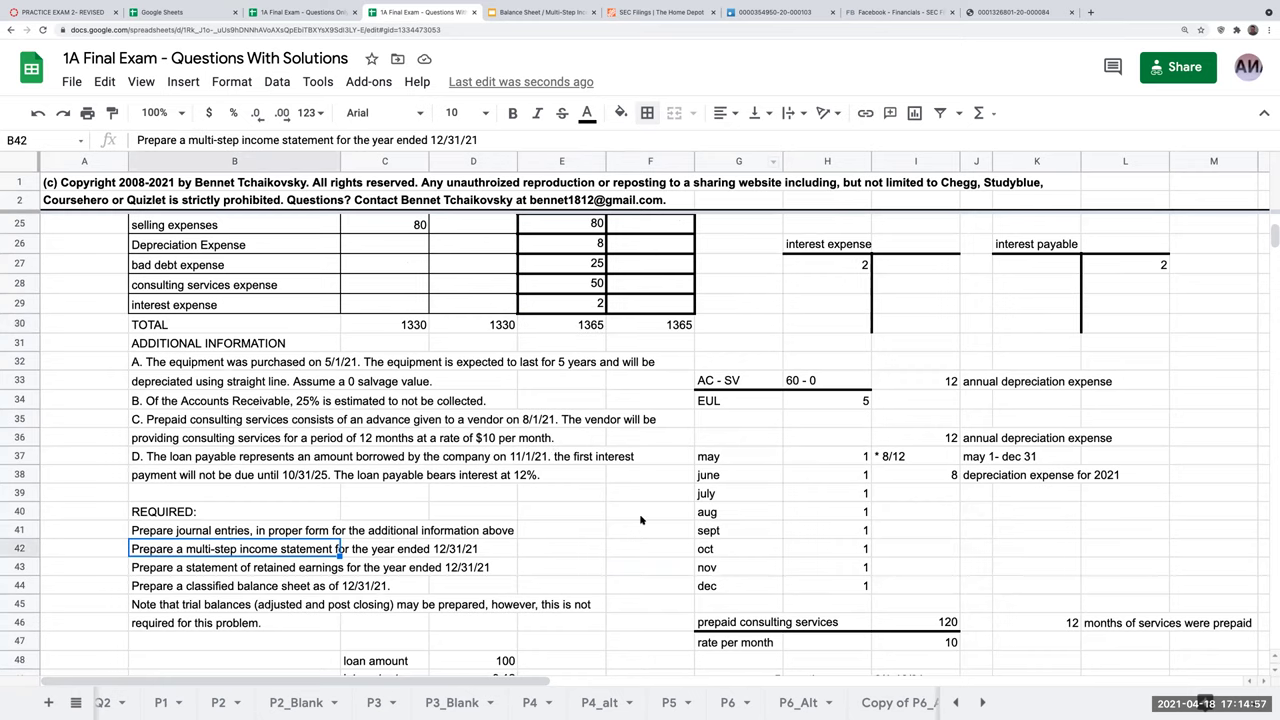
scroll(256, 553, "up", 10)
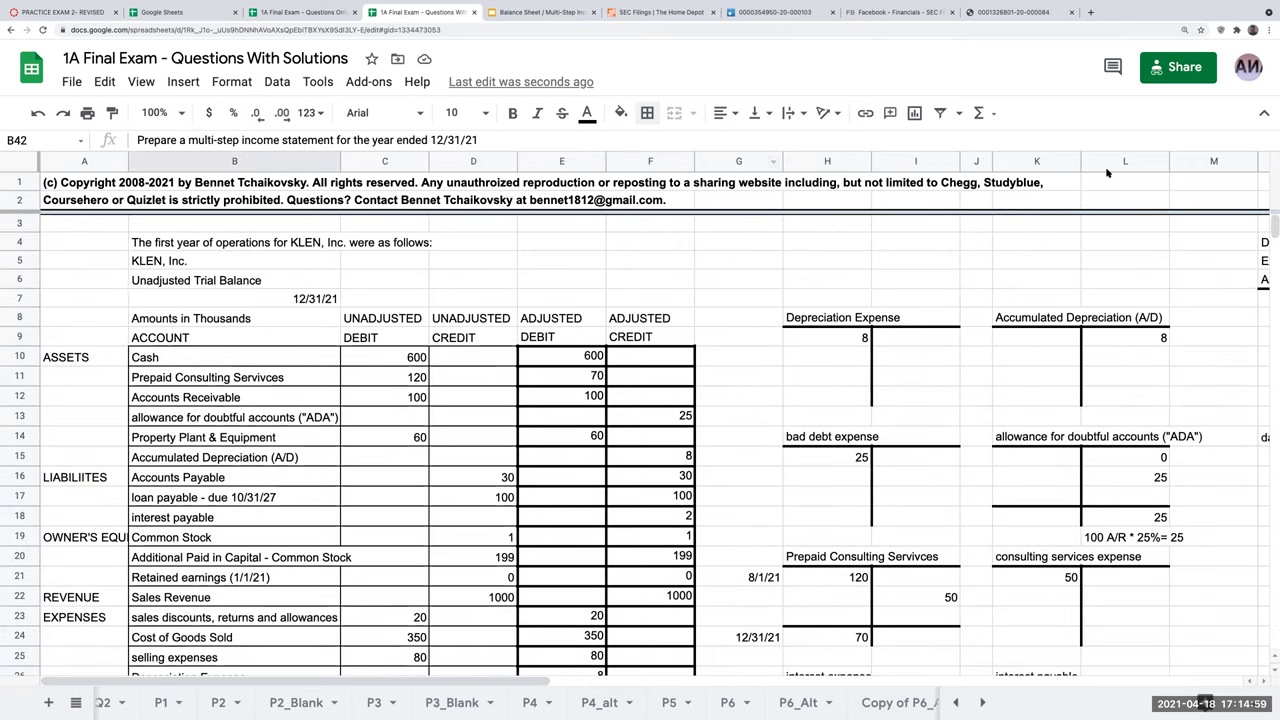
left_click_drag(735, 161, 1120, 161)
right_click(900, 161)
left_click(954, 240)
left_click(827, 357)
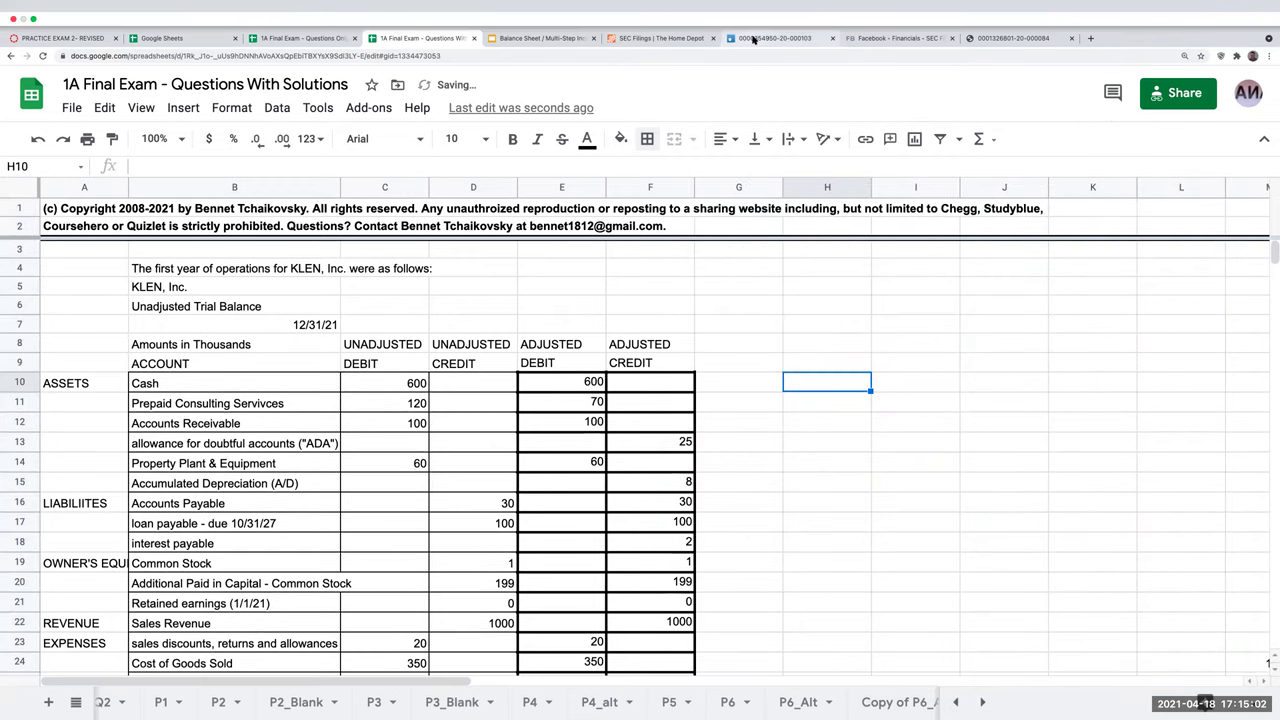
left_click(753, 38)
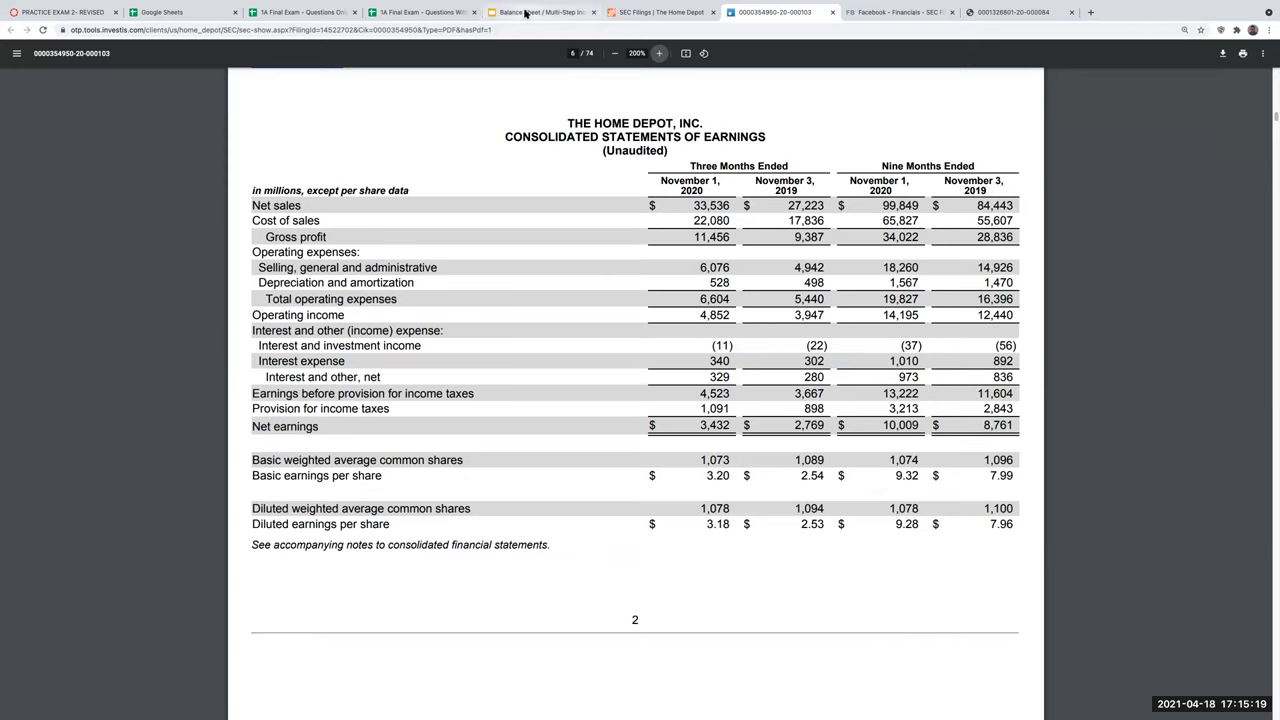
left_click(404, 12)
scroll(795, 431, "down", 7)
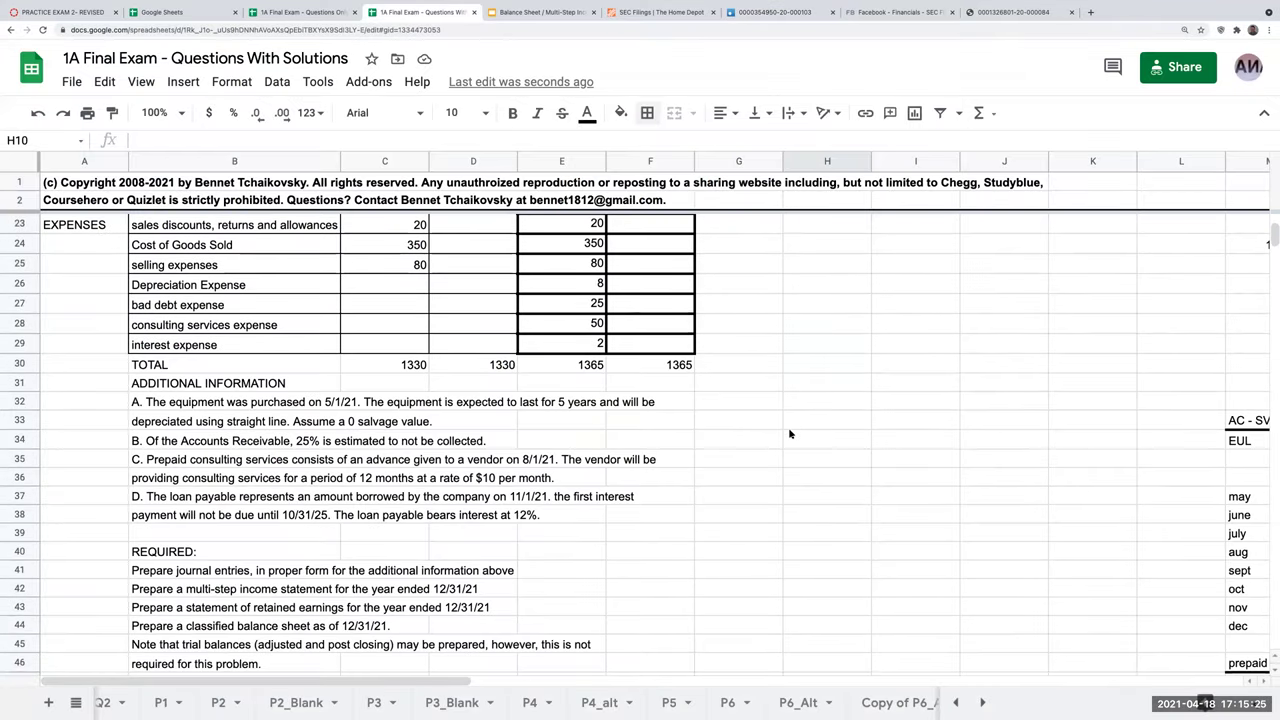
- Format the adjusted debit and credit amounts as currency with no decimal places
scroll(770, 428, "up", 2)
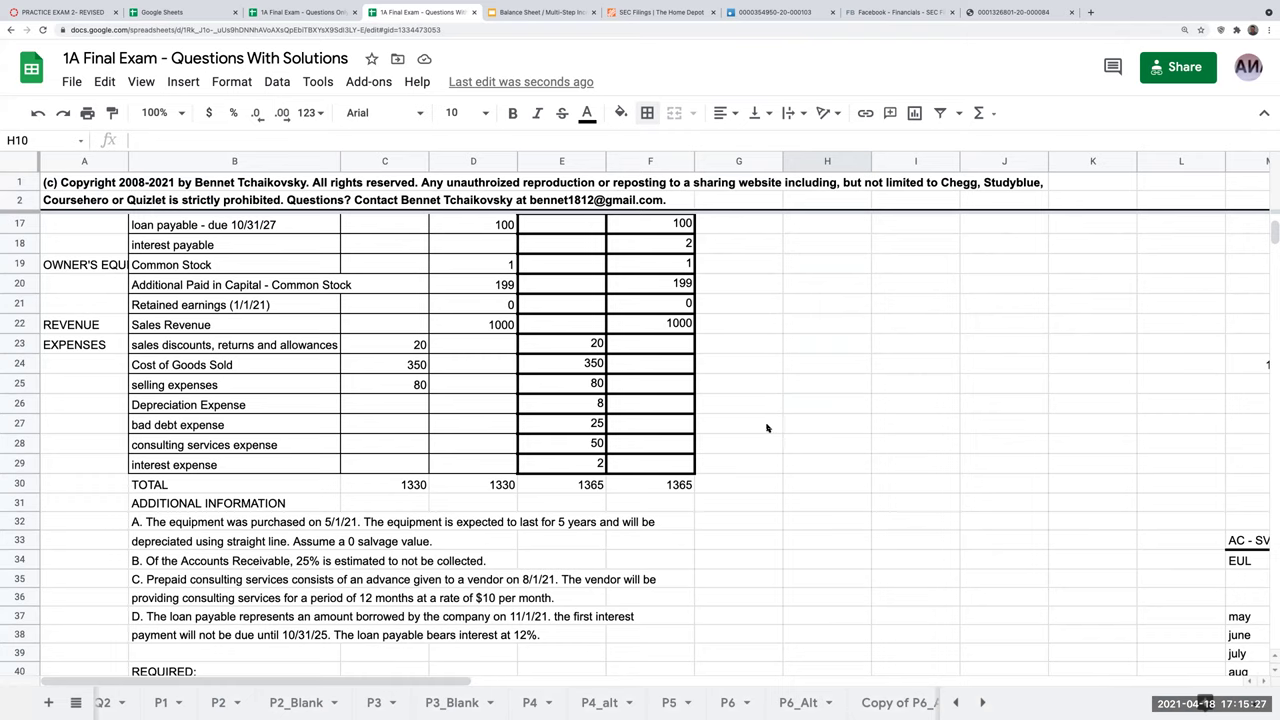
left_click_drag(575, 463, 666, 366)
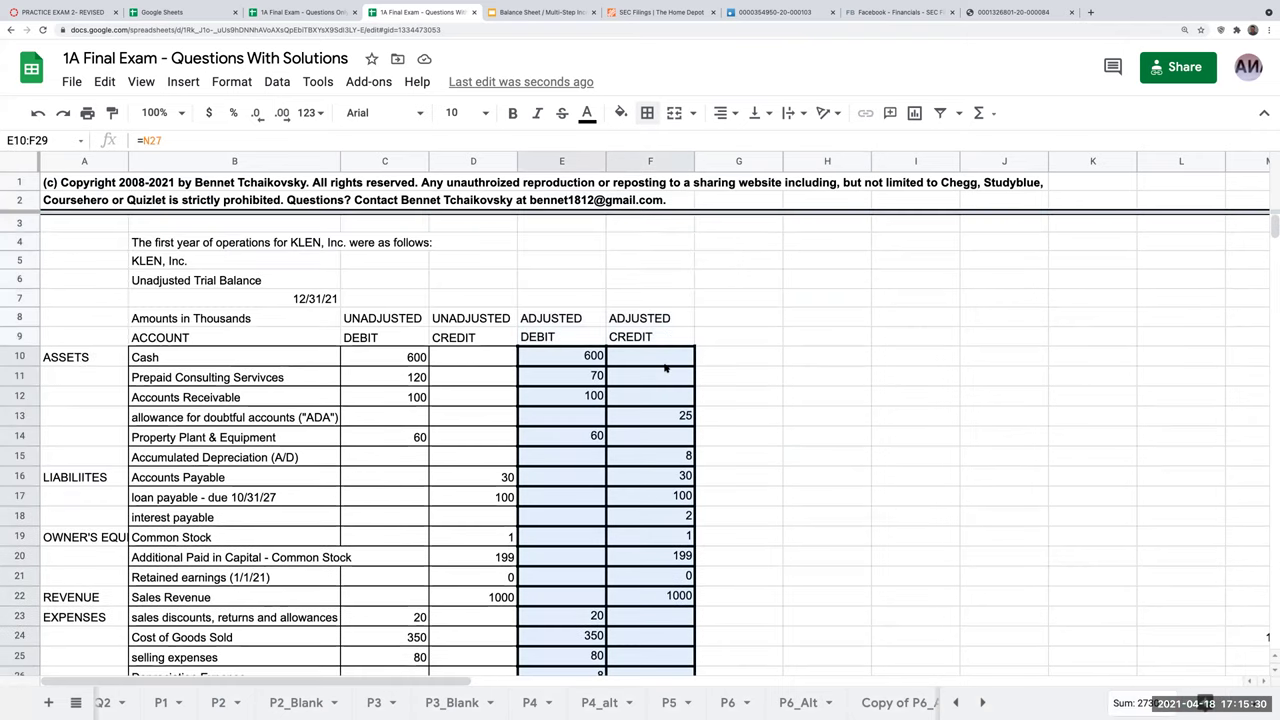
left_click(259, 113)
left_click(259, 113)
left_click(580, 337)
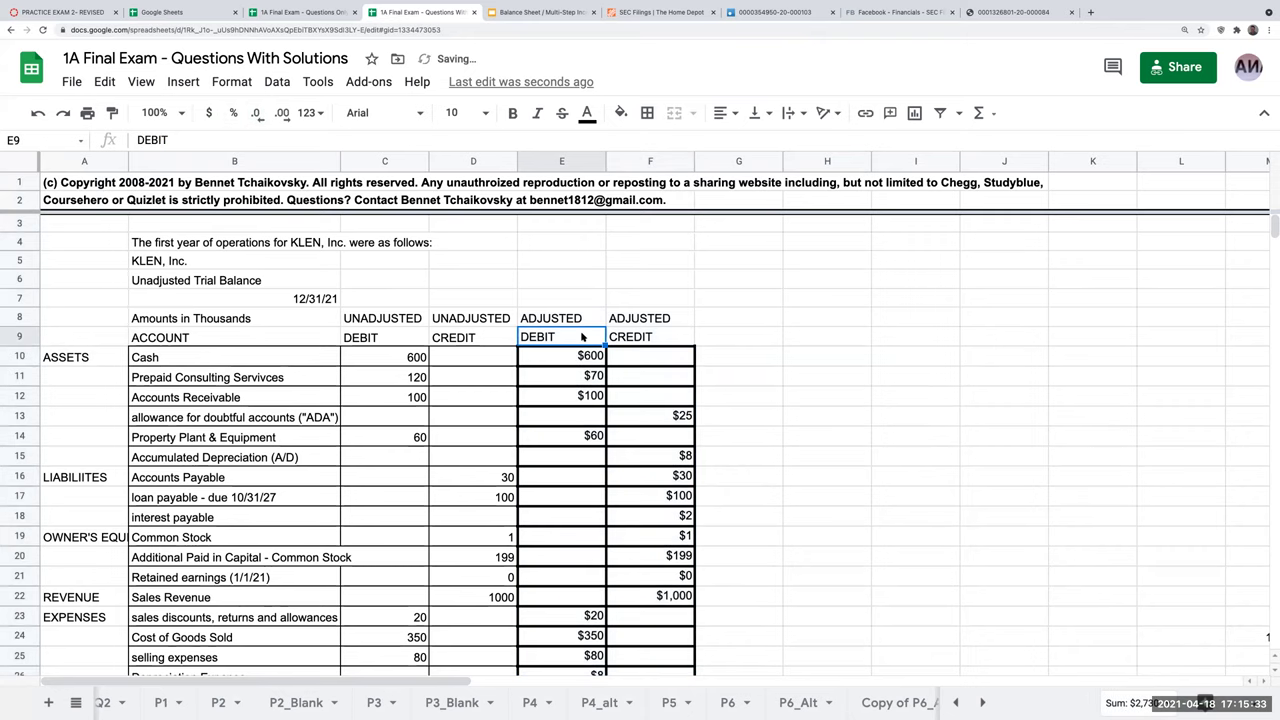
- Format the unadjusted debit and credit amounts as whole-dollar currency, such as $600 and $1,330
left_click_drag(412, 357, 469, 635)
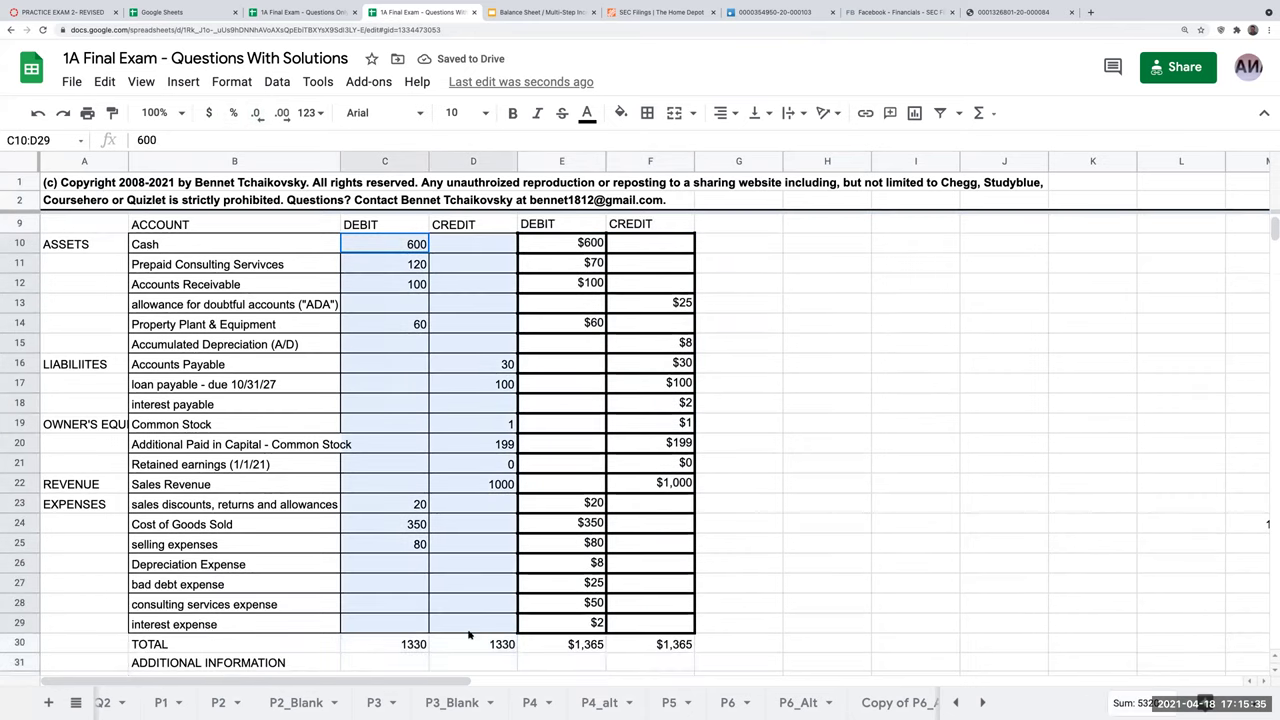
left_click(209, 113)
left_click(259, 113)
left_click(259, 113)
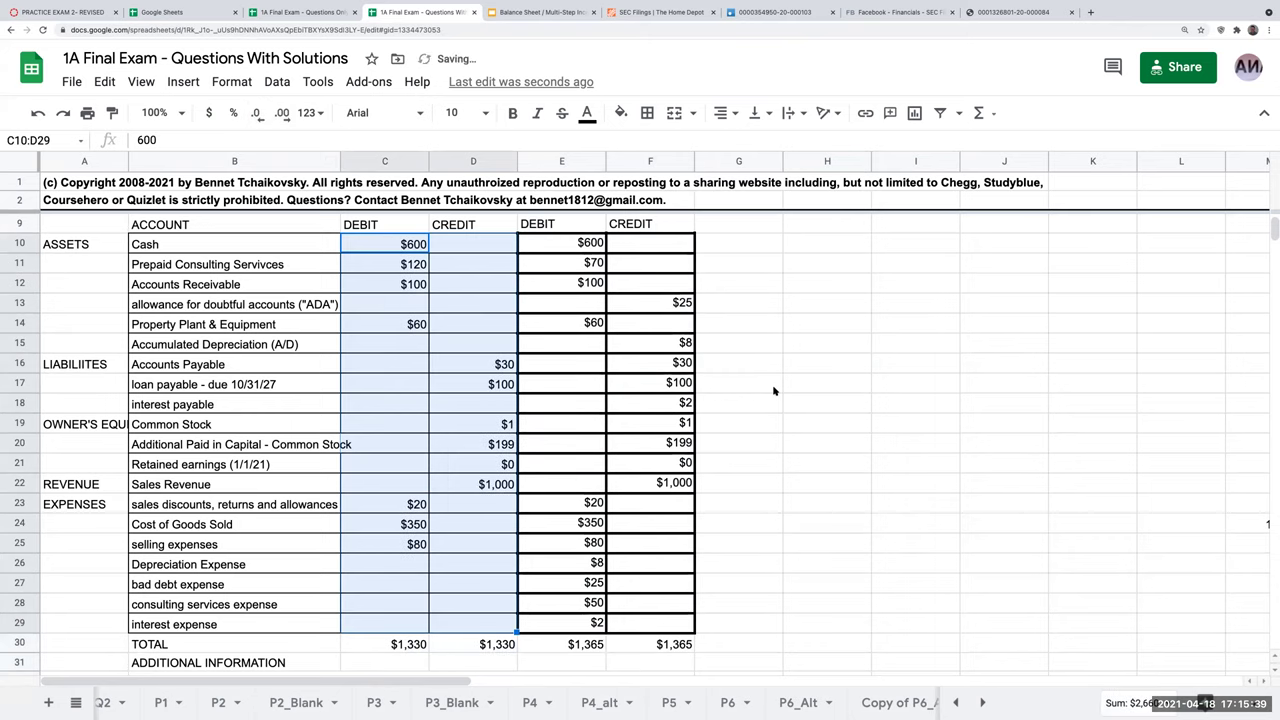
left_click(773, 391)
scroll(771, 394, "down", 3)
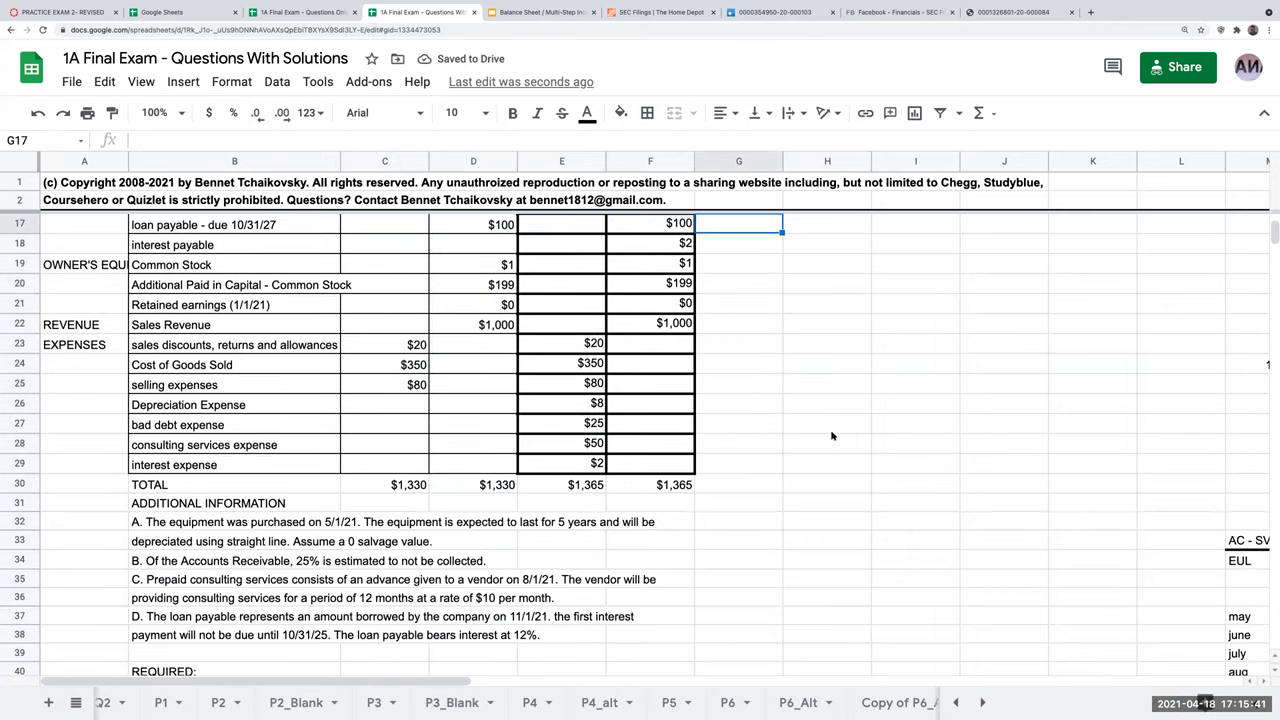
scroll(822, 443, "up", 3)
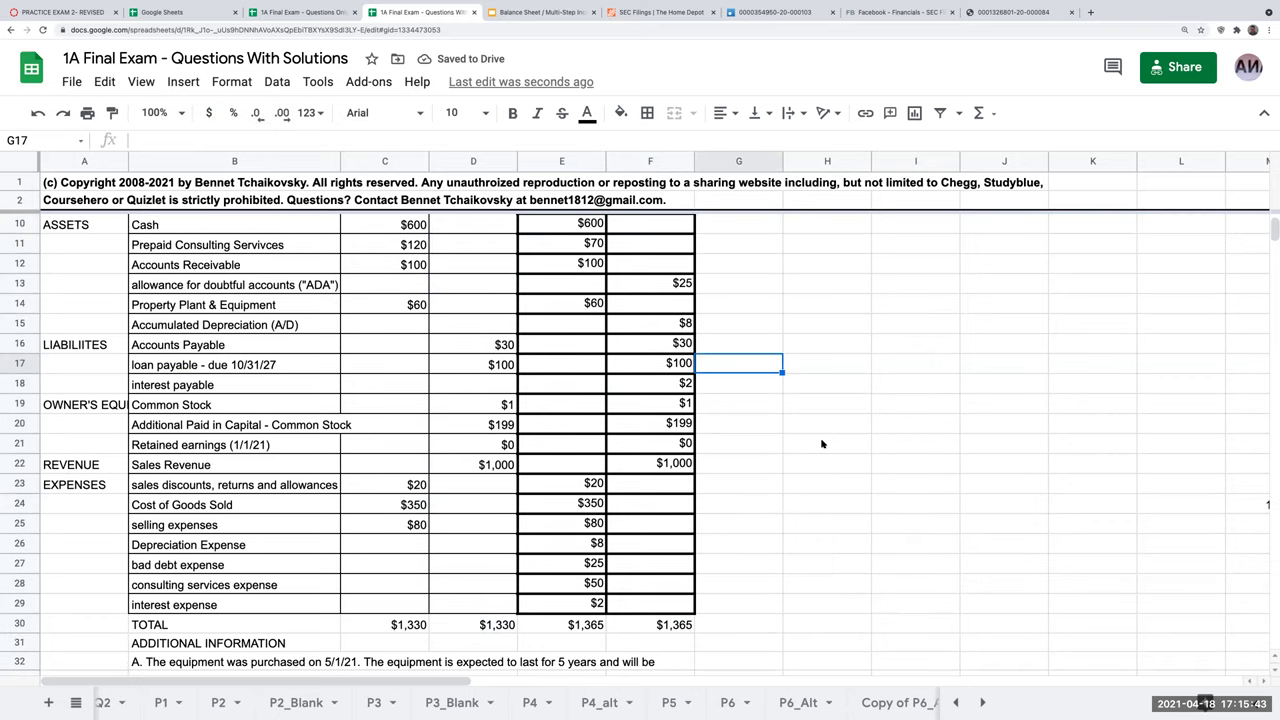
scroll(822, 443, "down", 1)
scroll(790, 391, "up", 3)
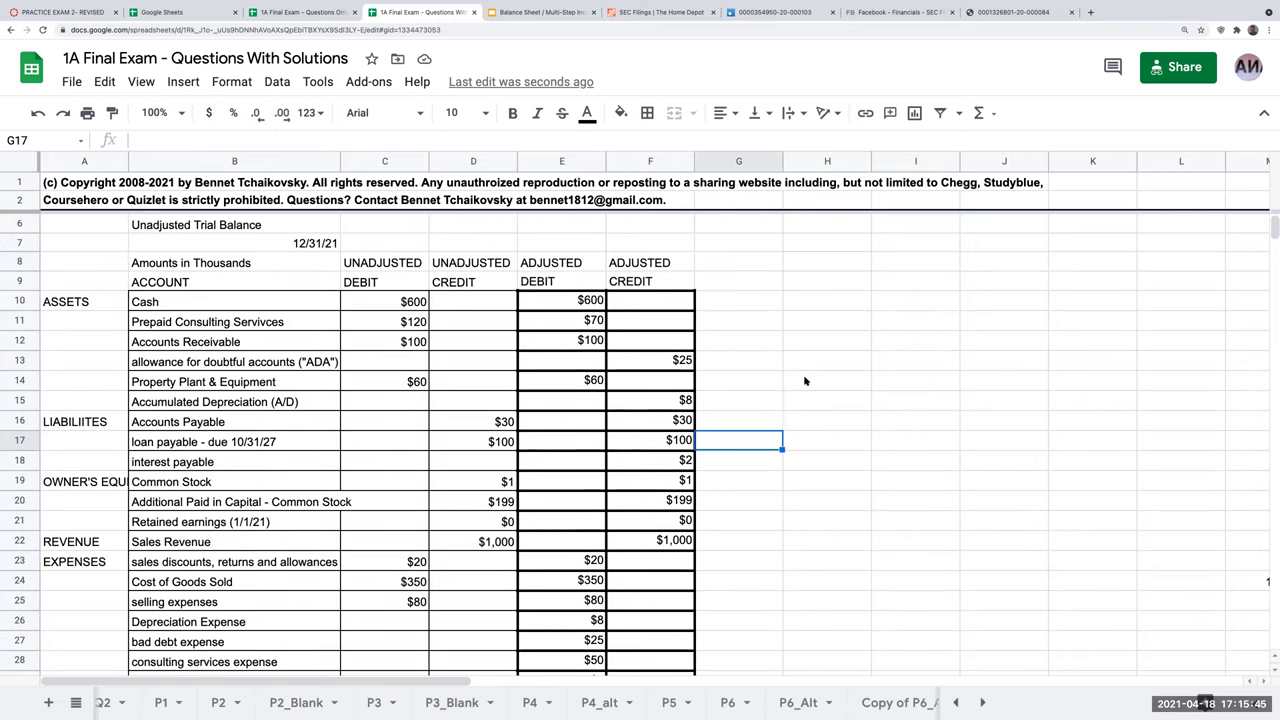
left_click(808, 381)
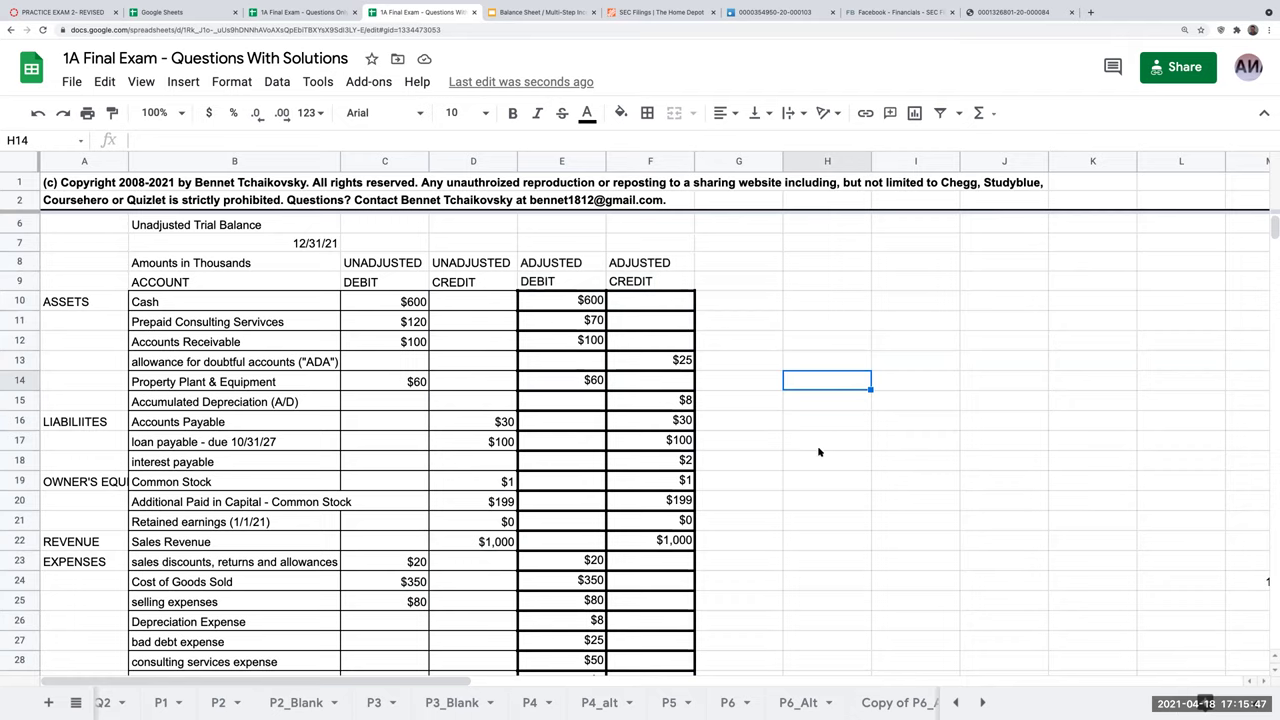
scroll(818, 452, "down", 3)
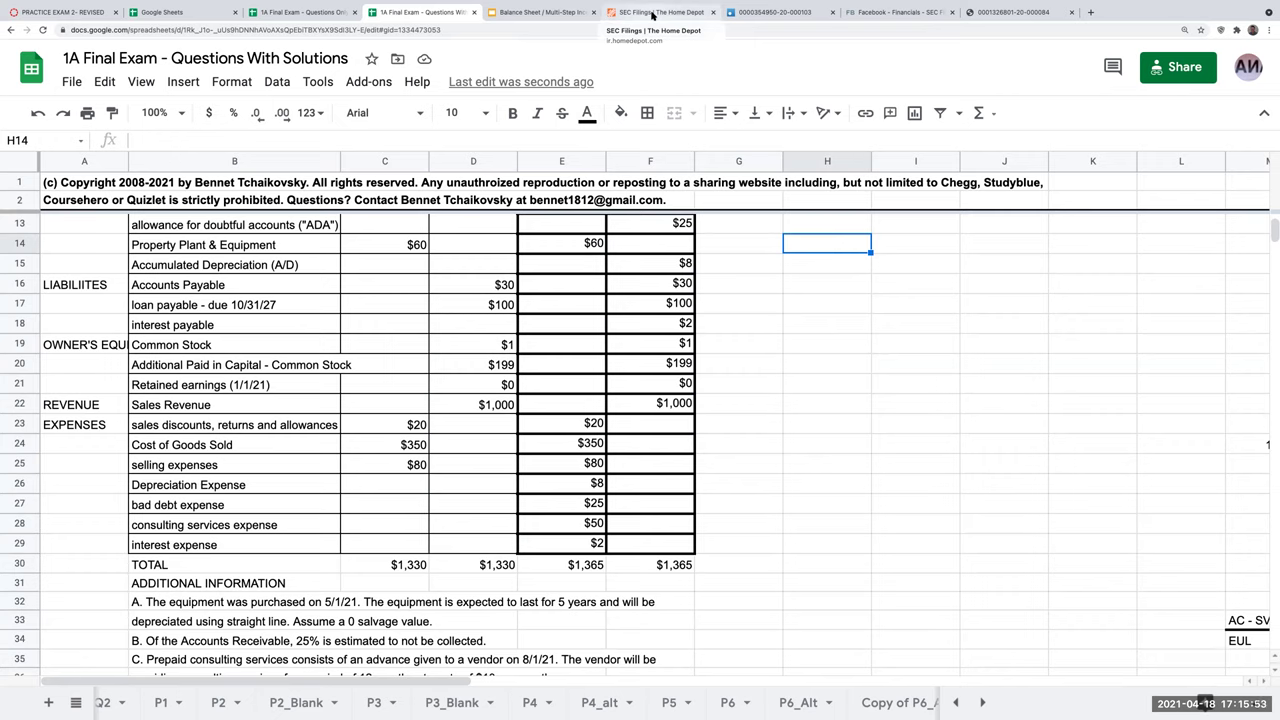
left_click(740, 12)
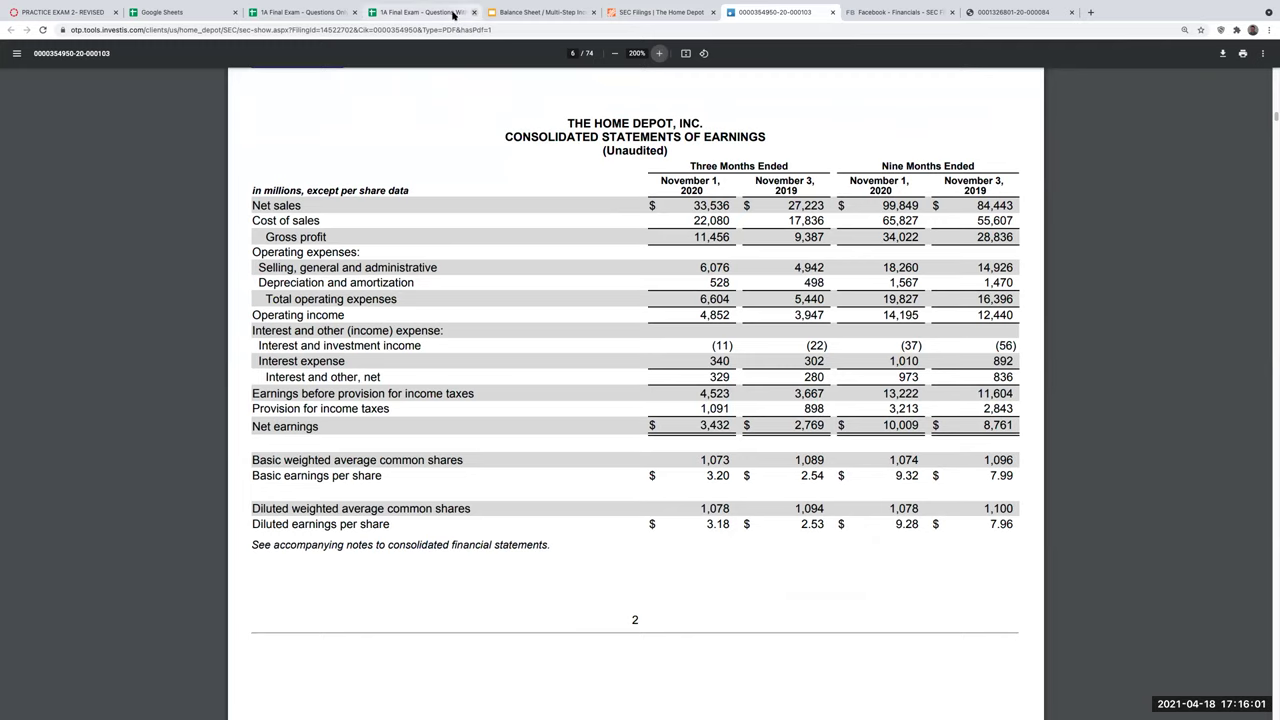
key("ctrl+4")
- Enter the heading: =B5 company name, 'income statement', 'for the year ended 12/31/21', 'amounts in thousands'
scroll(820, 333, "up", 3)
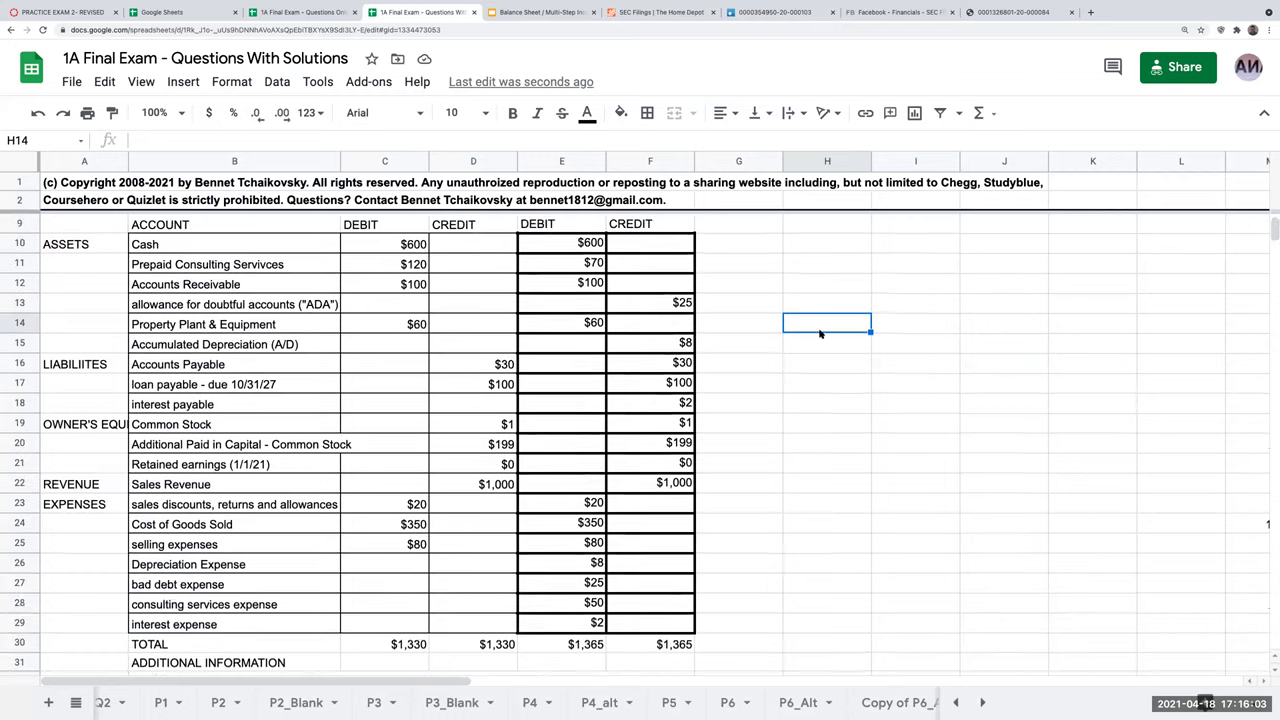
type("=B5")
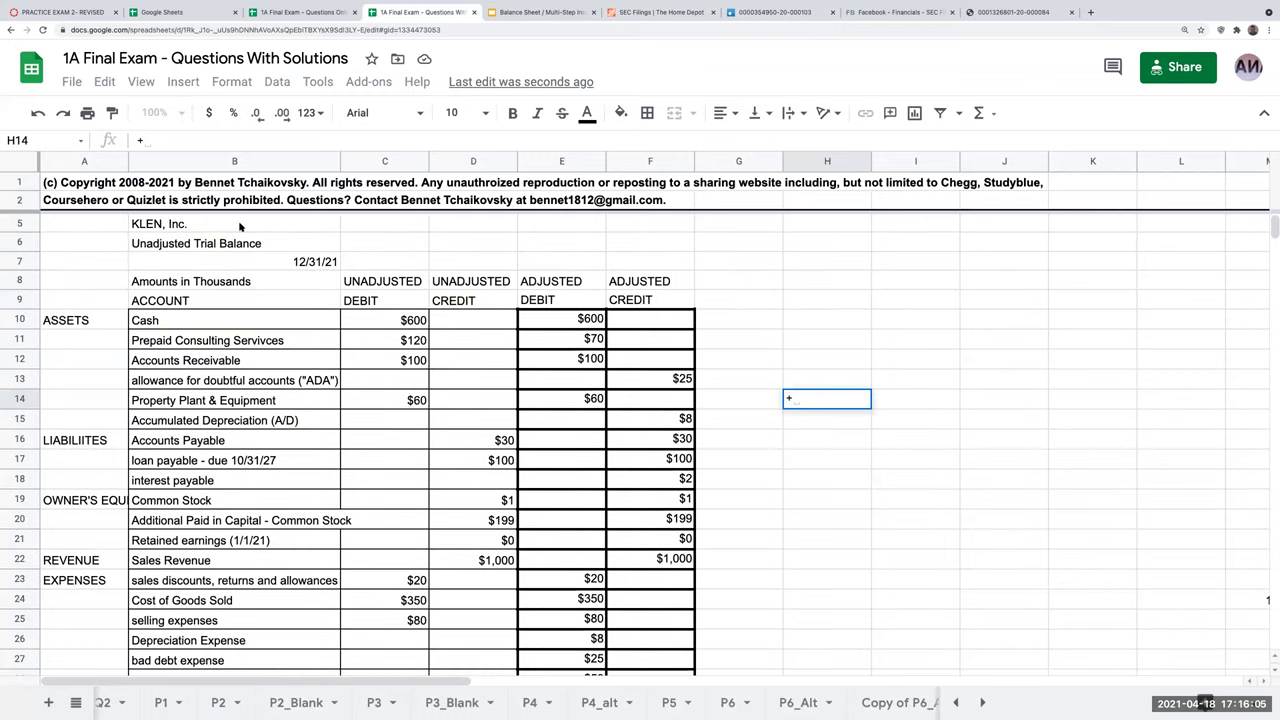
key("Return")
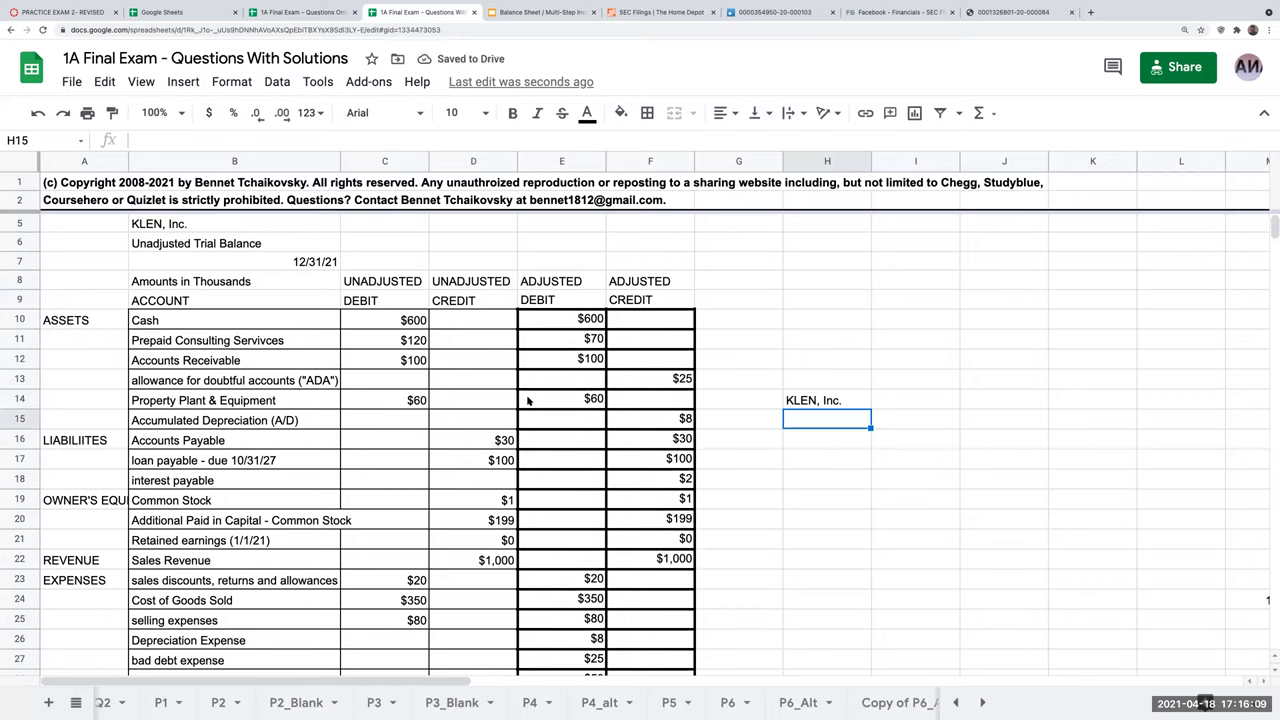
type("income statement")
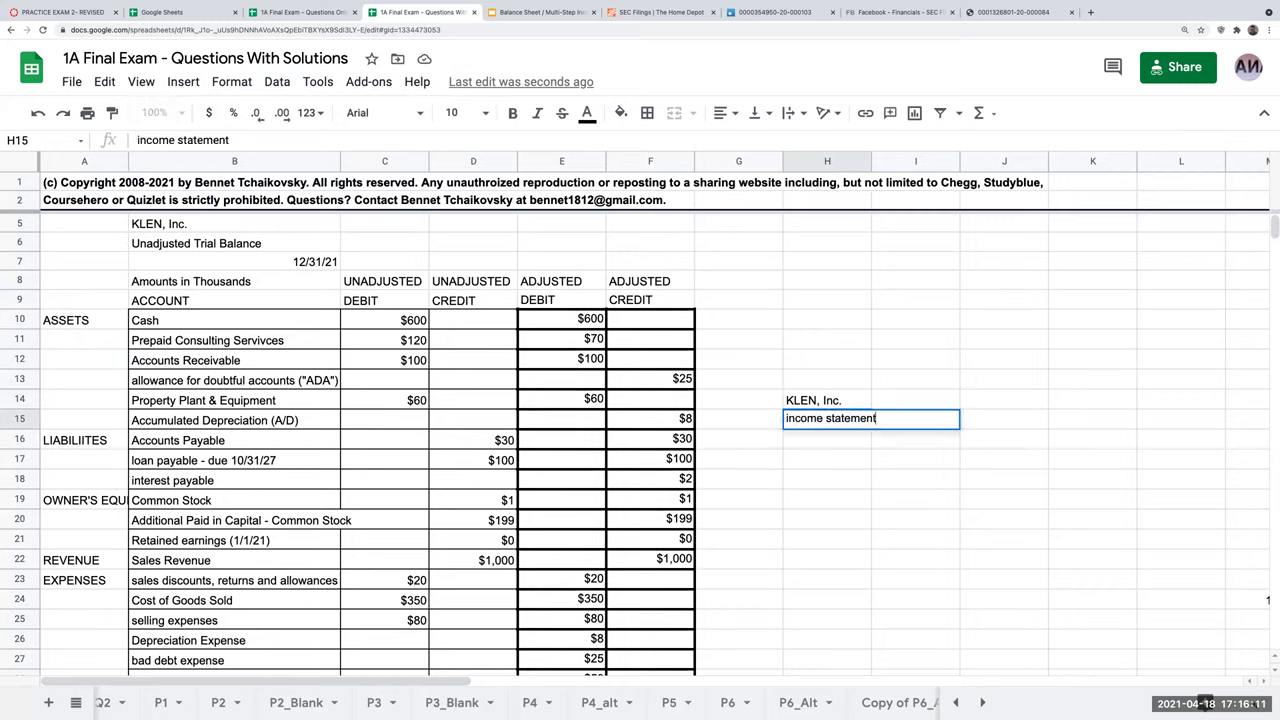
key("Return")
type("for the ye")
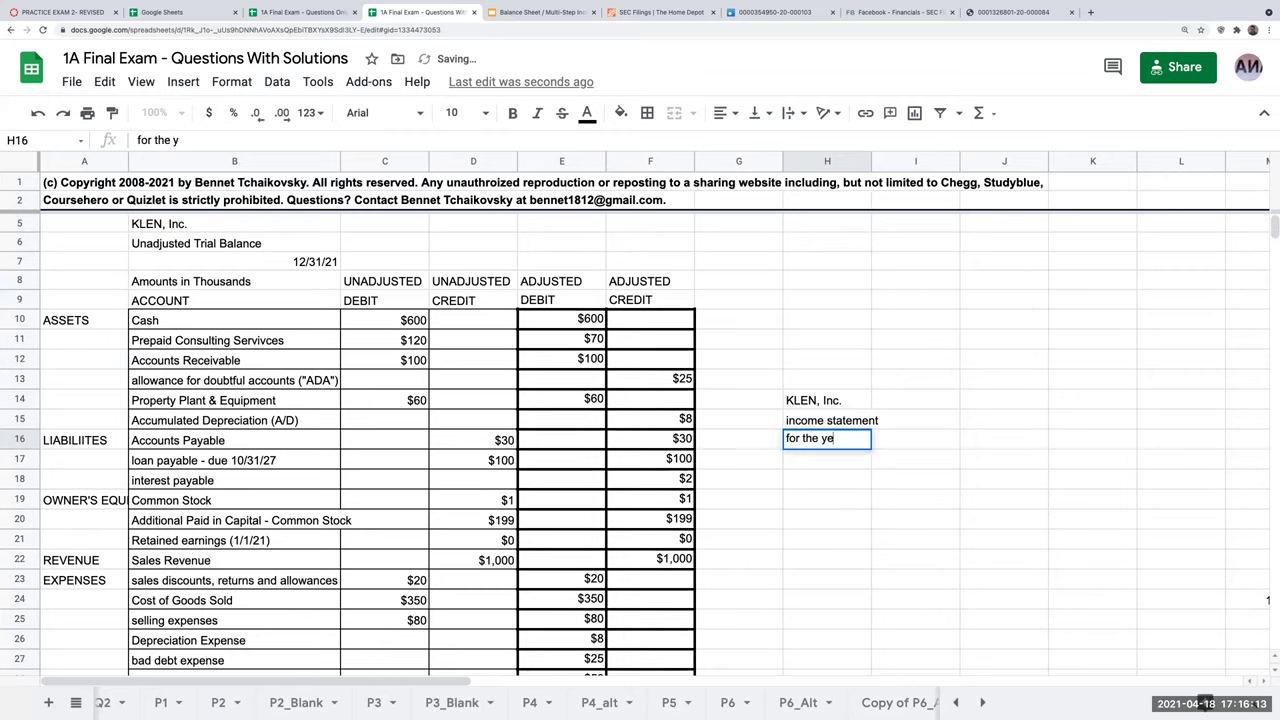
type("ar ended 12/31/21")
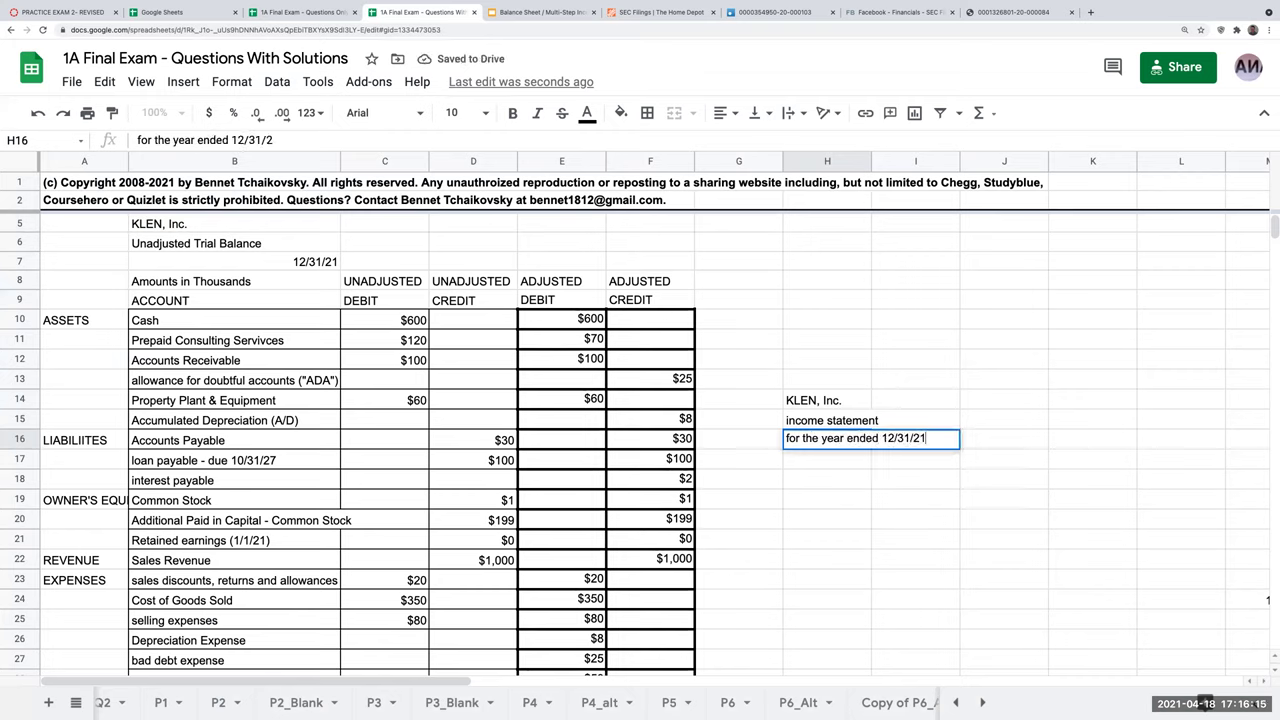
key("Return")
type("am")
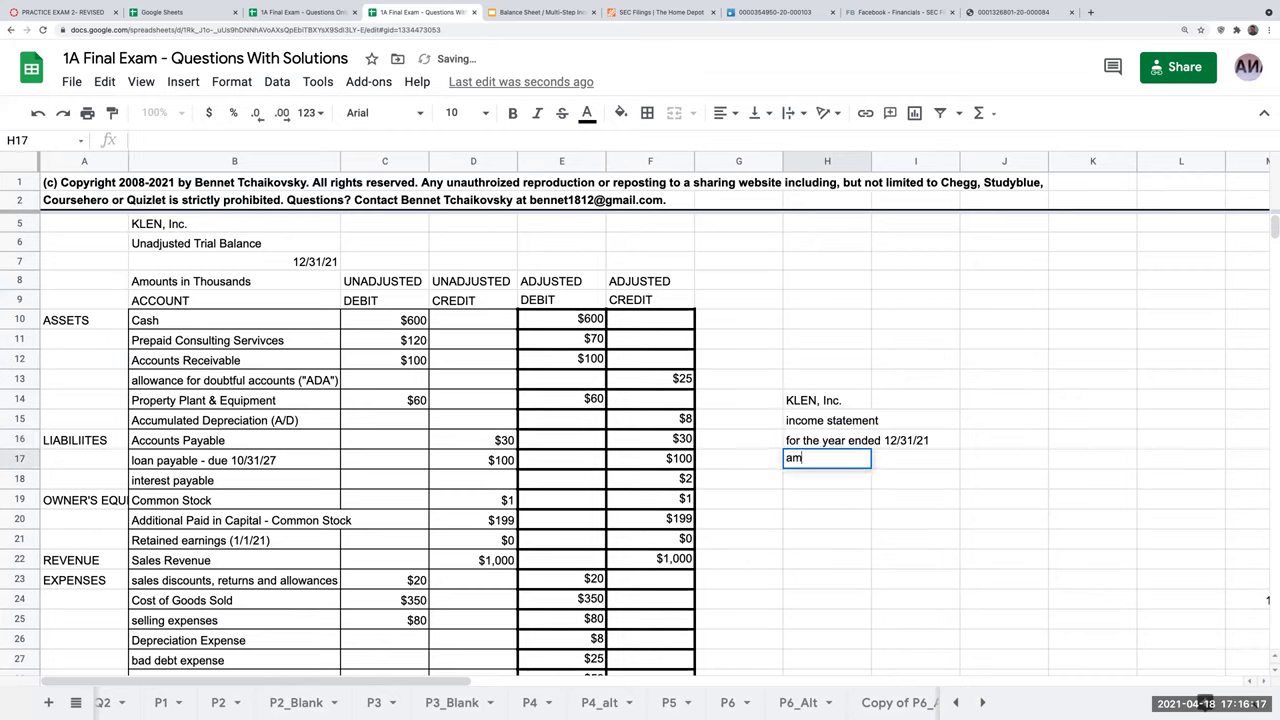
type("ounts in thousands")
key("Return")
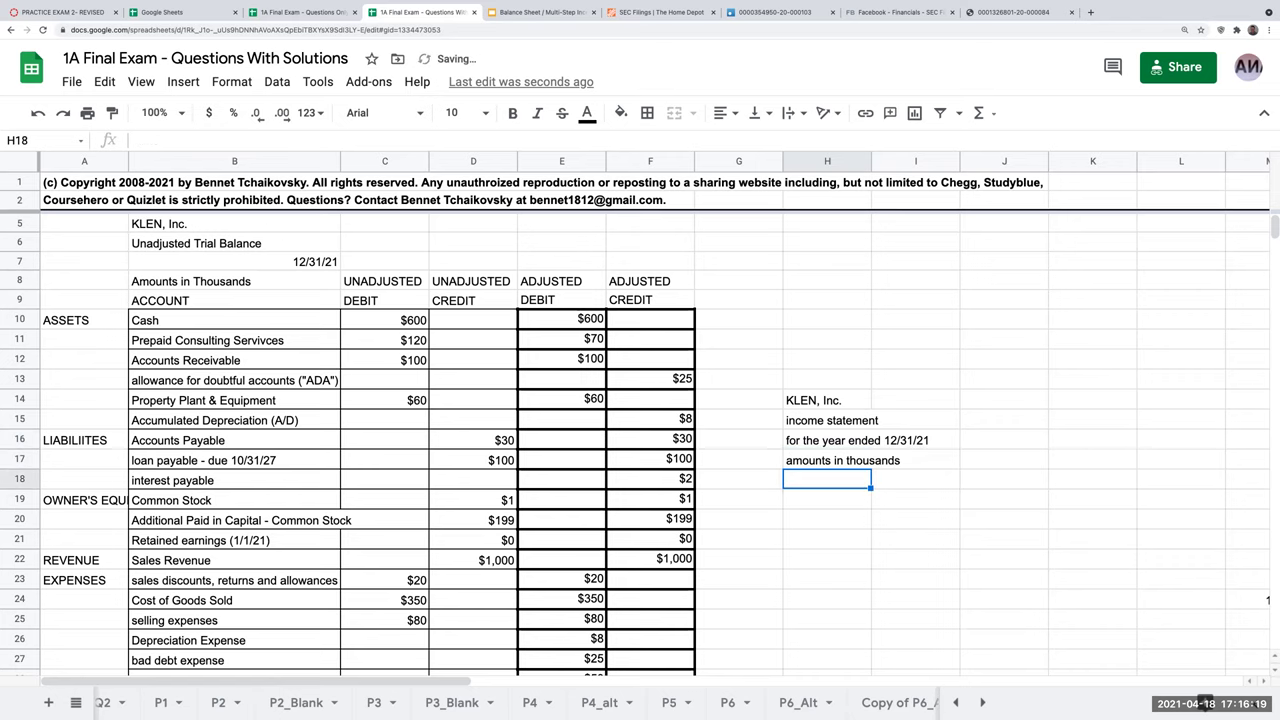
- Add labels 'Sales revenue', 'less: sales discounts, returna & allowances' and 'Net sales' from H19
left_click(827, 499)
scroll(676, 388, "down", 3)
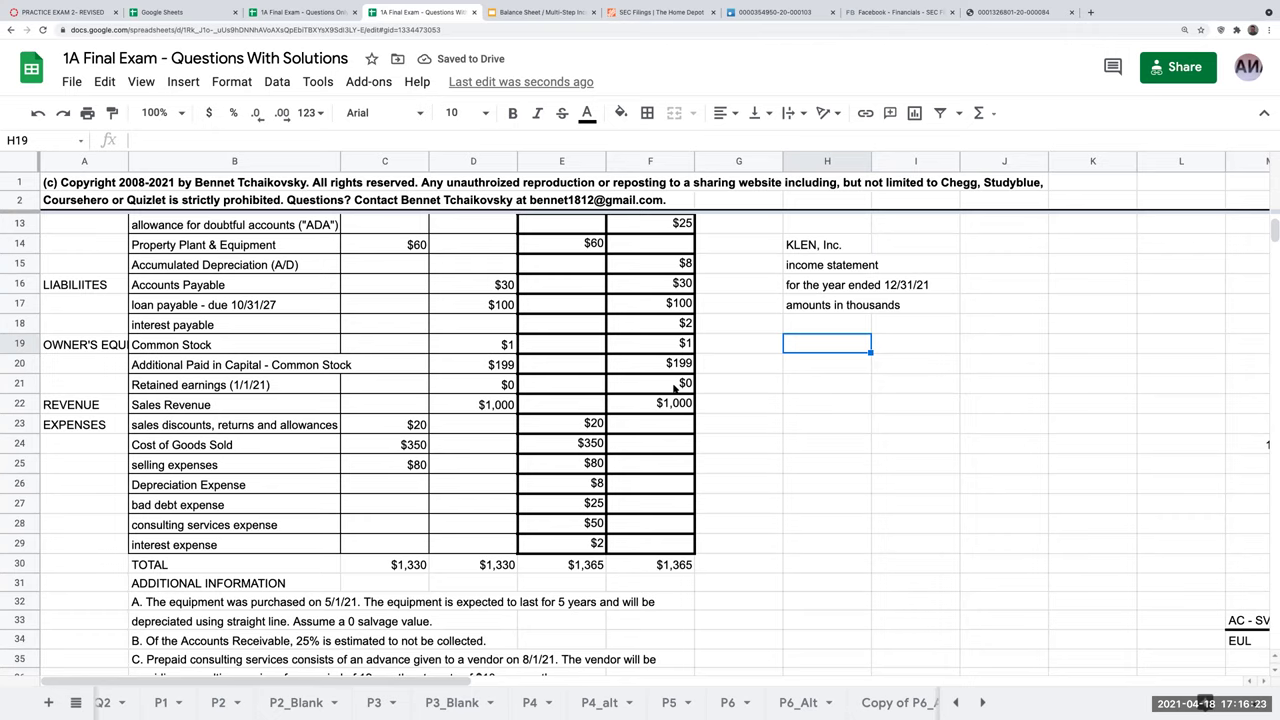
type("S")
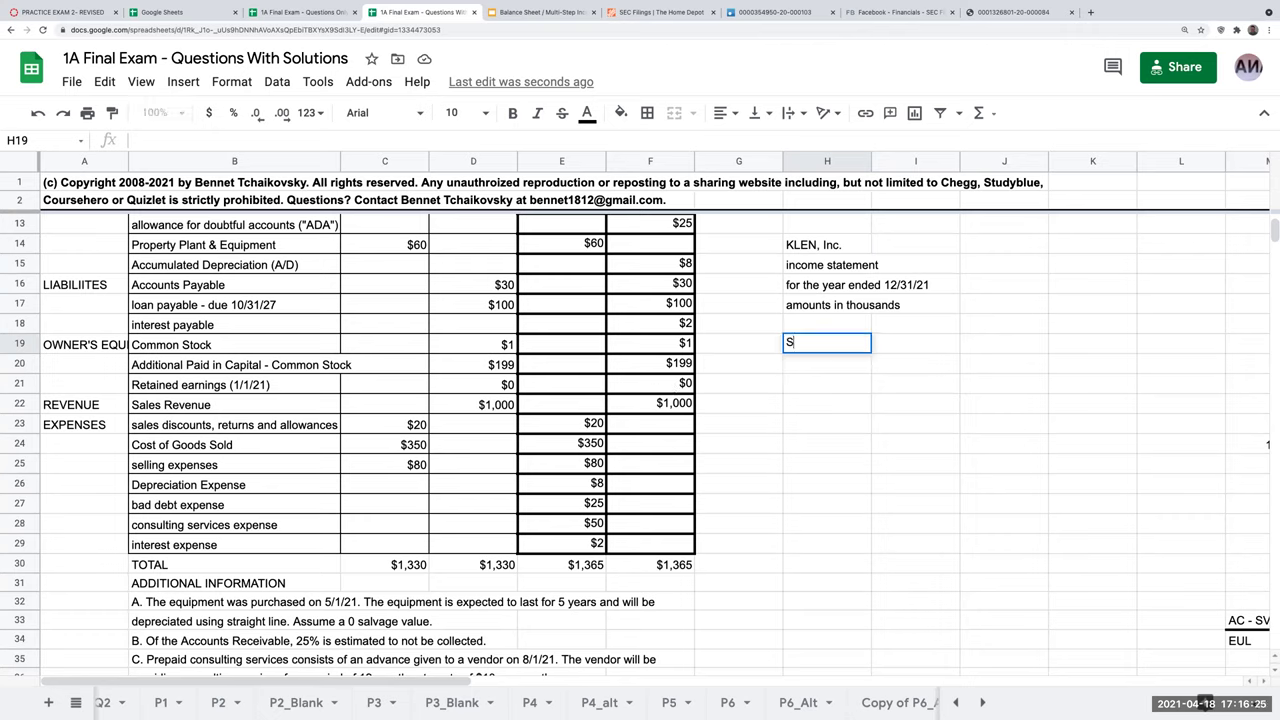
type("ales revenue")
key("Return")
type("less: sale")
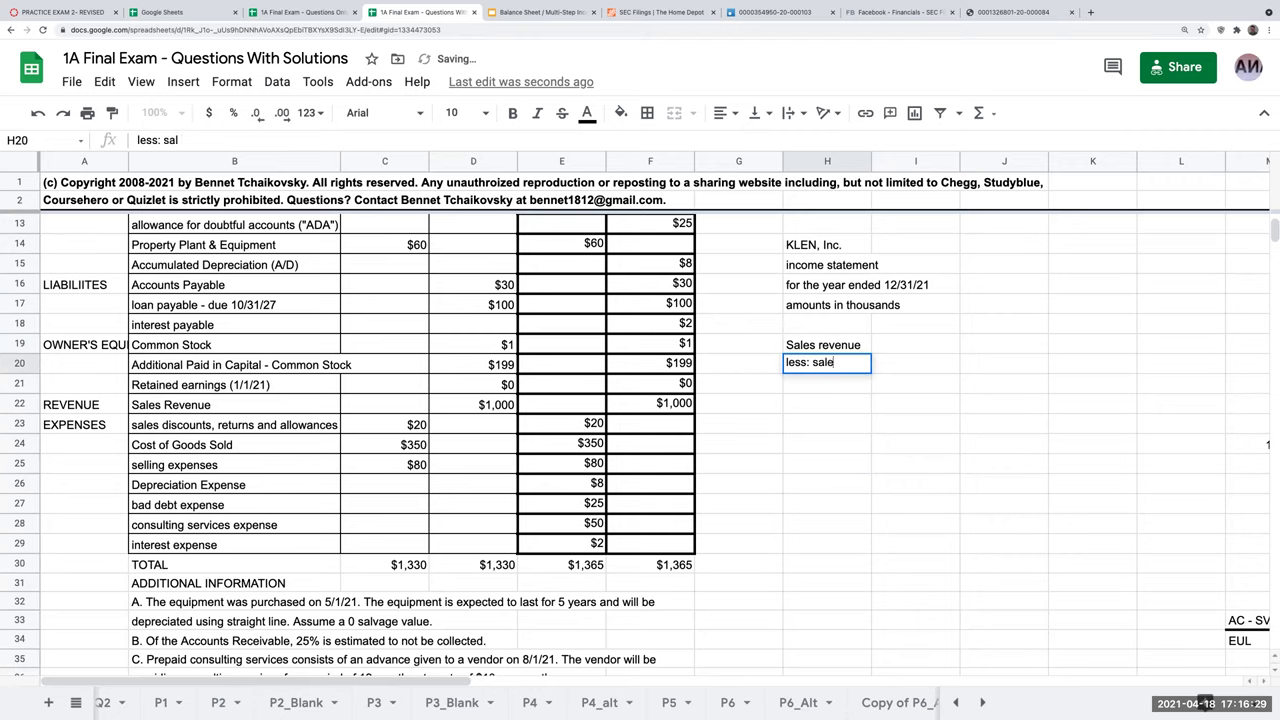
type("s discounts, returna")
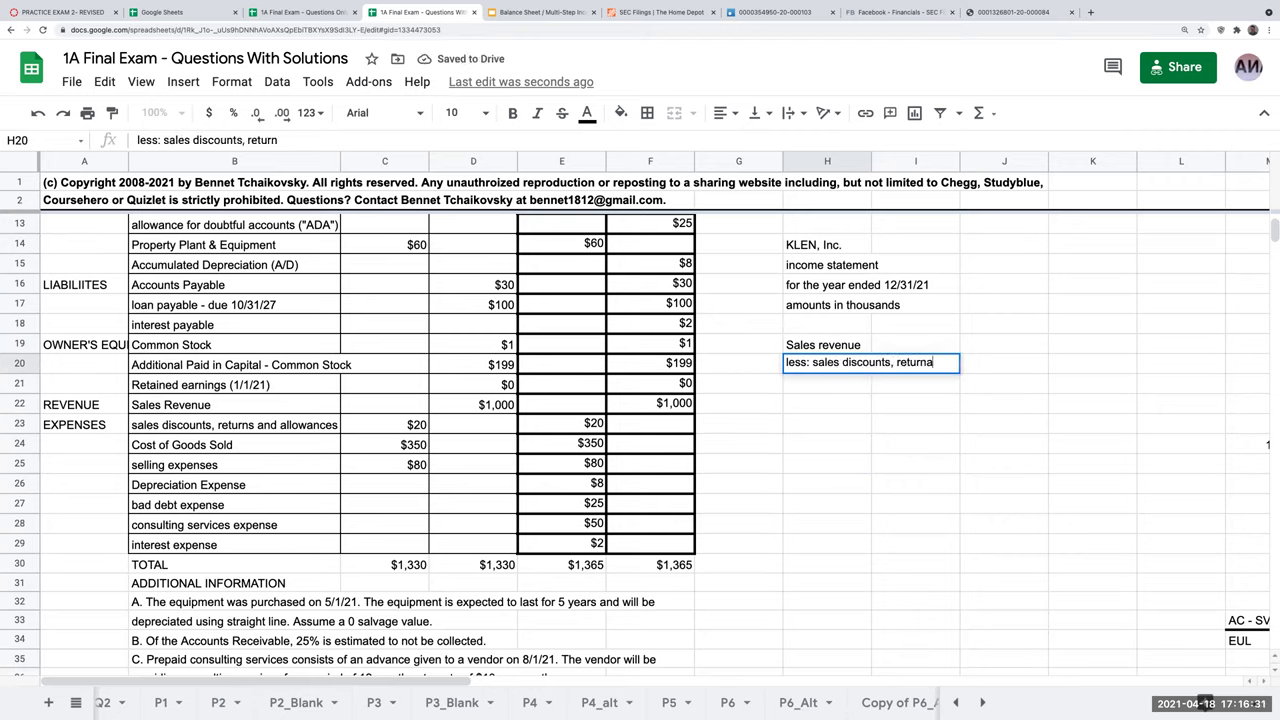
type(" & allowances")
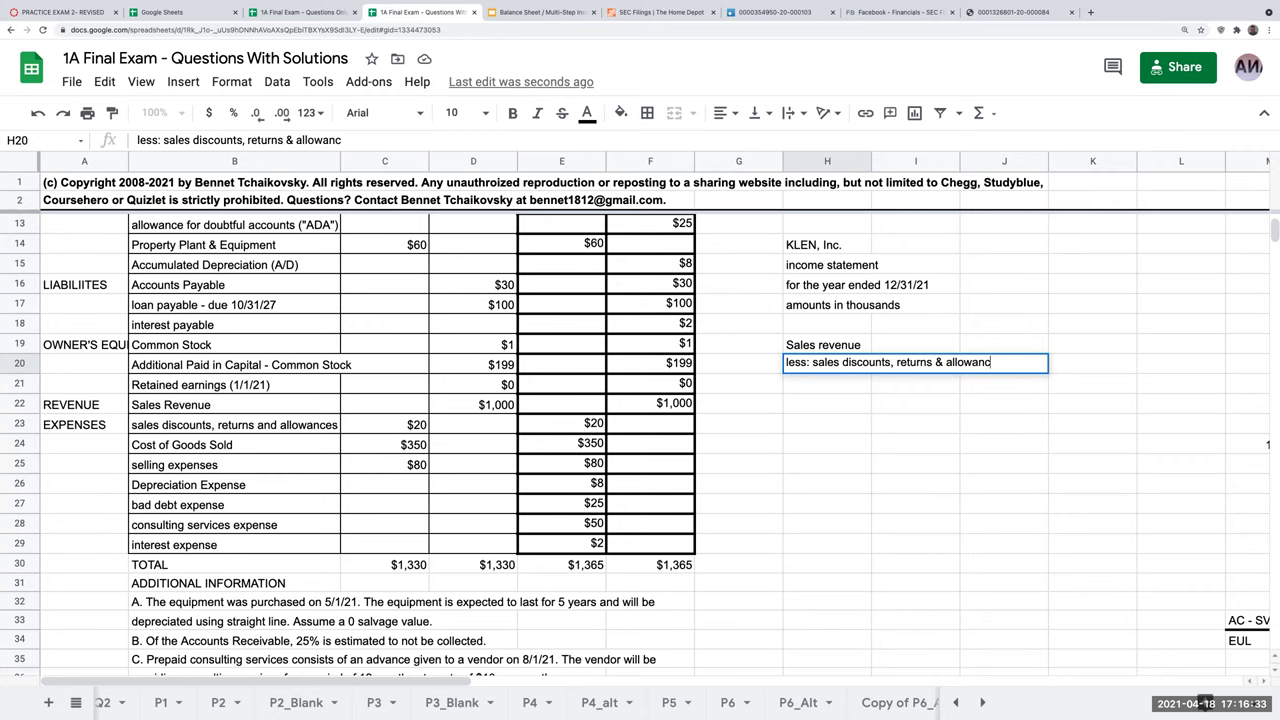
key("Return")
type("Net sales")
key("Return")
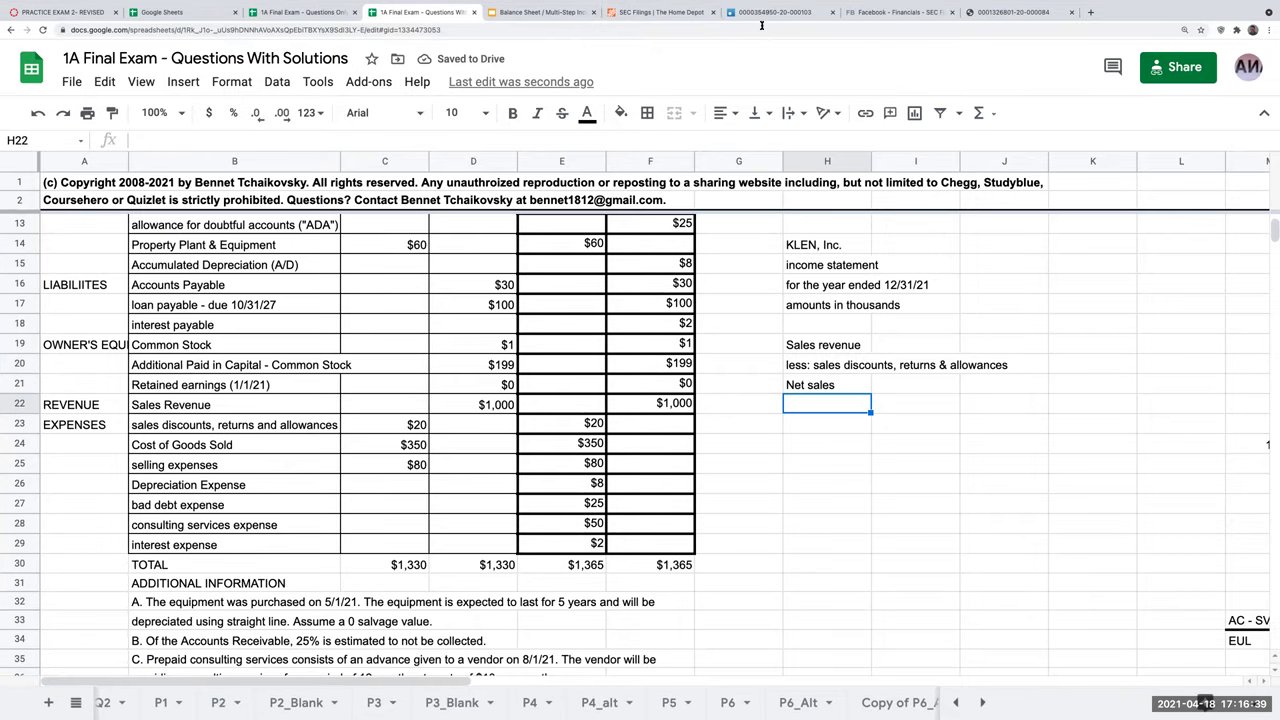
left_click(763, 12)
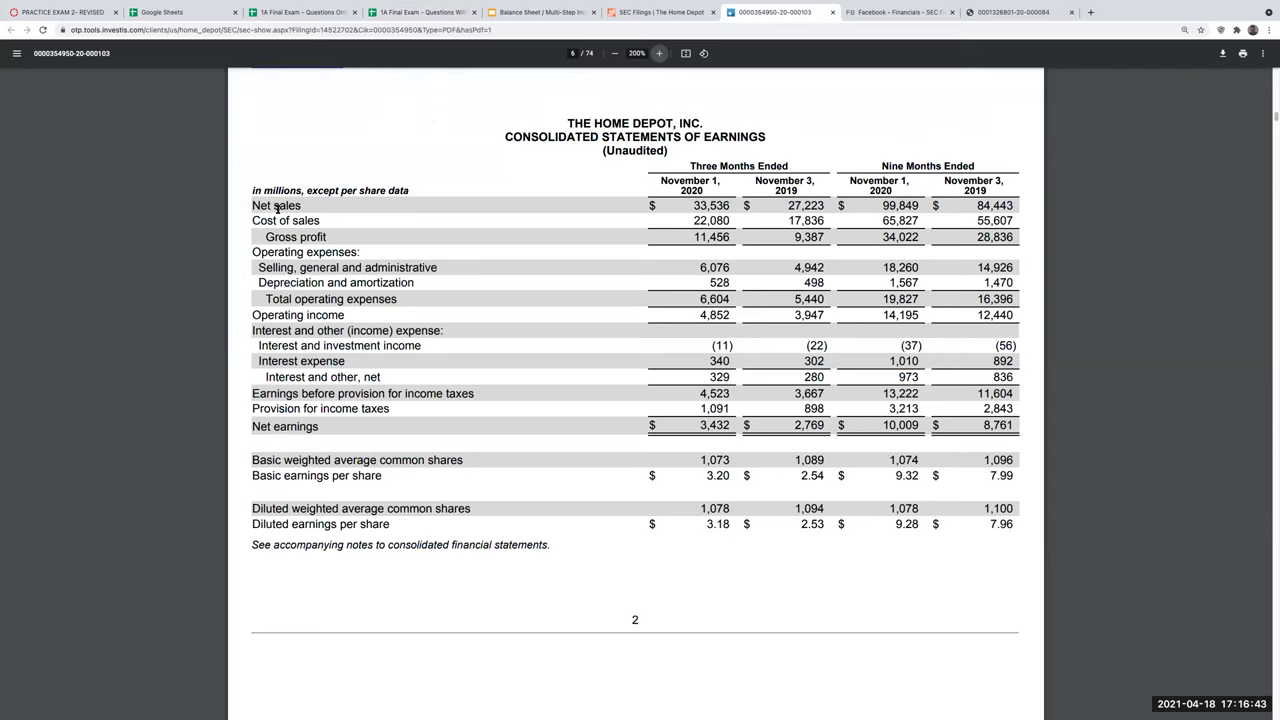
left_click(425, 12)
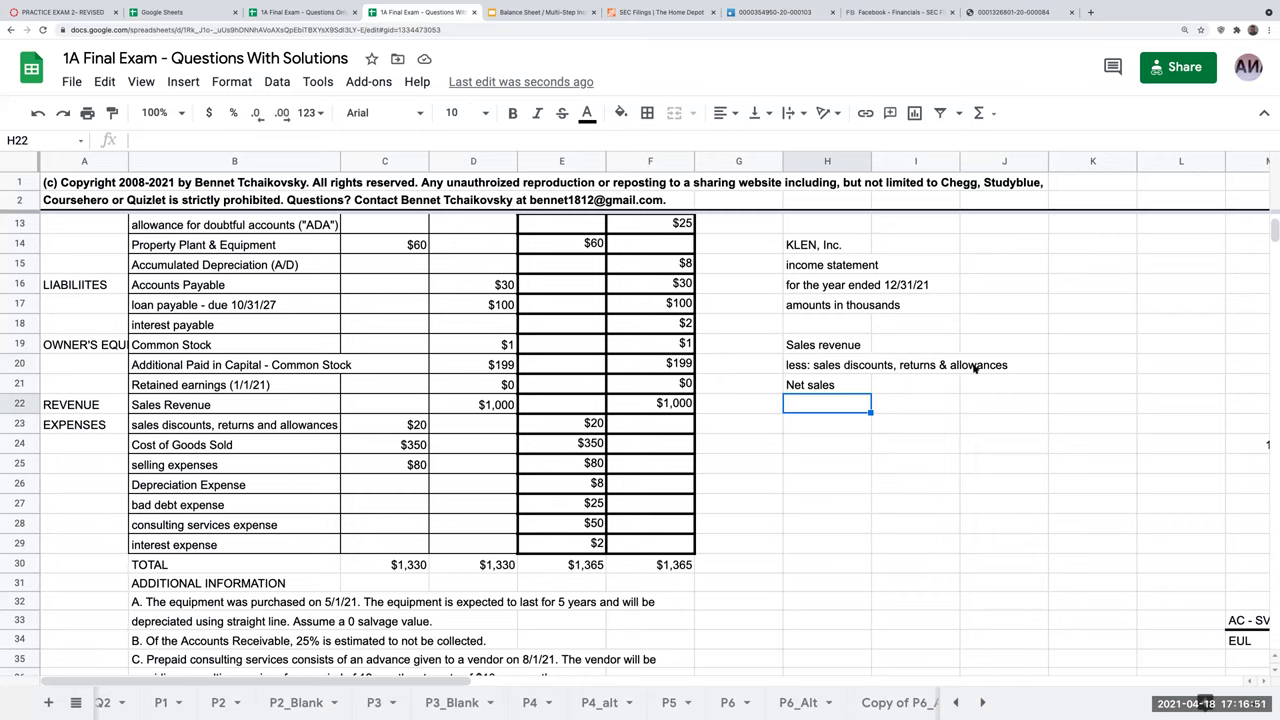
- Reference sales revenue $1,000 in J19 and negative sales discounts -$20 in J20
left_click(1012, 347)
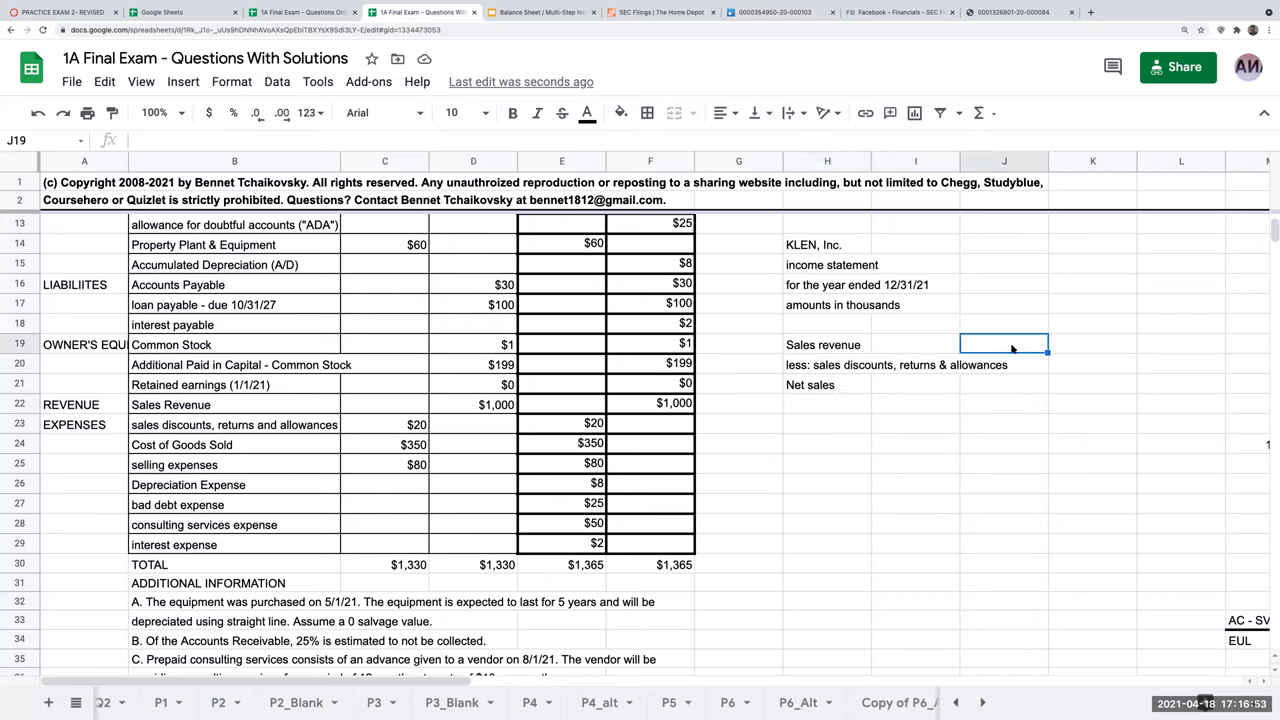
type("=")
key("Left")
key("Left")
key("Left")
key("Left")
key("Down")
key("Down")
key("Down")
key("Return")
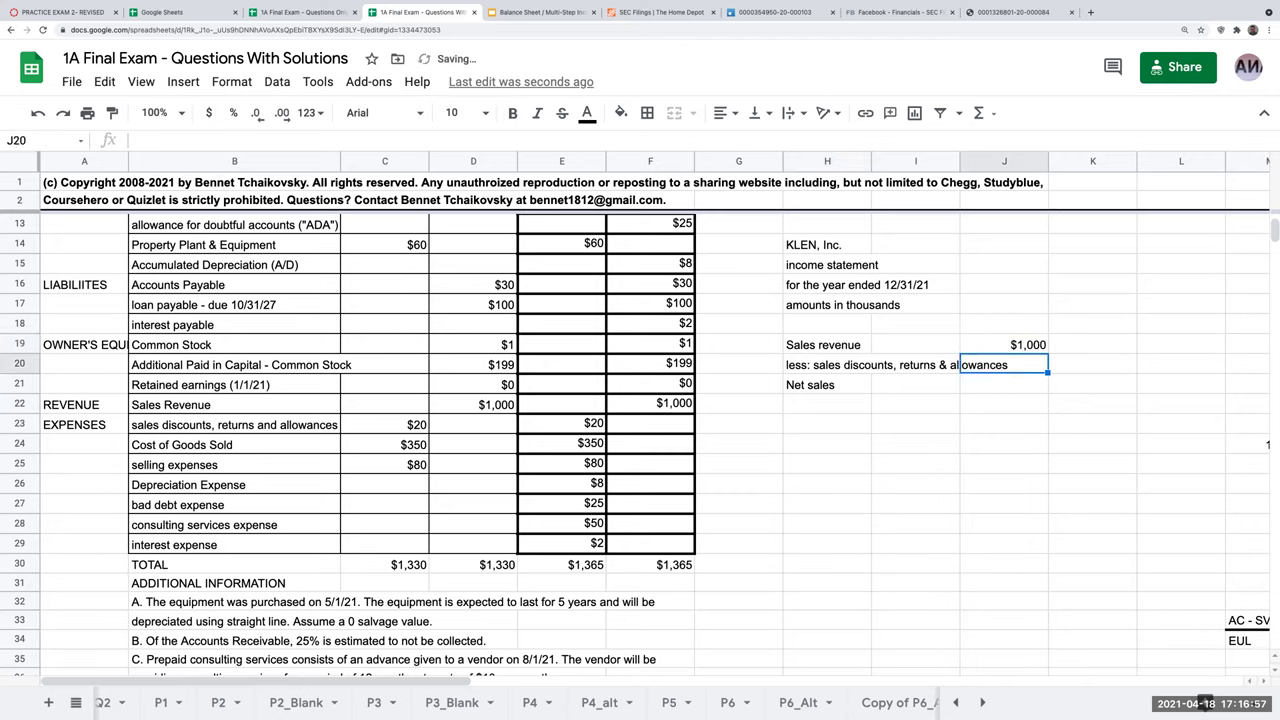
type("=-")
key("Left")
key("Left")
key("Left")
key("Left")
key("Left")
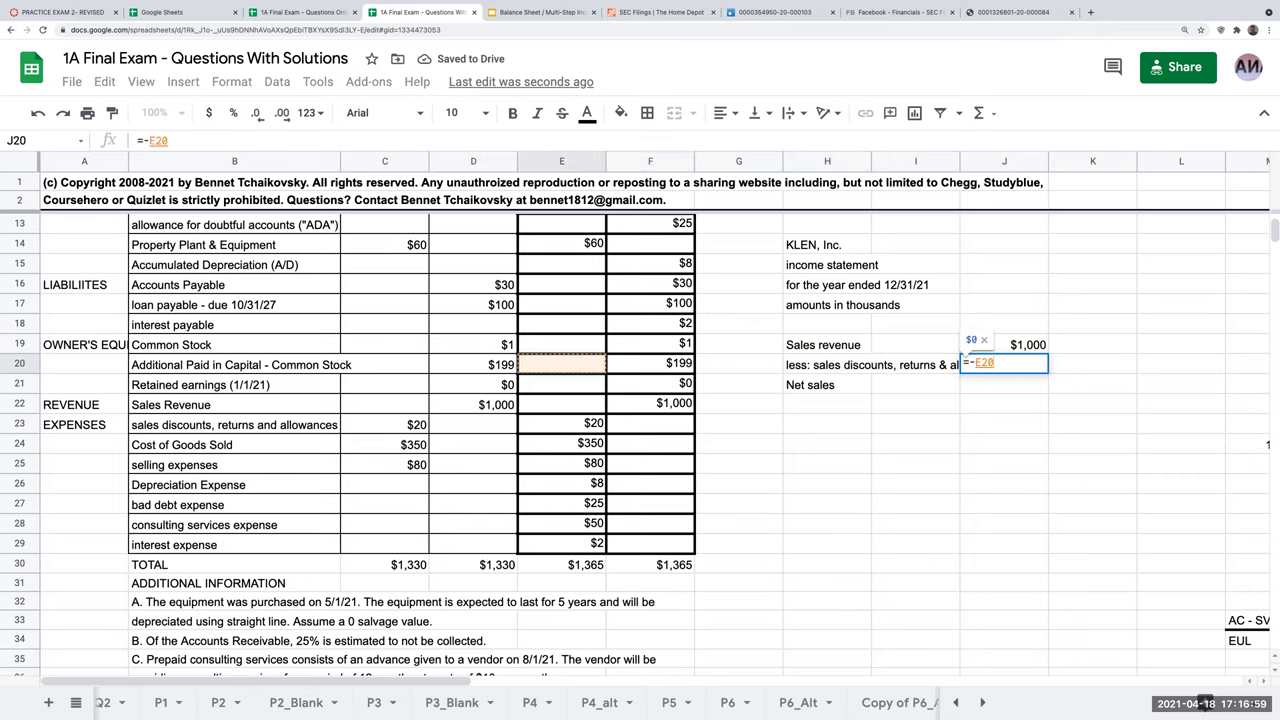
key("Down")
key("Down")
key("Down")
key("Return")
- Sum J19 and J20 into K21 as net sales, formatted as a plain number showing 980
key("Right")
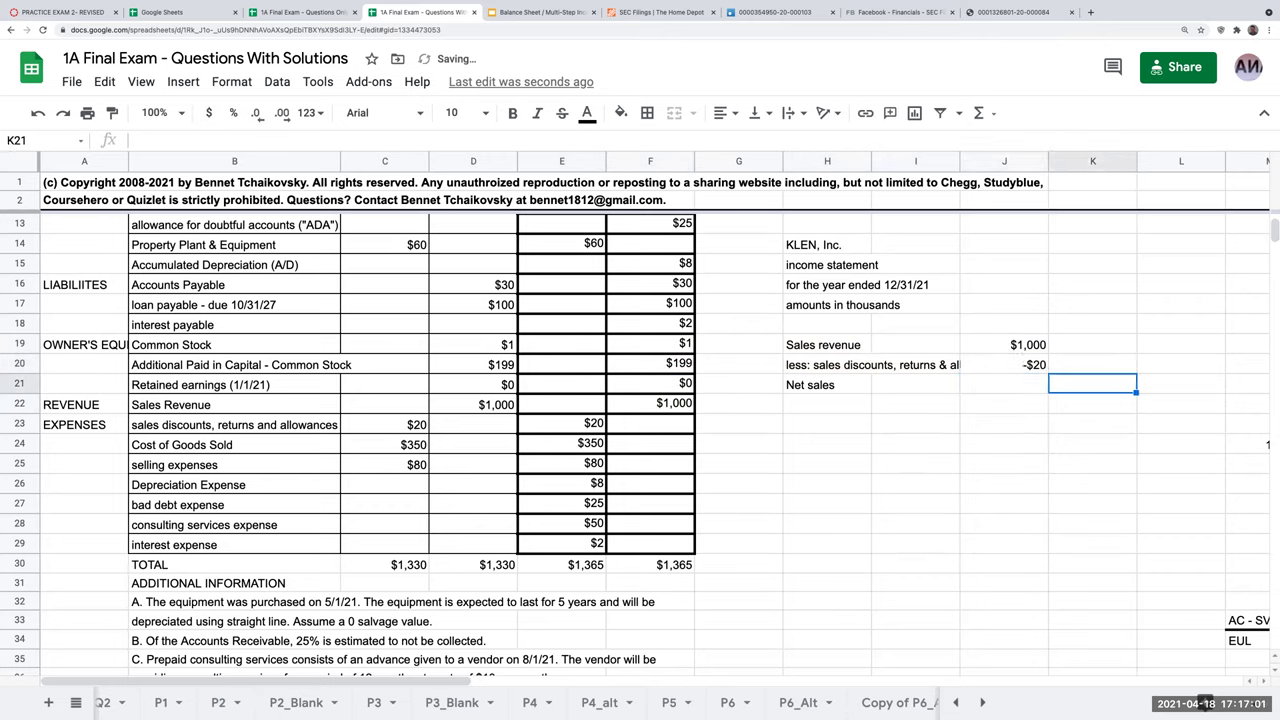
type("+")
key("Left")
key("Up")
key("Up")
type("+")
key("Left")
key("Up")
key("Return")
key("Up")
left_click(310, 112)
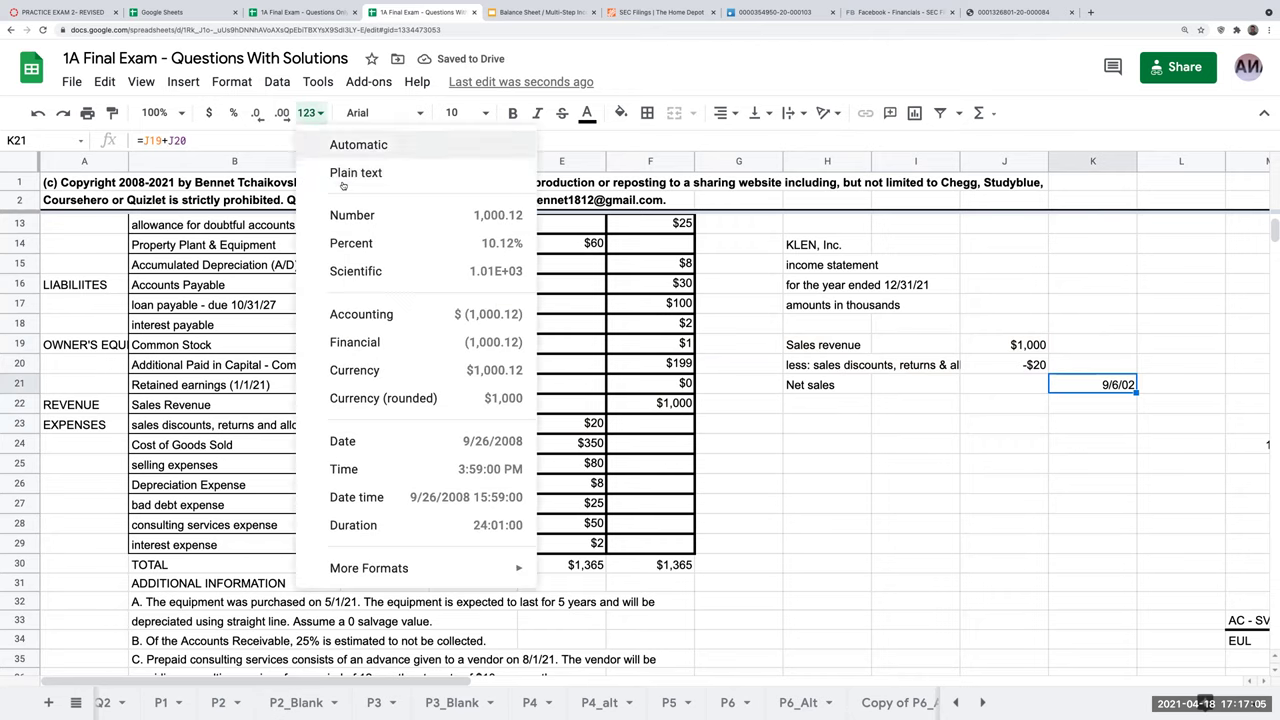
left_click(345, 216)
left_click(257, 112)
left_click(257, 112)
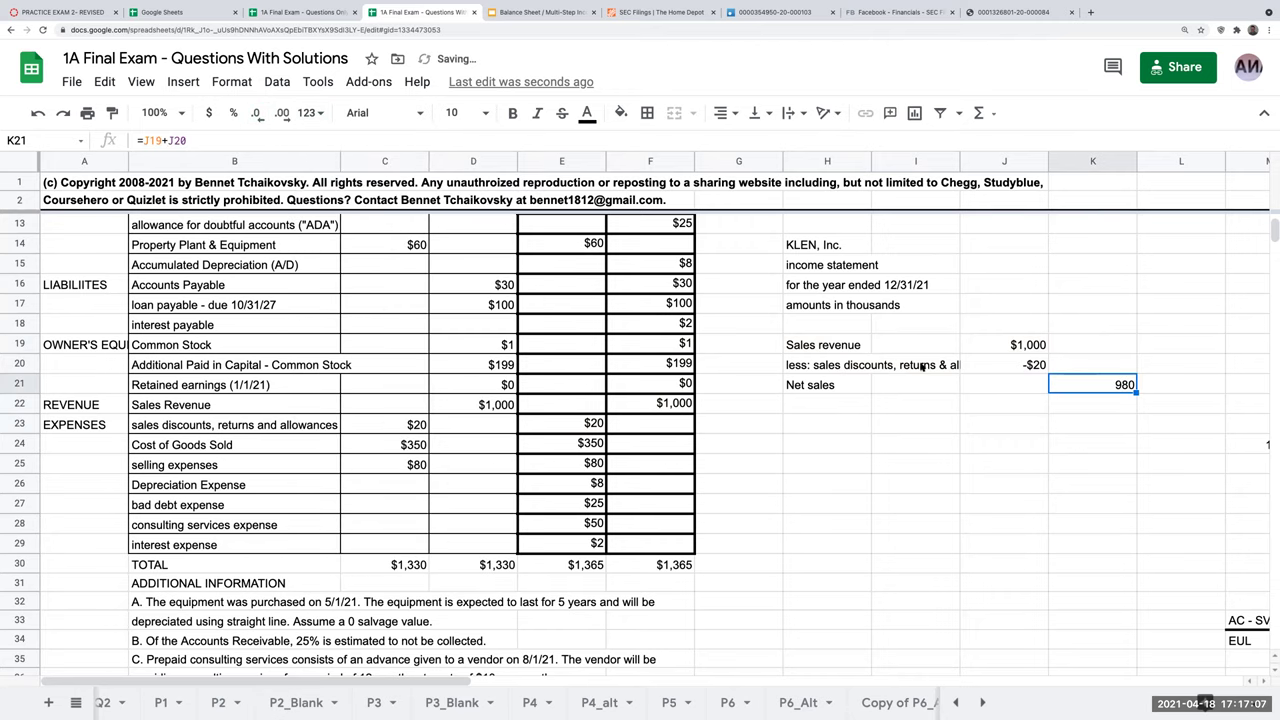
- Annotate L19:L21 with the notes 'a', 'b' and 'a-b=c'
left_click(1156, 340)
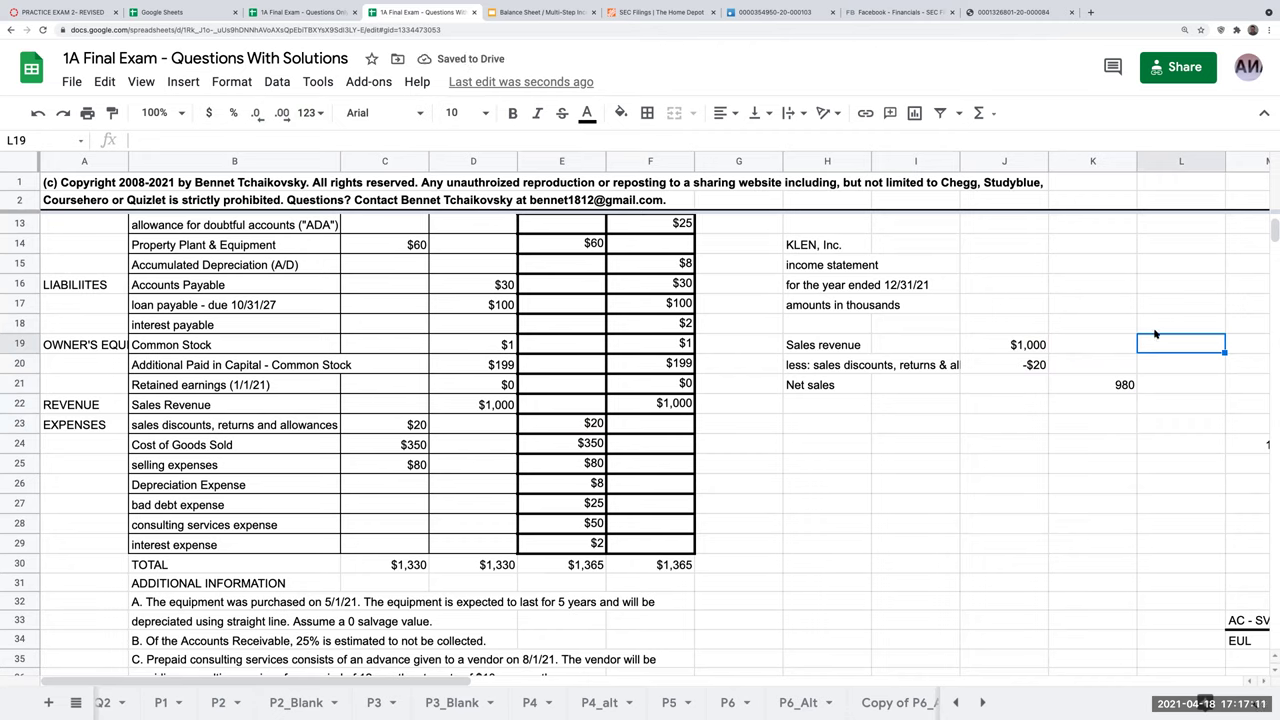
key("Left")
key("Down")
key("Down")
key("Right")
key("Up")
key("Up")
type("a")
key("Return")
type("b")
key("Return")
type("a-b=c")
key("Return")
key("Up")
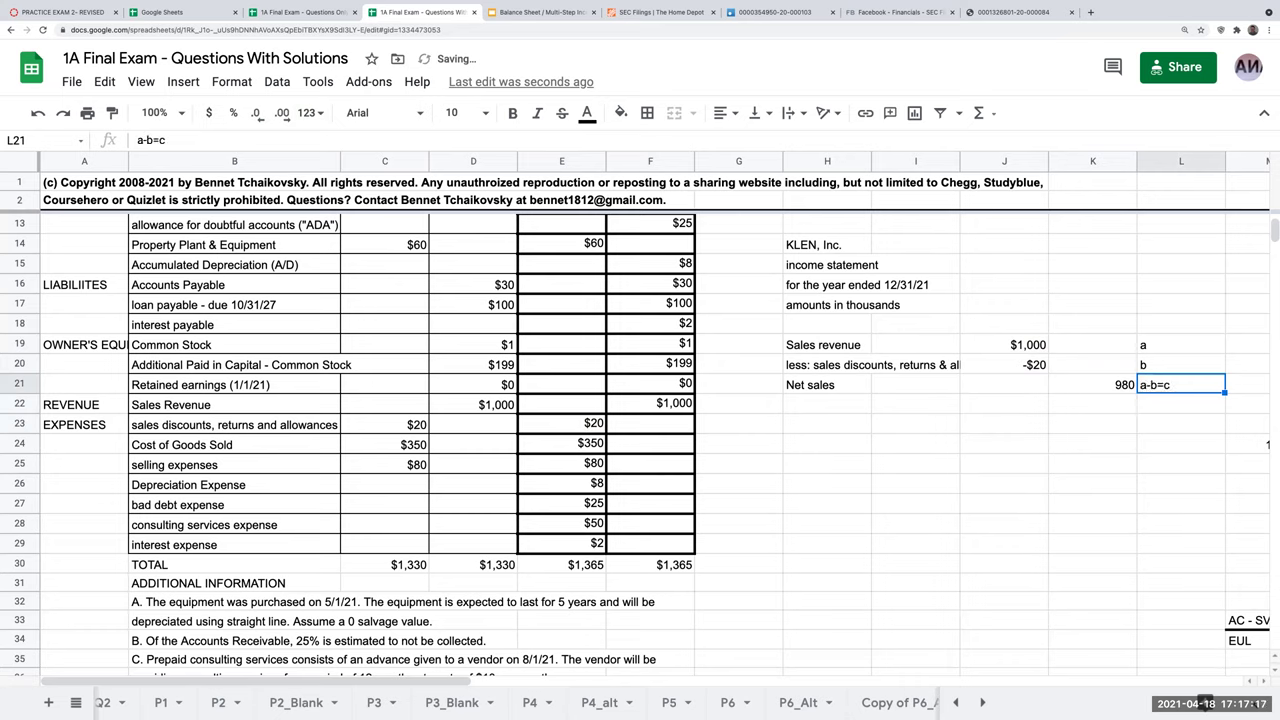
key("Left")
key("Left")
key("Left")
key("Left")
key("Down")
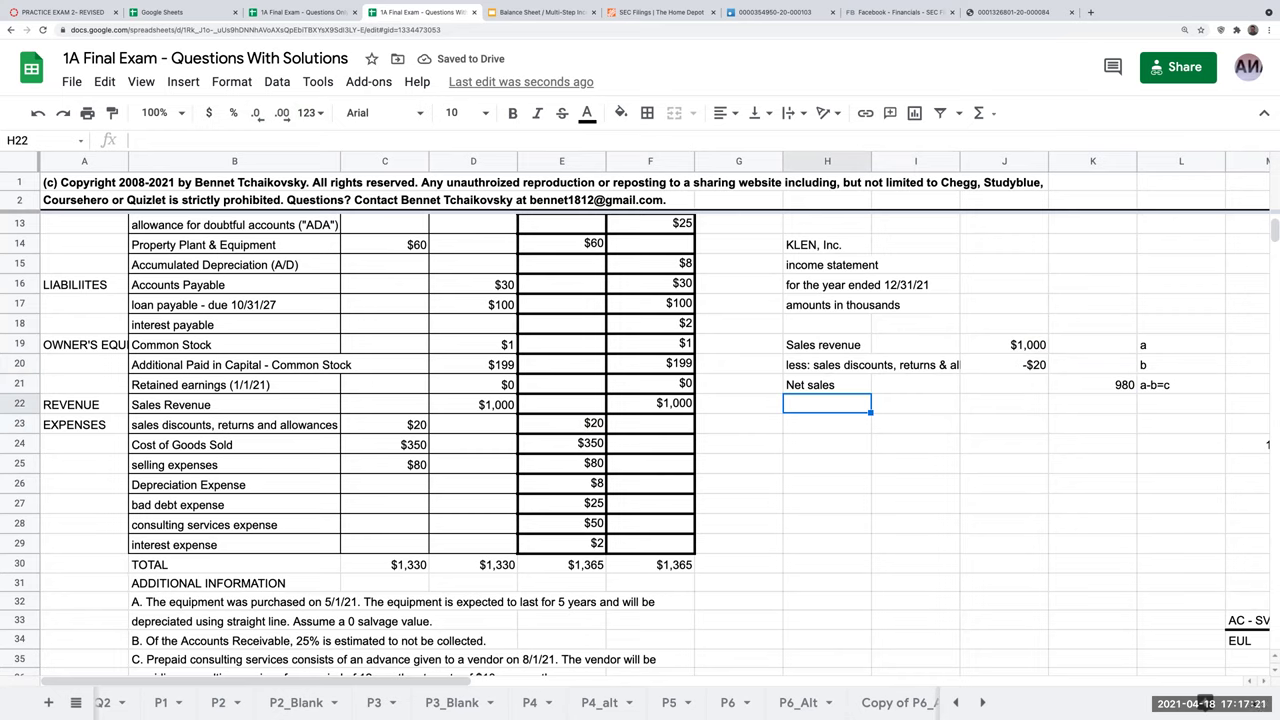
- Add a 'less: Cost of Goods Sold' line whose amount references the debit, showing -$350
type("less: Cost")
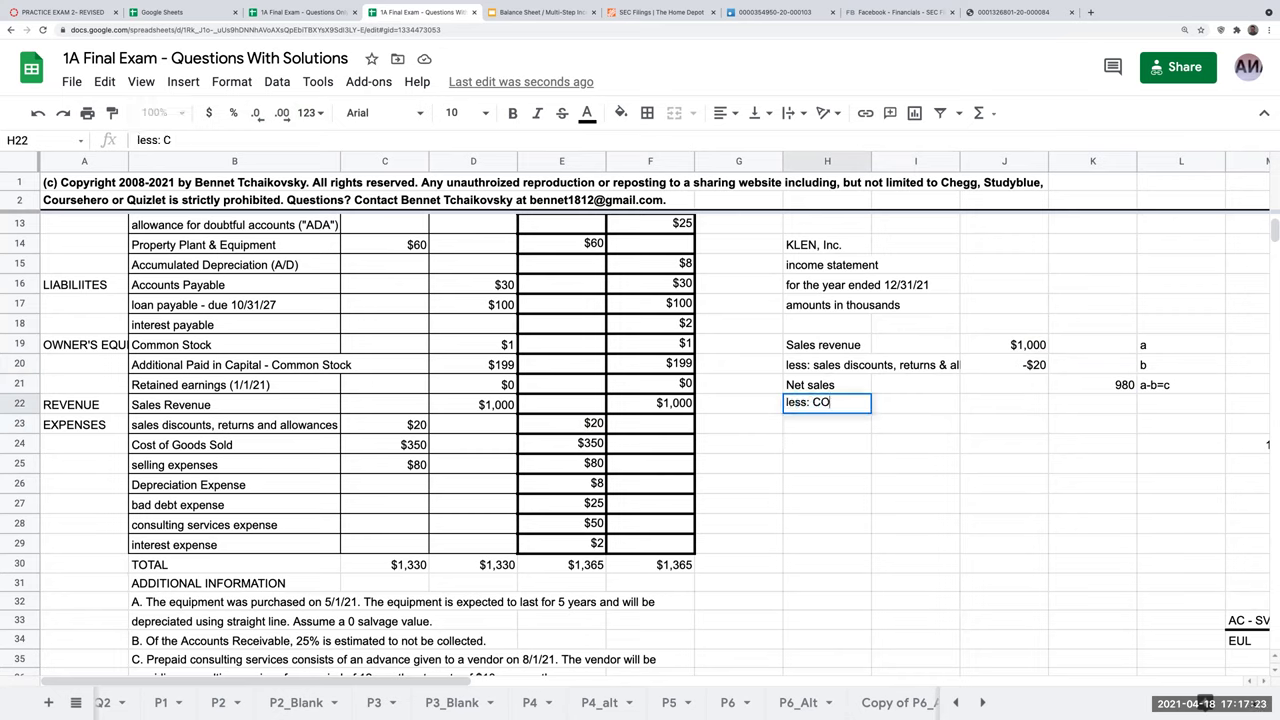
type(" of Goods Sold")
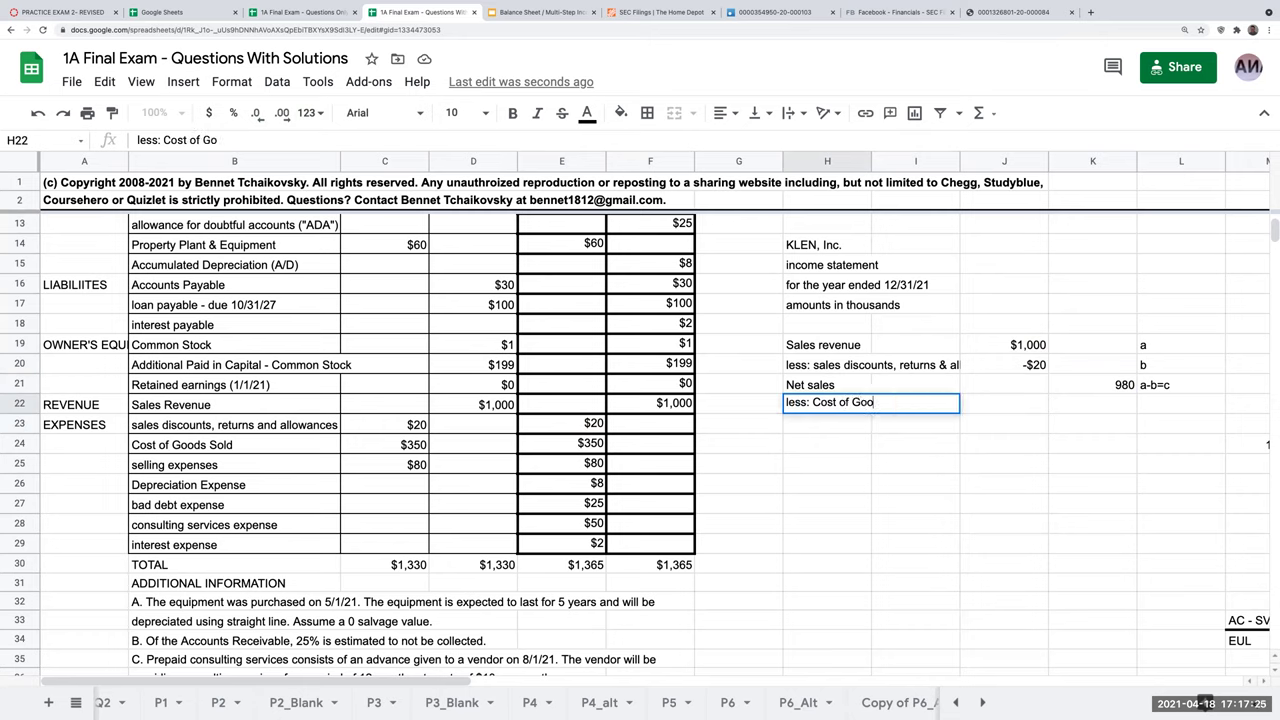
key("Return")
key("Up")
key("Right")
key("Right")
key("Right")
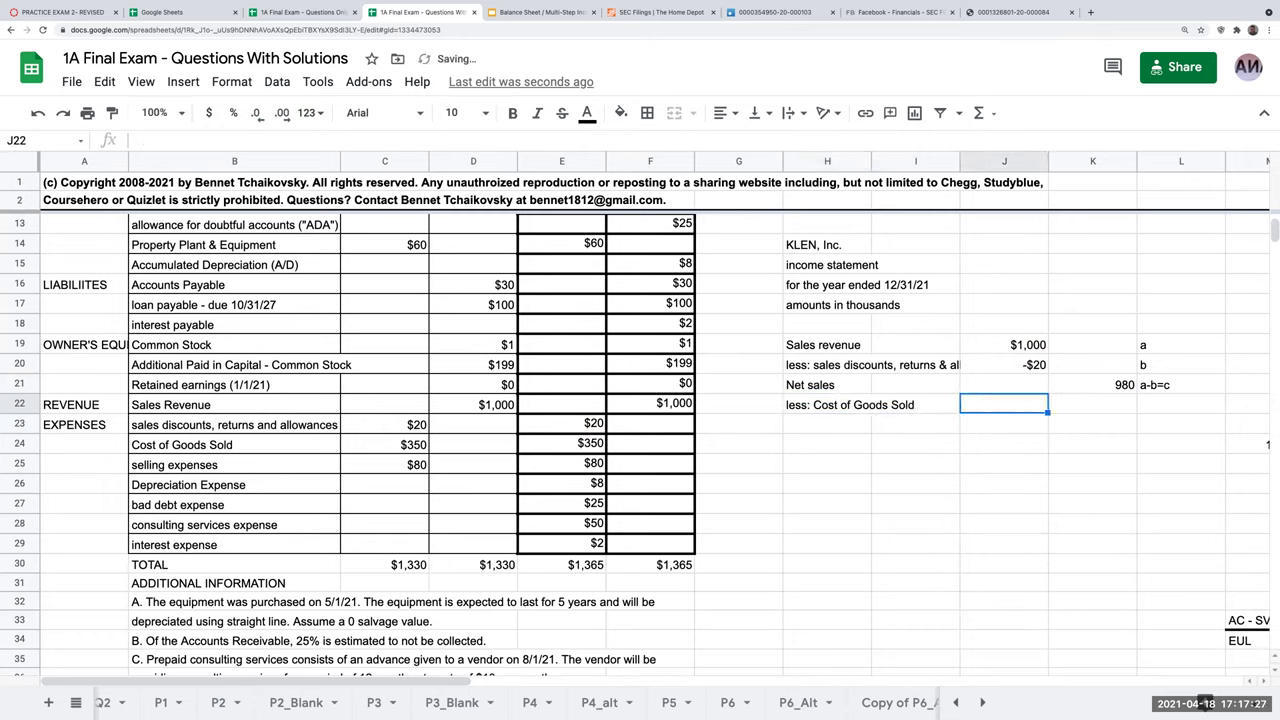
type("=")
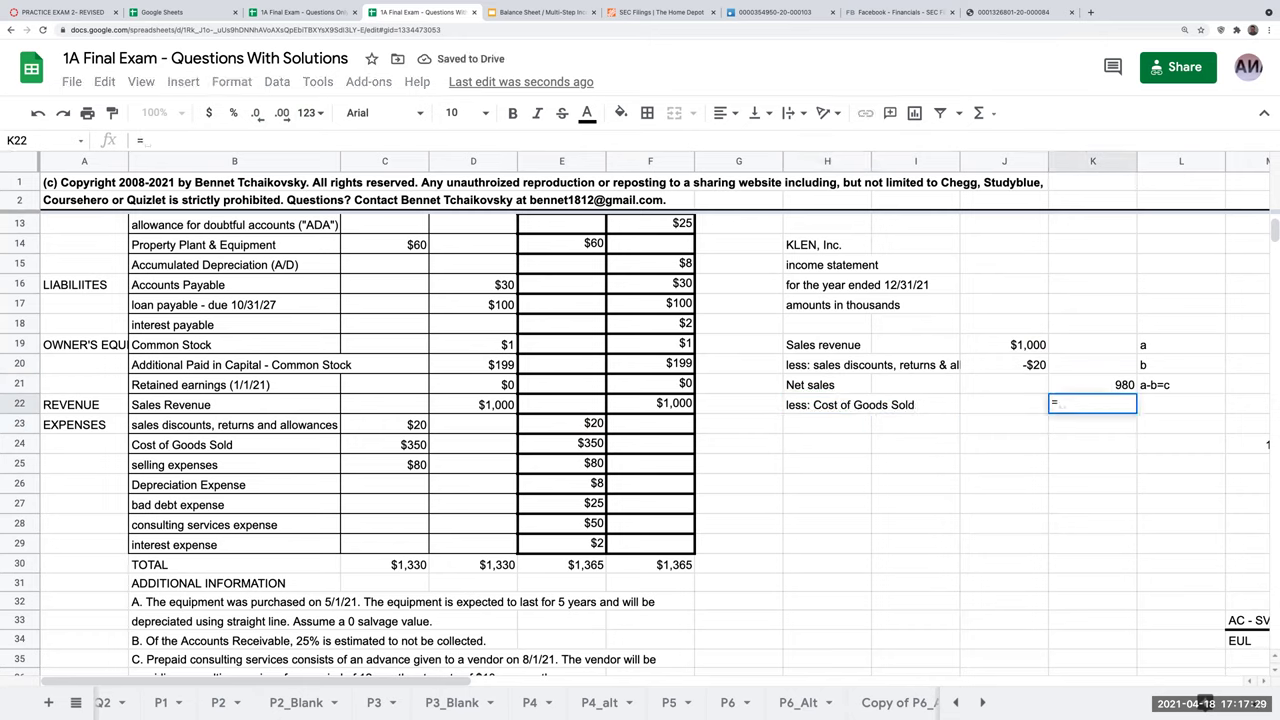
type("-")
key("Left")
key("Left")
key("Left")
key("Left")
key("Left")
key("Left")
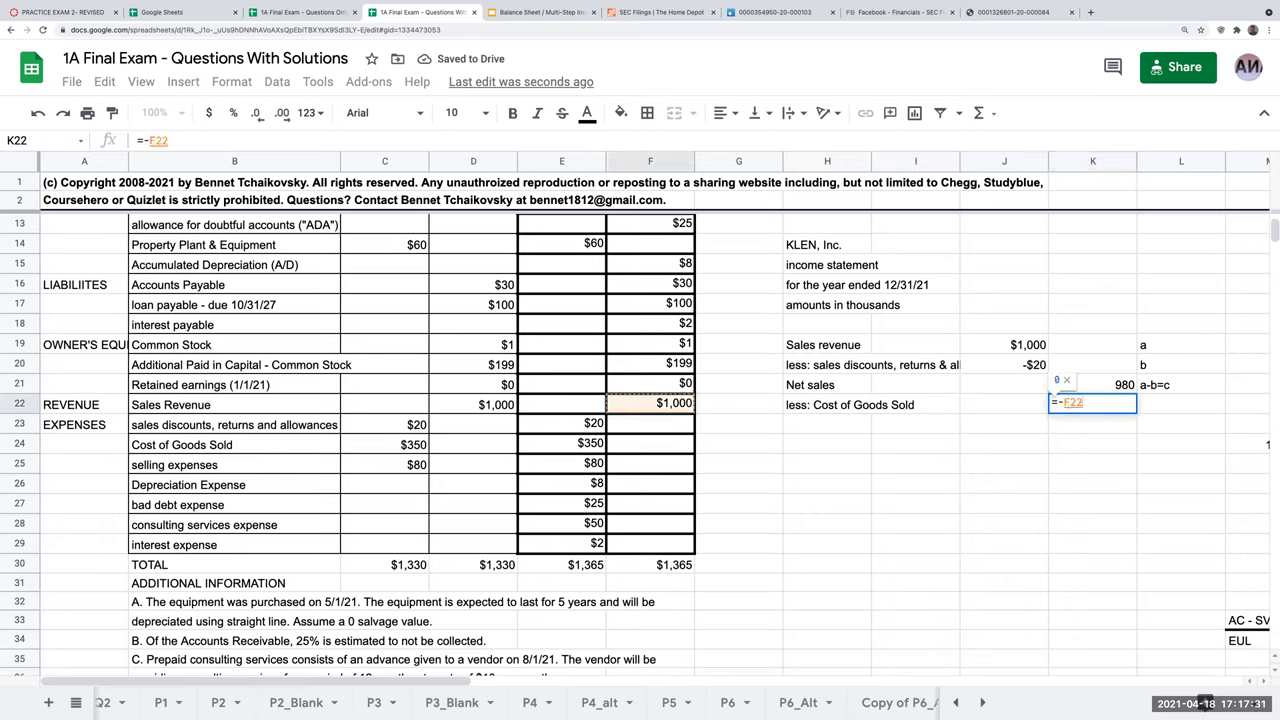
key("Down")
key("Return")
- Add a Gross Profit line in row 23 that sums net sales and cost of goods sold to 630
key("Left")
key("Left")
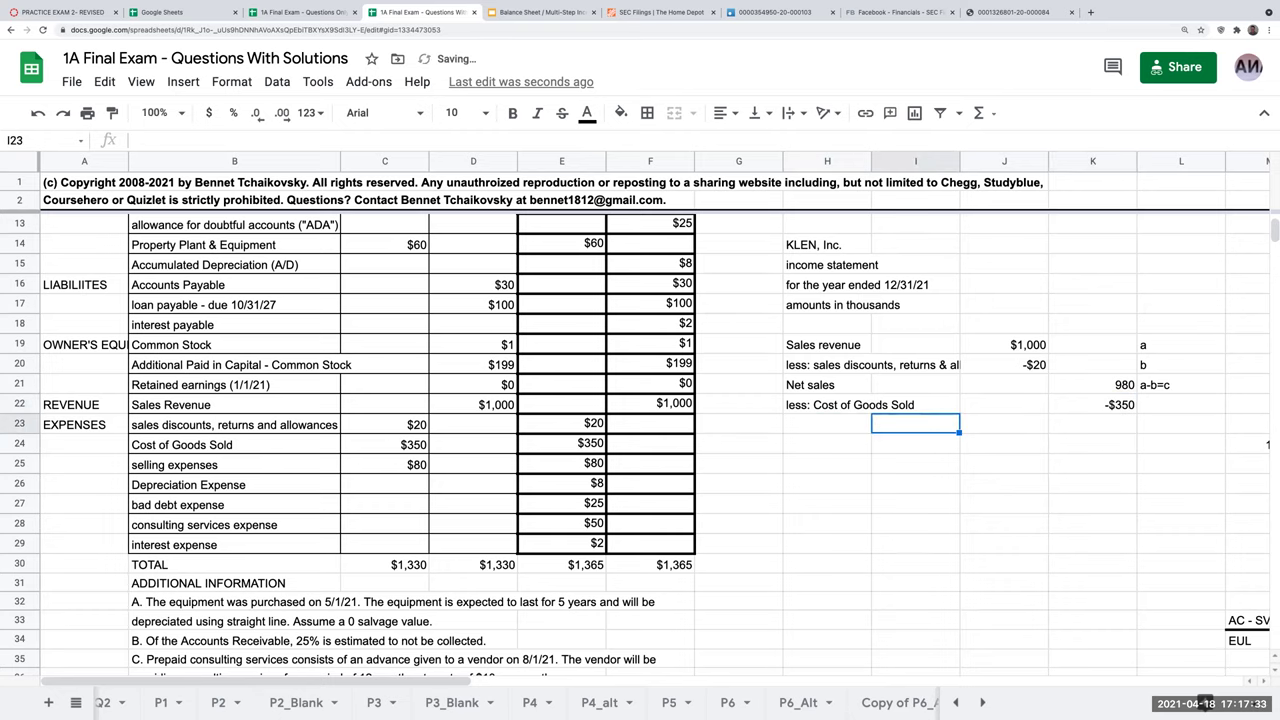
key("Left")
type("Gross Prof")
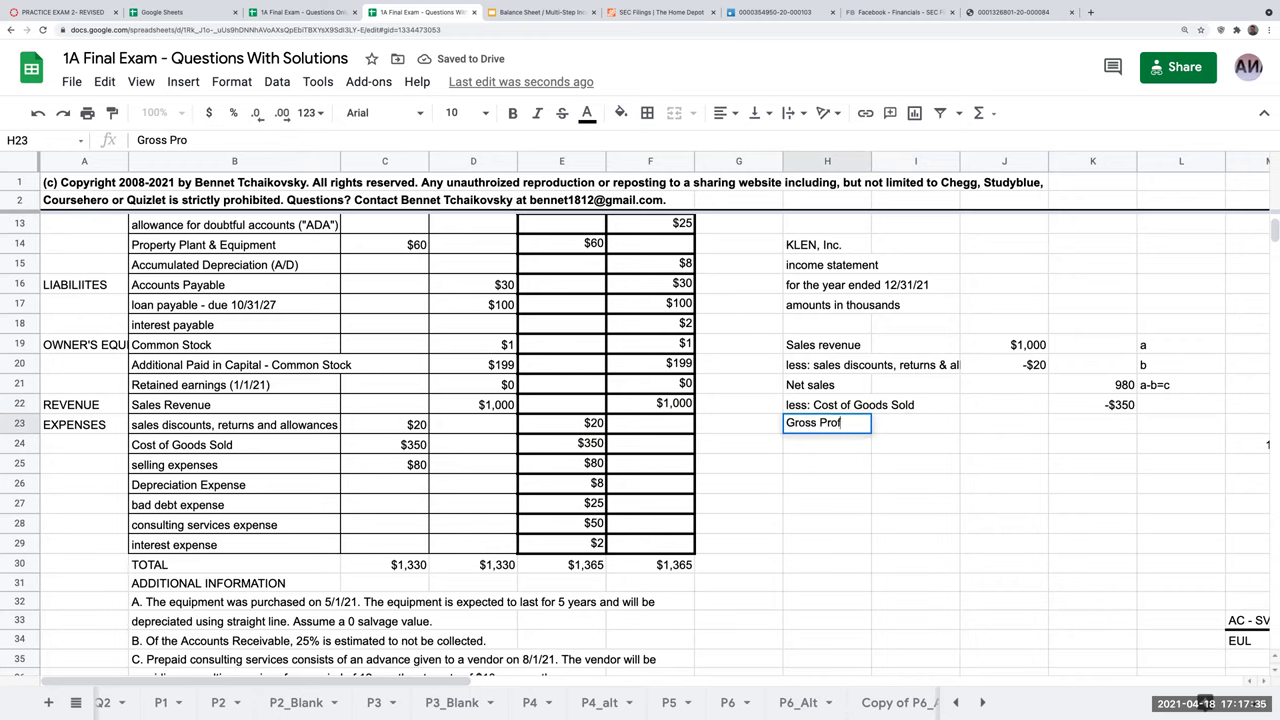
type("it")
key("Return")
key("Up")
key("Right")
key("Right")
key("Right")
type("+")
key("Up")
key("Up")
type("+")
key("Up")
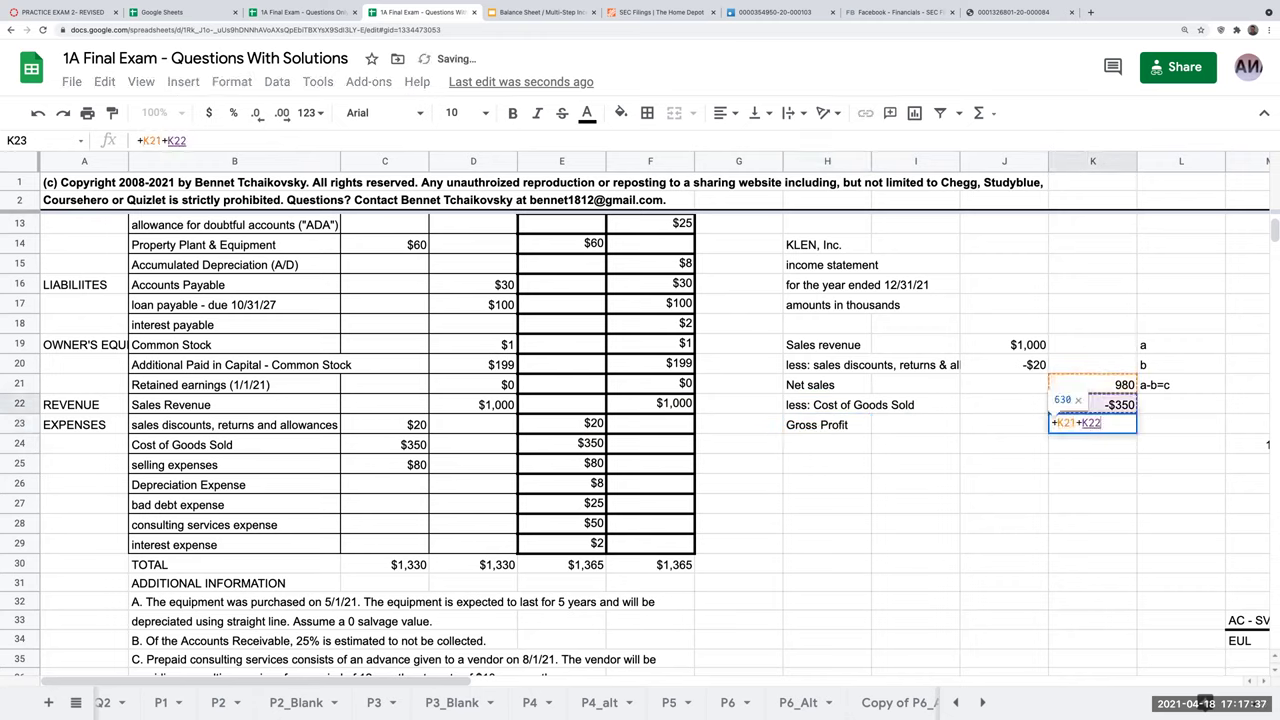
key("Return")
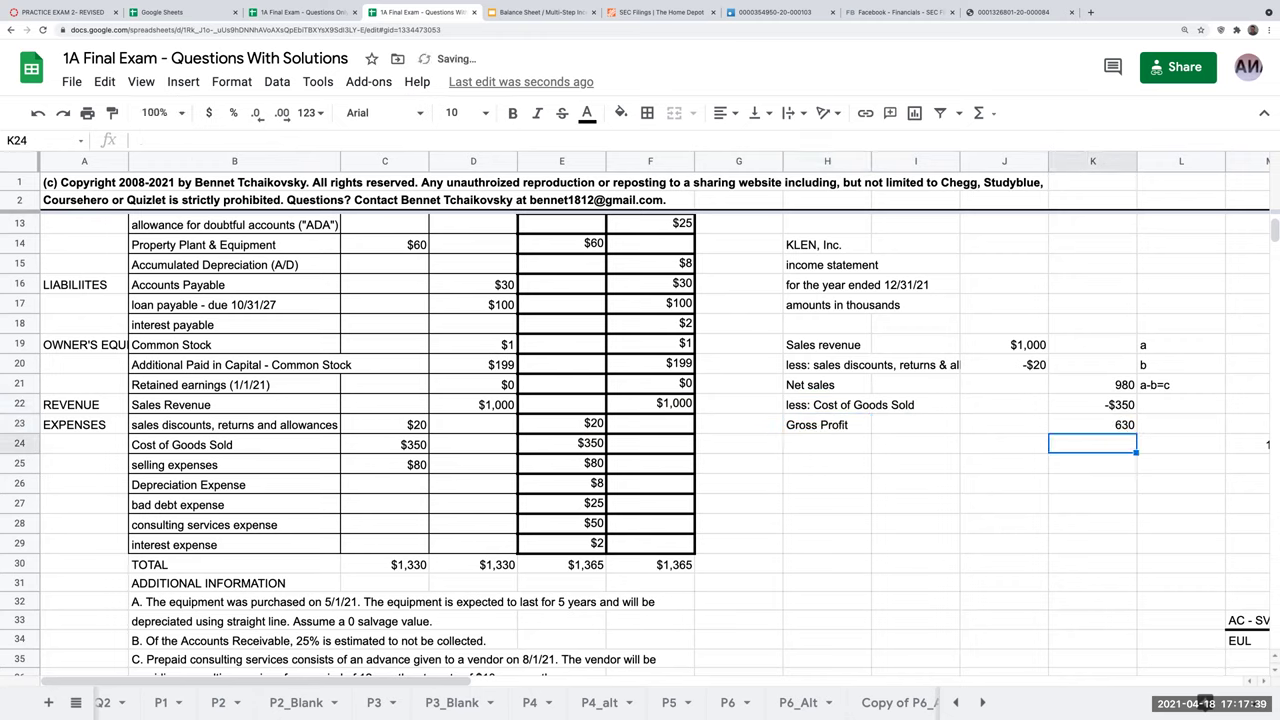
key("Left")
key("Left")
key("Left")
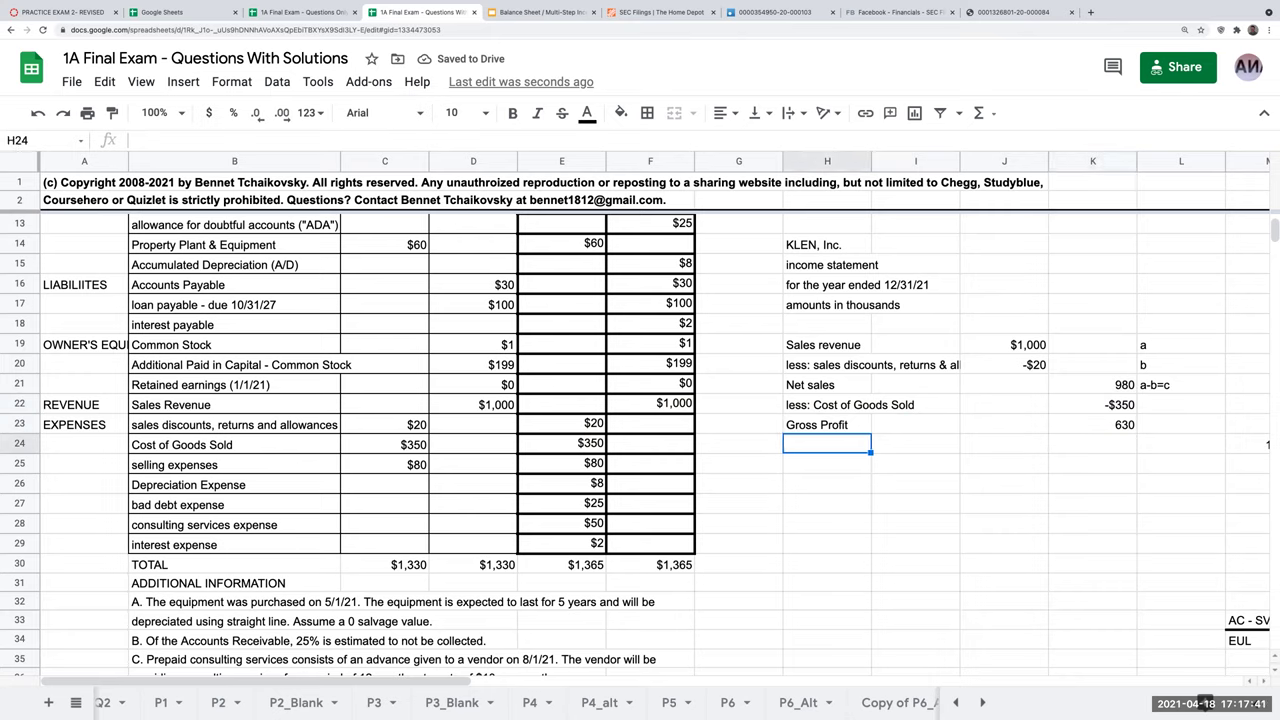
- Add the 'Less: selling, general & administrative' heading and link the selling expenses label from column B
type("Lessl")
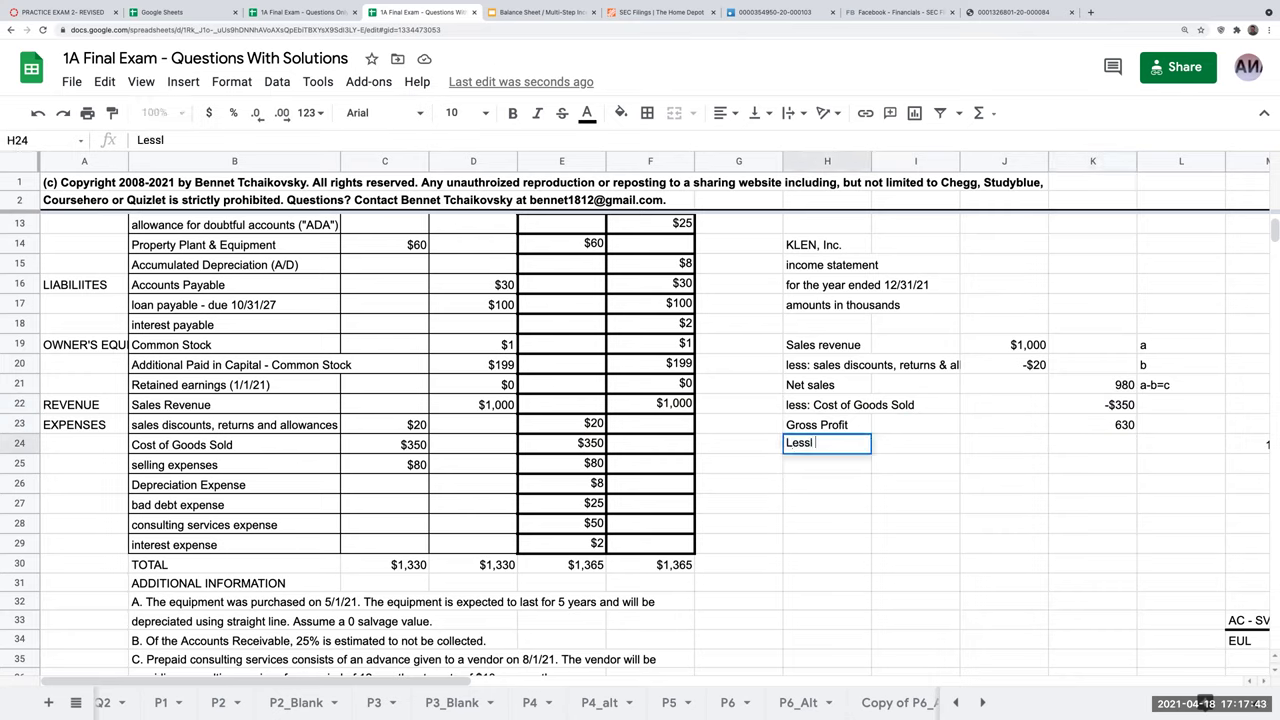
key("BackSpace")
type(": selling, general & ad")
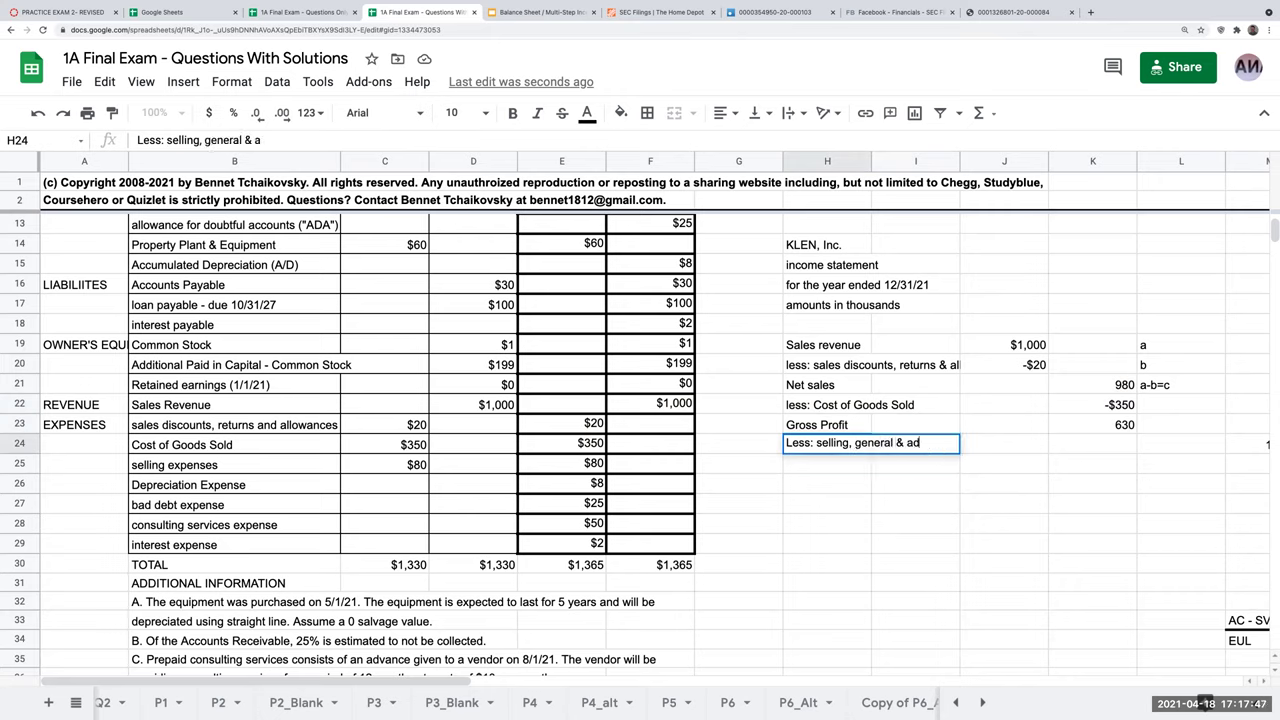
type("mininstrative")
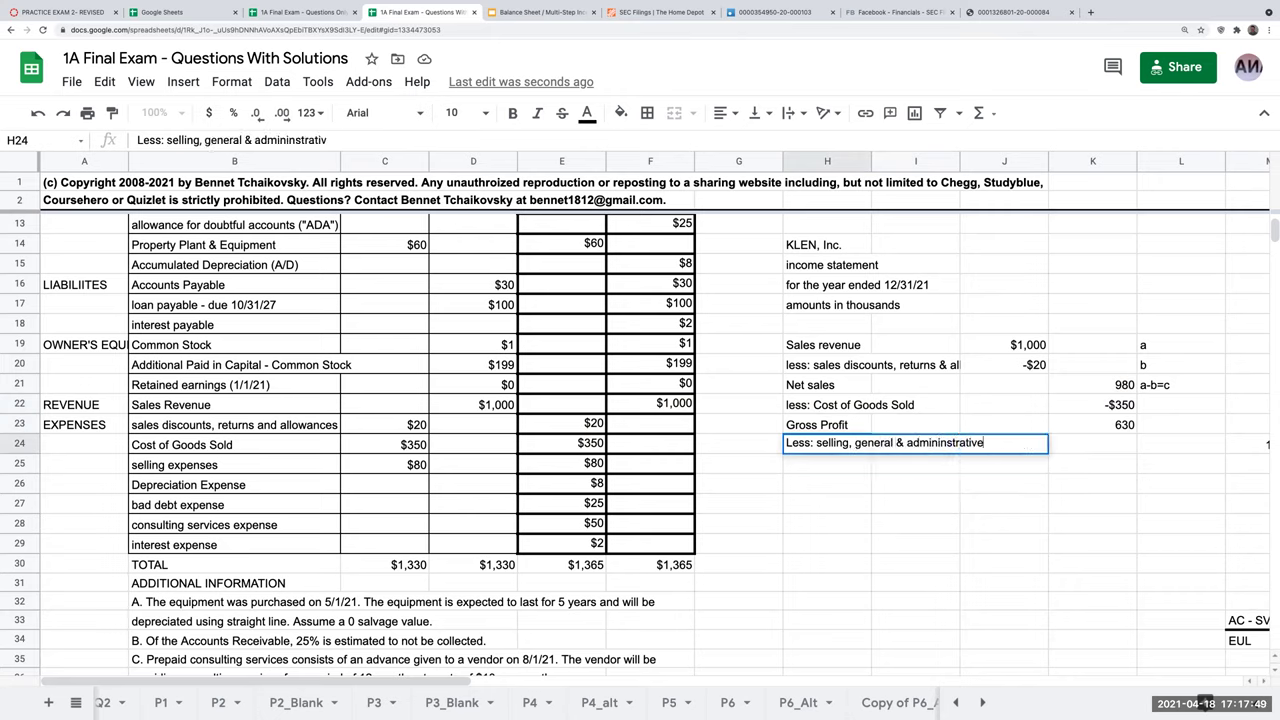
key("Return")
type("+")
left_click(561, 463)
left_click(234, 464)
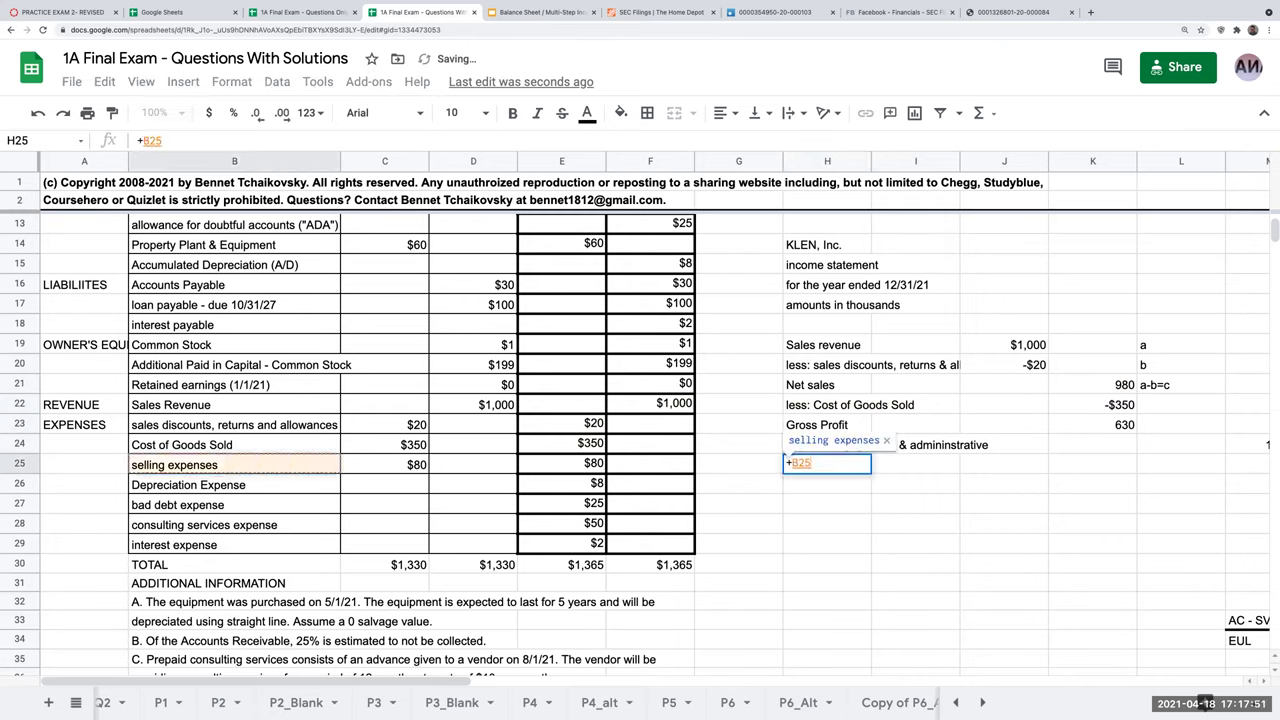
key("Return")
- Link the depreciation, bad debt and consulting services expense labels beneath selling expenses
type("+")
left_click(561, 483)
key("Left")
key("Left")
key("Left")
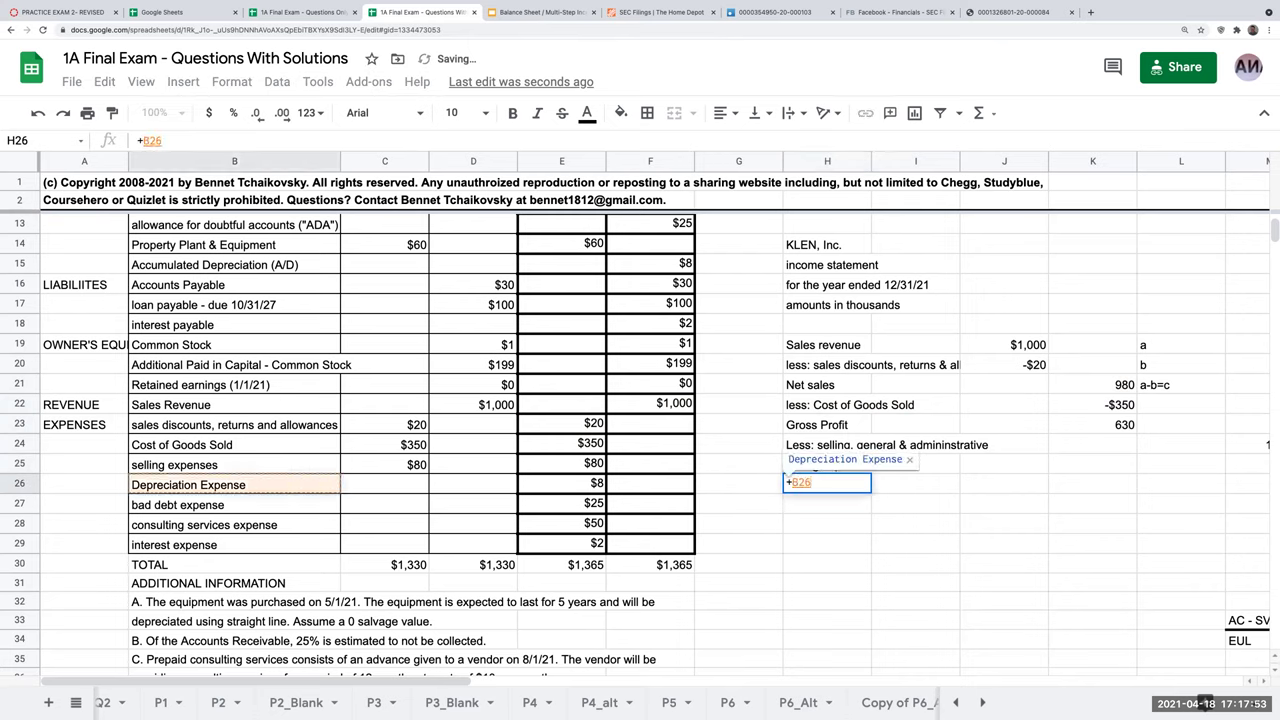
key("Return")
type("+")
key("Left")
key("Left")
key("Left")
key("Left")
key("Left")
key("Left")
key("Left")
key("Right")
key("Return")
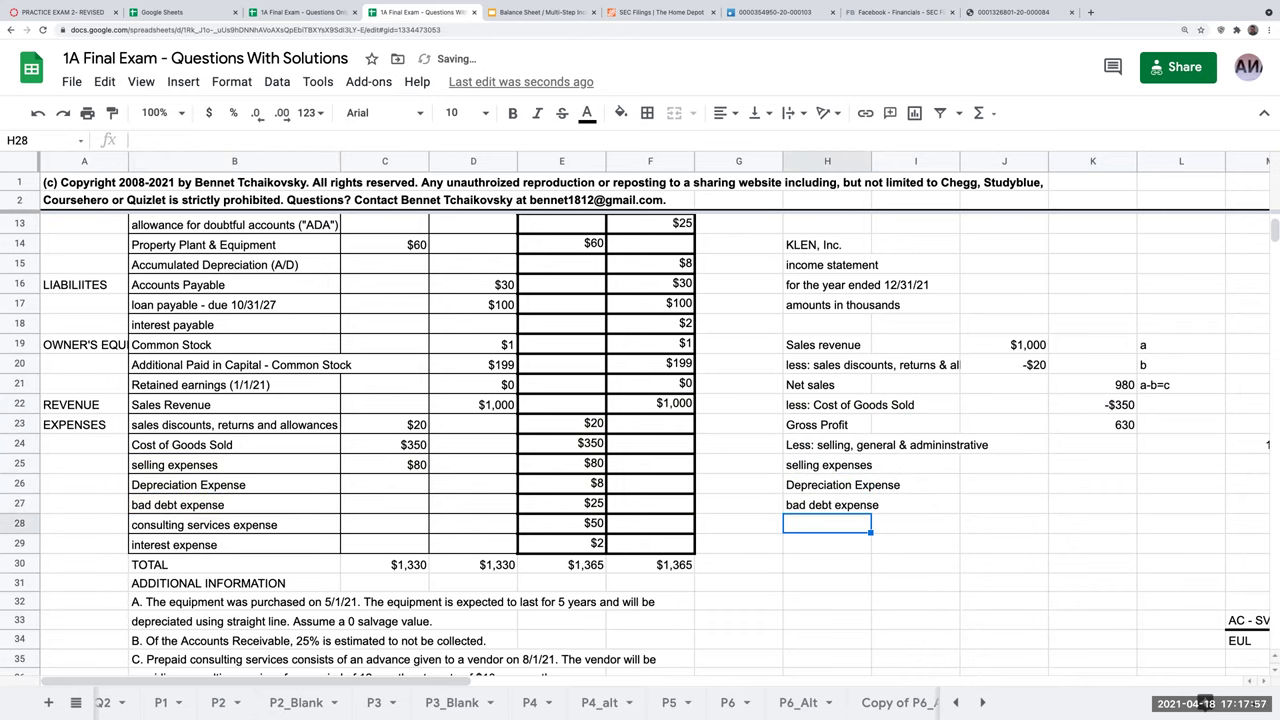
type("+")
key("Left")
key("Left")
key("Left")
key("Left")
key("Left")
key("Left")
key("Tab")
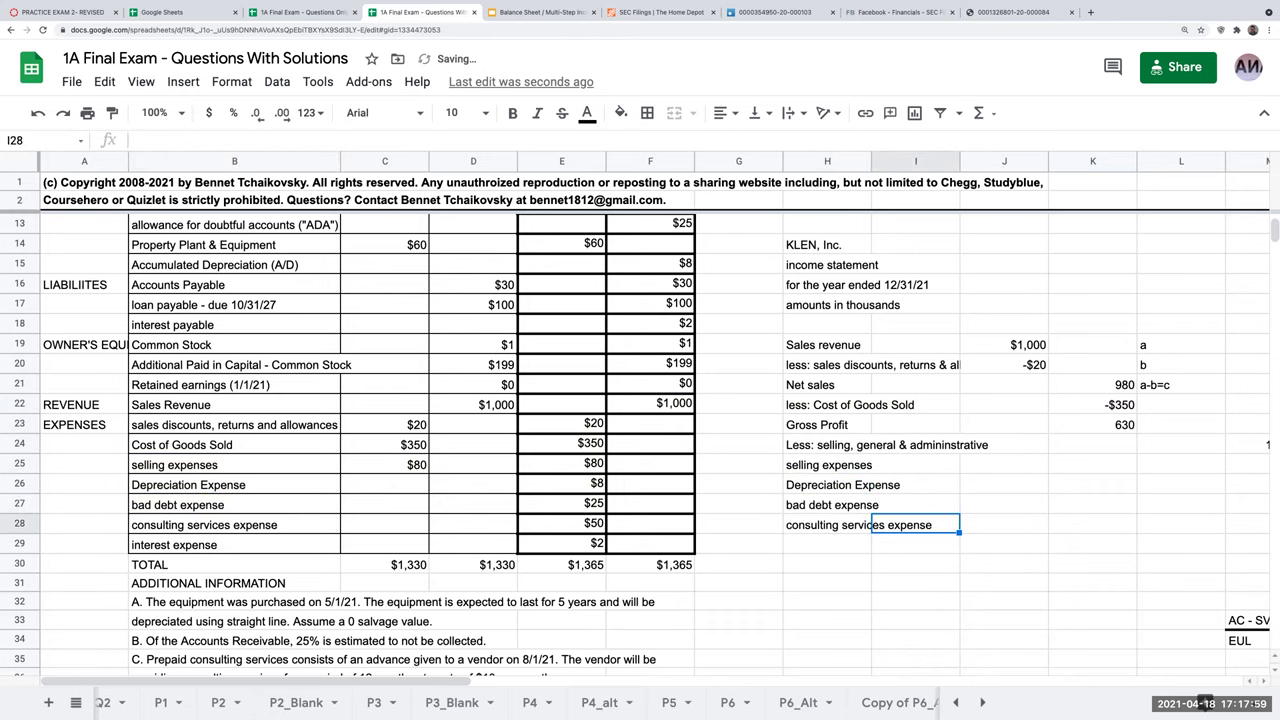
- Start the selling expenses amount, then consult the Home Depot statement of earnings PDF and return
left_click(1004, 464)
type("+")
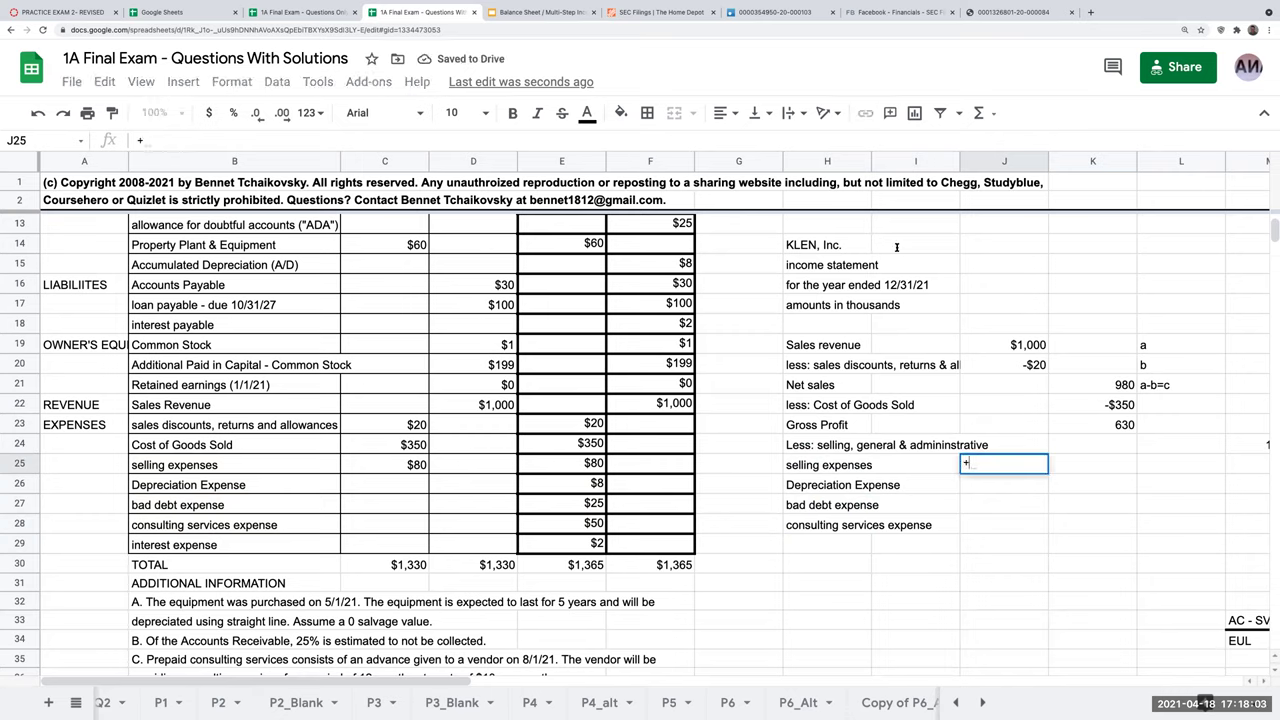
left_click(548, 12)
left_click(658, 12)
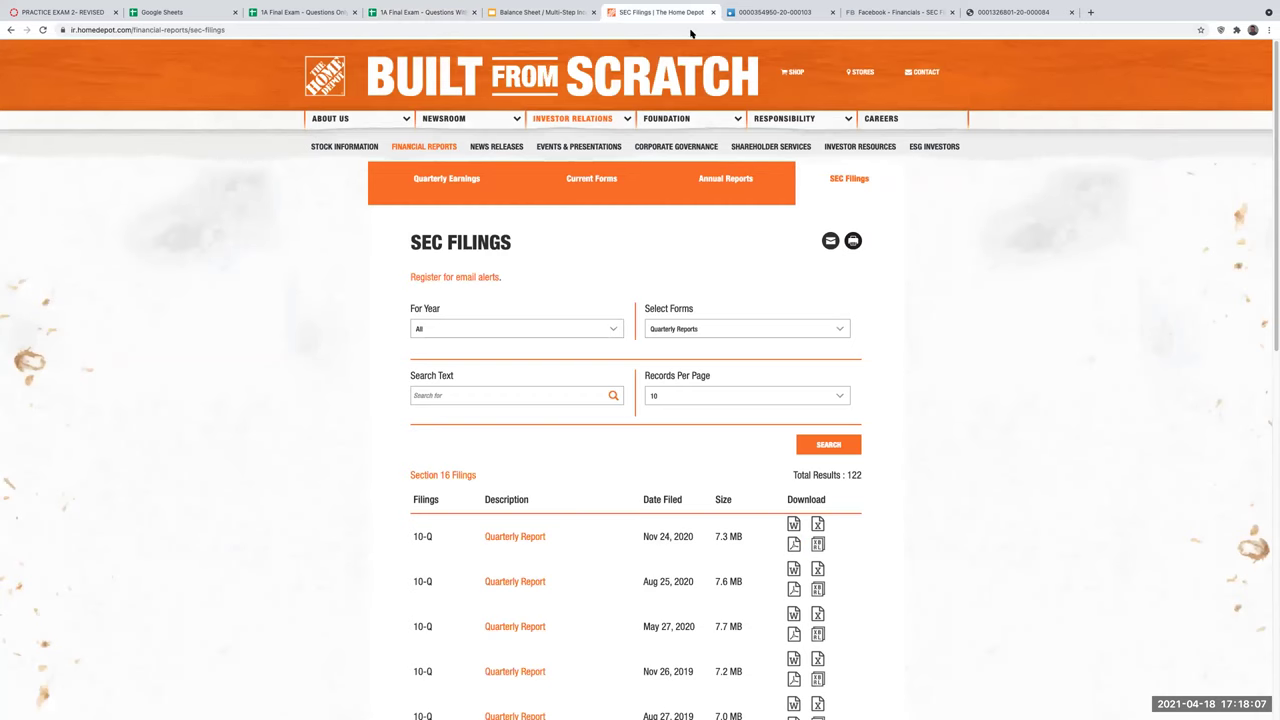
left_click(775, 12)
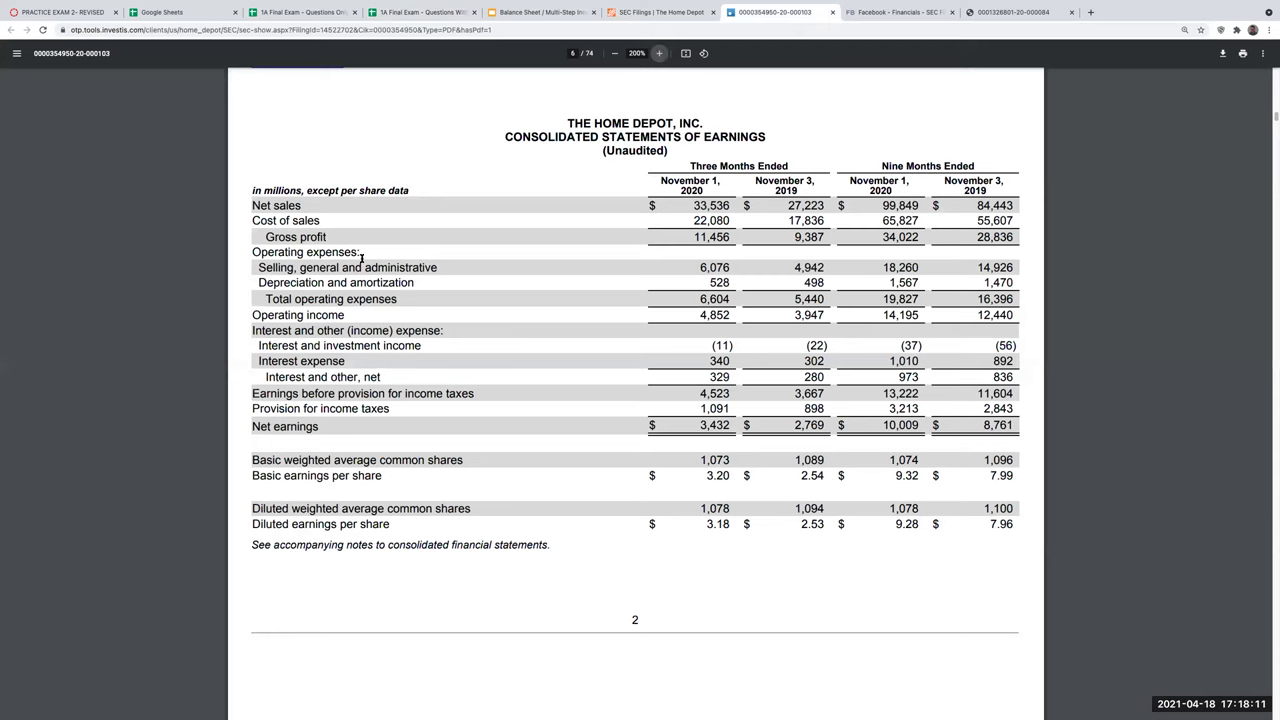
left_click(425, 12)
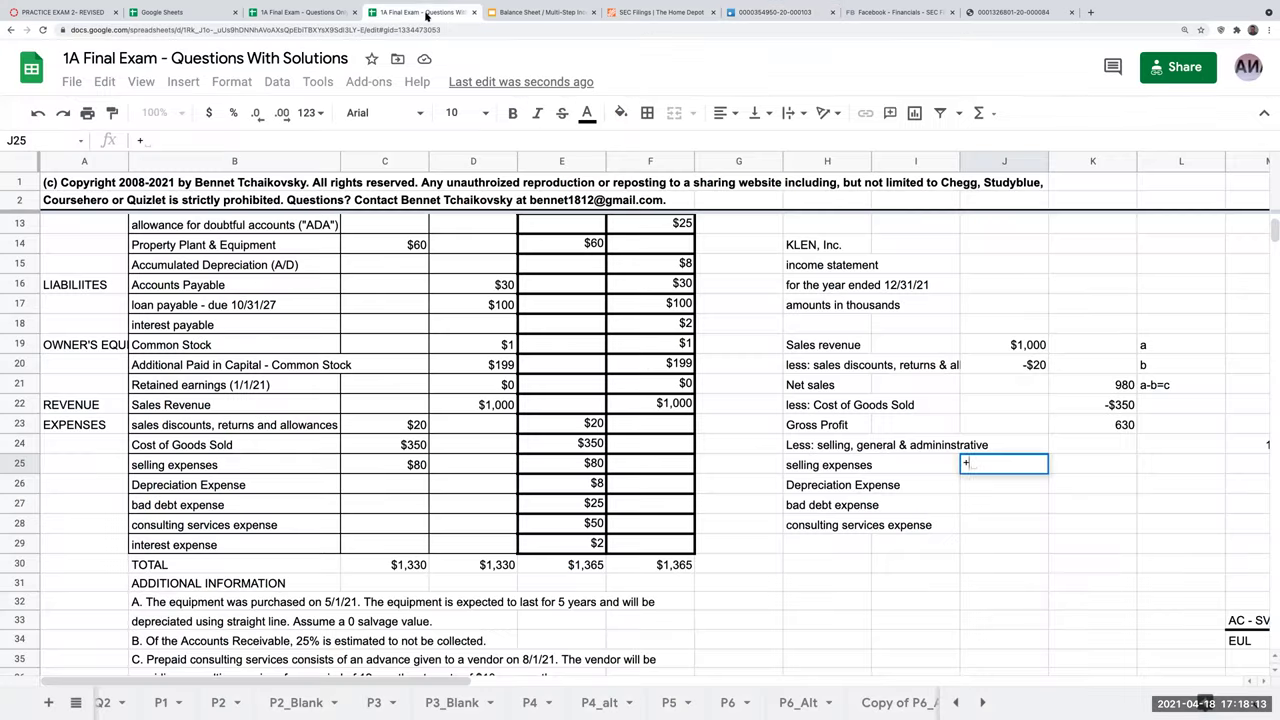
- Fill J25:J28 with +E25 to +E28 for the four SG&A expense amounts
key("Left")
key("Left")
key("Left")
key("Left")
key("Left")
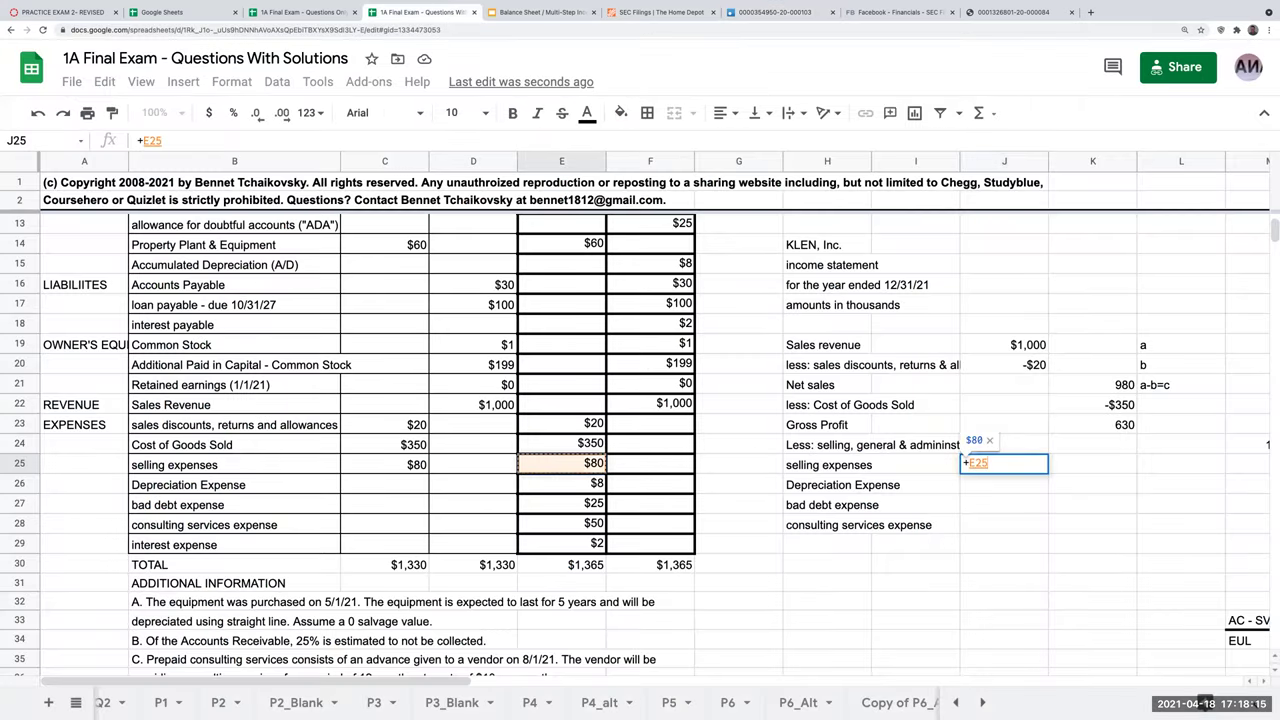
key("Return")
type("+")
key("Left")
key("Left")
key("Left")
key("Left")
key("Left")
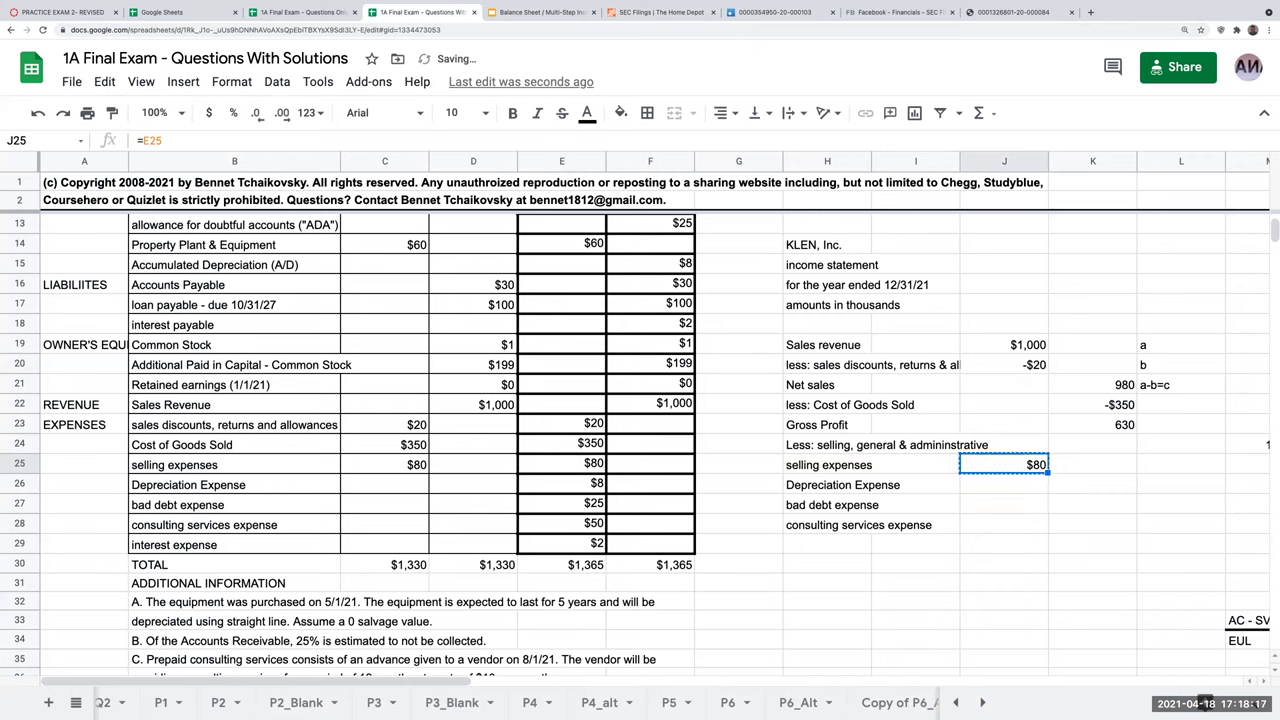
key("Return")
type("+")
key("Left")
key("Left")
key("Left")
key("Left")
key("Left")
key("Return")
type("+")
key("Left")
key("Left")
key("Left")
key("Left")
key("Left")
key("Return")
- Add a 'total selling, general & administrative' line summing the four expenses to $163
key("Left")
key("Left")
type("total sellin")
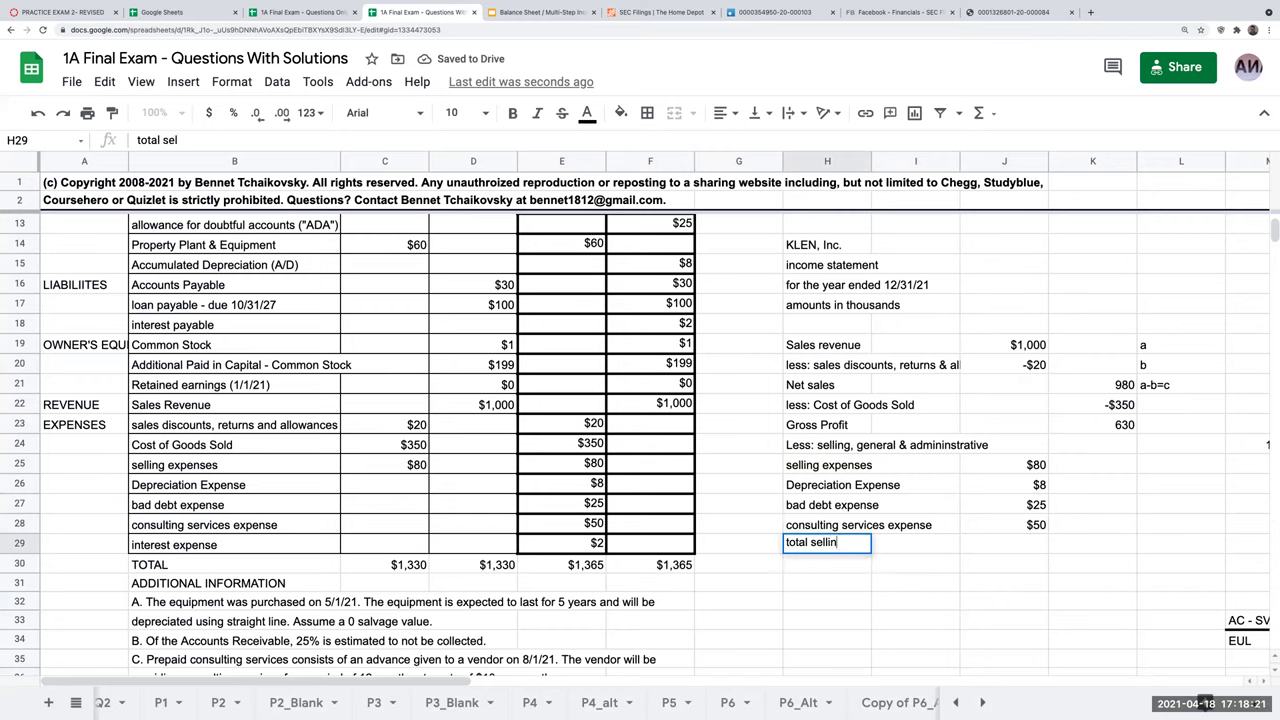
type("g, general /7 a")
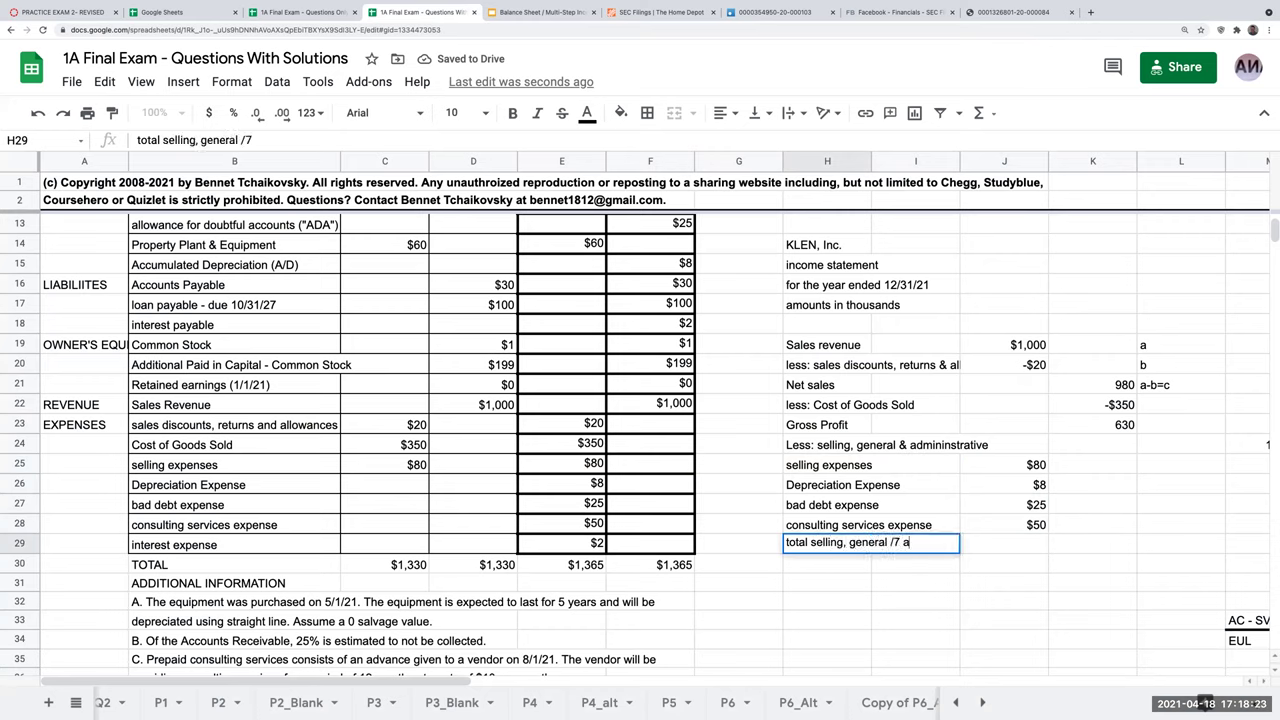
key("BackSpace")
key("BackSpace")
key("BackSpace")
key("BackSpace")
type("& administ")
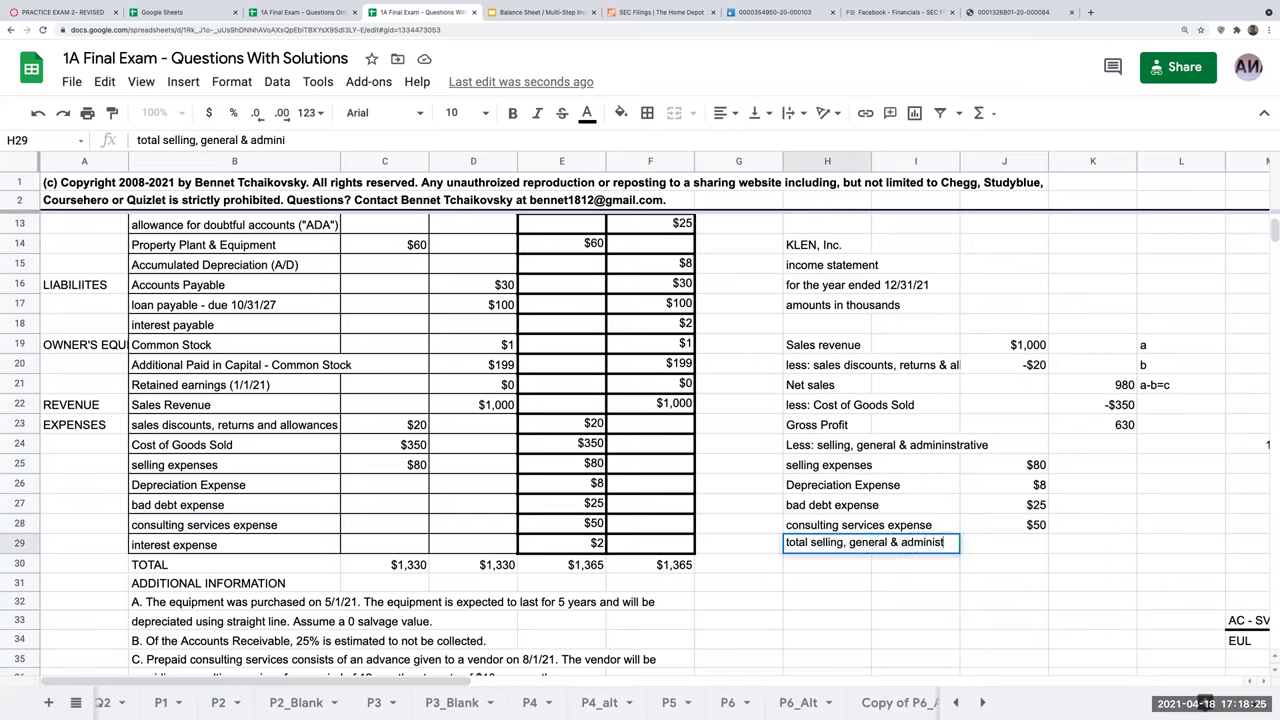
type("rative")
key("Tab")
key("Tab")
key("Tab")
type("+")
key("Left")
key("Up")
key("Up")
key("Up")
key("Up")
type("+")
key("Left")
key("Up")
key("Up")
key("Up")
type("+")
key("Left")
key("Up")
key("Up")
type("+")
key("Left")
key("Up")
key("Return")
- Add an operating income line computing gross profit minus total SG&A, giving 467
key("Left")
key("Left")
- Add a 'less: other income / expense' heading and an Interest expense line of =-E29, showing -$2
key("Left")
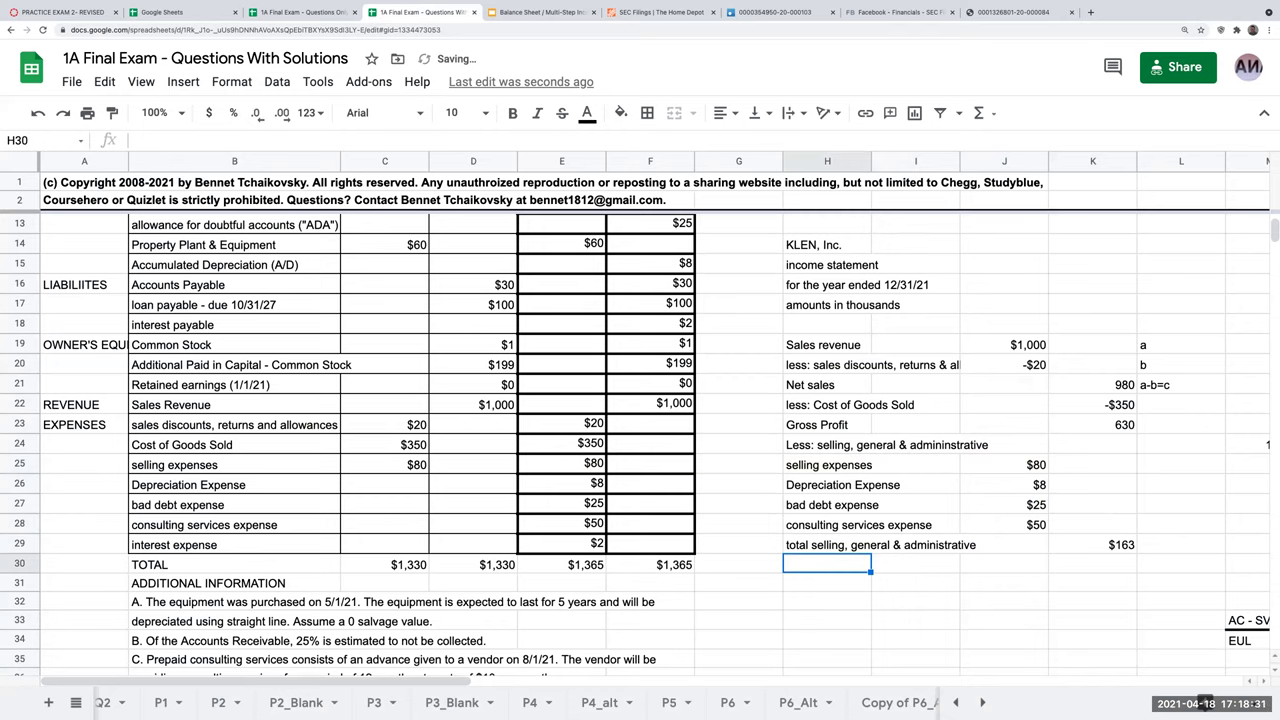
type("operating income")
key("Right")
key("Right")
key("Right")
type("+")
key("Up")
key("Up")
key("Up")
key("Up")
key("Up")
key("Up")
key("Up")
type("-")
key("Up")
key("Return")
key("Left")
key("Left")
key("Left")
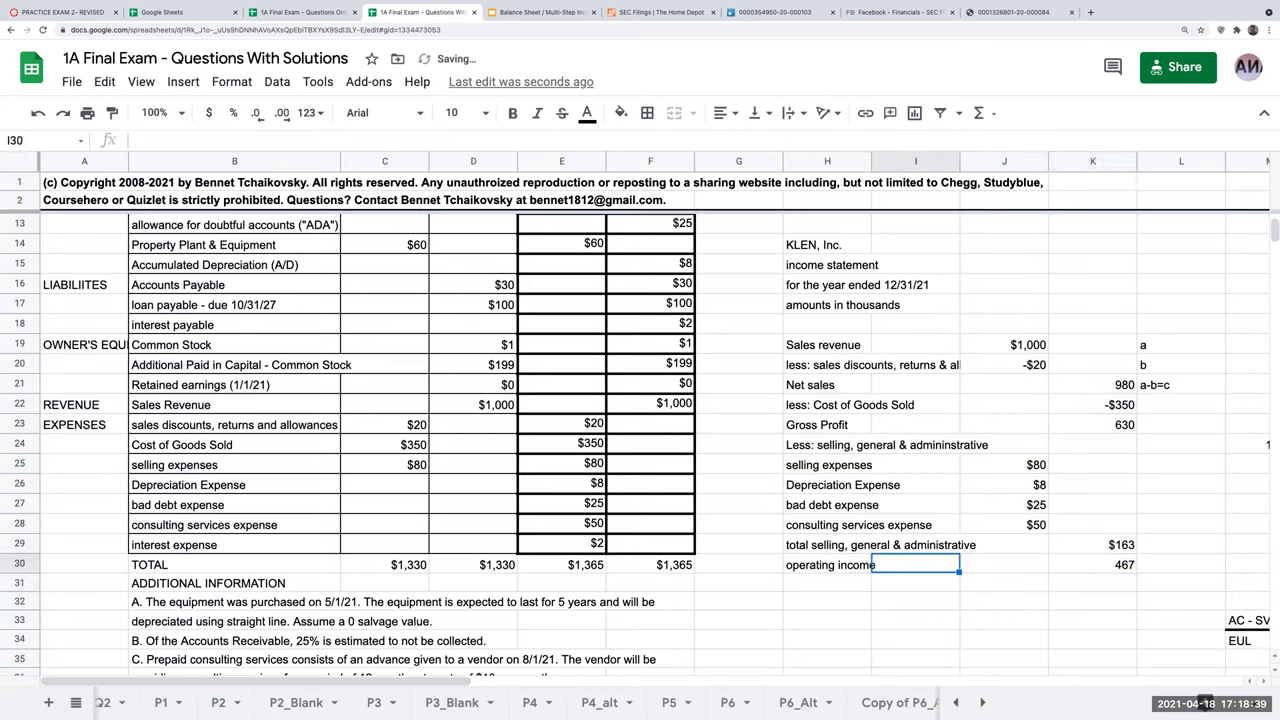
type("less: other income ")
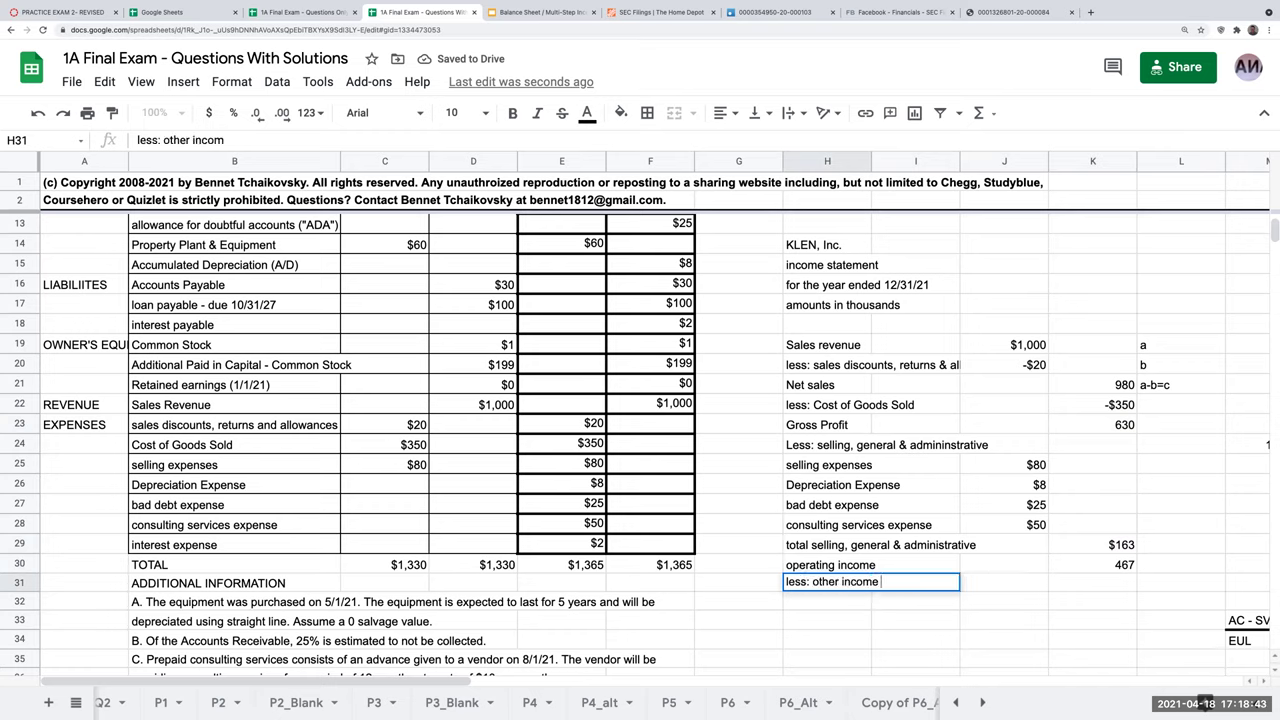
type("/ expense")
key("Return")
type("Interest expense")
key("Return")
key("Up")
key("Right")
key("Right")
key("Right")
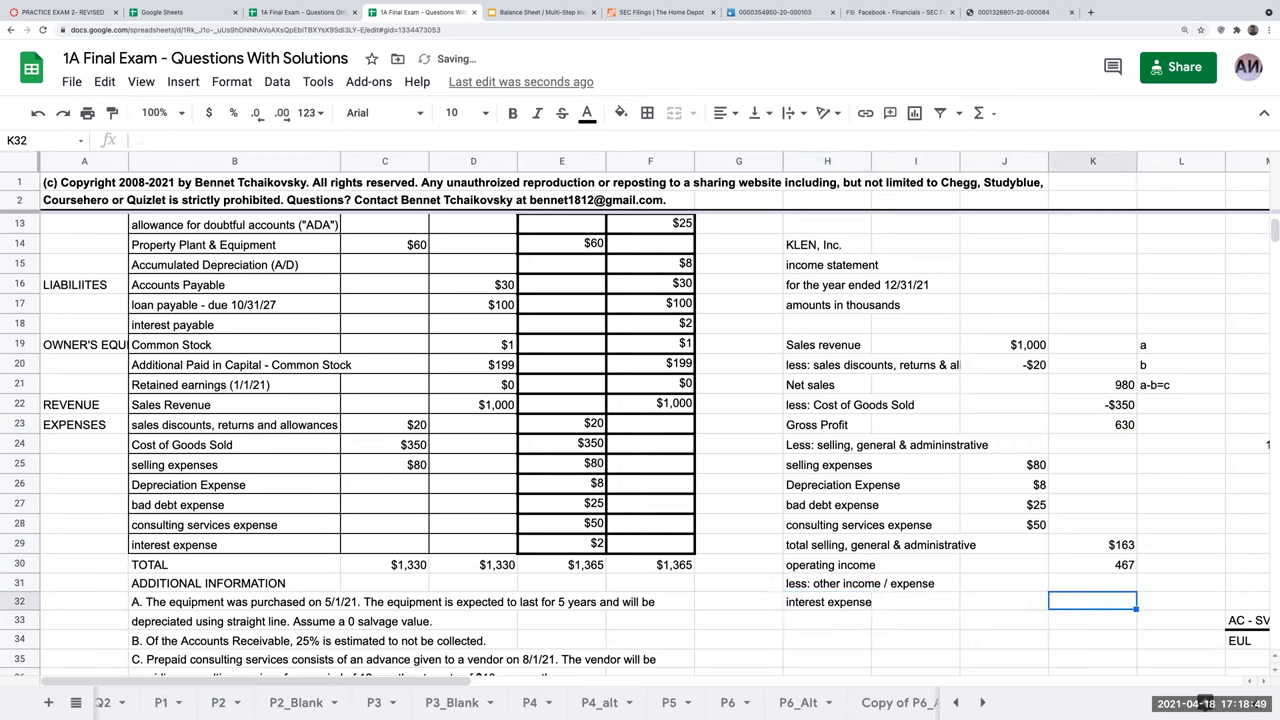
type("=-")
key("Left")
key("Left")
key("Left")
key("Left")
key("Left")
key("Left")
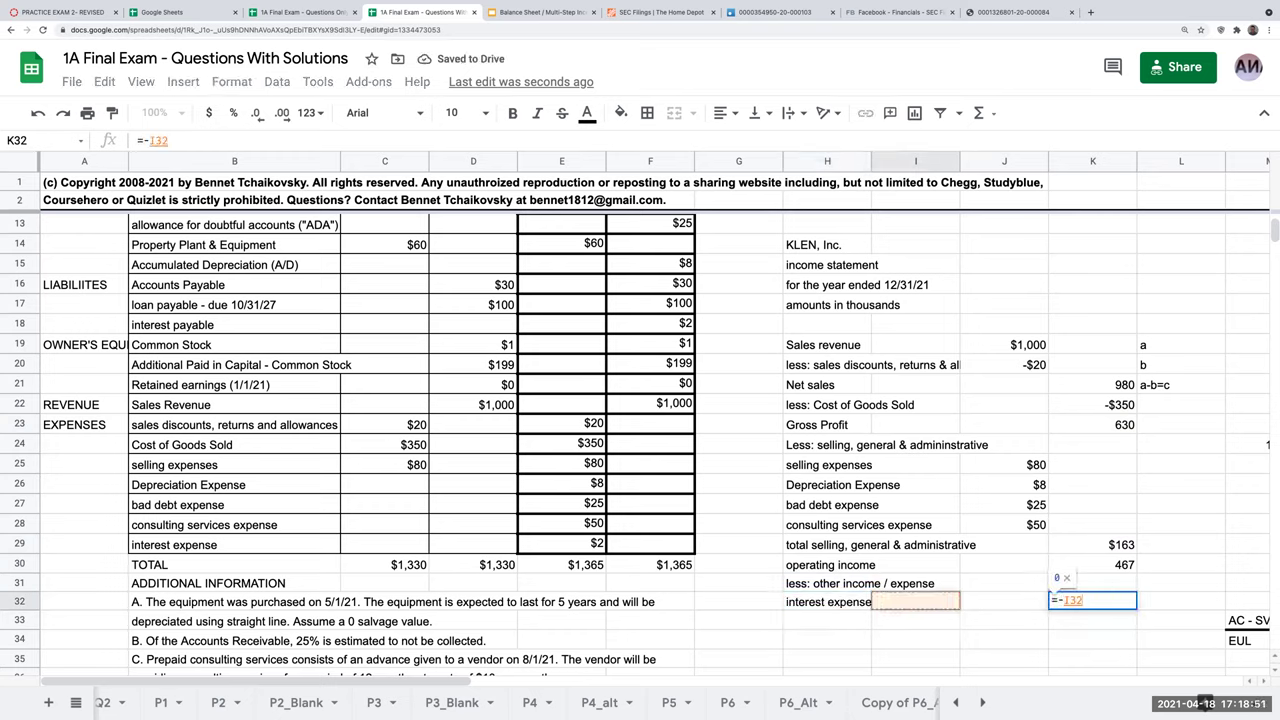
key("Up")
key("Up")
key("Up")
key("Return")
- Add a net income line adding operating income and interest expense, giving 465
key("Left")
key("Left")
key("Left")
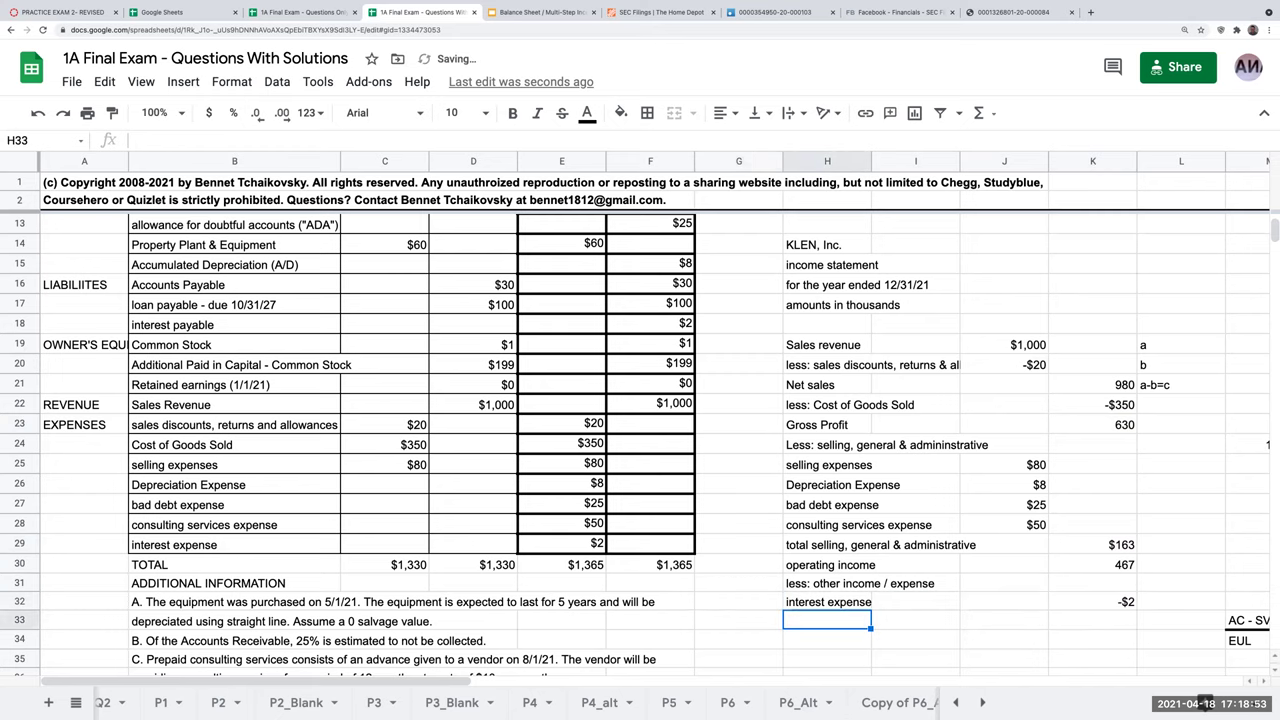
type("net income")
key("Return")
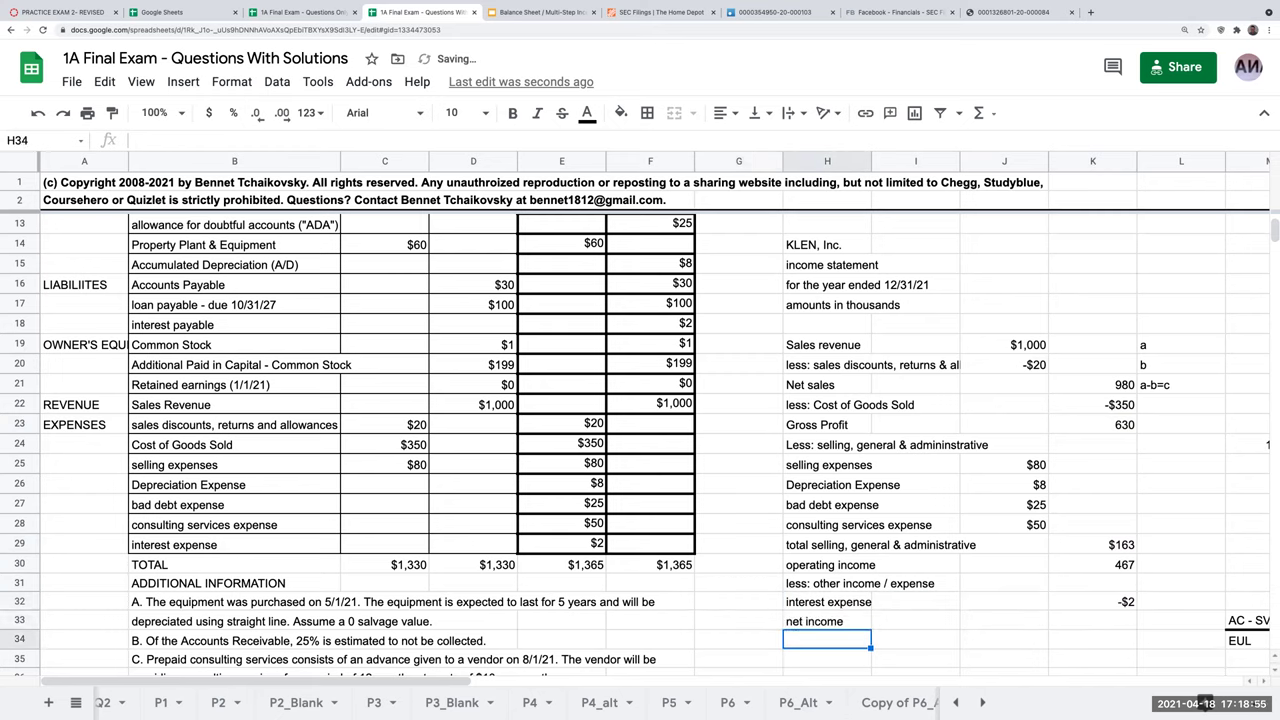
key("Up")
key("Right")
key("Right")
key("Right")
type("=")
key("Up")
key("Up")
key("Up")
type("+")
key("Up")
key("Return")
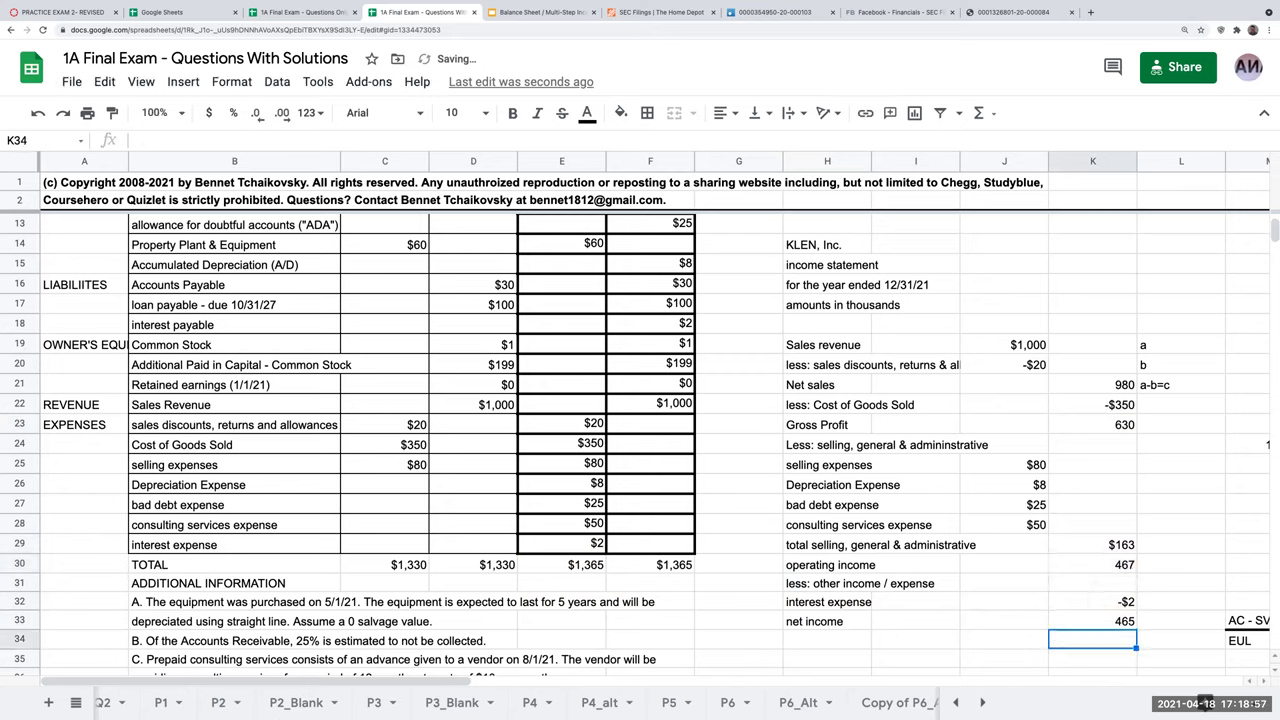
key("Up")
key("Left")
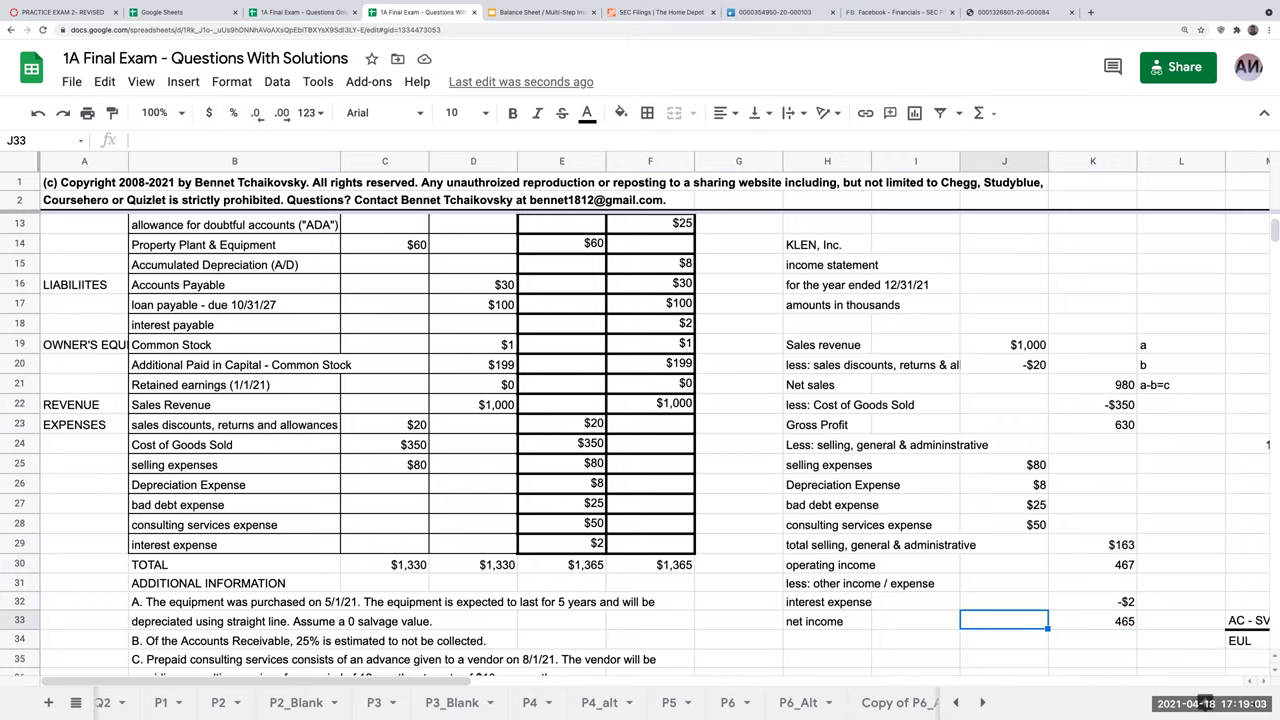
- Letter cost of goods sold d, gross profit c-d=e, and the four SG&A expenses f, g, h, i
left_click(1162, 409)
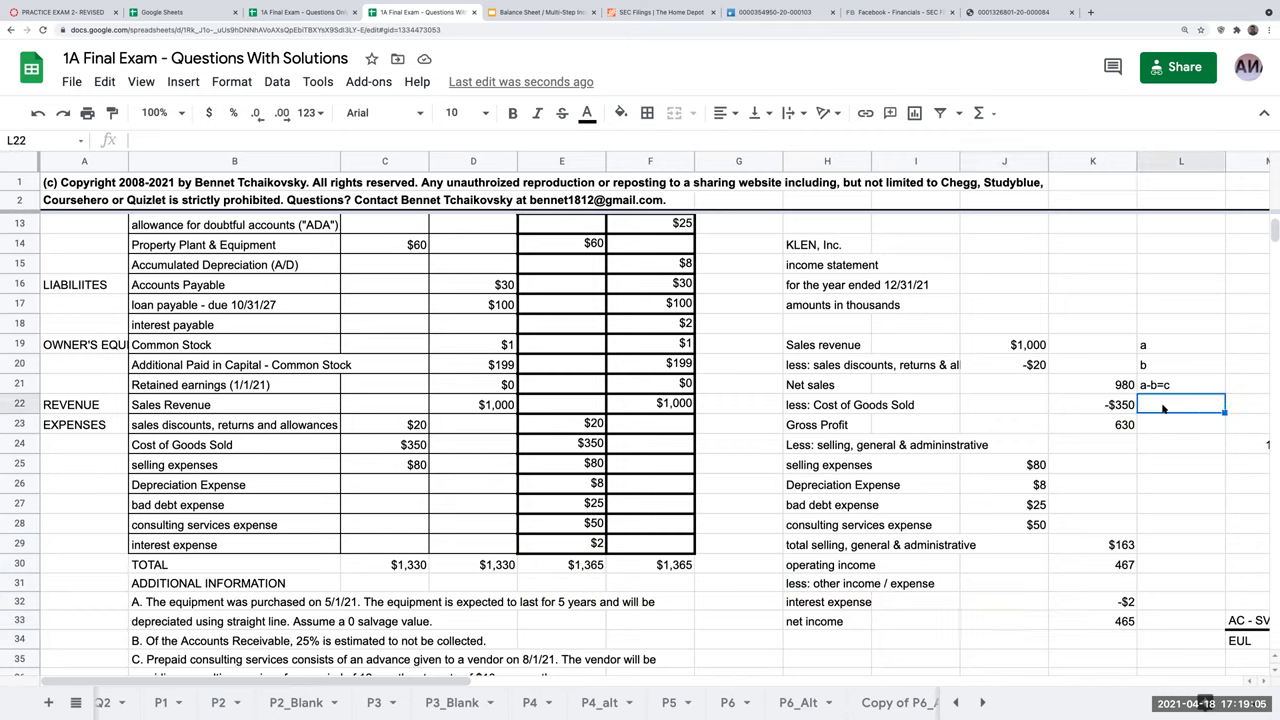
type("d")
key("Return")
type("c-d=")
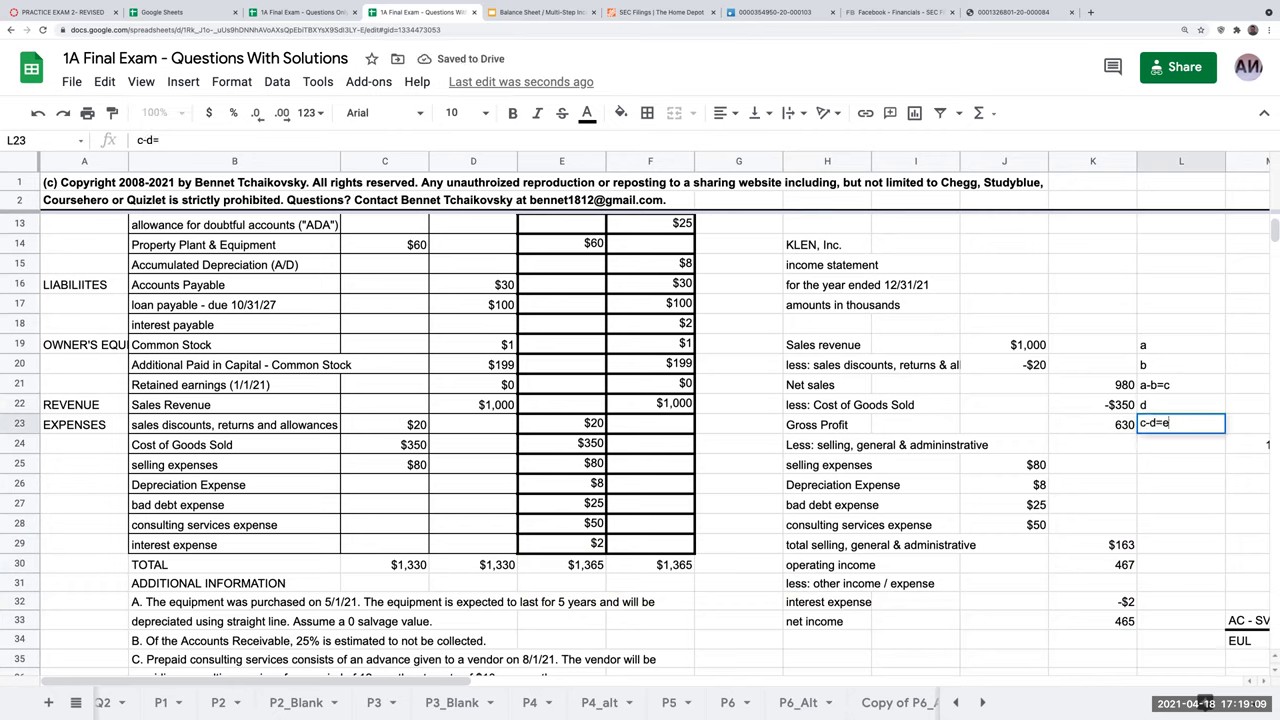
key("Return")
key("Return")
type("f")
key("Return")
type("g")
key("Return")
type("h")
key("Return")
type("i")
key("Return")
- Add the notes f+g+h+i=k, e-k=l, m and l-m=o beside total SG&A through net income
type("f_+")
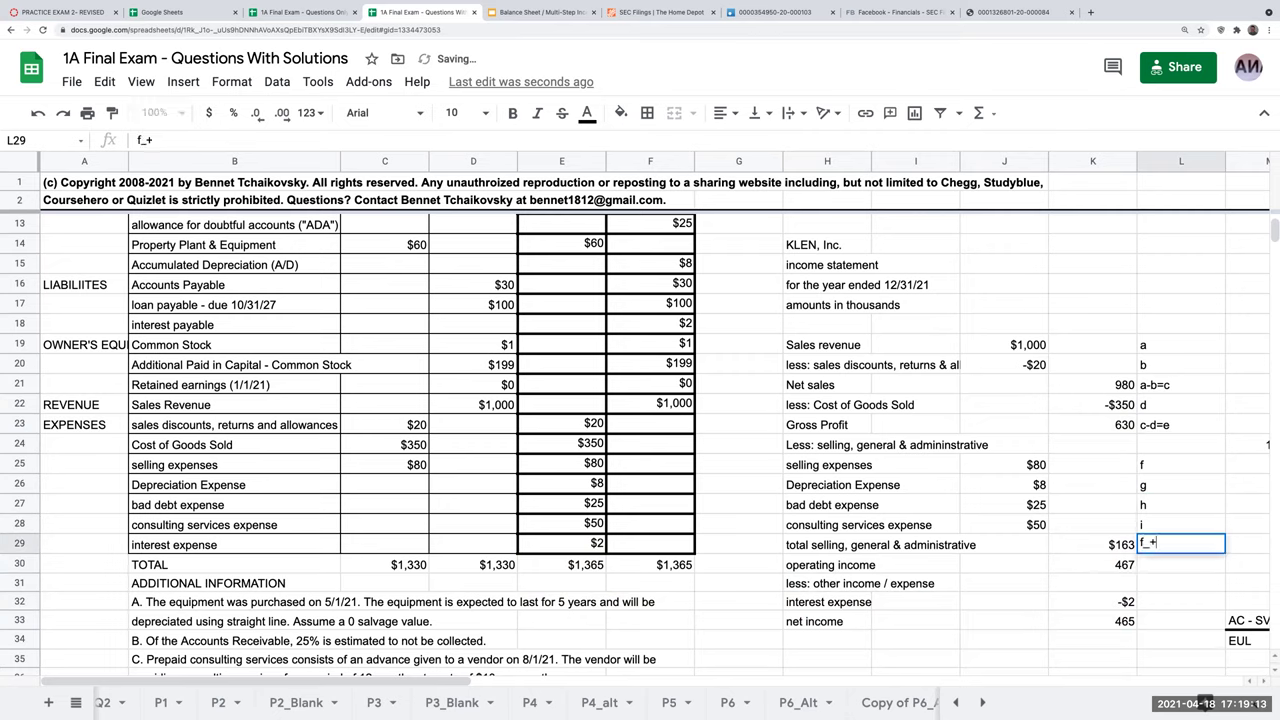
key("BackSpace")
type("+j")
key("BackSpace")
type("g_+")
key("BackSpace")
type("+h")
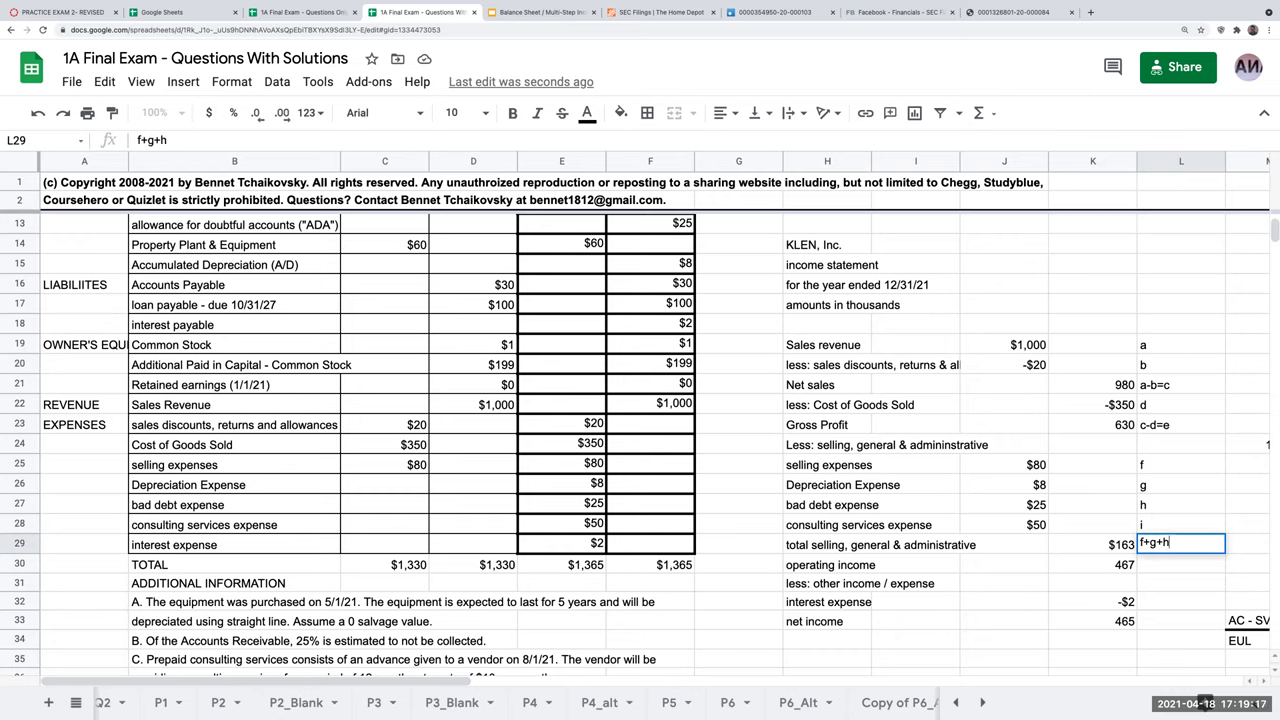
type("+i=k")
key("Return")
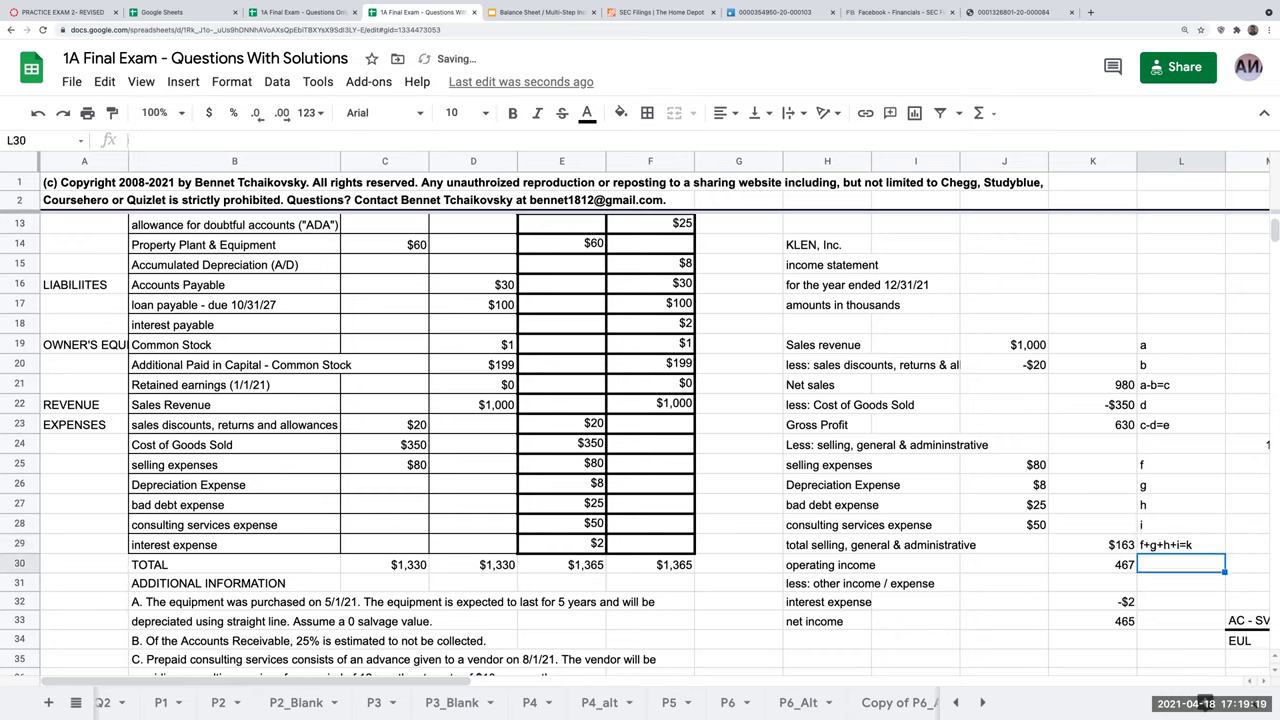
type("e-k=l")
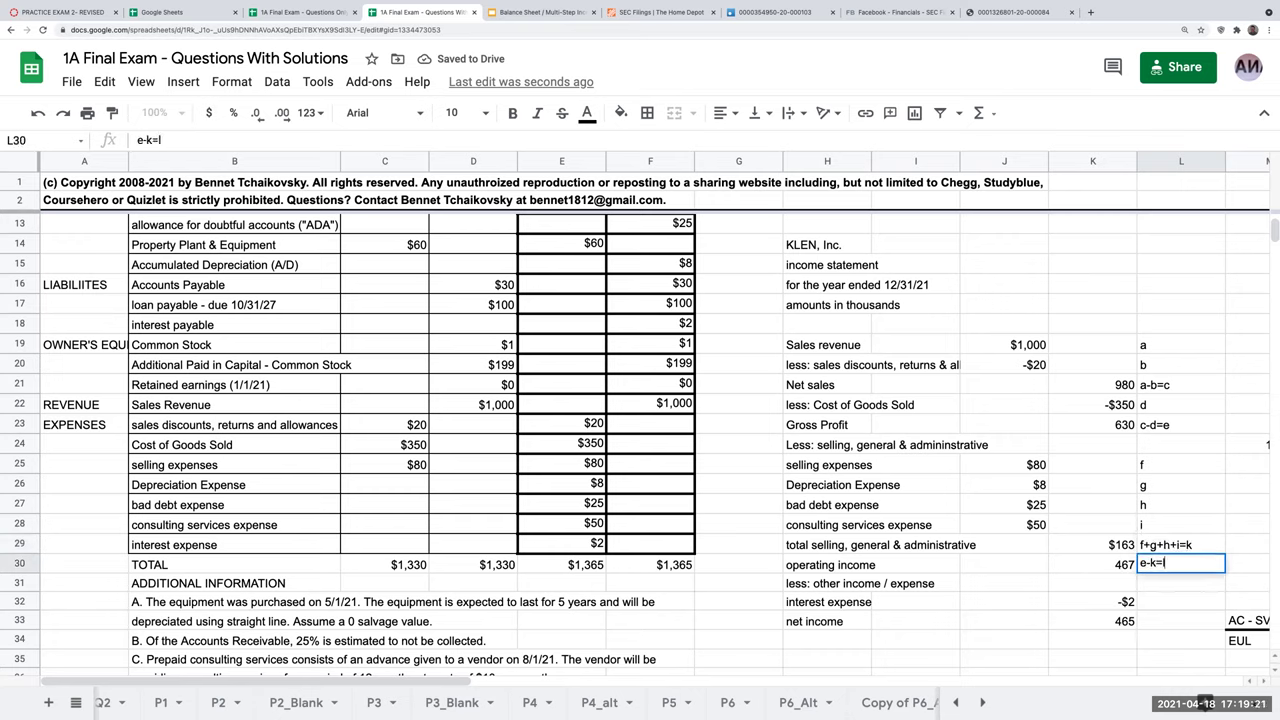
key("Return")
key("Return")
type("n")
key("Return")
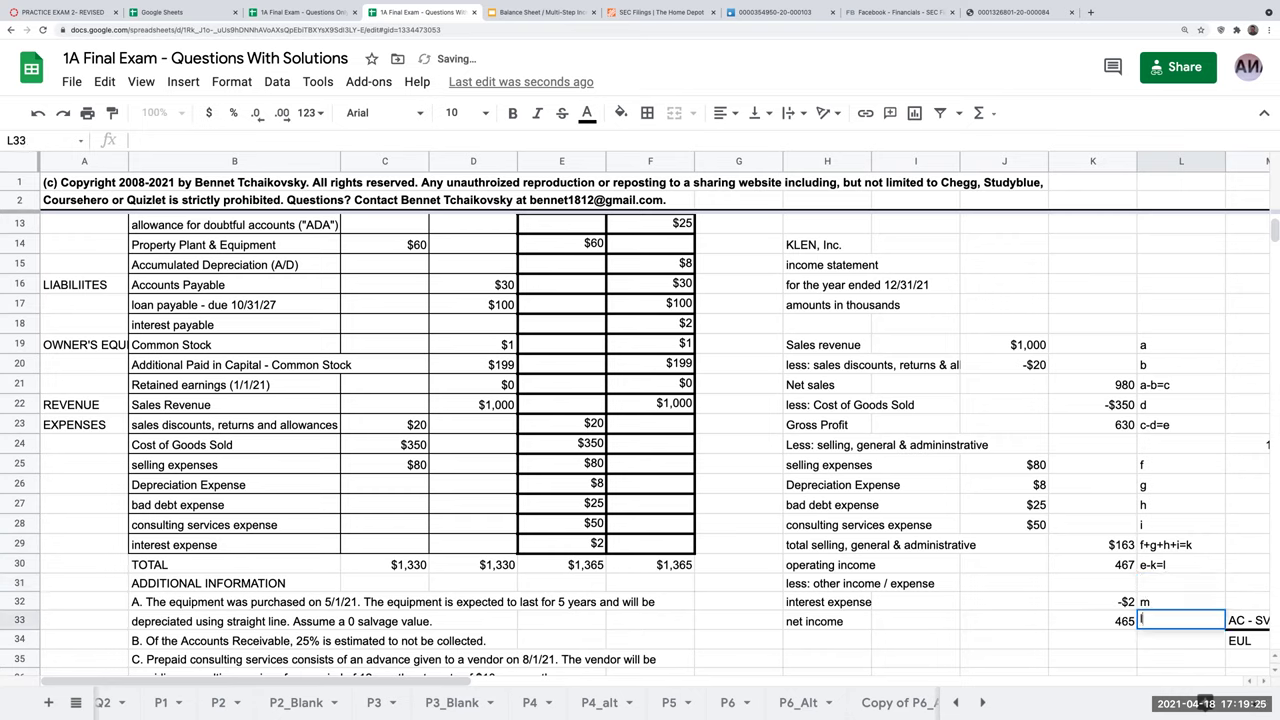
type("l-m=0")
key("Return")
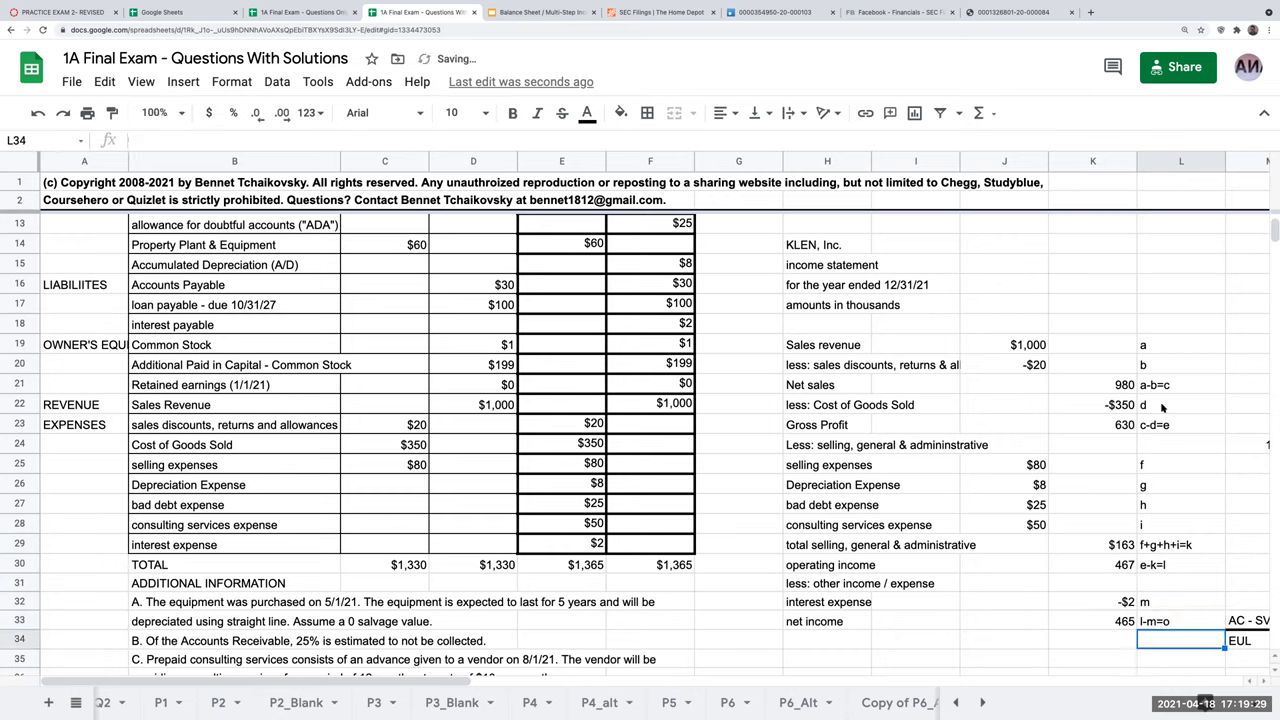
left_click(745, 598)
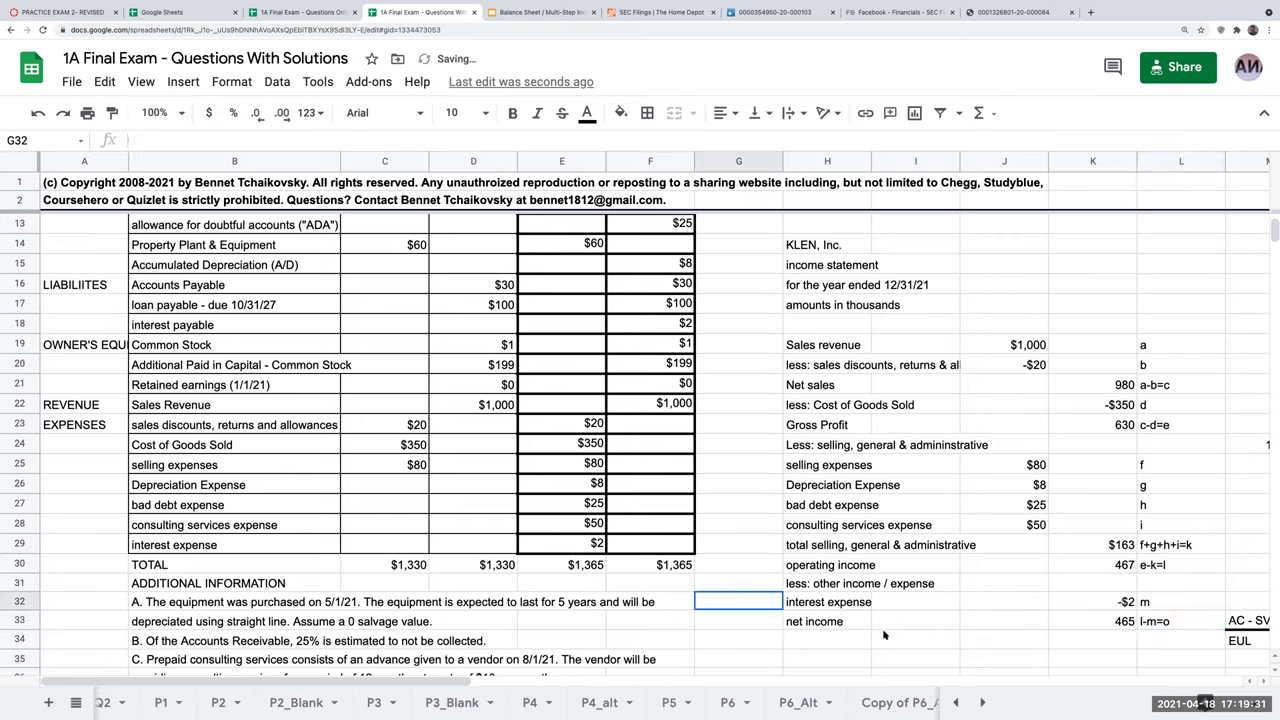
left_click(1118, 625)
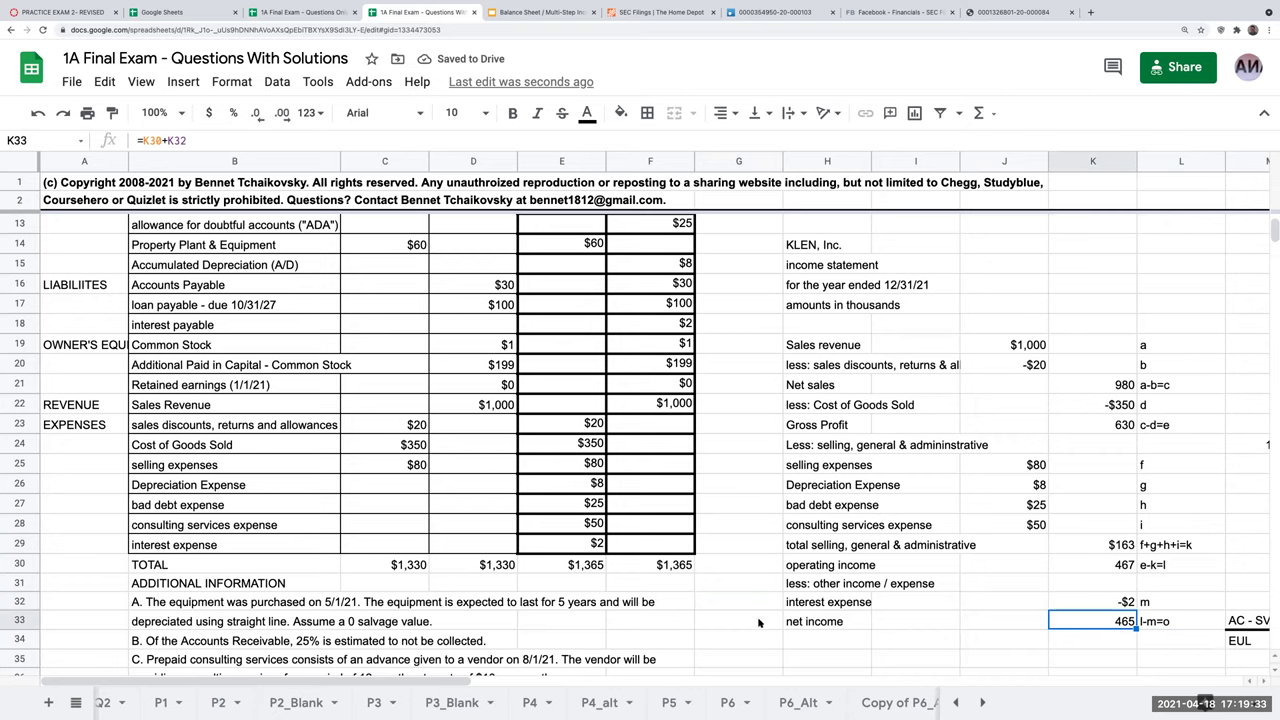
left_click(733, 586)
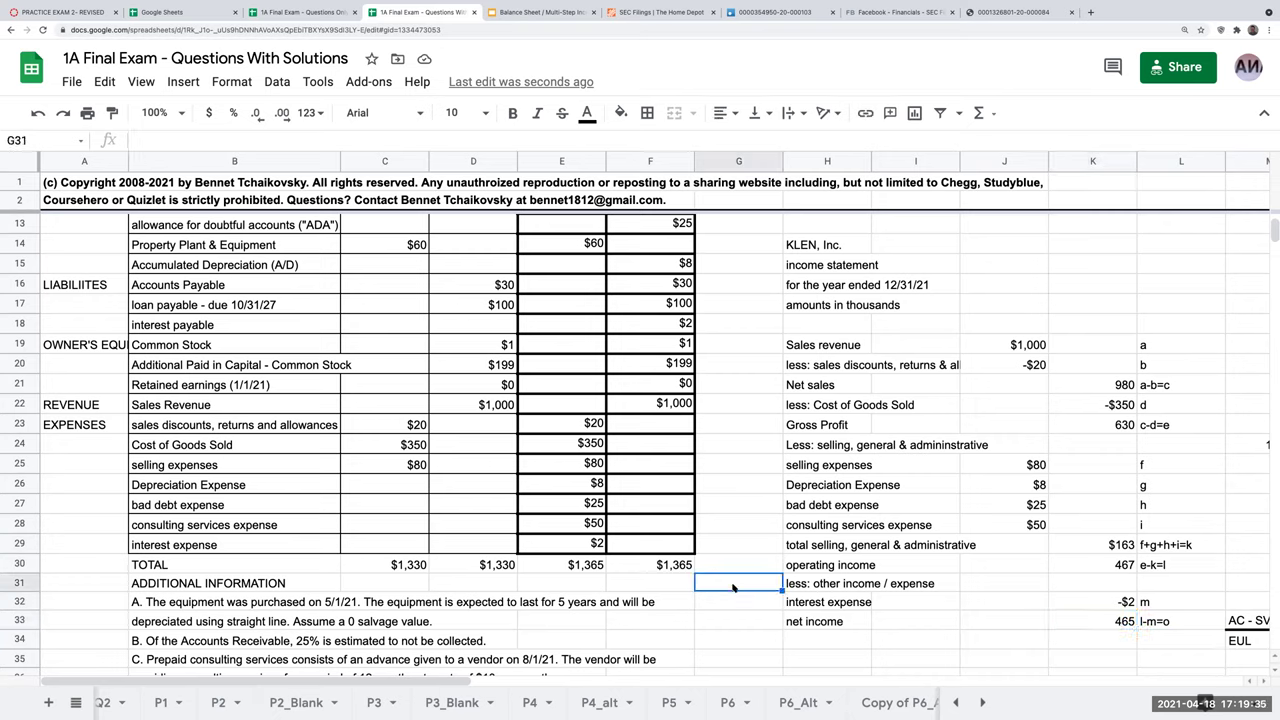
type("+")
key("Left")
key("Up")
key("Up")
key("Up")
key("Up")
key("Up")
key("Up")
key("Up")
key("Up")
key("Up")
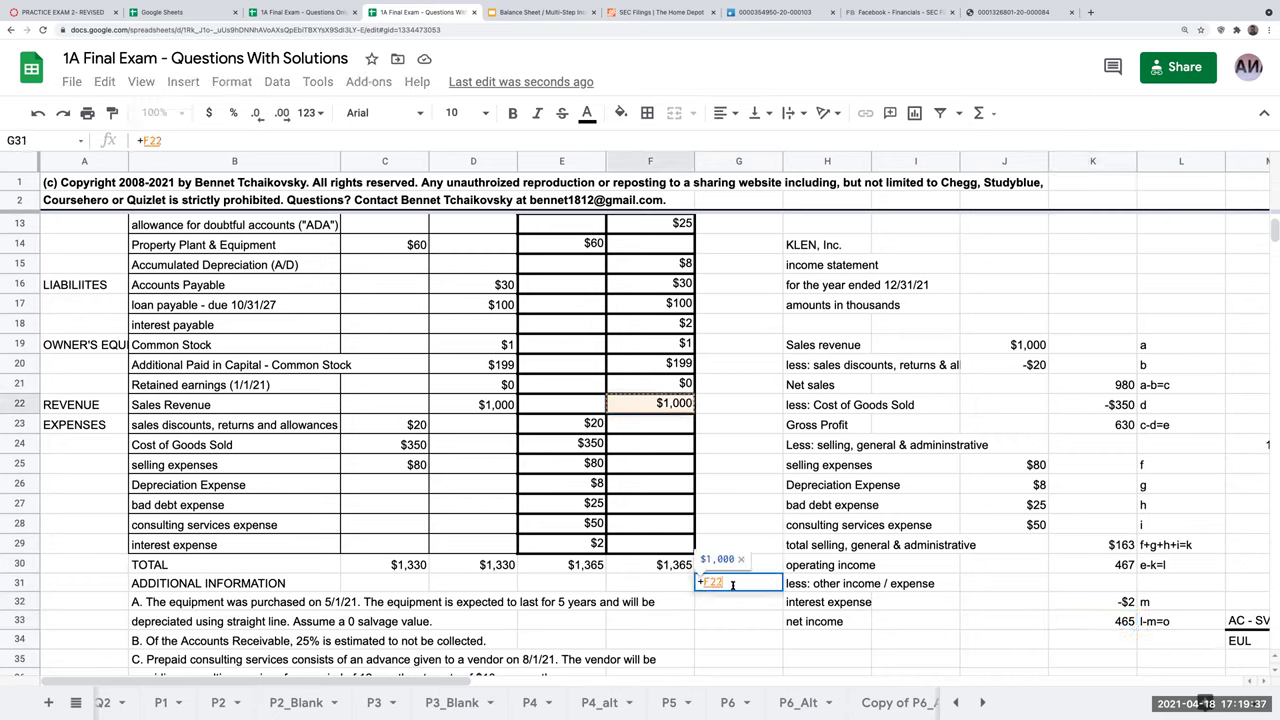
type("=sum(")
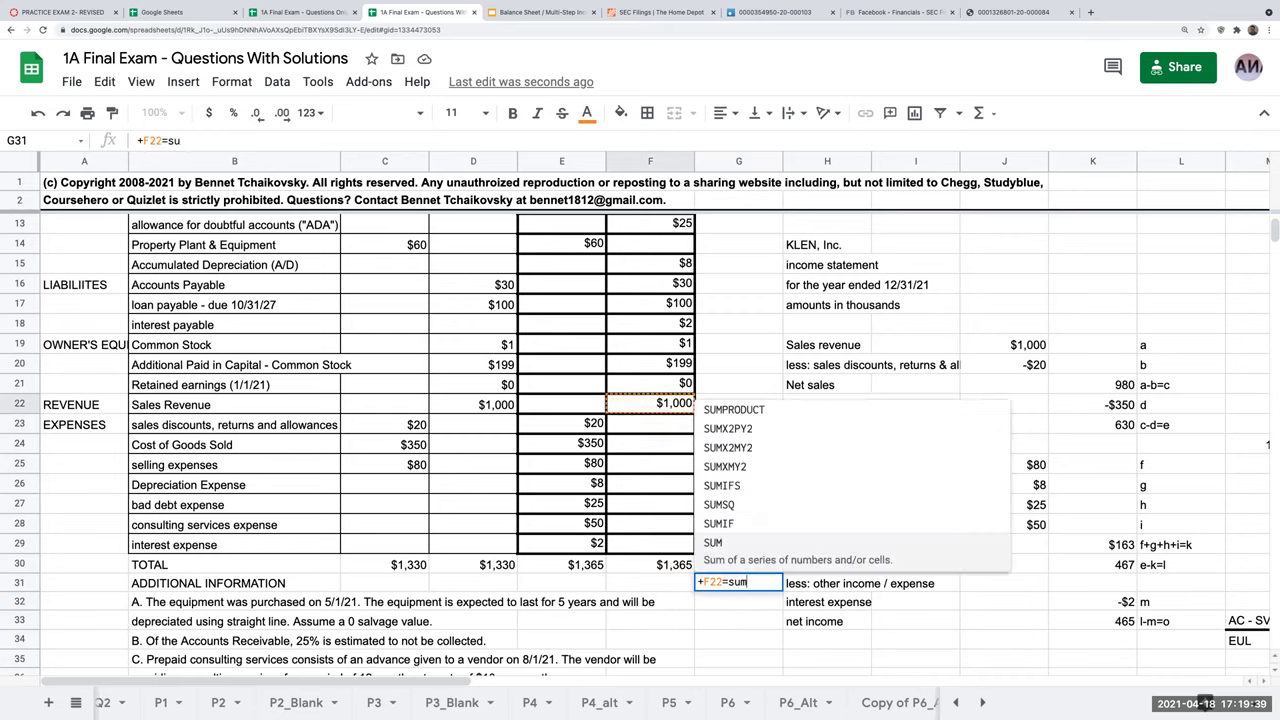
left_click_drag(563, 423, 559, 546)
key("Return")
key("Up")
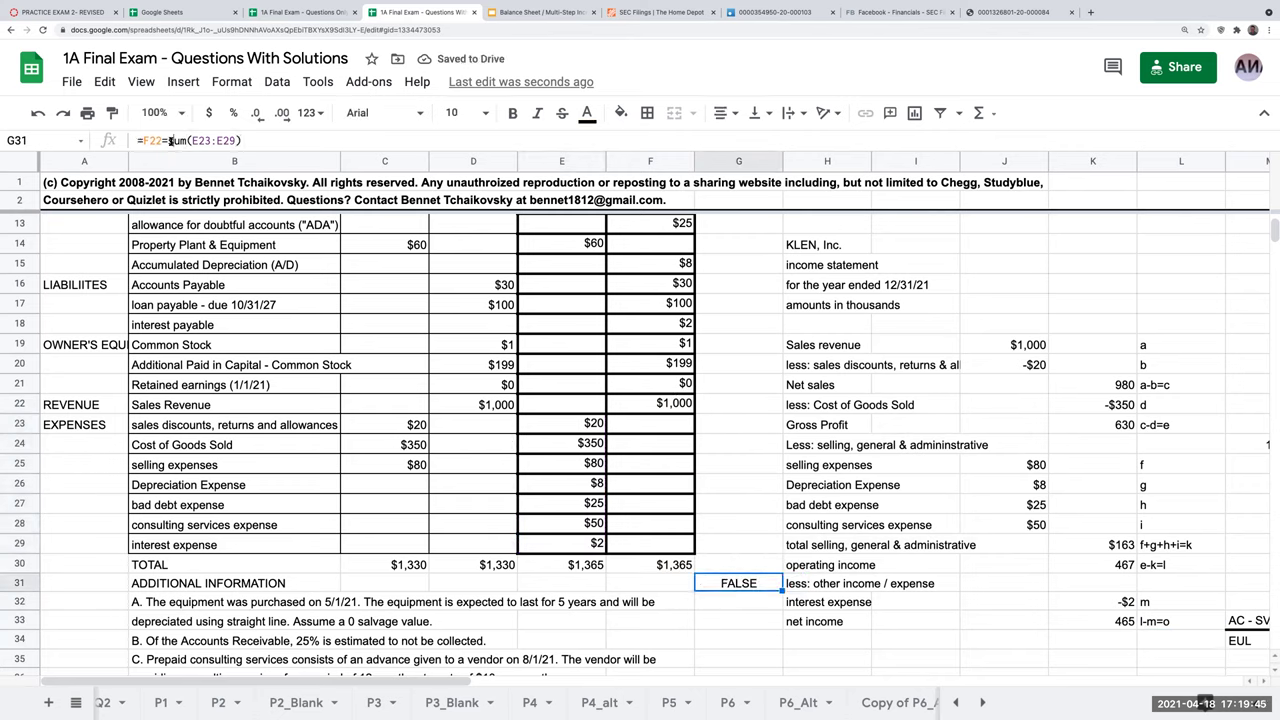
left_click(168, 141)
key("BackSpace")
key("BackSpace")
key("BackSpace")
key("BackSpace")
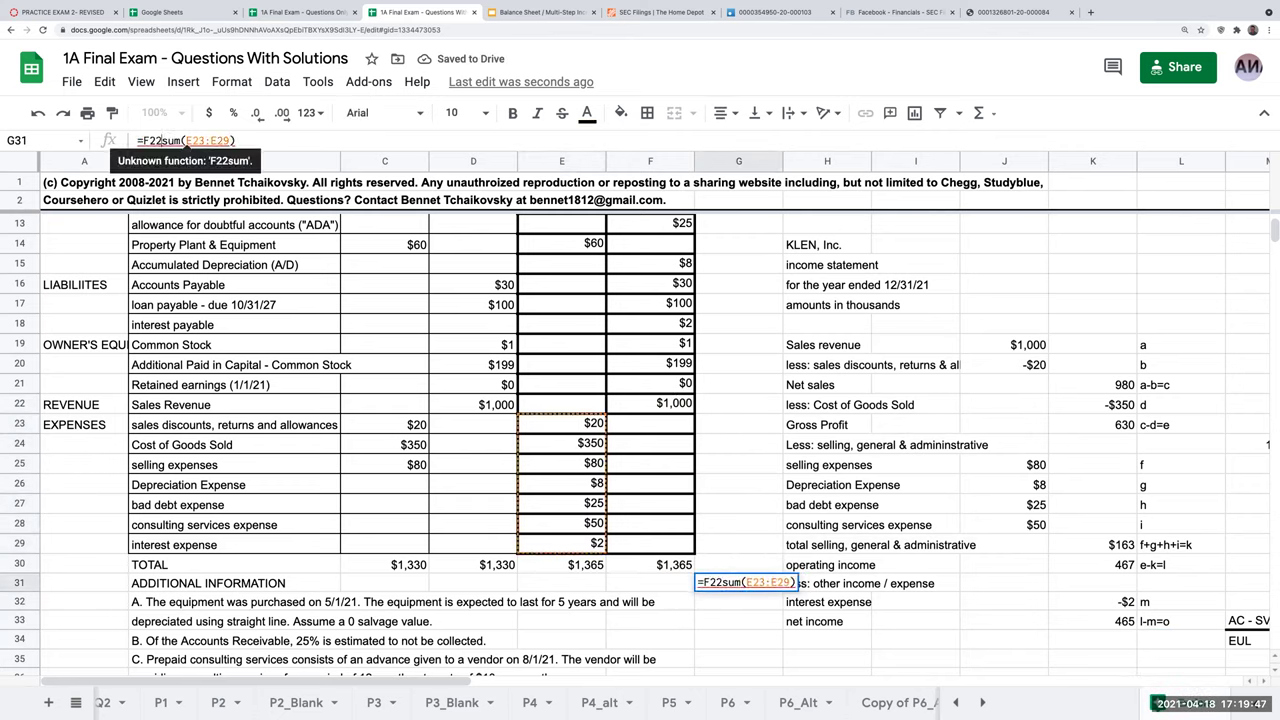
key("Return")
left_click(739, 583)
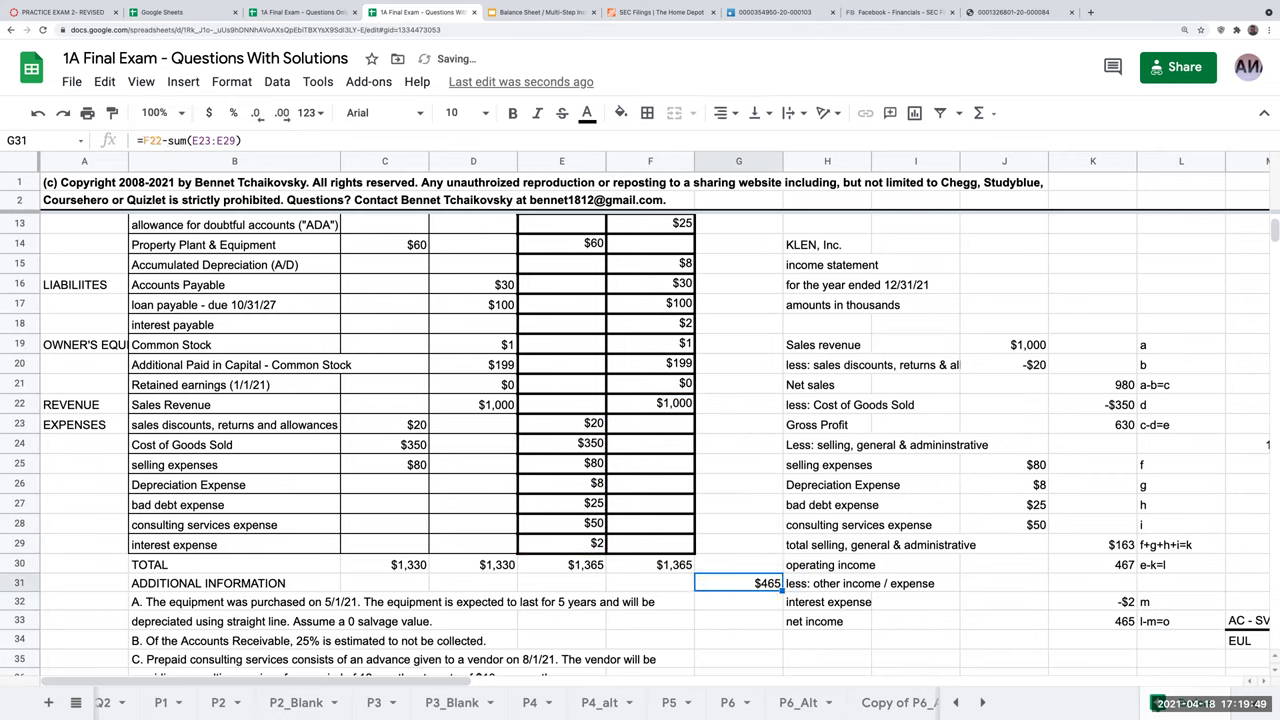
key("Delete")
key("Right")
key("Right")
key("Right")
key("Down")
key("Down")
key("Right")
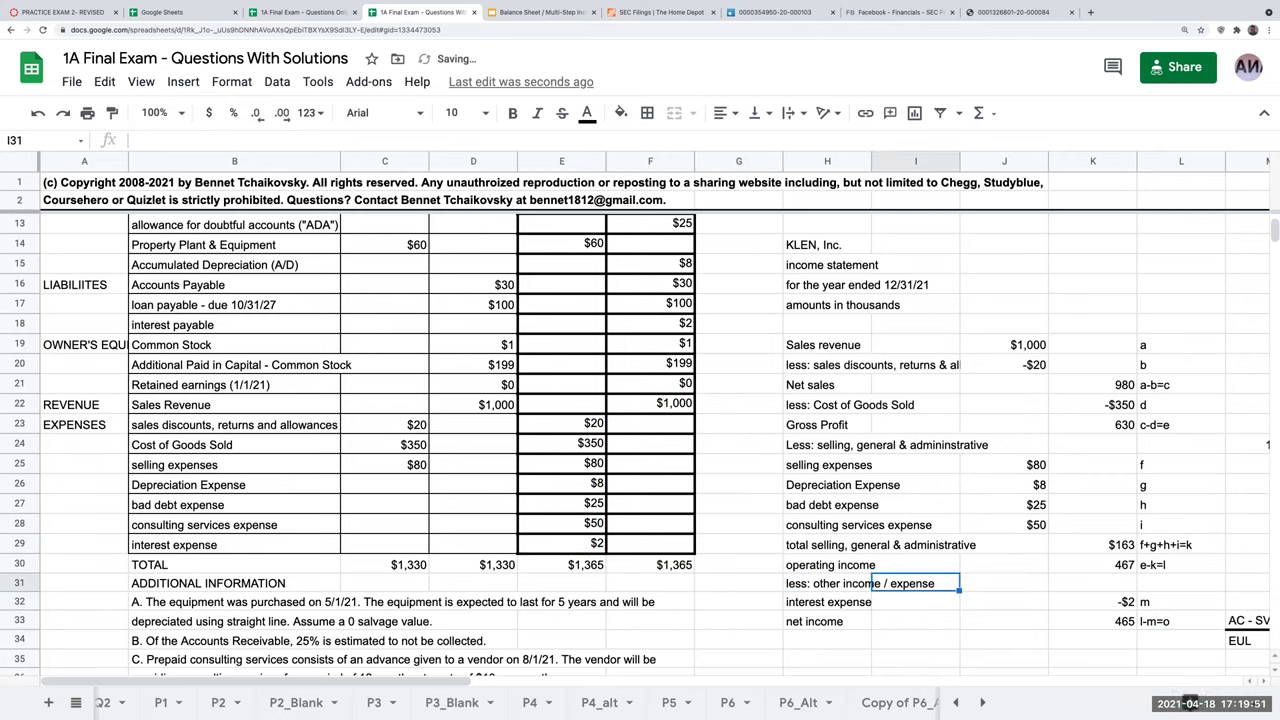
key("Down")
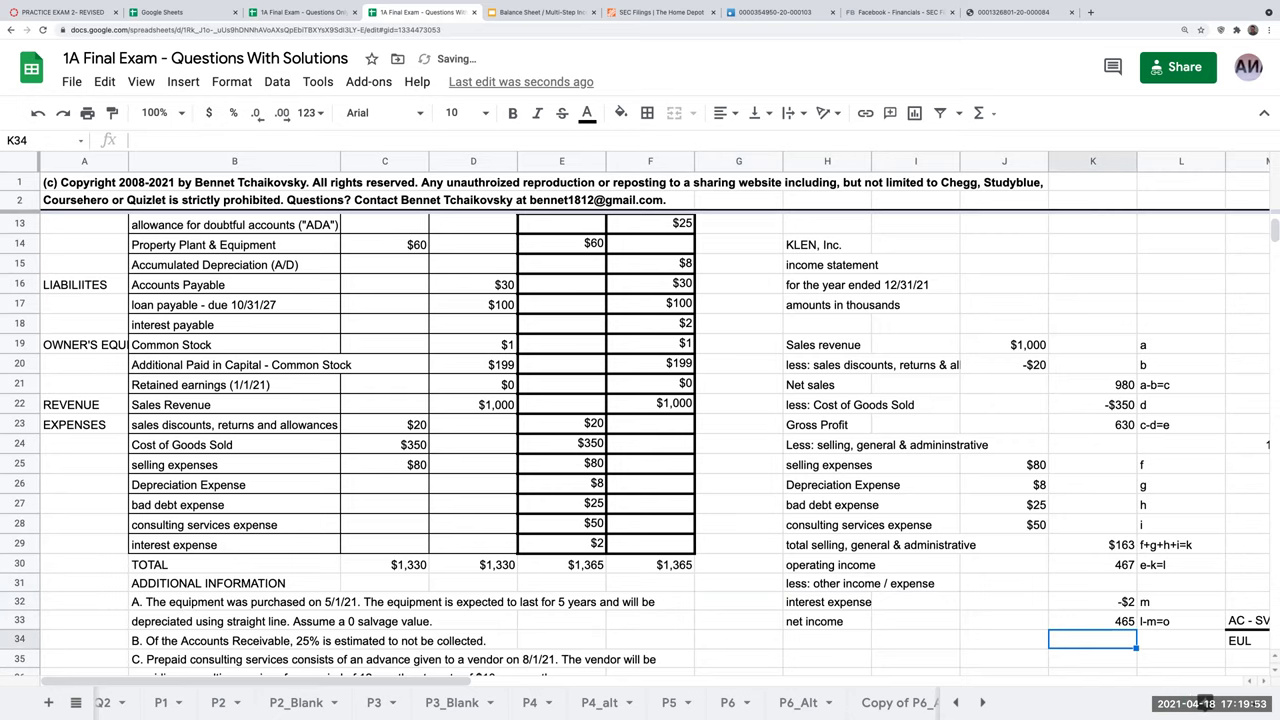
key("Left")
key("Left")
key("Left")
key("Up")
key("Left")
key("Down")
key("Down")
key("Right")
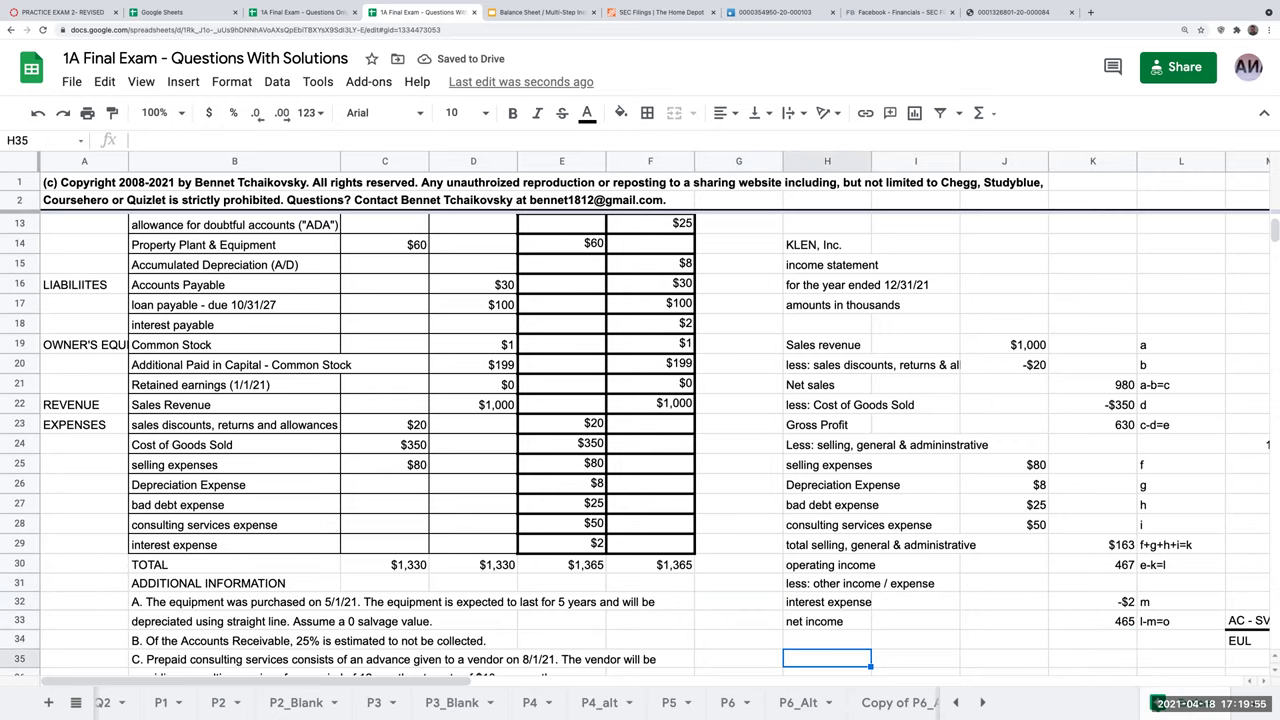
key("Down")
key("Down")
key("Down")
key("Up")
key("Up")
key("Up")
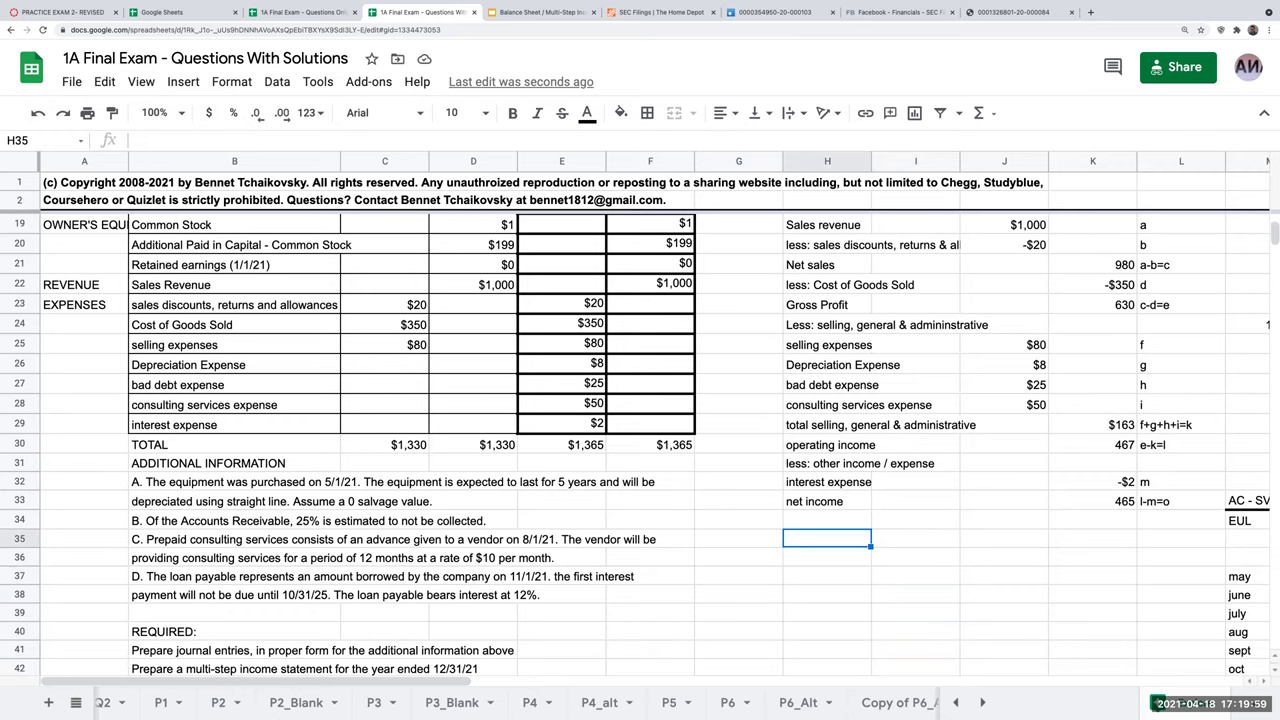
- Link four new heading lines to the income statement's company name, title, date and amounts-in-thousands lines
scroll(266, 315, "down", 1)
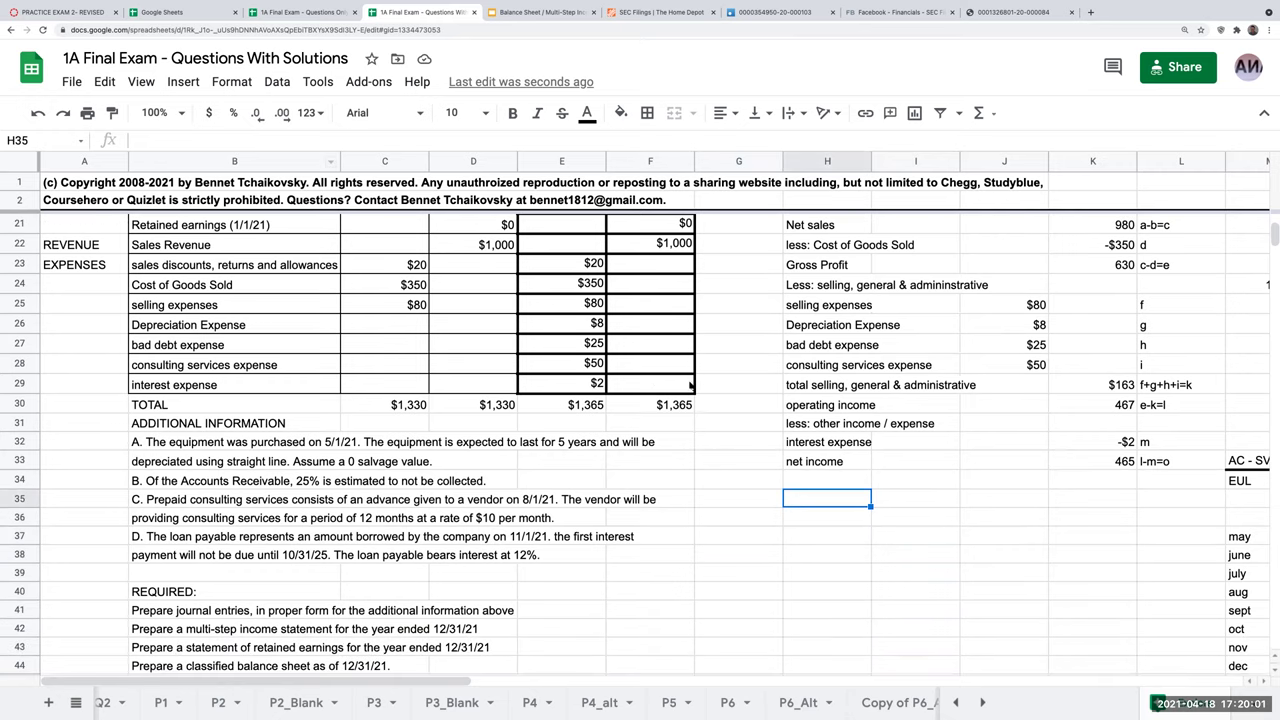
scroll(858, 466, "up", 3)
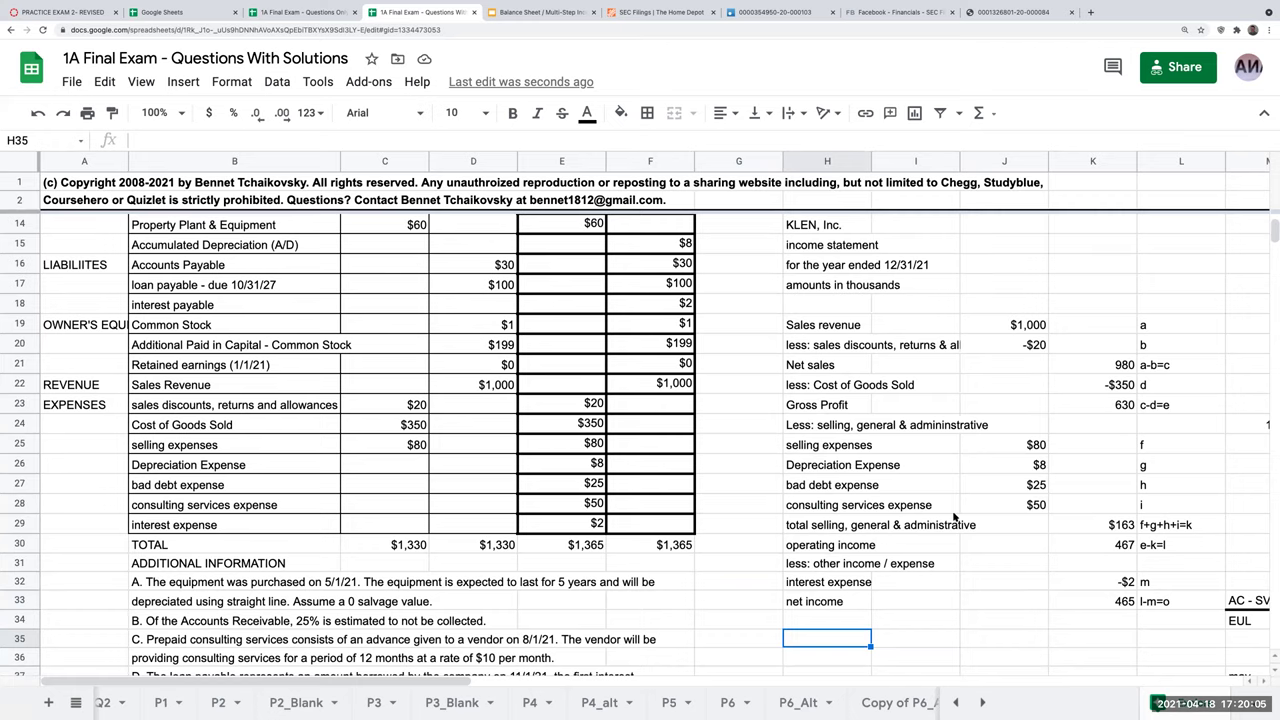
type("+")
left_click(795, 225)
key("Return")
type("+")
left_click(826, 245)
key("Return")
type("+")
left_click(812, 250)
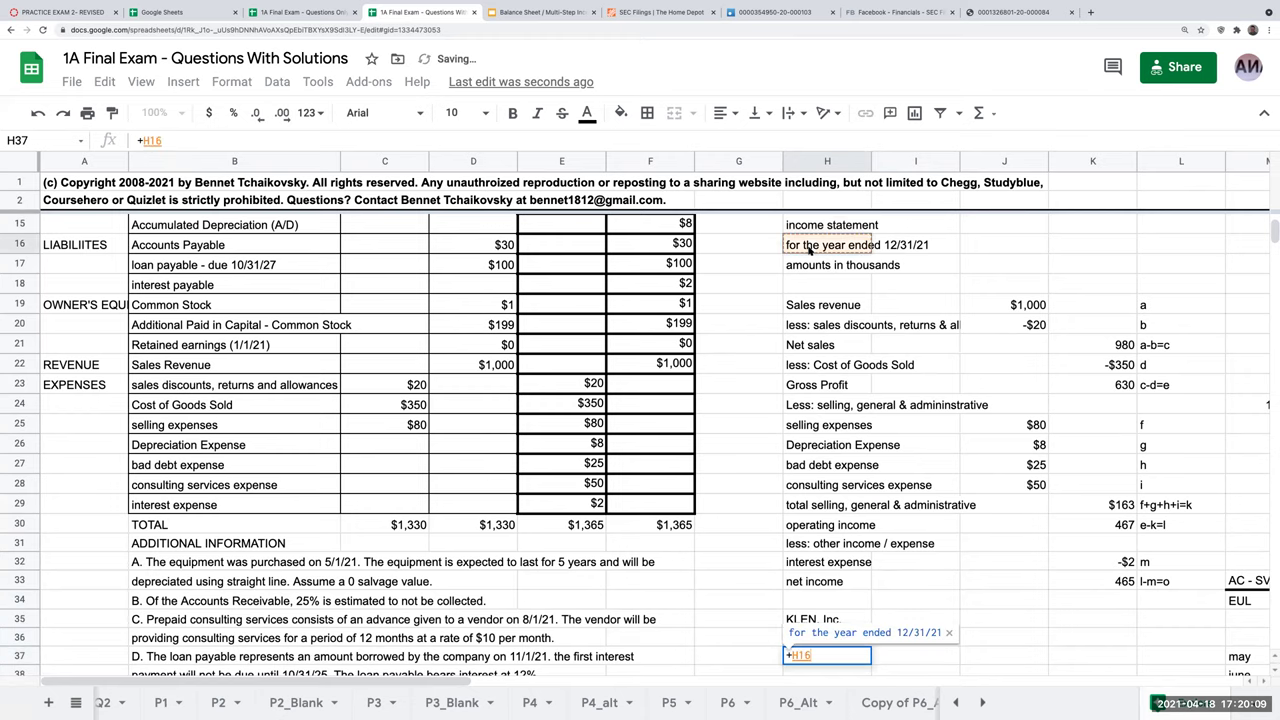
key("Return")
type("+")
left_click(805, 245)
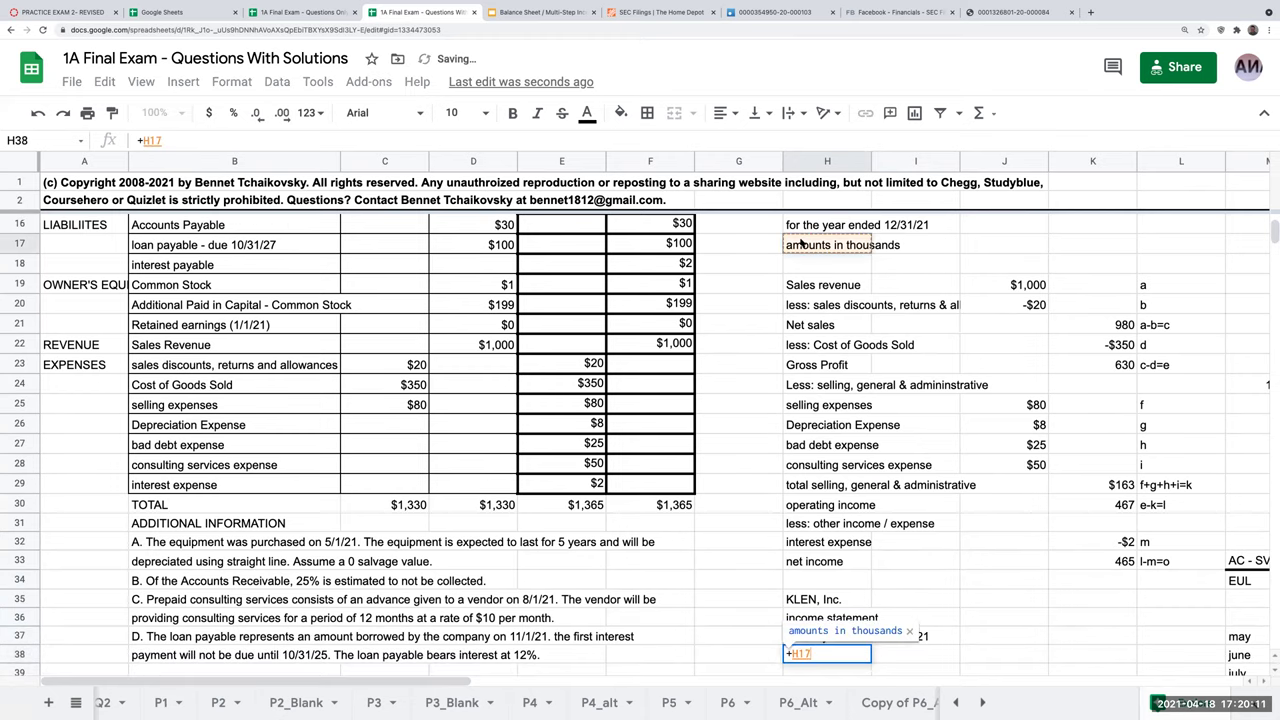
key("Return")
- Retitle the copied heading as 'statement of retained earnings'
scroll(857, 585, "down", 1)
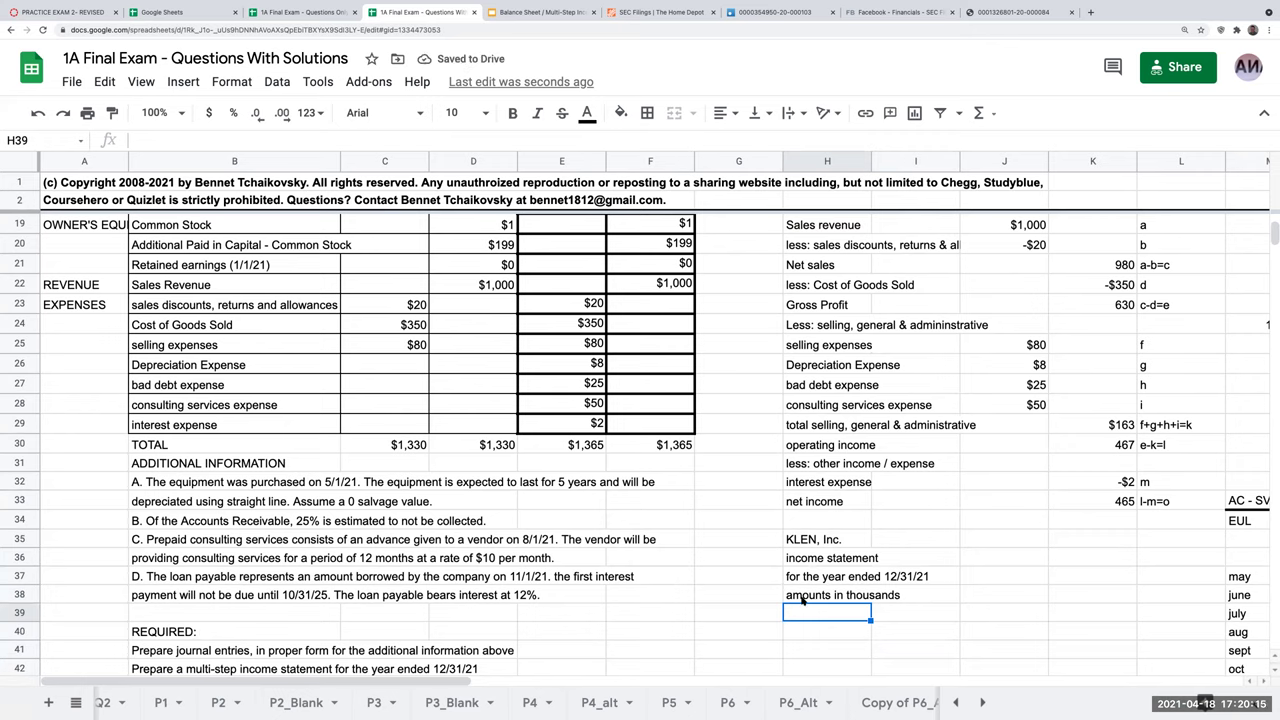
left_click(815, 546)
left_click(815, 555)
type("statement of retained earnings")
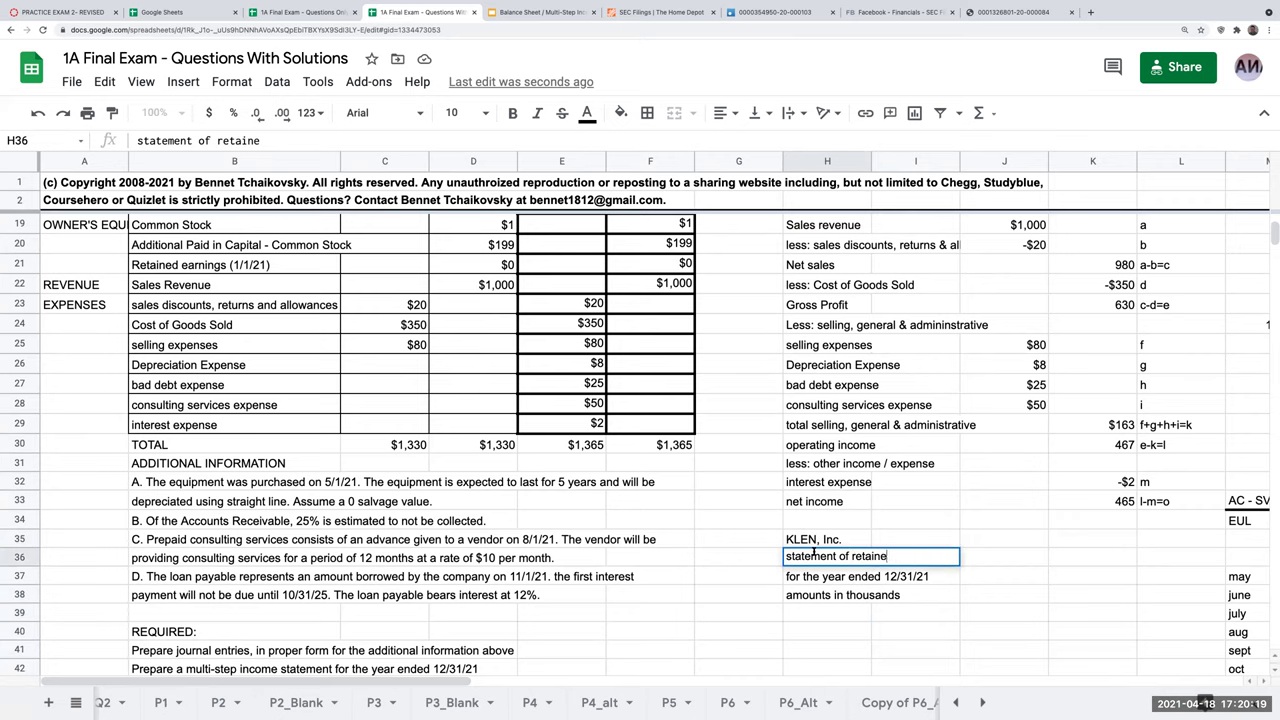
key("Return")
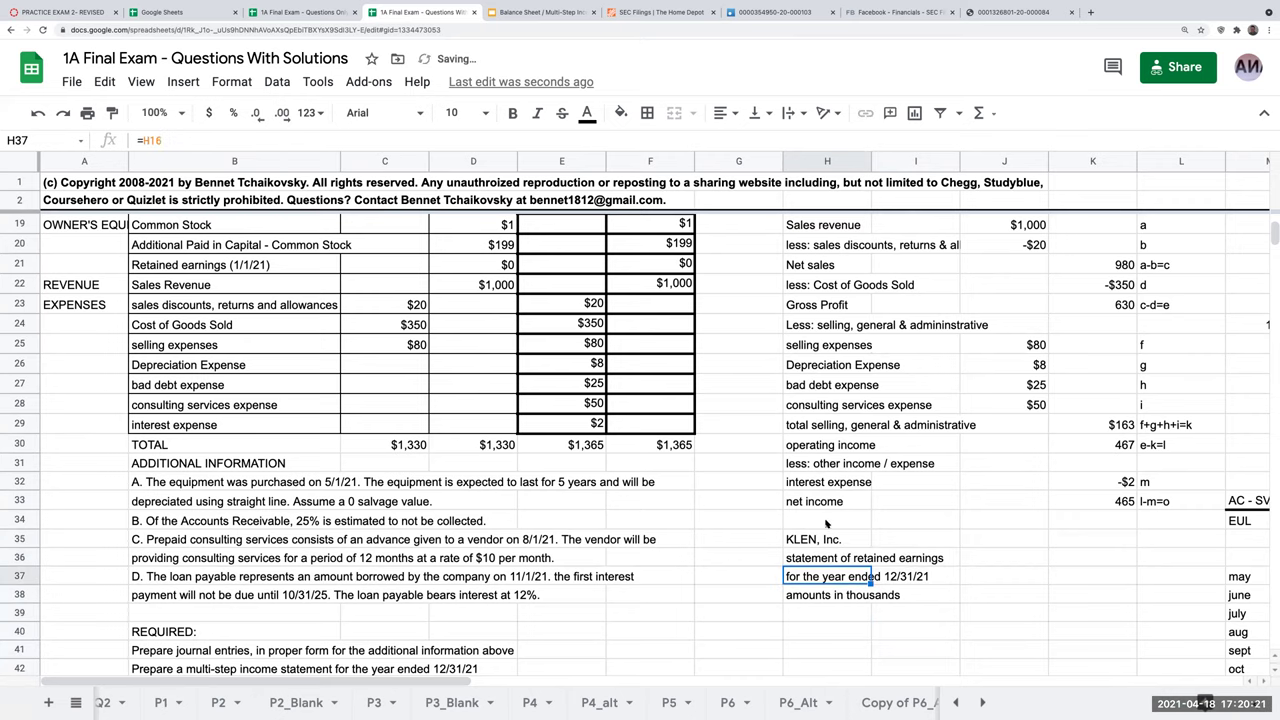
- Enter 'Beginning retained earnings' with an amount of 0
scroll(808, 530, "down", 2)
left_click(291, 570)
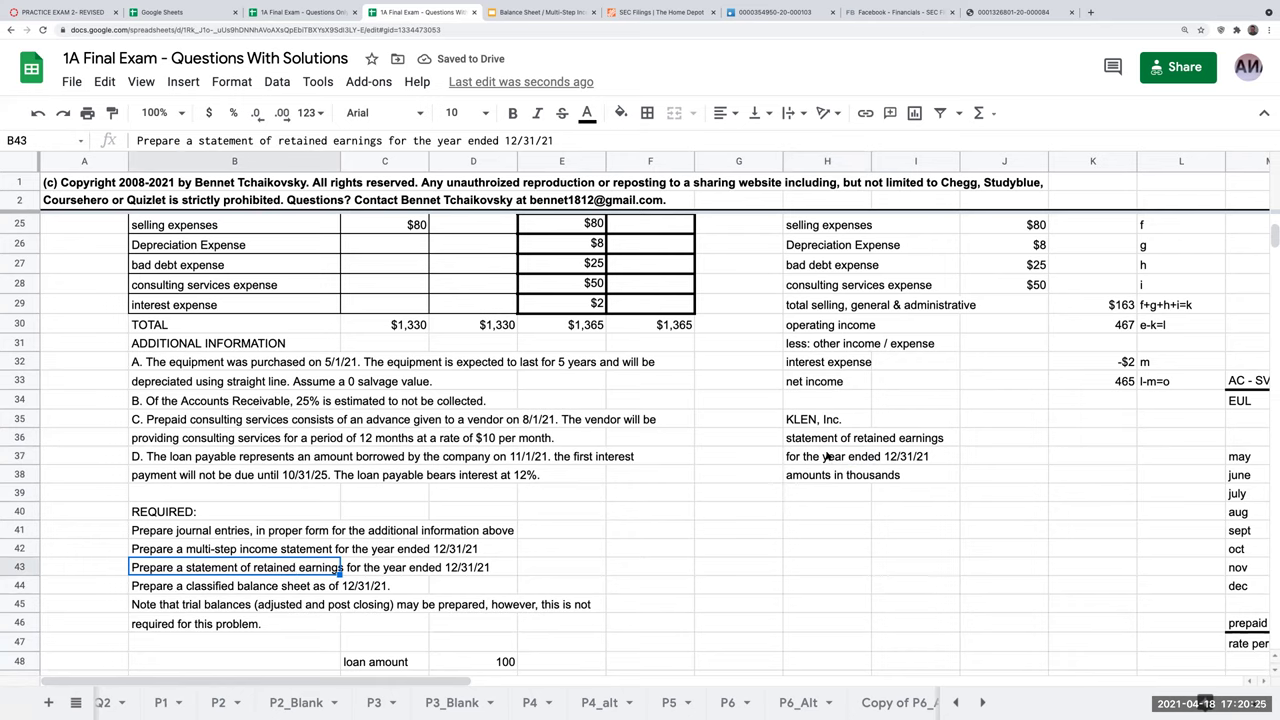
left_click(811, 494)
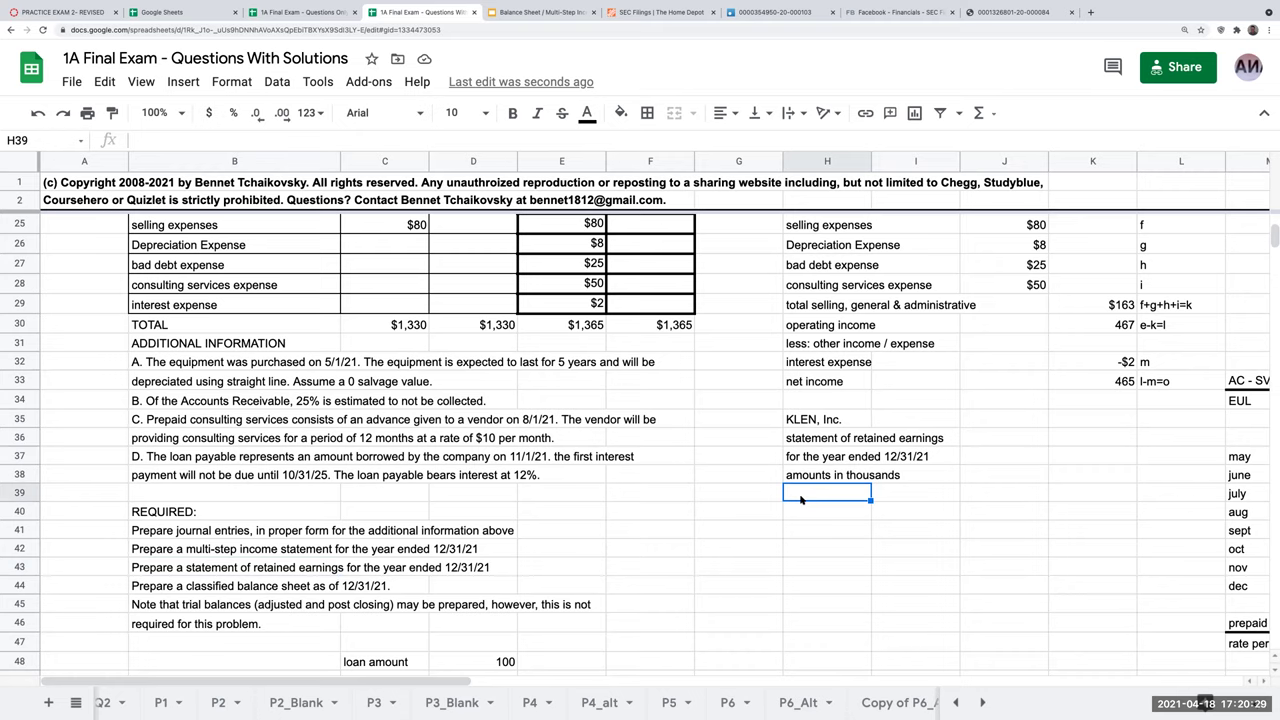
type("B")
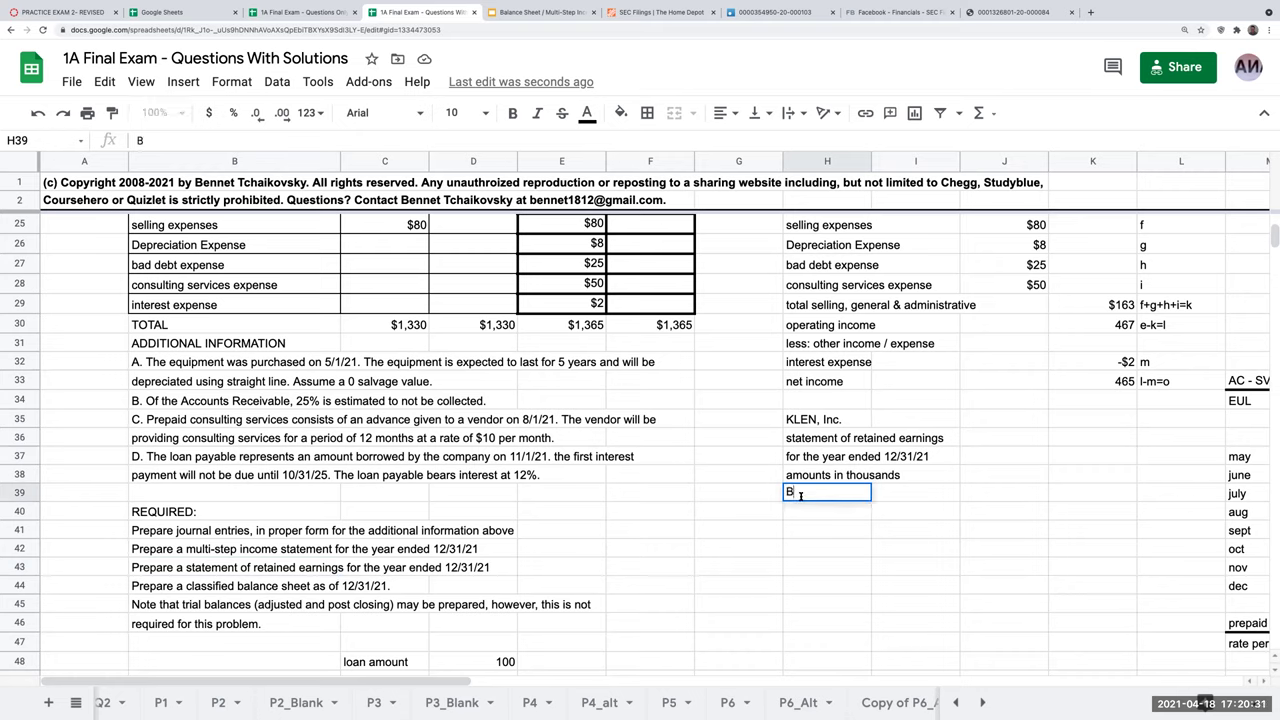
type("eginning retained earnings")
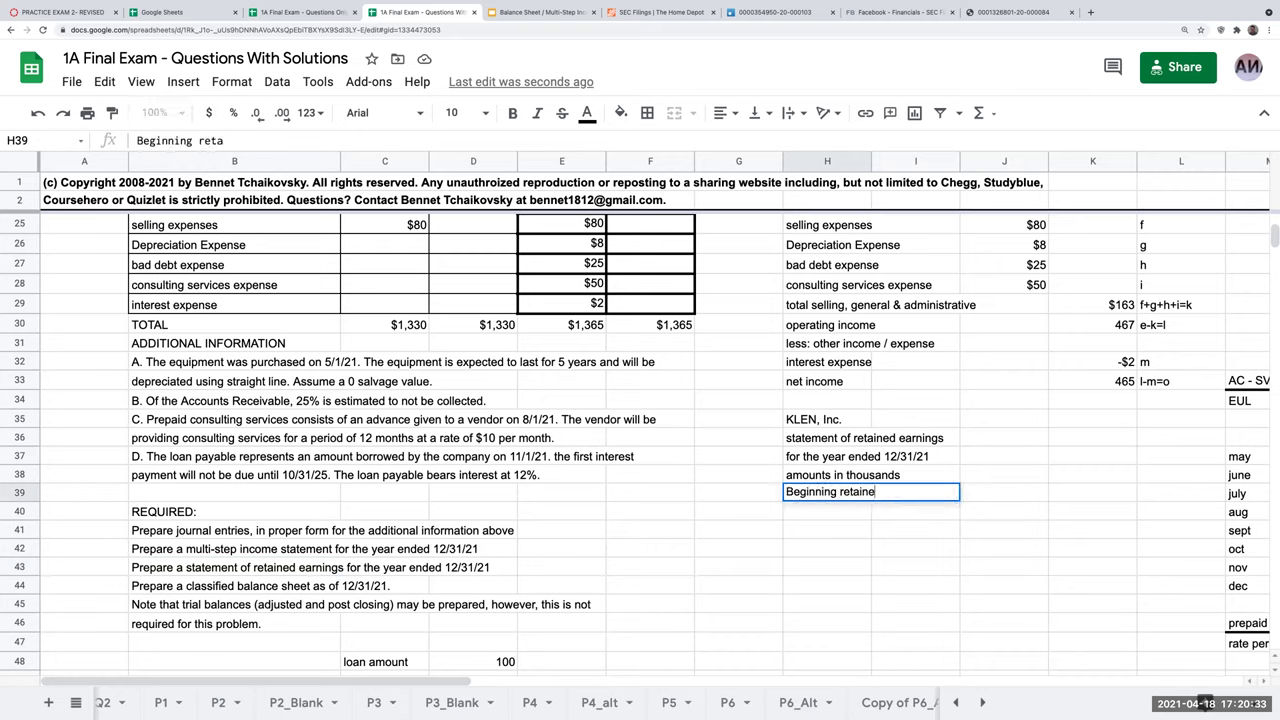
key("Tab")
key("Tab")
type("0")
key("Return")
- Add '+ net income' referencing the net income total and 'less: dividends' set to =0
type("'+ net income")
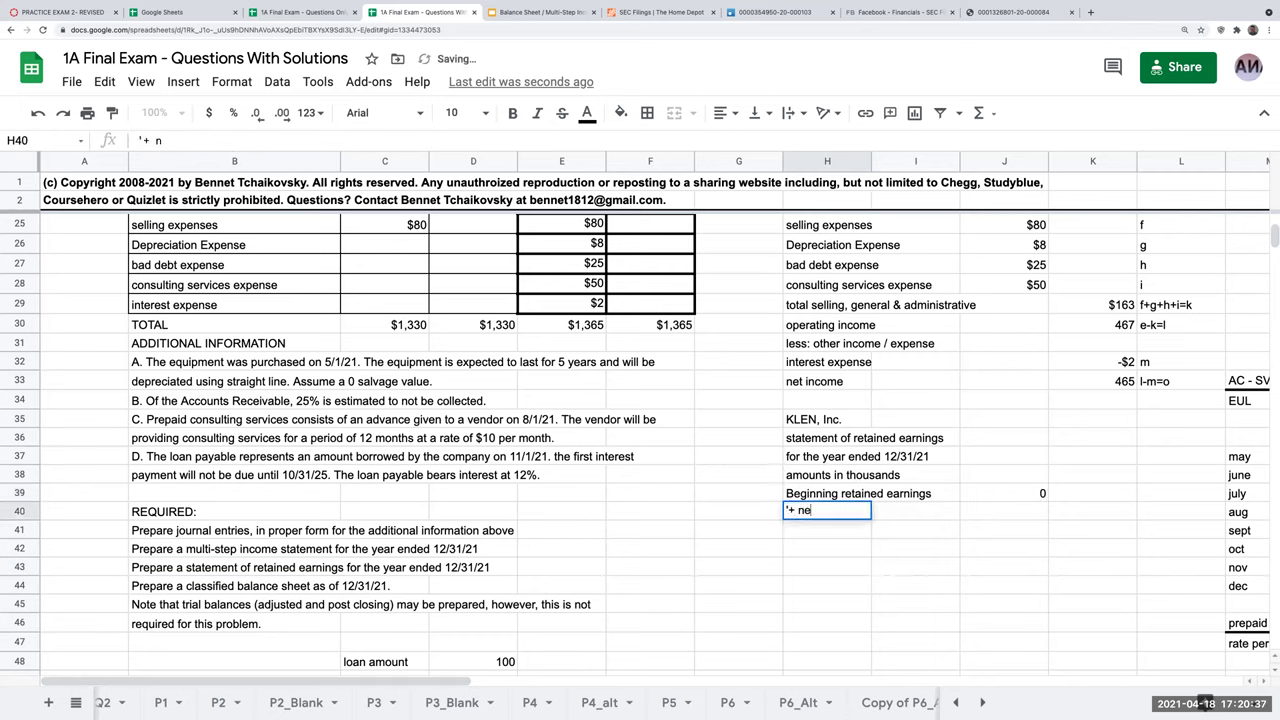
key("Tab")
key("Tab")
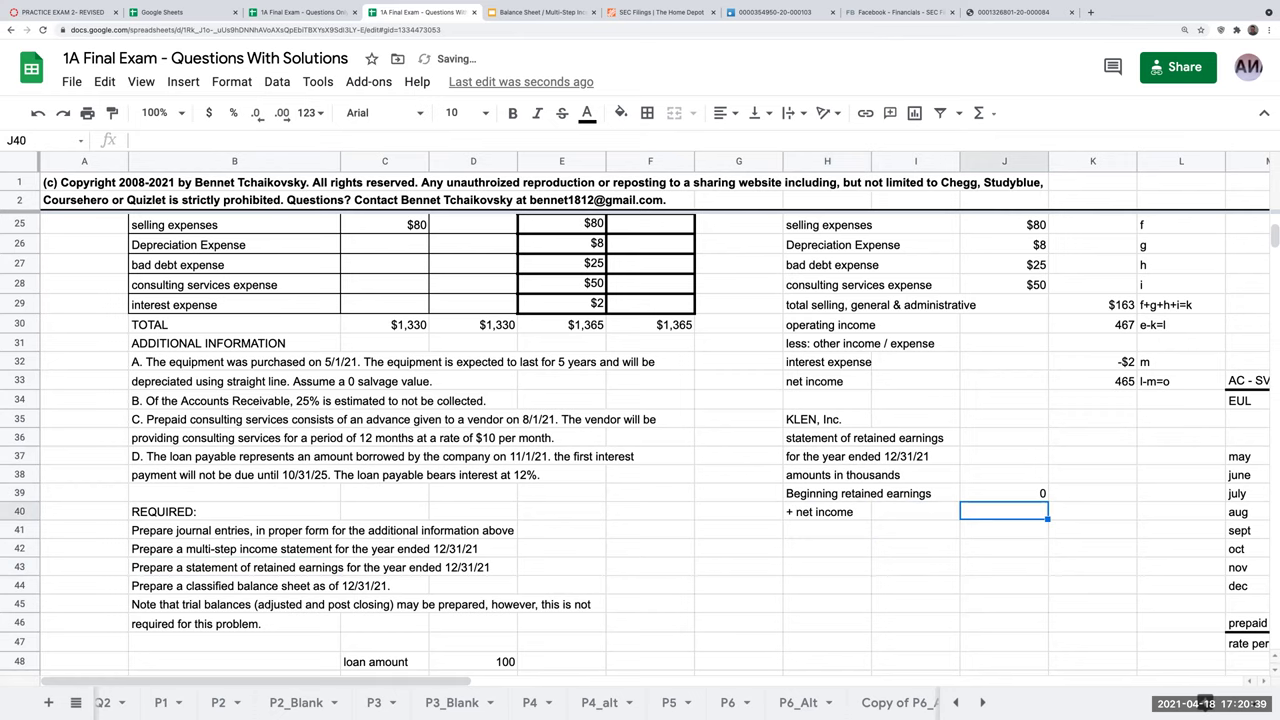
type("=")
key("Up")
key("Up")
key("Up")
key("Up")
key("Up")
key("Up")
key("Up")
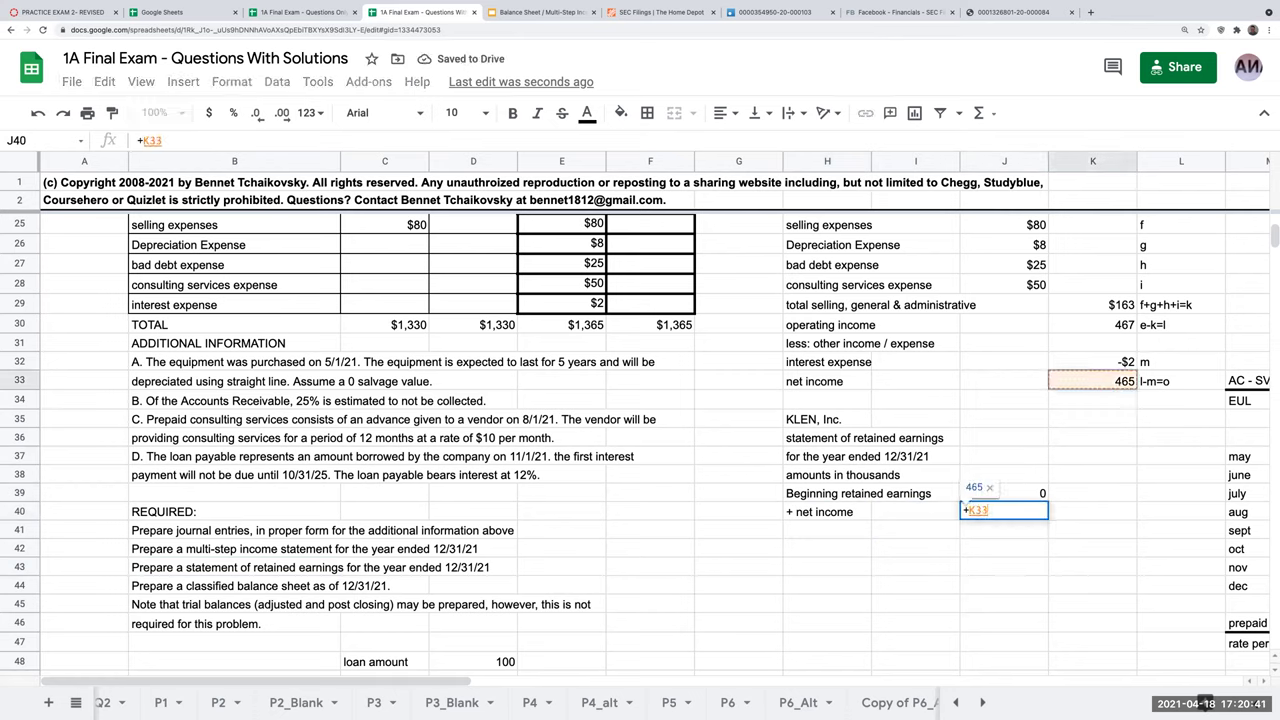
key("Return")
type("less: dividends")
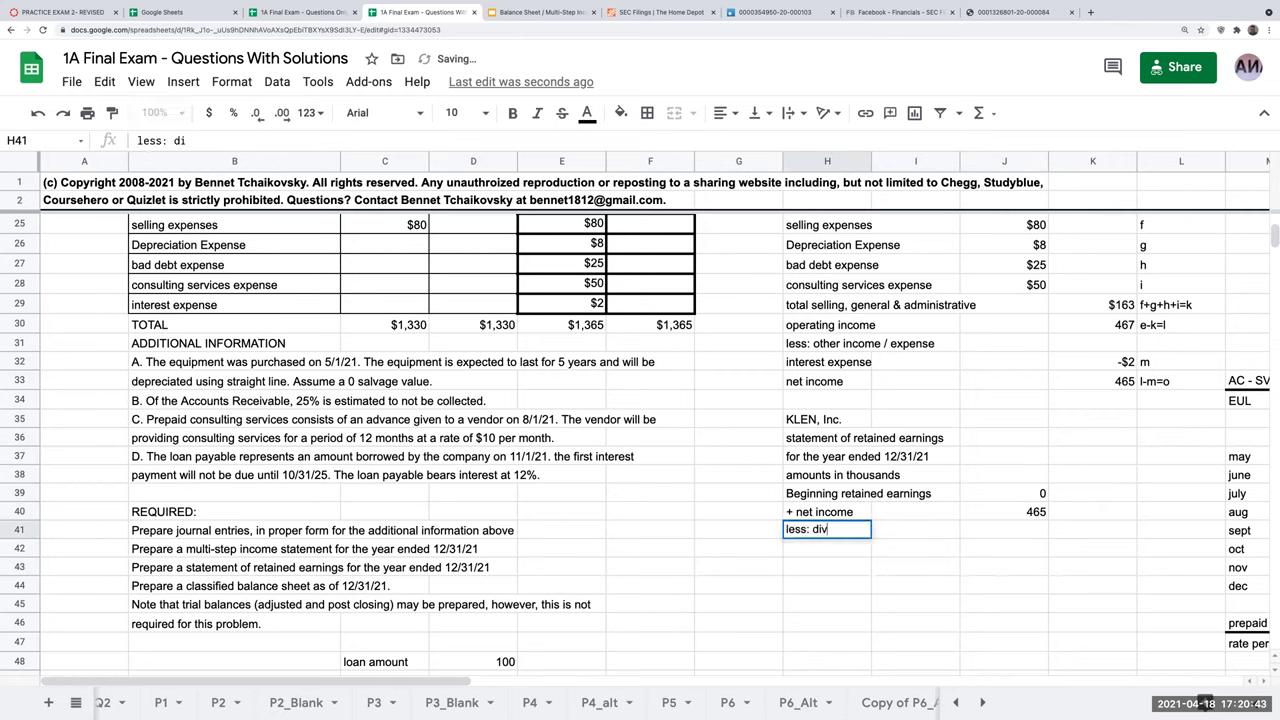
key("Return")
left_click(1004, 530)
type("=0")
key("Return")
- Add 'ending retained earnings' as beginning plus net income minus dividends, then select that row
left_click(827, 548)
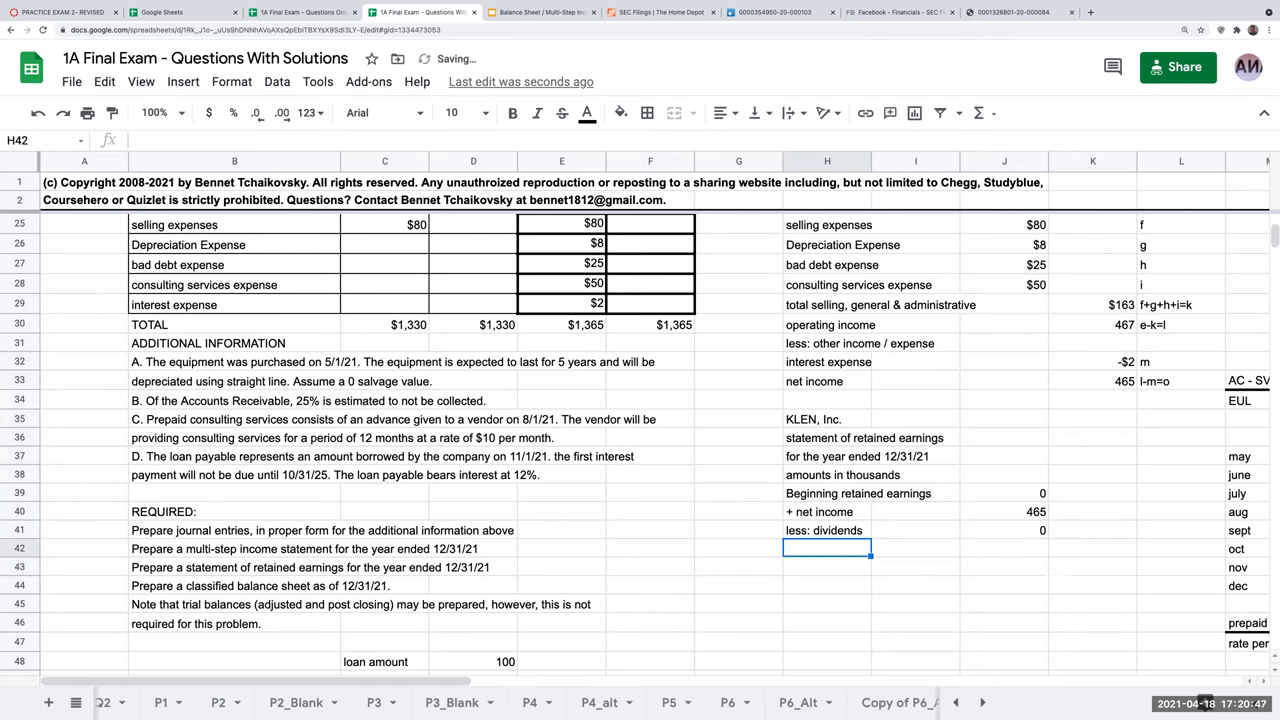
type("ending retaein")
key("BackSpace")
key("BackSpace")
key("BackSpace")
type("ined earnings")
key("Tab")
key("Tab")
type("+")
key("Up")
key("Up")
key("Up")
type("+")
key("Up")
key("Up")
type("-")
key("Up")
key("Return")
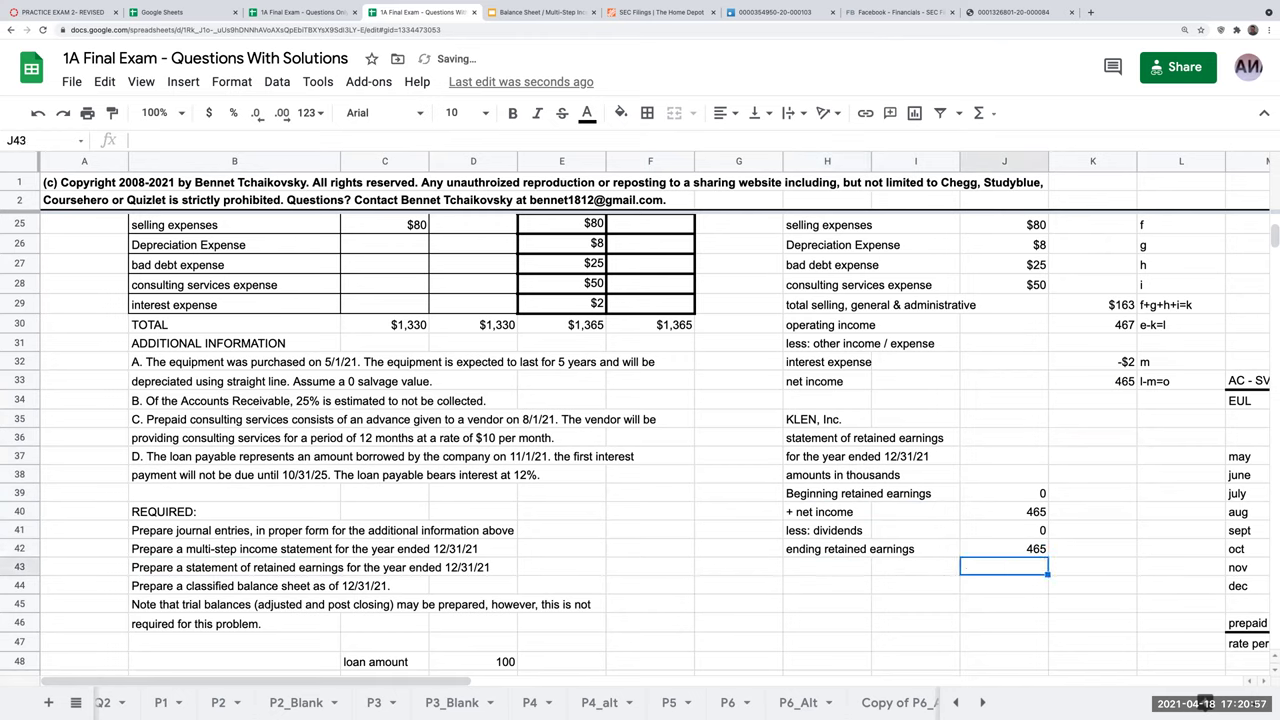
left_click(915, 549)
left_click_drag(830, 549, 1017, 548)
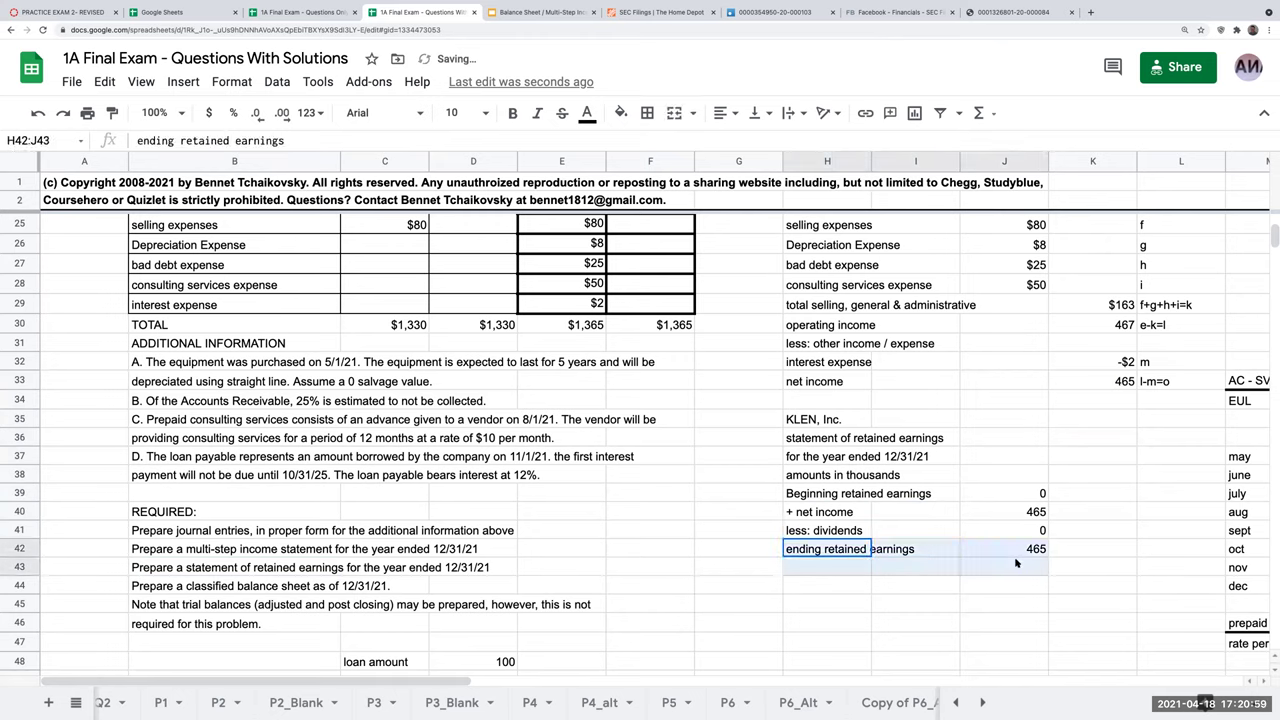
left_click(647, 113)
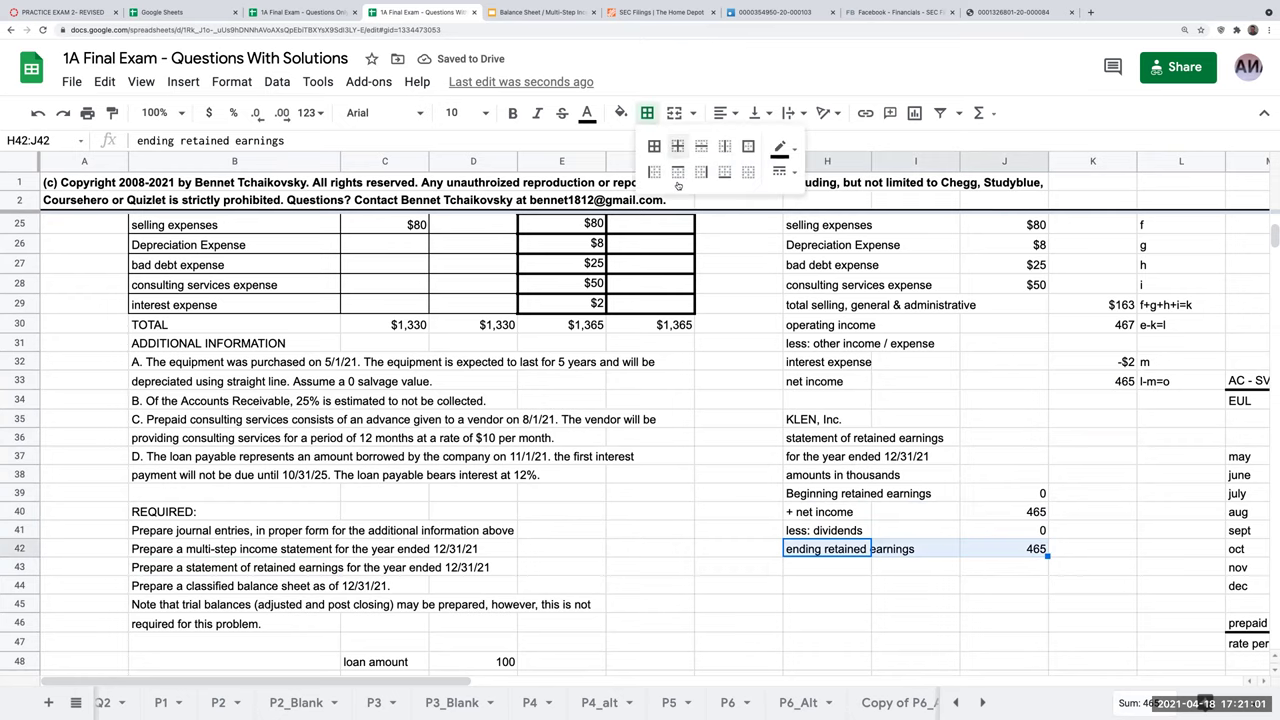
- Put a top border above the ending retained earnings row
left_click(678, 172)
scroll(977, 451, "up", 5)
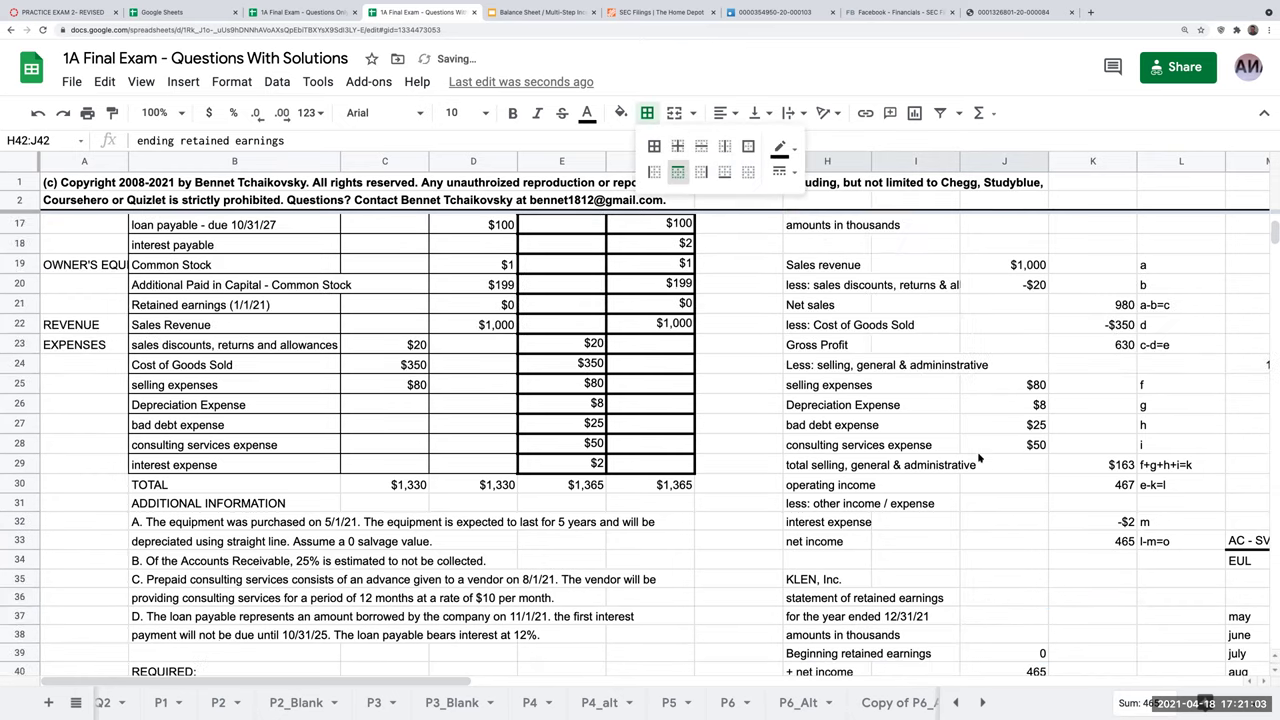
scroll(977, 451, "down", 4)
scroll(977, 458, "down", 5)
scroll(980, 458, "up", 1)
scroll(980, 460, "down", 1)
left_click_drag(455, 681, 760, 680)
scroll(851, 572, "up", 2)
scroll(851, 572, "up", 4)
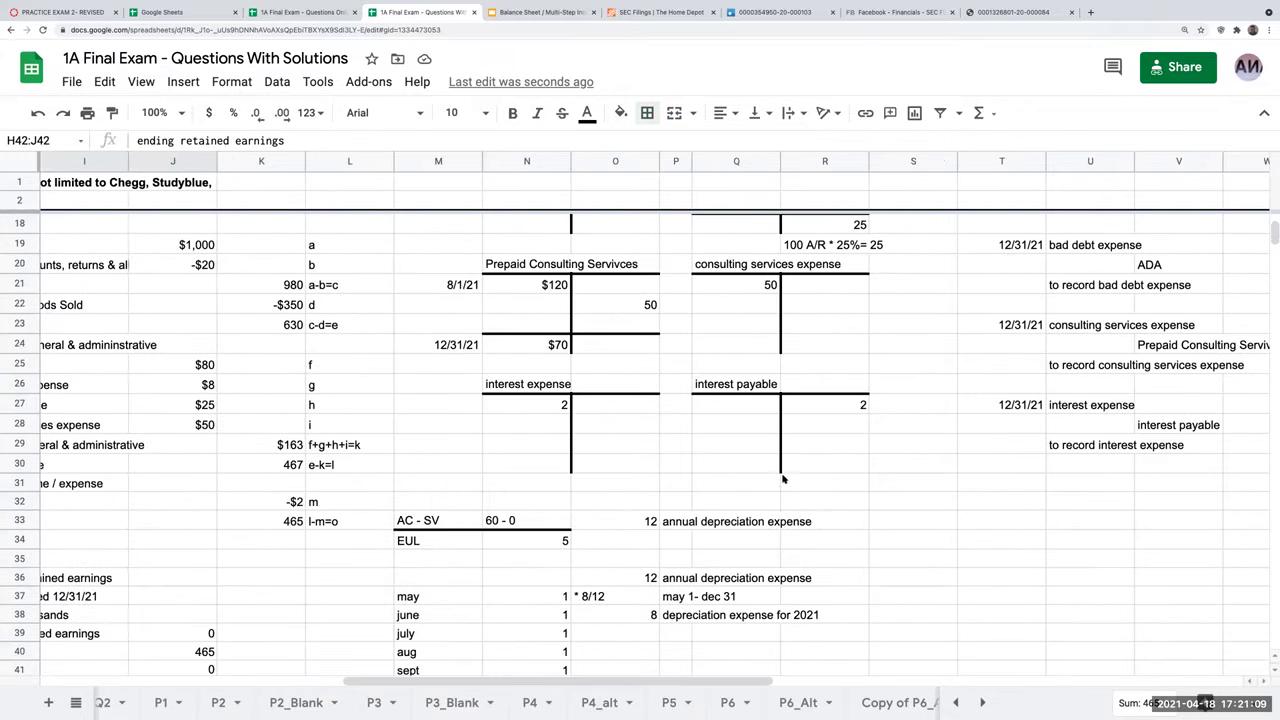
- Select the interest expense T-account N27:O30 and pick G46 as the spot for a new T-account
left_click_drag(555, 410, 606, 461)
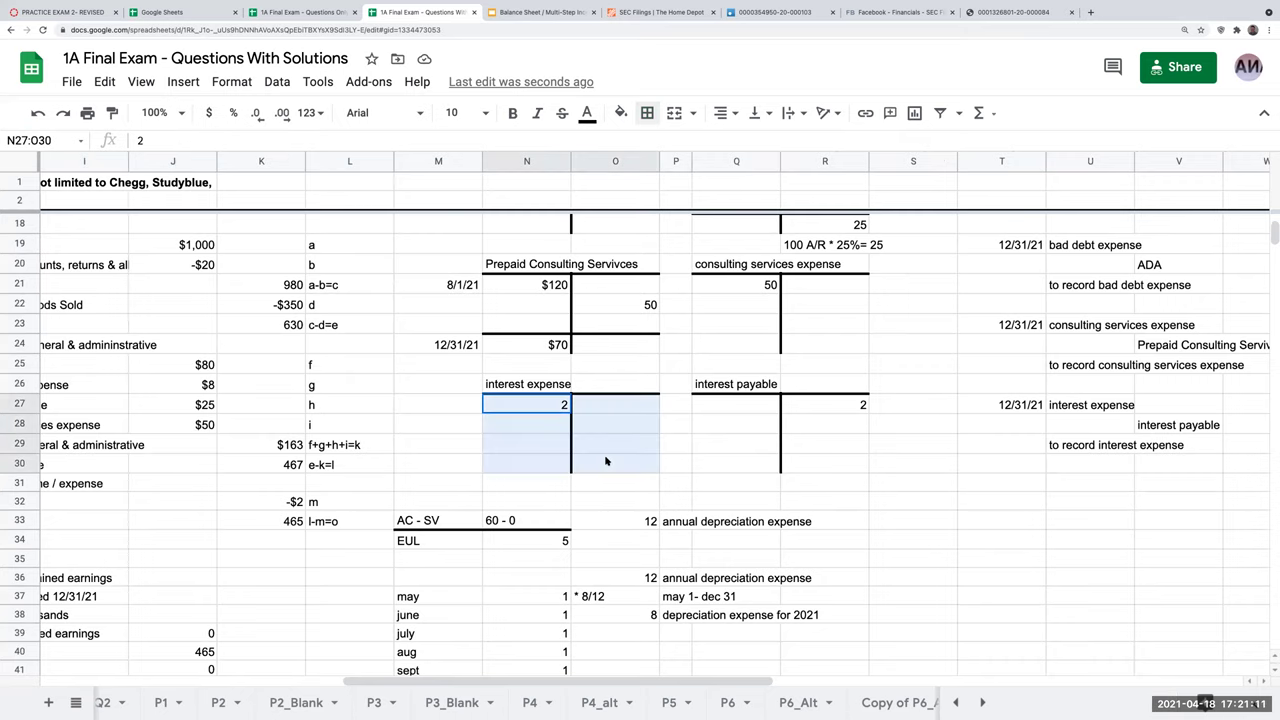
scroll(545, 557, "down", 5)
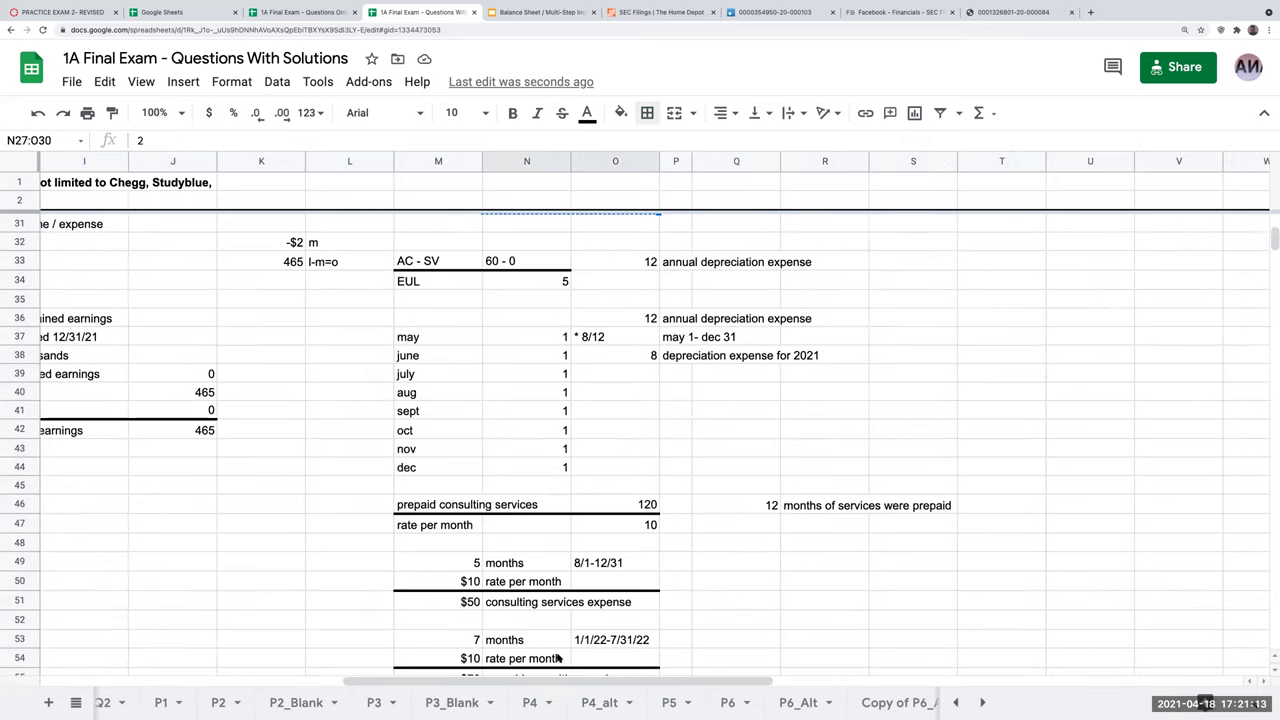
scroll(338, 661, "left", 4)
scroll(338, 661, "left", 5)
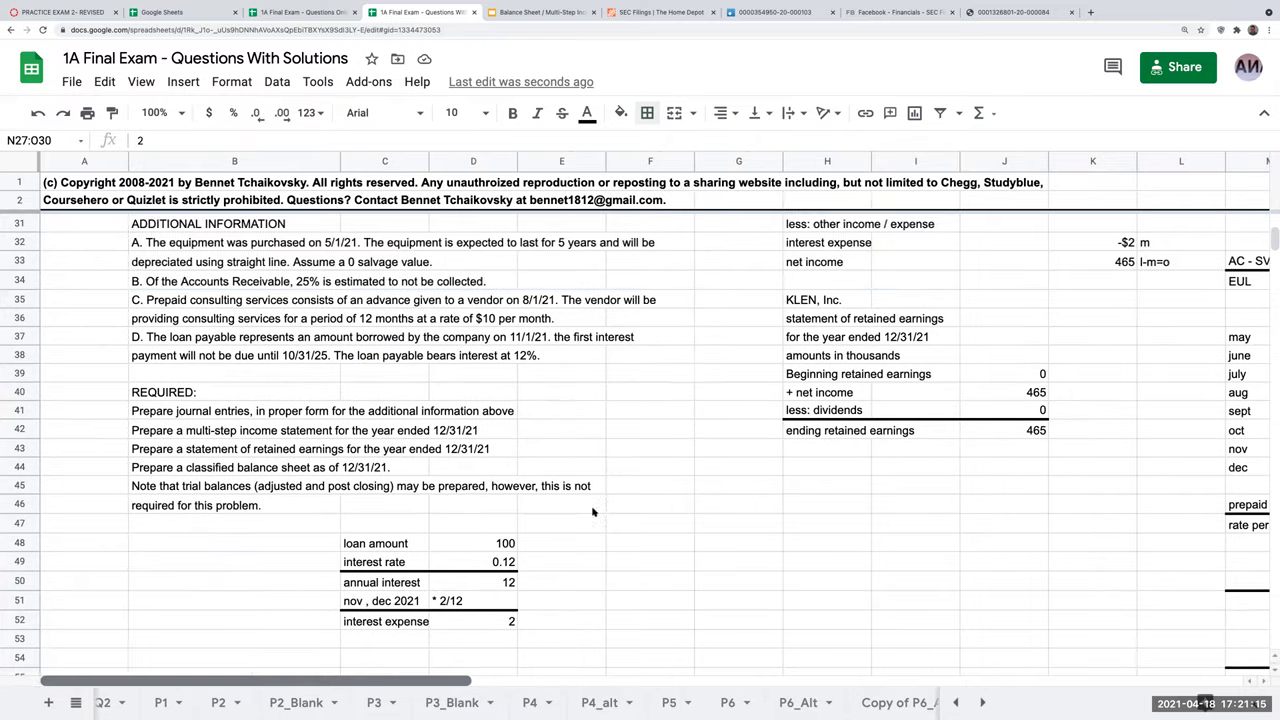
scroll(595, 515, "down", 4)
scroll(595, 540, "up", 3)
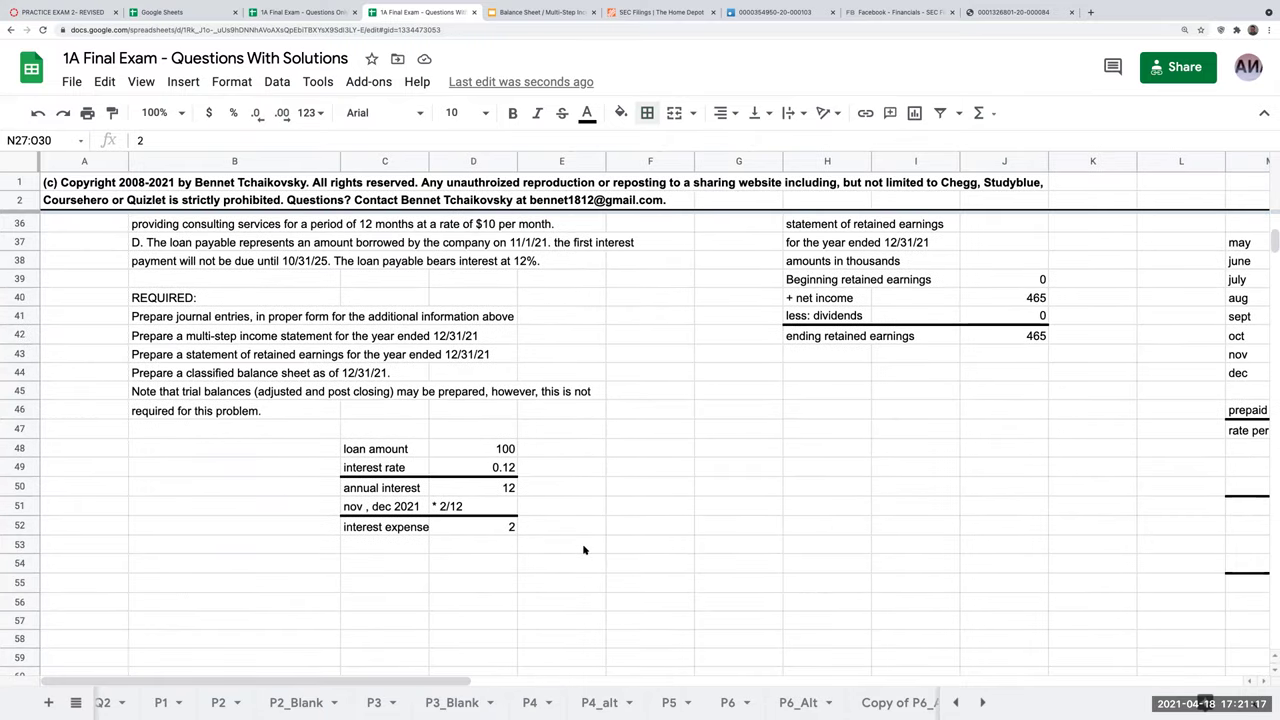
scroll(590, 545, "up", 6)
scroll(587, 548, "down", 5)
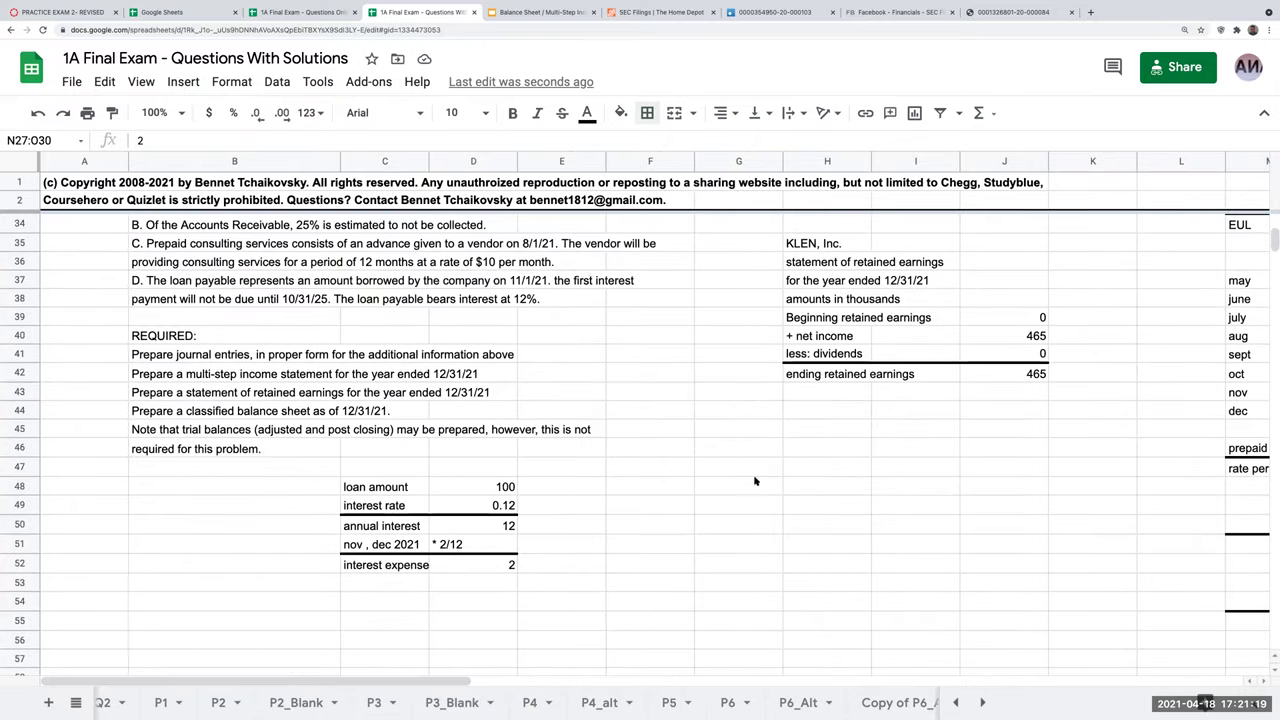
left_click(714, 453)
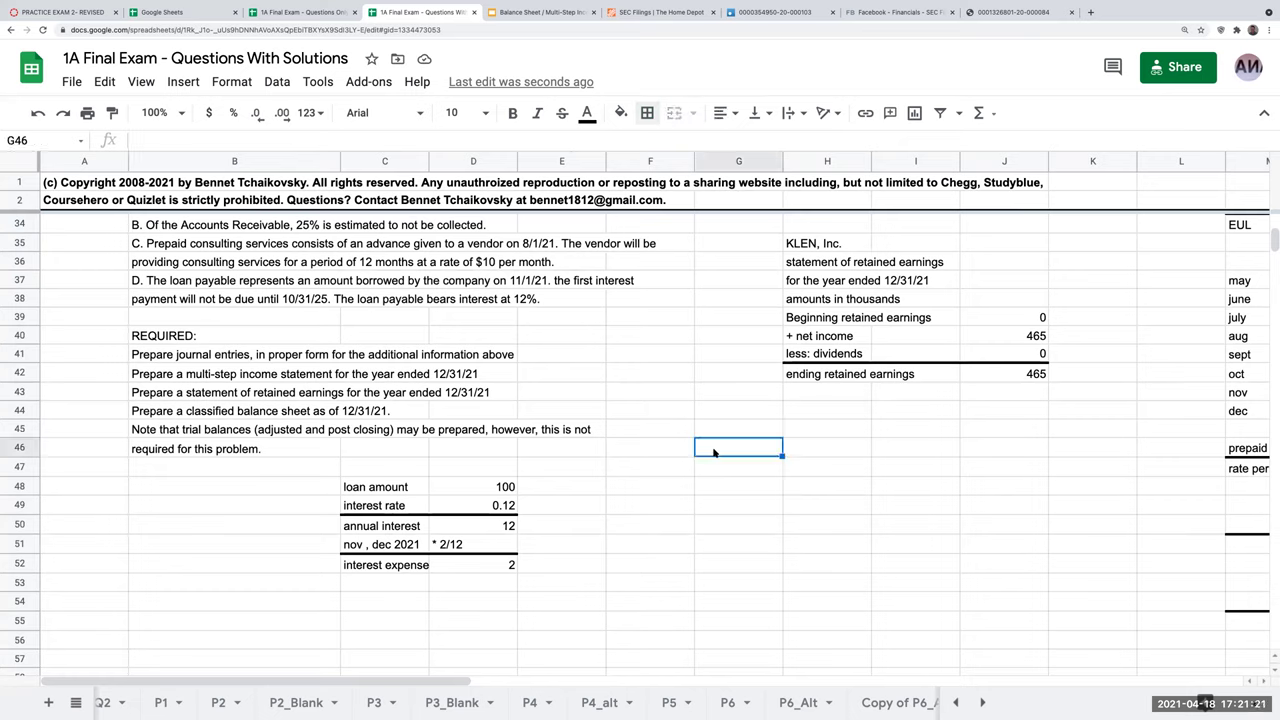
- Paste the T-account near G46, delete its leftover value 2, and reselect the block
key("ctrl+v")
left_click(769, 478)
left_click(749, 451)
key("Delete")
left_click(827, 447)
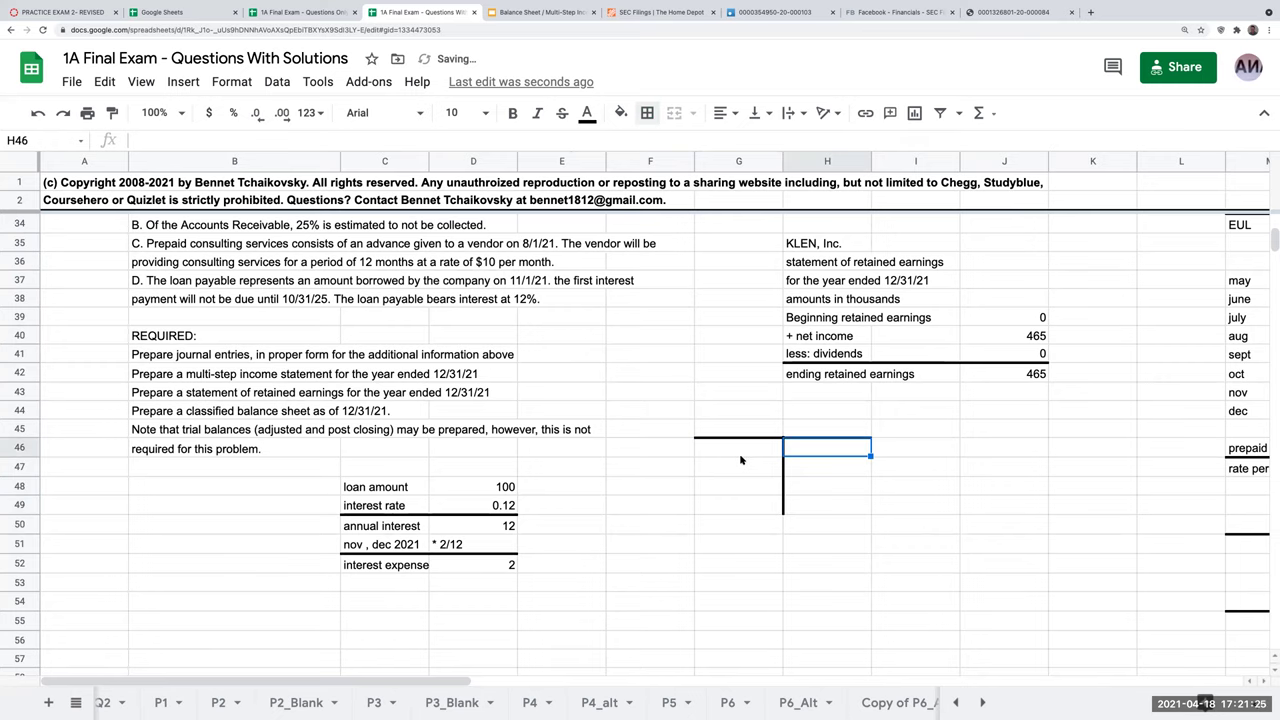
left_click_drag(736, 436, 799, 513)
left_click_drag(740, 420, 661, 455)
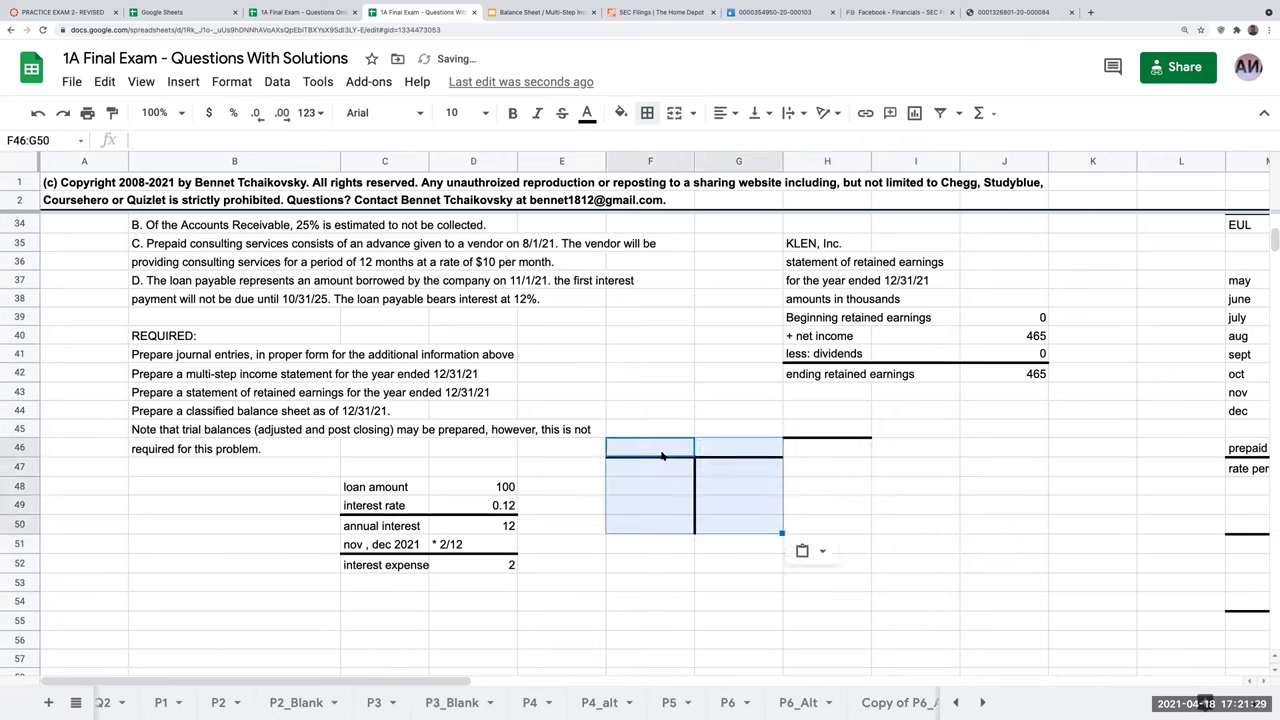
left_click(38, 112)
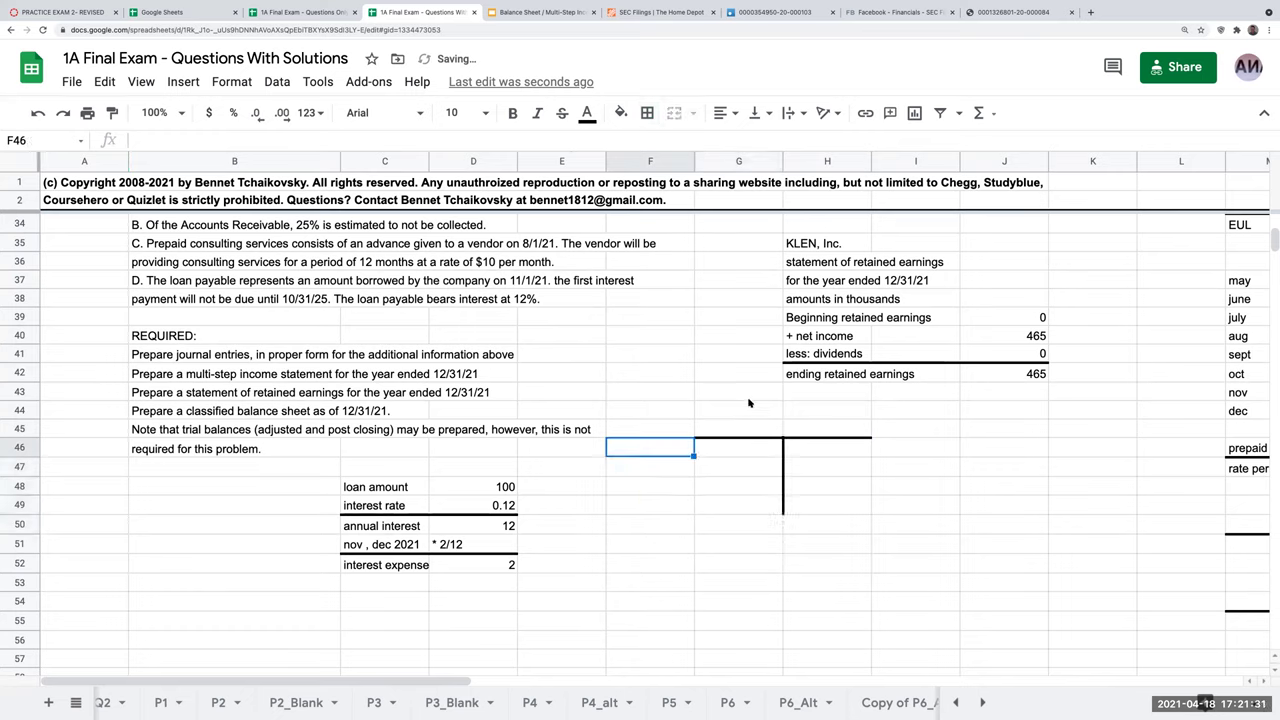
left_click(735, 429)
left_click_drag(794, 445, 829, 514)
- Copy the T-account borders to F46 and title it 'retained earnings'
key("ctrl+c")
left_click(668, 454)
key("ctrl+v")
left_click(668, 452)
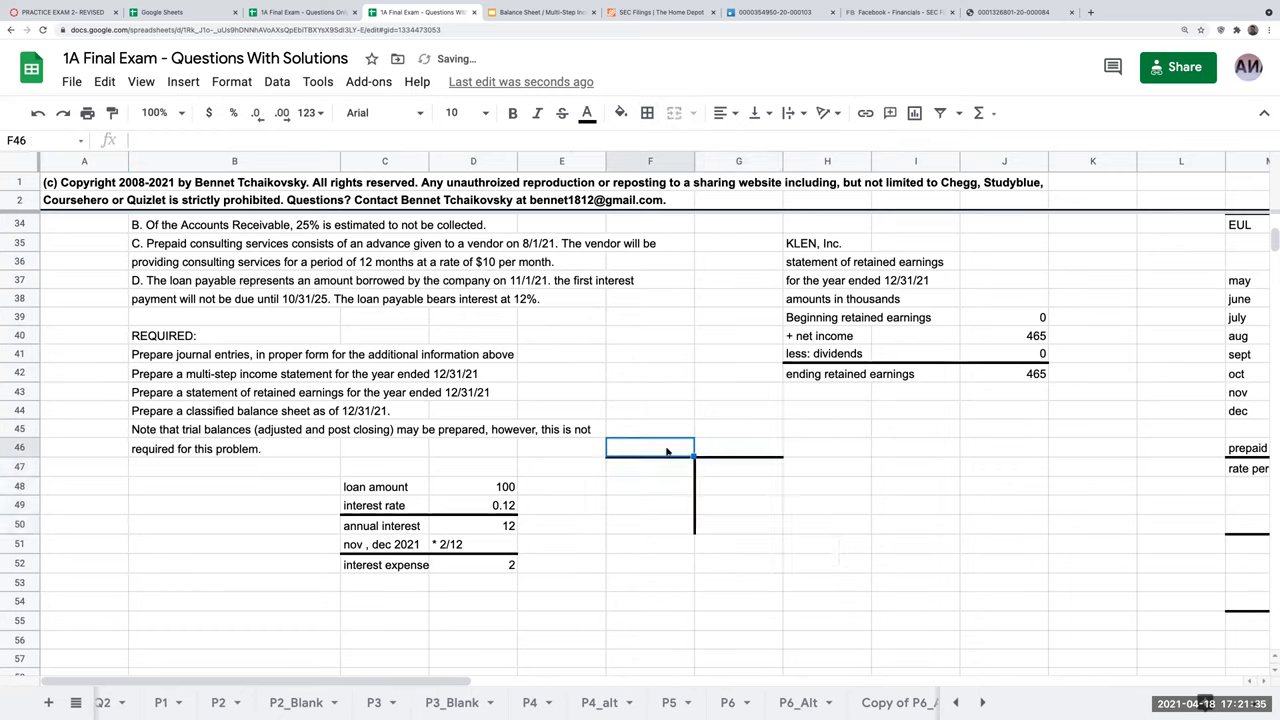
type("retained earnings")
key("Return")
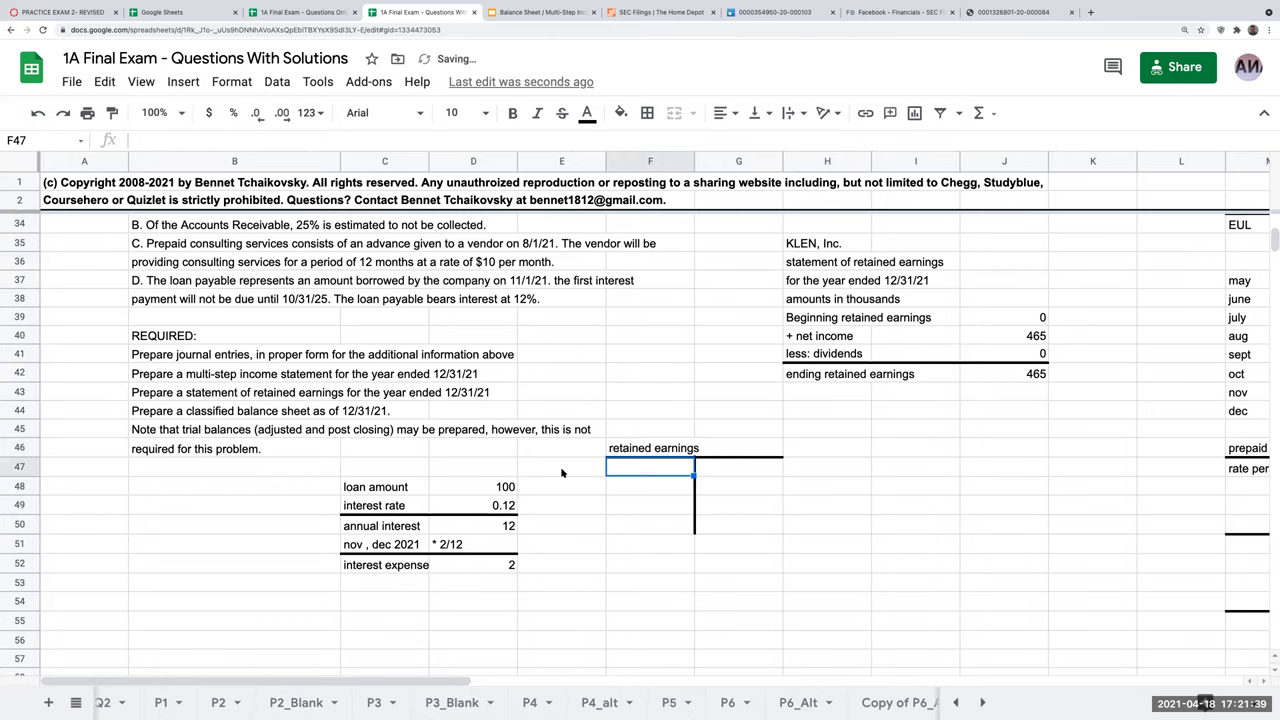
scroll(910, 532, "up", 5)
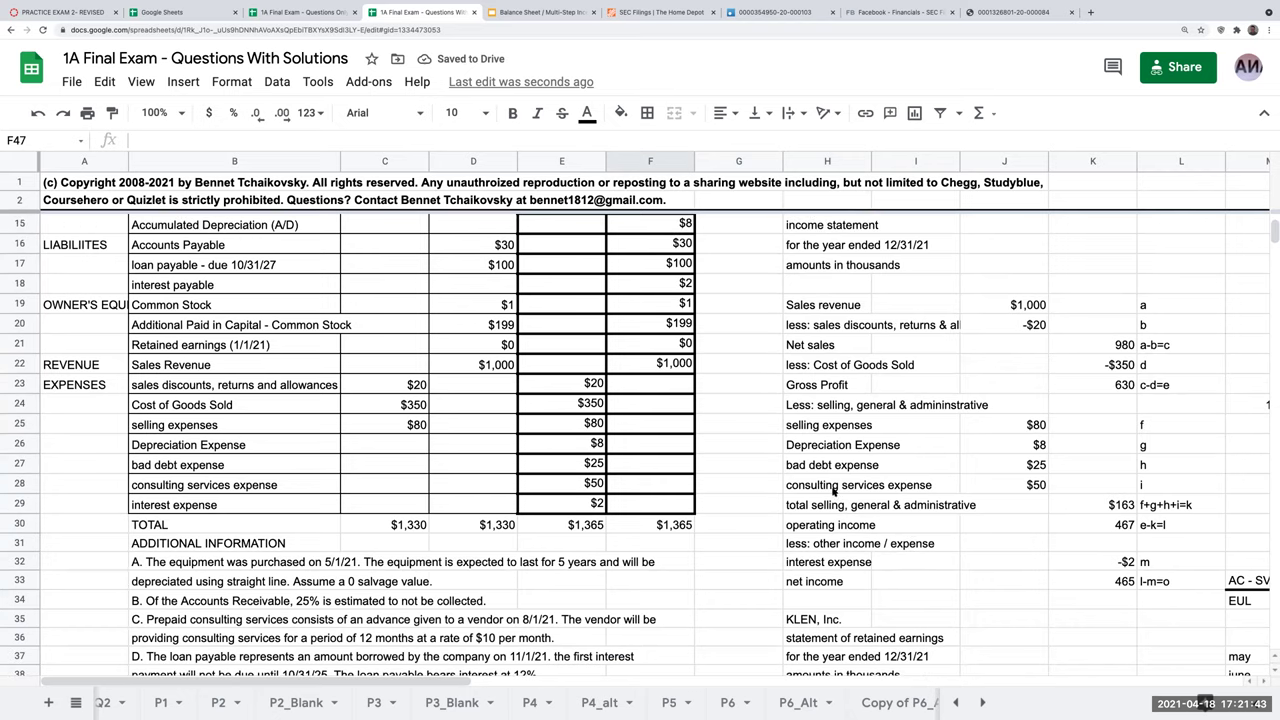
- Extend the retained earnings T-account's vertical line down to row 56 by copying F50:G50 into F51:G56
left_click_drag(562, 368, 659, 498)
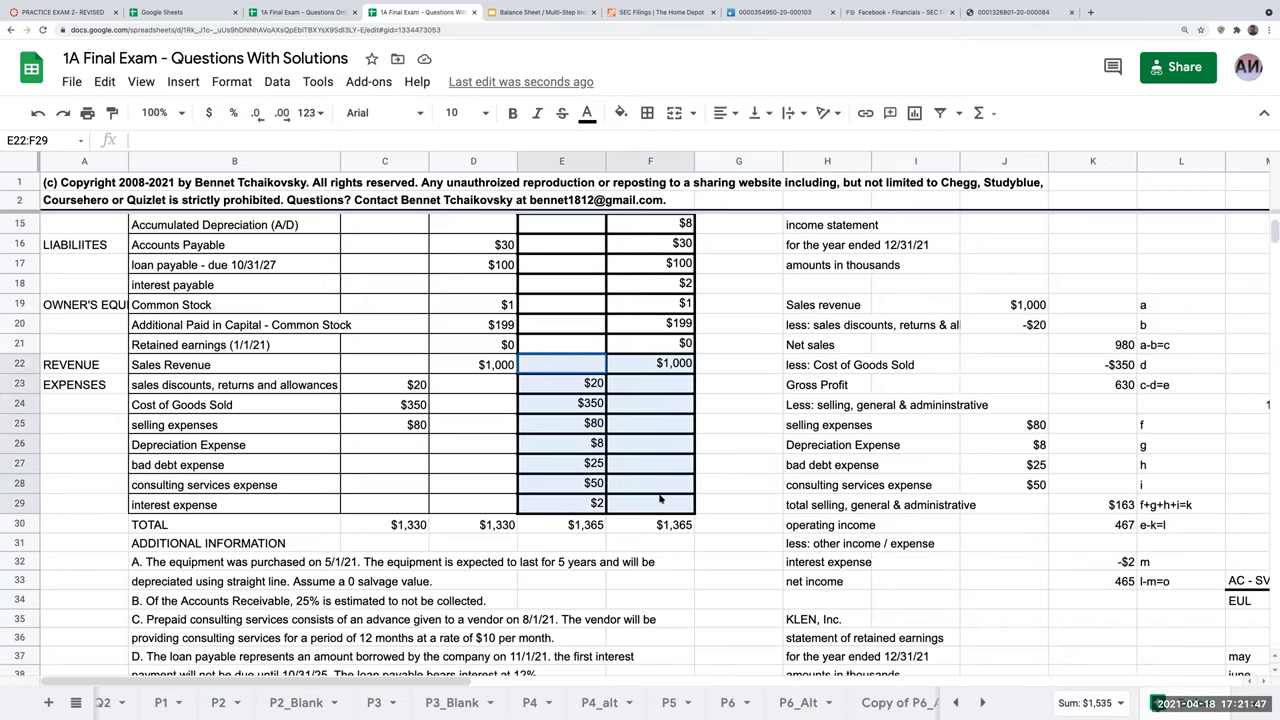
scroll(664, 520, "down", 5)
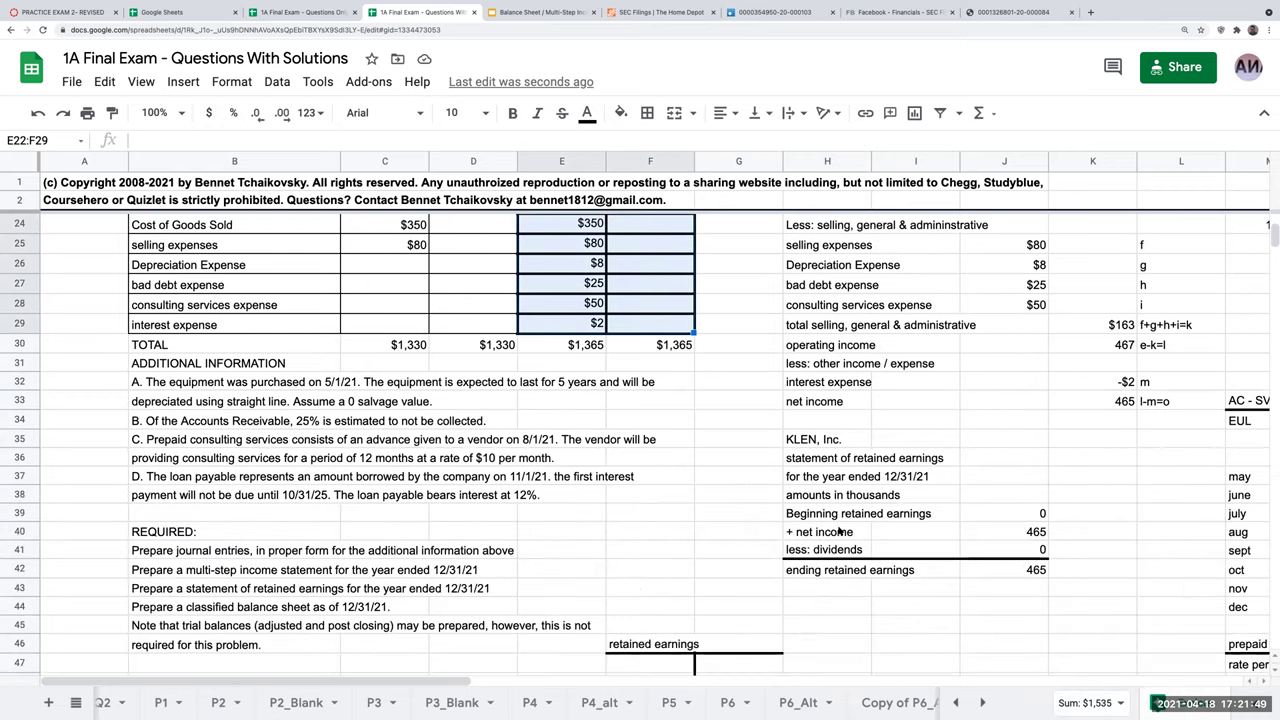
left_click_drag(665, 525, 737, 528)
key("ctrl+c")
left_click_drag(655, 553, 647, 638)
key("ctrl+v")
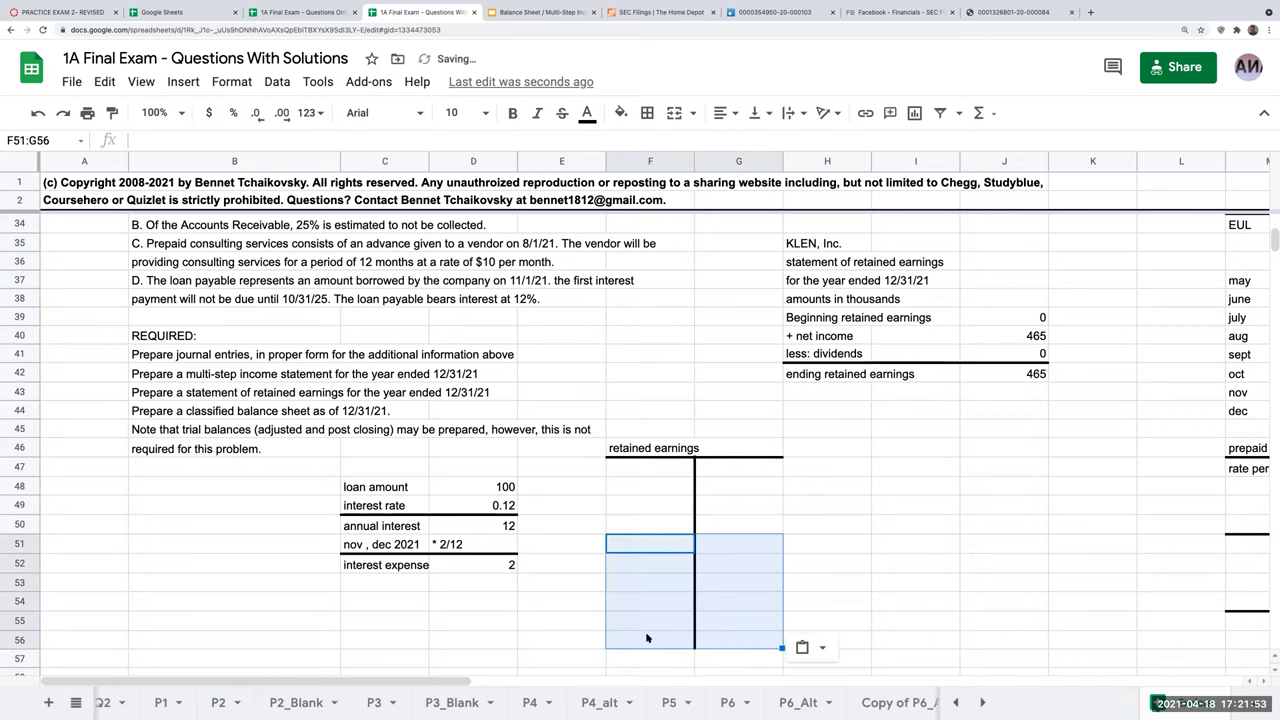
- Copy the F47:G49 T-account frame to I47, then select columns M through O
scroll(781, 568, "up", 4)
scroll(760, 578, "down", 2)
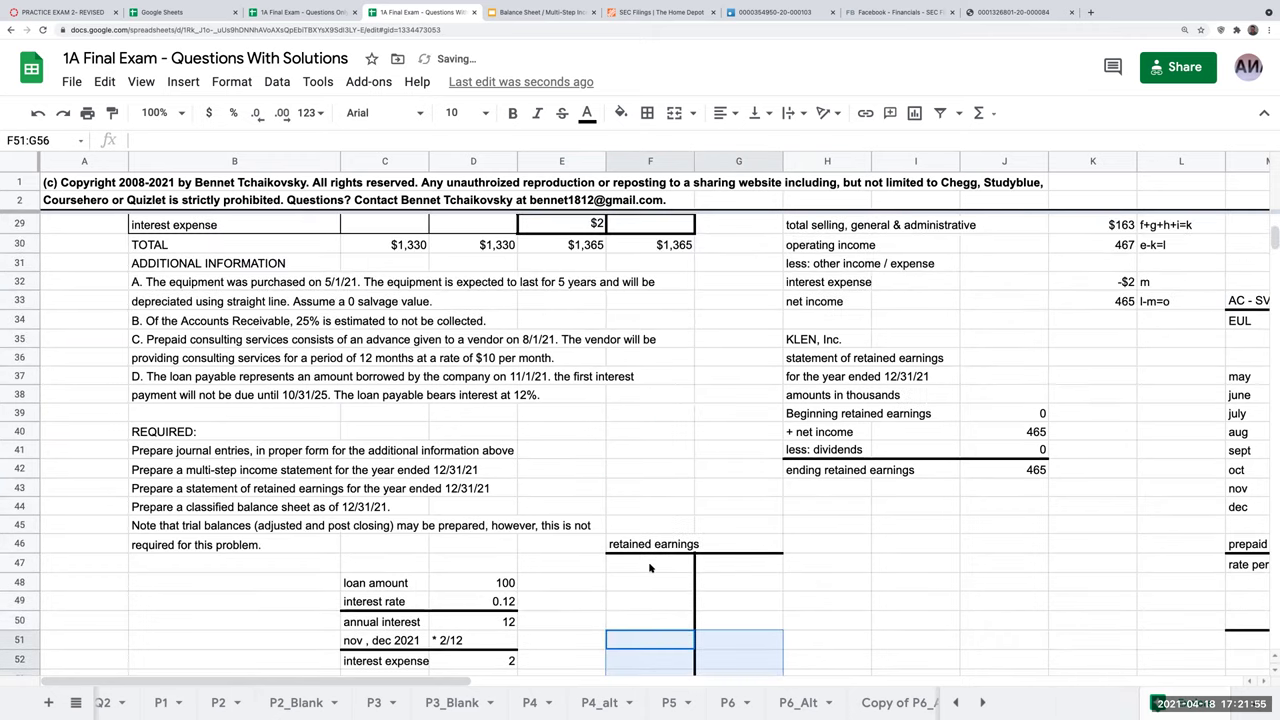
left_click_drag(649, 568, 729, 616)
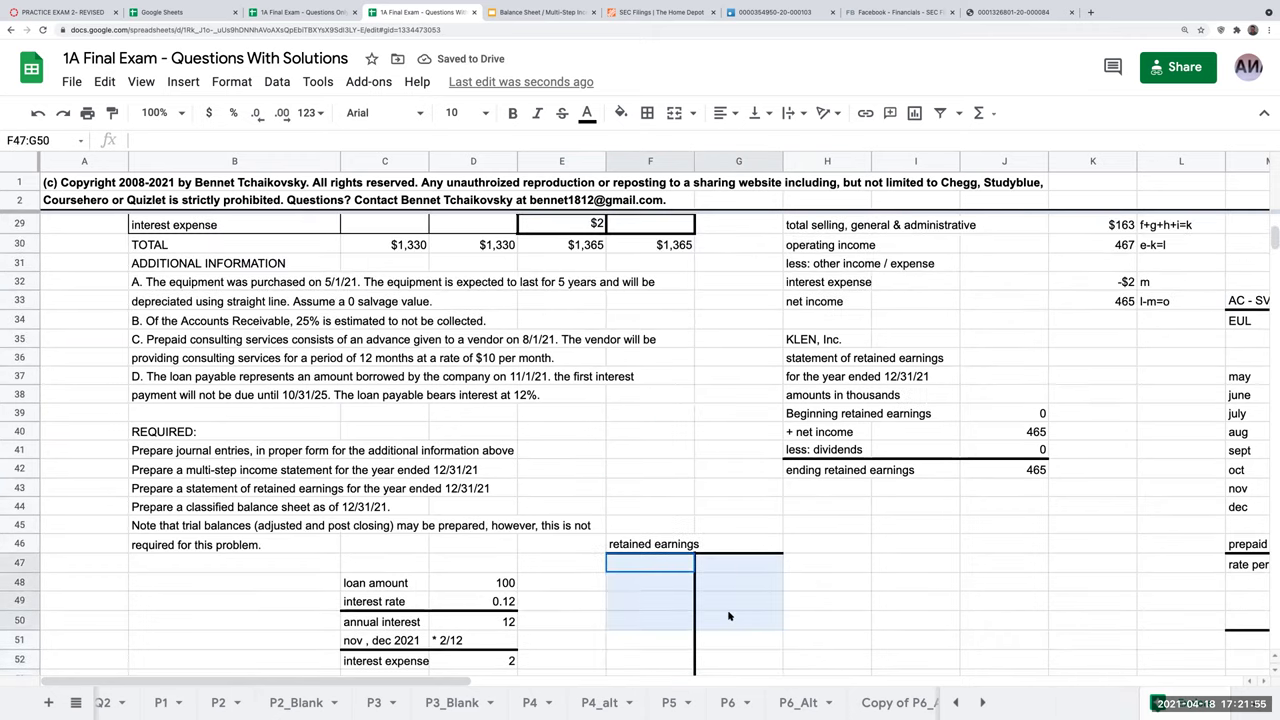
left_click(820, 595)
left_click_drag(650, 562, 743, 608)
key("ctrl+c")
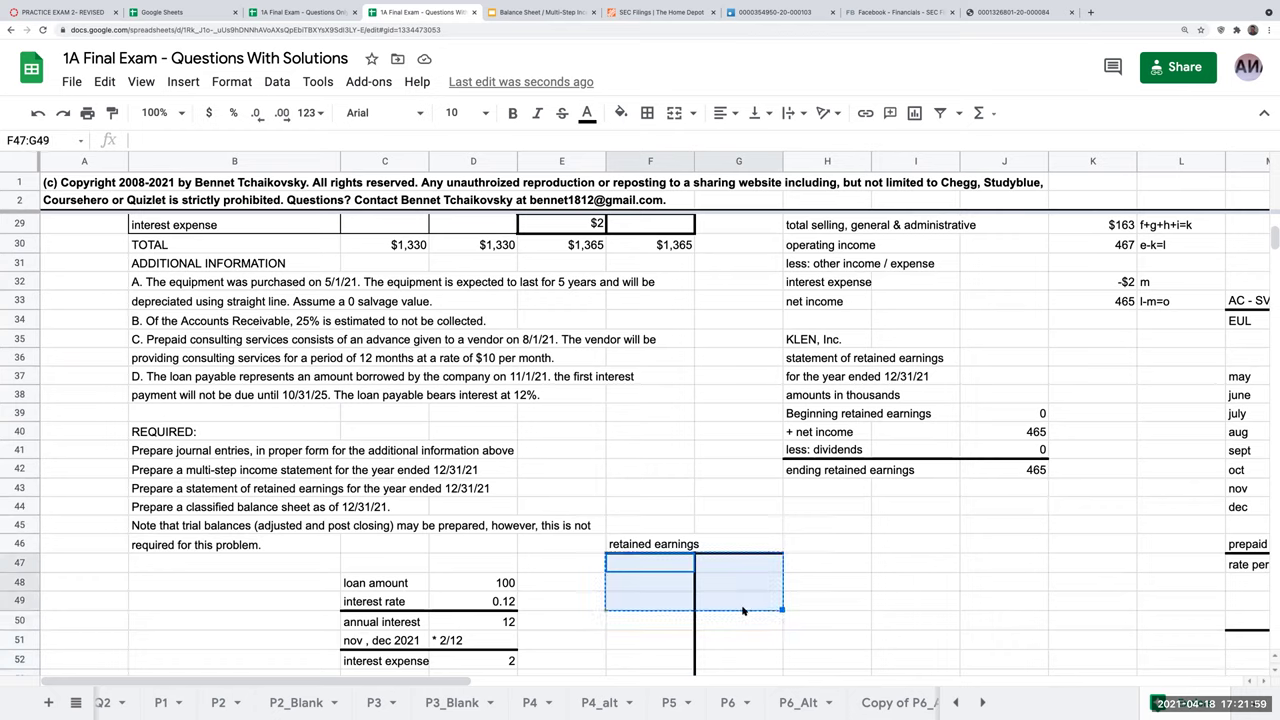
left_click(880, 564)
key("ctrl+v")
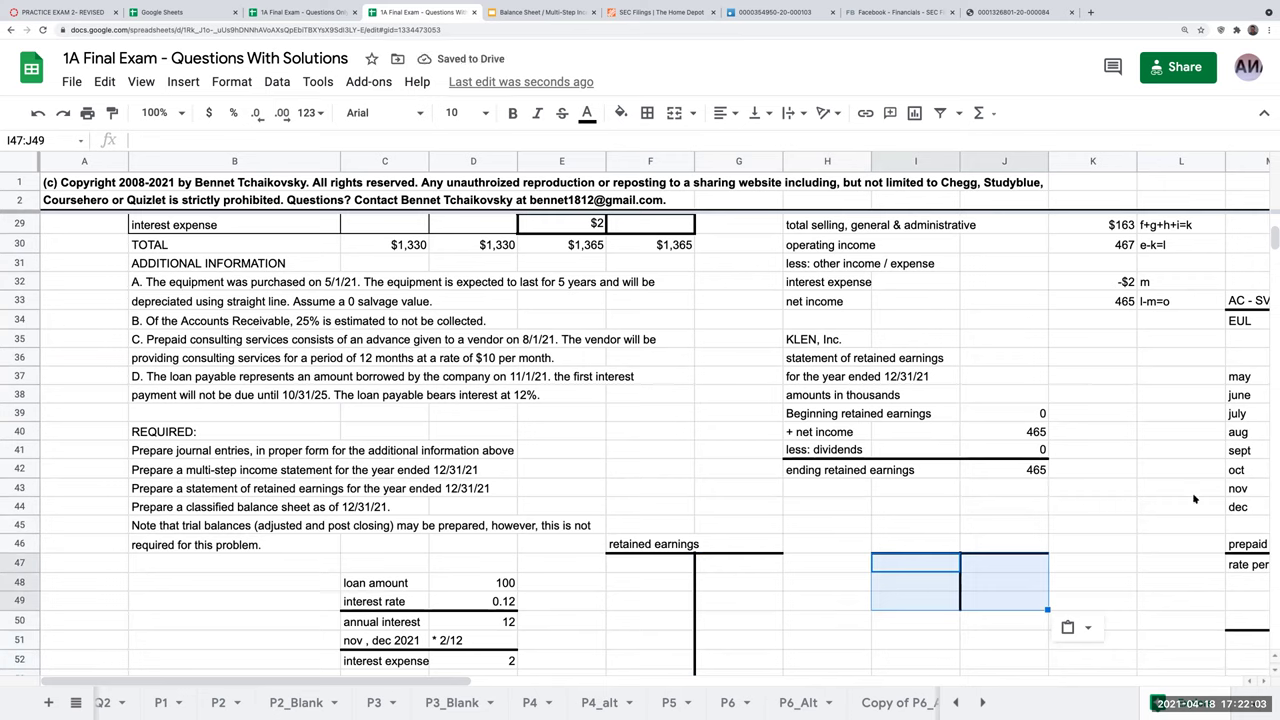
left_click(1245, 164)
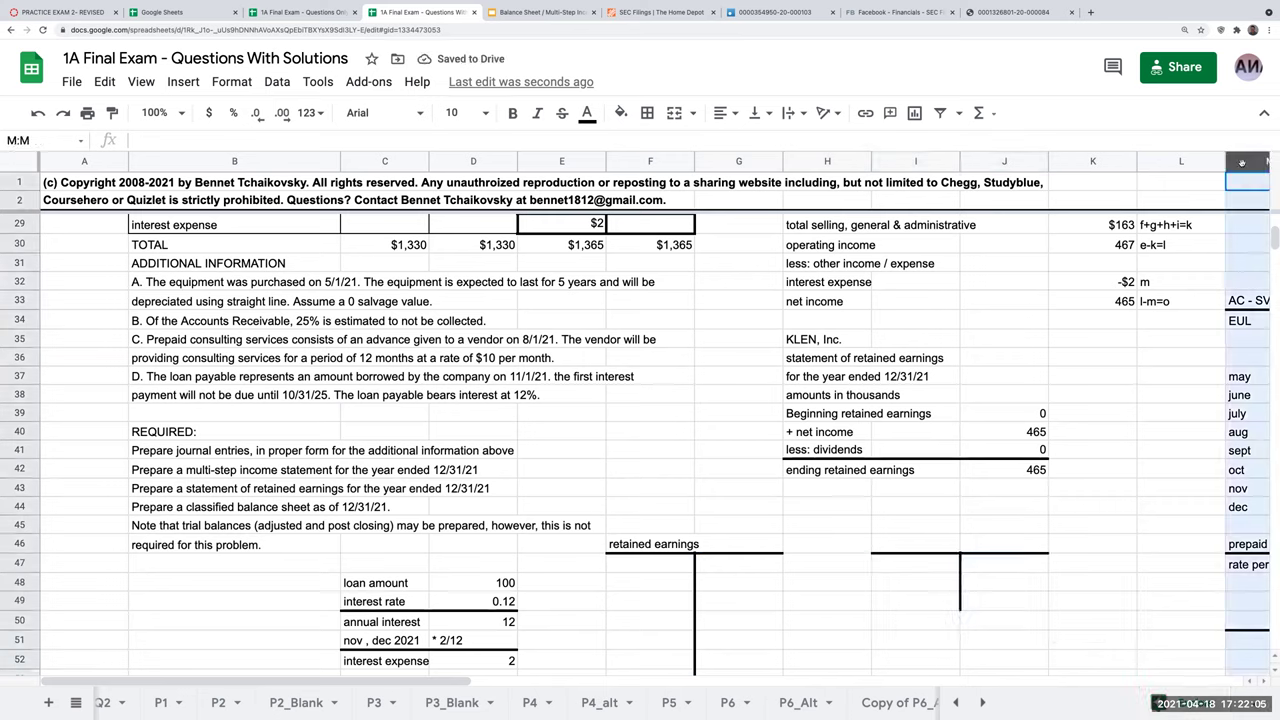
left_click_drag(1268, 162, 976, 271)
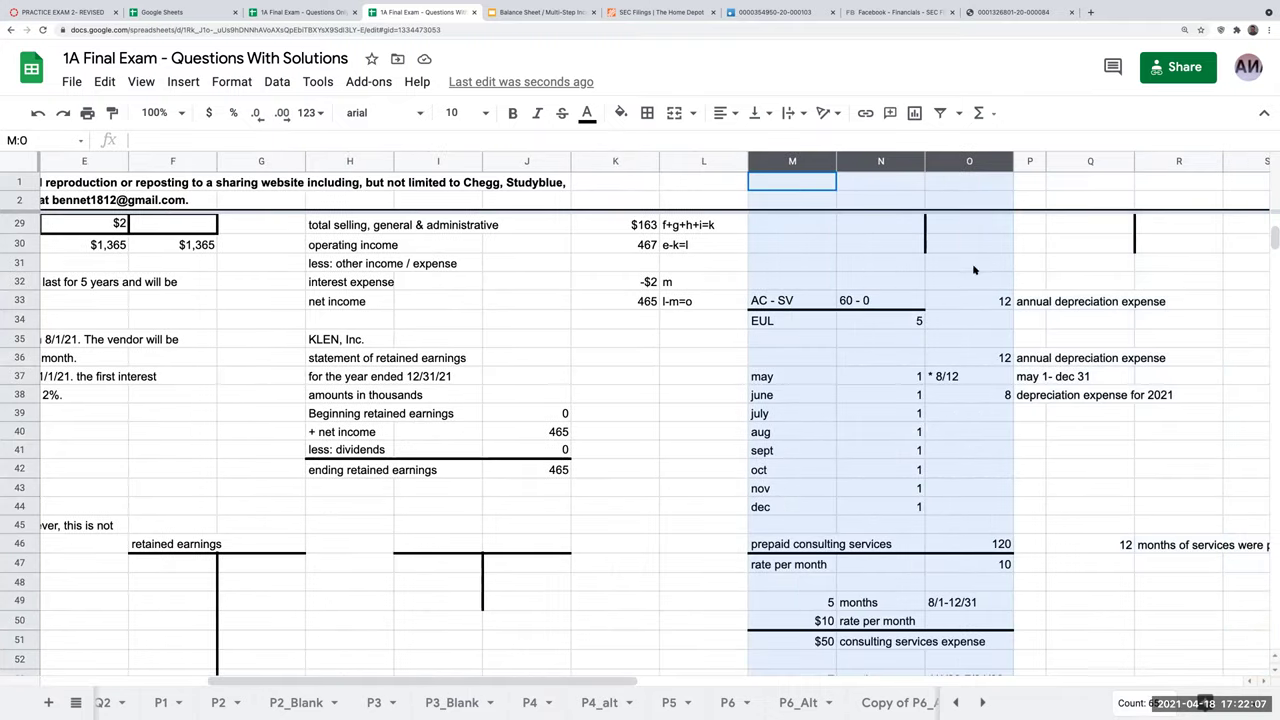
- Insert three blank columns at M–O
scroll(868, 404, "up", 5)
right_click(868, 404)
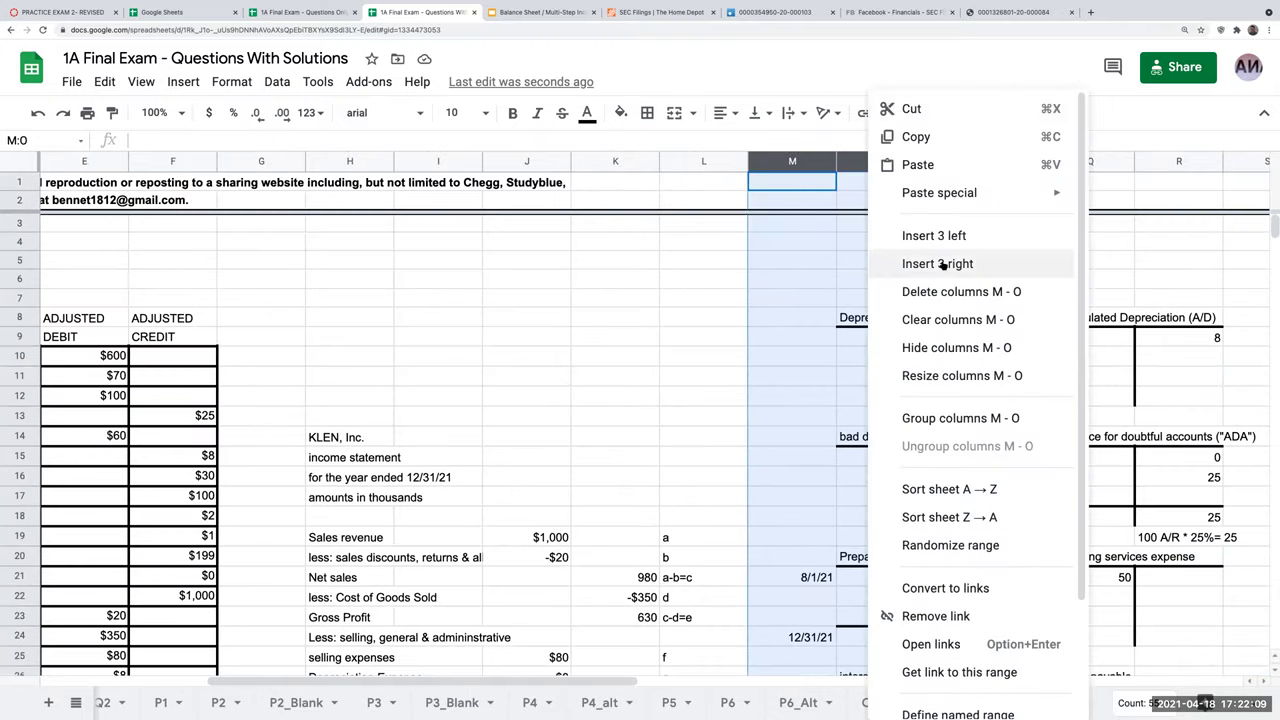
left_click(940, 237)
- Copy the empty I47:J49 T-account frame to L47:M49
scroll(796, 467, "down", 3)
scroll(796, 467, "down", 5)
left_click(614, 465)
left_click_drag(438, 337, 515, 378)
key("ctrl+c")
left_click(673, 340)
key("ctrl+v")
- Add top borders on row 49 of both new T-accounts
left_click(537, 412)
left_click_drag(462, 378, 520, 378)
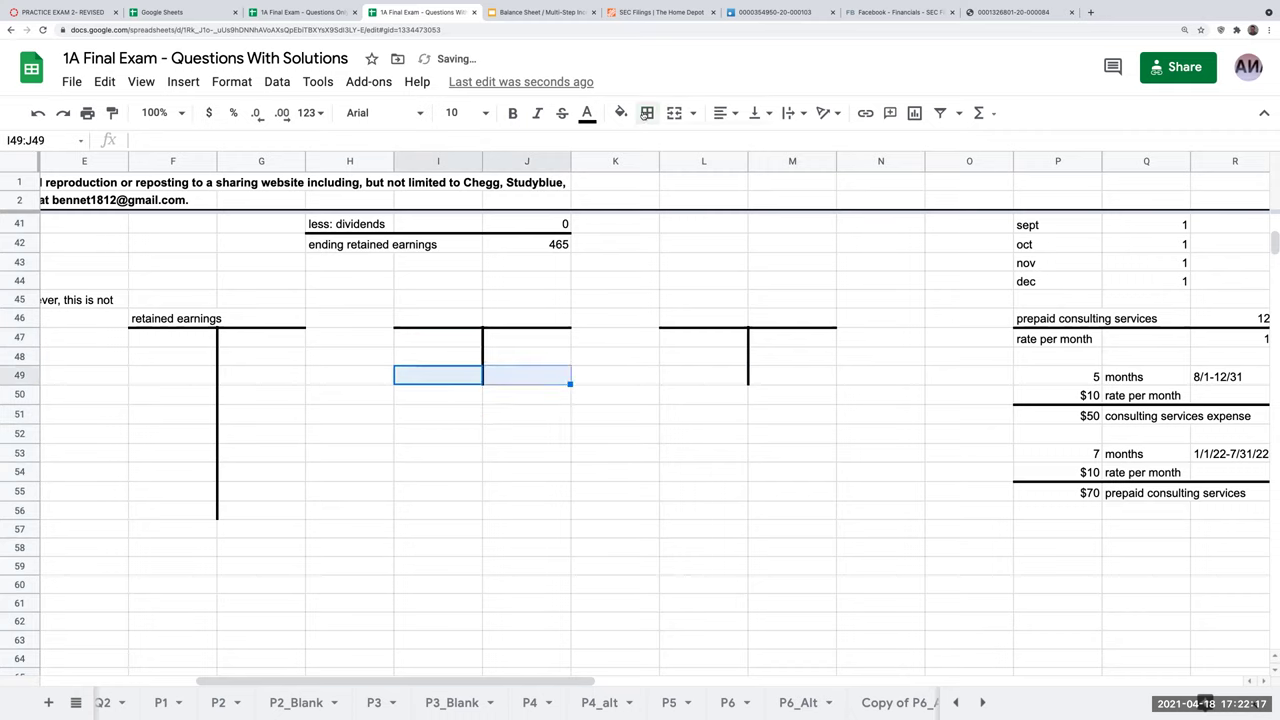
left_click(647, 112)
left_click(677, 171)
left_click_drag(707, 377, 784, 380)
left_click(647, 112)
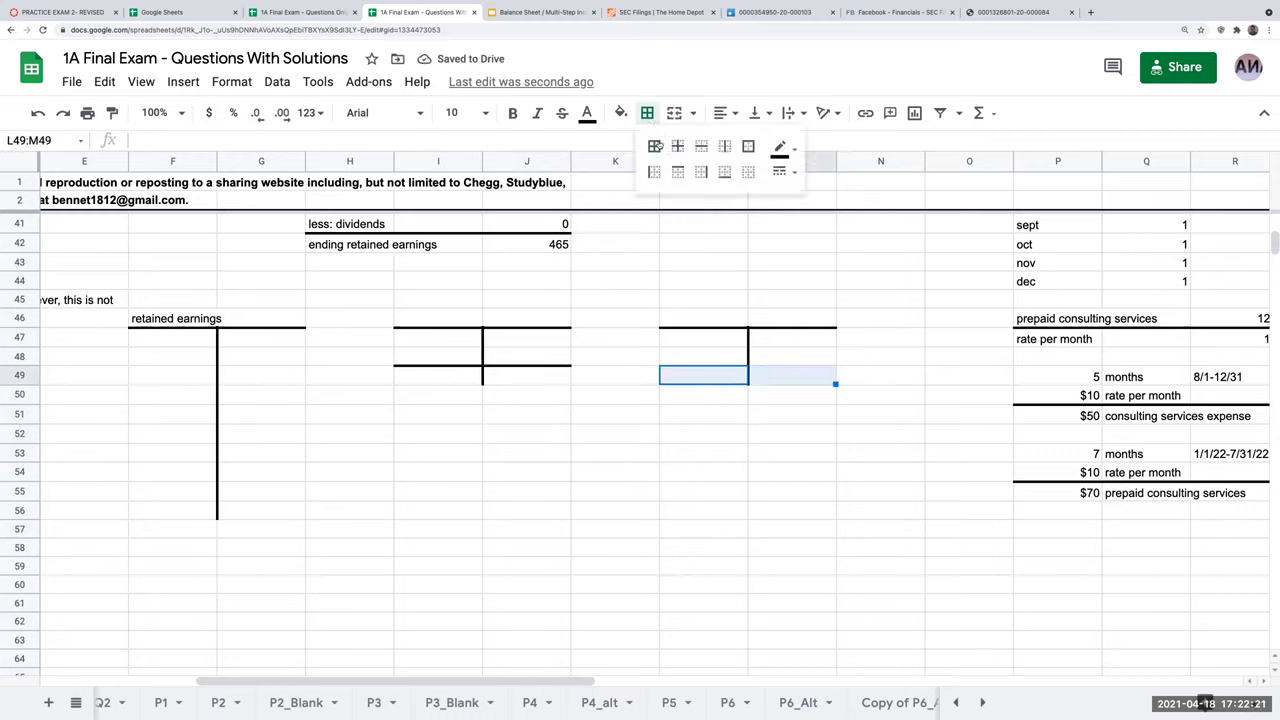
left_click(677, 171)
- Narrow columns J, K, L and M to tighten the T-account layout
left_click_drag(566, 390, 566, 375)
left_click_drag(571, 161, 450, 161)
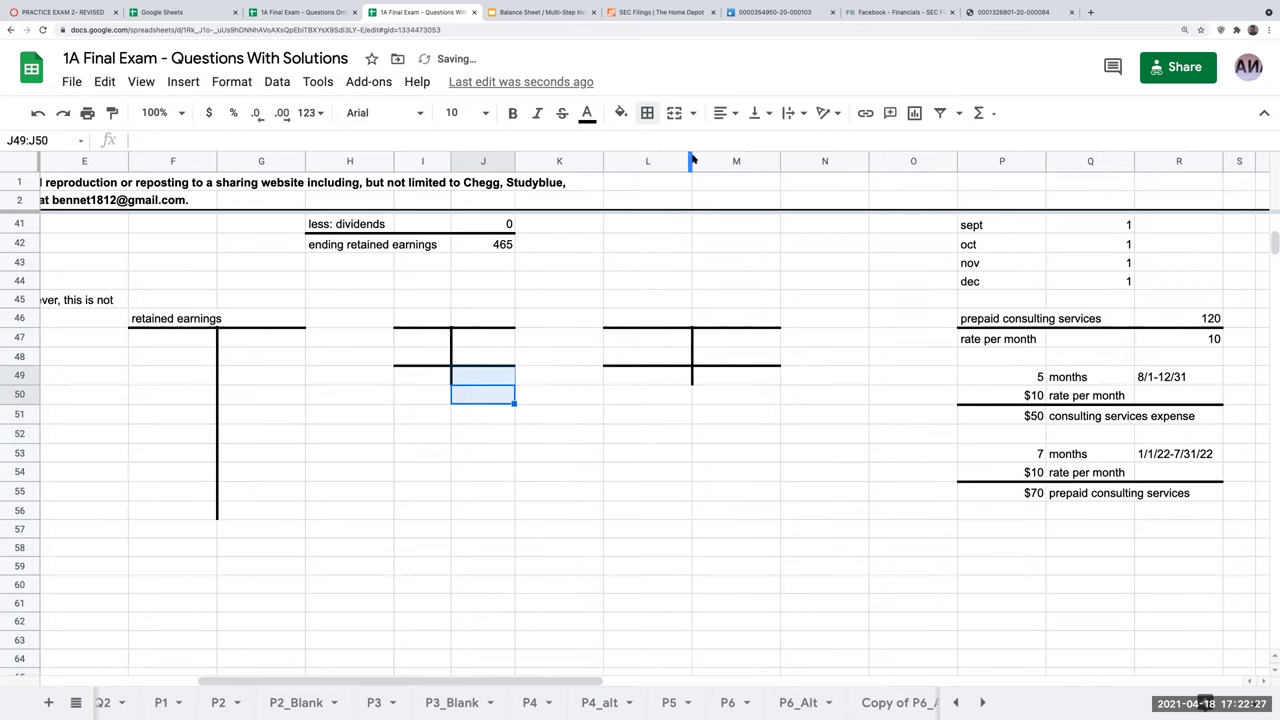
left_click_drag(689, 160, 651, 160)
left_click(736, 160)
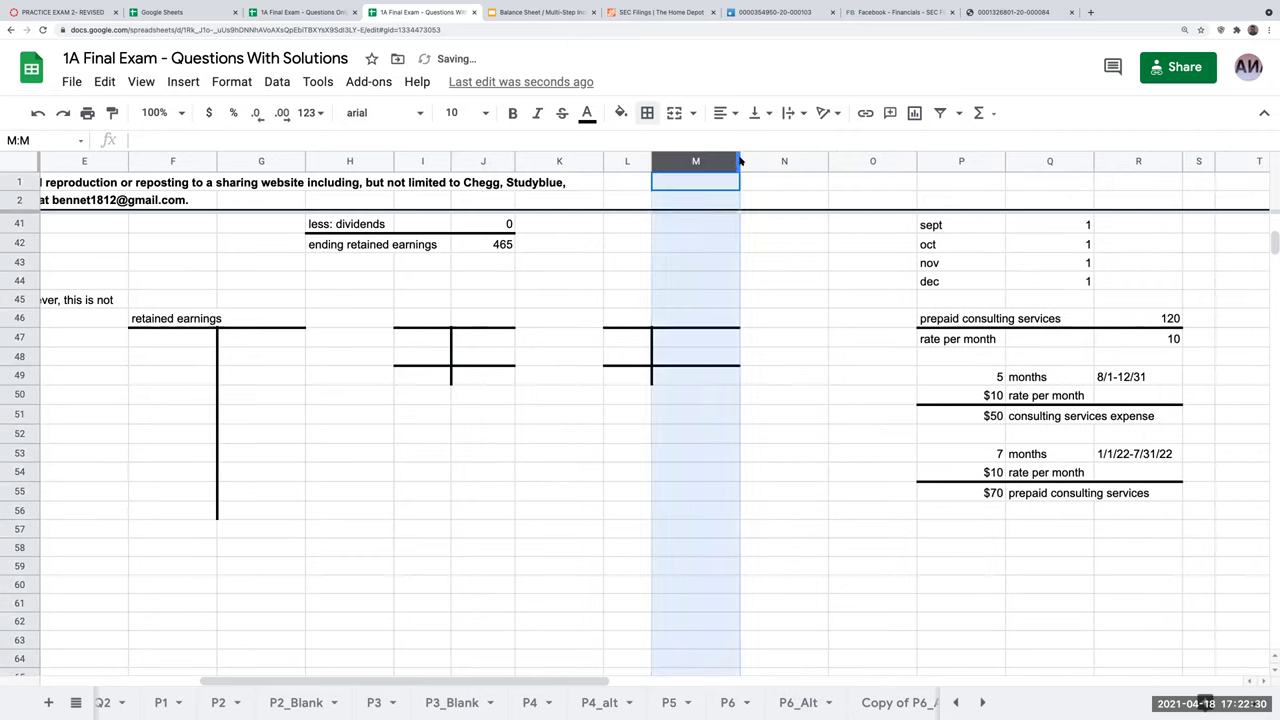
left_click(718, 243)
left_click_drag(738, 160, 705, 160)
left_click_drag(601, 165, 551, 160)
scroll(536, 313, "up", 1)
scroll(536, 313, "up", 7)
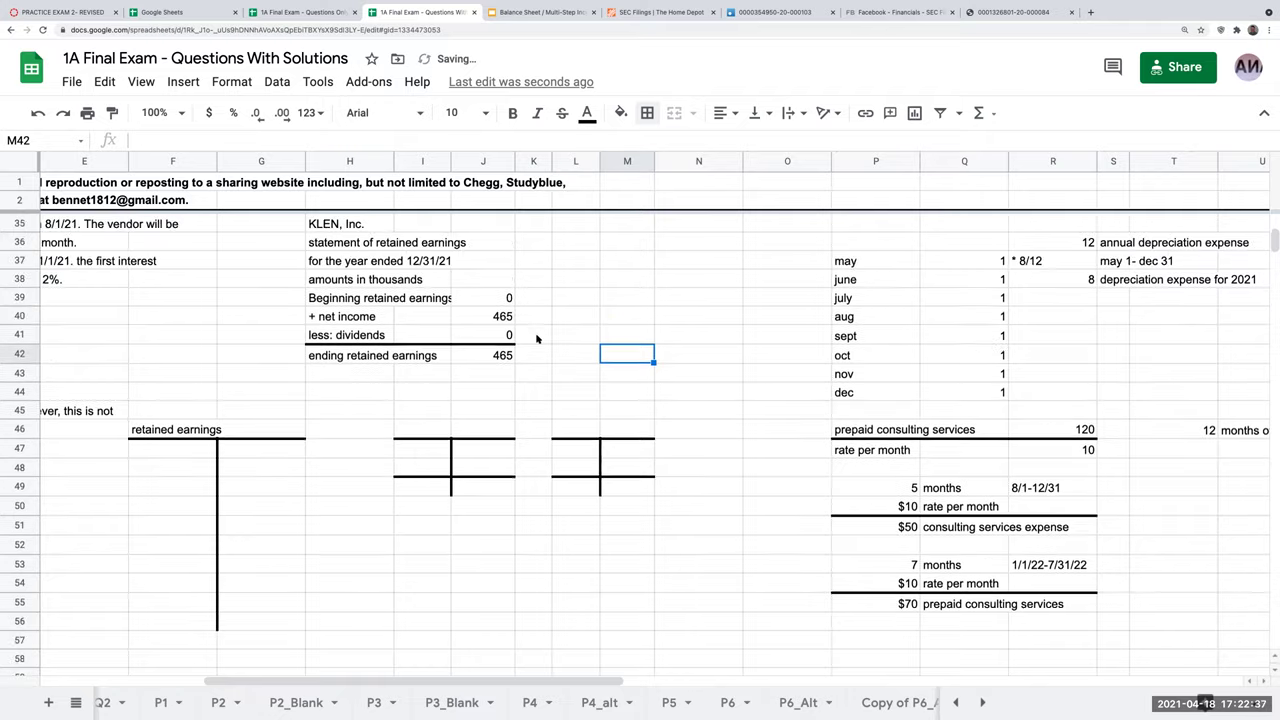
scroll(515, 350, "down", 7)
- Narrow column H and select the pair of blank T-accounts in I46:M49
left_click(430, 338)
left_click_drag(394, 162, 350, 164)
left_click_drag(388, 343, 574, 400)
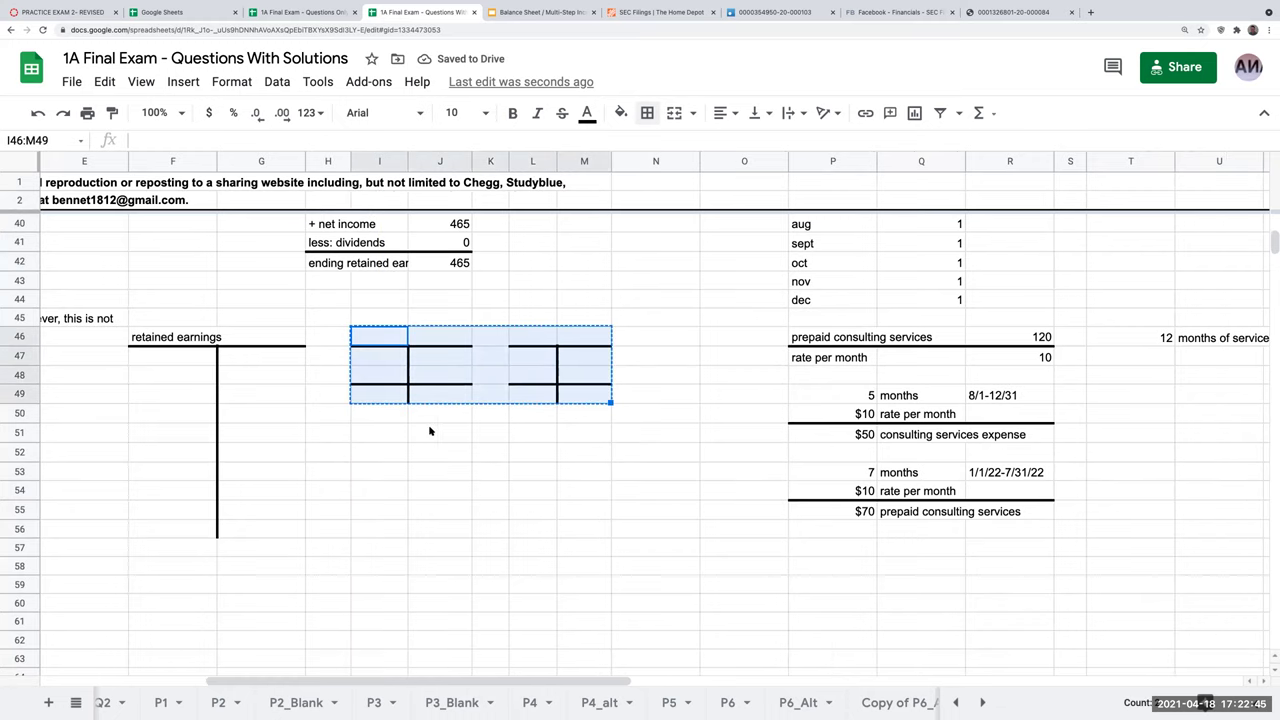
- Paste the T-account pair into rows 51, 56 and 61
left_click(401, 431)
key("ctrl+v")
left_click(385, 529)
key("ctrl+v")
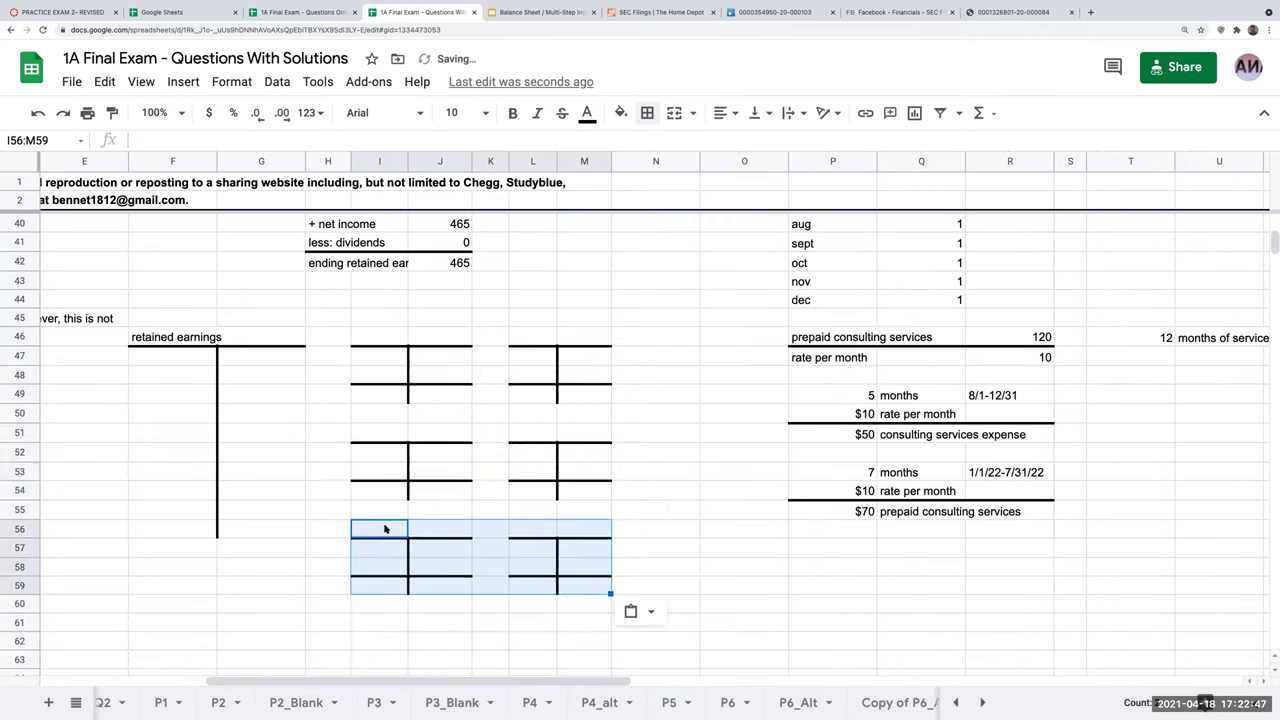
left_click(373, 621)
key("ctrl+v")
scroll(390, 560, "up", 3)
scroll(380, 549, "up", 5)
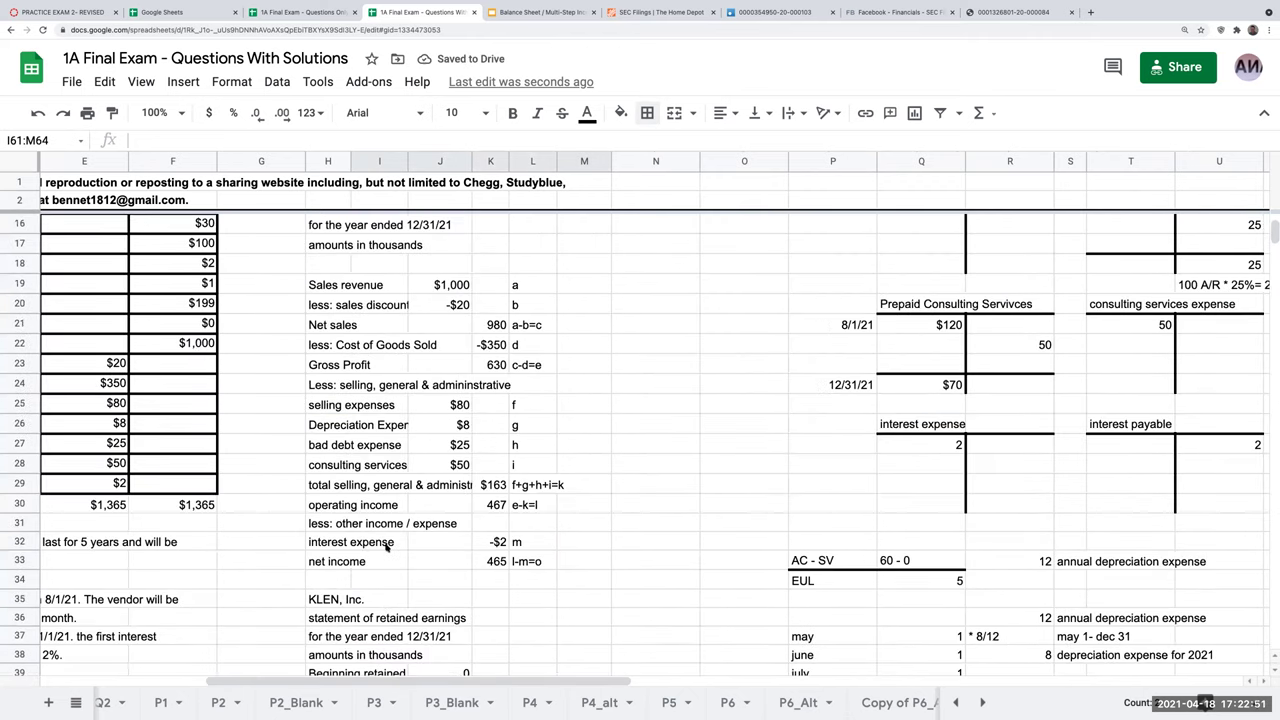
scroll(385, 545, "down", 2)
scroll(592, 598, "left", 1)
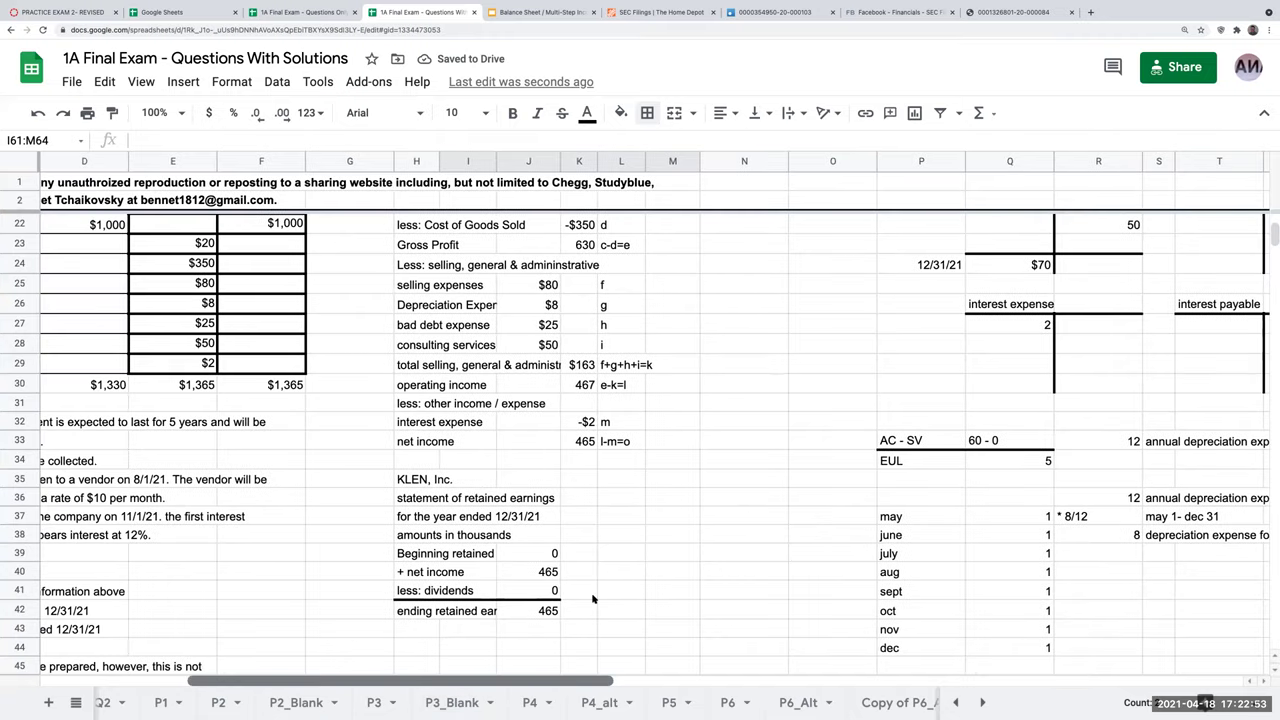
scroll(592, 598, "left", 3)
scroll(592, 596, "down", 2)
- Link the I46 T-account's title to Sales Revenue in B22 and its balance to the $1,000 credit
scroll(700, 630, "up", 2)
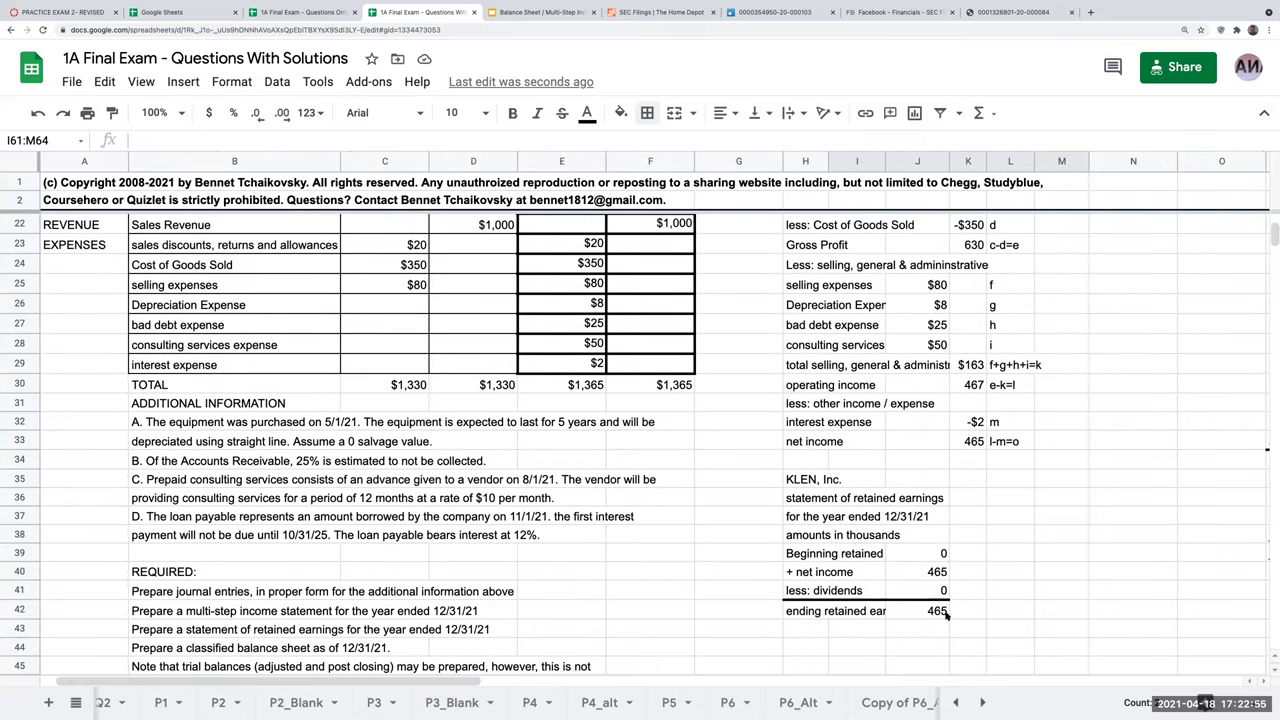
scroll(940, 620, "down", 1)
left_click(868, 622)
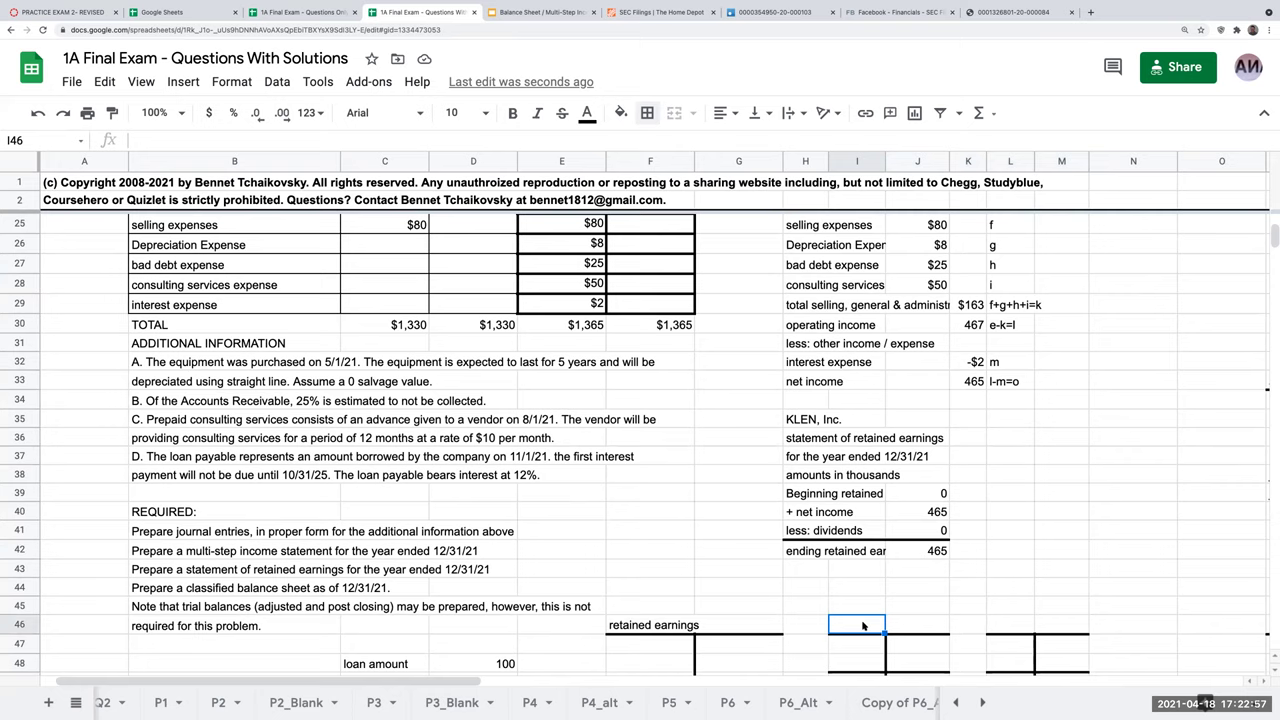
type("+")
scroll(848, 522, "up", 2)
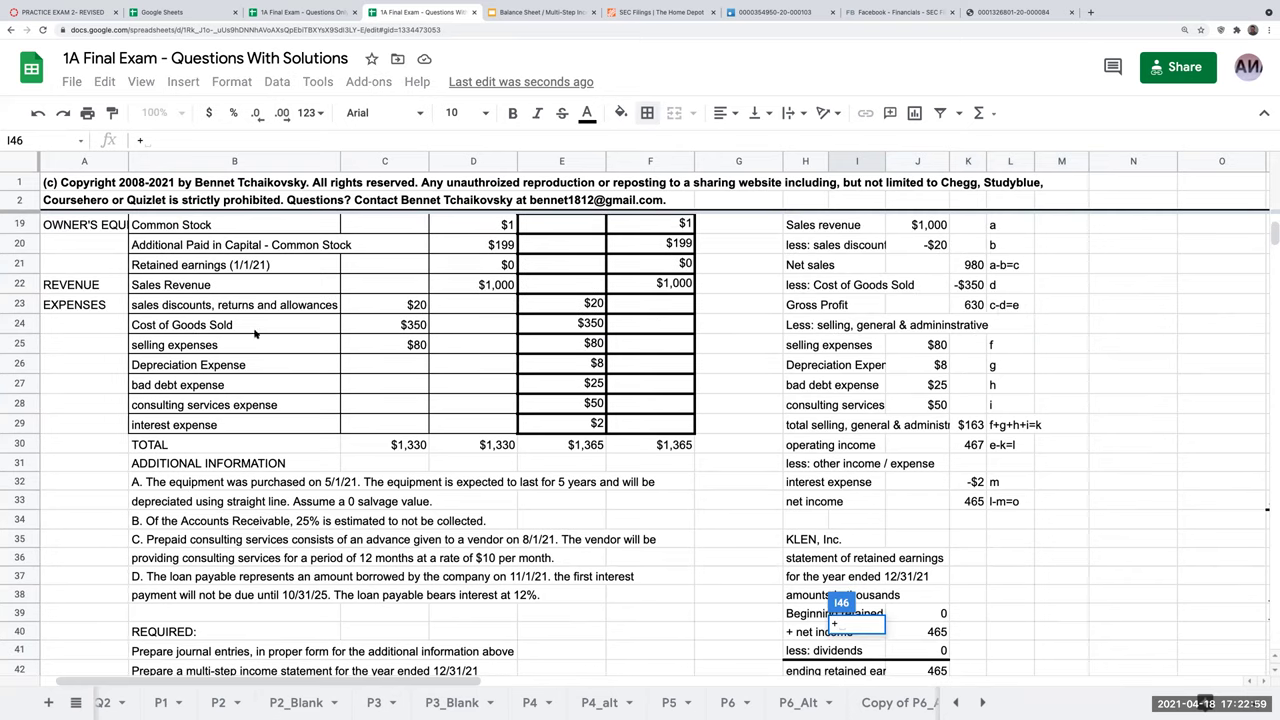
left_click(240, 288)
key("Return")
key("Right")
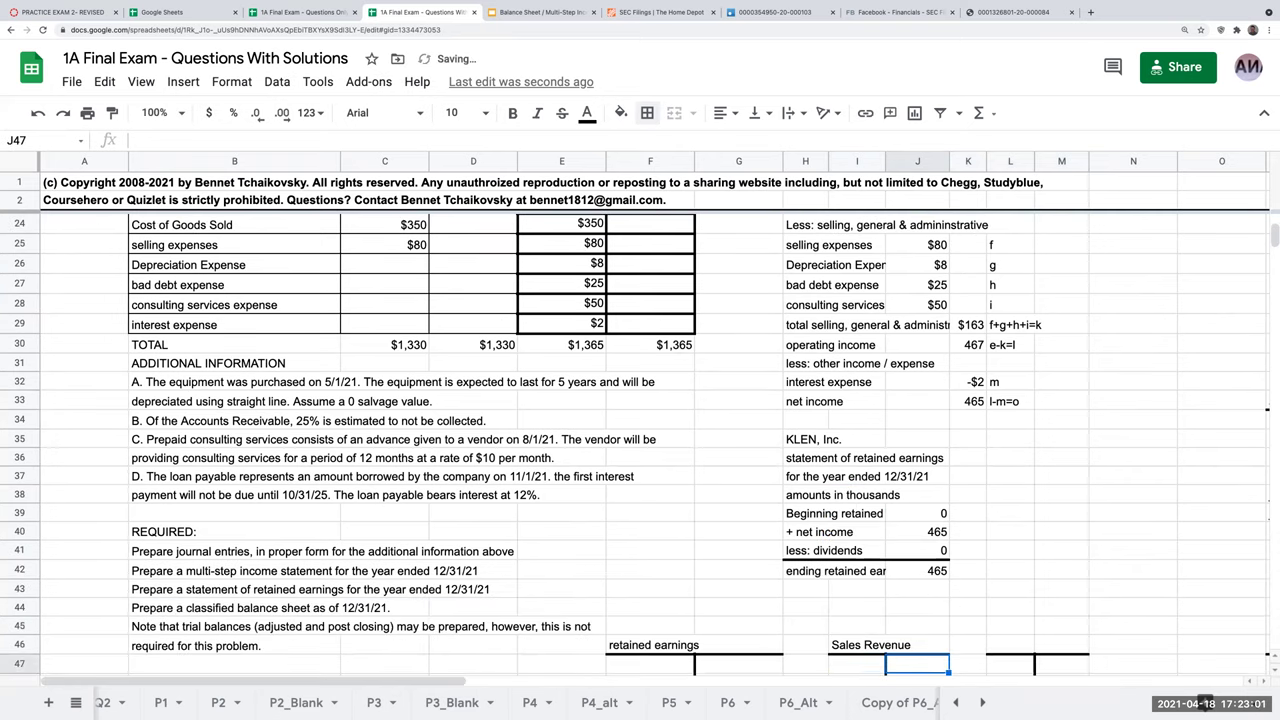
type("+")
scroll(591, 243, "up", 1)
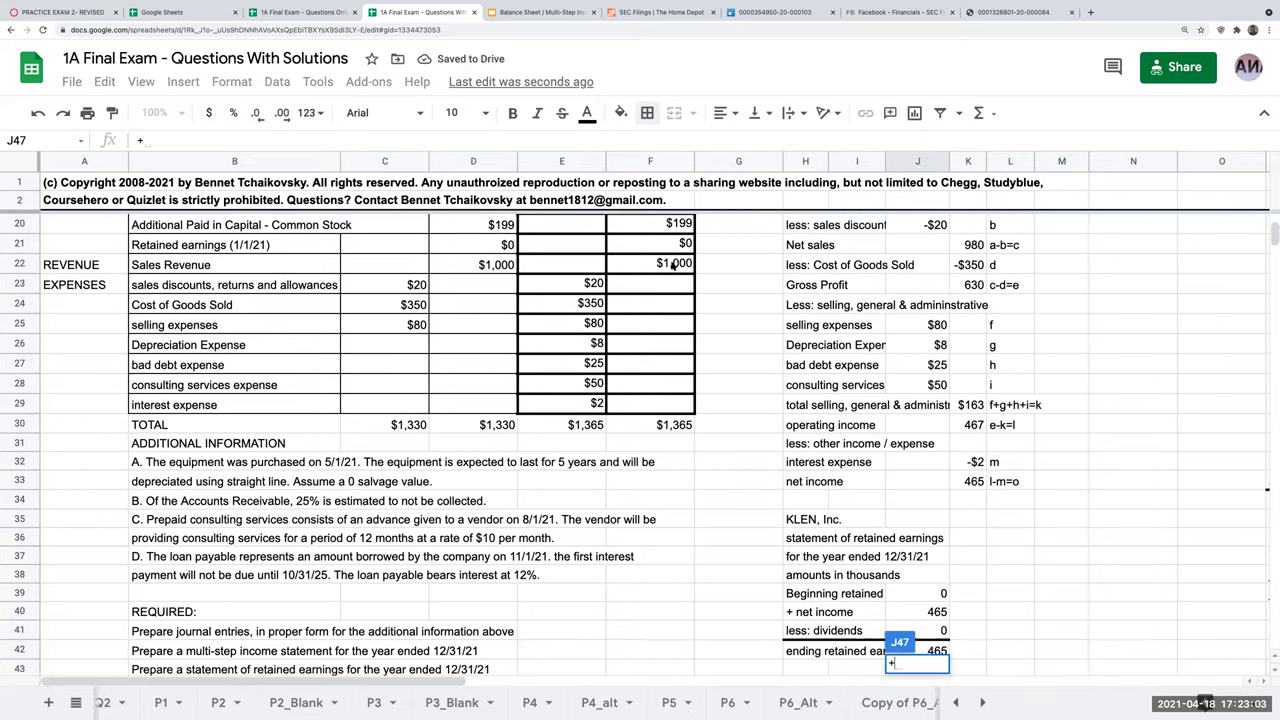
left_click(673, 264)
key("Return")
- Link the L46 T-account's title and $20 balance to sales discounts in the trial balance
left_click(1020, 632)
type("+")
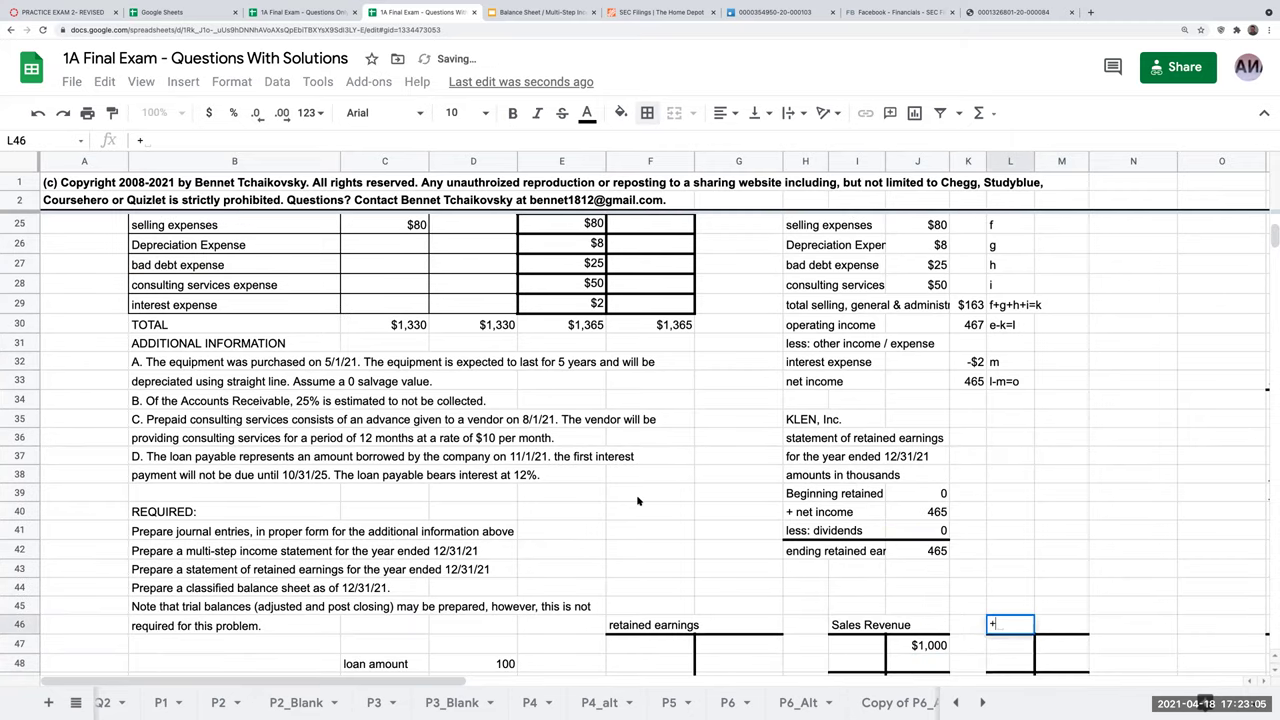
scroll(115, 290, "up", 1)
left_click(155, 266)
key("Return")
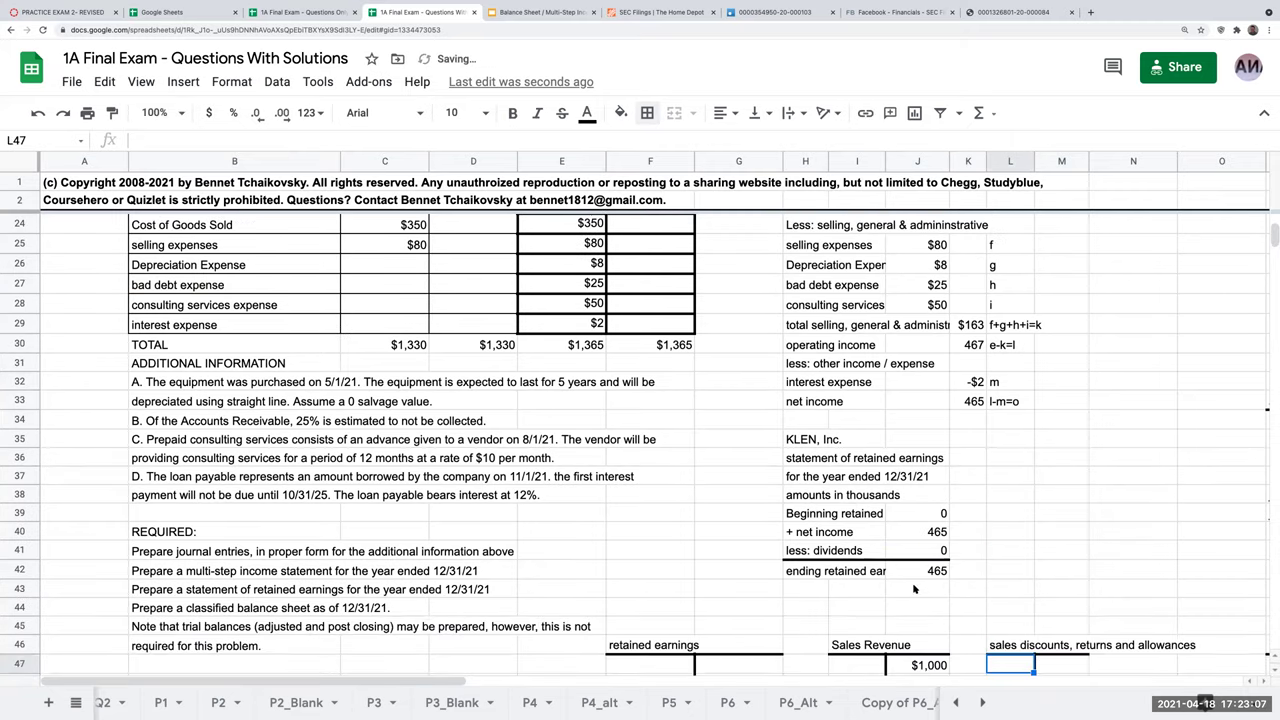
type("+")
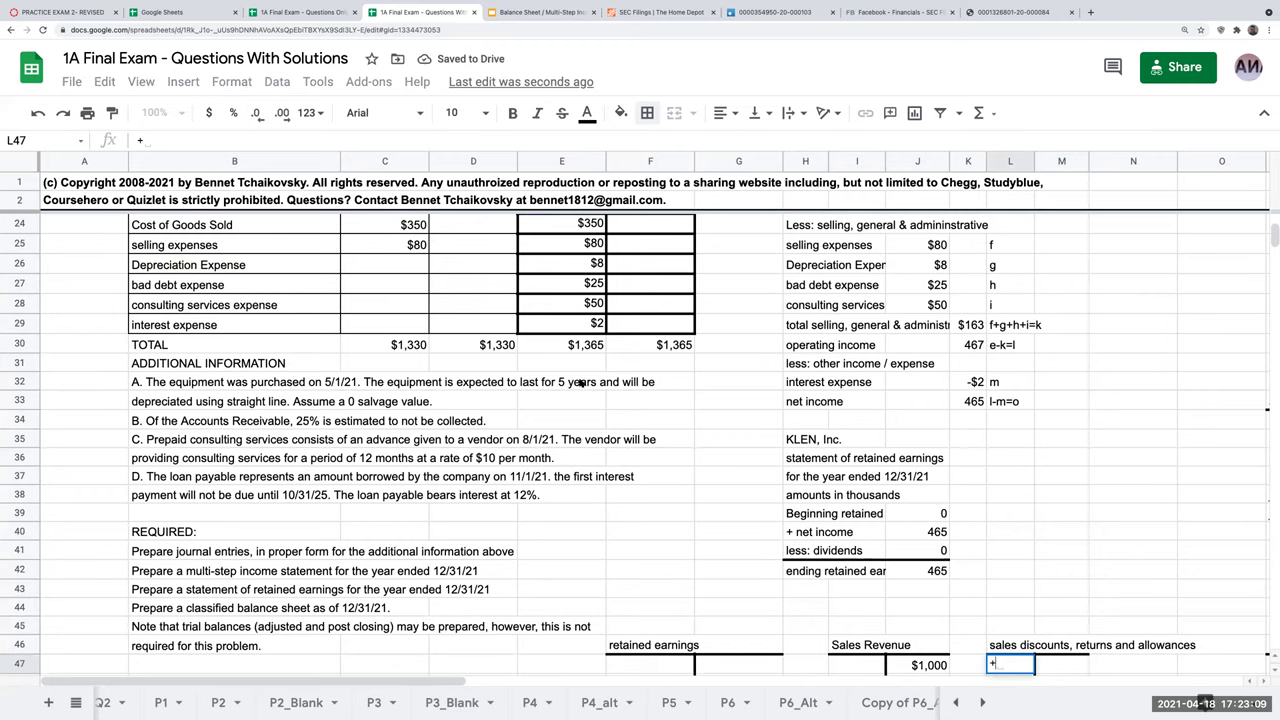
scroll(560, 380, "up", 1)
left_click(594, 265)
key("Return")
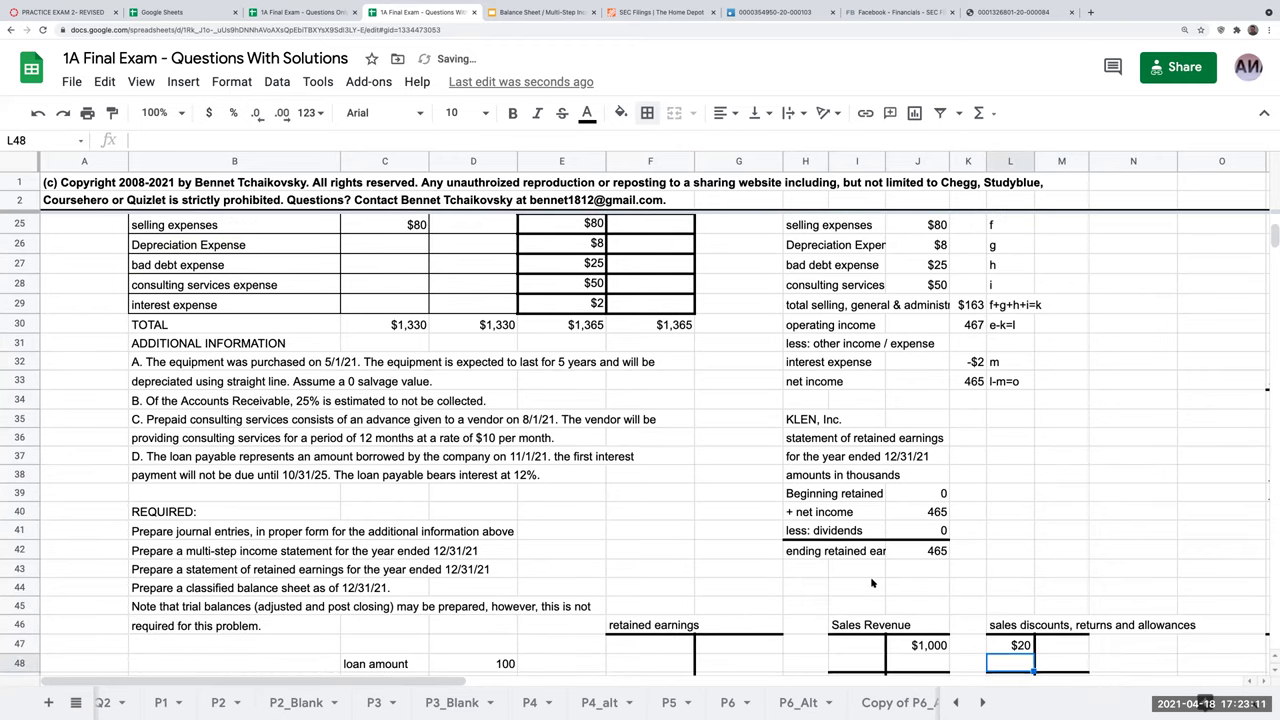
- Link the I51 T-account to the $350 Cost of Goods Sold amount
scroll(880, 620, "down", 1)
scroll(865, 621, "down", 1)
left_click(869, 600)
type("+")
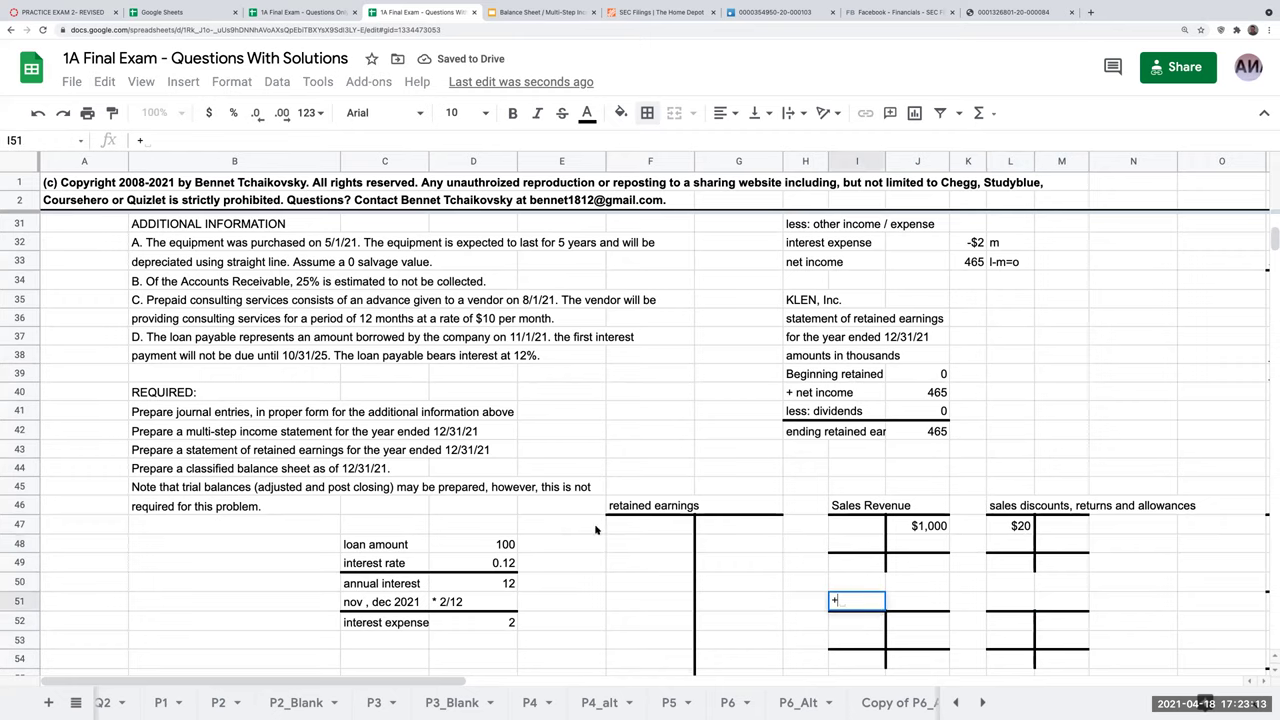
scroll(548, 522, "up", 3)
scroll(463, 500, "up", 1)
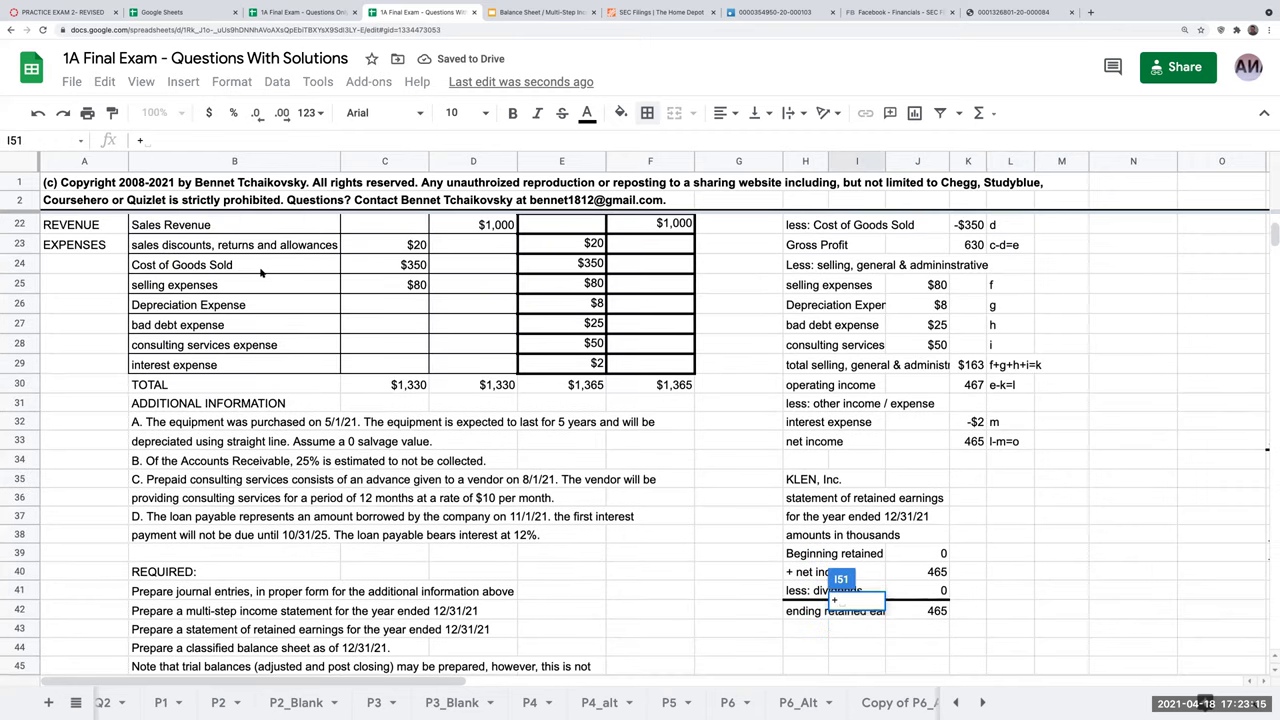
scroll(472, 410, "down", 2)
scroll(657, 410, "up", 3)
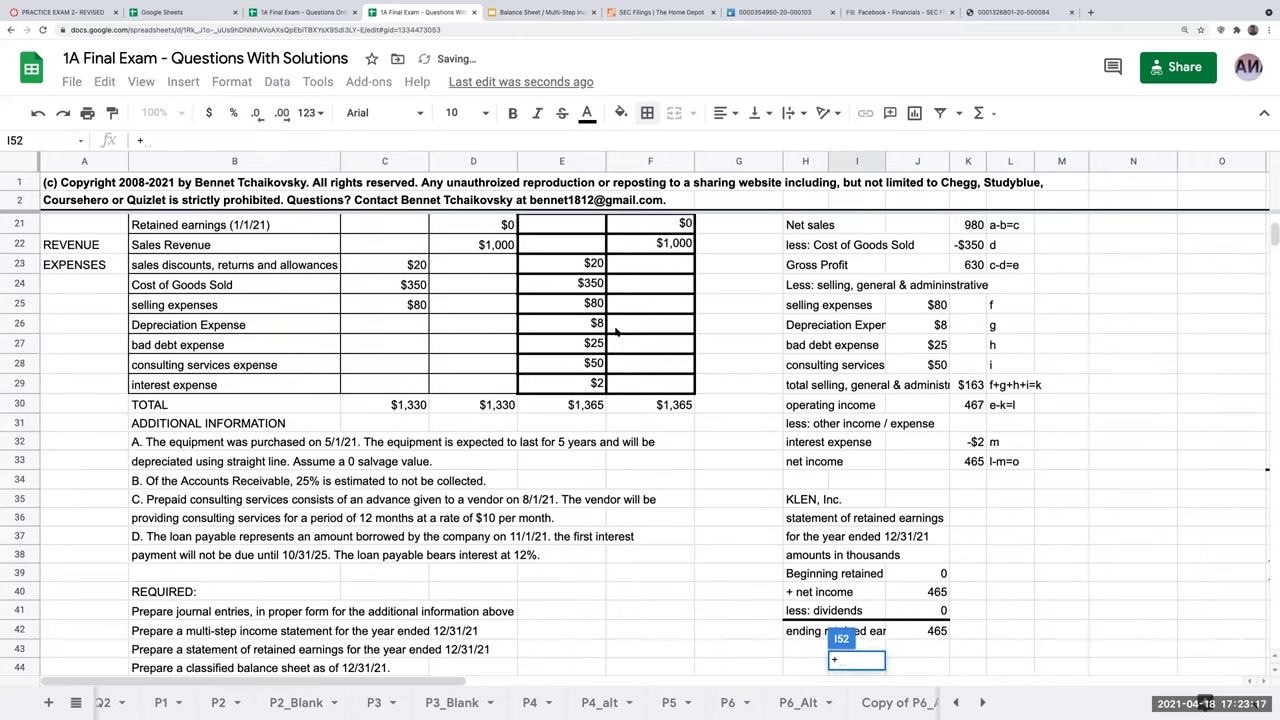
left_click(590, 282)
key("Return")
scroll(823, 488, "down", 1)
- Link the L51 T-account's title and $80 balance to selling expenses
left_click(1010, 583)
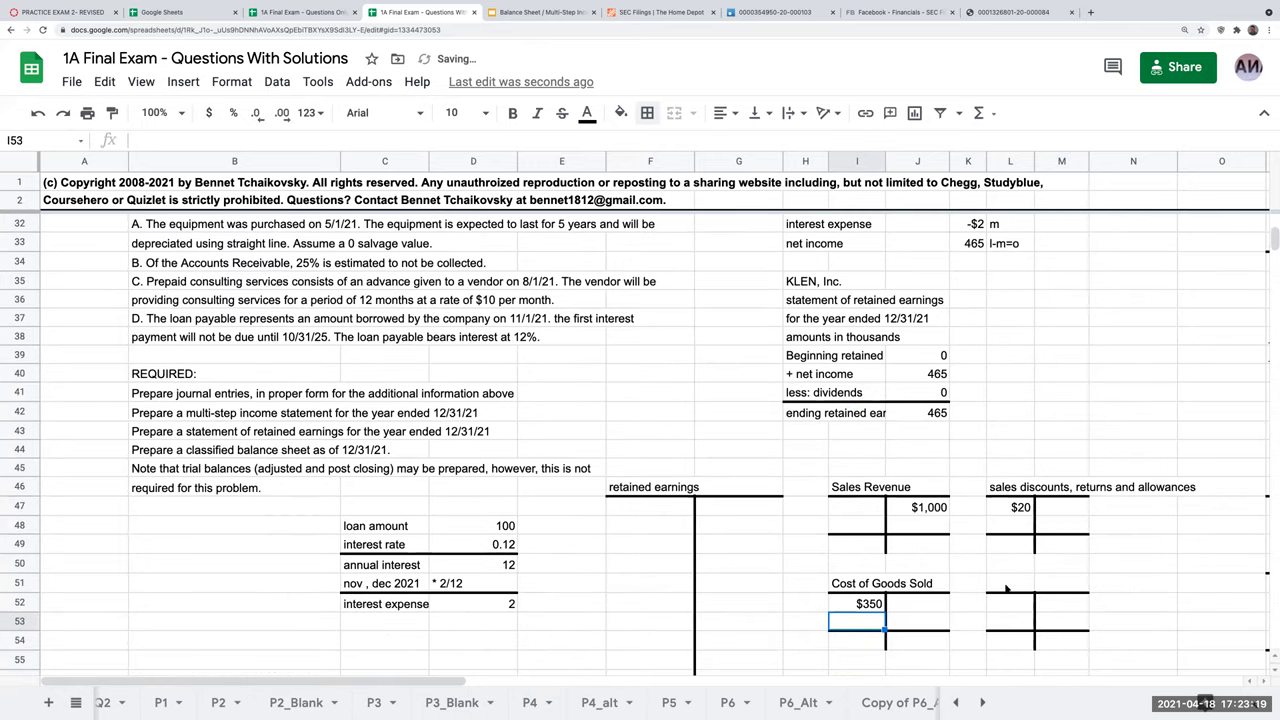
type("+")
scroll(313, 298, "up", 3)
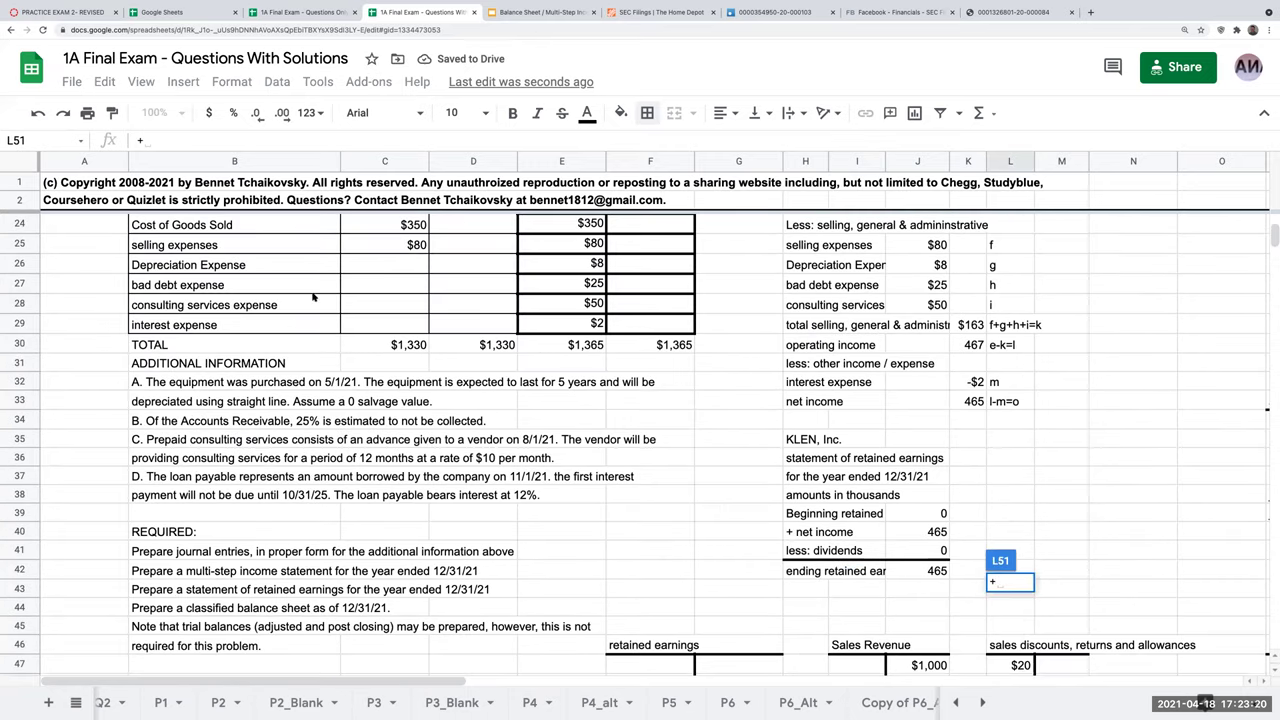
left_click(217, 250)
key("Return")
type("+")
scroll(800, 500, "up", 4)
left_click(584, 305)
key("Return")
- Link the I56 T-account's title and $8 balance to Depreciation Expense
scroll(918, 511, "down", 2)
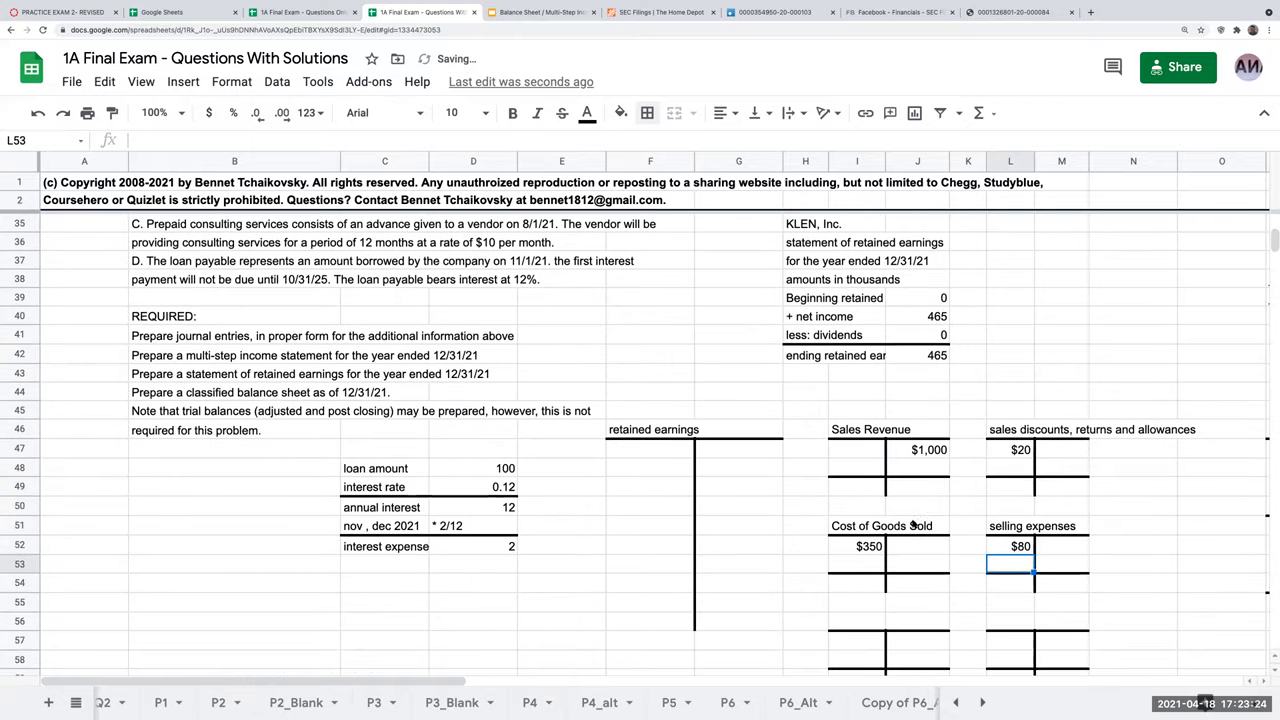
left_click(856, 620)
type("+")
scroll(669, 540, "up", 4)
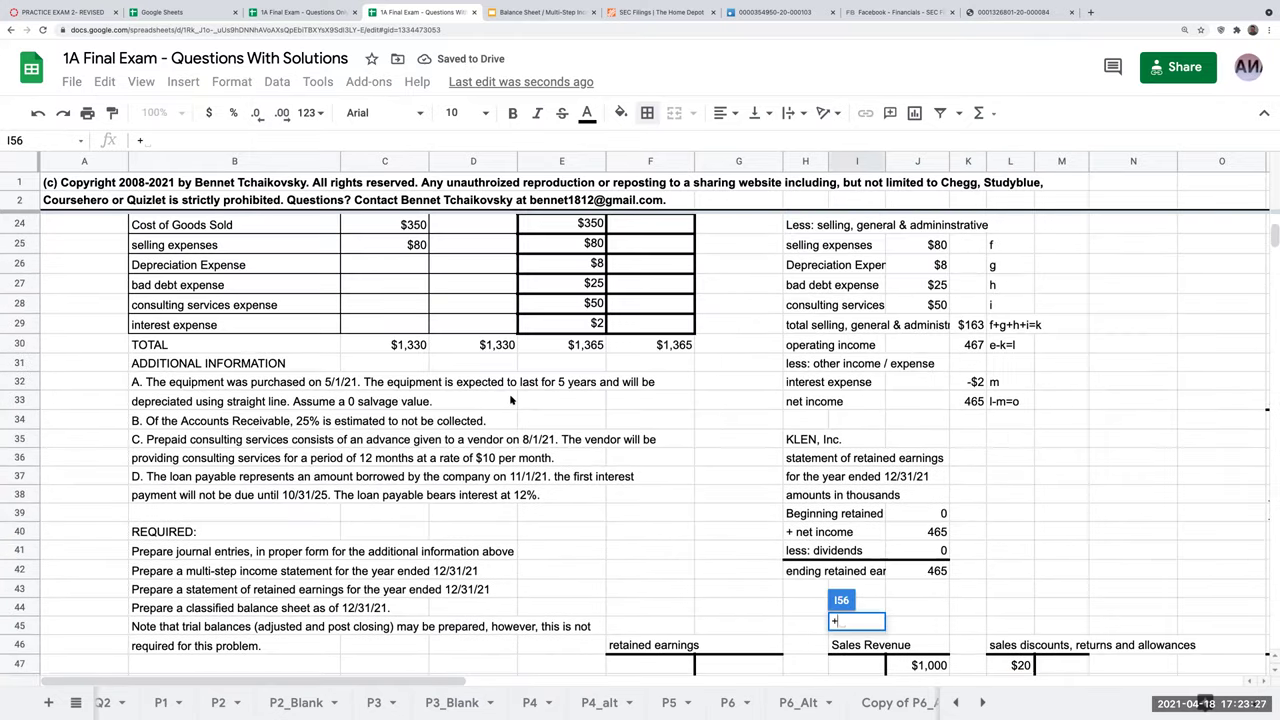
left_click(251, 266)
key("Return")
type("+")
scroll(598, 263, "up", 3)
left_click(596, 225)
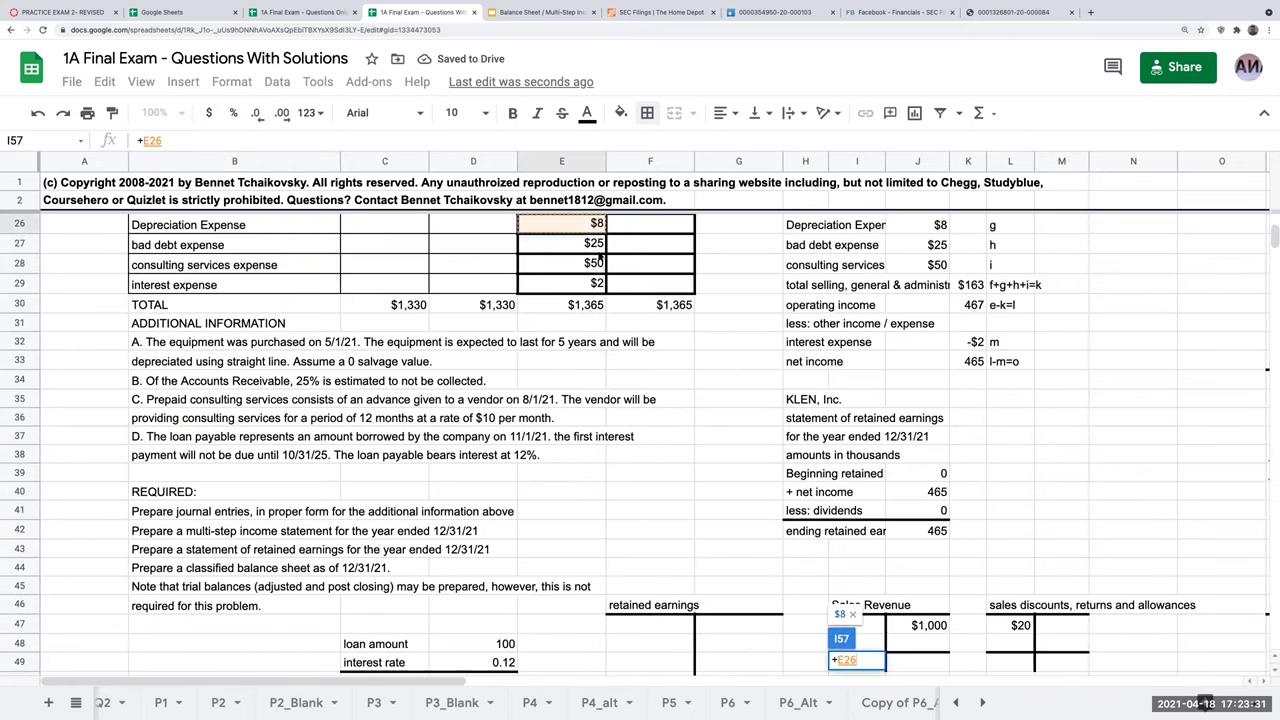
key("Return")
- Link the L56 T-account's title and $25 balance to bad debt expense
left_click(1020, 626)
type("+")
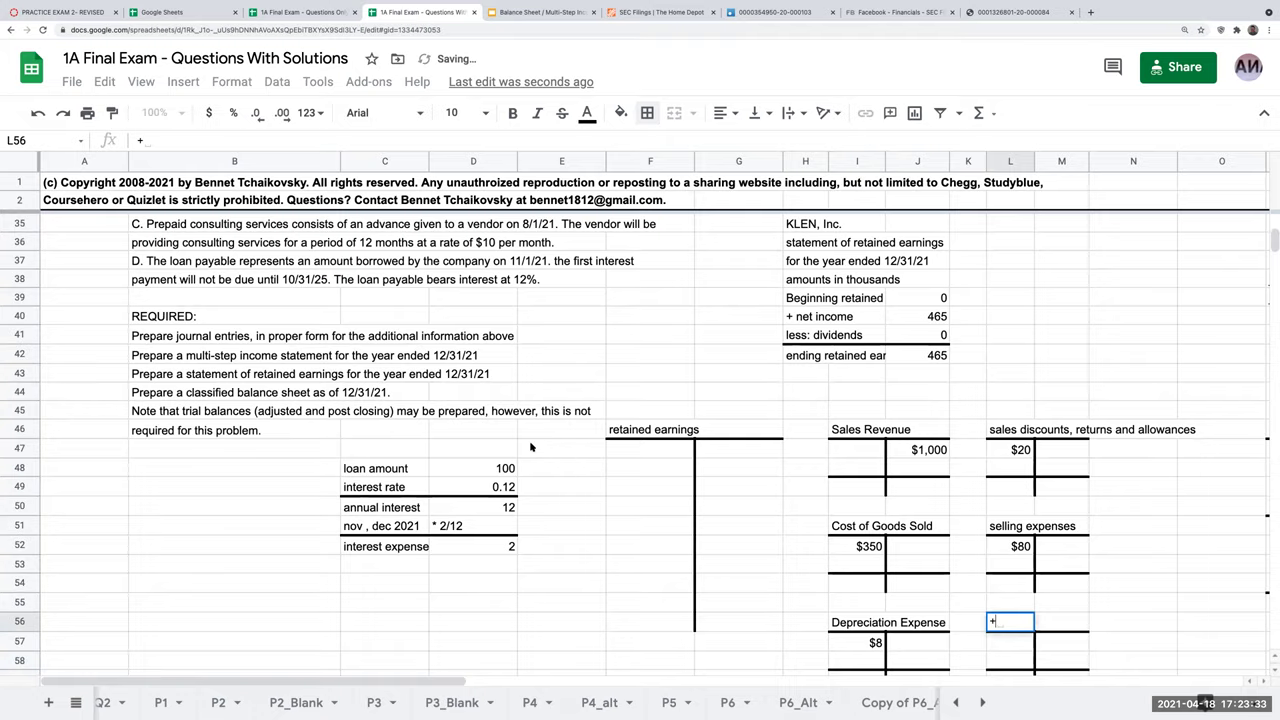
scroll(530, 447, "up", 4)
left_click(596, 224)
key("Return")
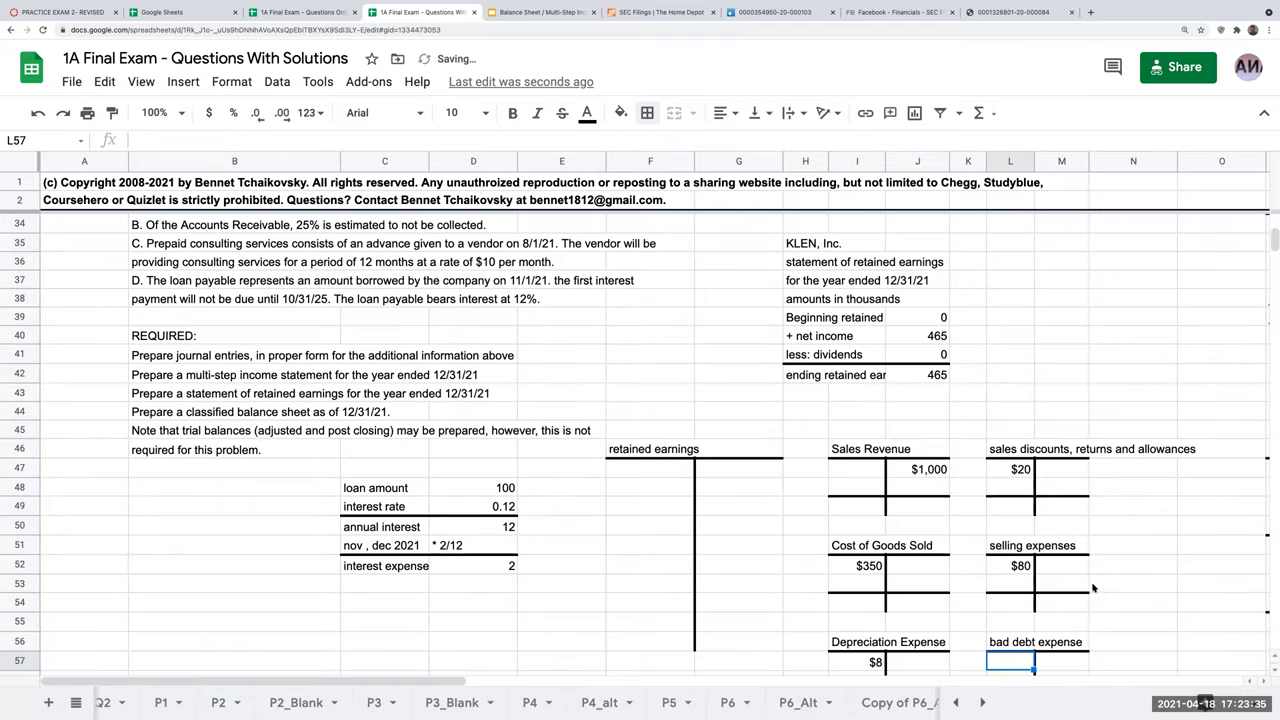
type("+")
scroll(662, 333, "up", 3)
left_click(588, 268)
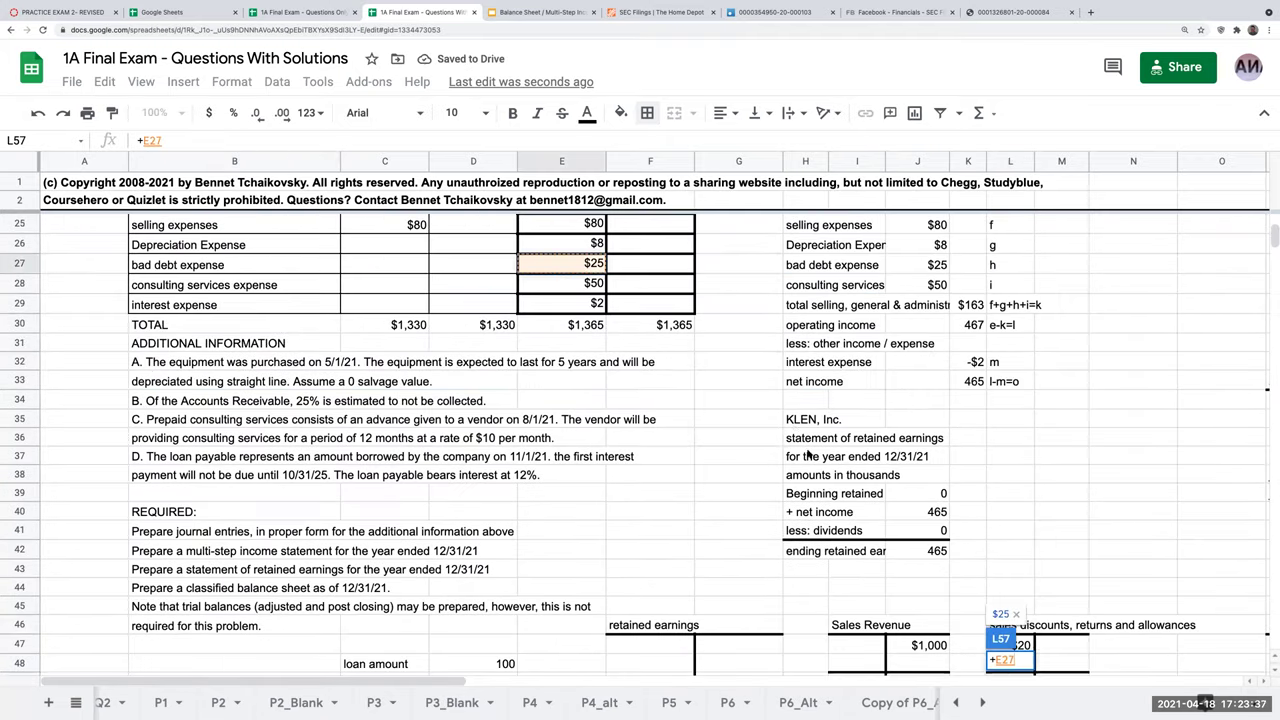
key("Return")
- Link the next T-account's title and $50 balance to consulting services expense
left_click(873, 491)
type("+")
scroll(873, 491, "up", 7)
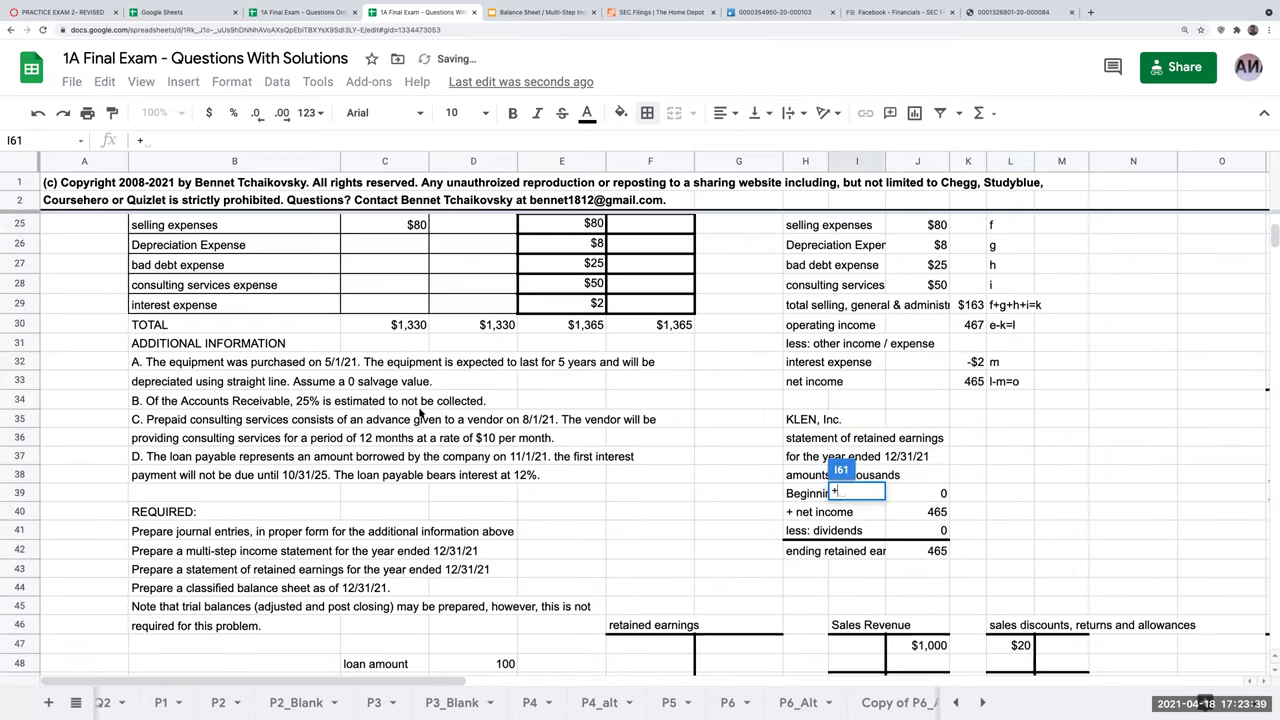
left_click(250, 285)
key("Return")
type("+")
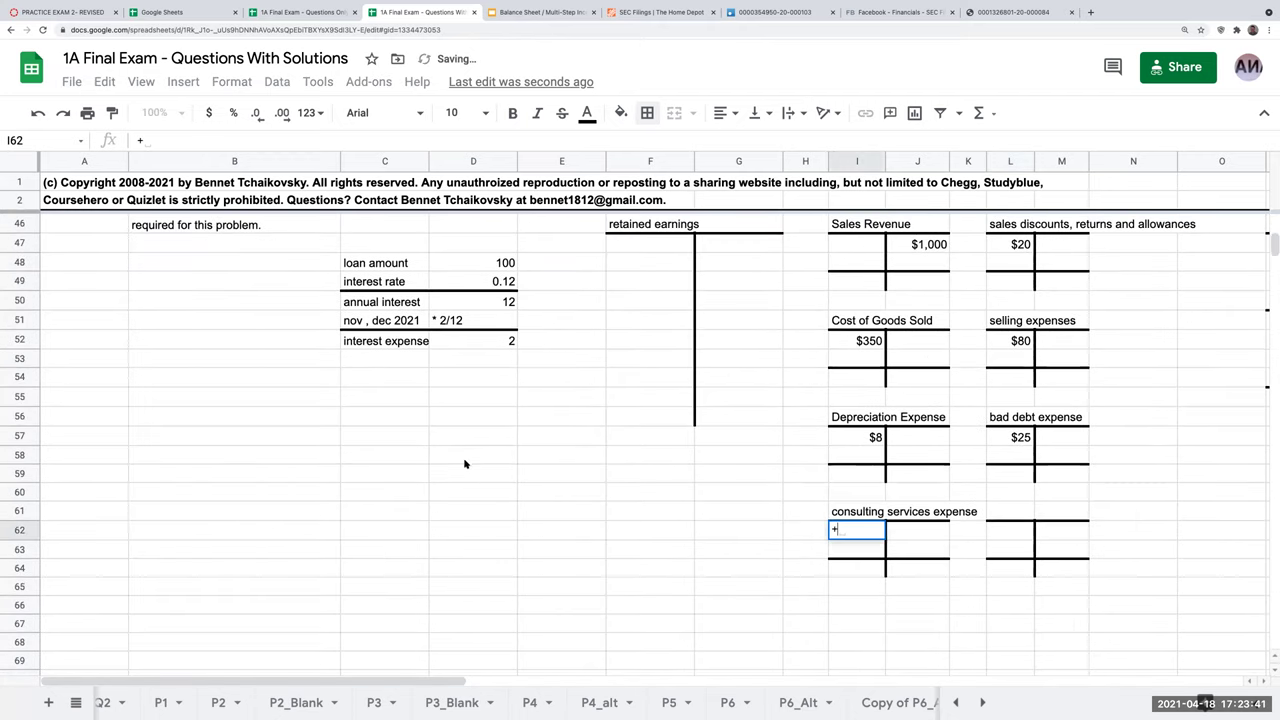
scroll(610, 360, "up", 5)
scroll(604, 365, "up", 3)
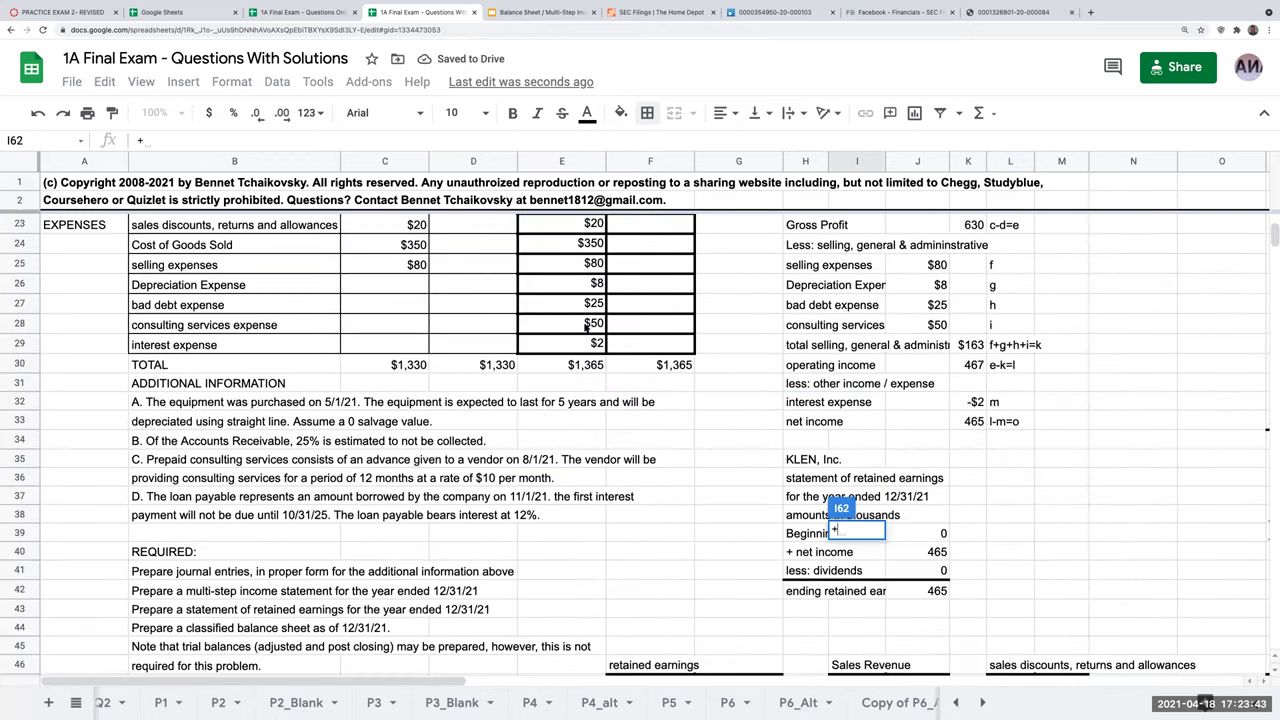
left_click(593, 320)
key("Return")
- Link the last T-account's title and $2 balance to interest expense
left_click(1030, 569)
type("+")
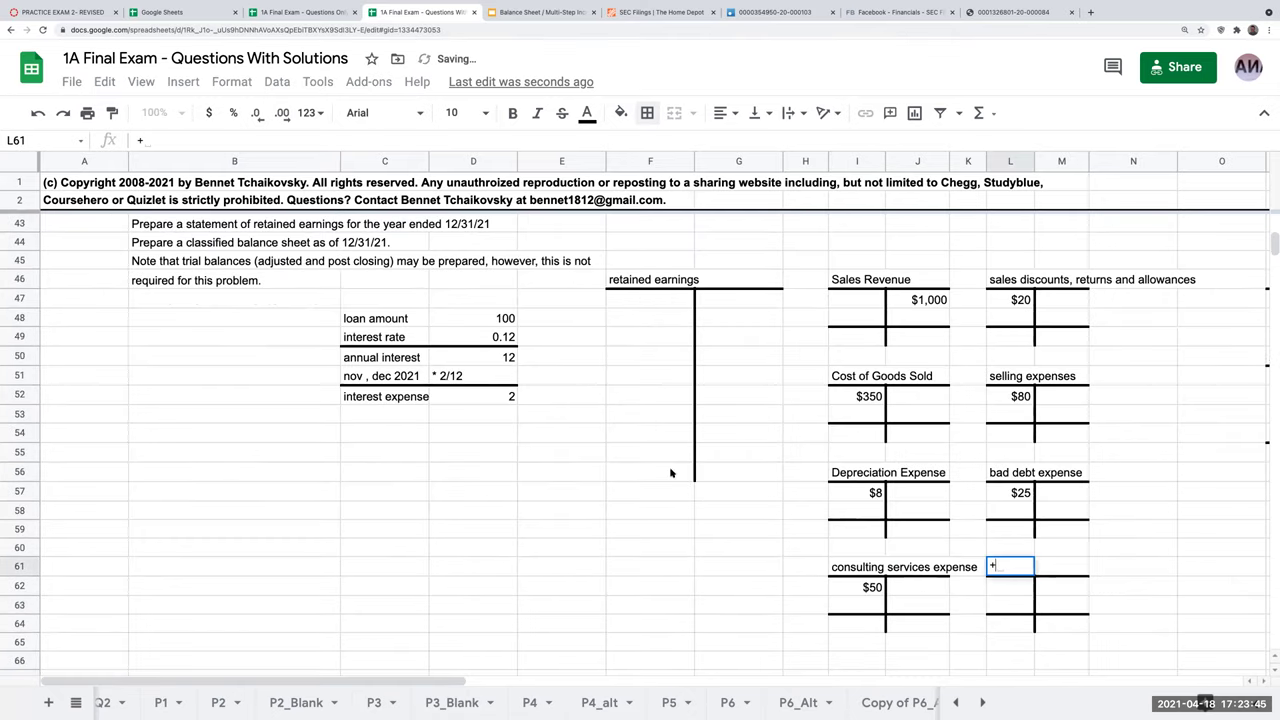
scroll(673, 474, "up", 5)
left_click(257, 231)
key("Return")
type("+")
scroll(592, 273, "up", 3)
left_click(591, 224)
key("Return")
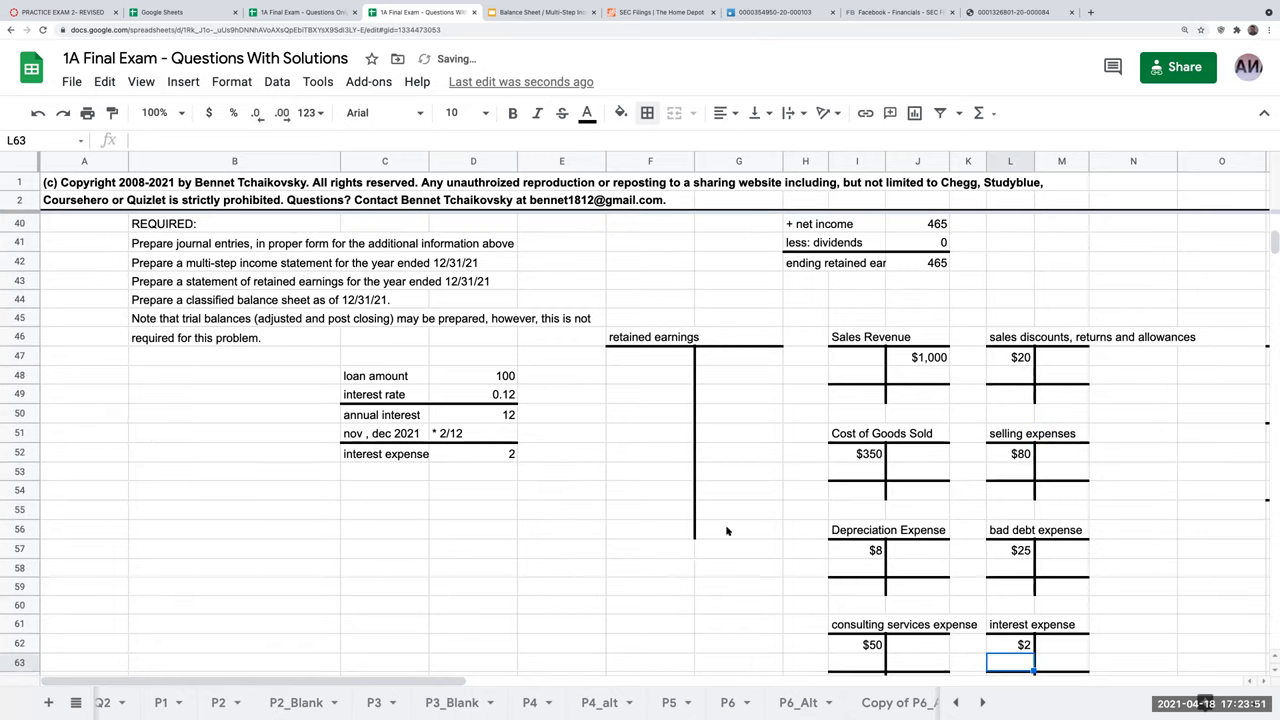
scroll(727, 531, "up", 5)
scroll(727, 531, "down", 4)
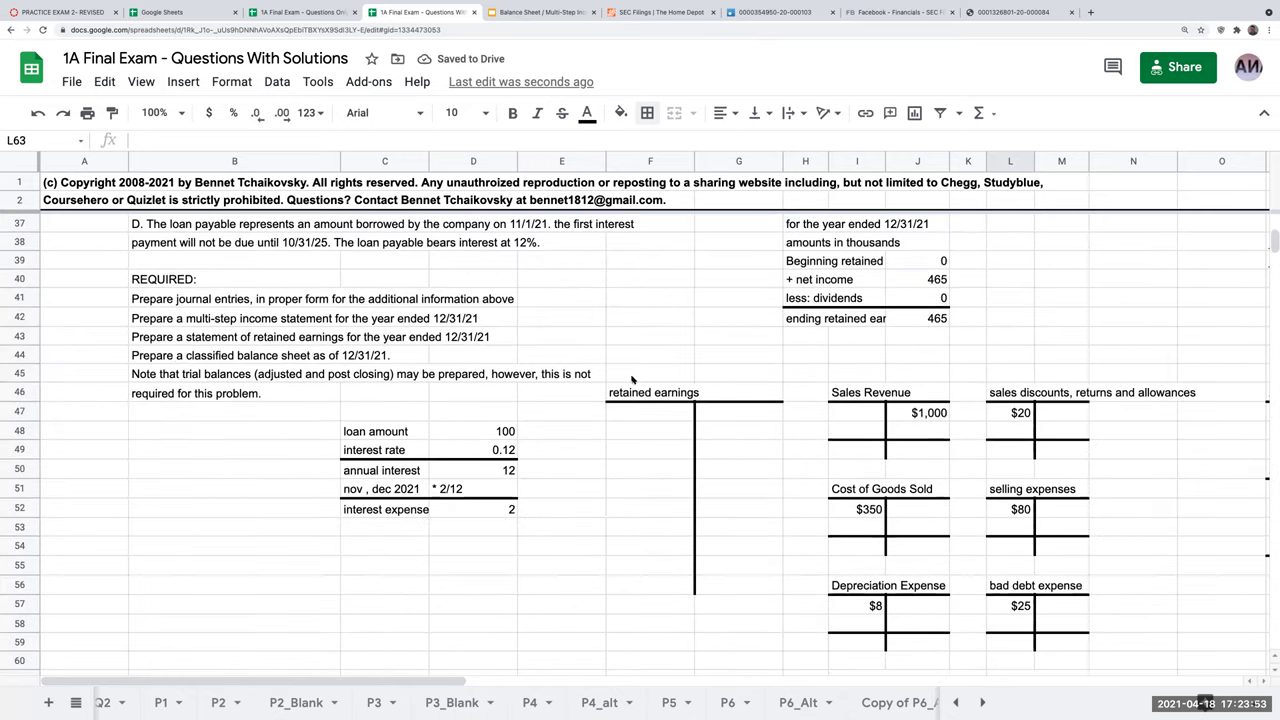
- Enter a 0 beginning credit balance in the retained earnings T-account at G47
left_click_drag(632, 378, 1070, 651)
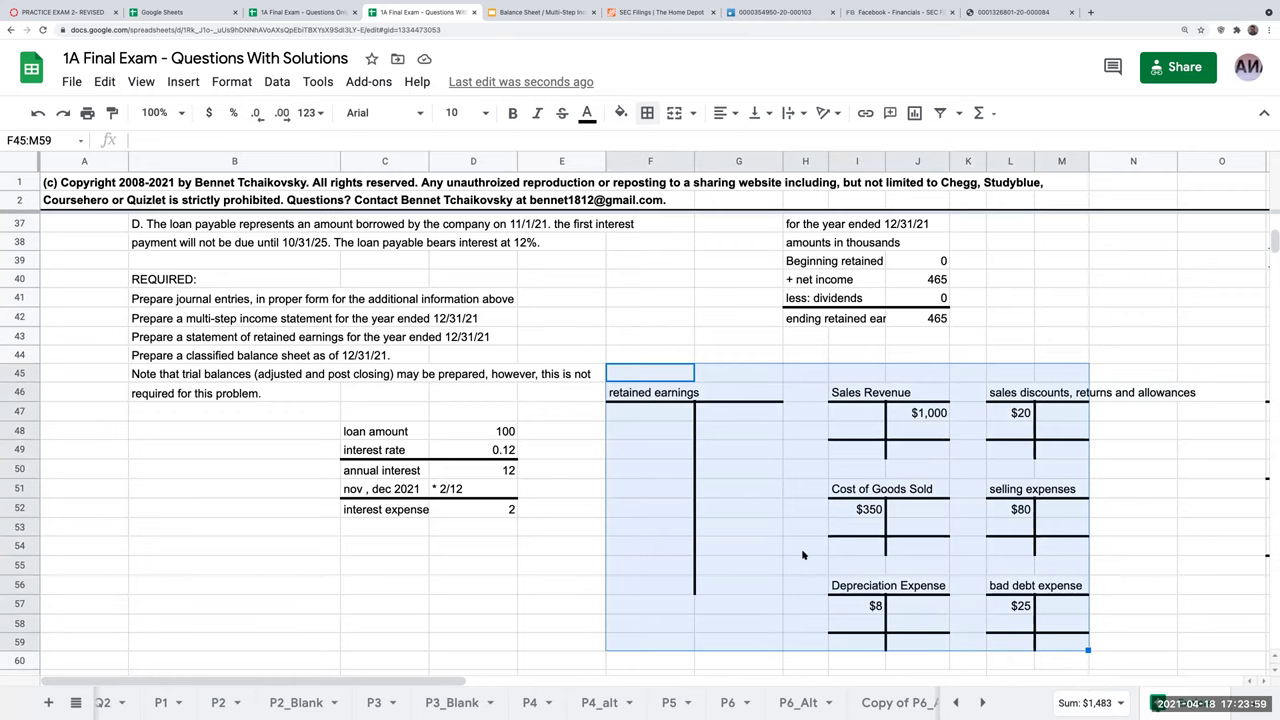
scroll(802, 554, "down", 2)
left_click(720, 320)
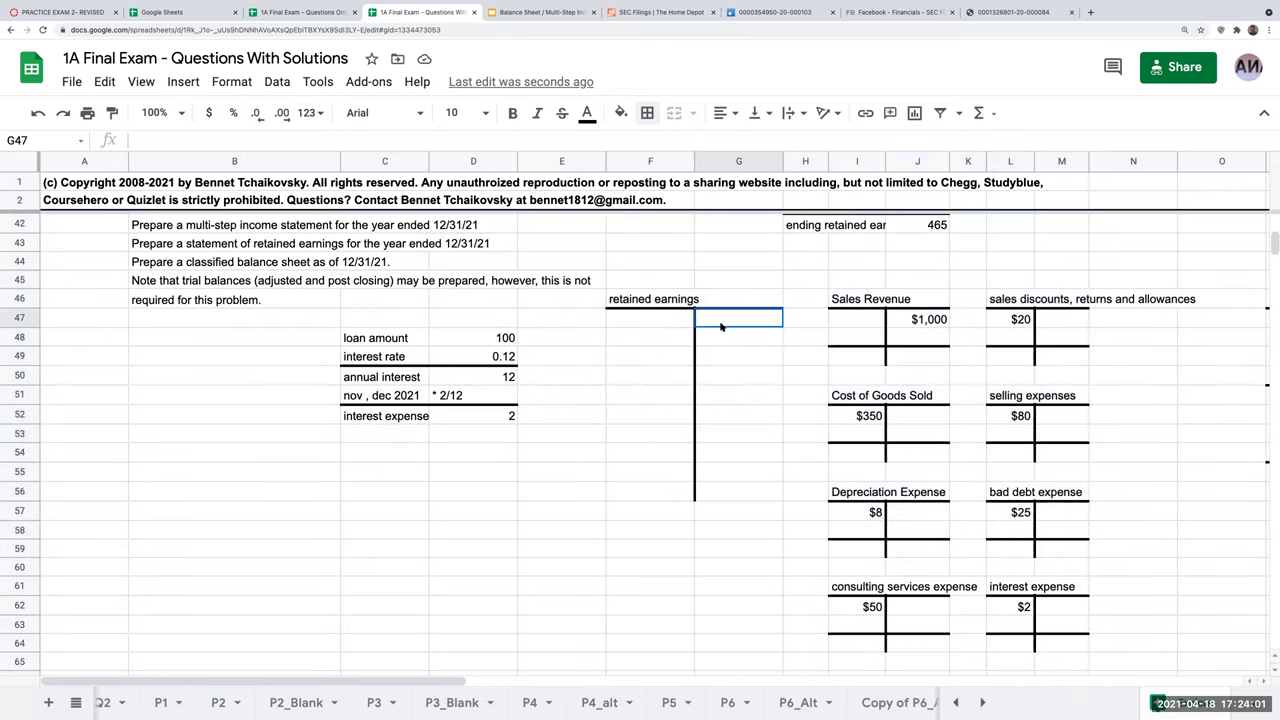
type("0")
key("Return")
scroll(831, 441, "up", 3)
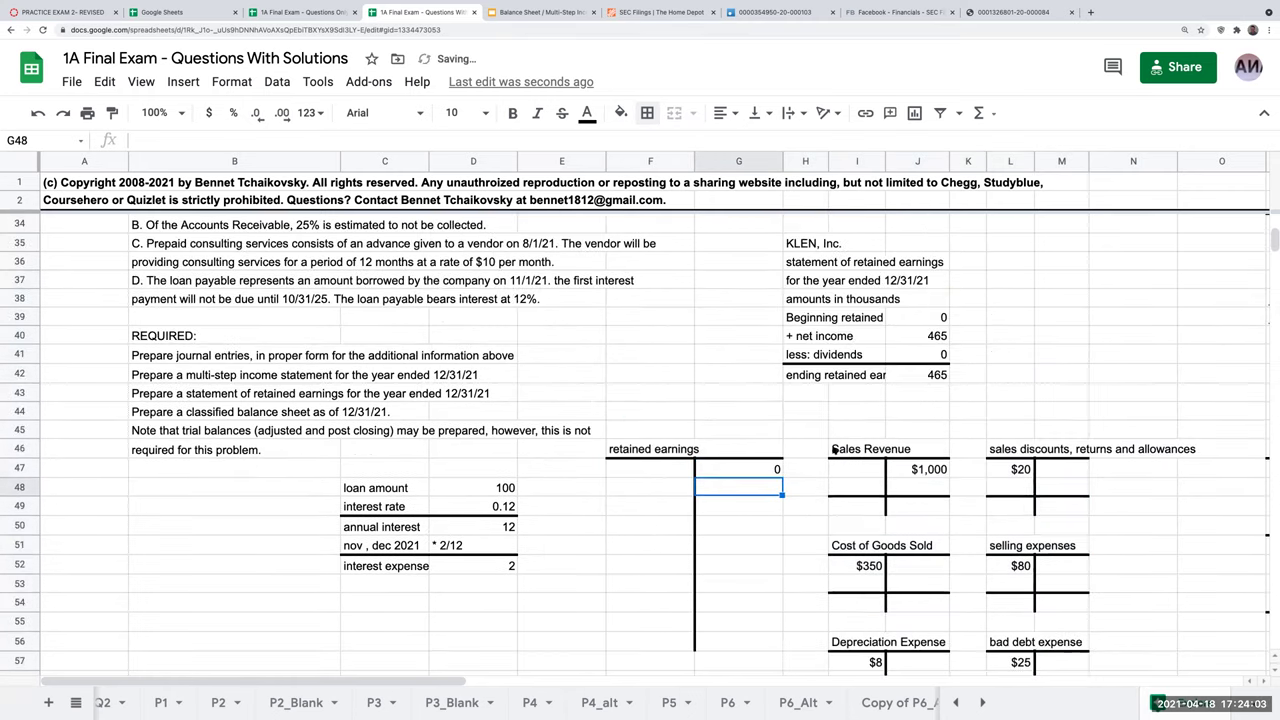
left_click(917, 374)
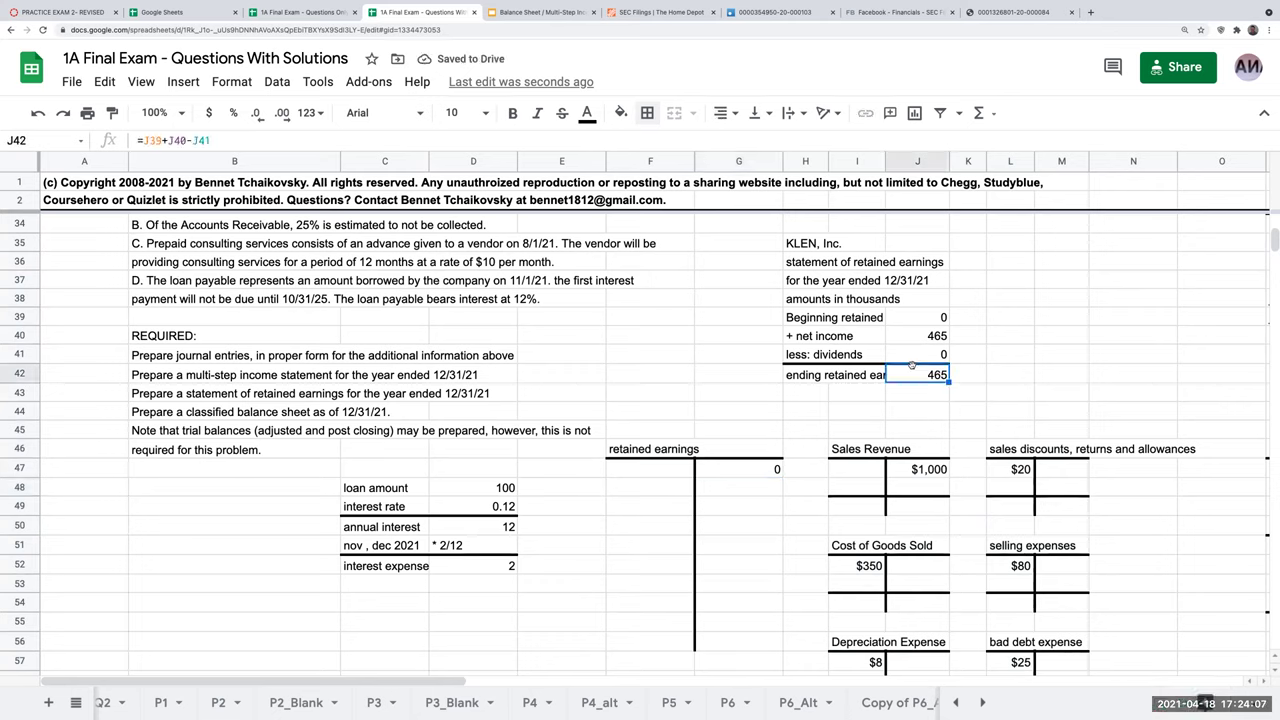
- Set the empty Sales Revenue debit cells I47:I49 to blue text
left_click_drag(862, 476, 860, 512)
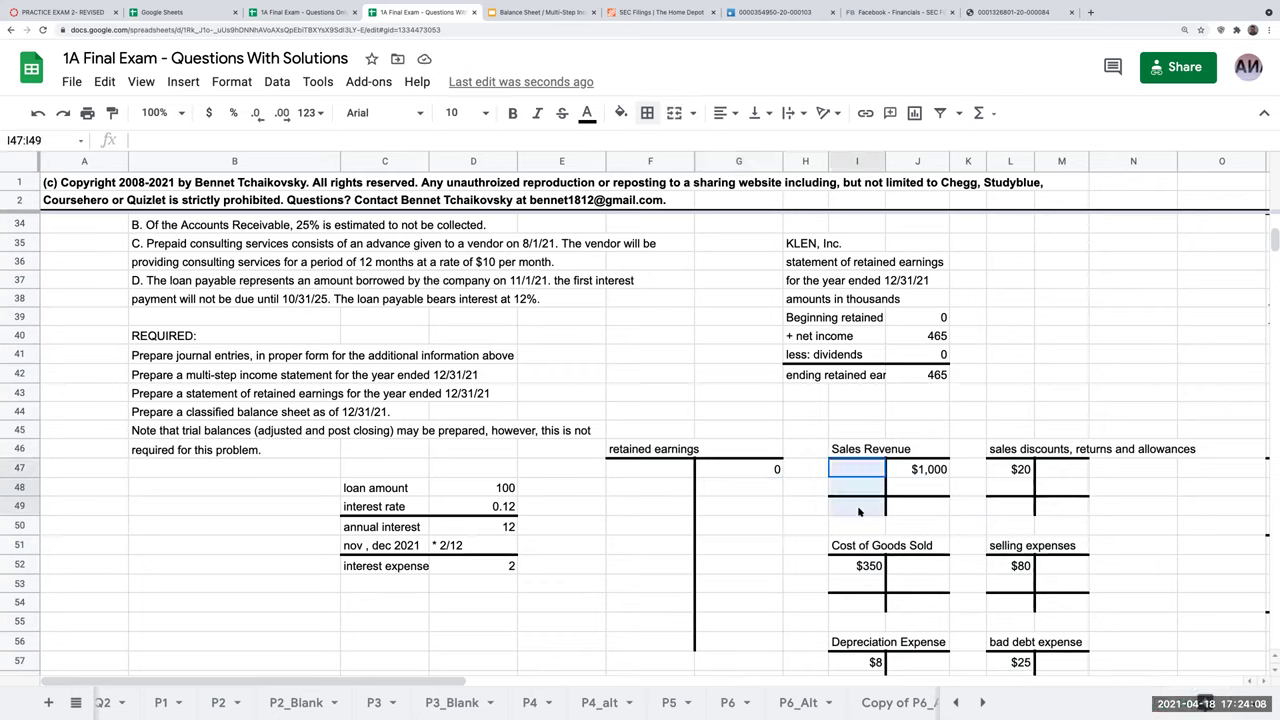
left_click(595, 115)
left_click(725, 191)
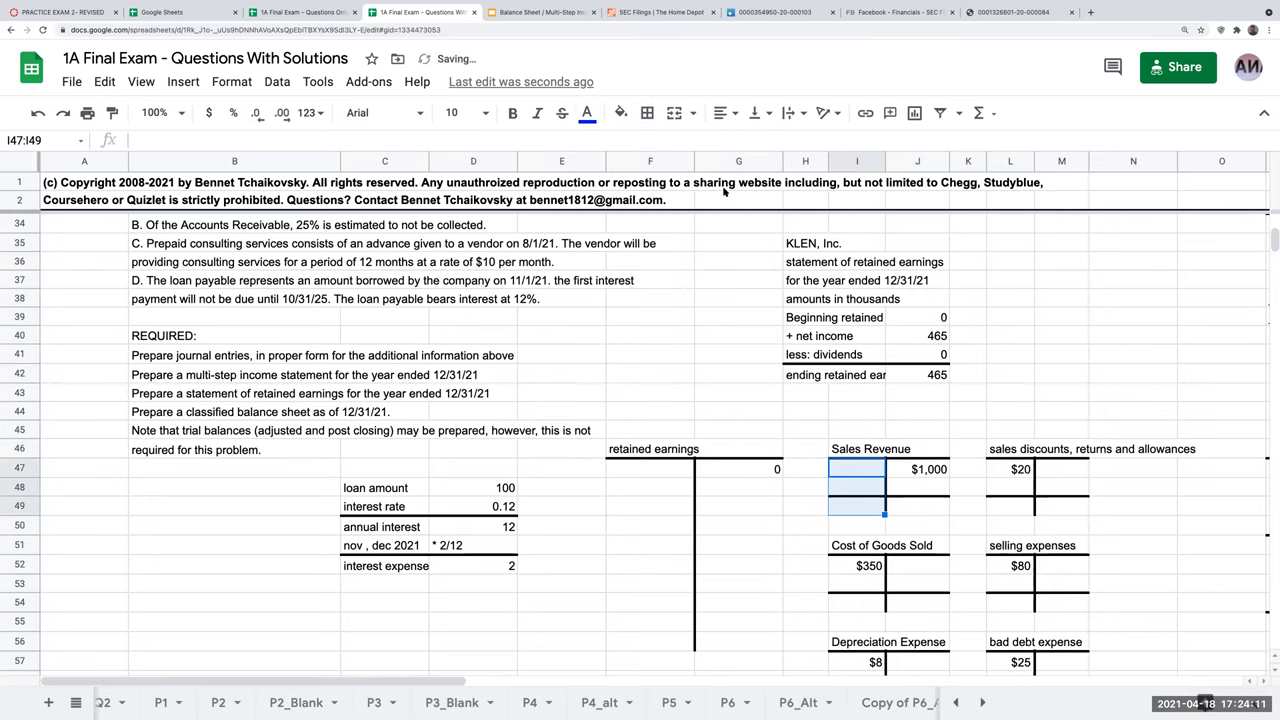
left_click_drag(731, 470, 723, 643)
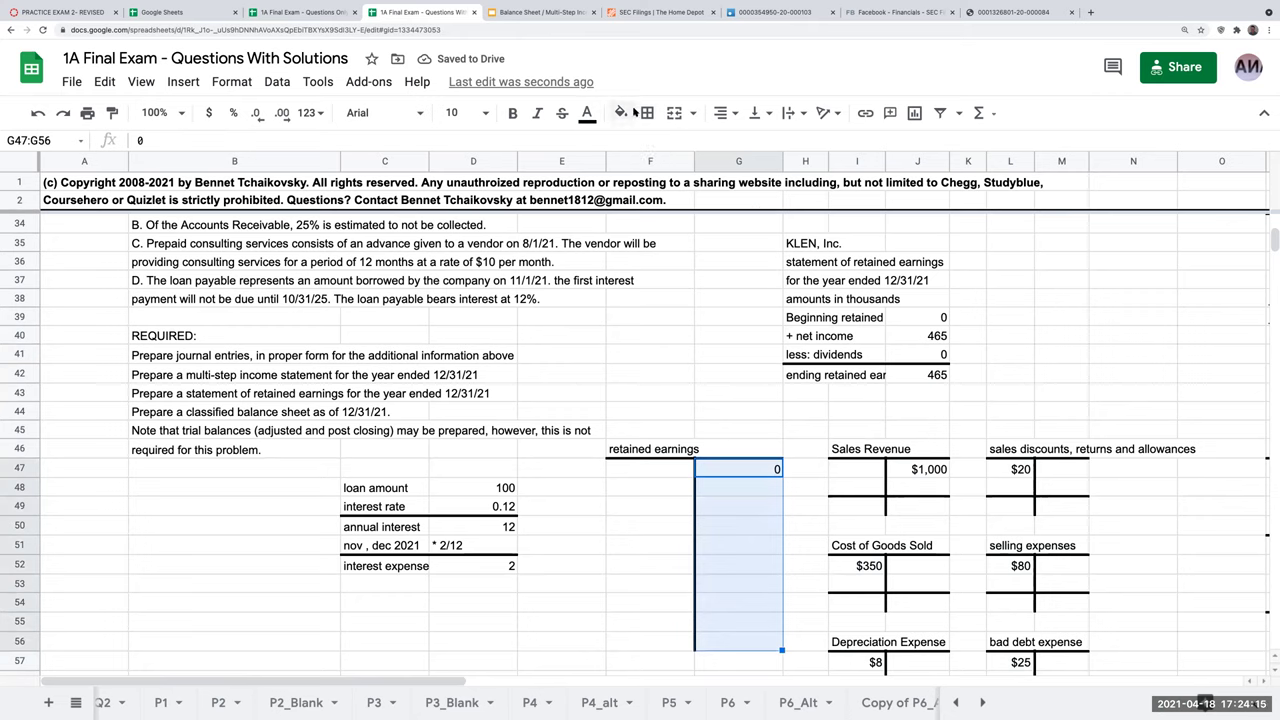
- Make the retained earnings 0 blue and its debit column F47:F56 red text
left_click(588, 113)
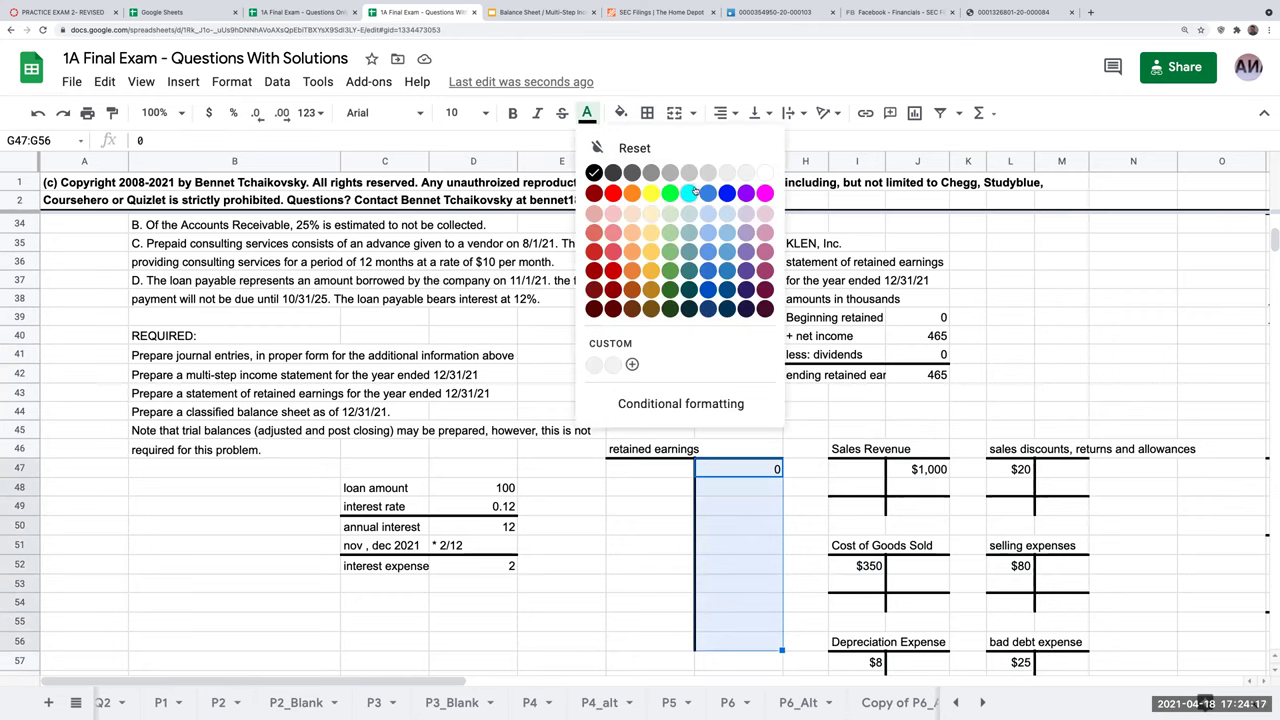
left_click(727, 196)
left_click_drag(658, 478, 640, 648)
left_click(621, 113)
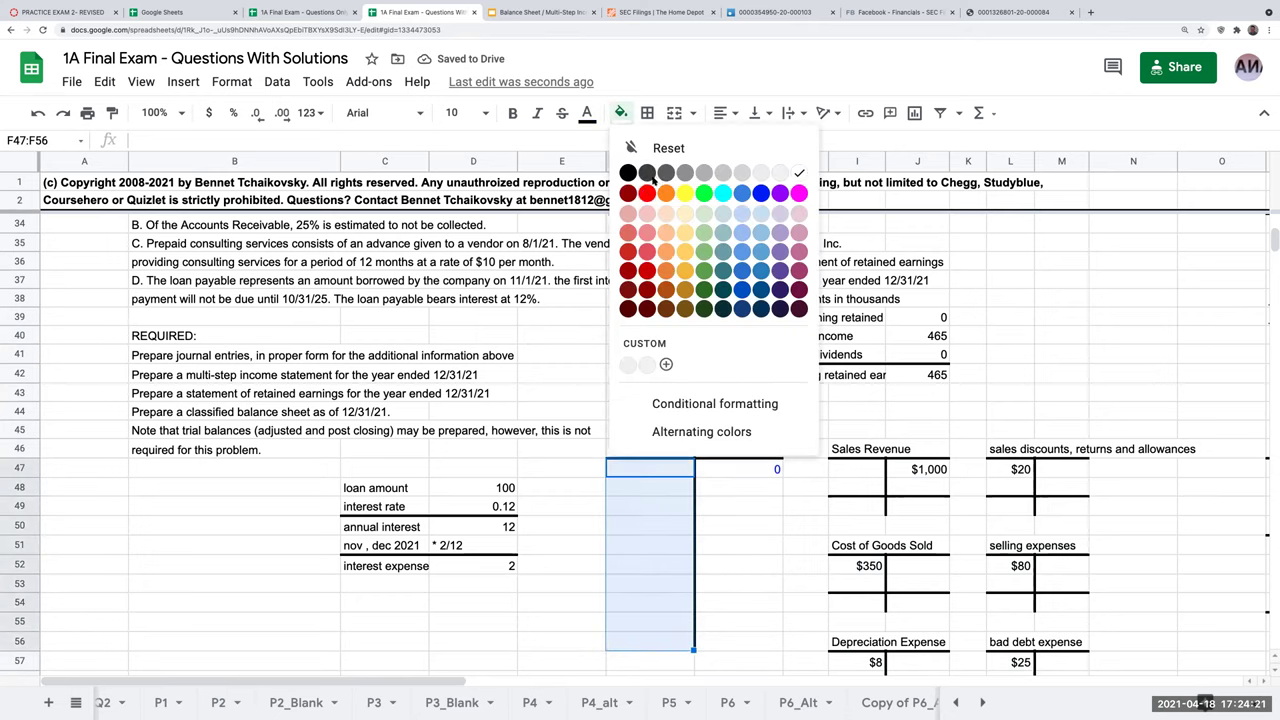
left_click(647, 200)
left_click(621, 113)
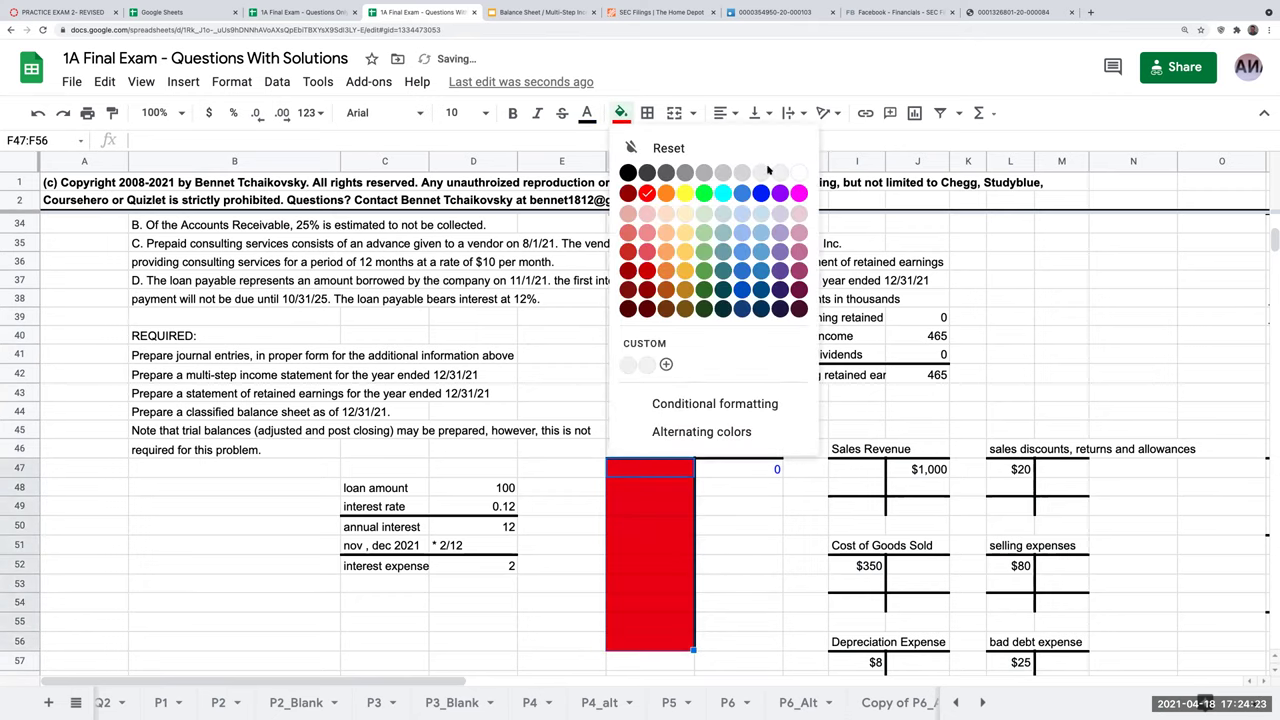
left_click(796, 170)
left_click(588, 113)
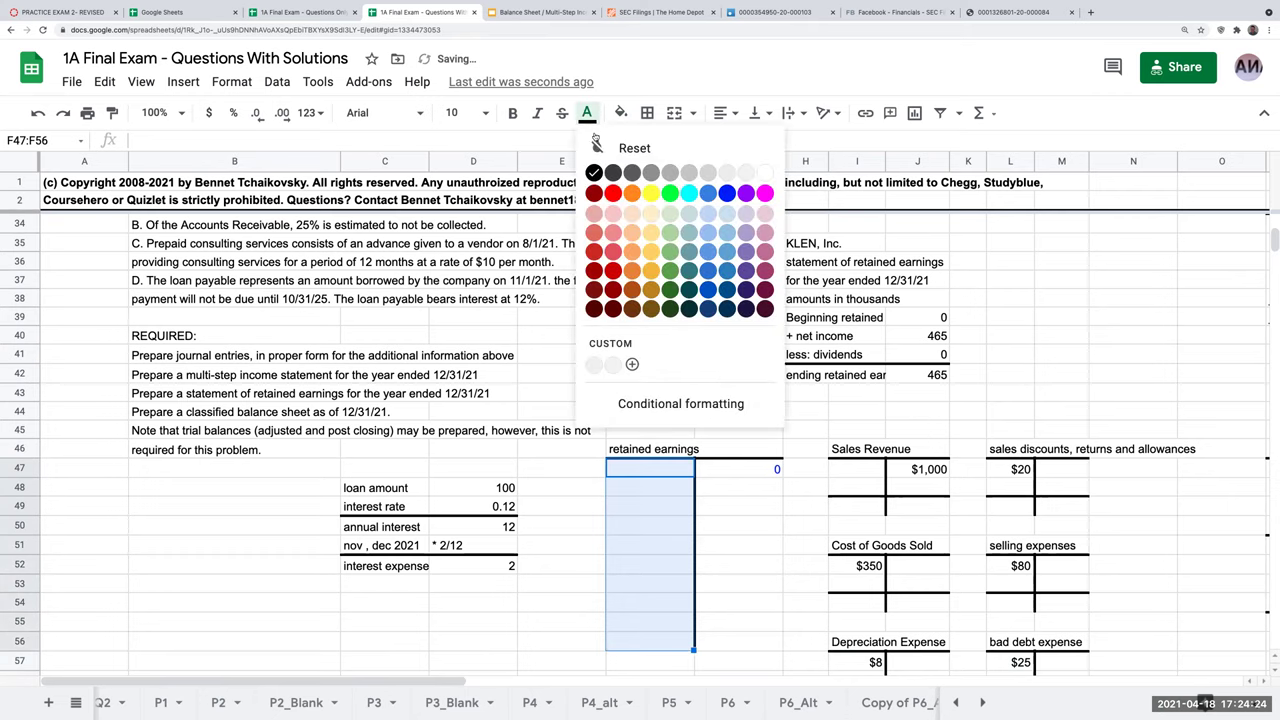
left_click(614, 199)
- Turn the discounts credit cells M47:M49 red and copy them
left_click(1060, 472)
left_click_drag(1060, 474, 1072, 506)
left_click(588, 113)
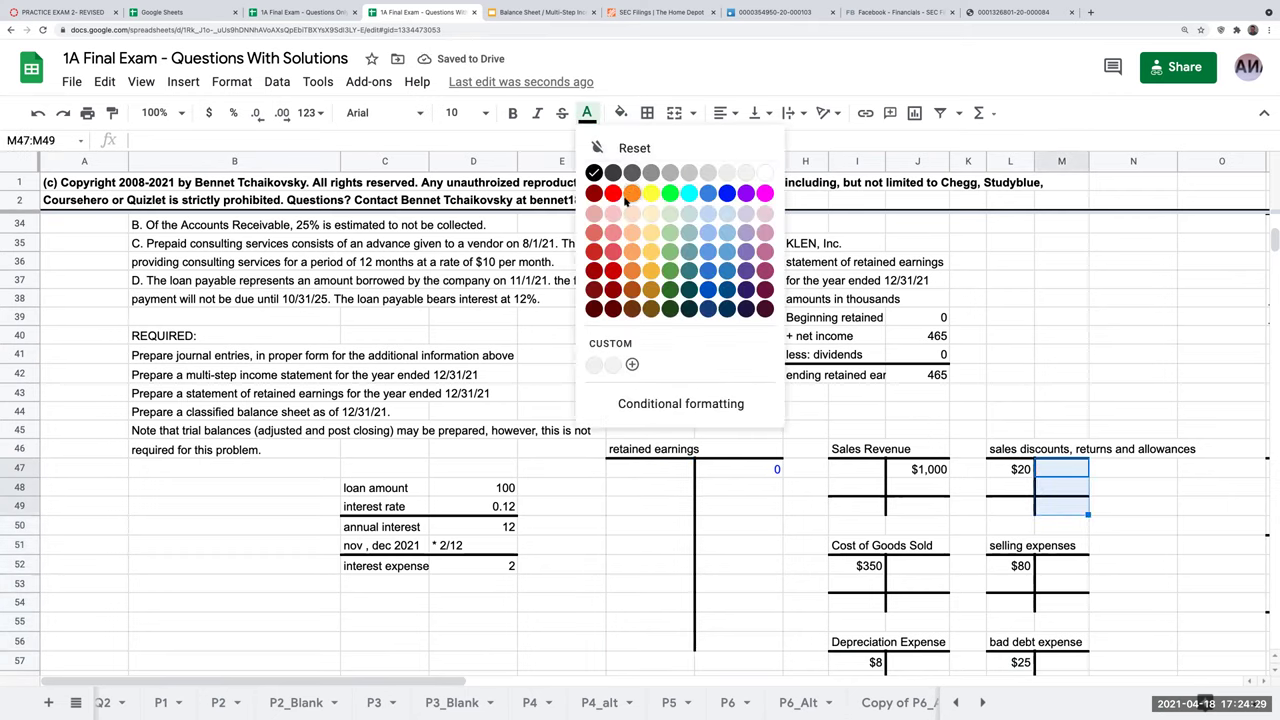
left_click(614, 199)
key("ctrl+c")
- Paste the red-text cells into the credit sides of all six expense T-accounts
left_click(928, 566)
key("ctrl+v")
left_click(1062, 566)
key("ctrl+v")
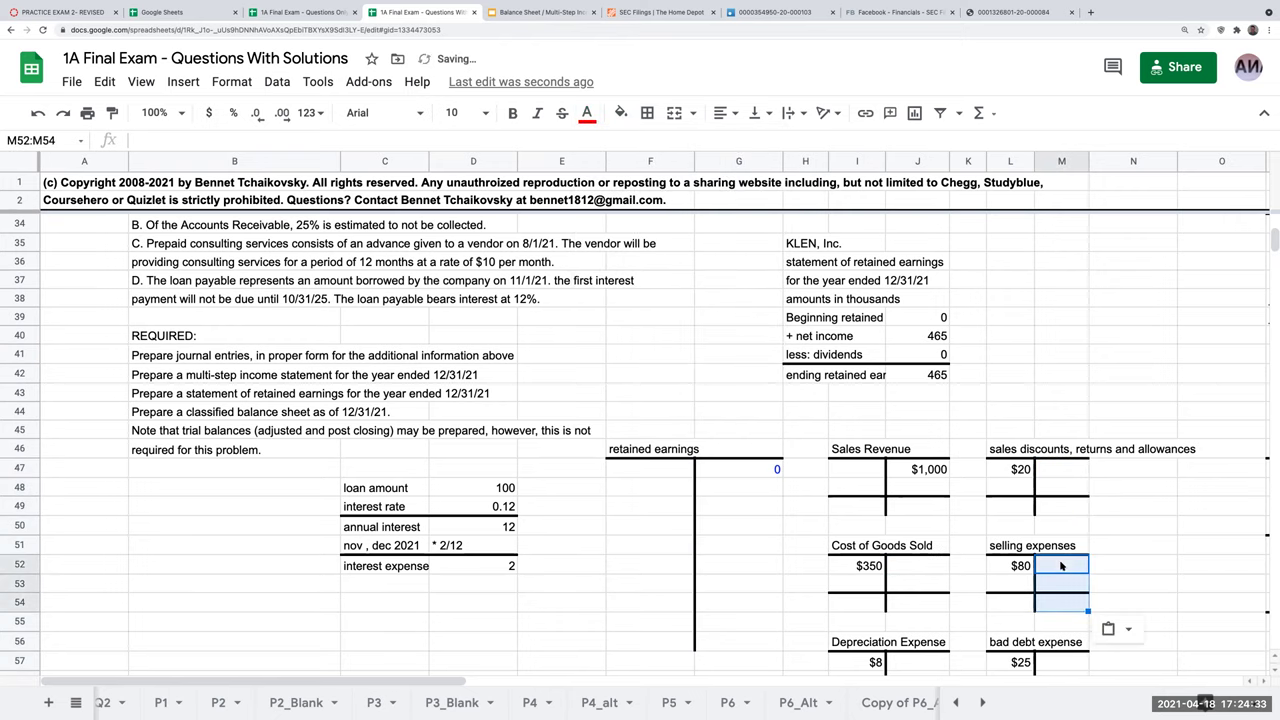
scroll(1044, 501, "down", 3)
left_click(912, 494)
key("ctrl+v")
left_click(1065, 495)
key("ctrl+v")
left_click(917, 589)
key("ctrl+v")
left_click(1057, 593)
key("ctrl+v")
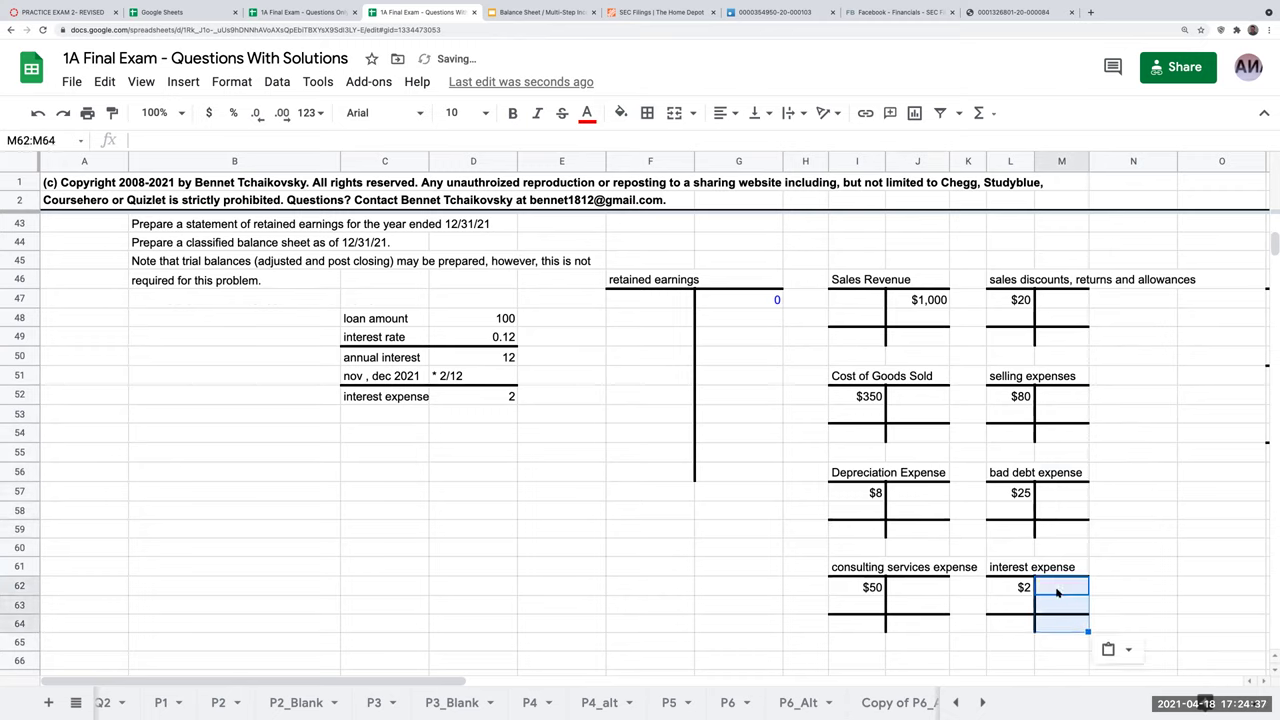
left_click(870, 320)
left_click(912, 326)
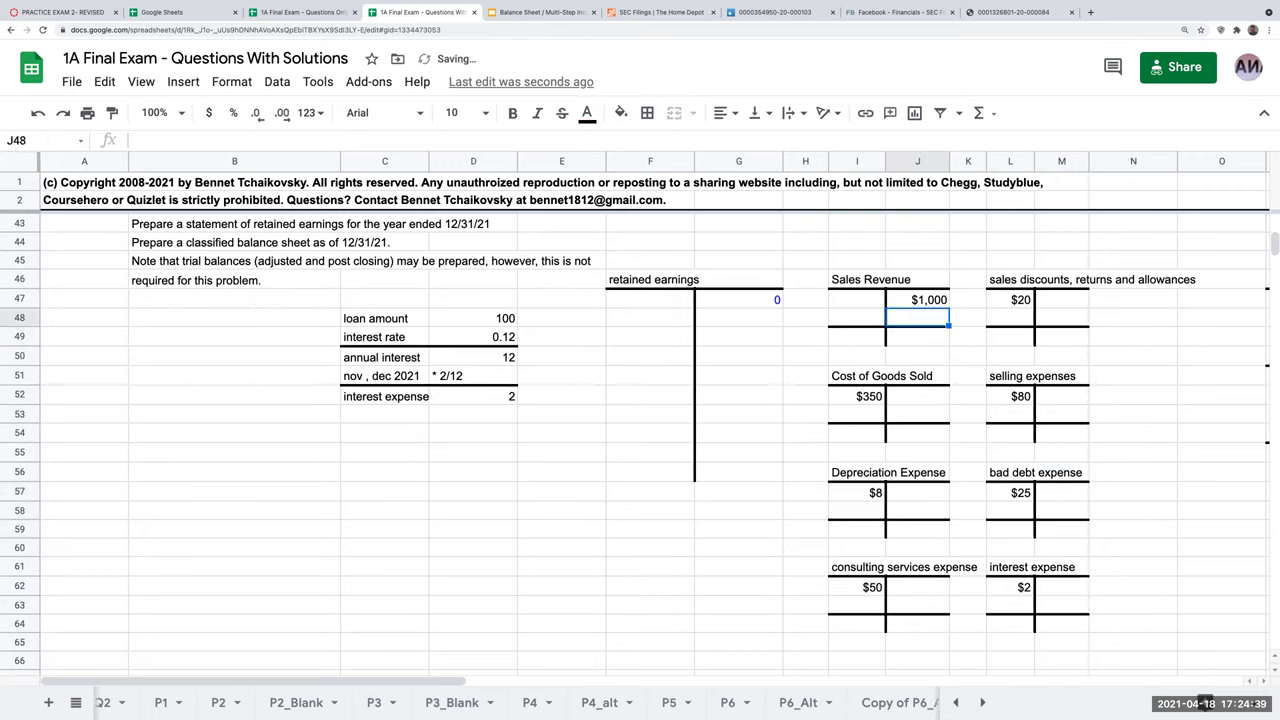
key("Up")
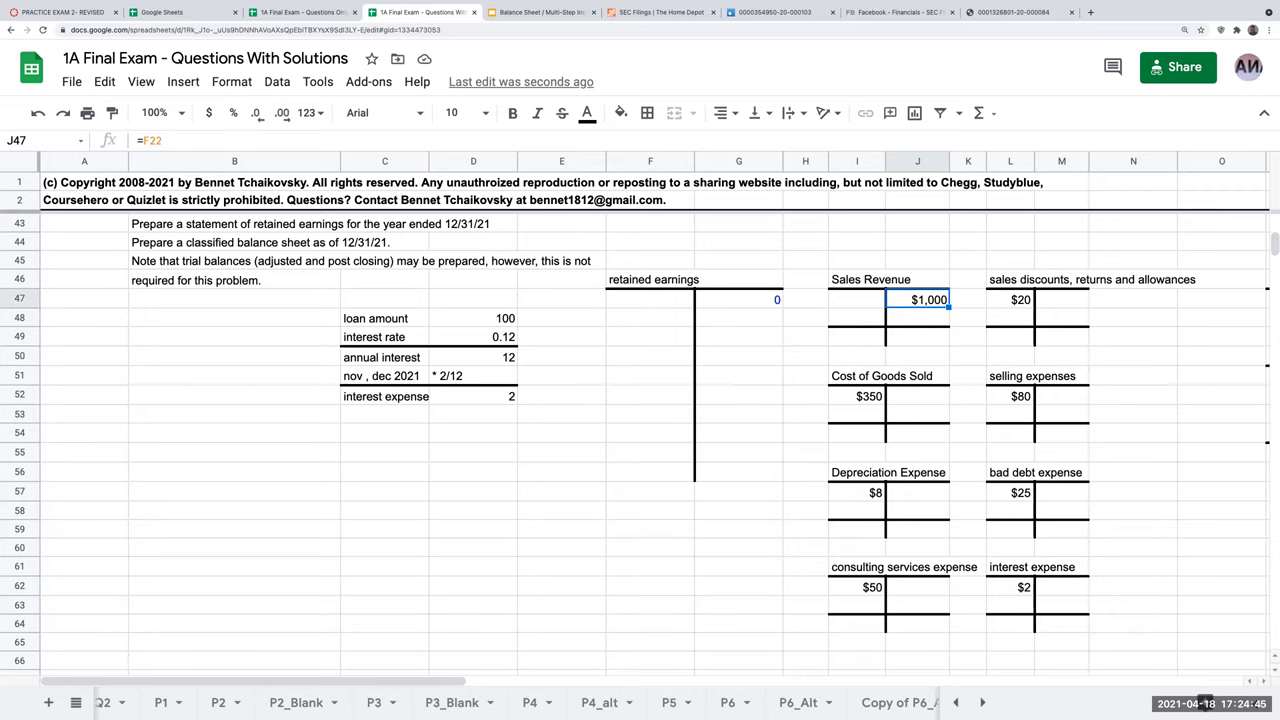
- Debit Sales Revenue 1000 and link a matching 1000 credit into retained earnings
left_click(856, 317)
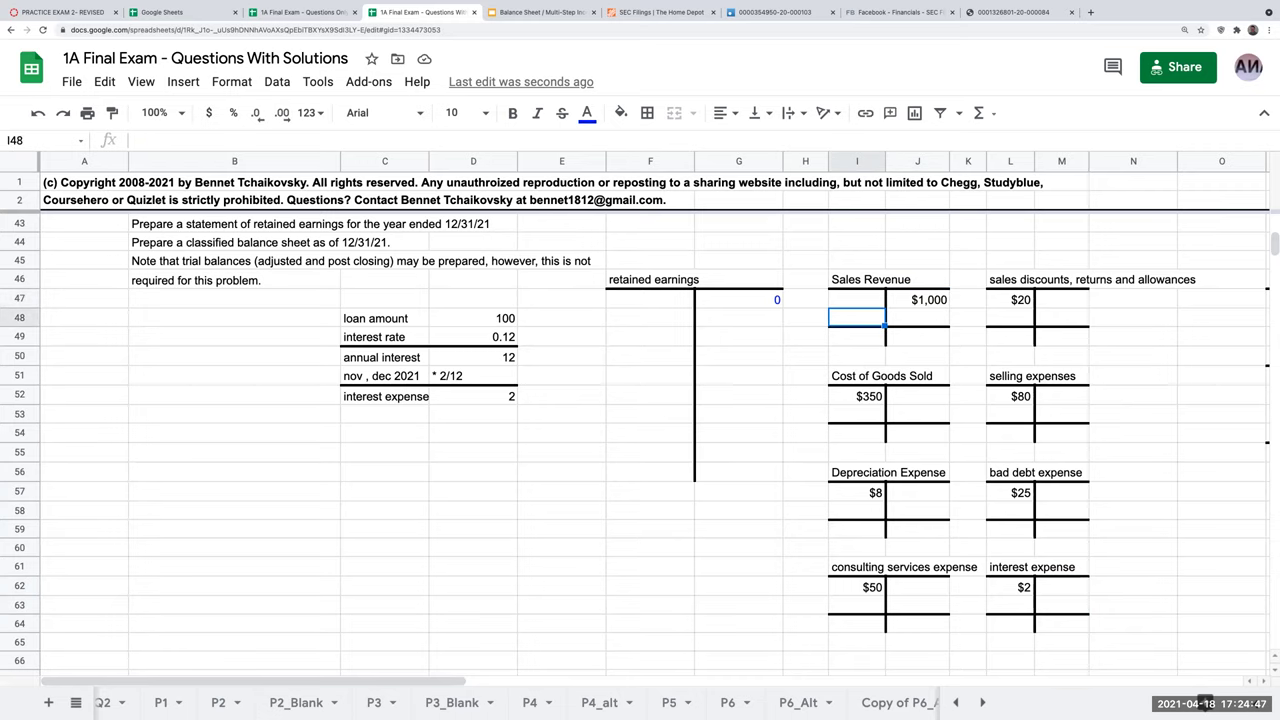
type("1000")
key("ctrl+Return")
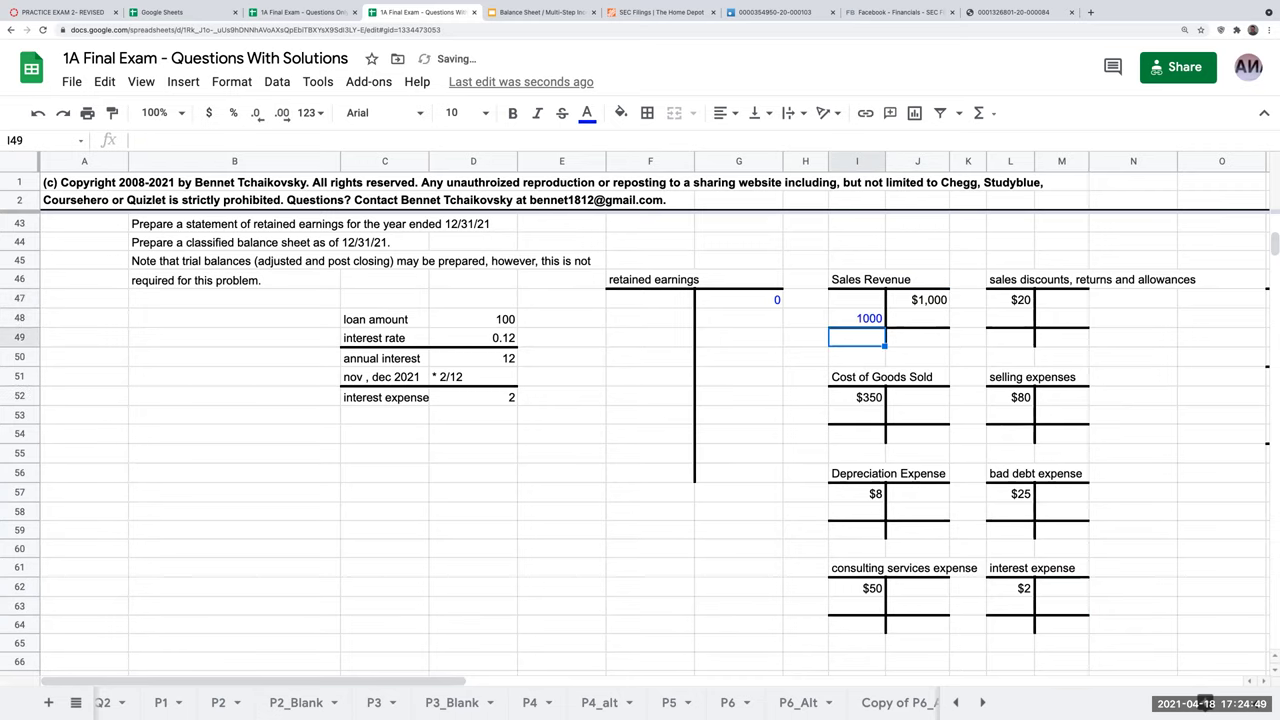
key("Left")
key("Left")
type("=")
key("Right")
key("Right")
key("Return")
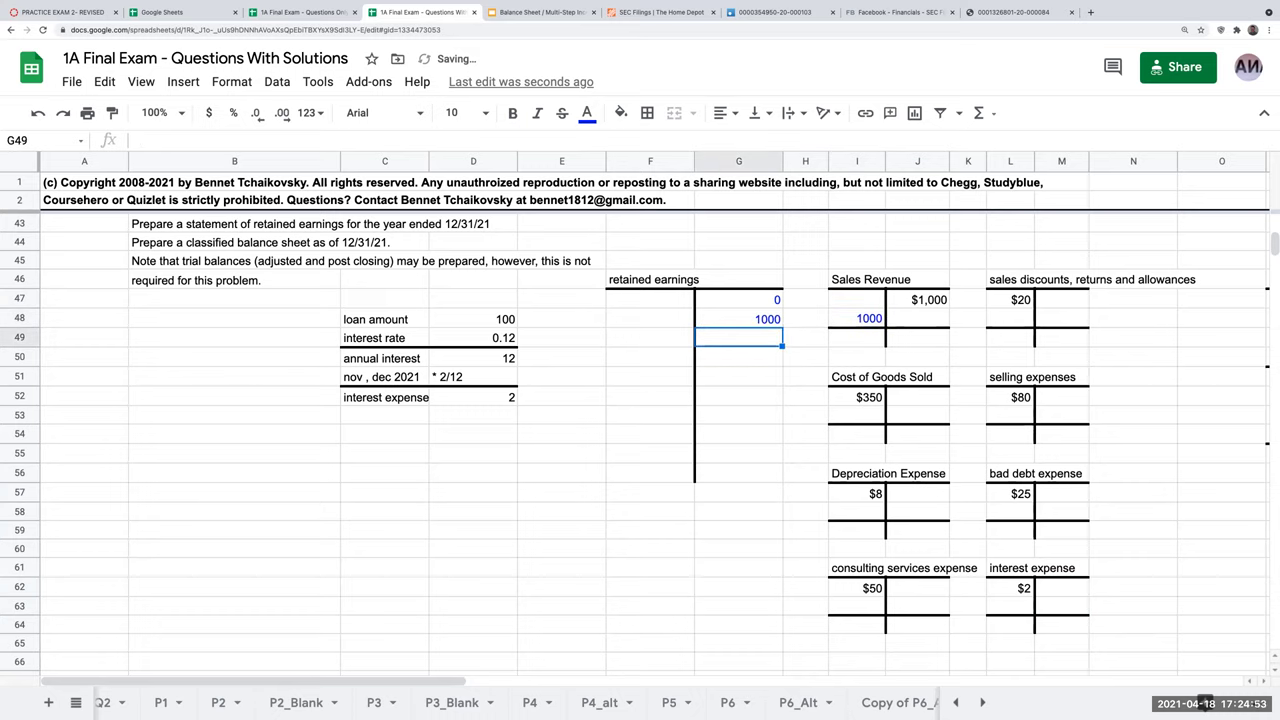
- Set the Sales Revenue balance to 0
key("Right")
key("Right")
key("Right")
type("0")
key("ctrl+Return")
key("Right")
key("Right")
key("Right")
key("Up")
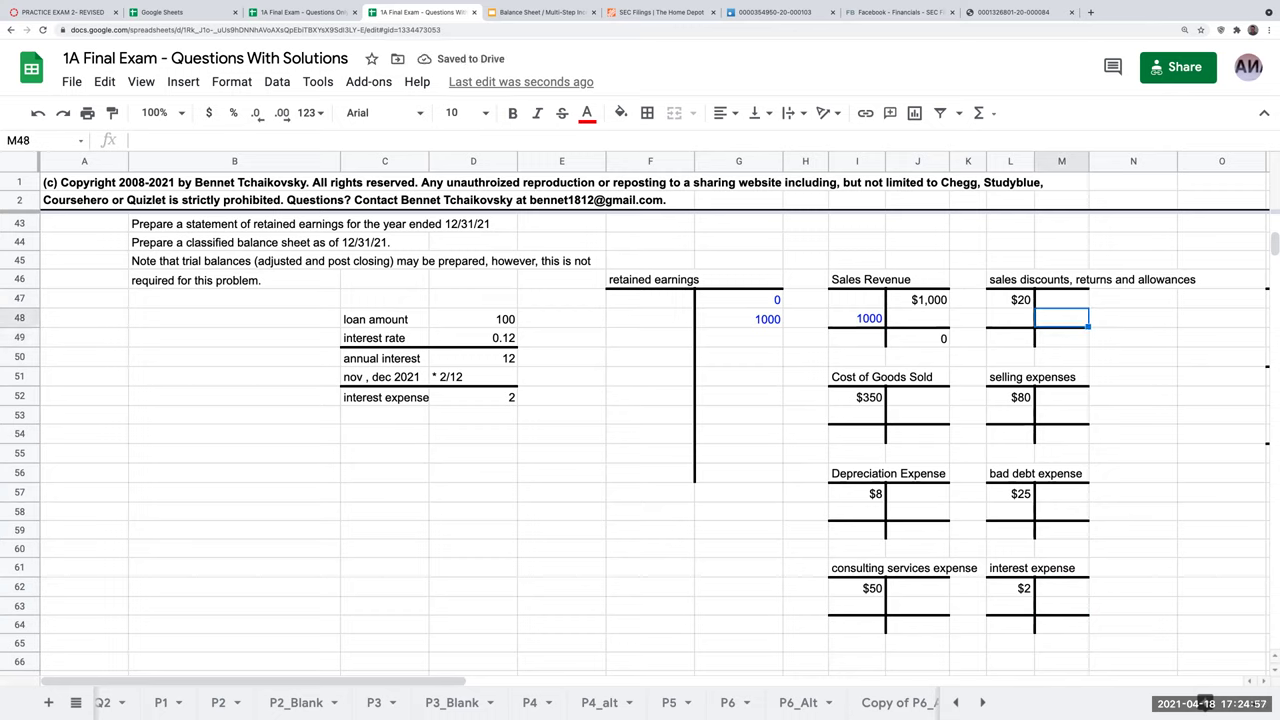
- Credit sales discounts by referencing the $20 and set its balance to 0
type("=")
key("Left")
key("Up")
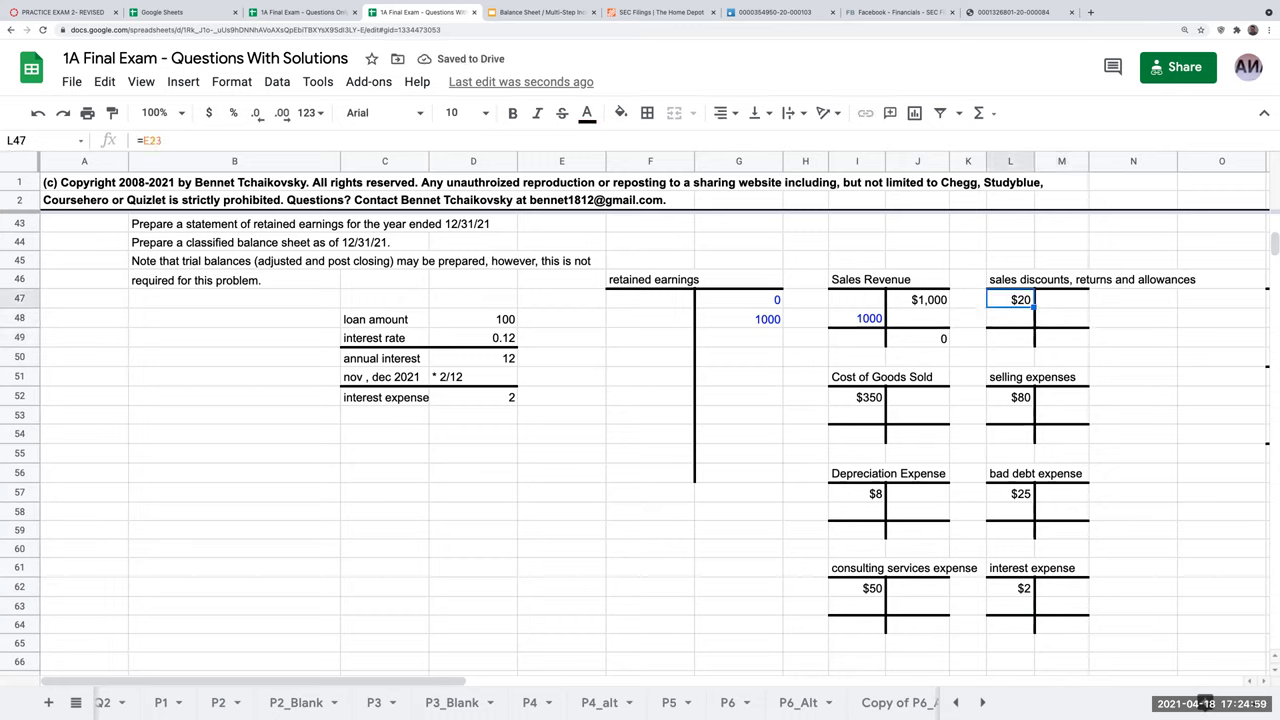
key("Return")
key("Left")
type("0")
key("Right")
key("Up")
- Post the 20 sales discount as a debit in retained earnings
key("Left")
key("Left")
key("Left")
key("Left")
key("Left")
key("Left")
key("Left")
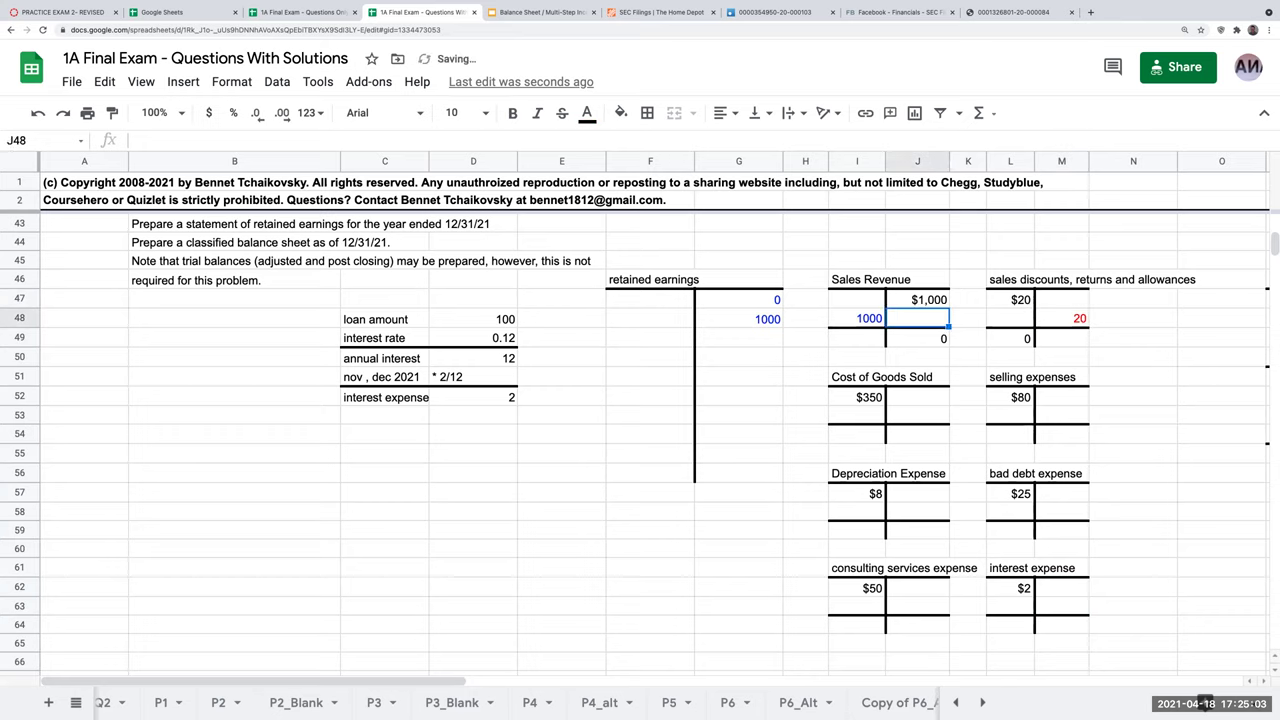
type("+")
key("Right")
key("Right")
key("Right")
key("Right")
key("Right")
key("Right")
key("Right")
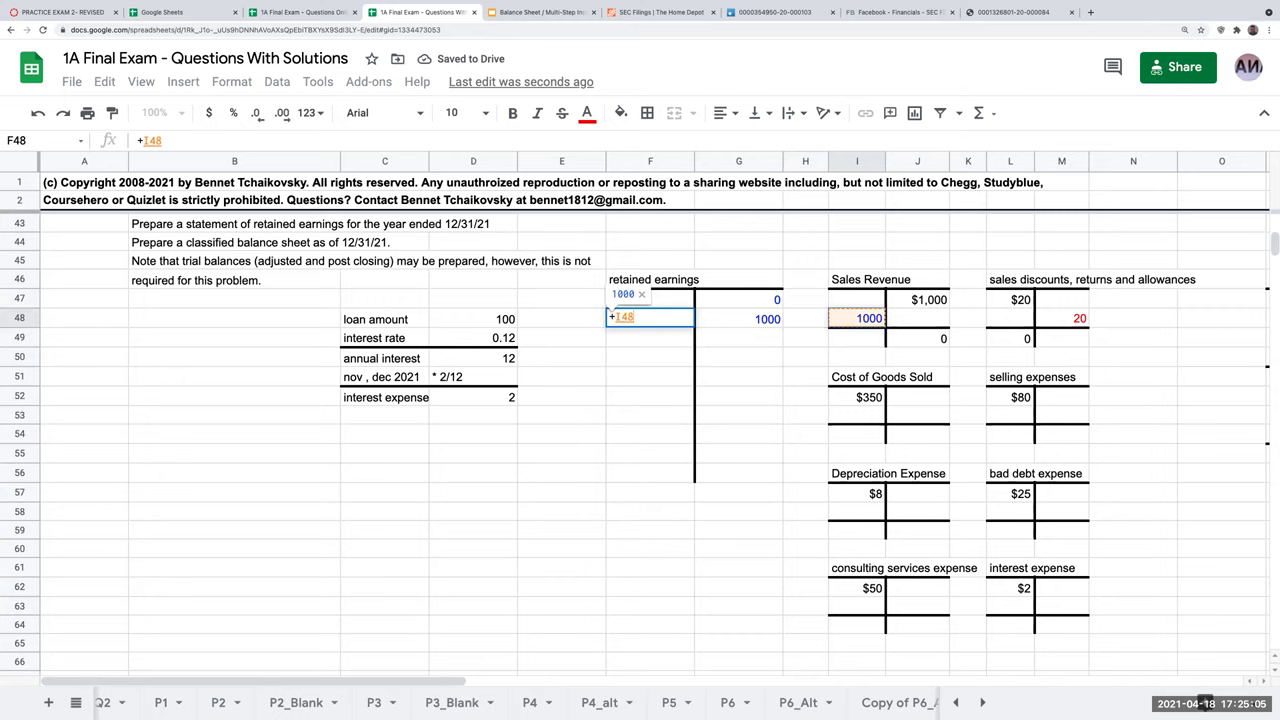
key("Return")
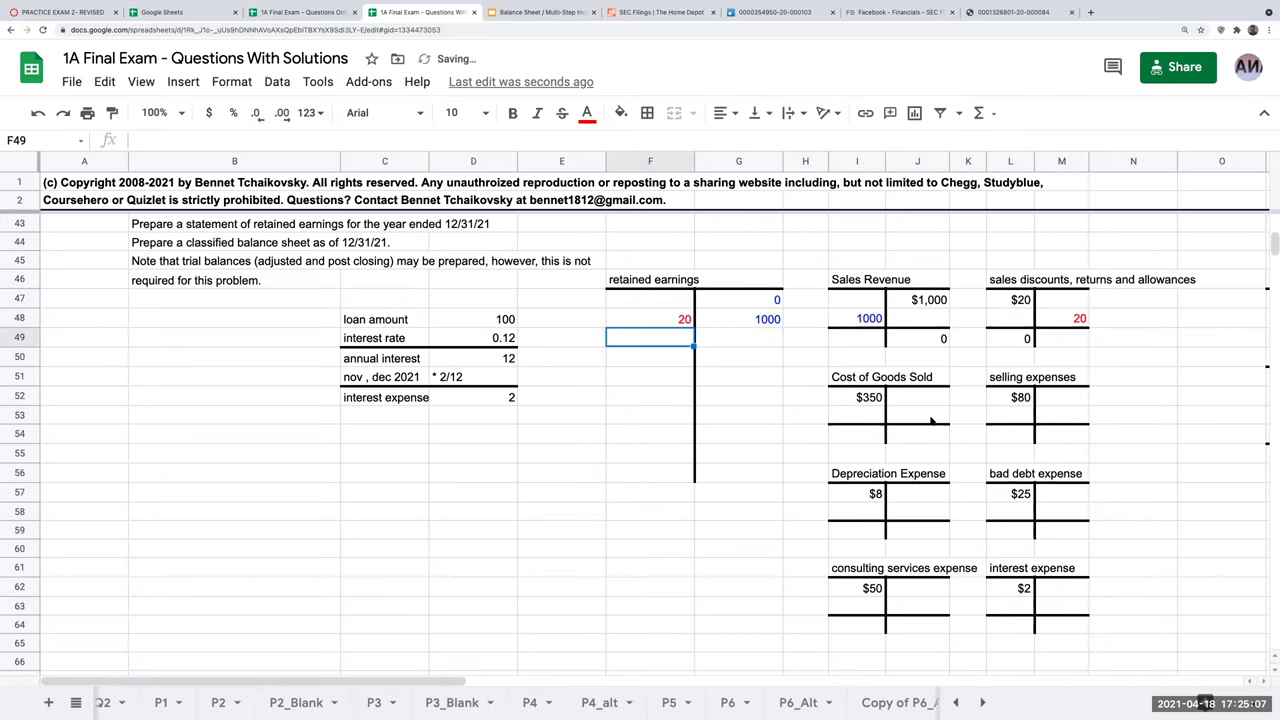
- Close Cost of Goods Sold with a 350 credit and a 350 retained earnings debit
left_click(931, 421)
type("350")
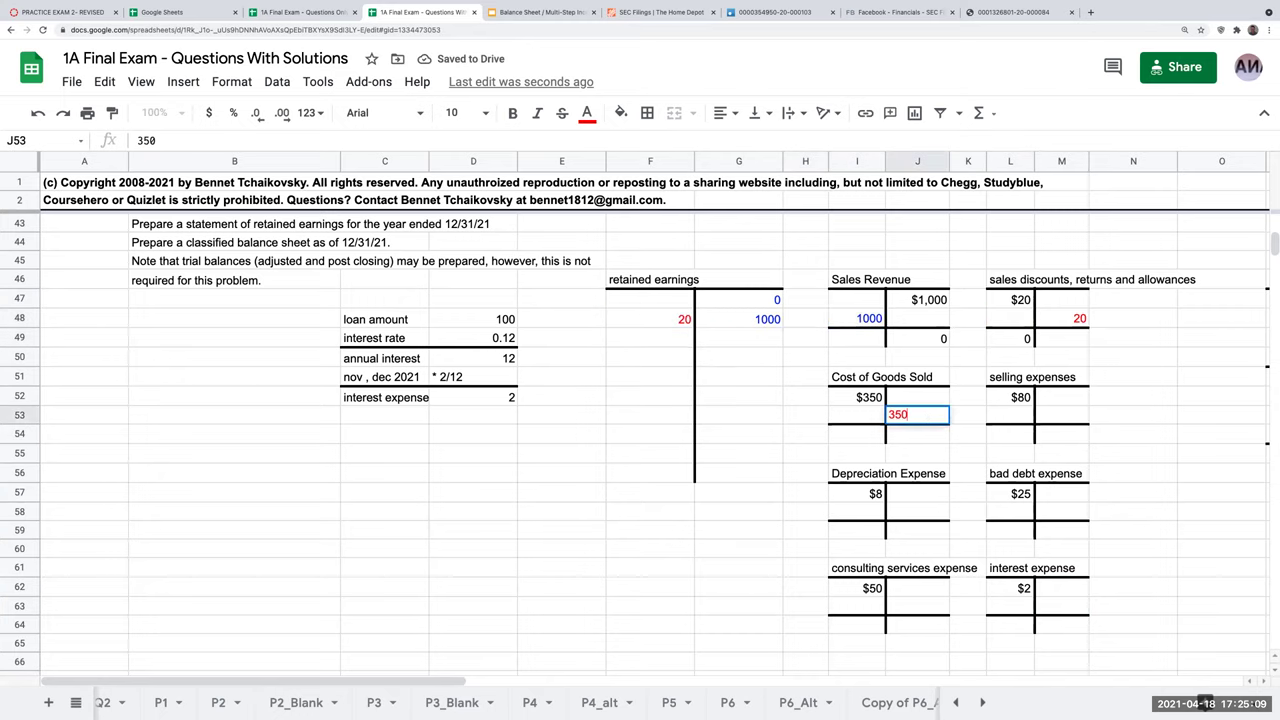
key("Return")
left_click(630, 339)
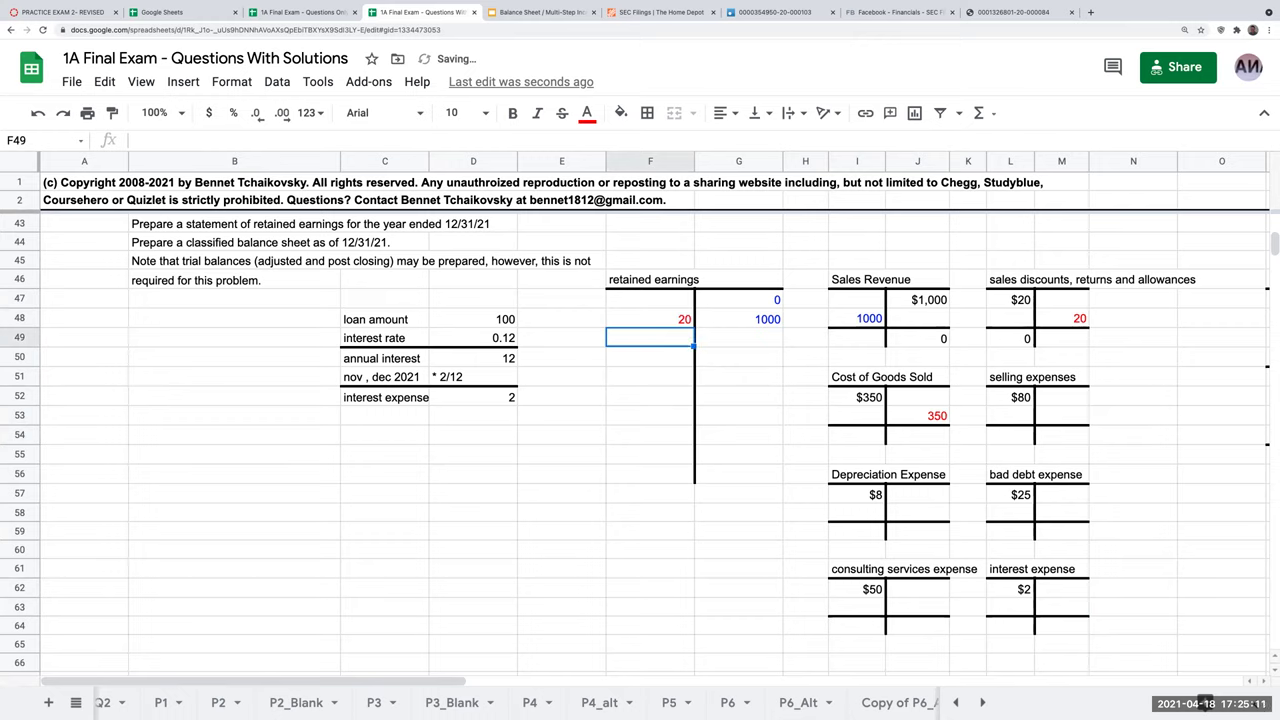
type("350")
key("Return")
- Credit selling expenses 80 and link an 80 debit into retained earnings
left_click(1063, 420)
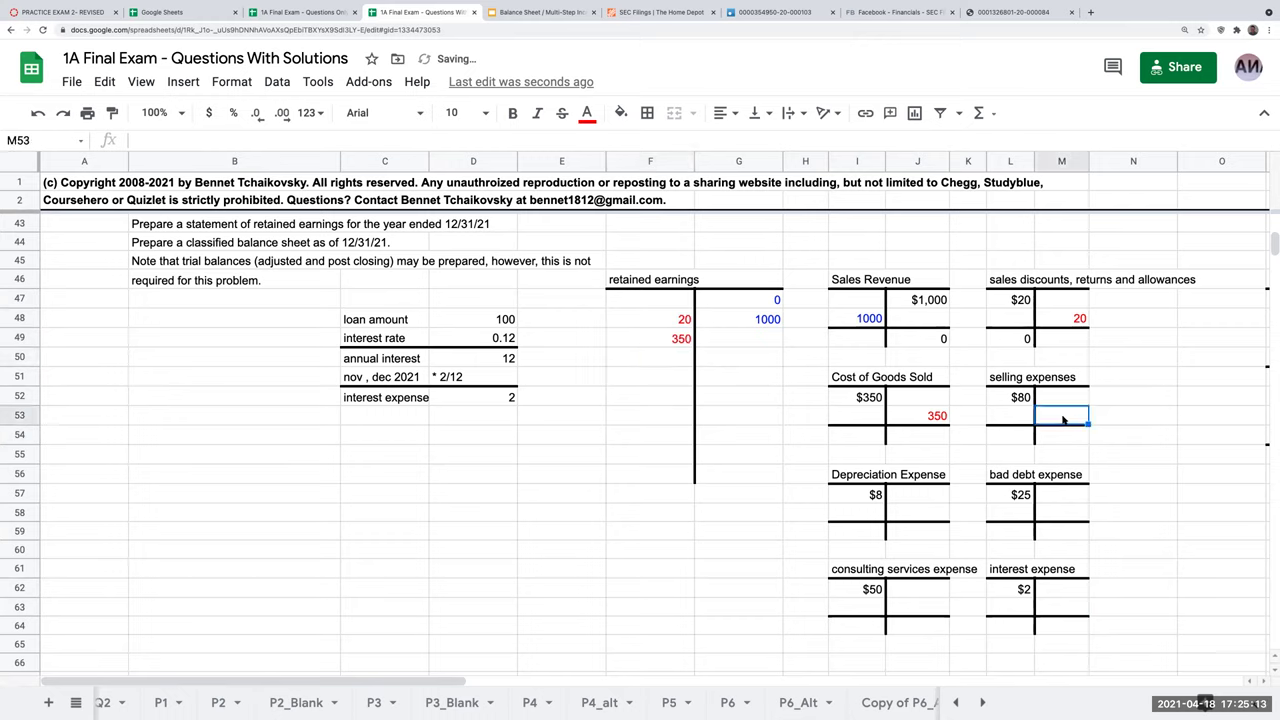
type("80")
key("Return")
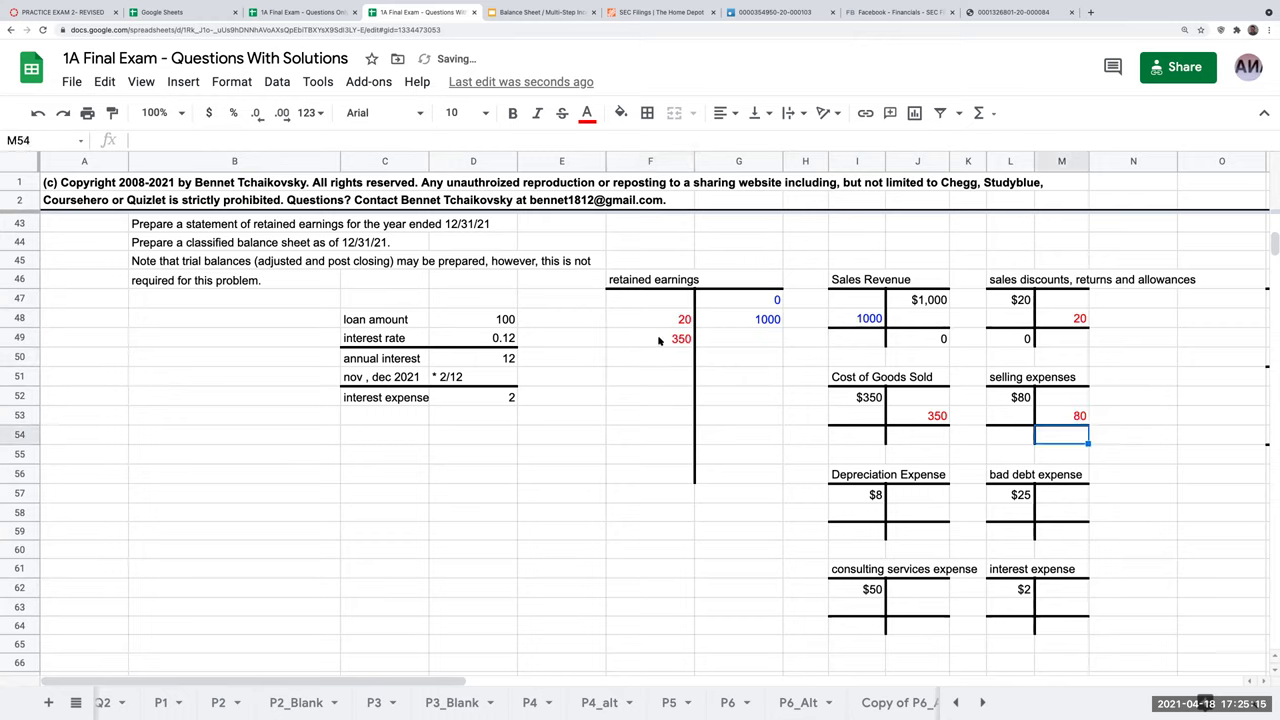
left_click(664, 358)
type("+")
left_click(1067, 412)
key("Return")
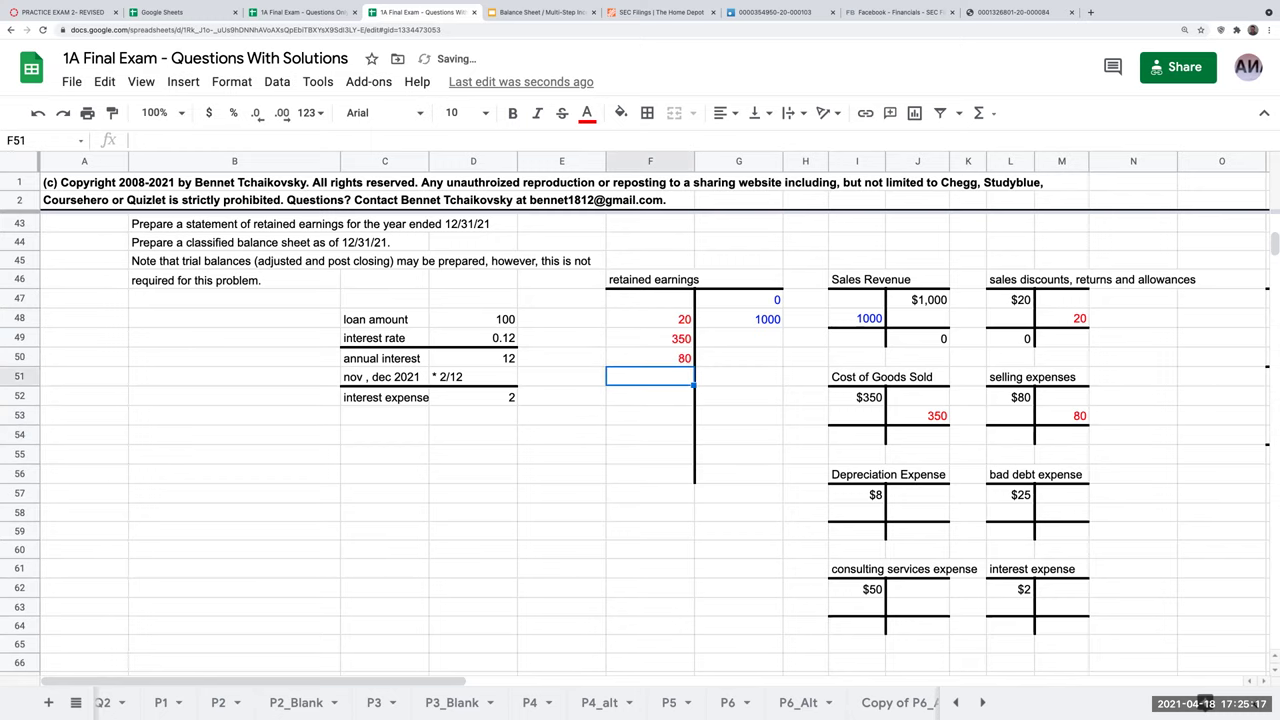
- Credit Depreciation Expense 8 and link an 8 debit into retained earnings
left_click(910, 516)
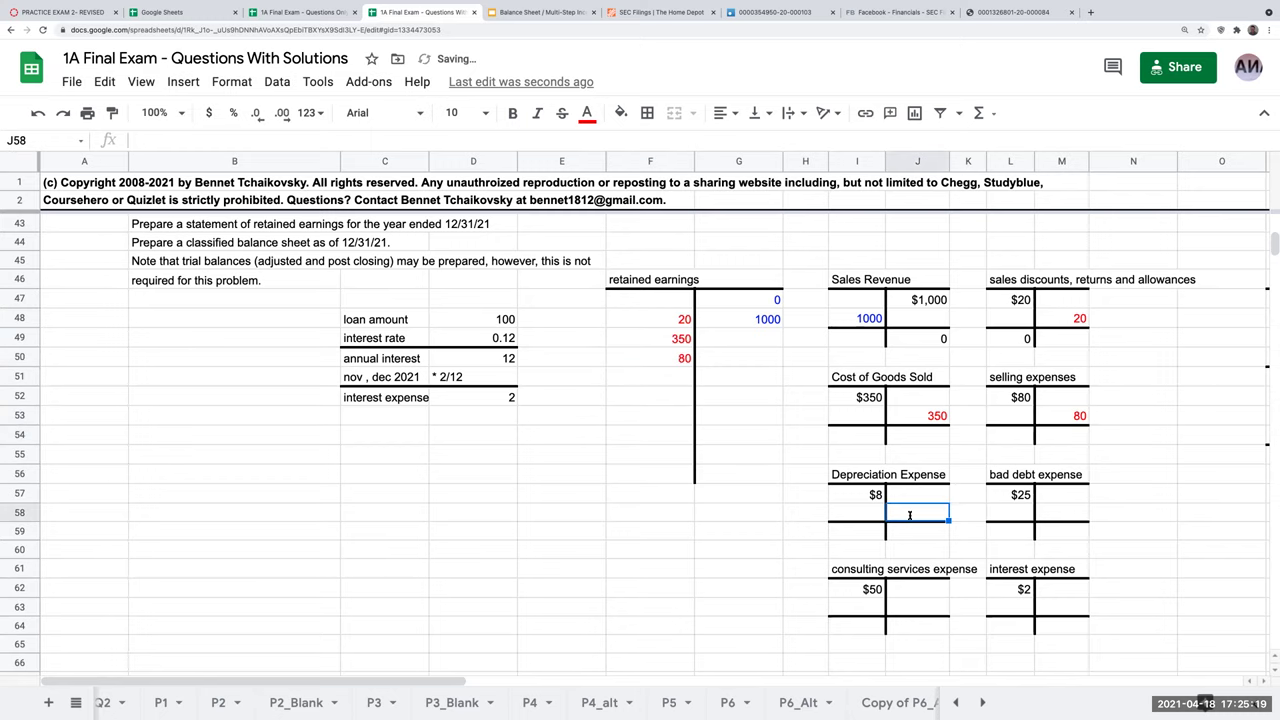
type("8")
left_click(680, 377)
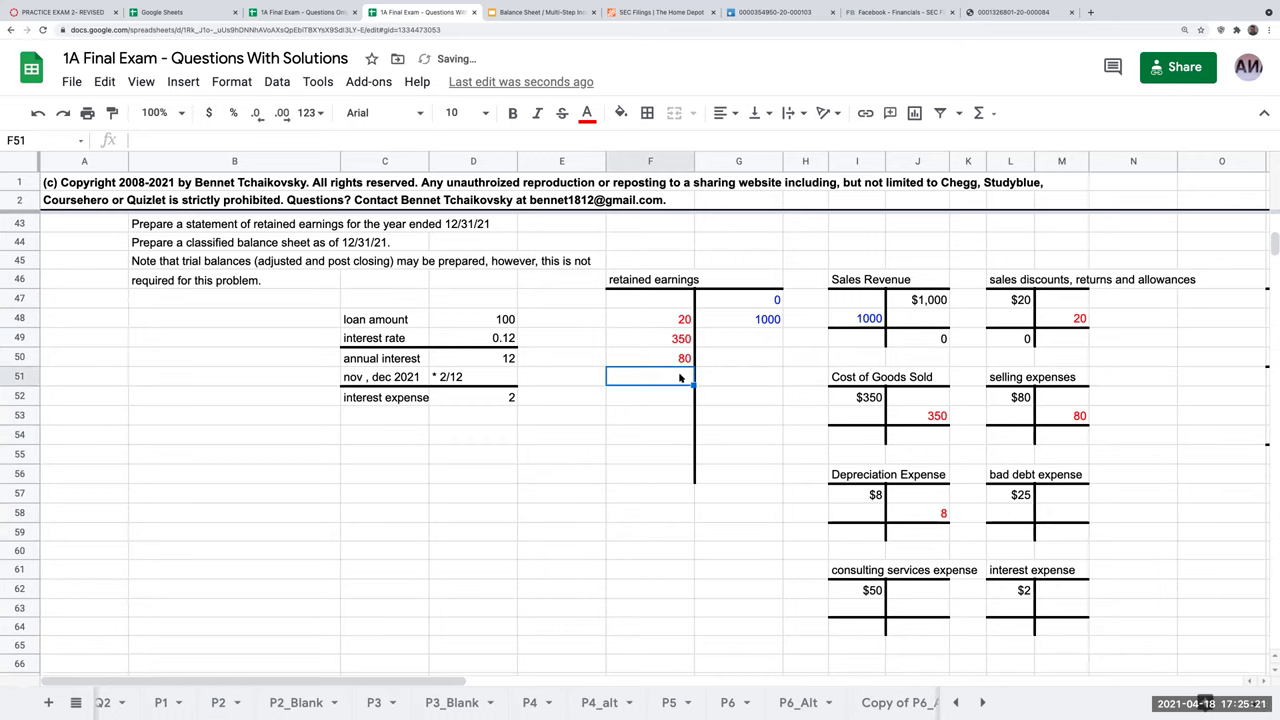
type("+")
left_click(942, 516)
key("Return")
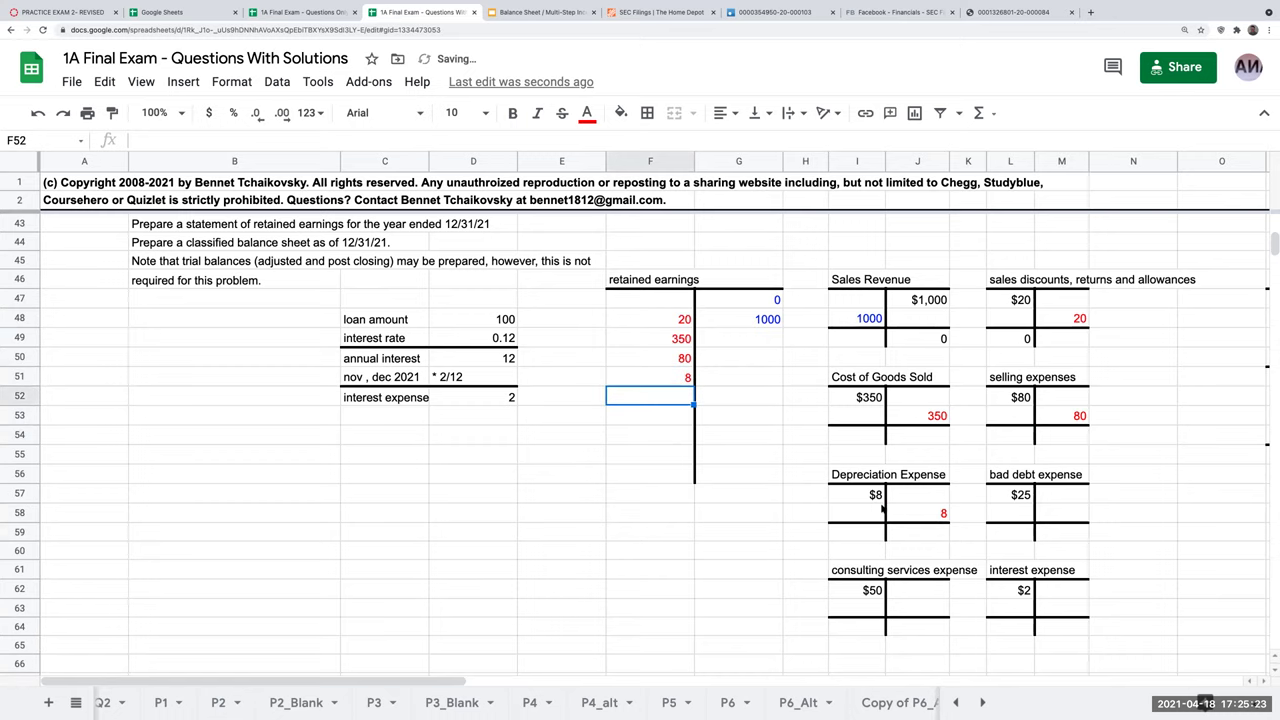
- Credit bad debt expense 25 and link a 25 debit into retained earnings
left_click(1040, 518)
type("25")
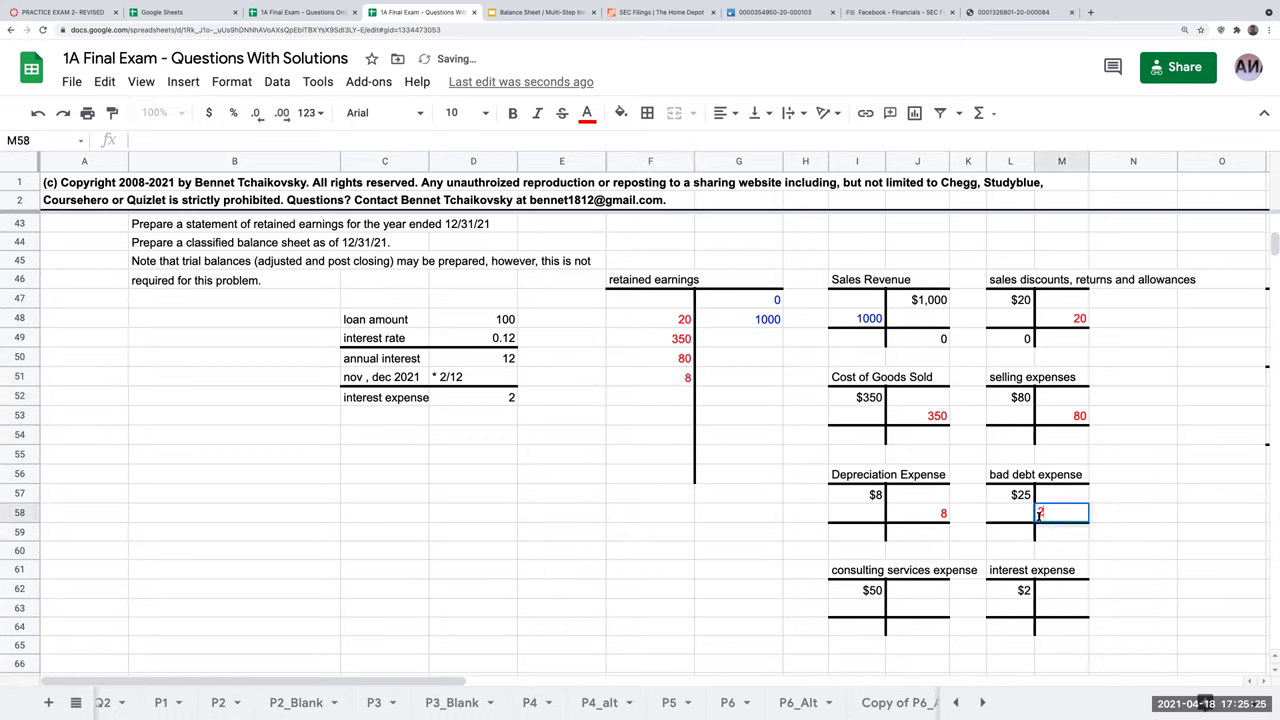
key("Return")
left_click(685, 401)
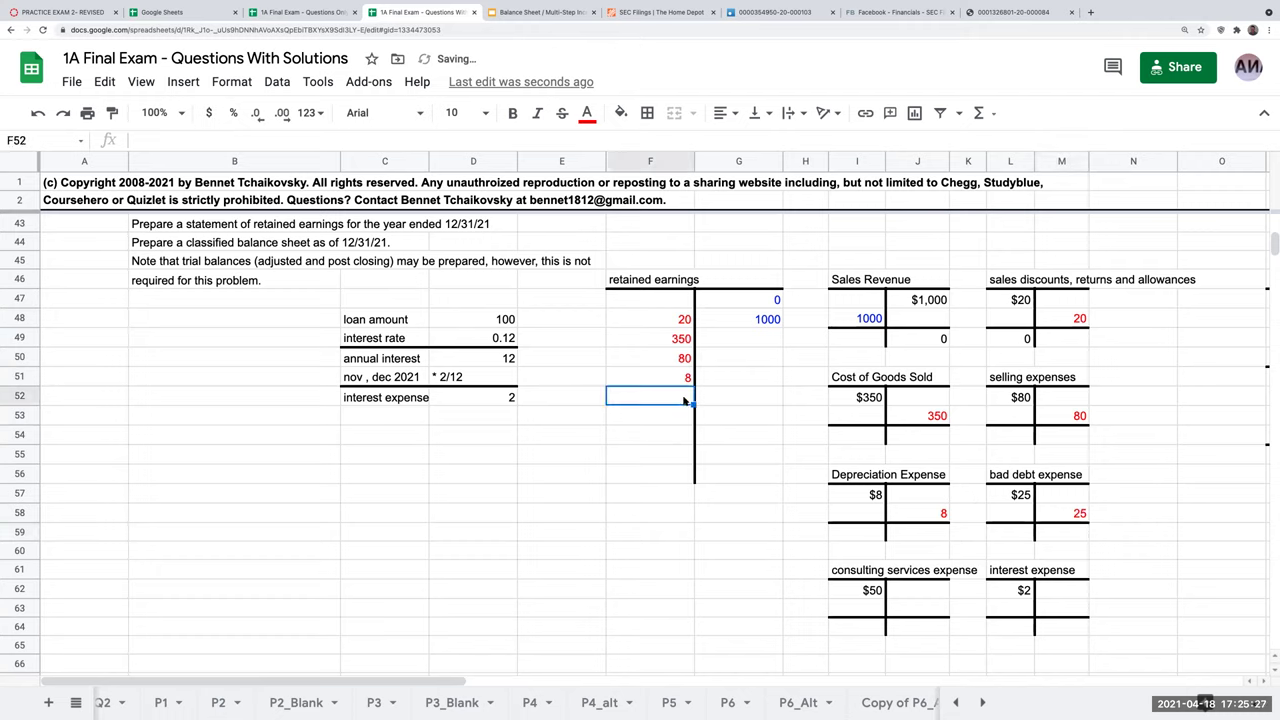
type("+")
left_click(1049, 517)
key("Return")
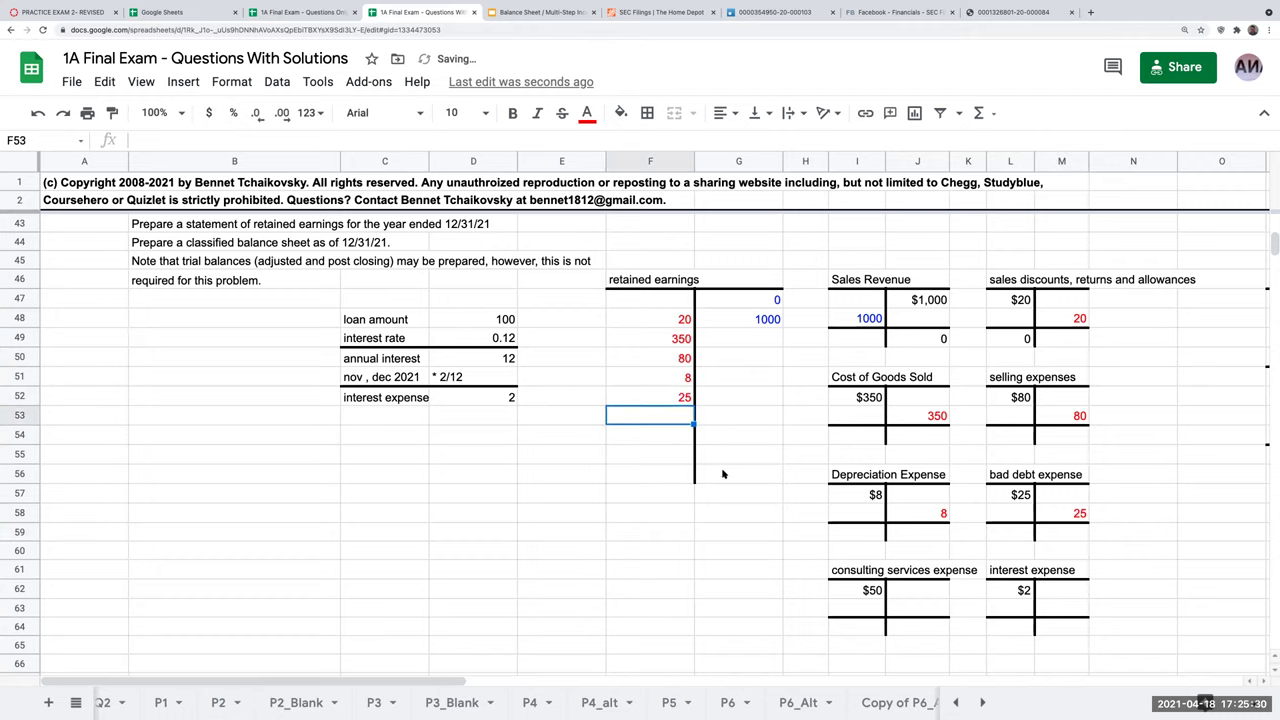
- Enter closing credits of 50 to consulting services and 2 to interest expense
left_click(940, 610)
type("50")
key("Return")
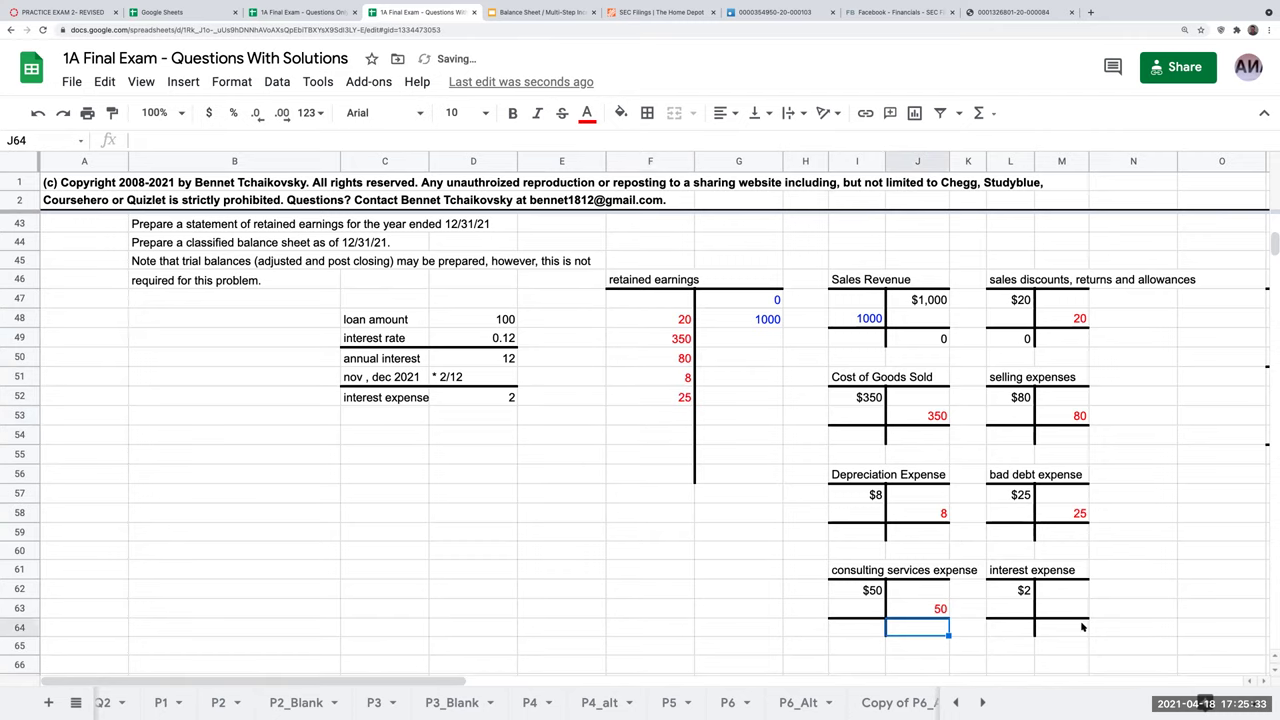
left_click(1075, 609)
type("2")
key("Return")
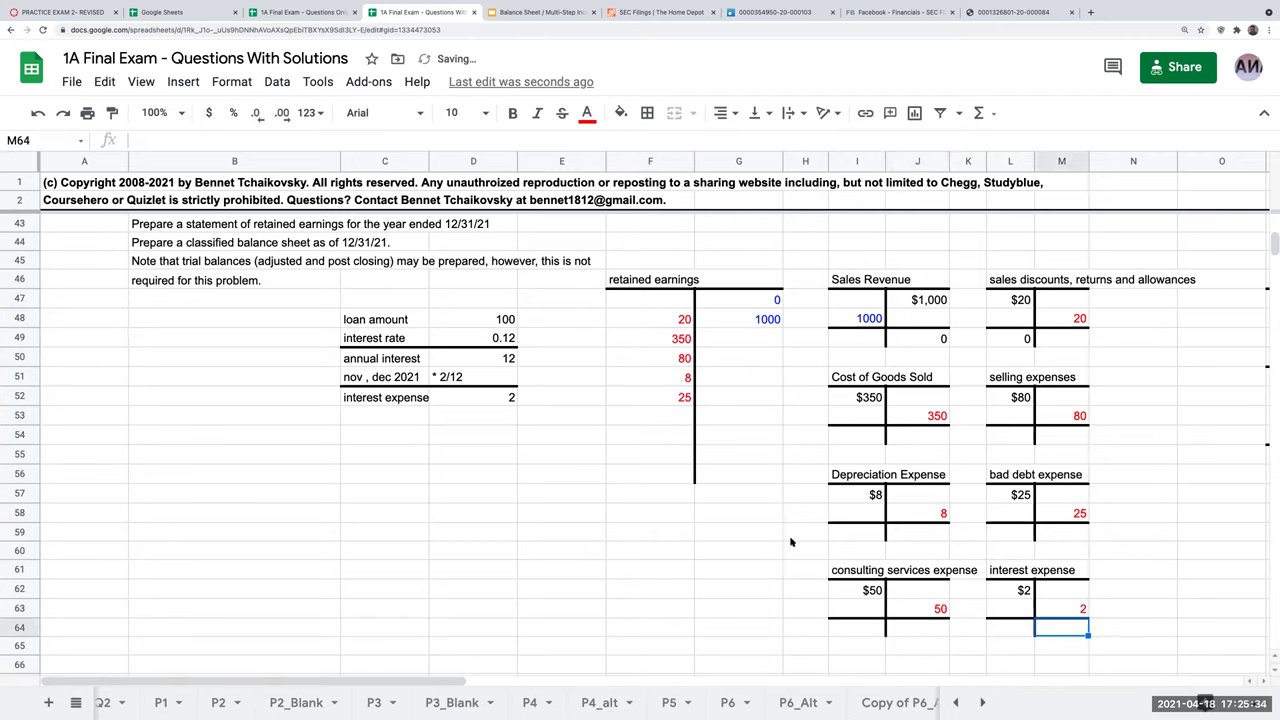
- Link the 50 consulting and 2 interest credits as retained earnings debits
left_click(645, 416)
type("=")
left_click(900, 612)
key("Return")
type("=")
left_click(1079, 609)
key("Return")
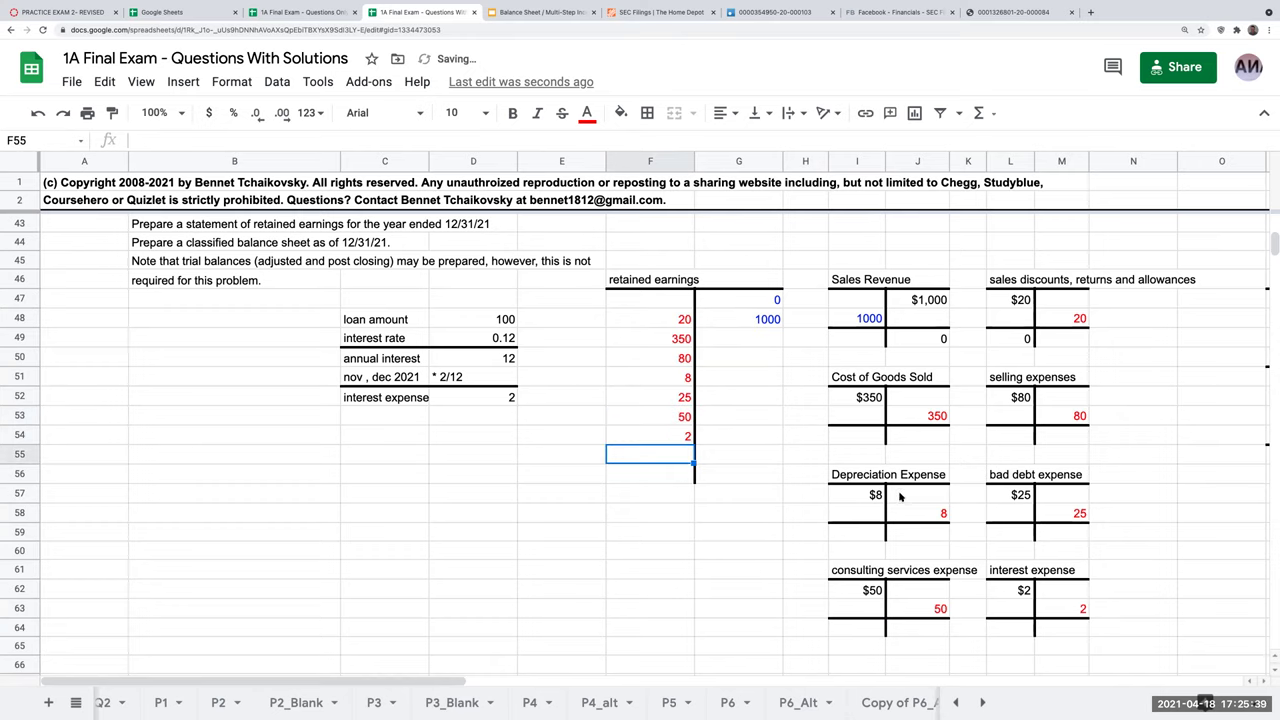
- Set zero balance formulas for Cost of Goods Sold and selling expenses
left_click(873, 437)
type("=")
left_click(937, 416)
key("Return")
left_click(1010, 437)
type("=")
left_click(1079, 416)
key("Return")
left_click(1033, 475)
- Paste zero balances into bad debt, depreciation, consulting and interest expense accounts
key("Down")
key("Down")
key("Down")
type("0")
key("Left")
key("Left")
key("Left")
type("0")
key("Down")
key("Down")
key("Down")
key("Down")
key("Down")
key("ctrl+v")
key("Right")
key("Right")
key("Right")
key("ctrl+v")
key("Down")
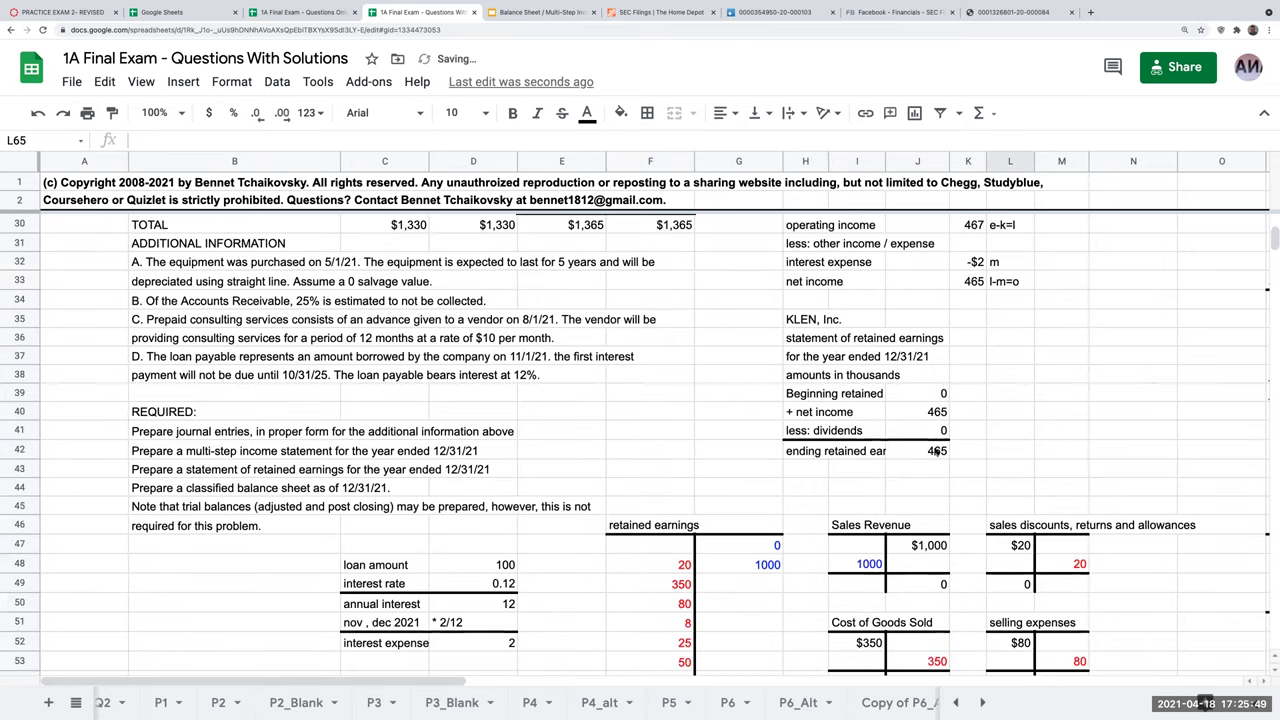
- Add top and bottom borders to the retained earnings total row
left_click(936, 452)
scroll(700, 500, "up", 1)
scroll(677, 535, "down", 3)
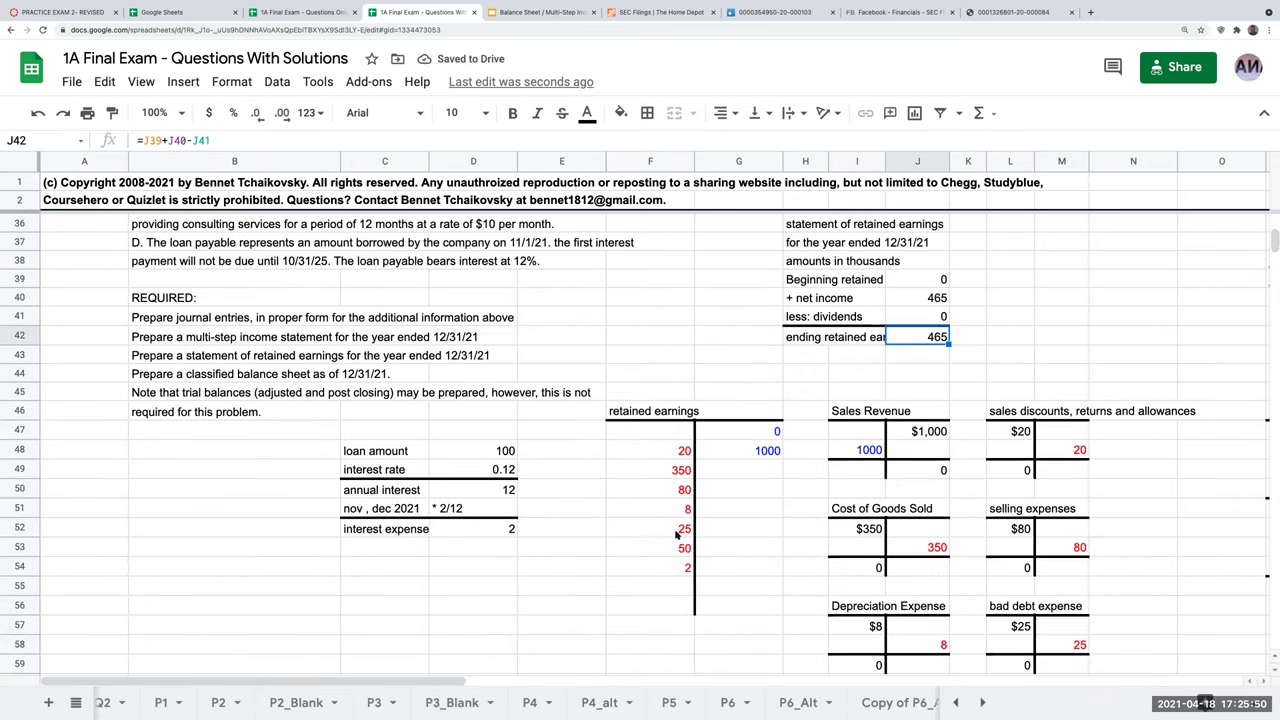
left_click_drag(673, 589, 745, 588)
left_click(647, 112)
left_click(678, 172)
left_click(725, 172)
- Total retained earnings debits F48:F54 to 535 and credits to 1000
left_click(675, 585)
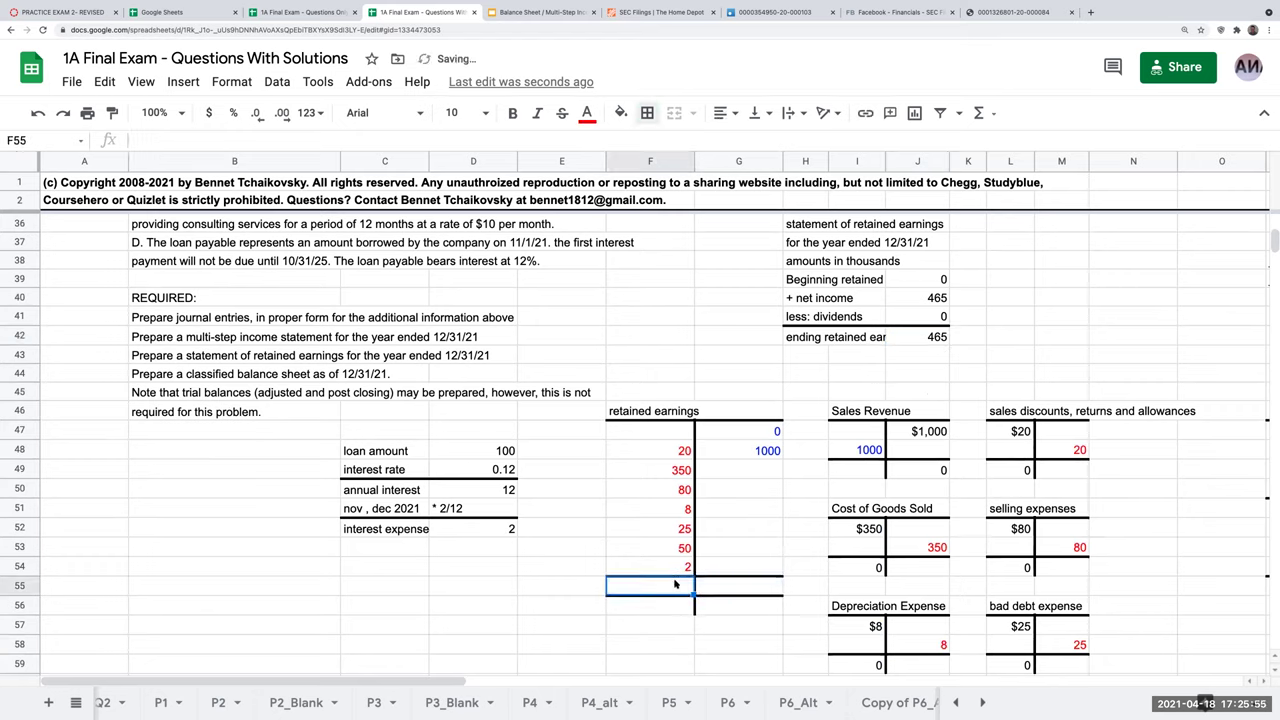
type("=sum(")
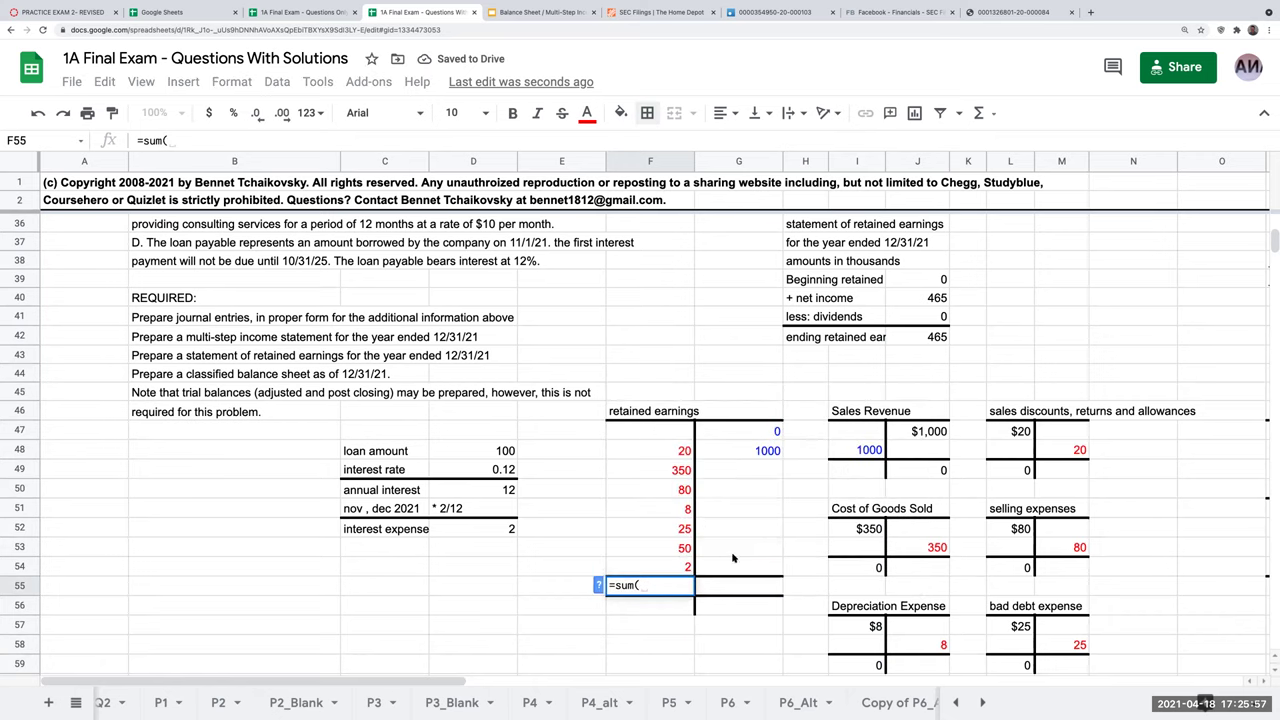
left_click_drag(661, 446, 657, 570)
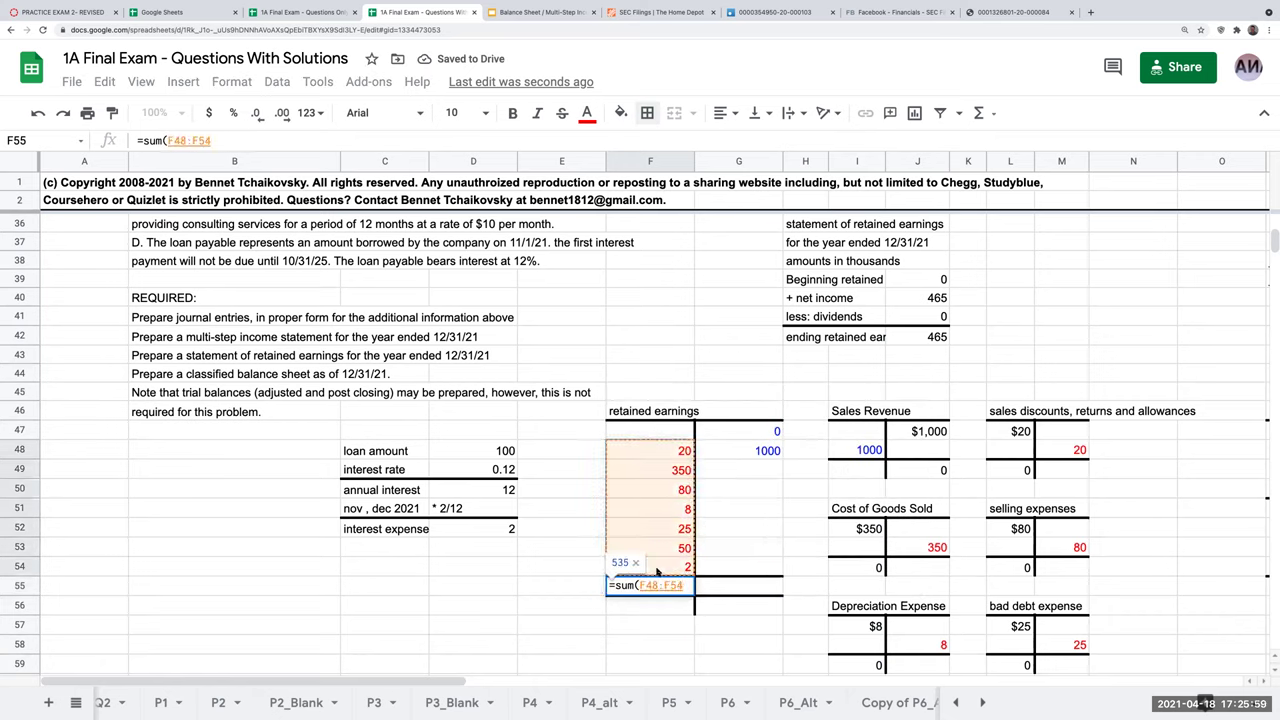
key("Tab")
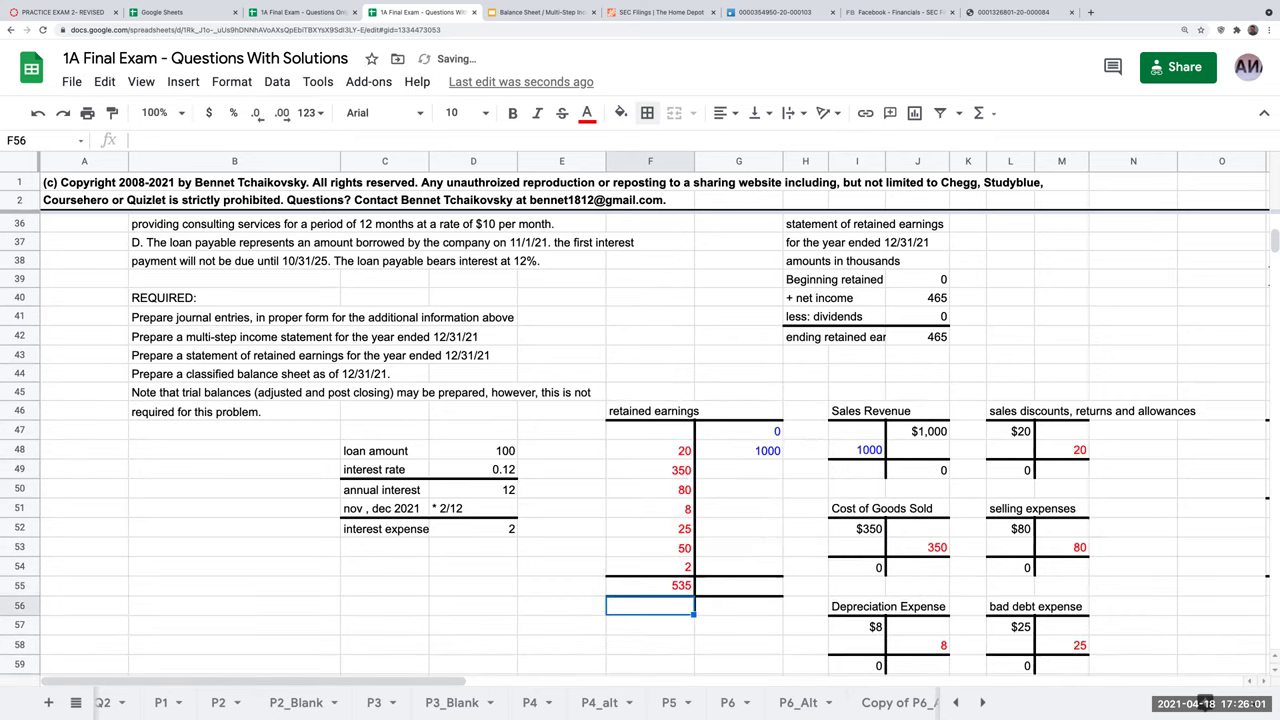
type("+")
key("Up")
key("Up")
key("Up")
key("Up")
key("Up")
key("Up")
key("Up")
key("Return")
- Compute the retained earnings balance as 1000 minus 535, giving 465
type("+")
key("Up")
type("-")
key("Left")
key("Up")
key("Return")
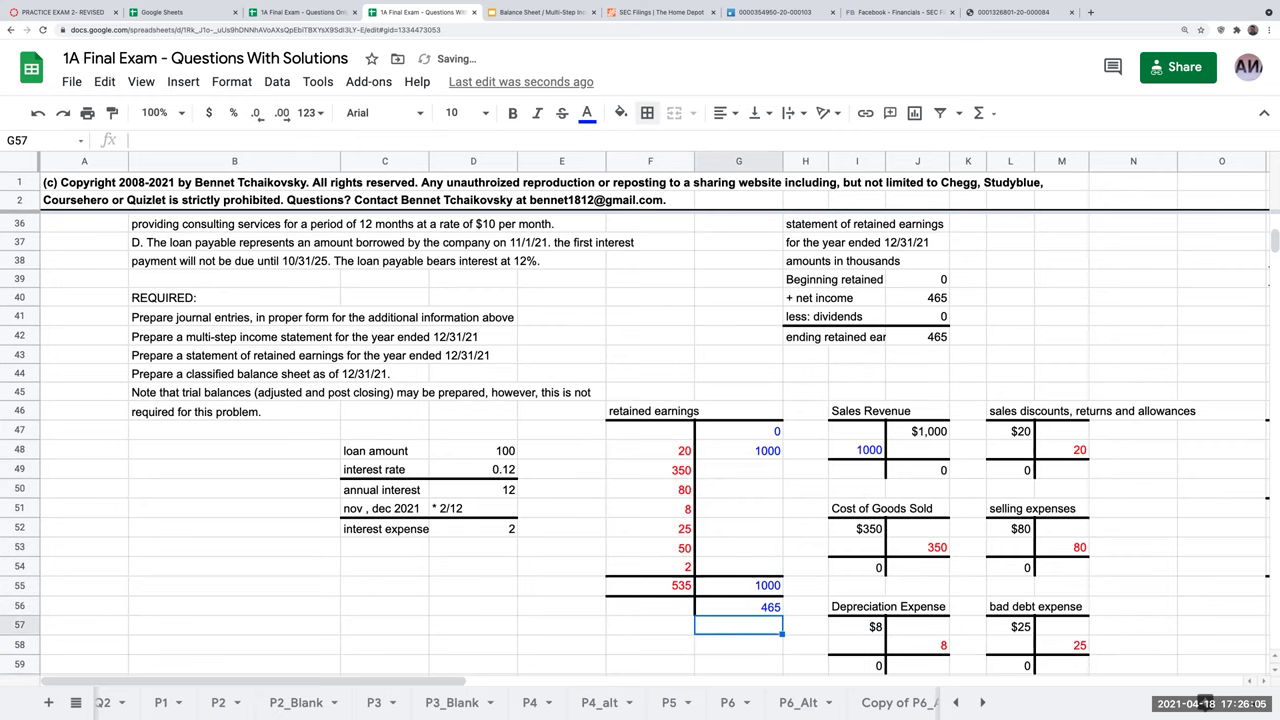
key("Up")
key("Left")
key("Right")
- Fill the 465 ending retained earnings cells J42 and G56 cyan
left_click(925, 337)
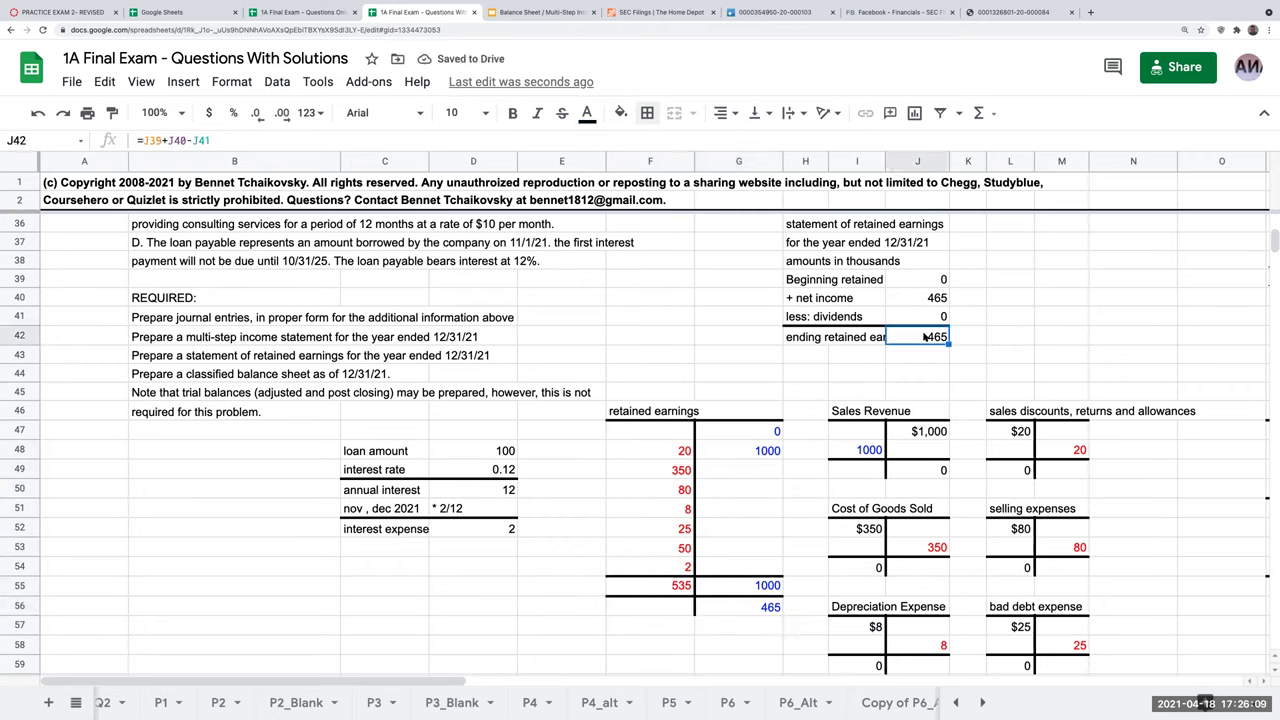
left_click(620, 112)
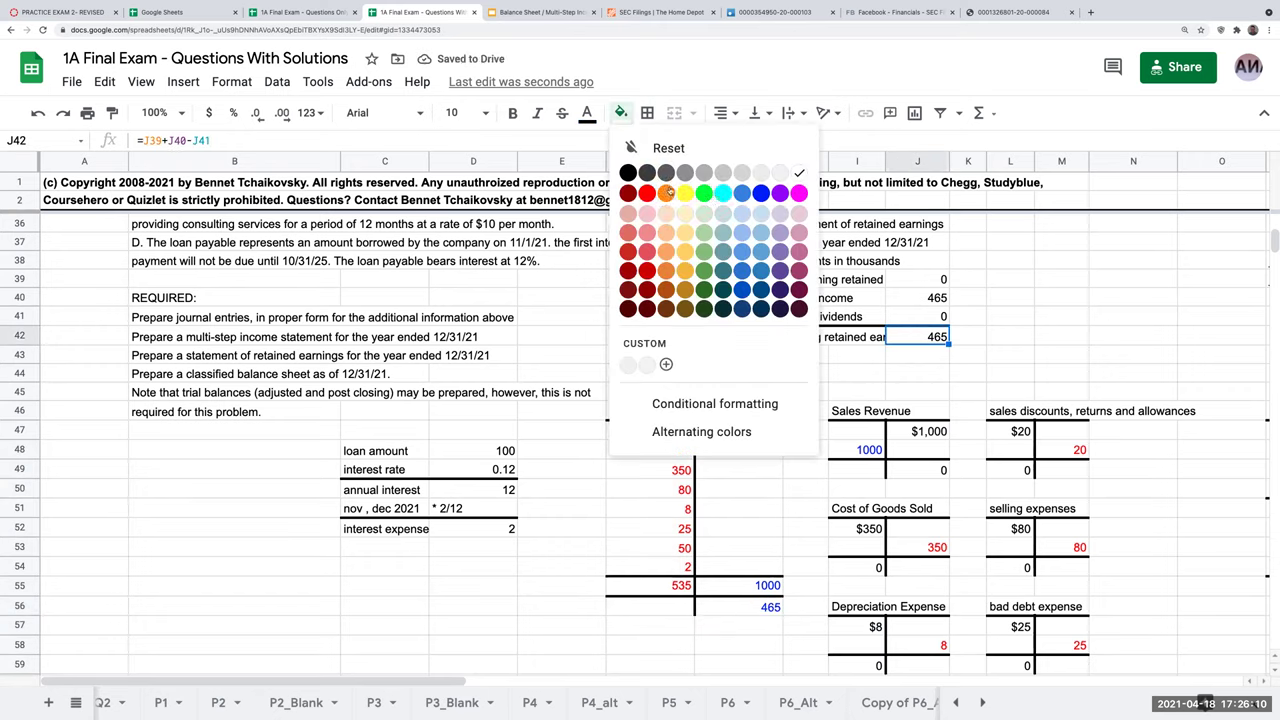
left_click(722, 193)
left_click(767, 606)
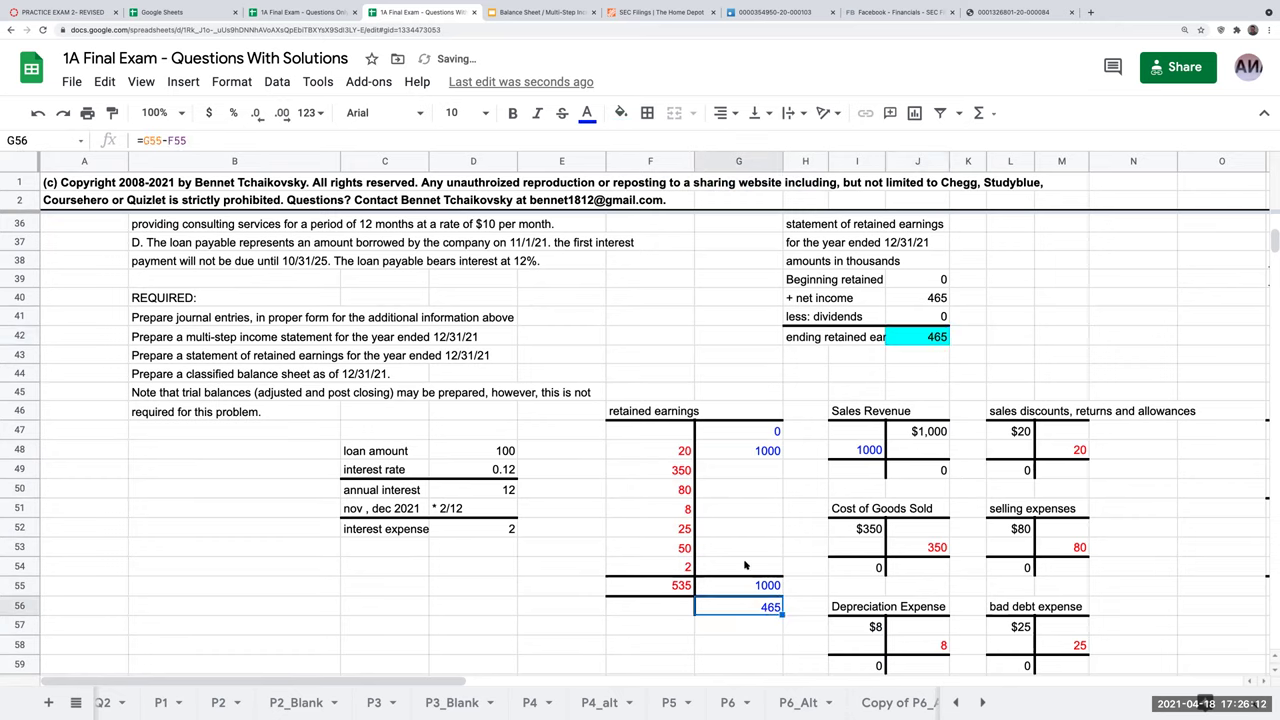
left_click(620, 112)
left_click(722, 195)
- Move the retained earnings T-account F46:G57 down to start at I66
scroll(738, 353, "down", 3)
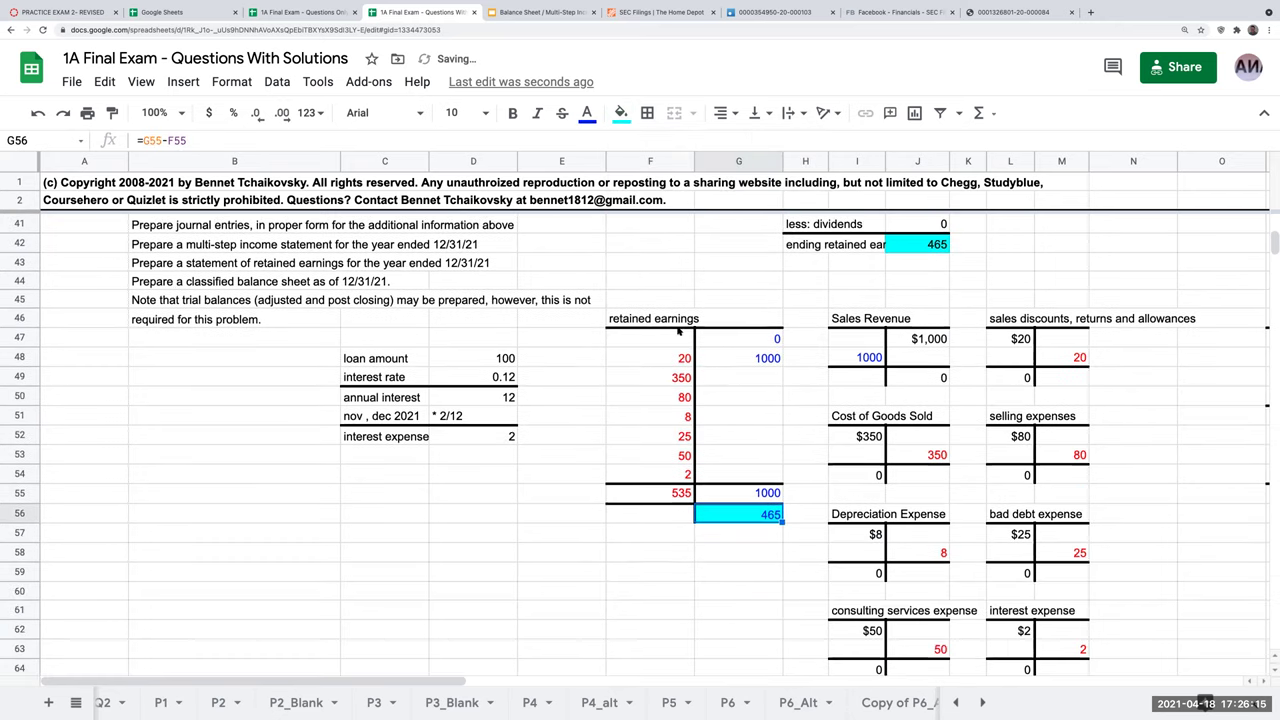
left_click_drag(649, 263, 737, 468)
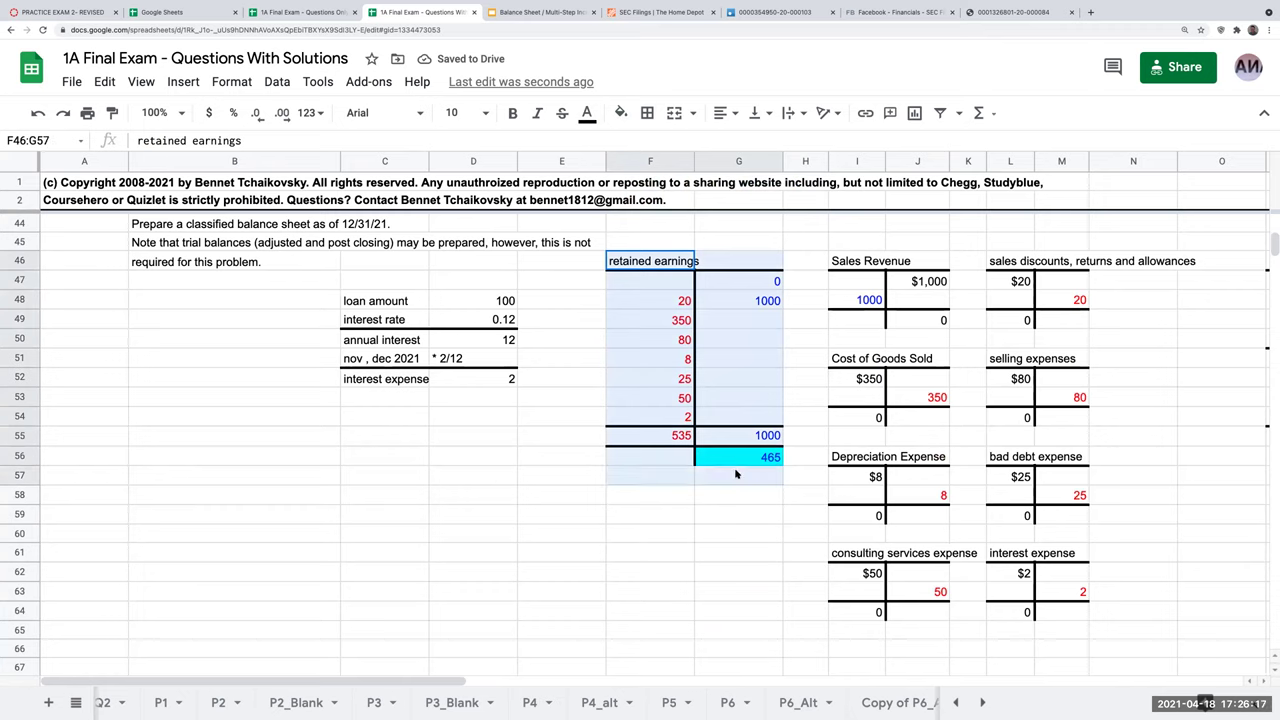
key("ctrl+c")
scroll(874, 549, "down", 2)
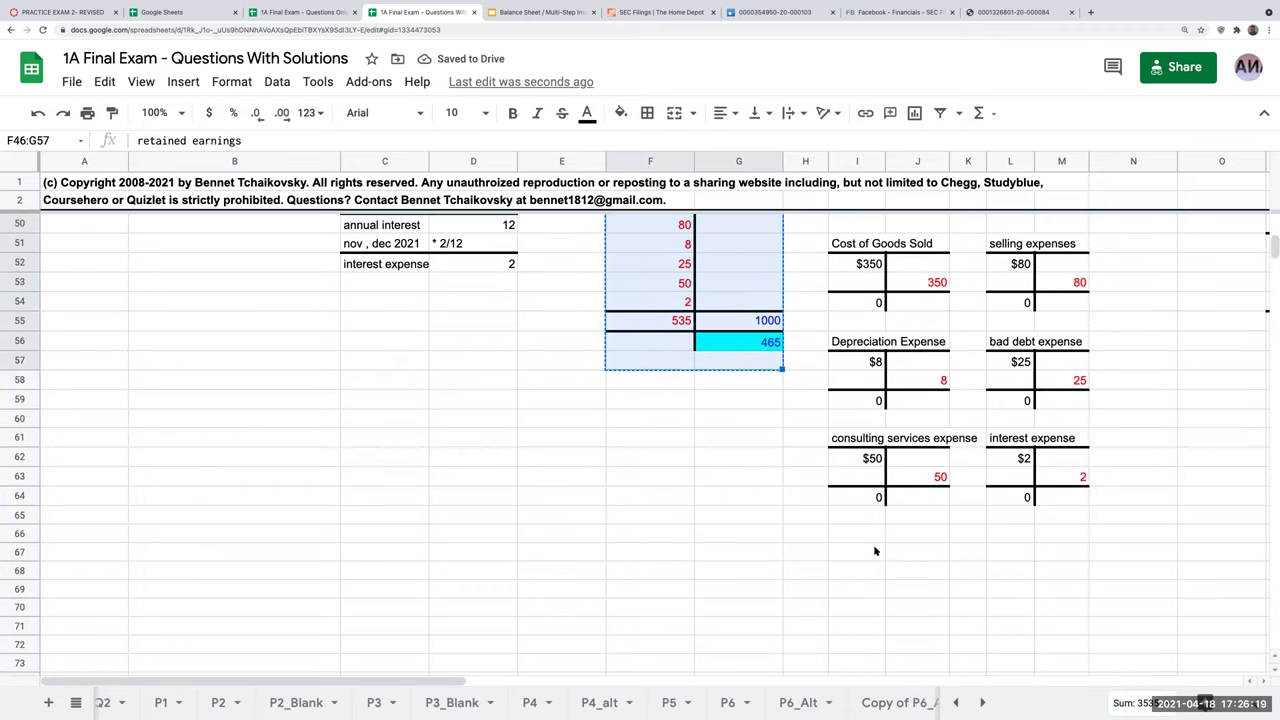
left_click(874, 545)
key("ctrl+v")
- Insert two empty columns to the left of column G for the post-closing balances
scroll(884, 514, "up", 5)
scroll(738, 400, "up", 12)
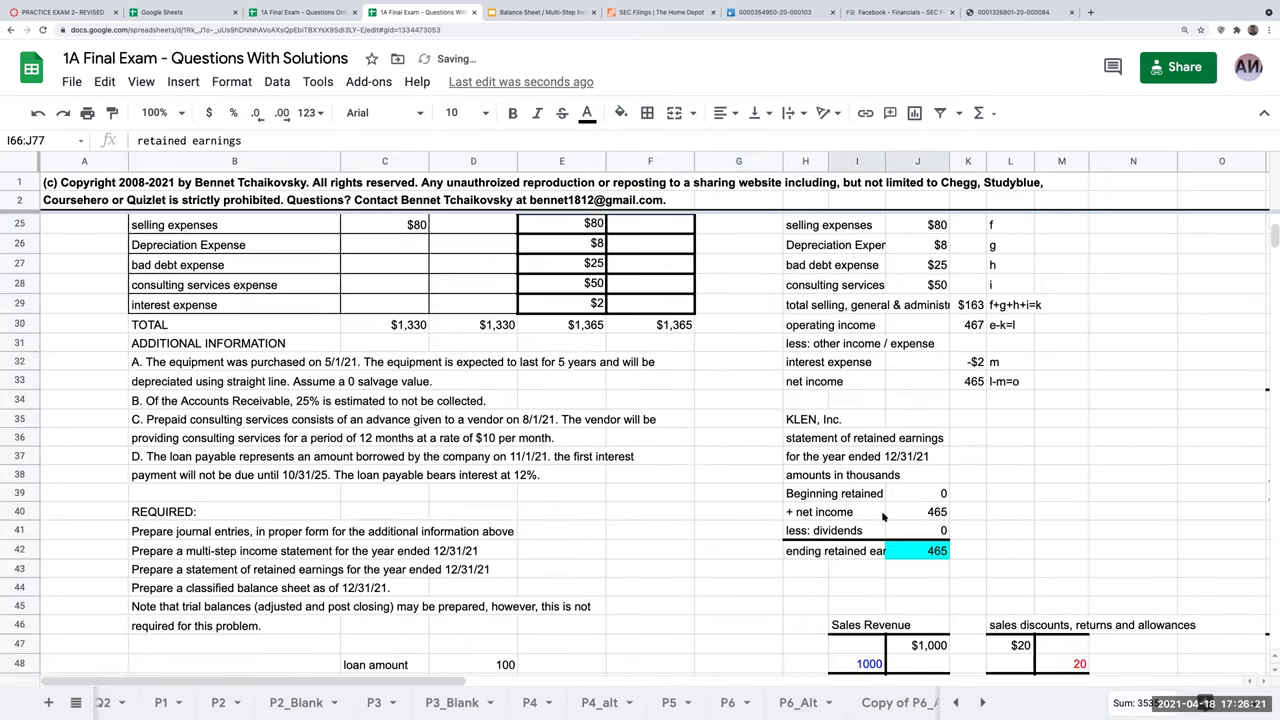
left_click(758, 163)
left_click_drag(758, 163, 790, 163)
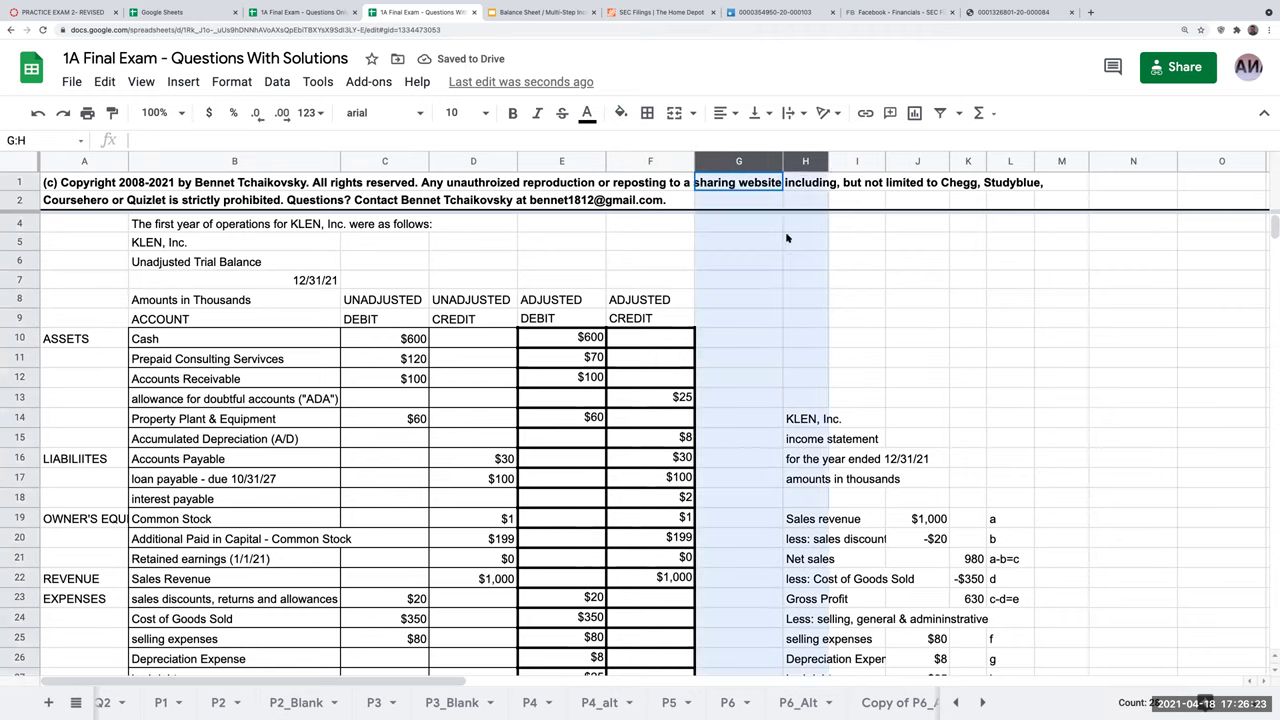
right_click(790, 163)
left_click(842, 236)
left_click(786, 466)
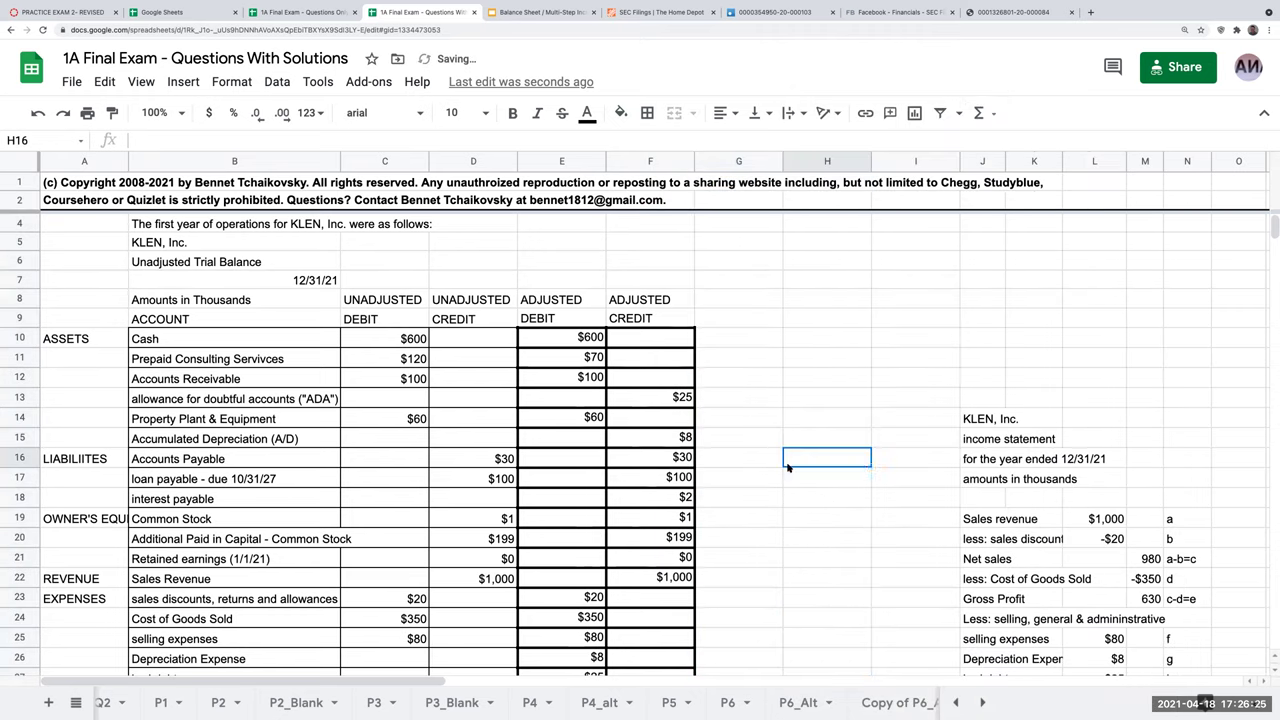
scroll(786, 470, "down", 13)
scroll(786, 470, "up", 12)
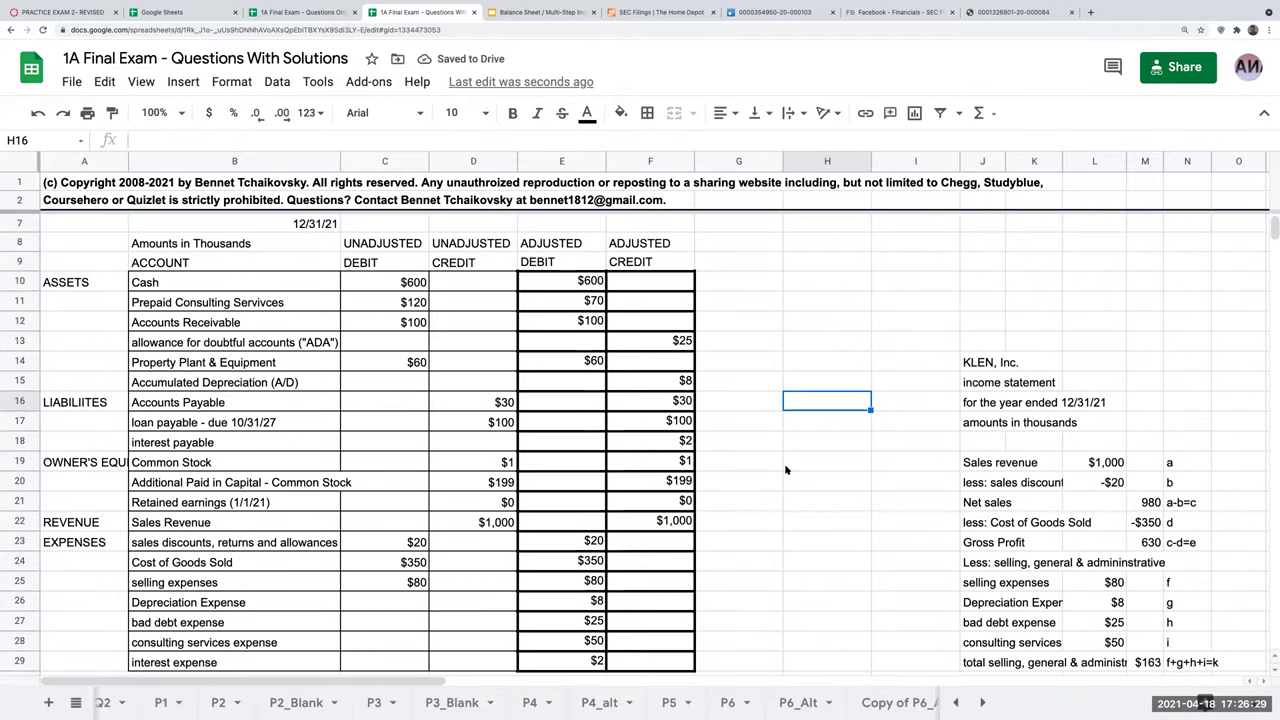
scroll(786, 470, "down", 5)
left_click(1095, 617)
scroll(855, 374, "up", 6)
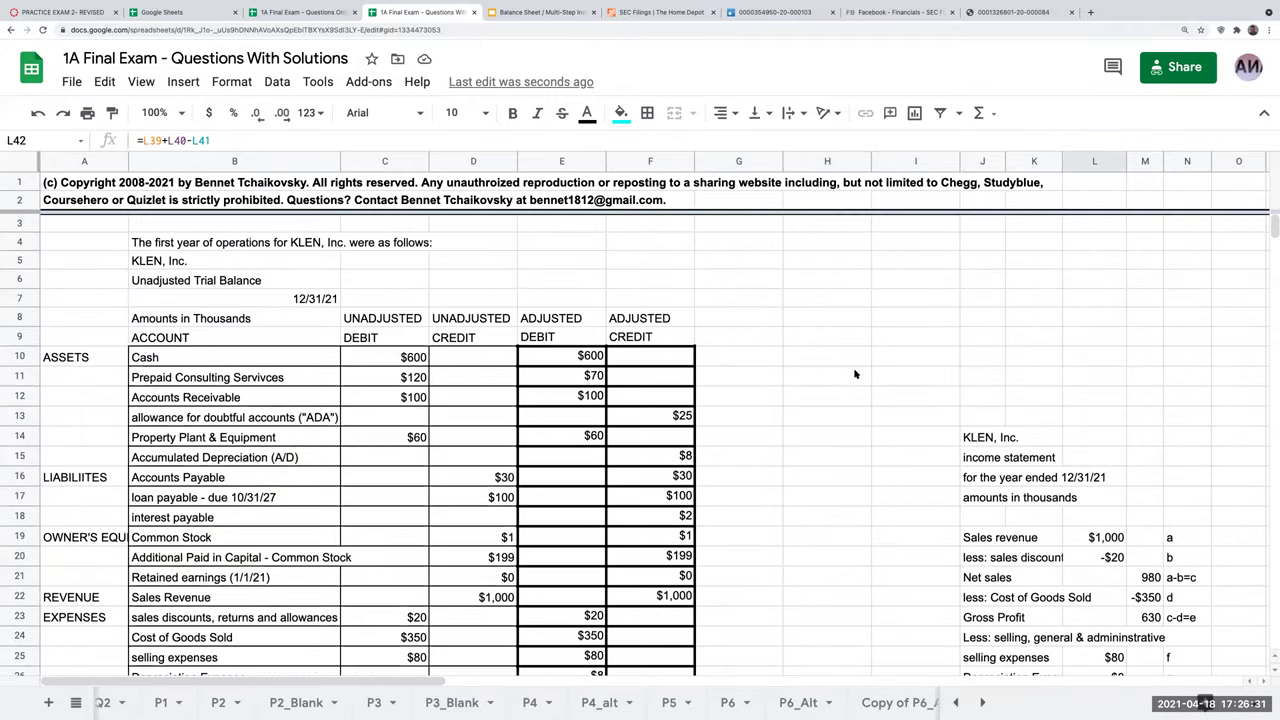
- Enter POST CLOSING headers in G8:H8 with DEBIT and CREDIT beneath in G9:H9
left_click(742, 321)
type("POST CLOSING")
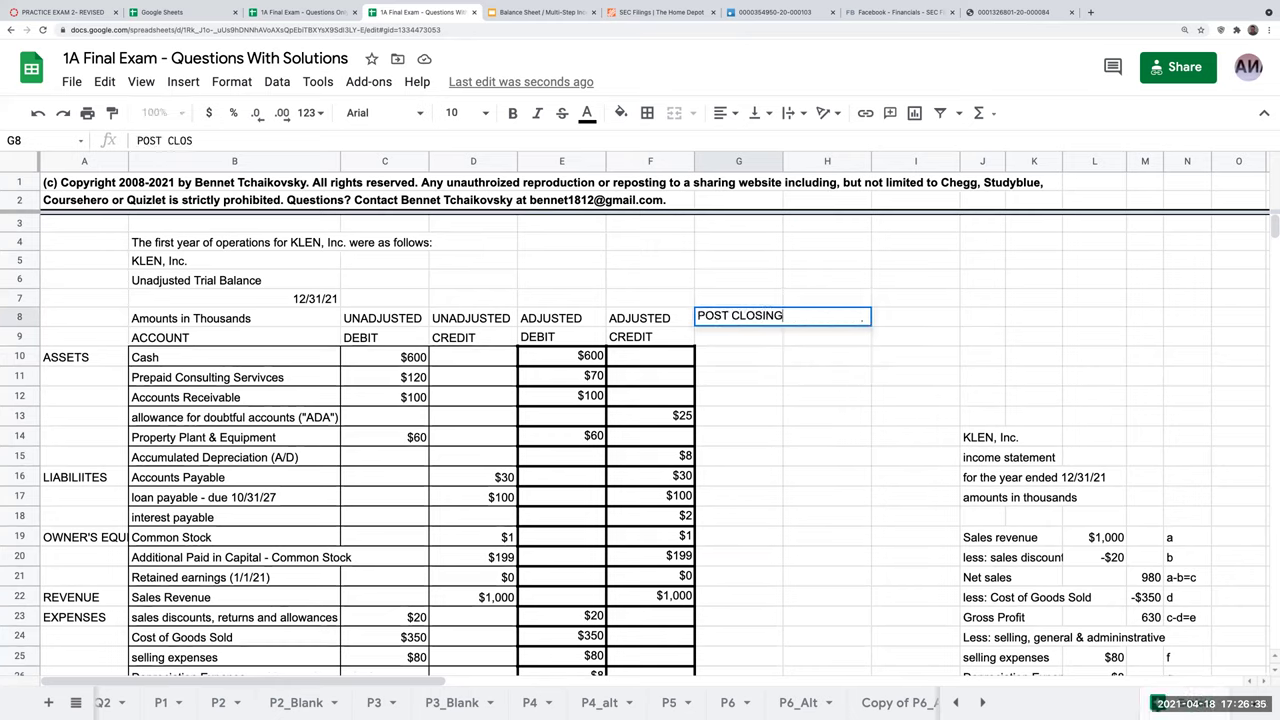
key("Tab")
type("P")
key("Return")
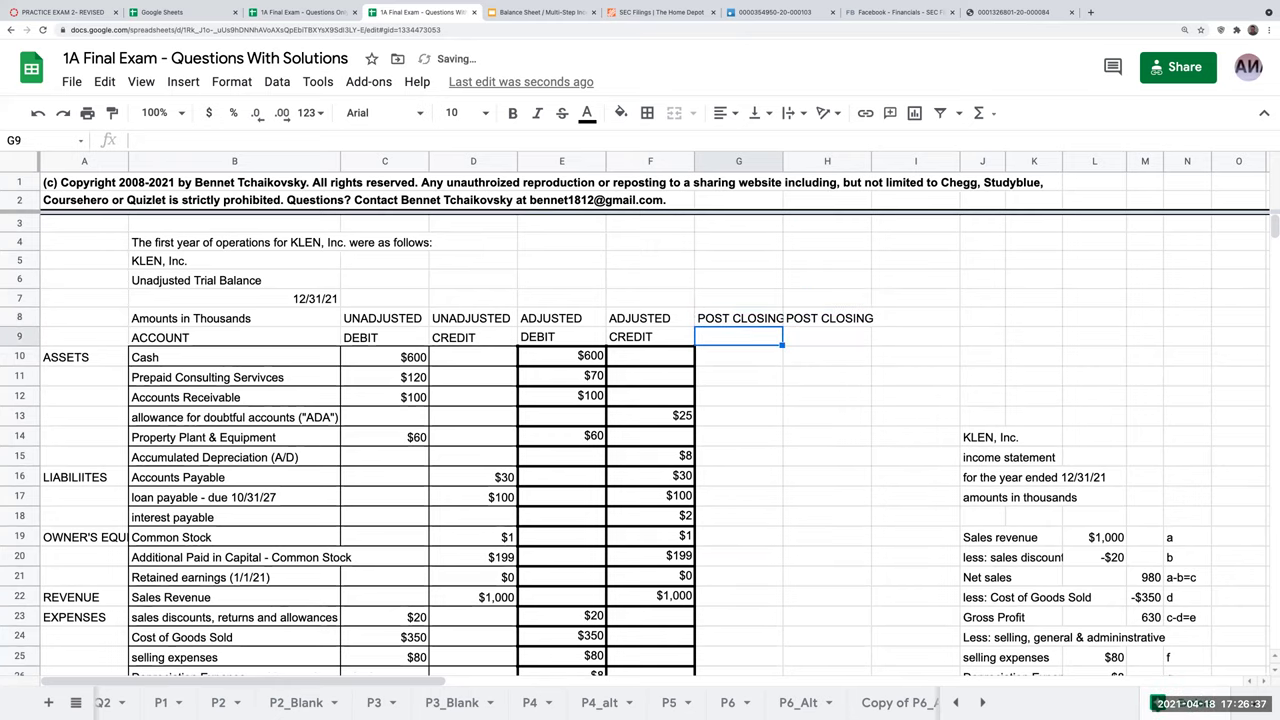
type("D")
key("Return")
key("Up")
key("Right")
type("+G9")
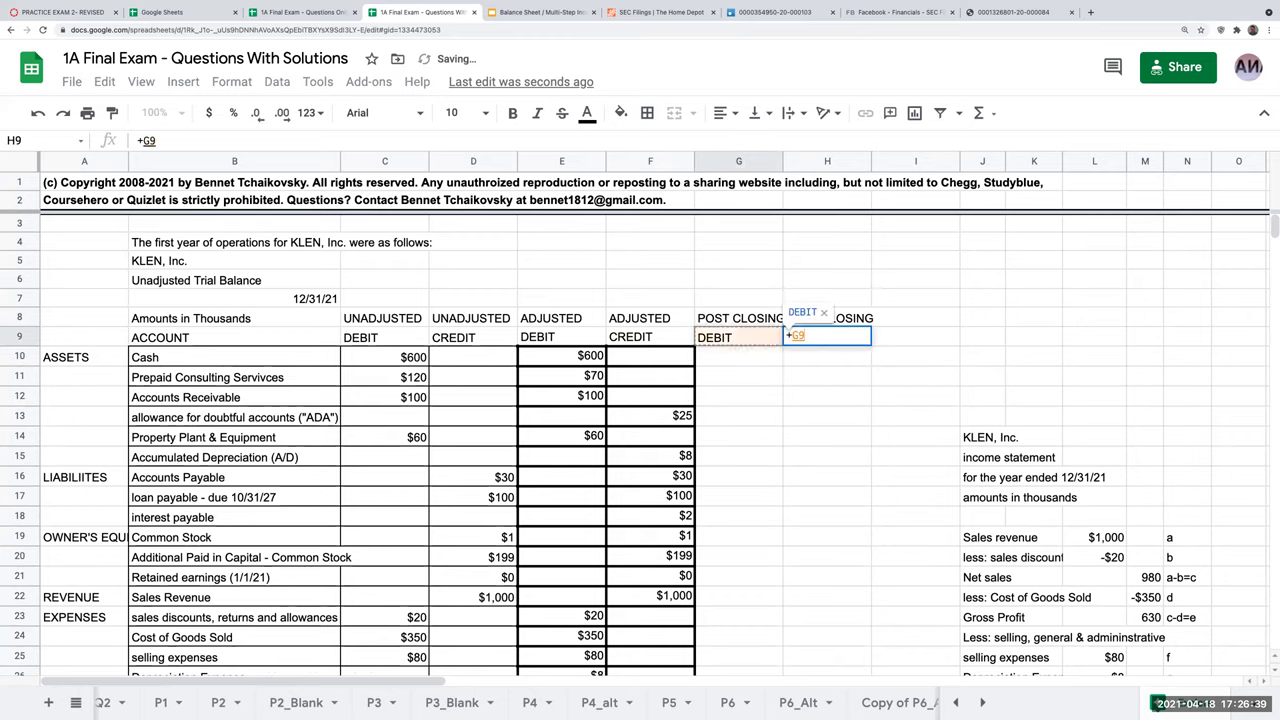
key("BackSpace")
key("BackSpace")
key("BackSpace")
type("CREDIT")
key("Return")
- Apply All borders to the post-closing range G10:H29
left_click_drag(728, 350, 784, 545)
left_click(647, 113)
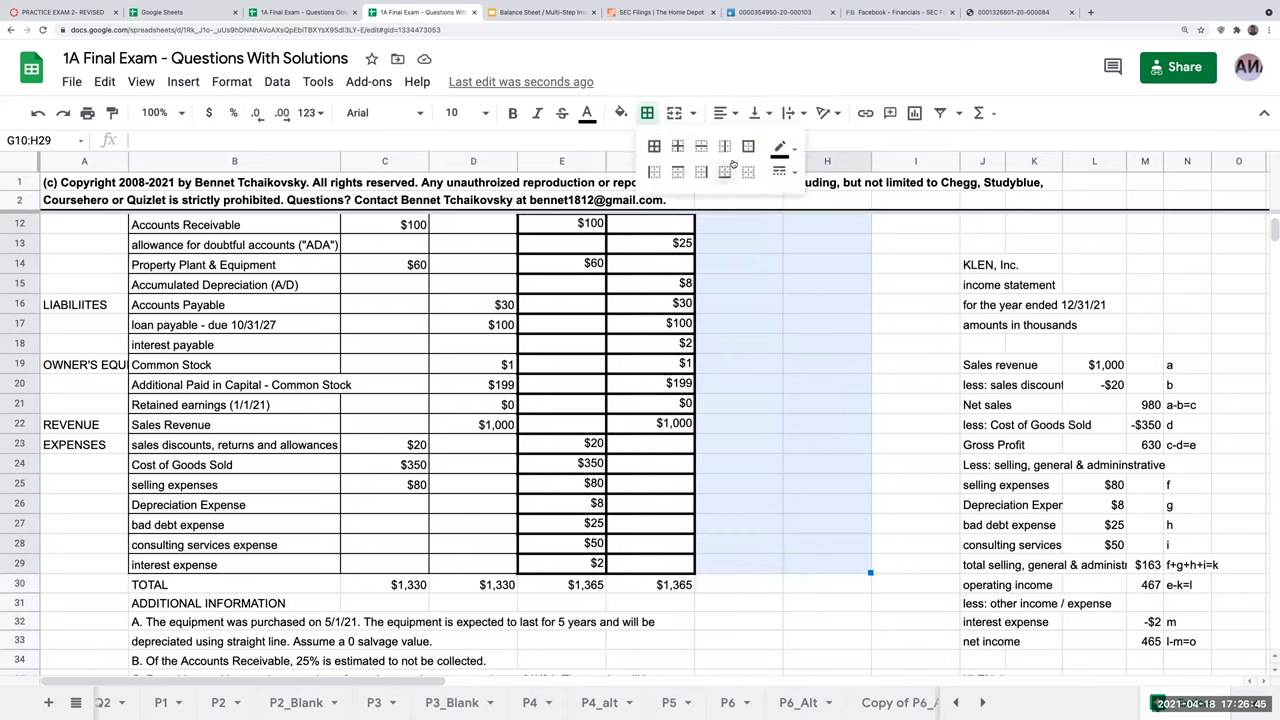
left_click(656, 148)
left_click(828, 546)
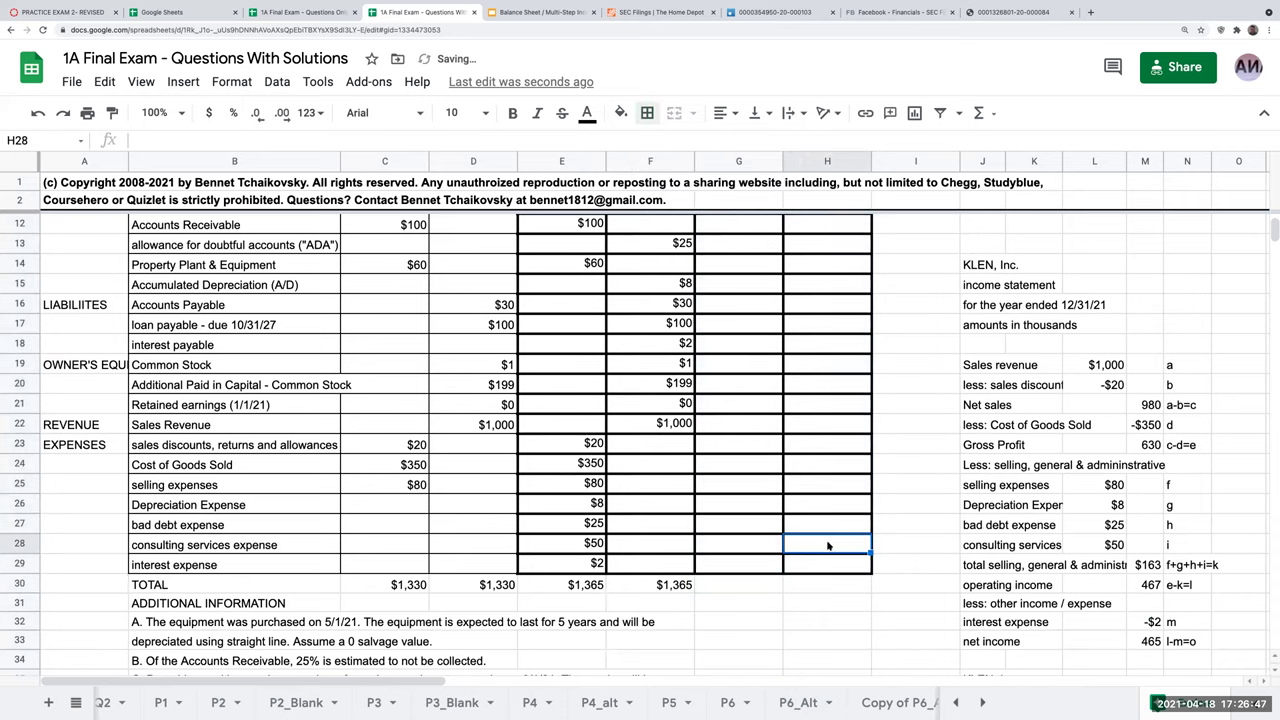
- Link H21 to the retained earnings T-account balance with =+L76
left_click(826, 408)
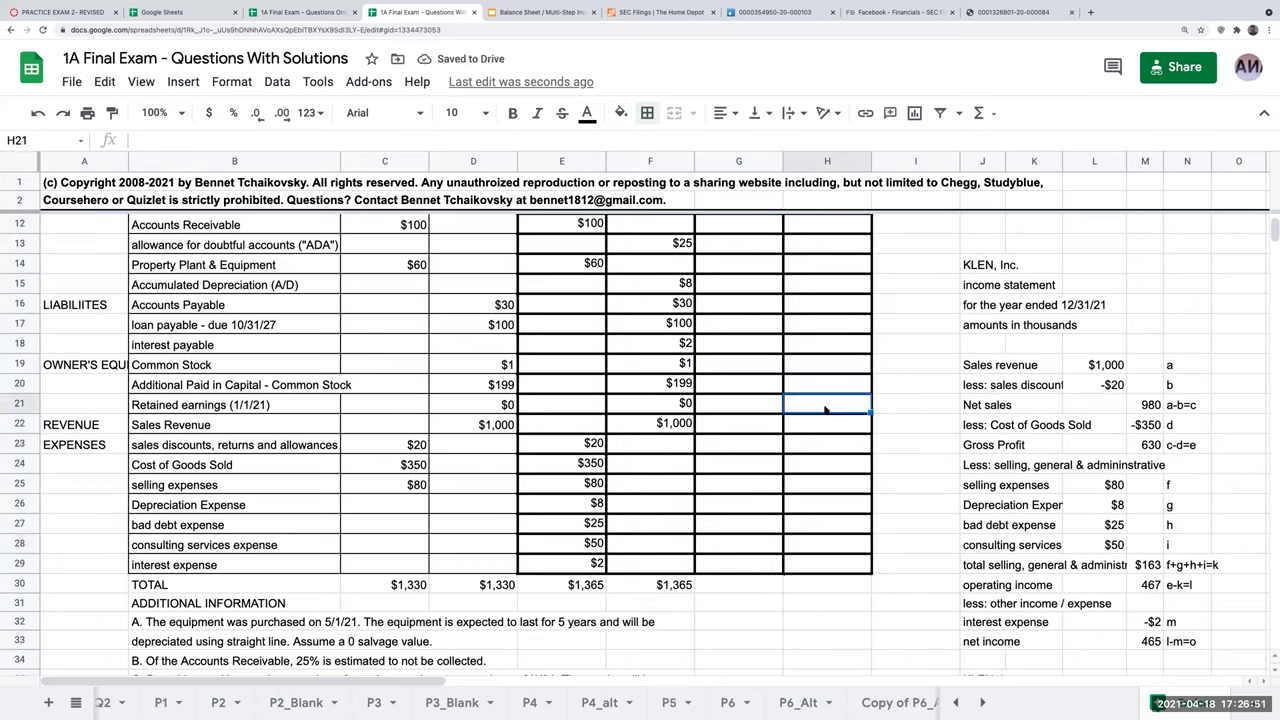
type("+")
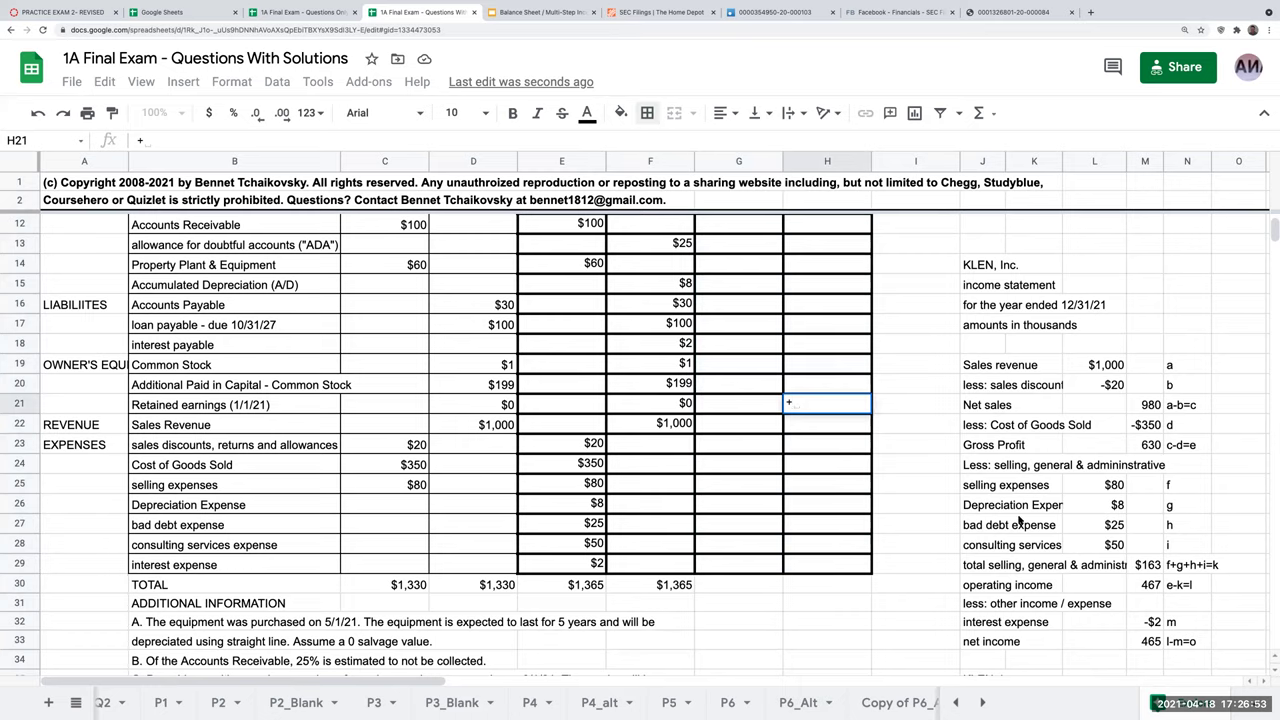
scroll(990, 528, "down", 5)
scroll(987, 529, "down", 9)
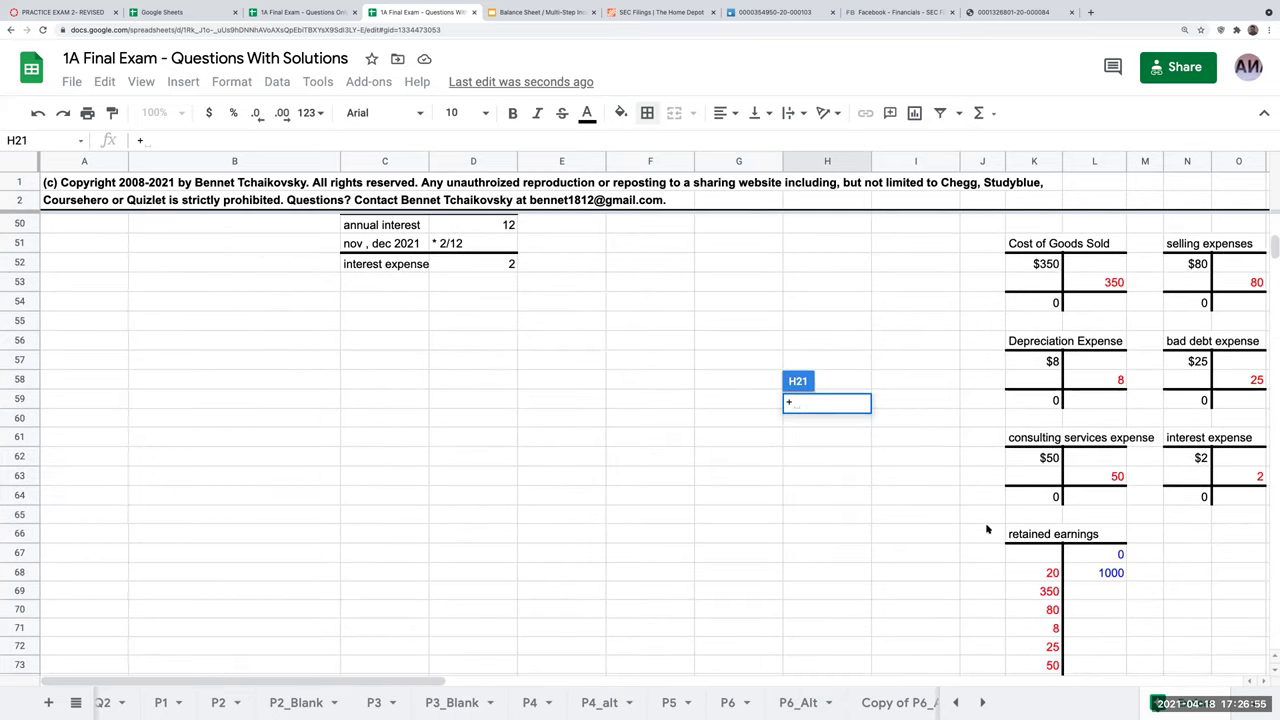
left_click(1106, 569)
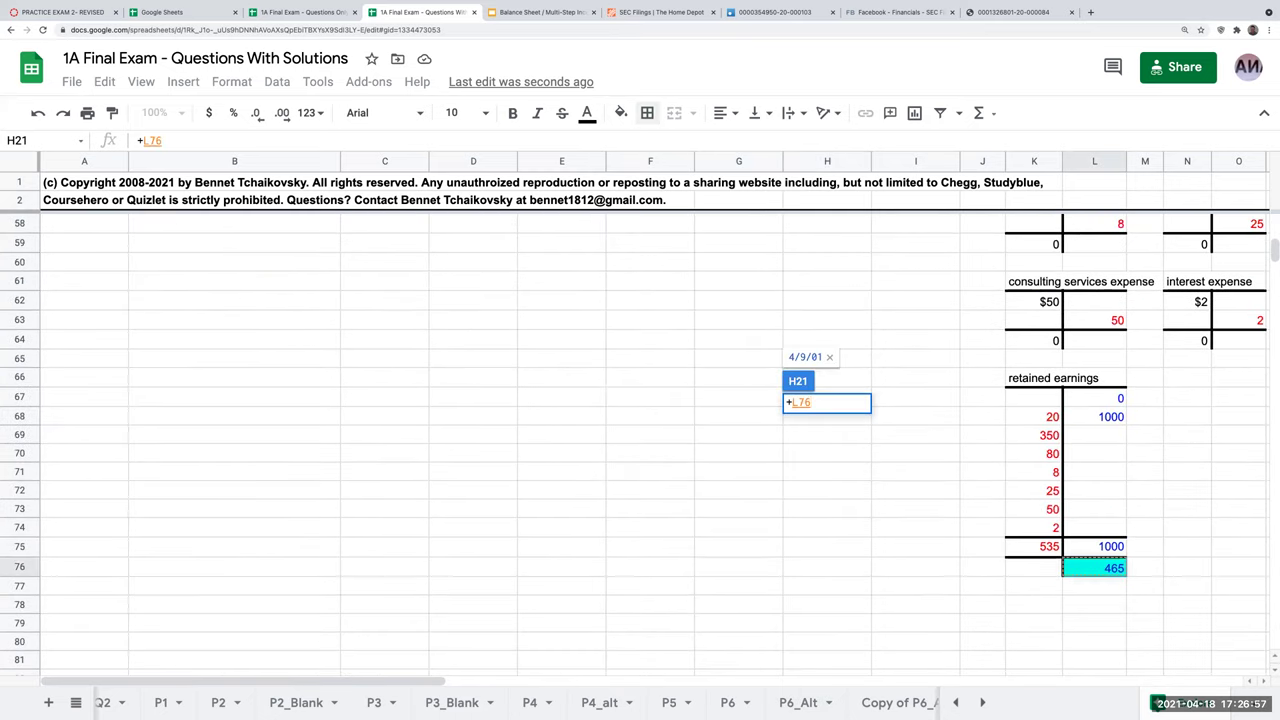
key("Return")
scroll(1138, 607, "down", 3)
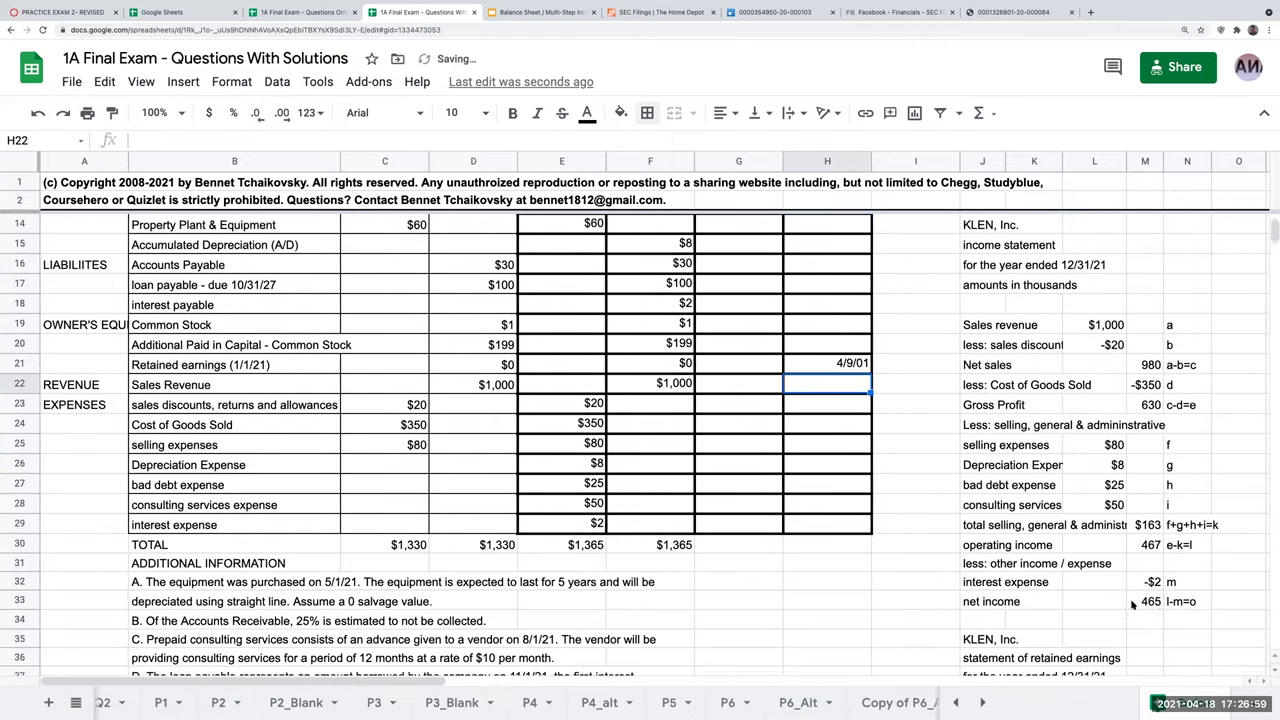
left_click(1145, 541)
scroll(1093, 610, "down", 2)
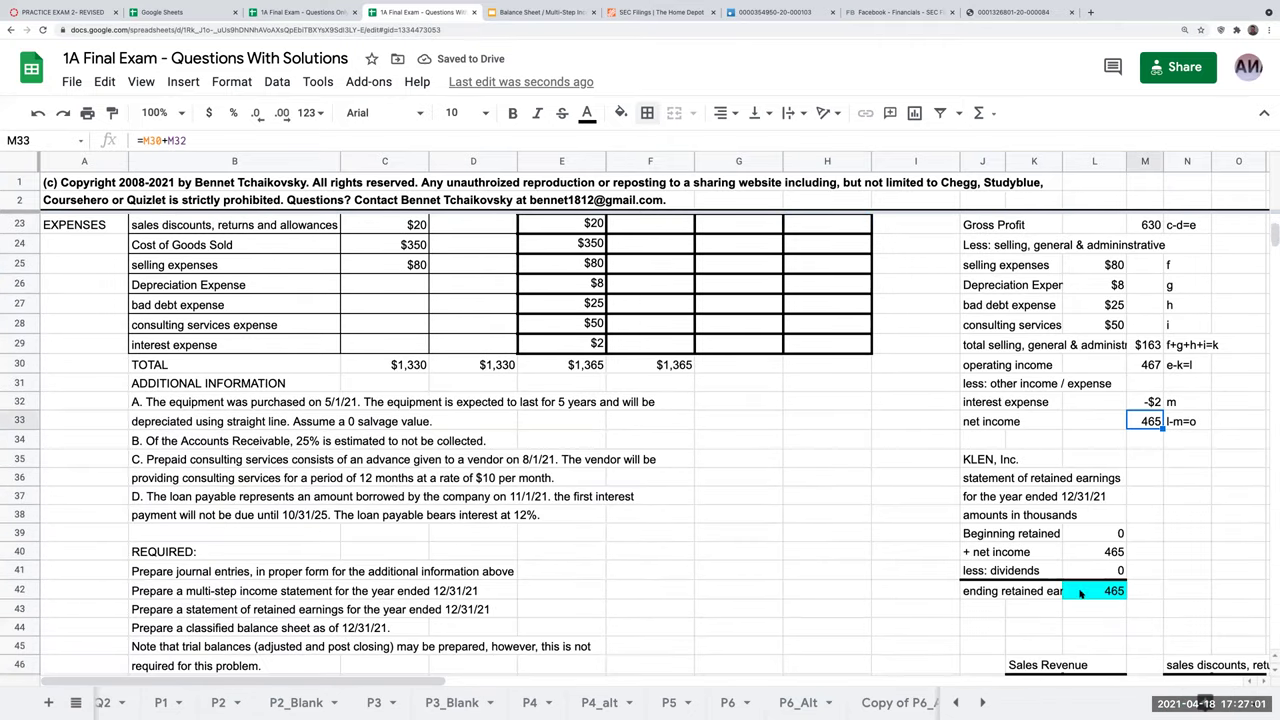
- Format H21 as rounded Currency so retained earnings shows $465
left_click(1082, 593)
left_click(840, 499)
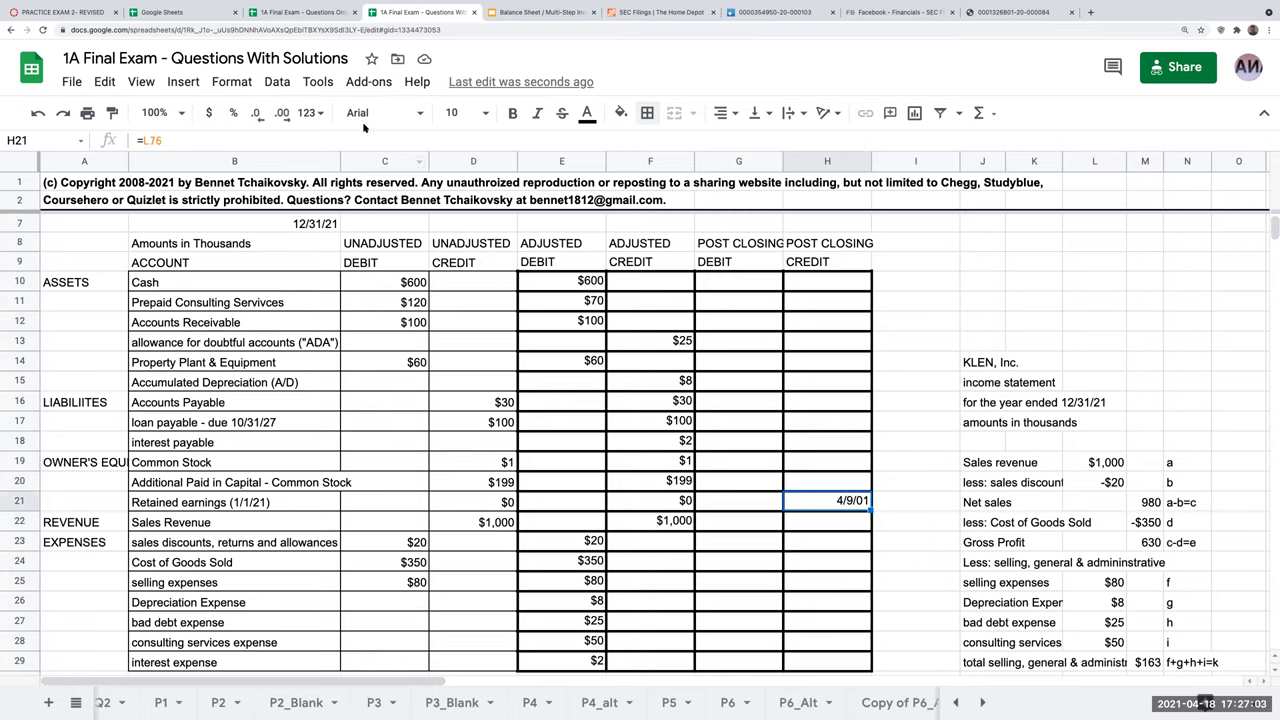
left_click(310, 113)
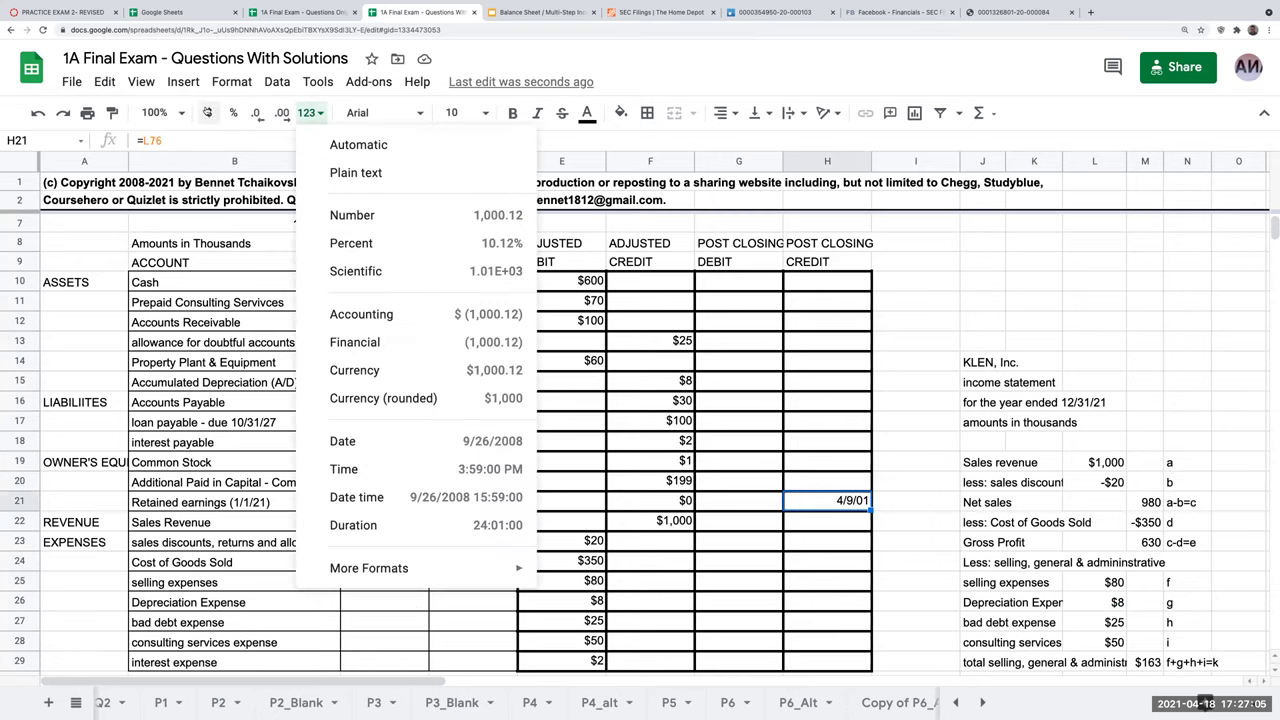
left_click(208, 113)
left_click(256, 113)
left_click(256, 113)
- Enter 0 for Sales Revenue in H22 and for every expense in G23:G29
scroll(867, 549, "down", 1)
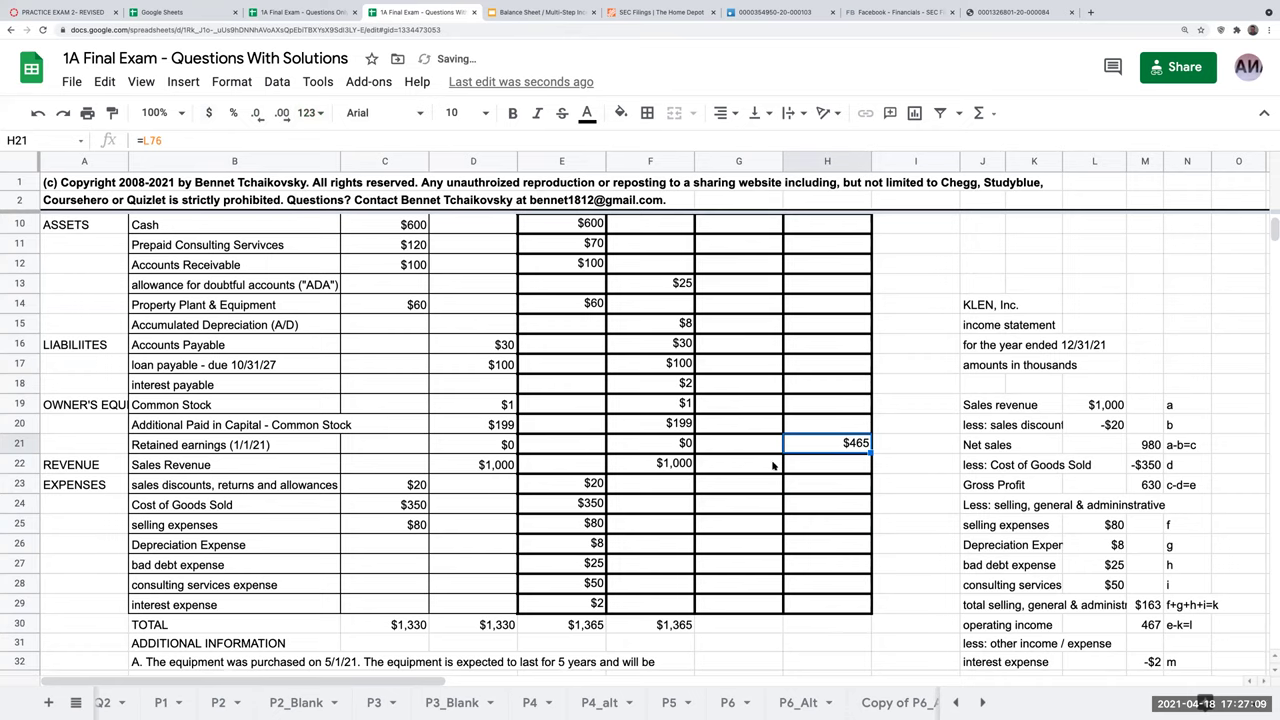
left_click(824, 465)
type("0")
key("Return")
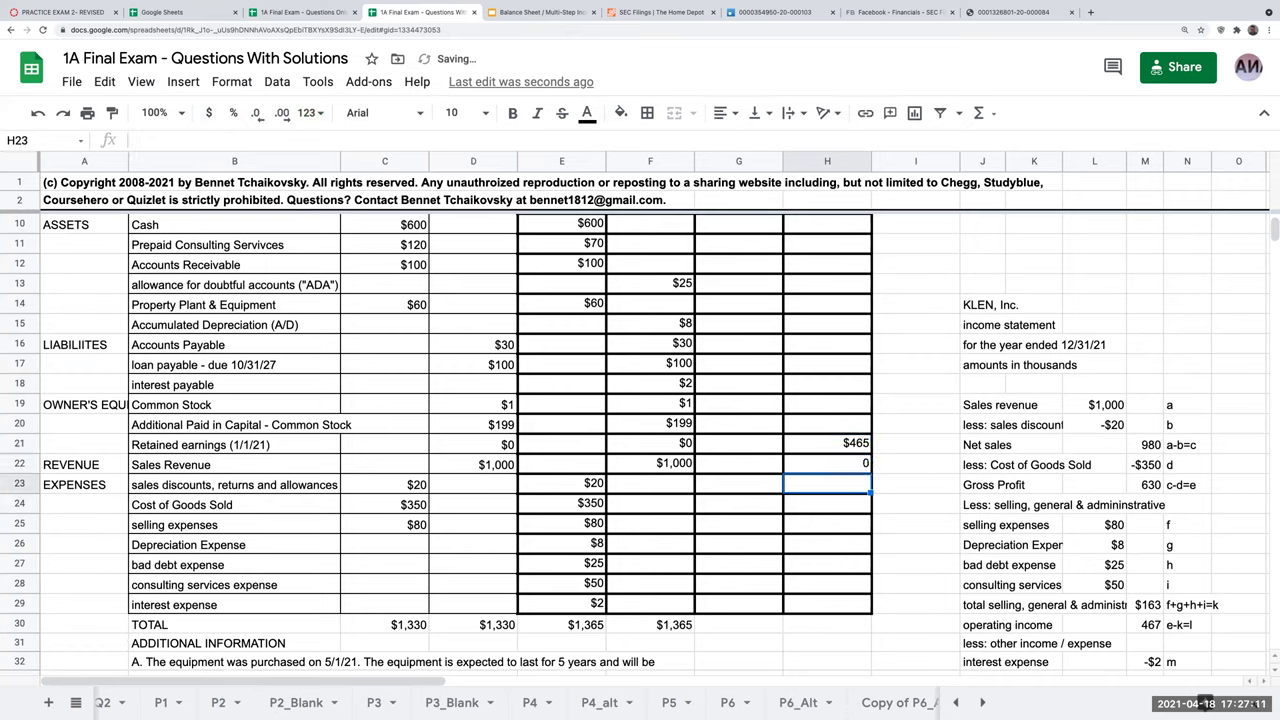
left_click(767, 485)
type("0")
key("Return")
type("0")
key("Return")
type("0 0 0 0 0")
key("Return")
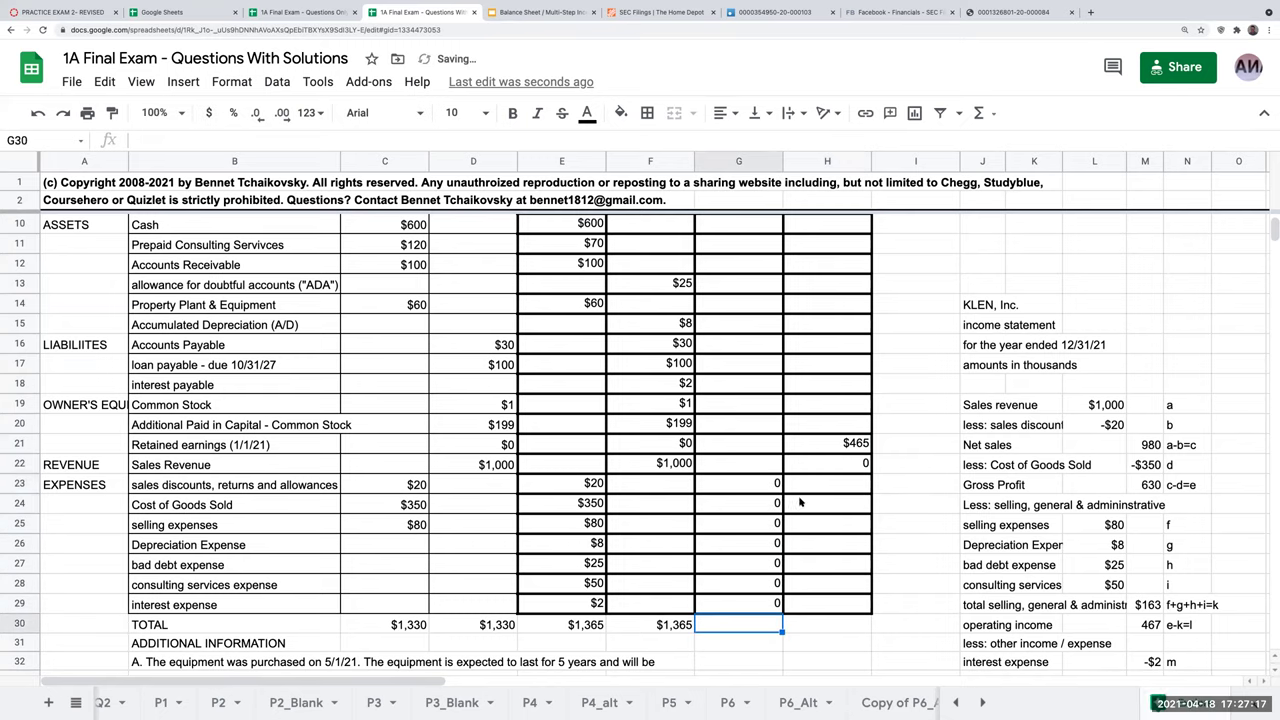
scroll(916, 566, "down", 6)
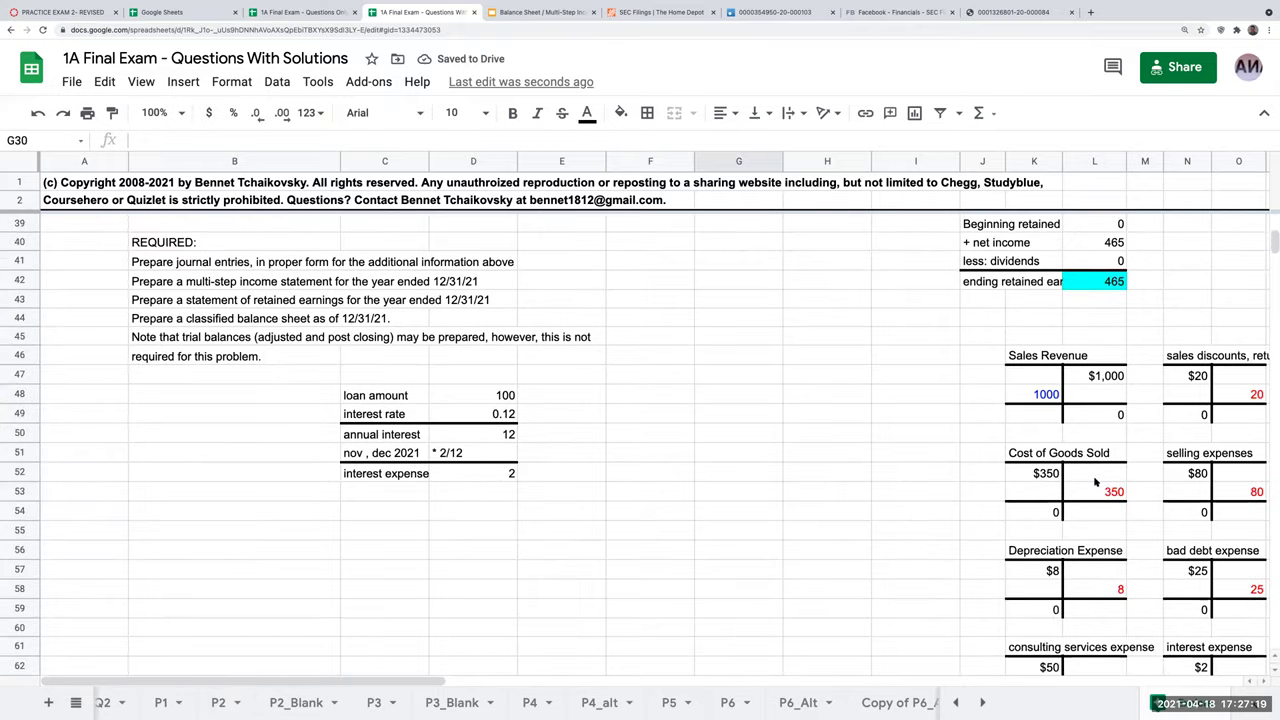
scroll(1094, 483, "up", 6)
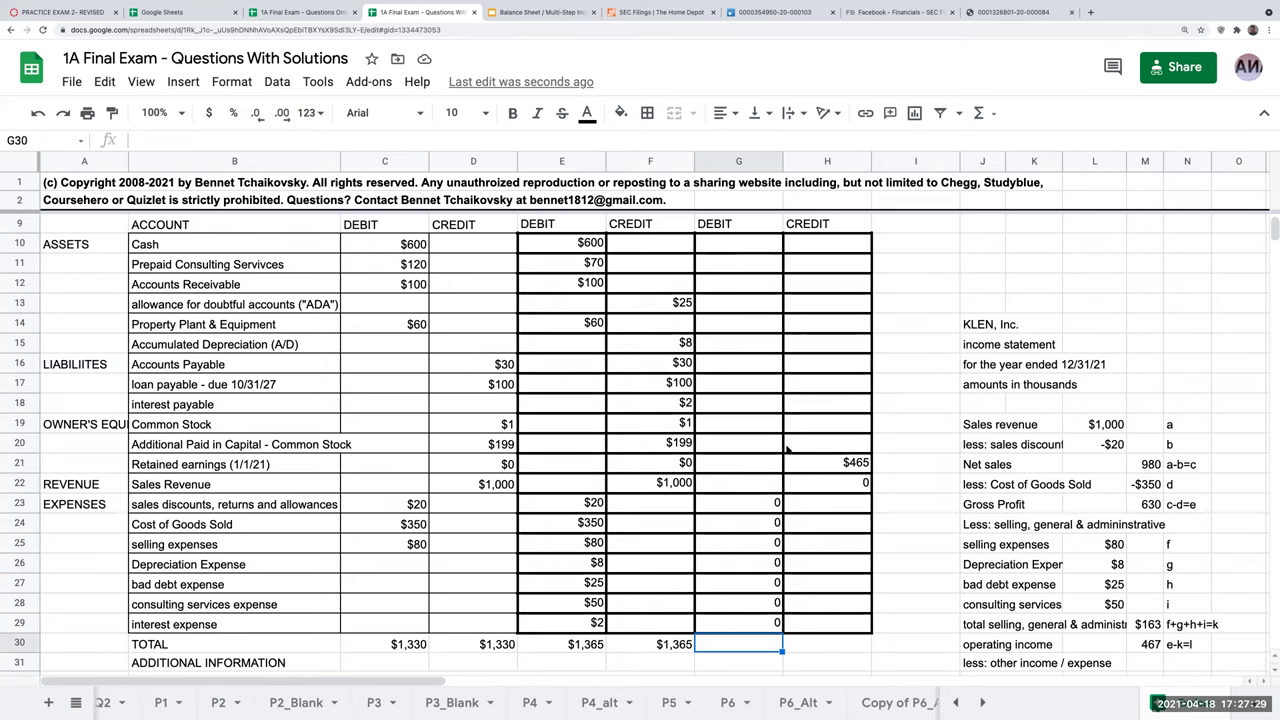
- Carry Cash, Prepaid Consulting, Accounts Receivable, allowance and PP&E balances into G10:H14 with + formulas
left_click(743, 252)
type("+")
key("Left")
key("Left")
key("Return")
type("+")
key("Left")
key("Left")
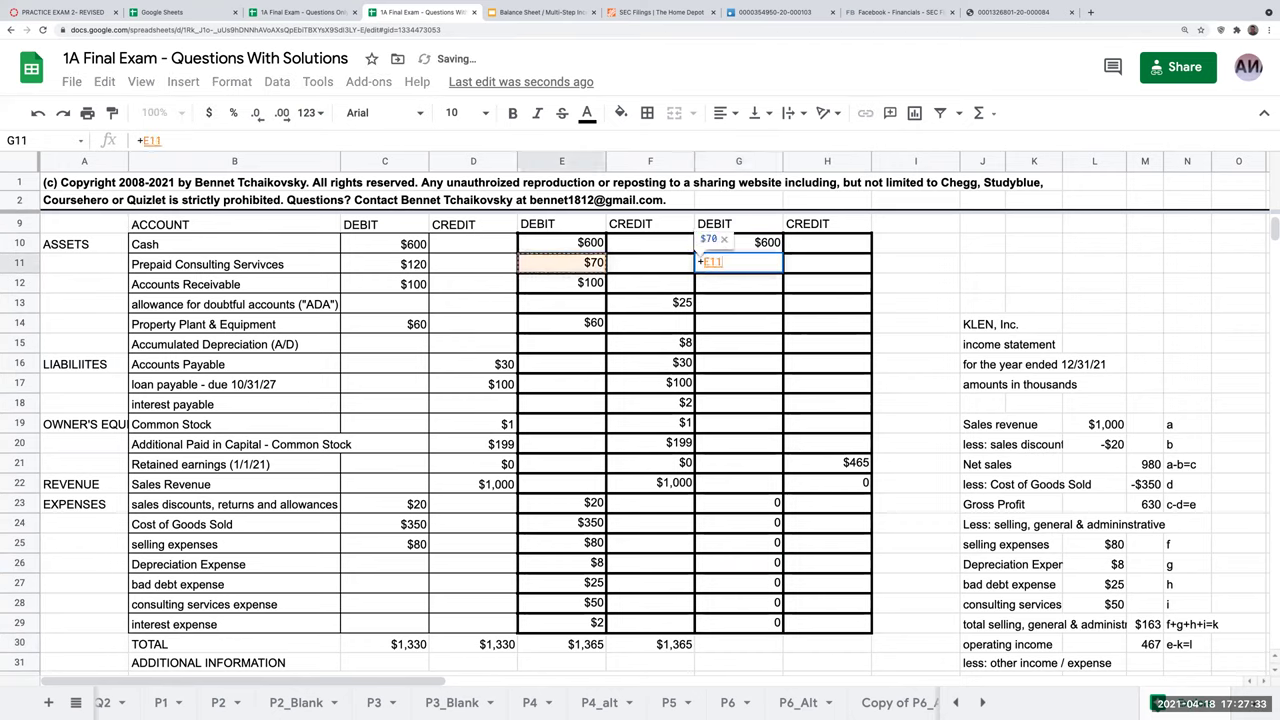
key("Return")
type("+")
key("Left")
key("Left")
key("Return")
key("Right")
type("+")
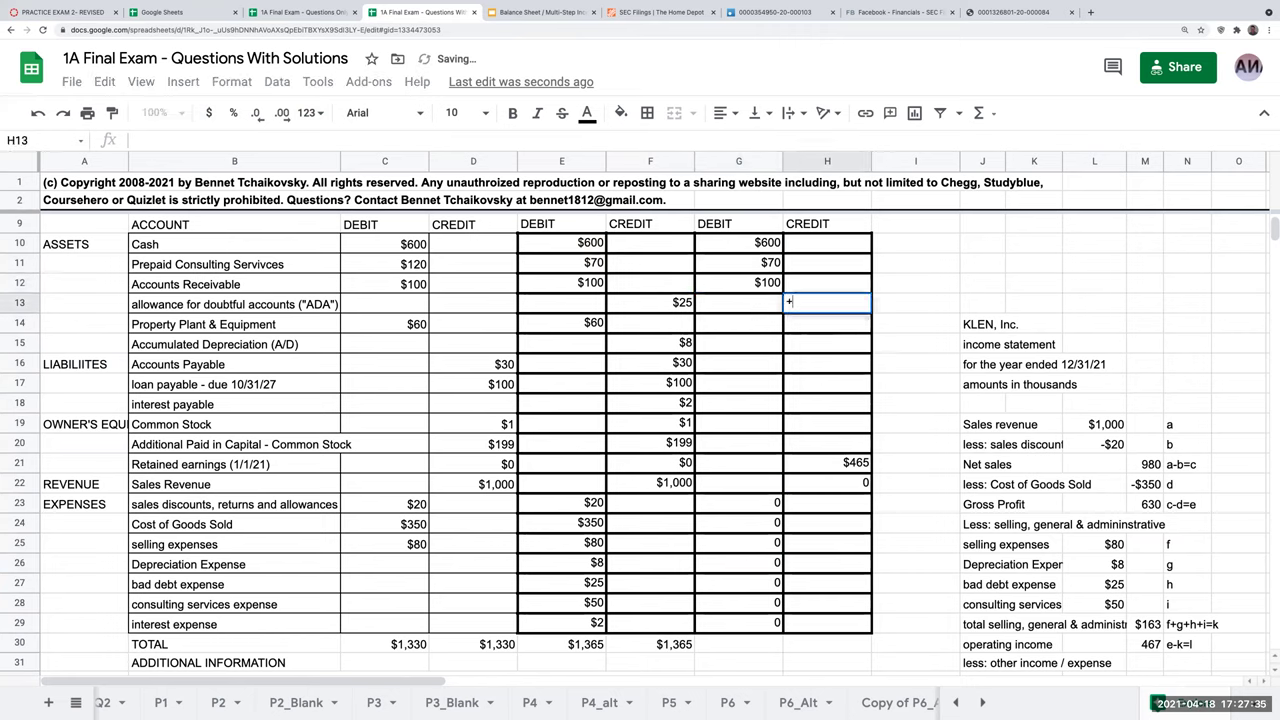
key("Left")
key("Left")
key("Return")
key("Left")
type("+")
key("Left")
key("Left")
key("Return")
- Carry accumulated depreciation, Accounts Payable, loan payable and interest payable credits into H15:H18
key("Right")
type("+")
key("Left")
key("Left")
key("Return")
type("+")
key("Left")
key("Left")
key("Return")
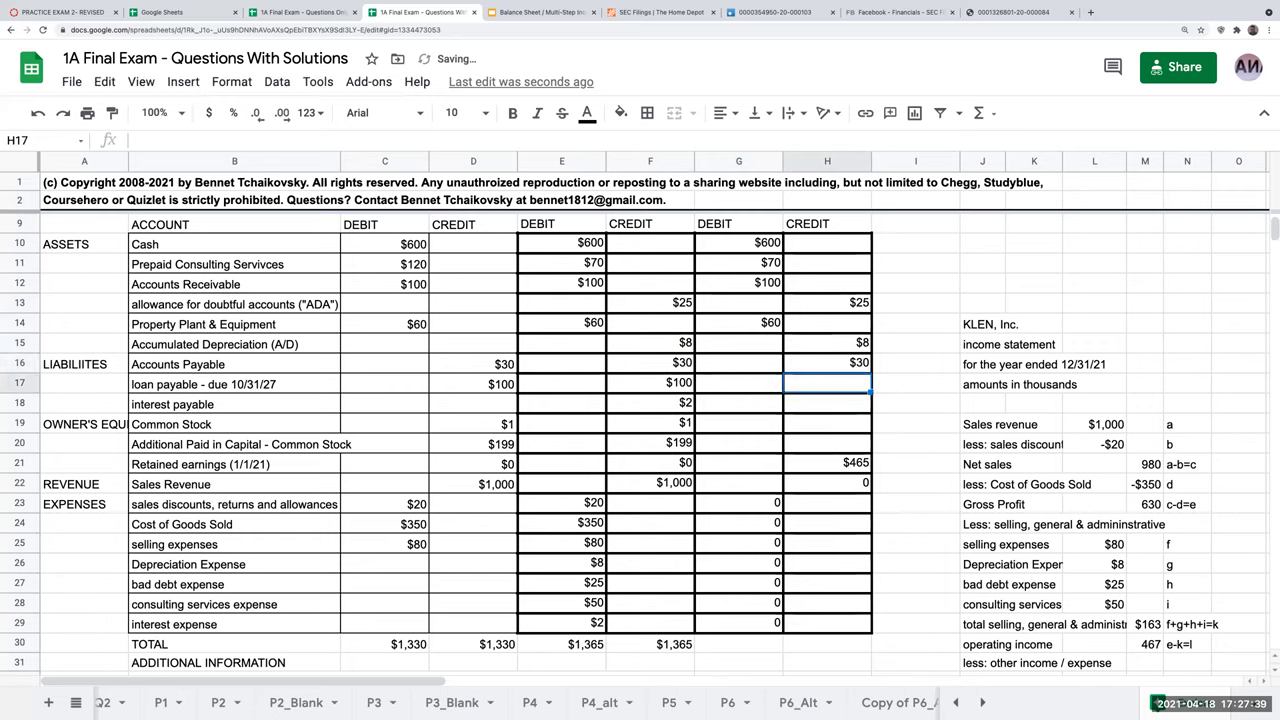
type("+")
key("Left")
key("Left")
key("Return")
type("+")
key("Left")
key("Left")
key("Return")
- Carry Common Stock $1 and Additional Paid in Capital $199 into H19:H20, then select the E30:F30 totals
type("+")
key("Left")
key("Left")
key("Return")
type("+")
key("Left")
key("Left")
key("Return")
key("Down")
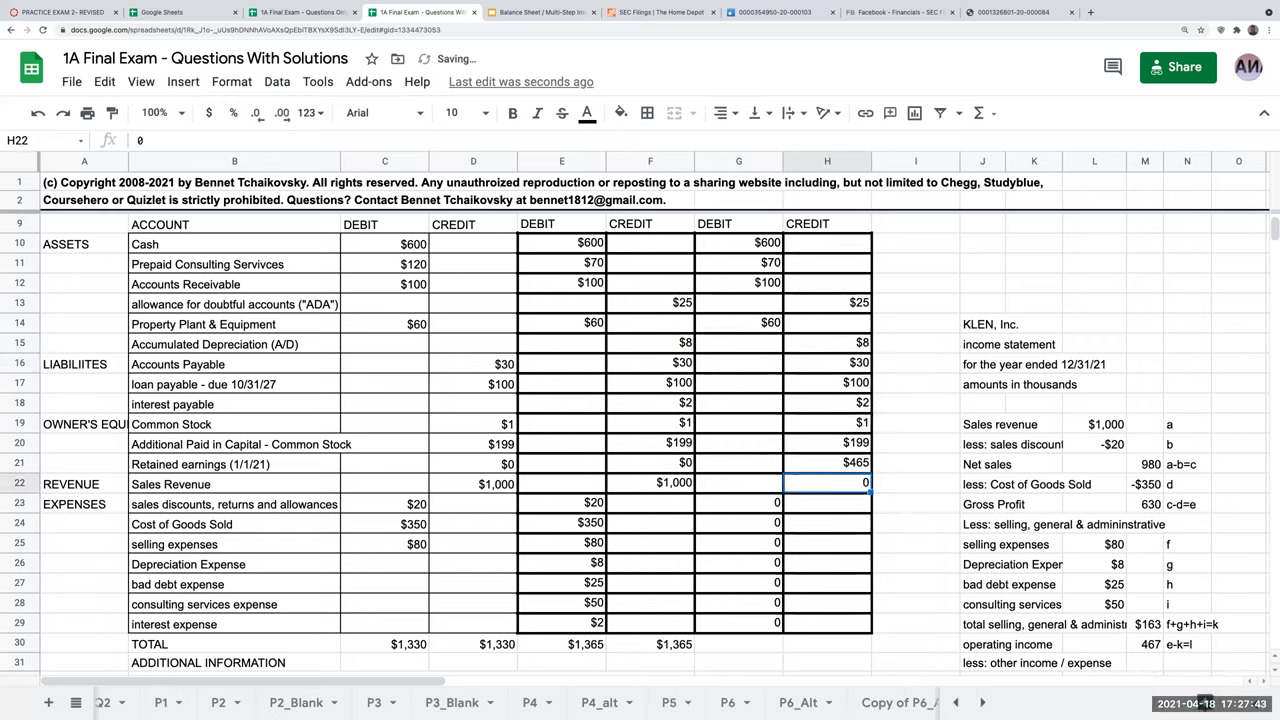
key("Left")
left_click_drag(578, 638, 650, 644)
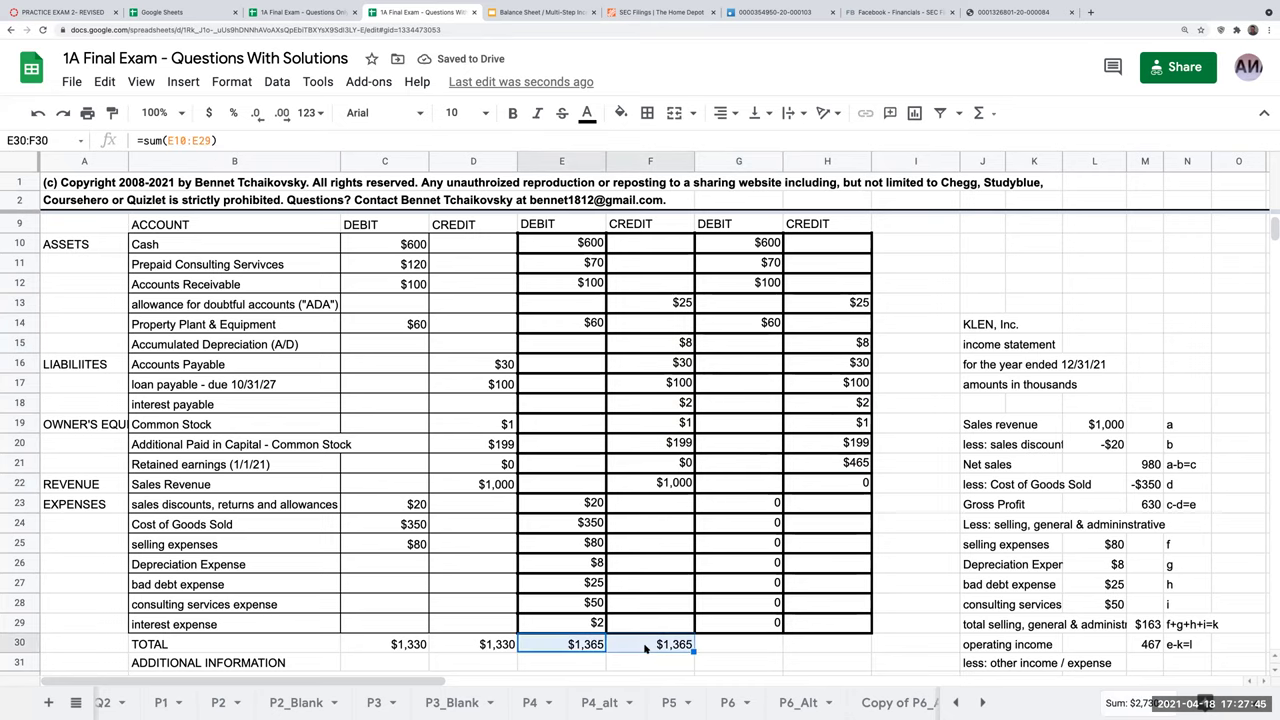
- Paste the total formulas into G30:H30 so post-closing totals read $830 and 830
left_click(760, 646)
key("ctrl+v")
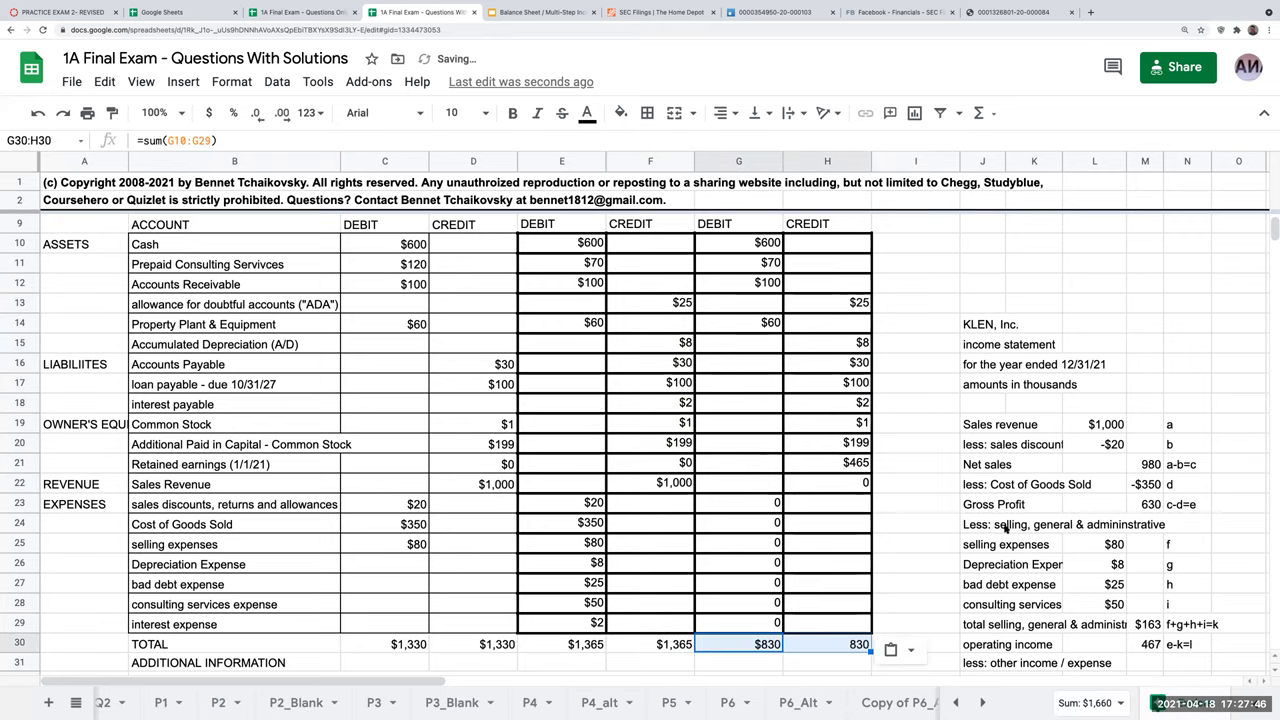
left_click(919, 508)
scroll(930, 500, "down", 6)
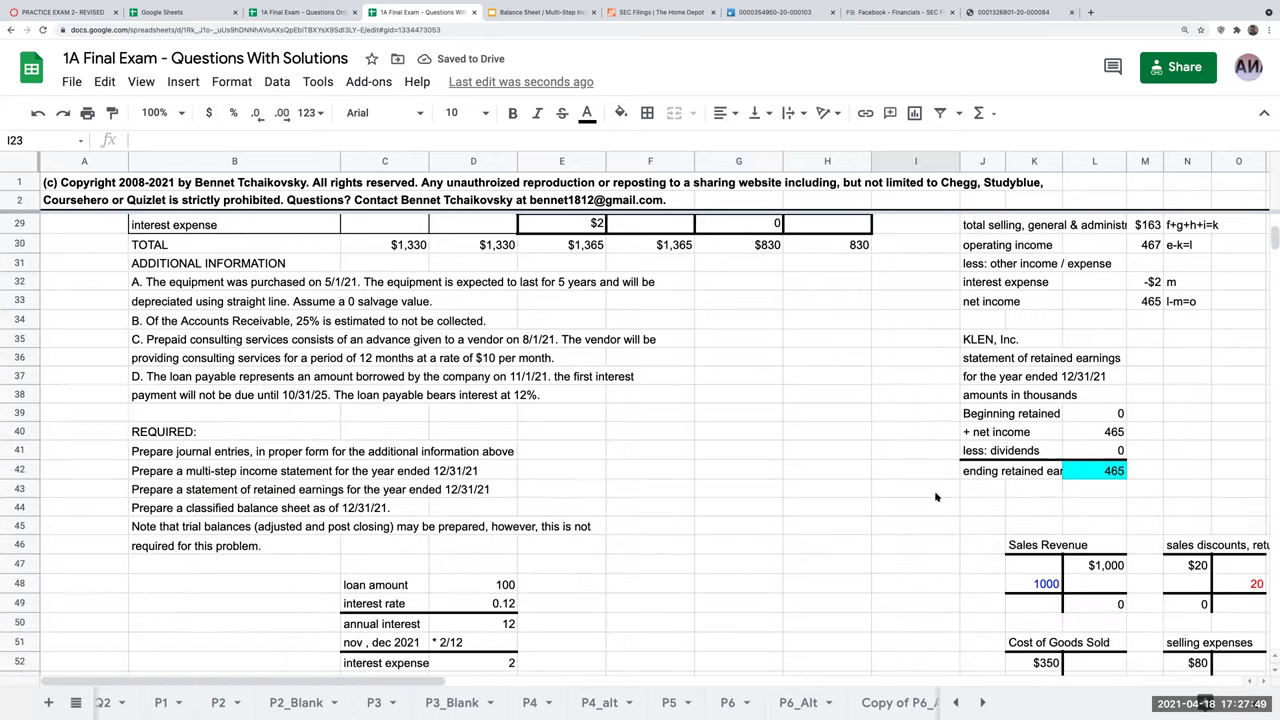
scroll(935, 497, "up", 5)
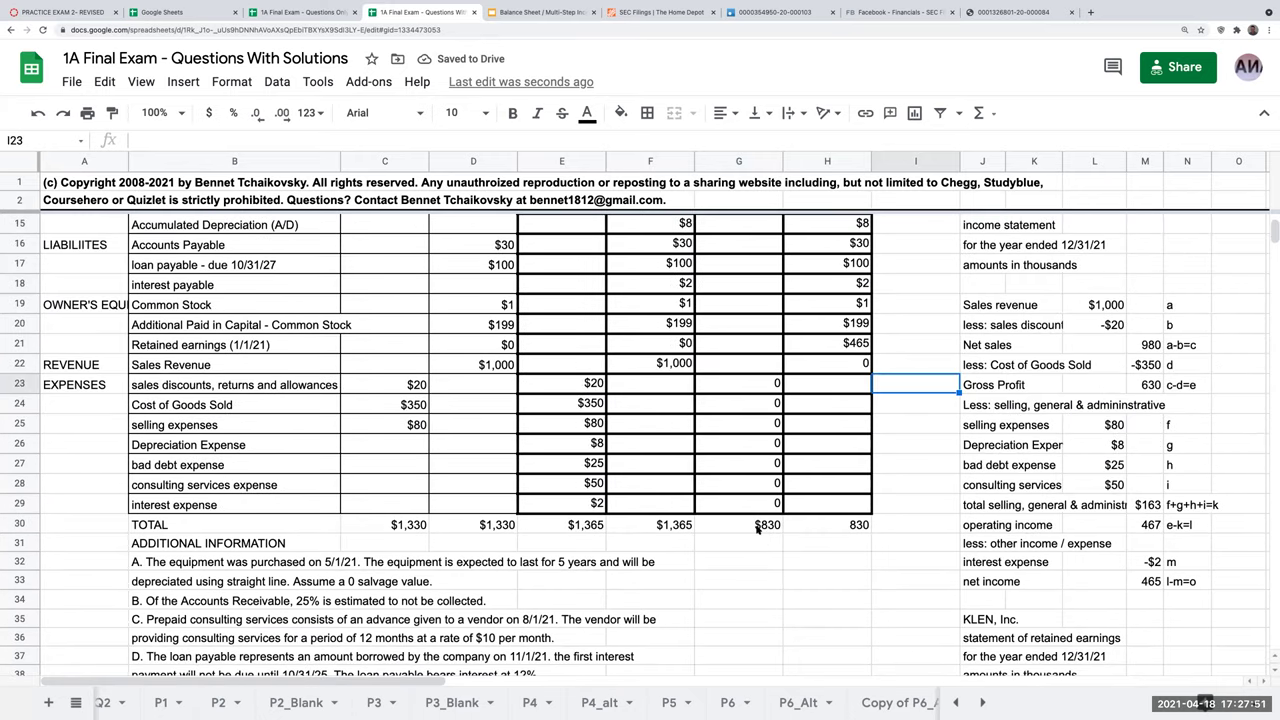
left_click(757, 529)
scroll(940, 502, "down", 2)
scroll(945, 490, "up", 6)
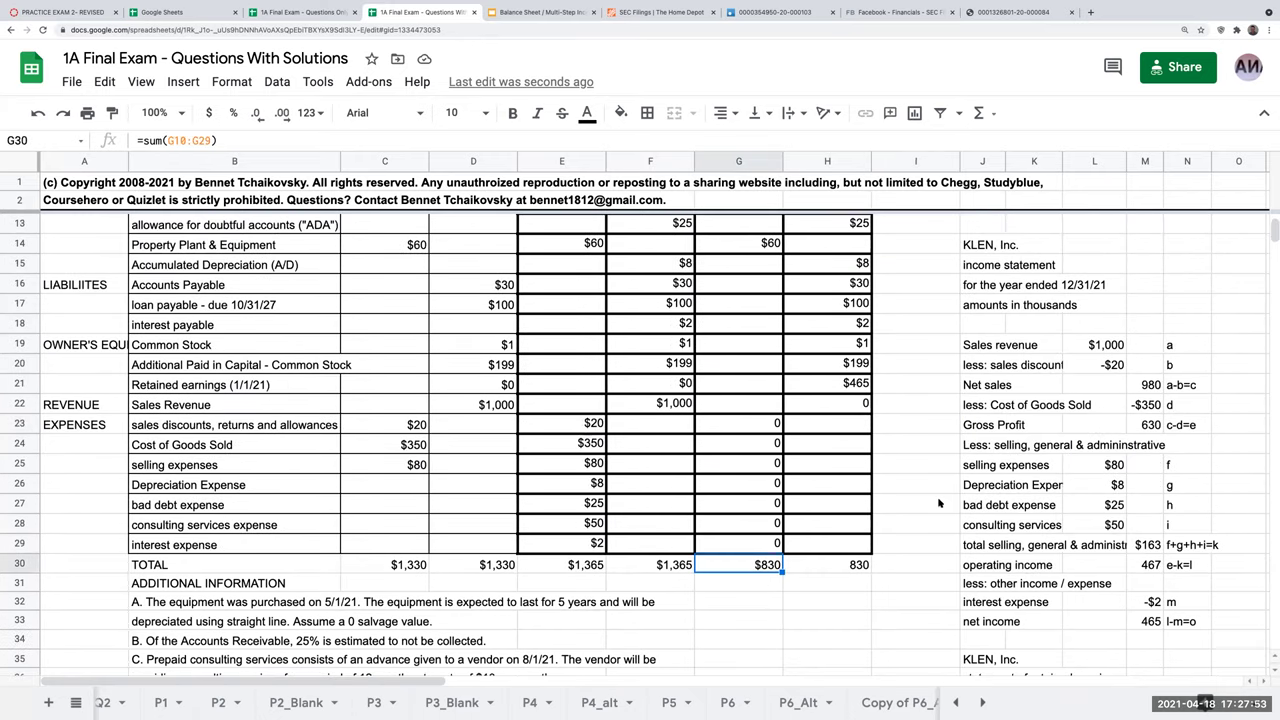
scroll(950, 473, "down", 15)
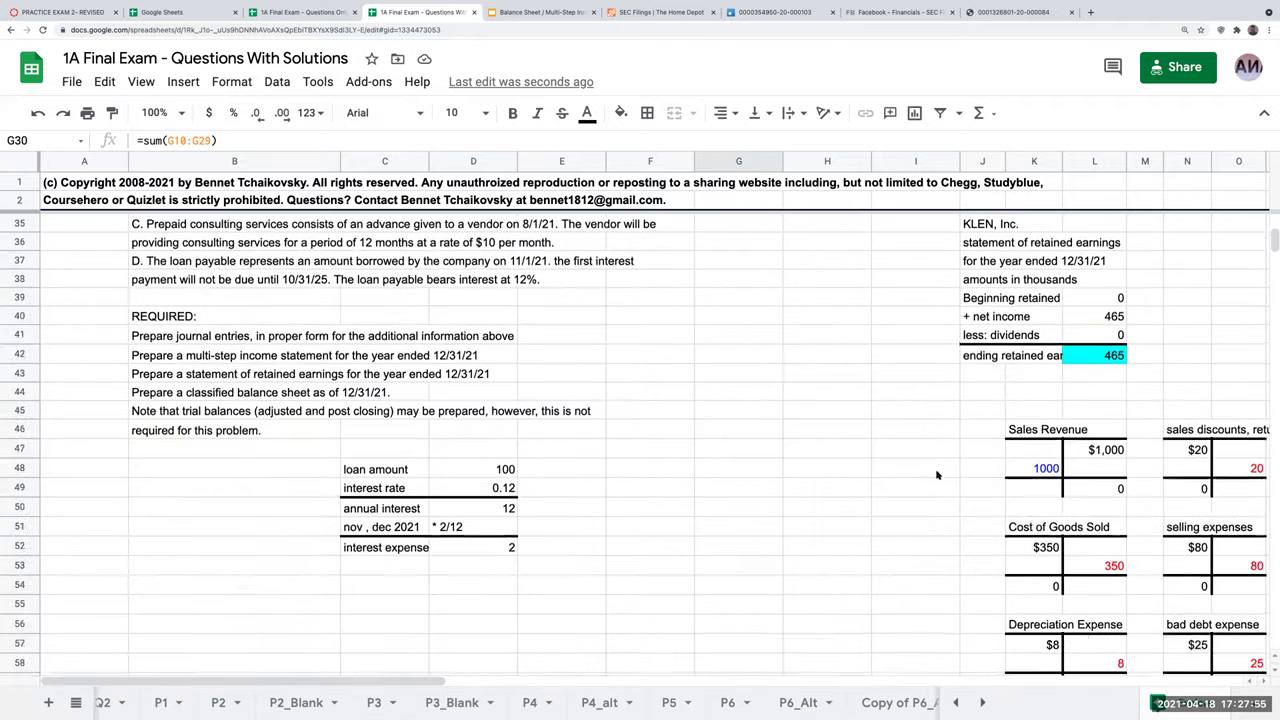
scroll(937, 475, "up", 15)
- Insert six empty columns to the left of column I, before the income statement
left_click_drag(906, 160, 1187, 162)
right_click(1051, 281)
left_click(1125, 230)
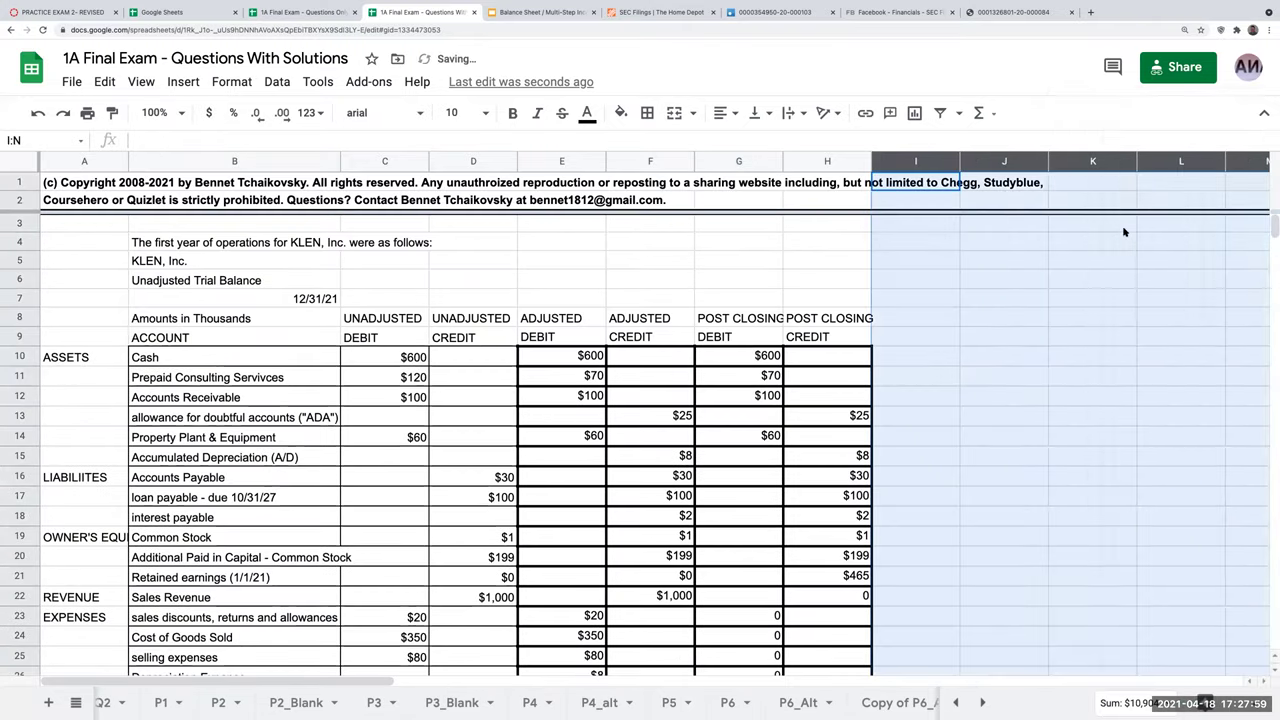
scroll(980, 451, "down", 5)
scroll(980, 451, "down", 3)
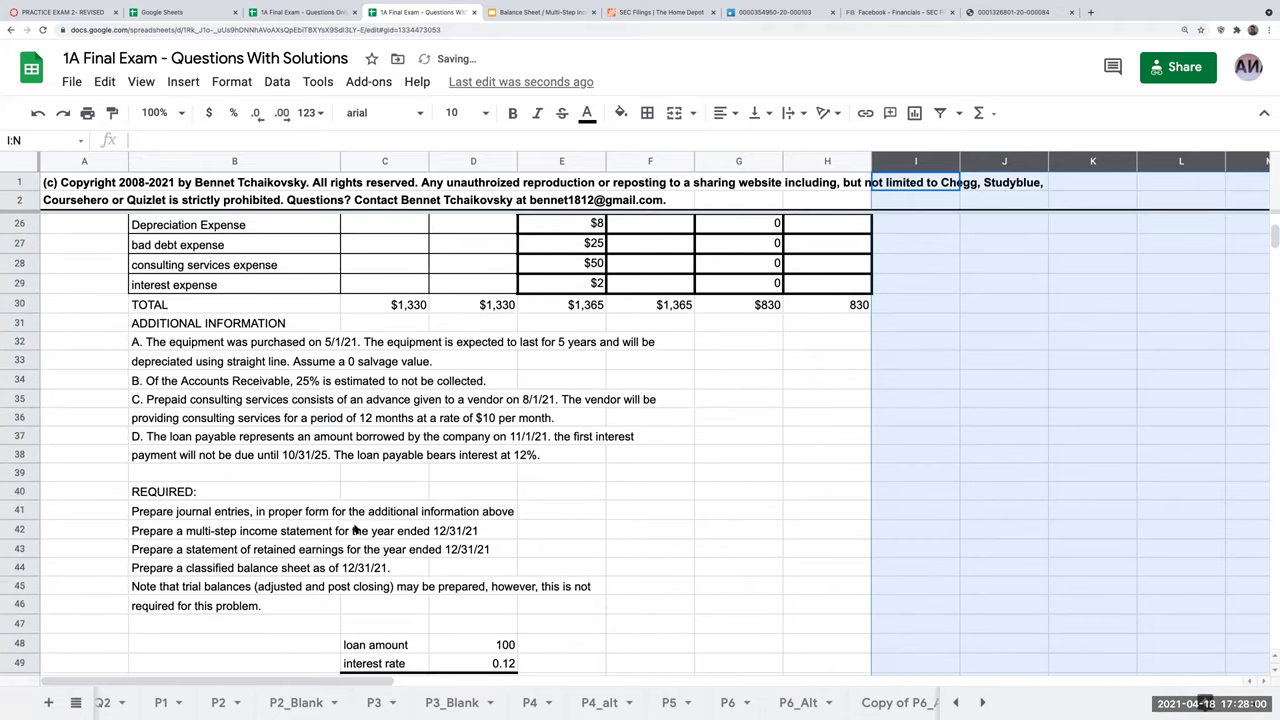
left_click(214, 568)
scroll(449, 598, "up", 8)
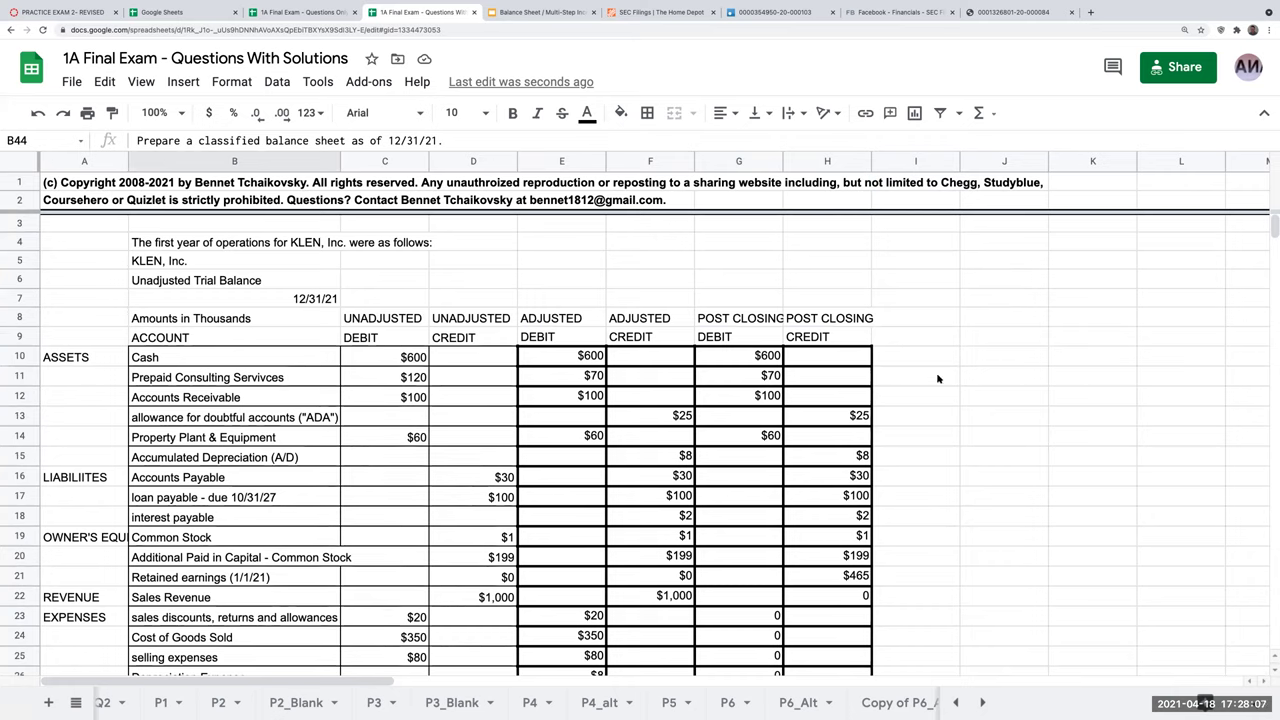
- Review Home Depot's 10-Q consolidated balance sheet on page 5, then start a new browser tab
left_click(650, 14)
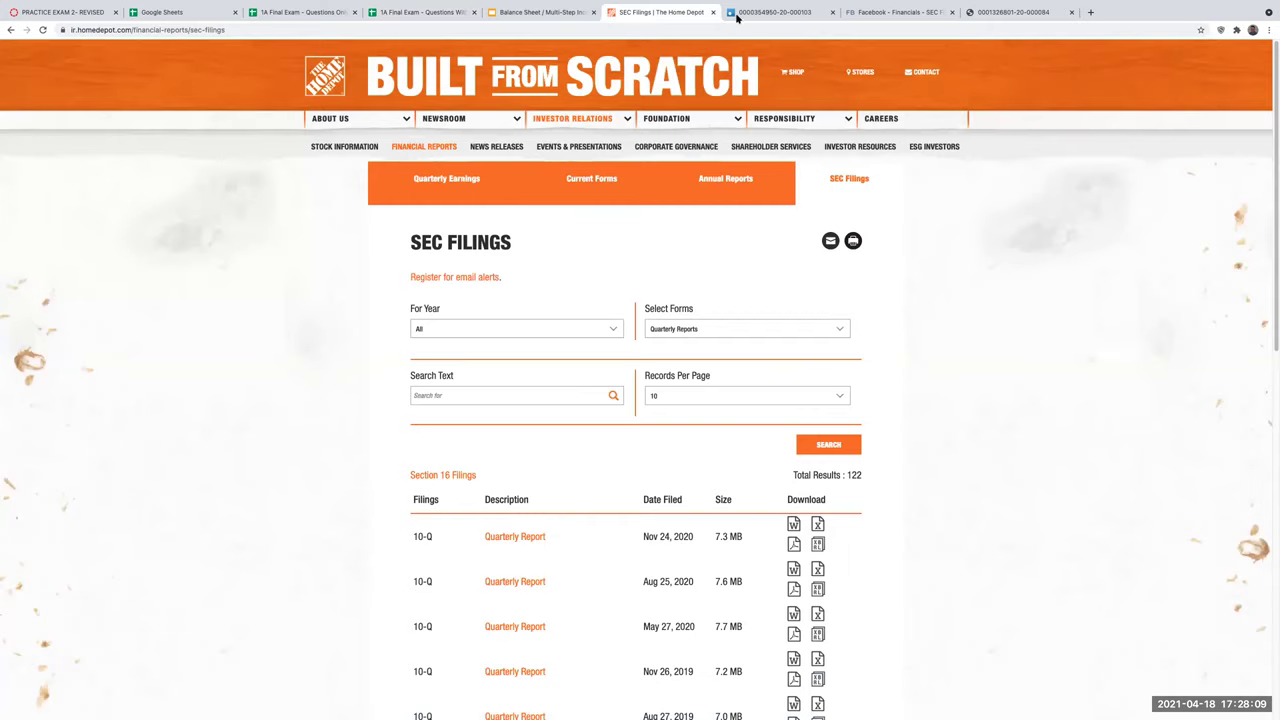
left_click(773, 14)
scroll(655, 304, "down", 10)
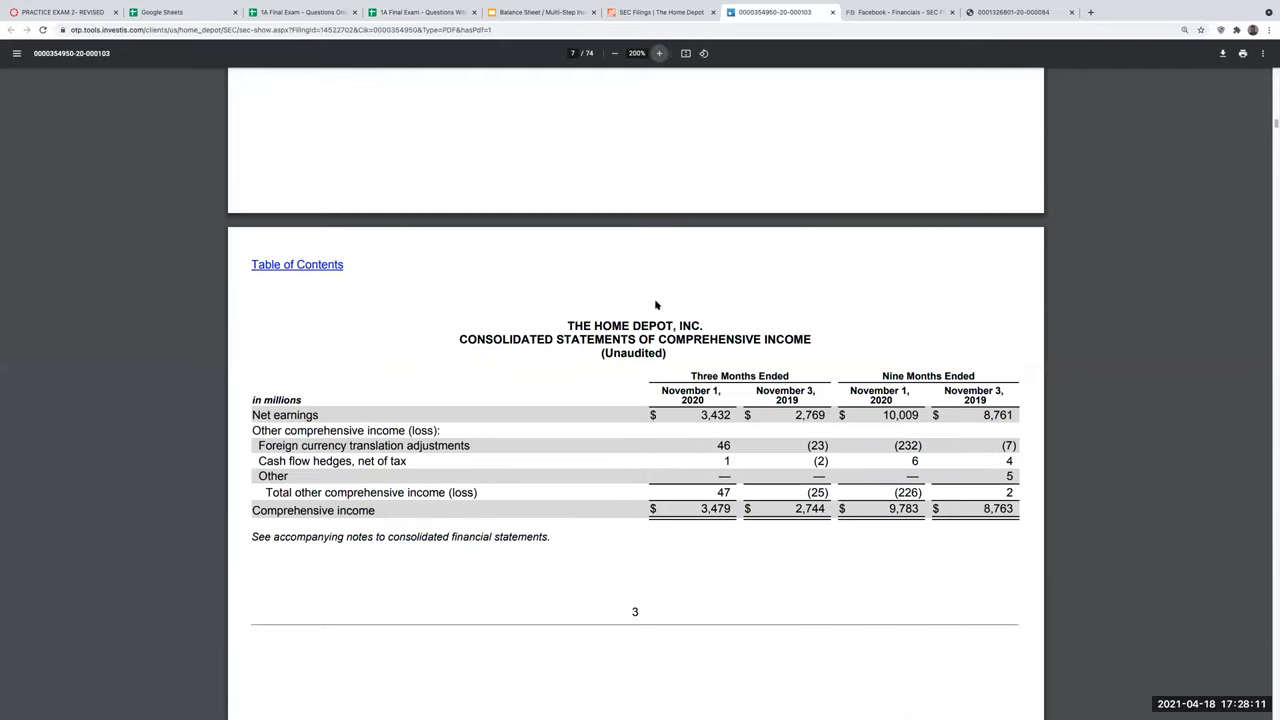
scroll(655, 304, "down", 5)
scroll(655, 304, "up", 10)
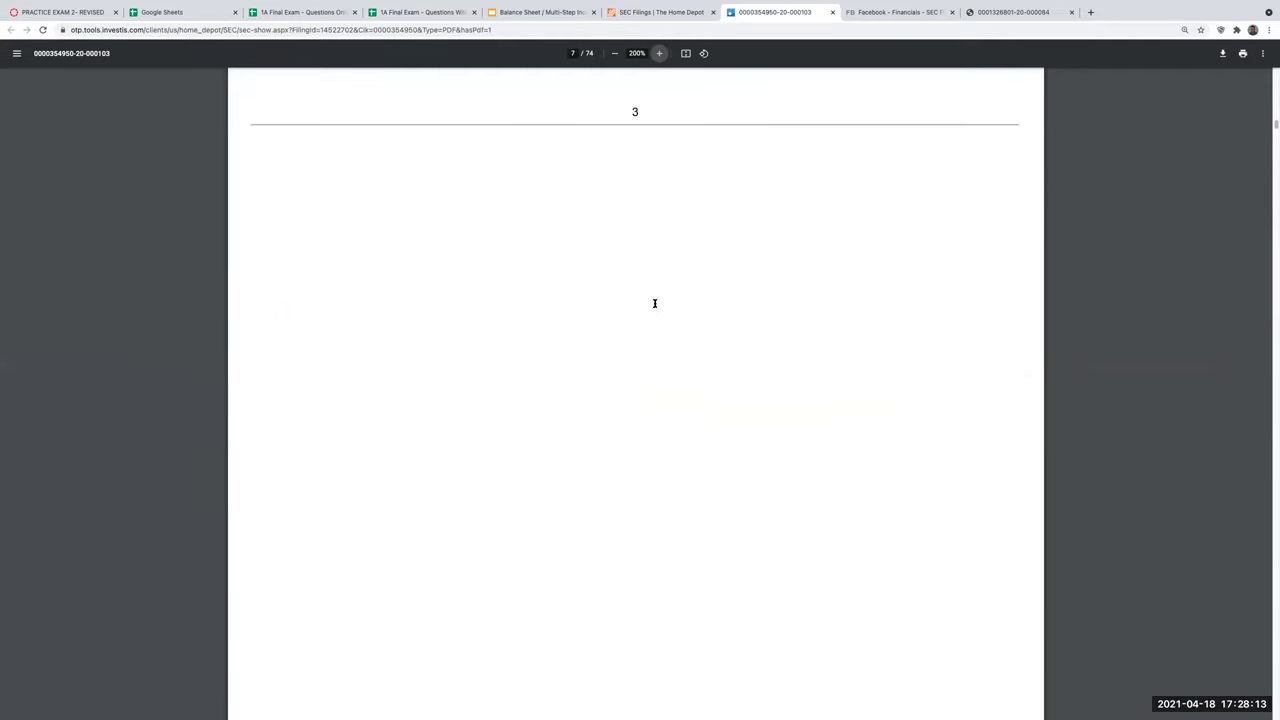
scroll(655, 304, "up", 15)
scroll(655, 304, "down", 4)
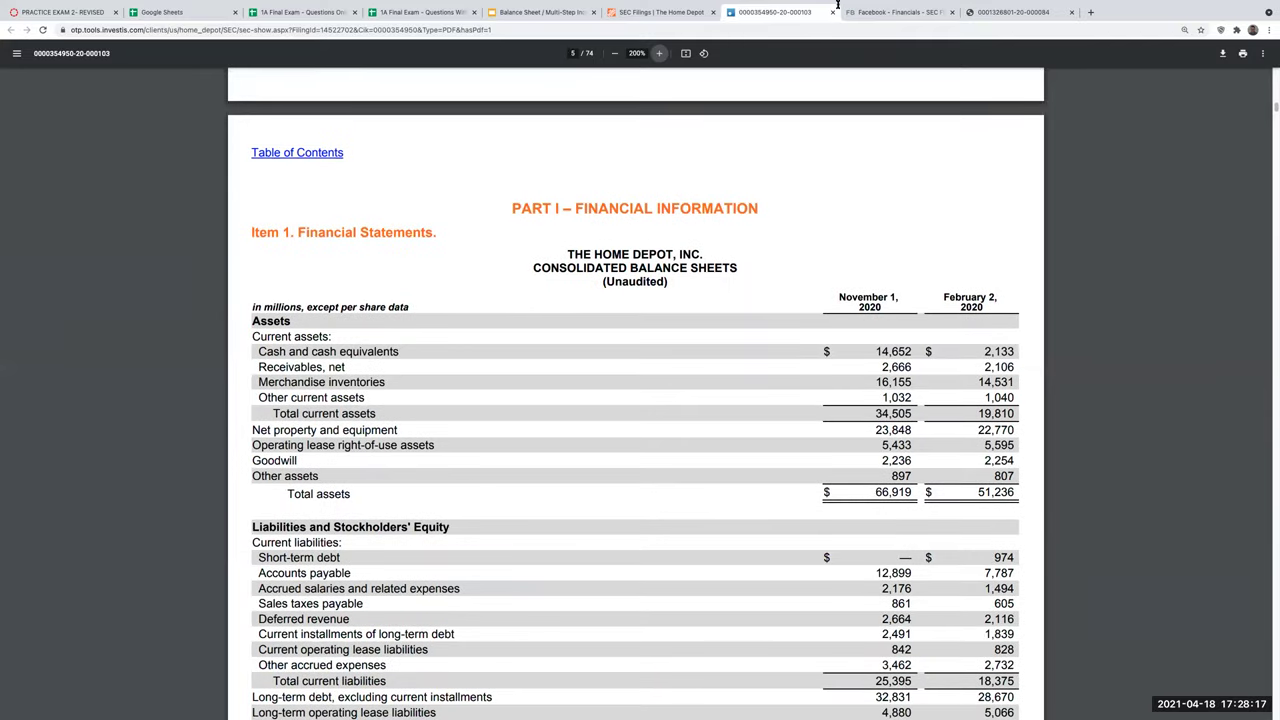
left_click(1090, 12)
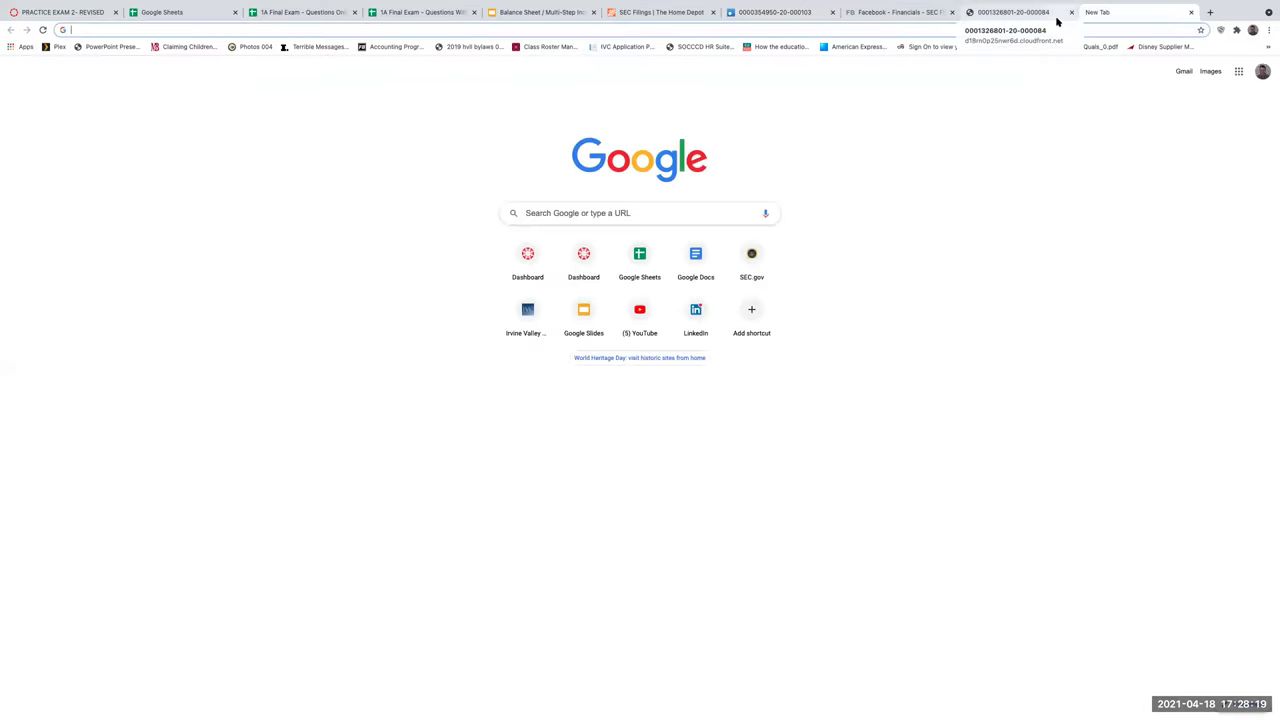
- Search 'APPLE 10-k', filter Apple's SEC filings to Quarterly Filings, and open the Jan 28, 2021 10-Q PDF
type("APP")
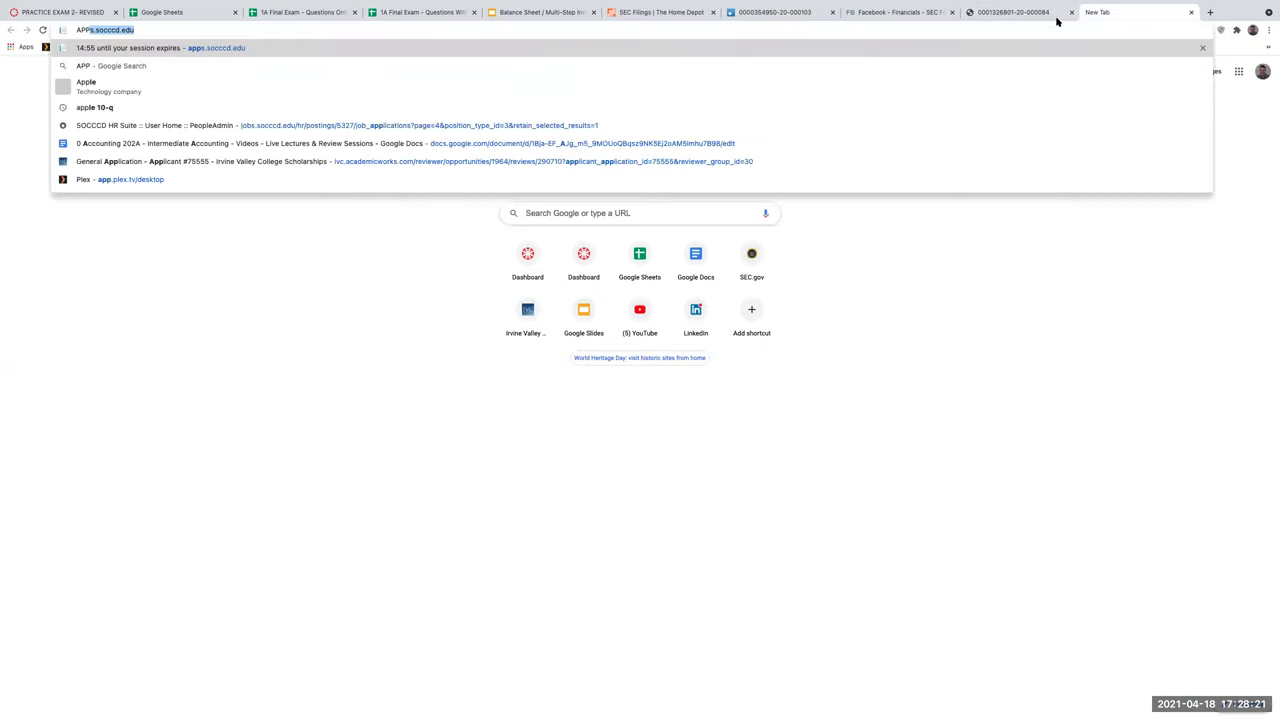
type("LE 10-k")
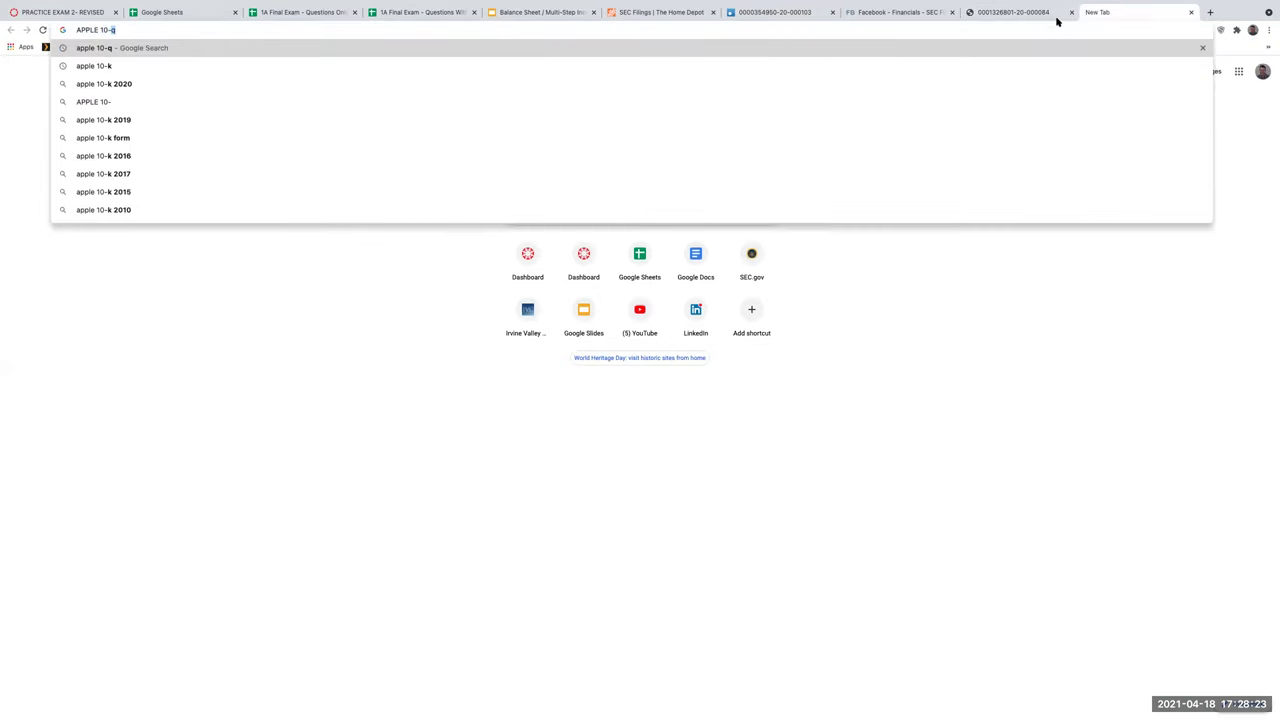
key("Return")
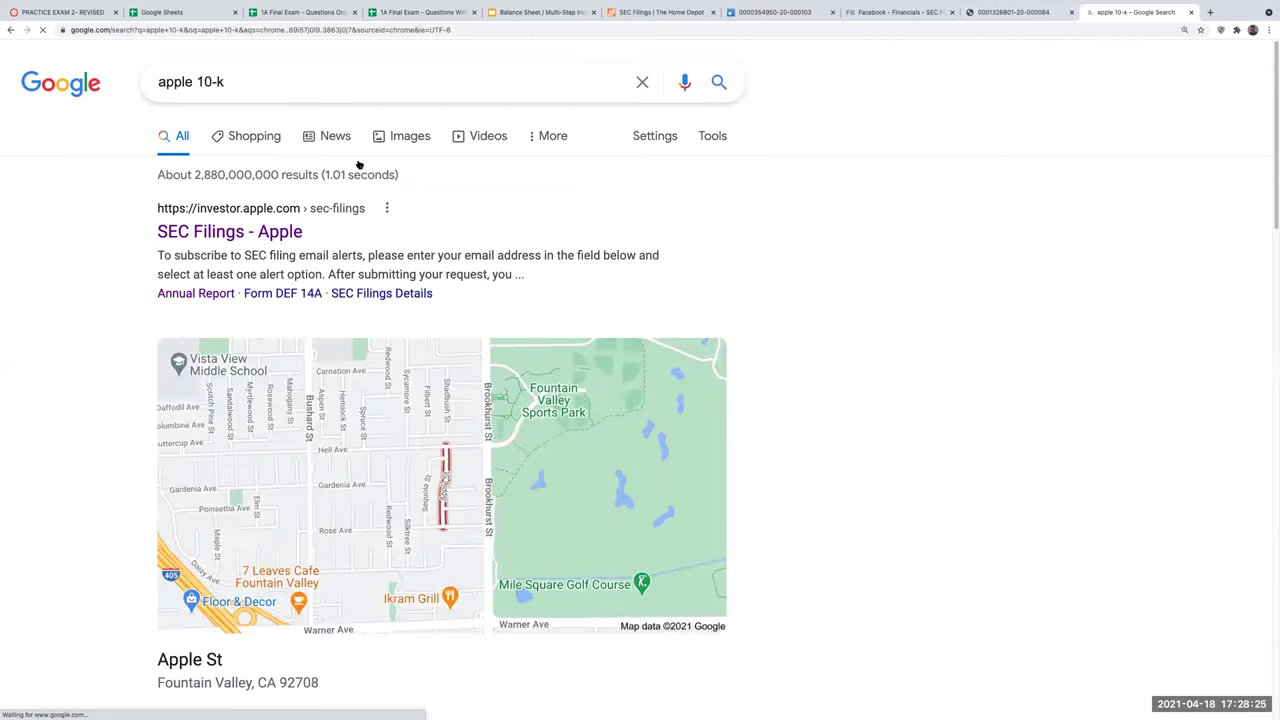
left_click(272, 233)
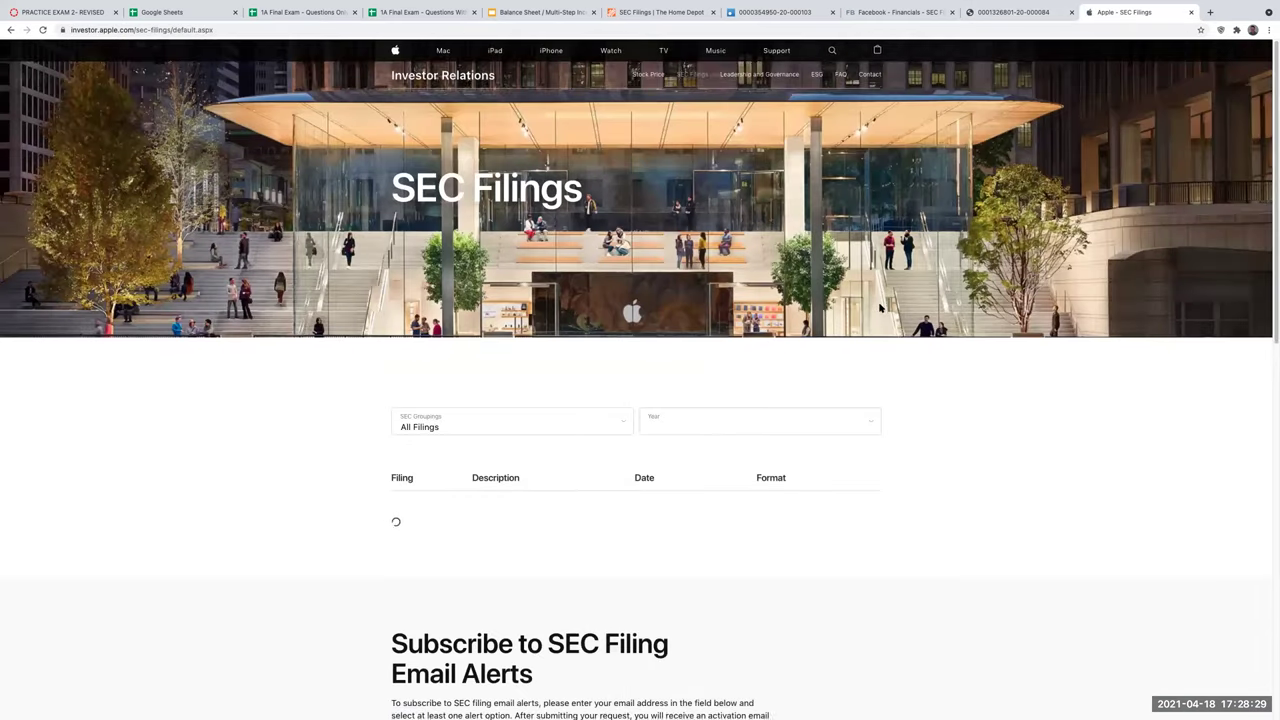
scroll(621, 300, "down", 3)
left_click(622, 171)
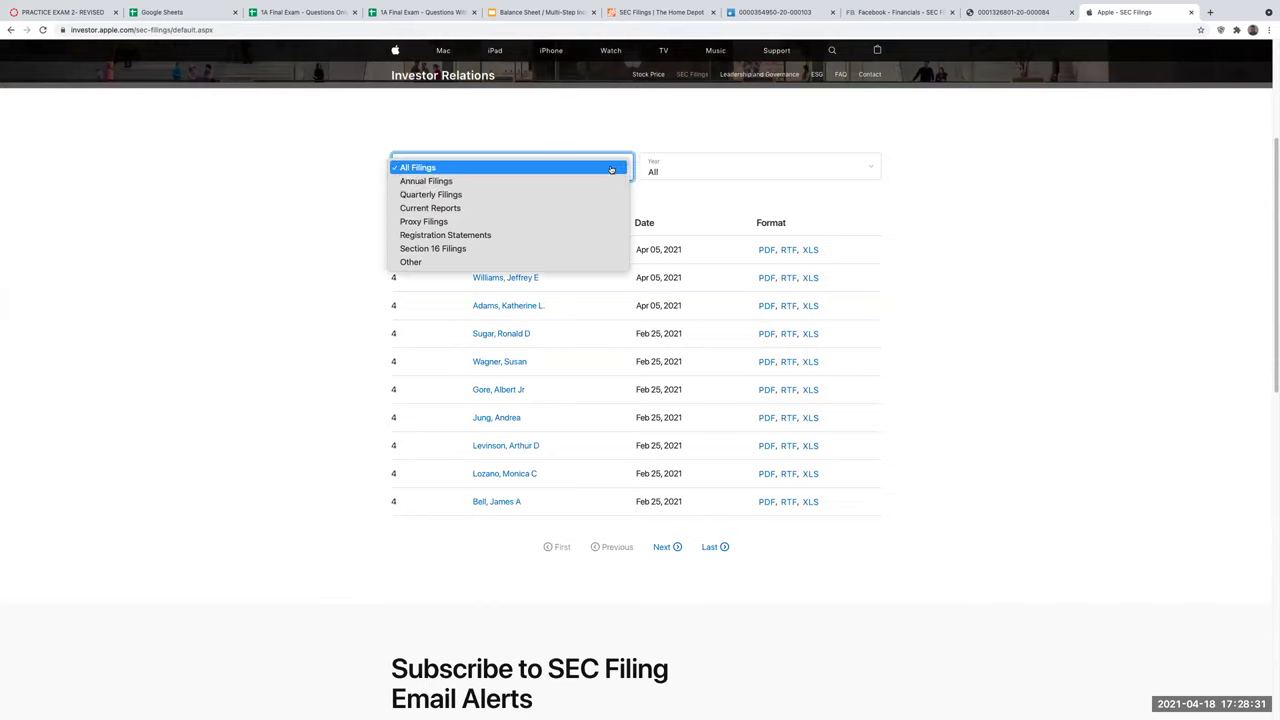
left_click(552, 195)
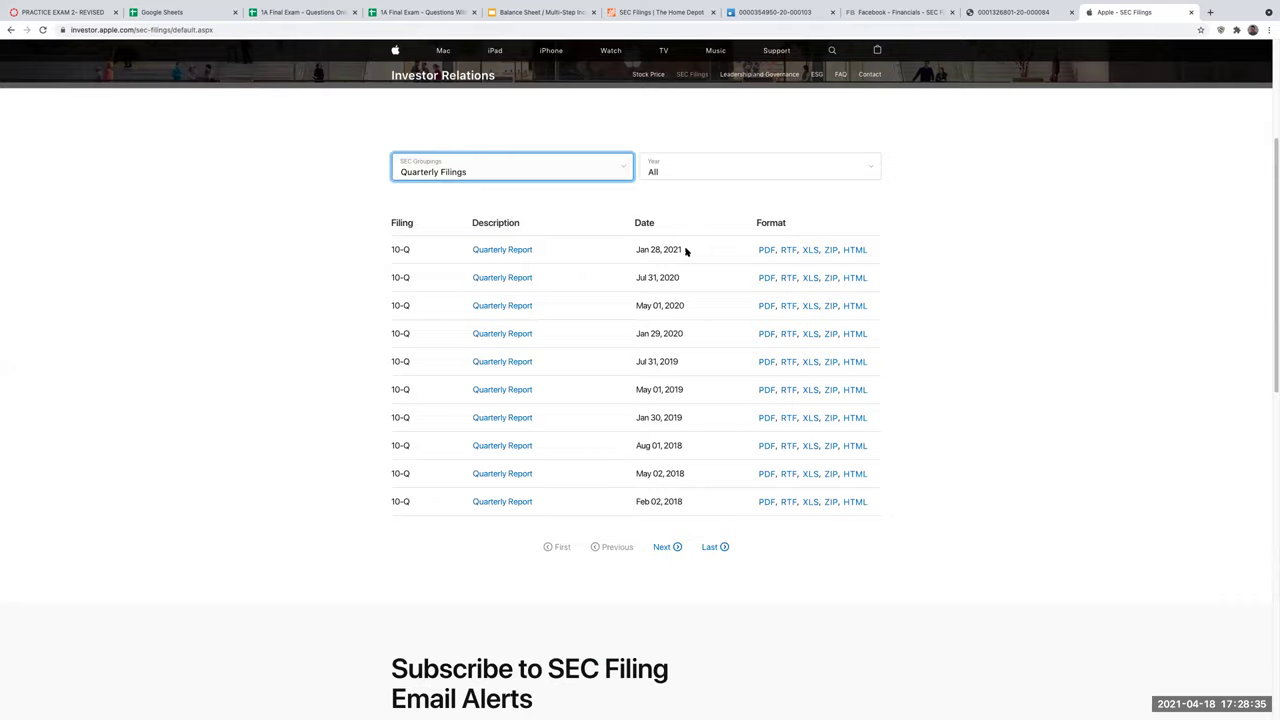
left_click(766, 250)
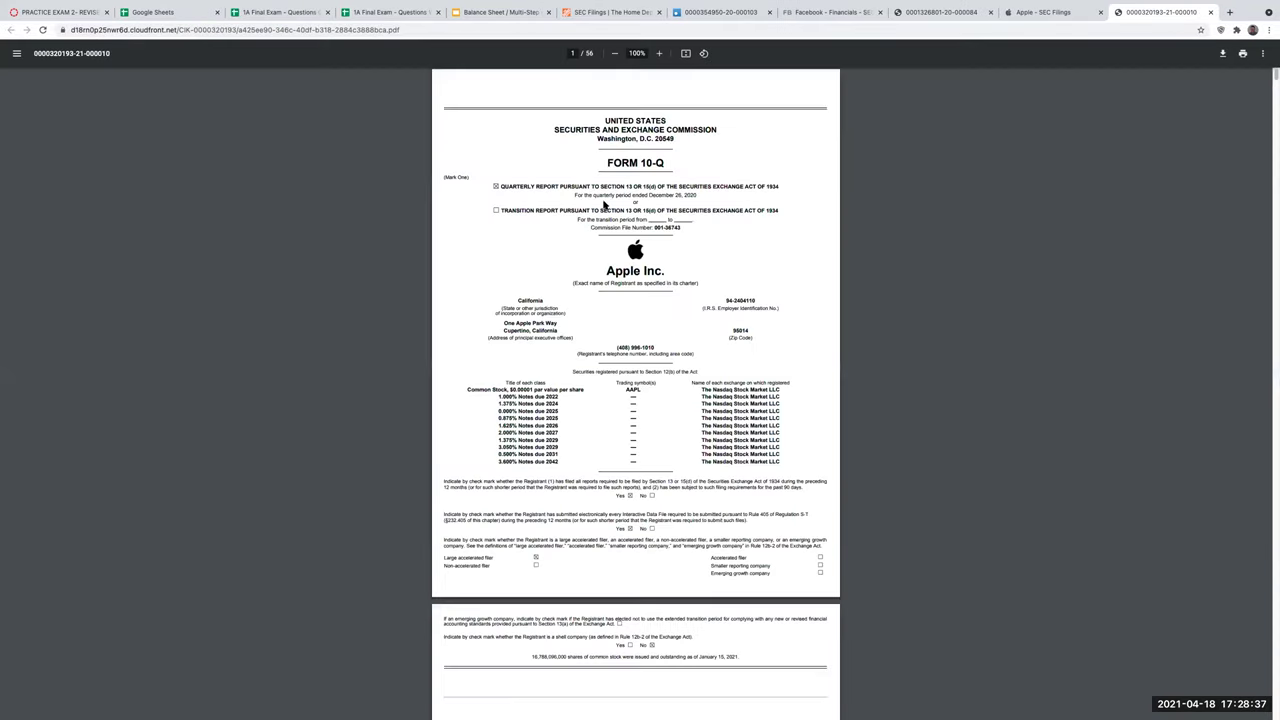
- Zoom in and scroll to page 6's condensed consolidated balance sheet showing total assets 354,054
left_click(659, 53)
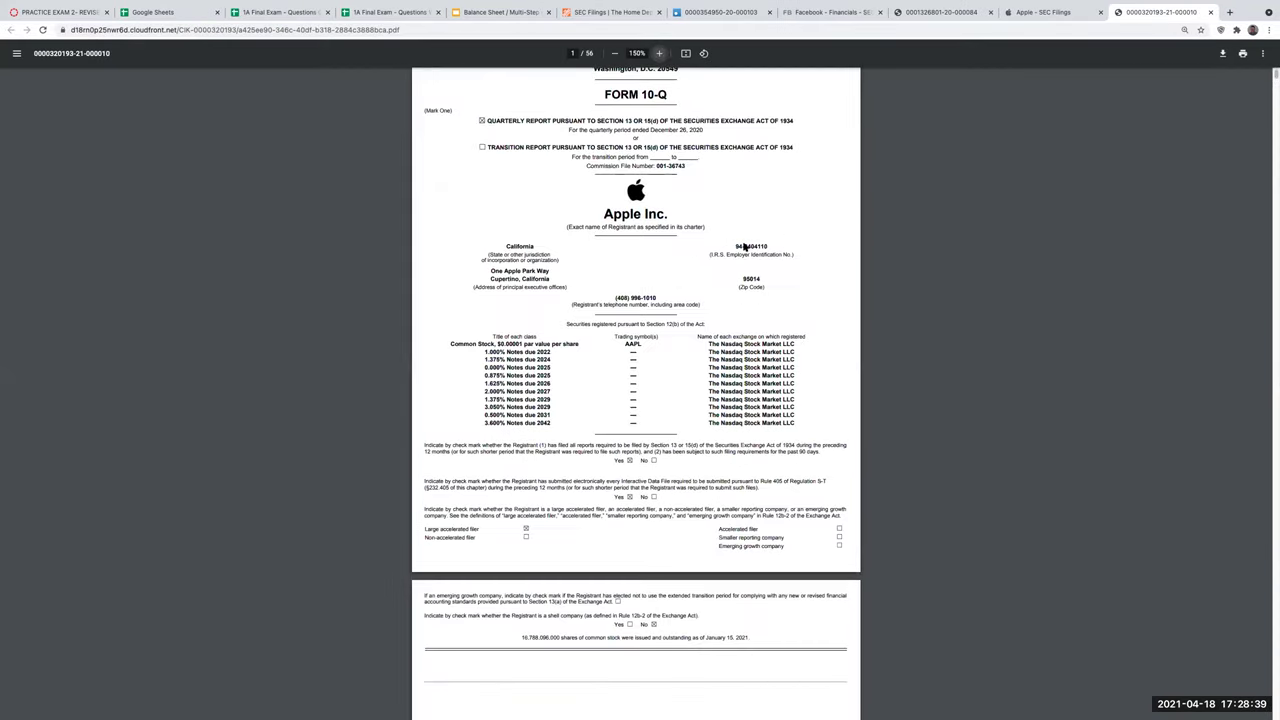
scroll(743, 246, "down", 20)
scroll(738, 253, "down", 15)
scroll(738, 253, "down", 4)
scroll(458, 207, "up", 2)
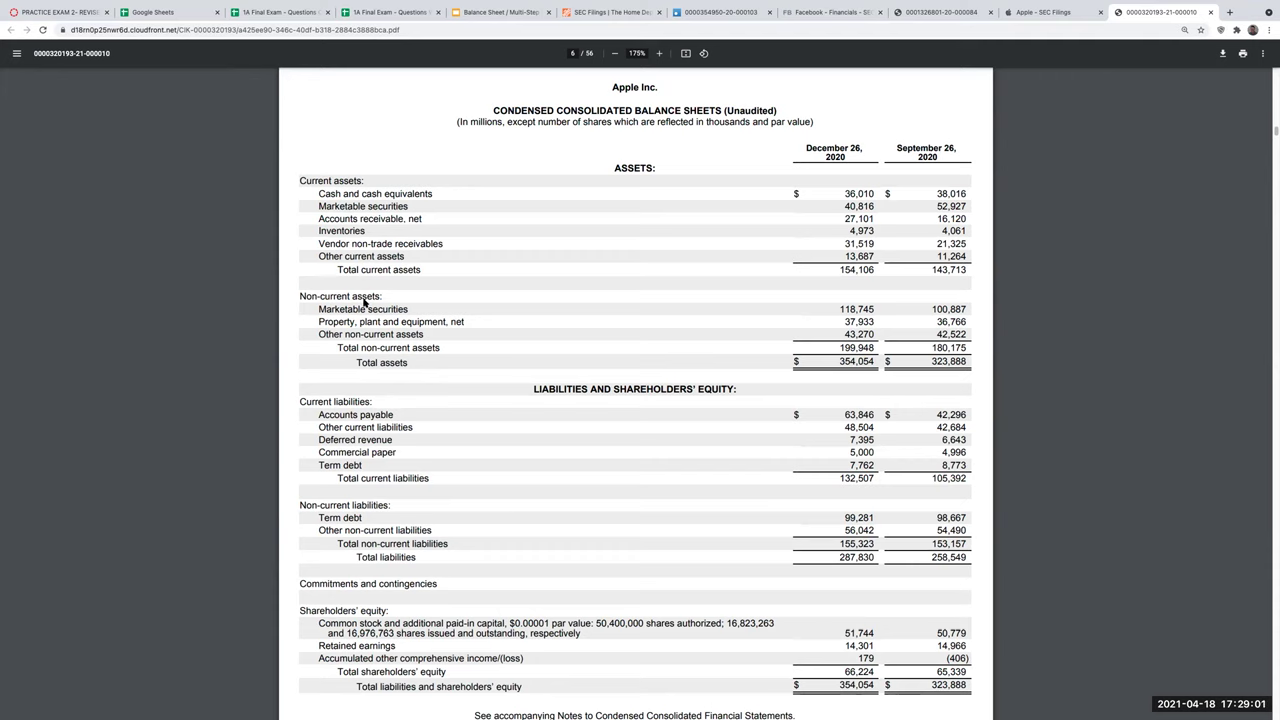
- Link J8 to the company name in B5 so it reads KLEN, Inc
left_click(367, 11)
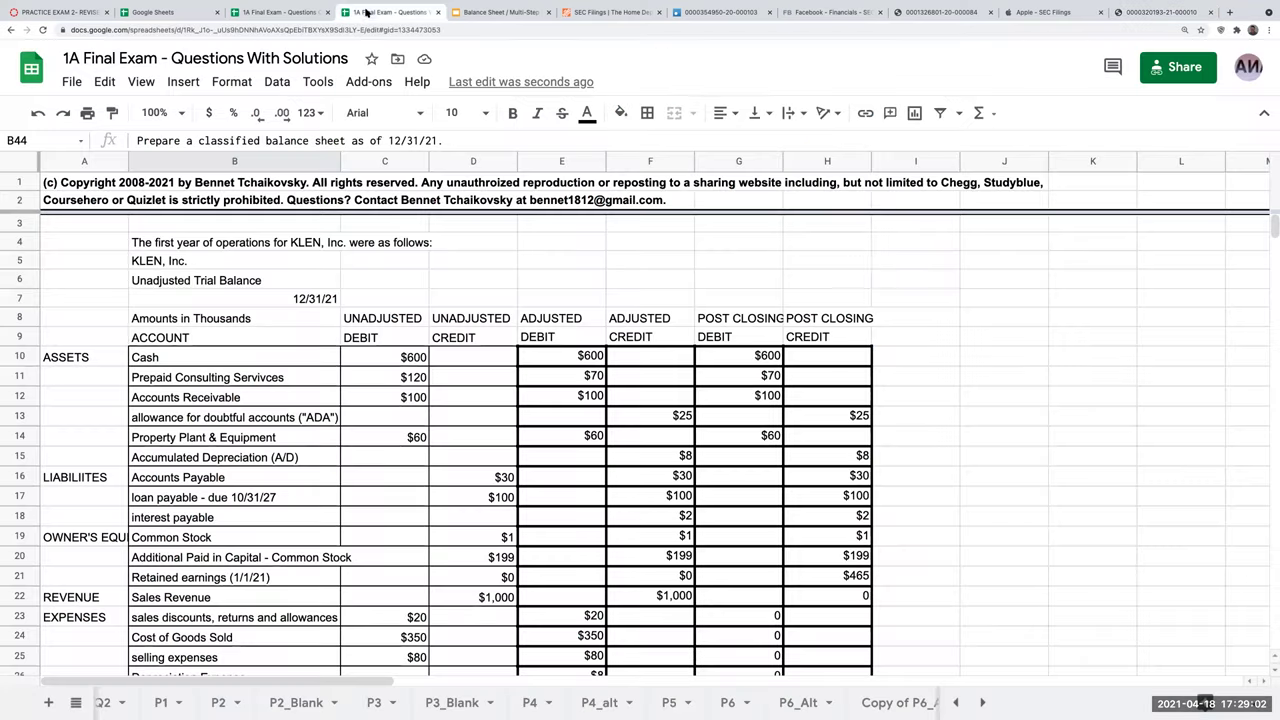
left_click(925, 305)
left_click(1005, 316)
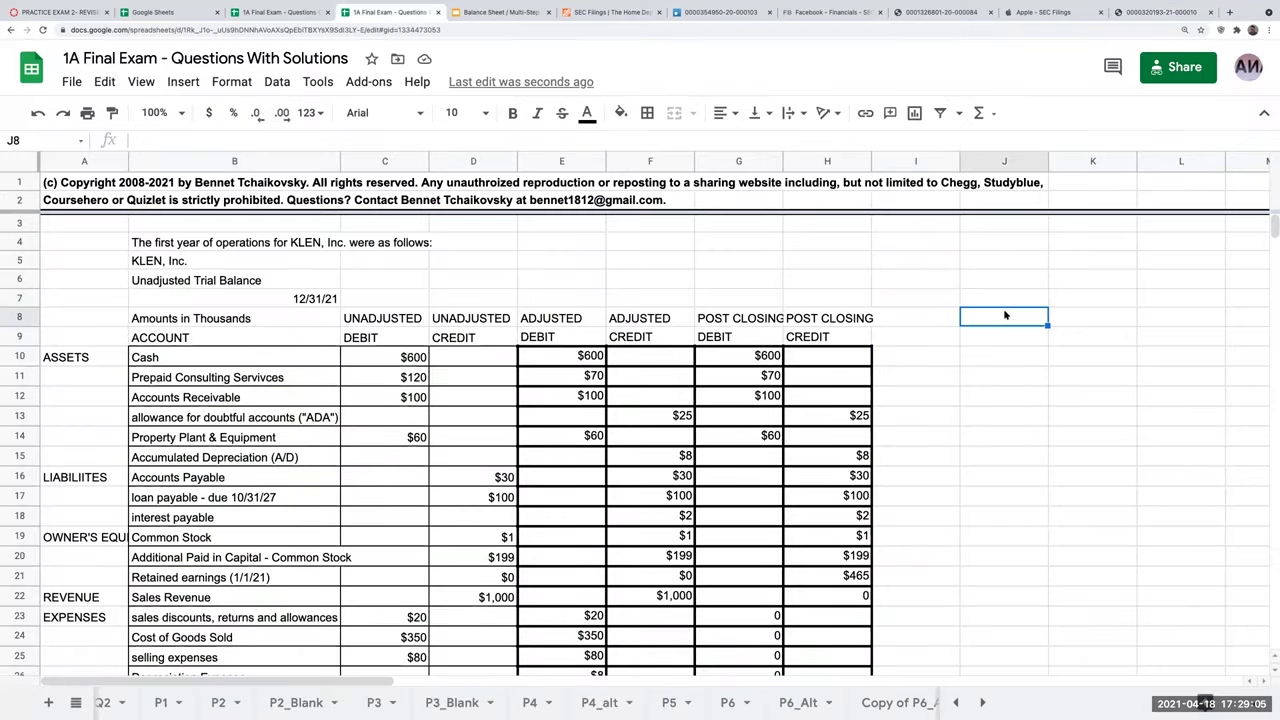
type("+")
left_click(242, 258)
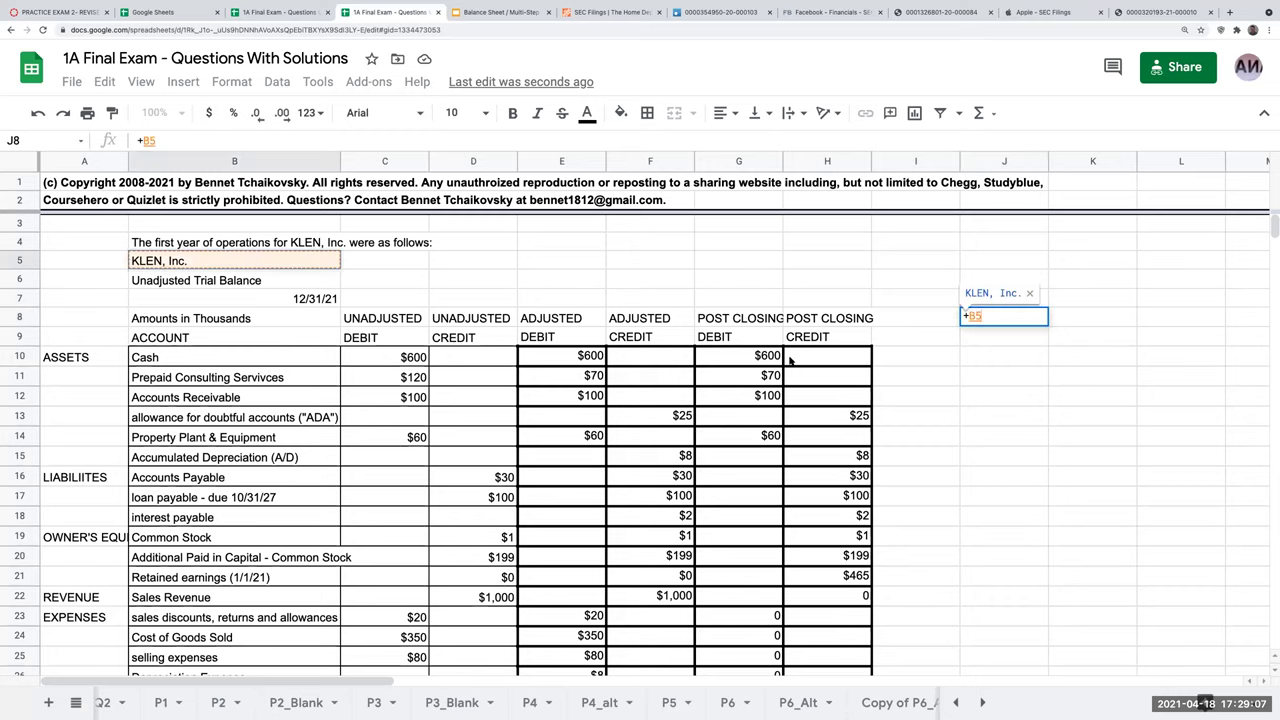
key("Return")
- Enter 'balance sheet' as the title in J9
type("ALAN")
key("BackSpace")
key("BackSpace")
key("BackSpace")
key("BackSpace")
key("BackSpace")
type("balance sheet")
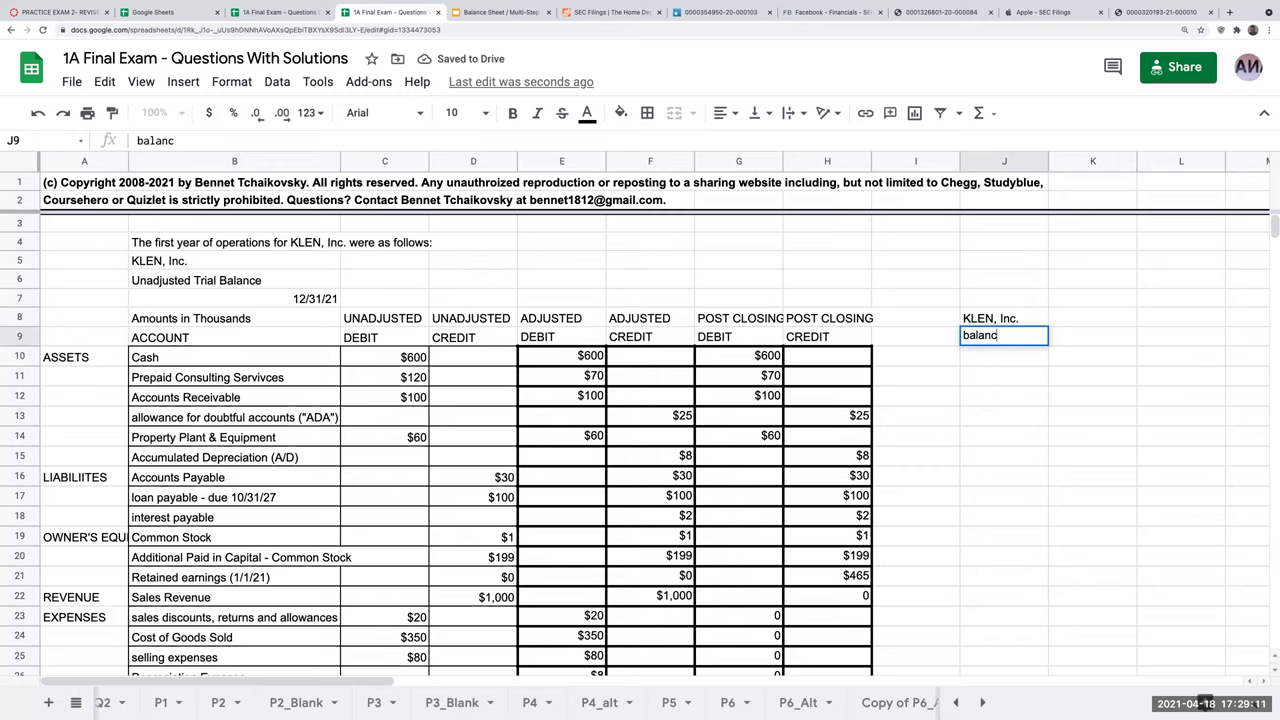
key("Return")
- Add the date line 'as of 12/31/21' in J10 below the title
scroll(741, 375, "down", 10)
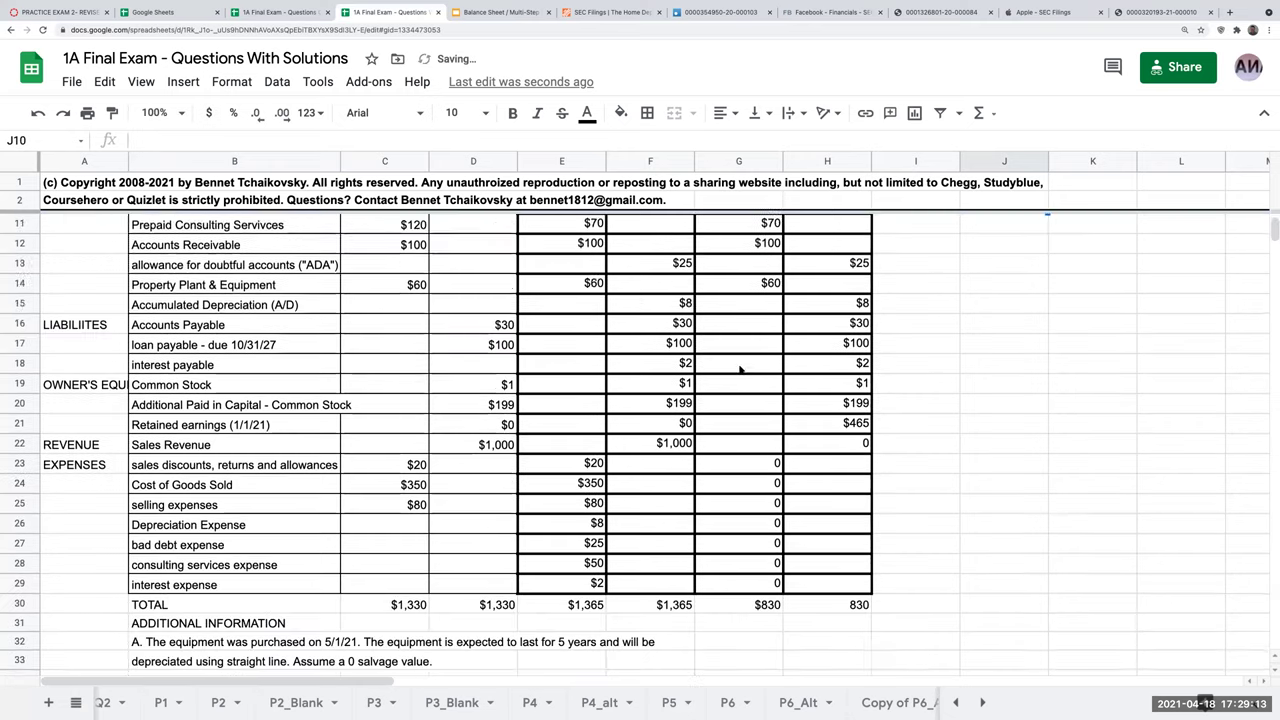
left_click(240, 380)
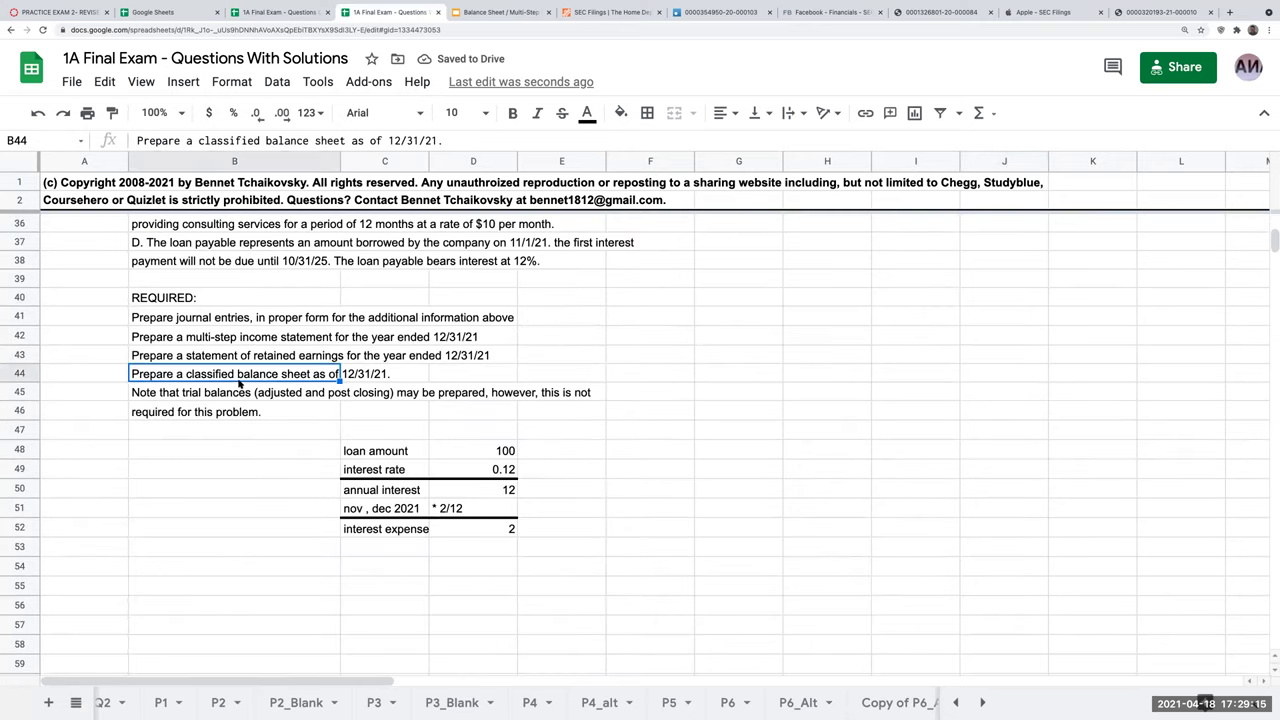
scroll(911, 402, "up", 10)
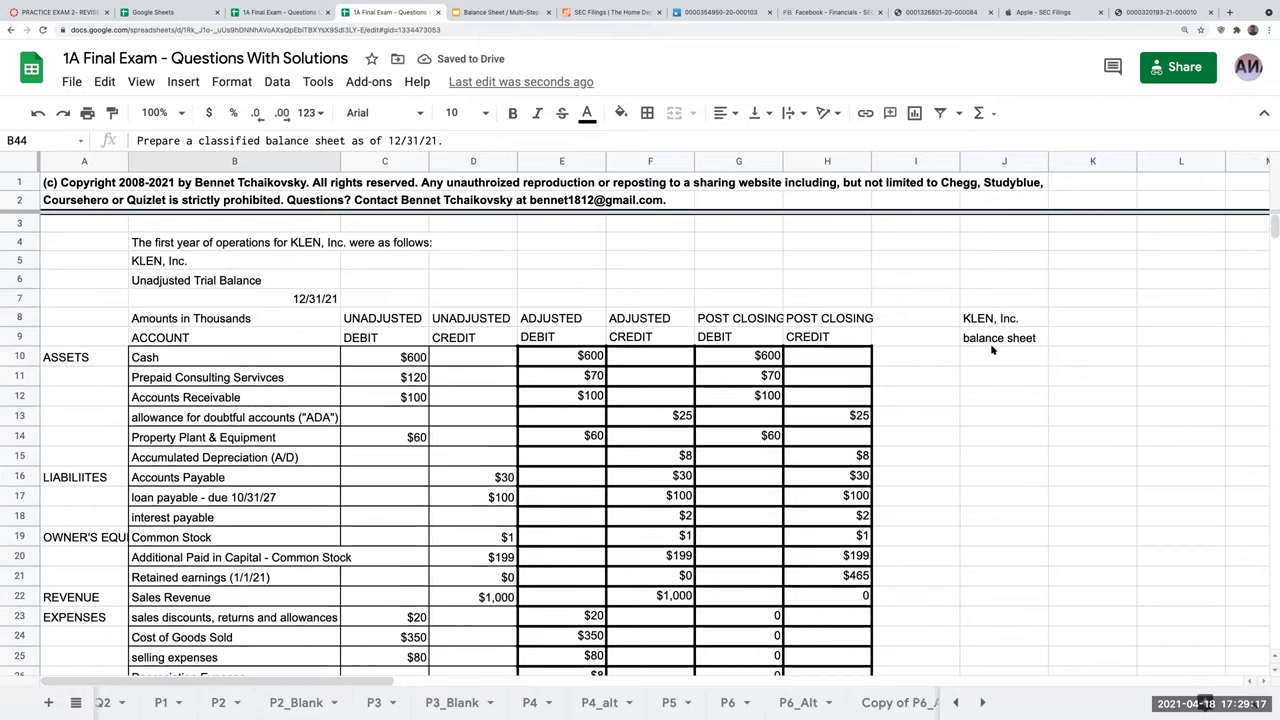
left_click(984, 356)
type("as of 12/")
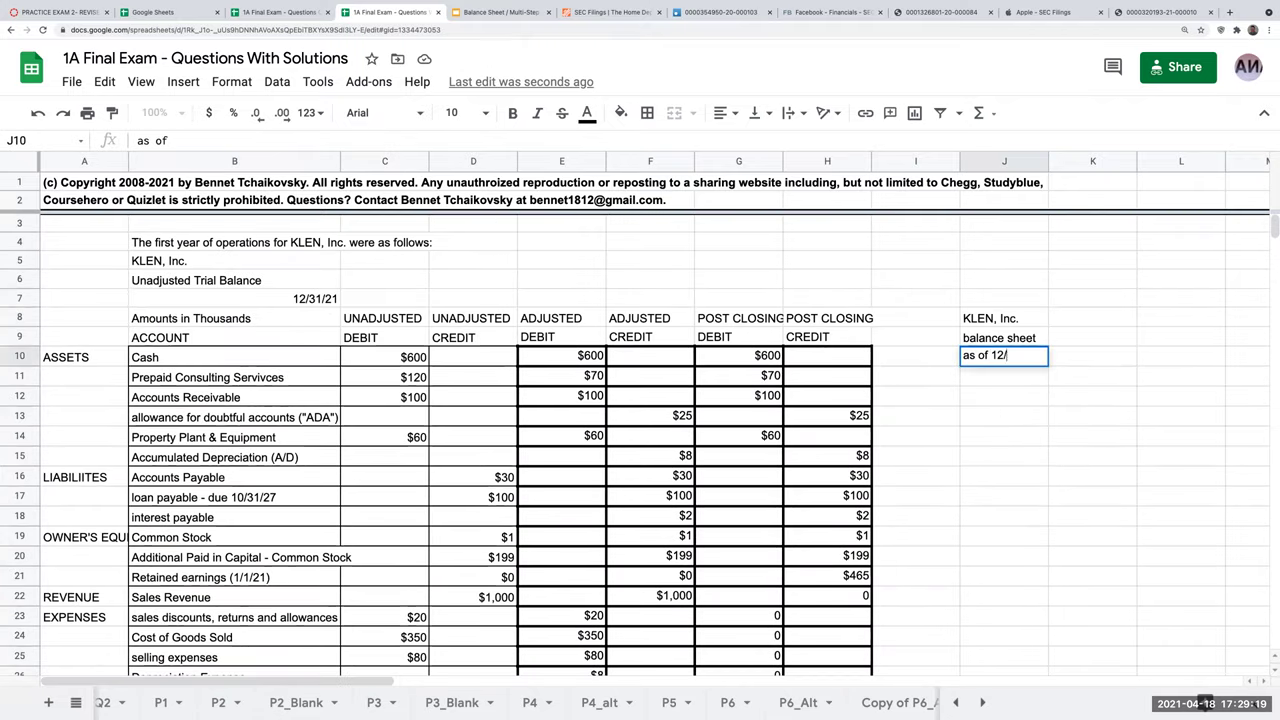
type("31/21")
key("Return")
- Retype the J9 title with capitals as 'Balance Sheet'
key("Up")
key("Up")
key("Down")
key("Right")
left_click(1004, 337)
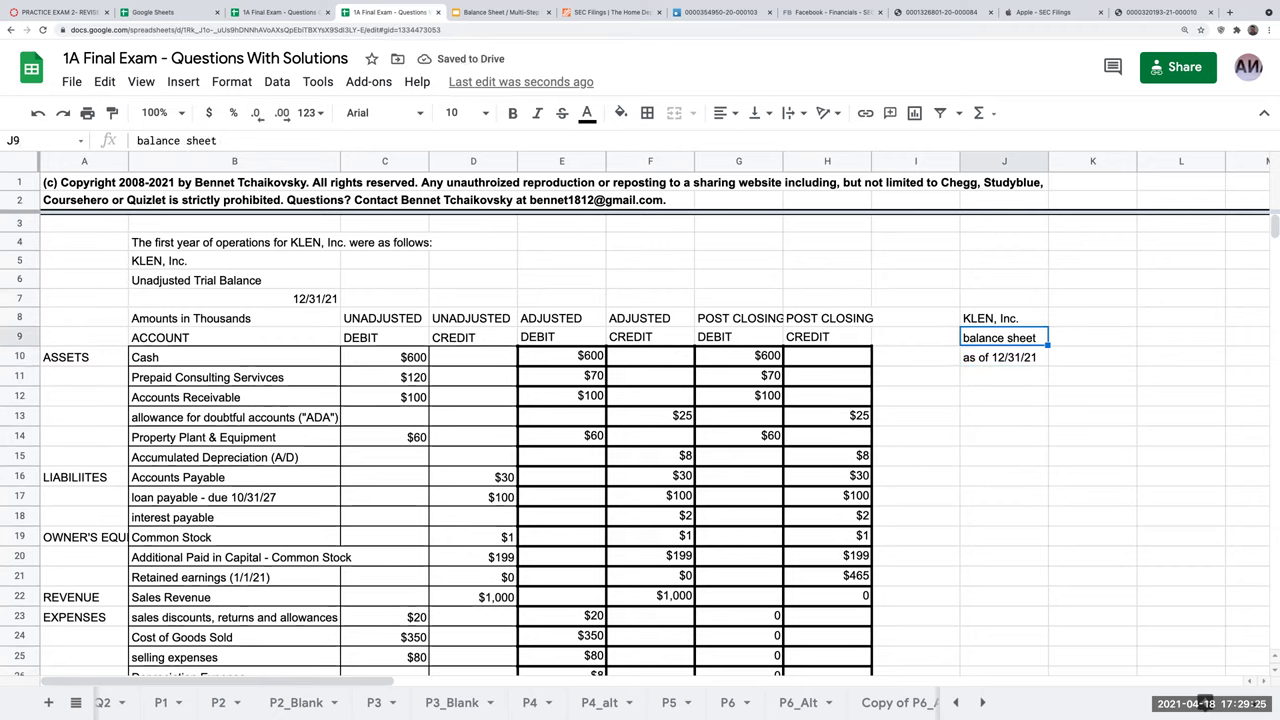
type("Balance Sheet")
key("Return")
key("Return")
key("Return")
- Enter the headings Assets in J11 and Current Assets in J12
type("Assets")
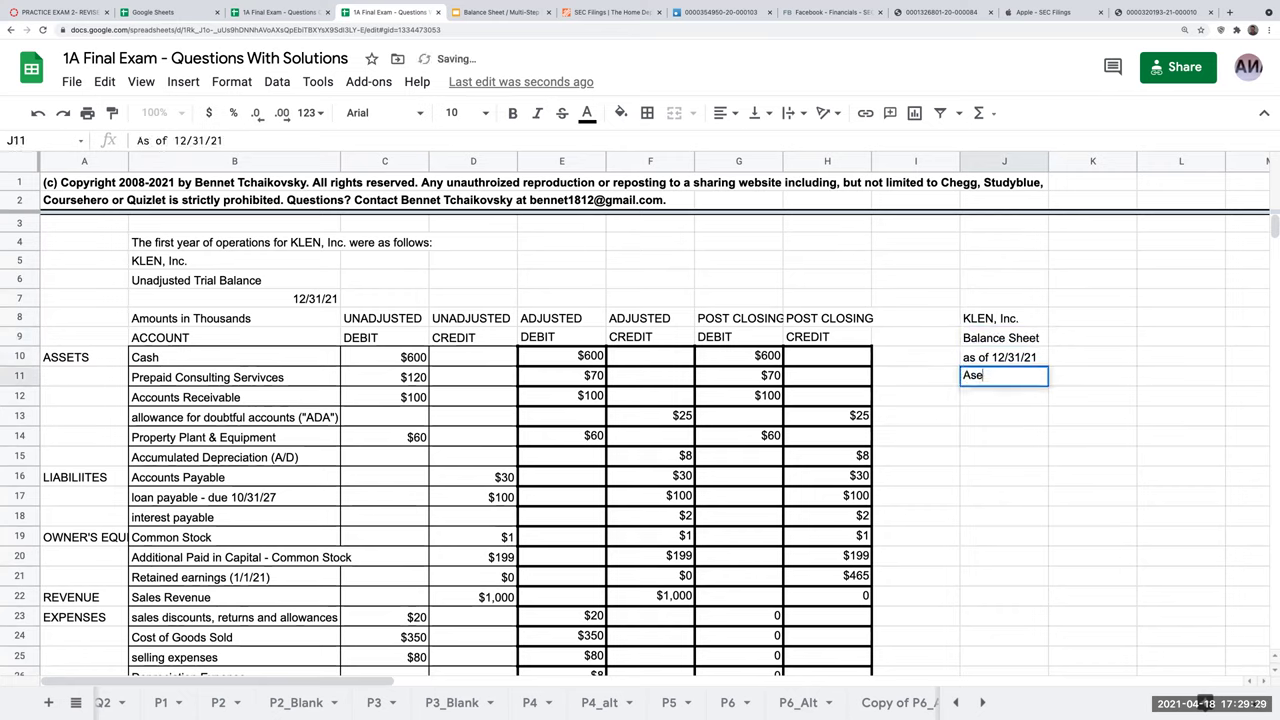
key("Return")
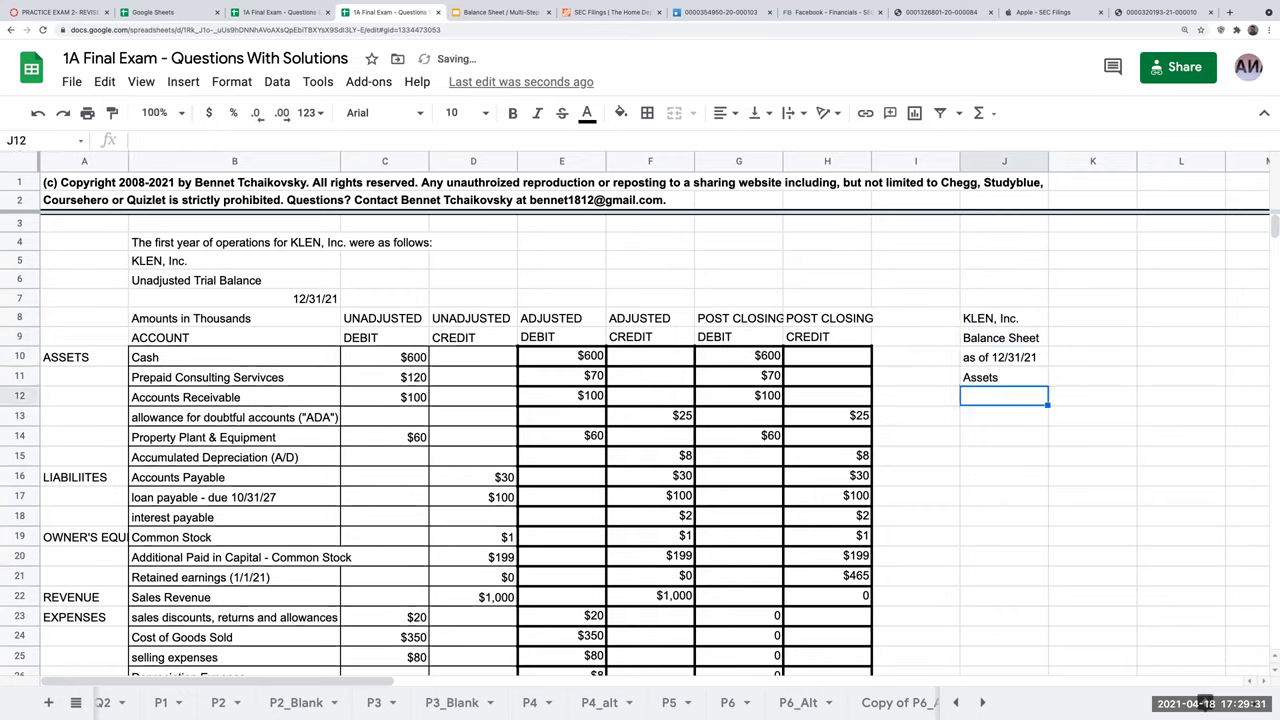
type("Current Assets")
key("Return")
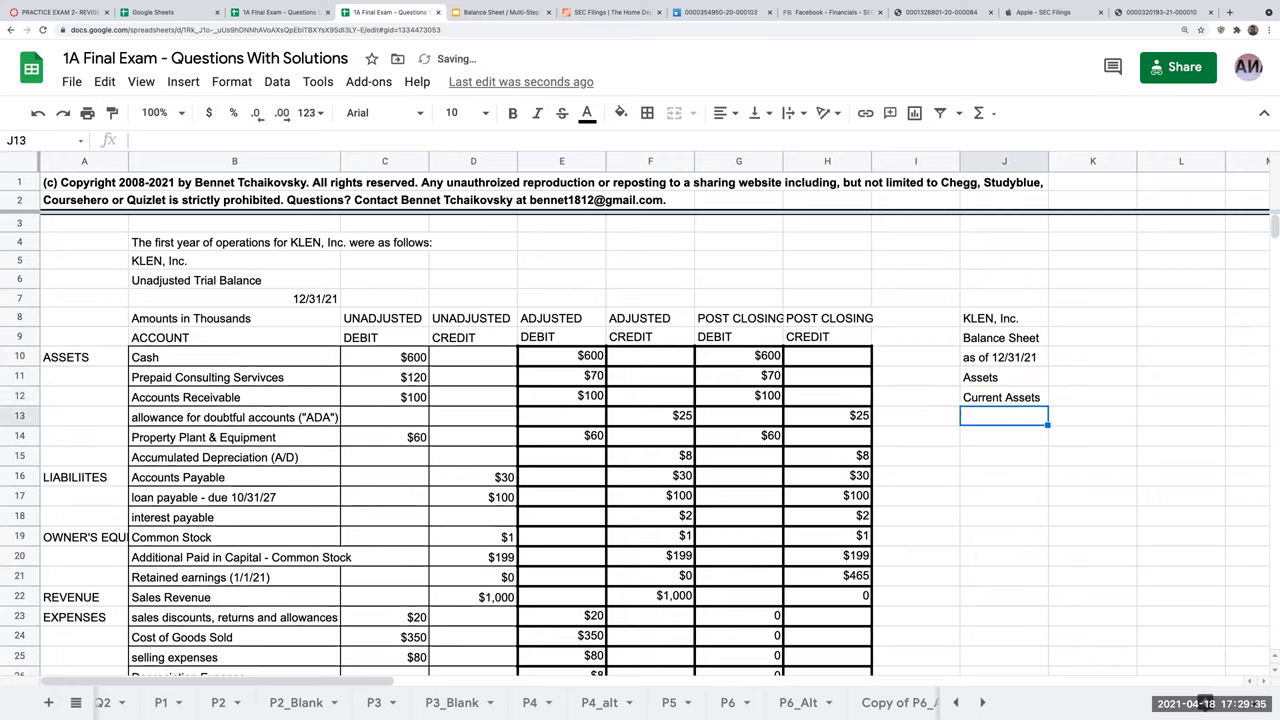
- Add a Cash line in row 13 linked to B10, with its $600 amount from G10
type("+")
key("Left")
key("Left")
key("Left")
key("Left")
key("Left")
key("Left")
key("Left")
key("Left")
key("Up")
key("Up")
key("Up")
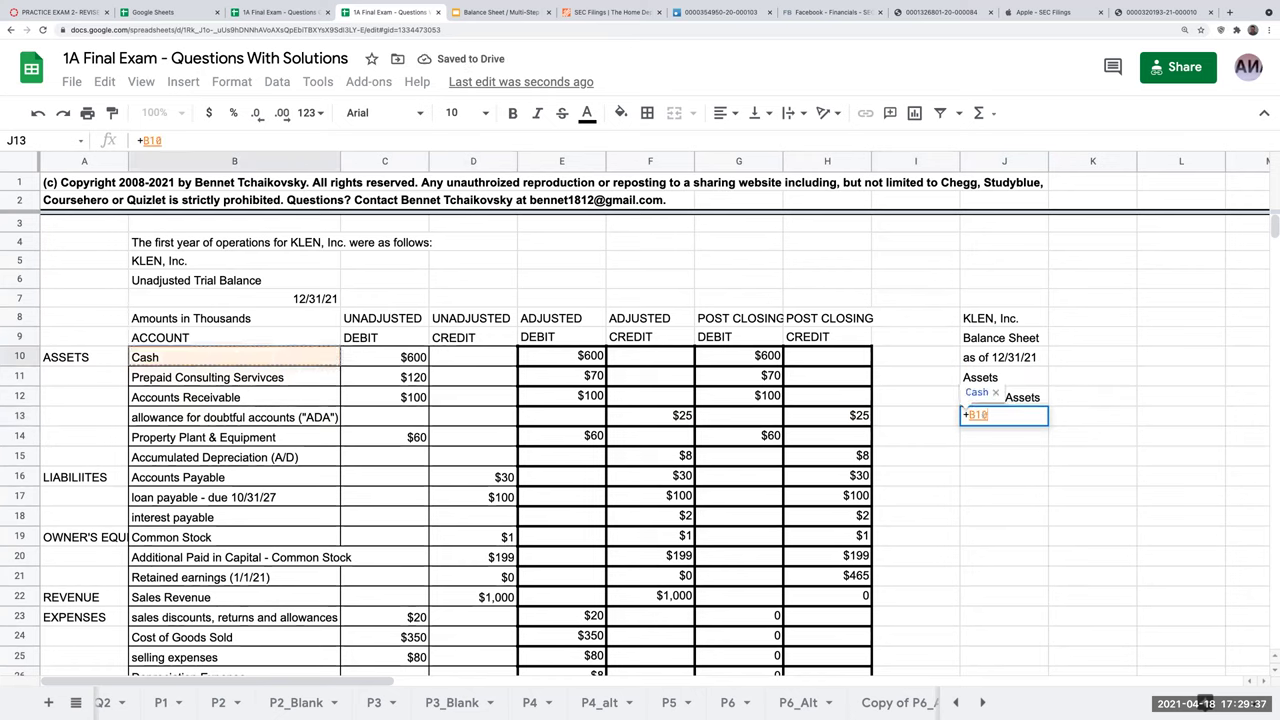
key("Tab")
key("Tab")
type("+")
key("Left")
key("Left")
key("Left")
key("Left")
key("Left")
key("Up")
key("Up")
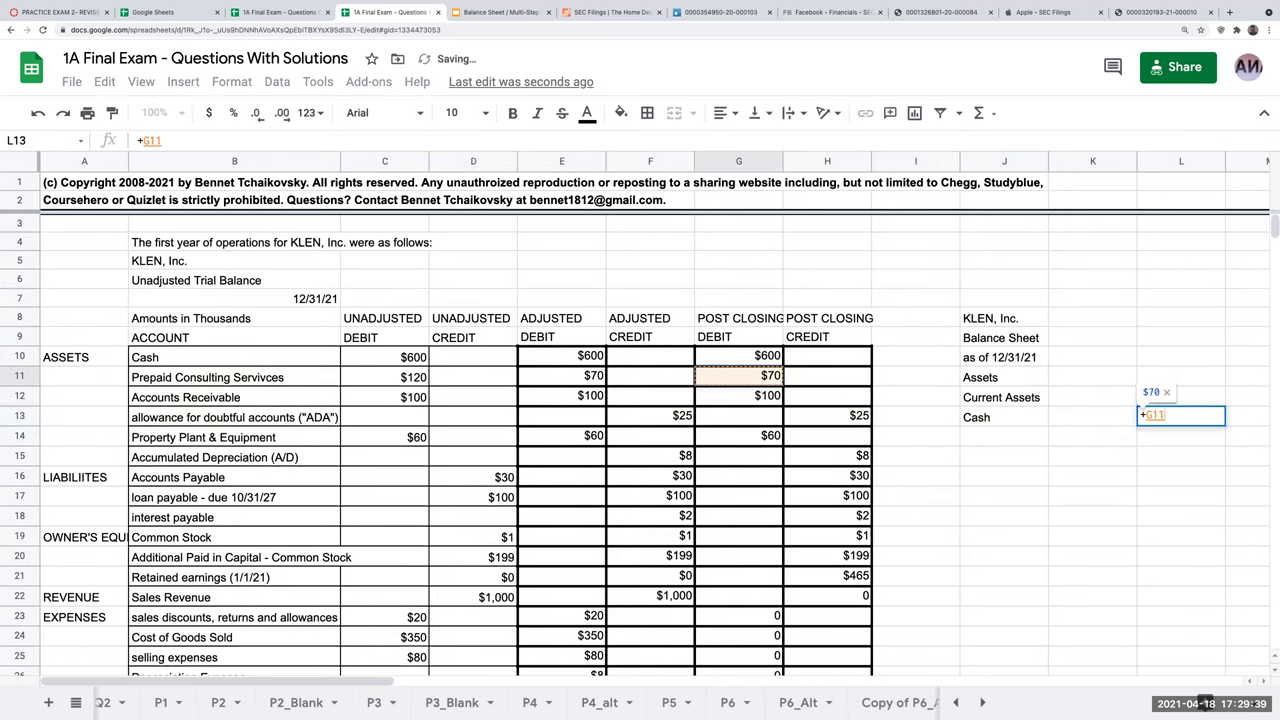
key("Up")
key("Return")
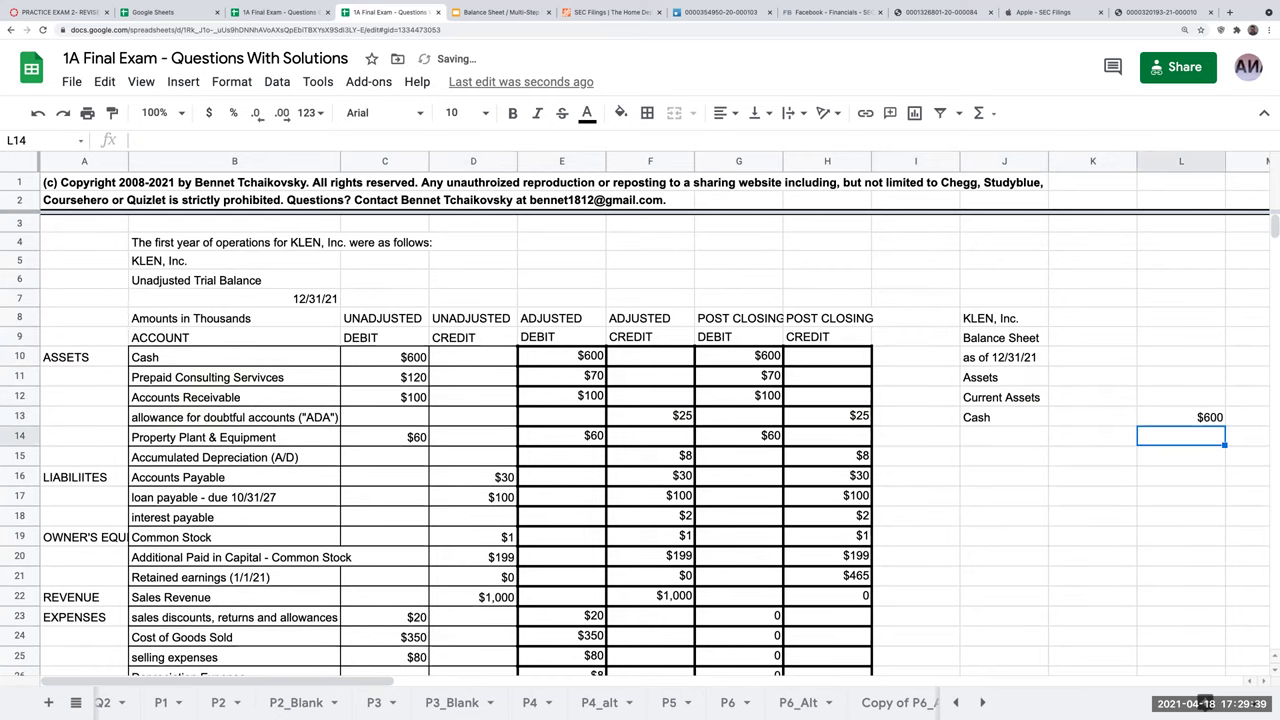
left_click(1140, 12)
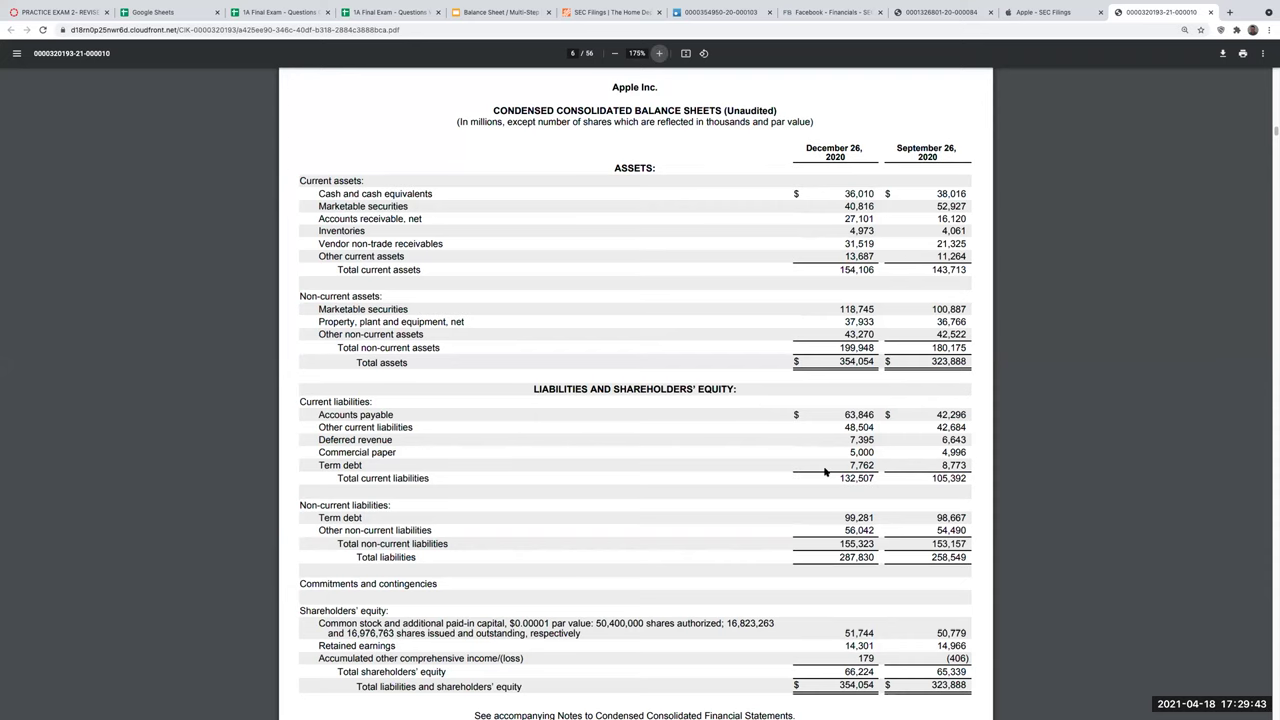
left_click(376, 13)
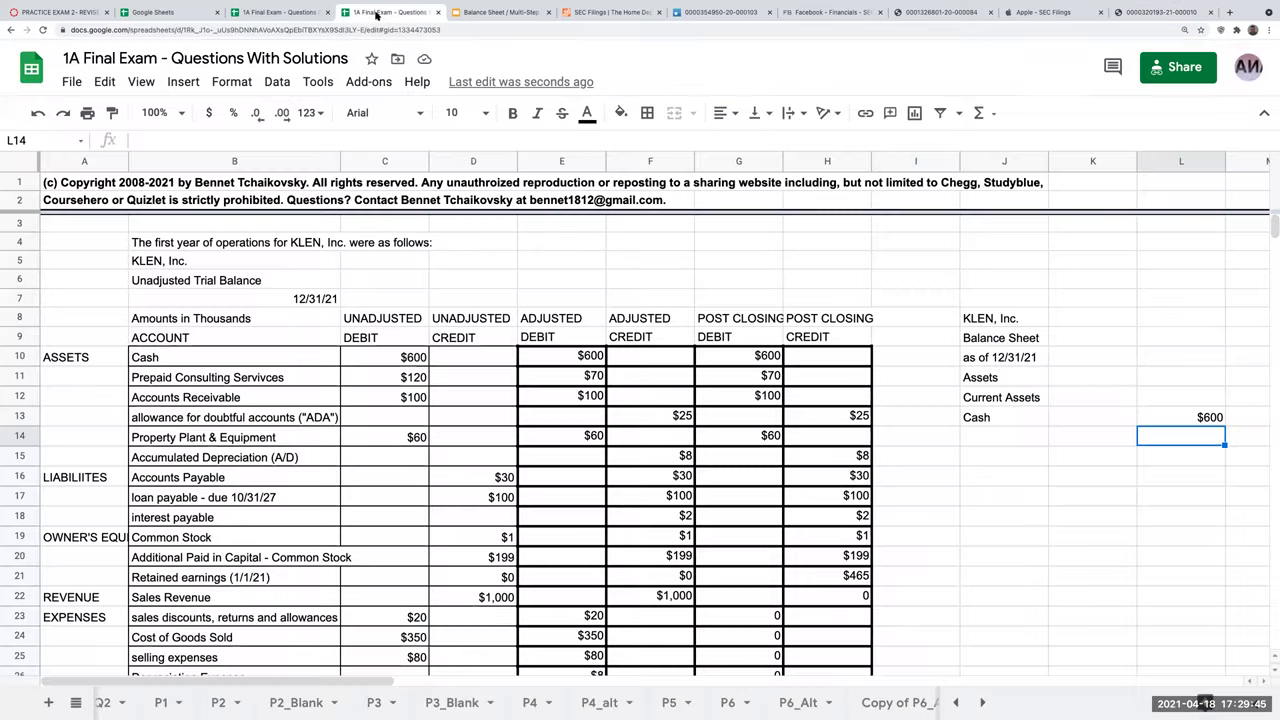
- Narrow column I beside the balance sheet
left_click(1034, 437)
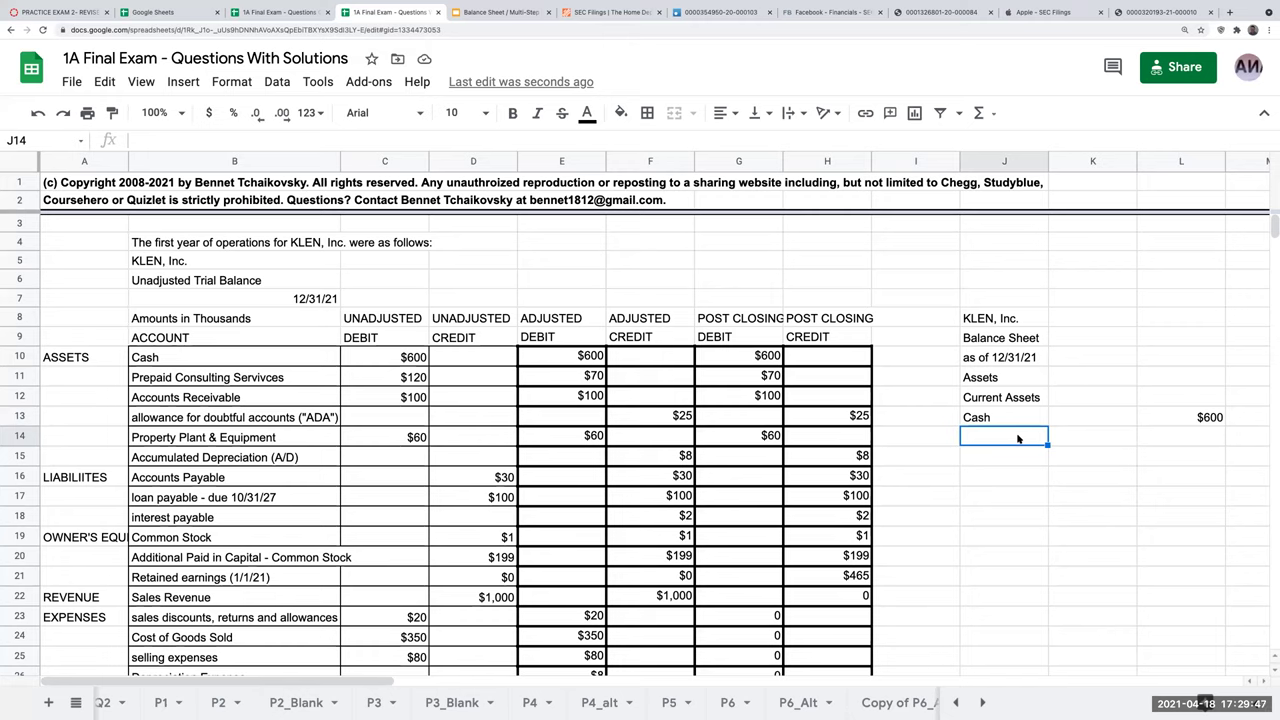
scroll(640, 420, "right", 1)
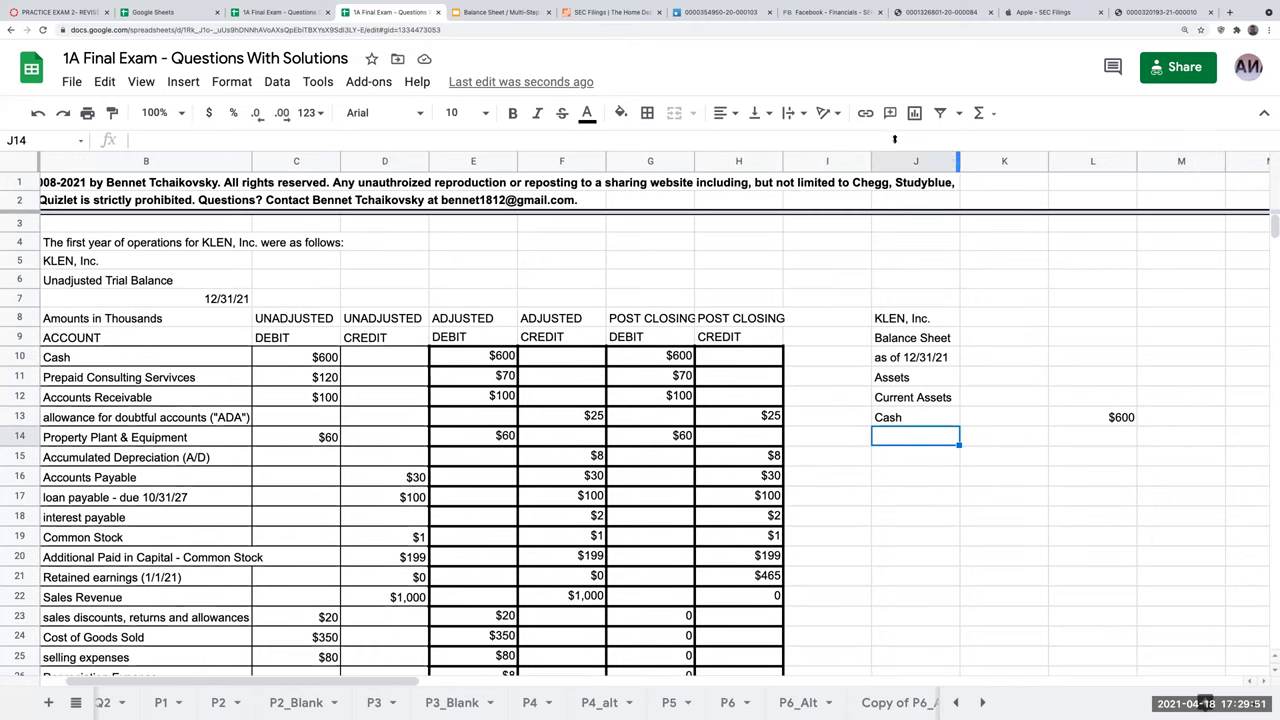
left_click_drag(871, 161, 832, 161)
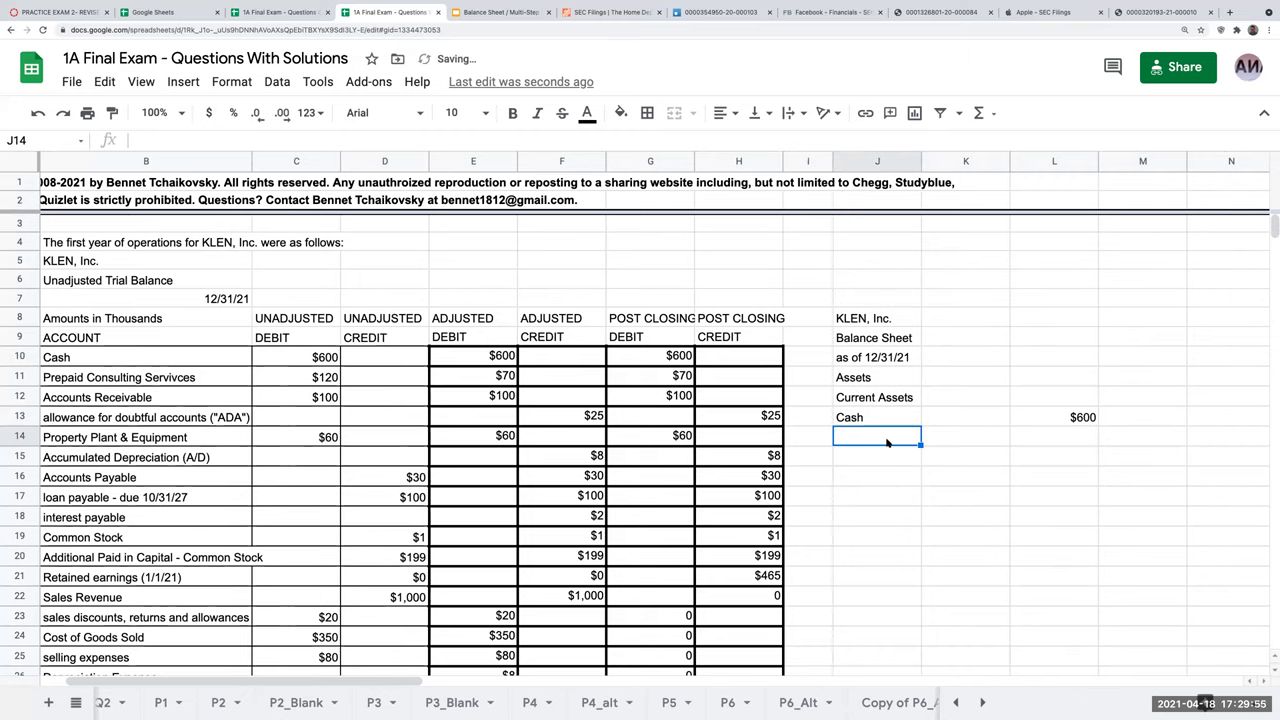
- Add the Prepaid Consulting Servicves line in row 14, linked to B11 with $70 from G11
type("+")
key("Left")
key("Left")
key("Left")
key("Left")
key("Left")
key("Left")
key("Left")
key("Left")
key("Left")
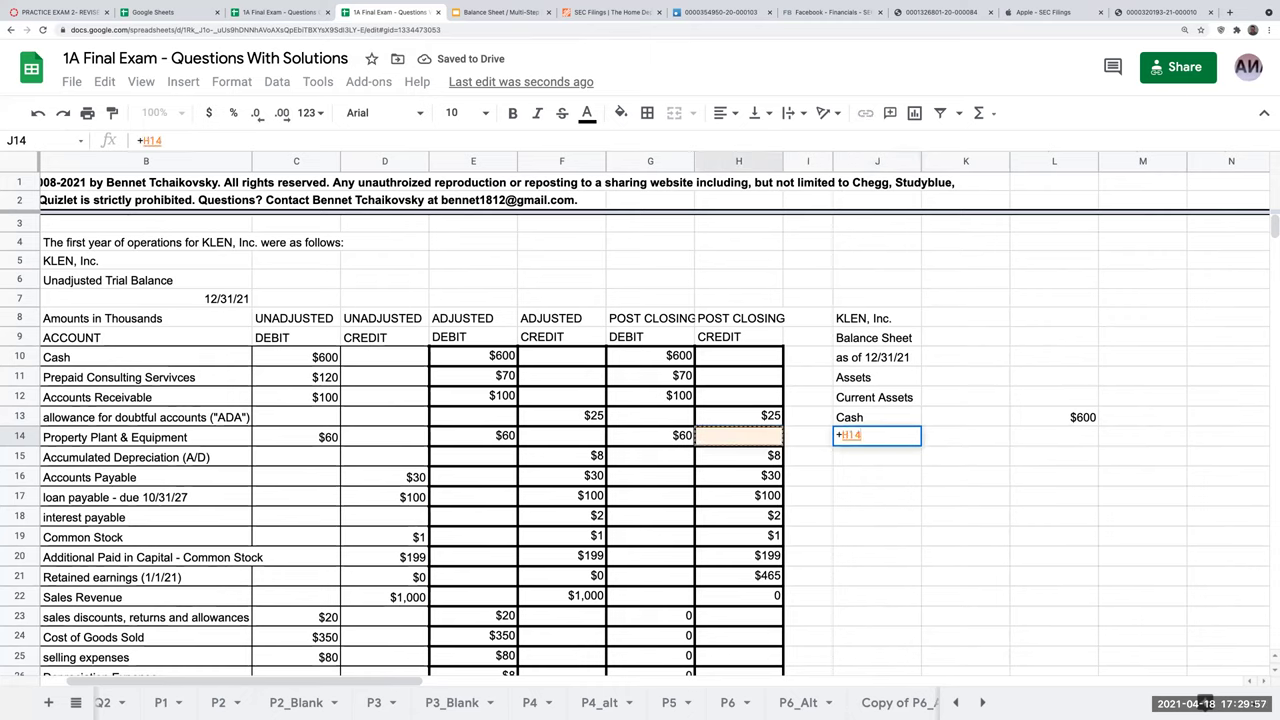
key("Up")
key("Up")
key("Up")
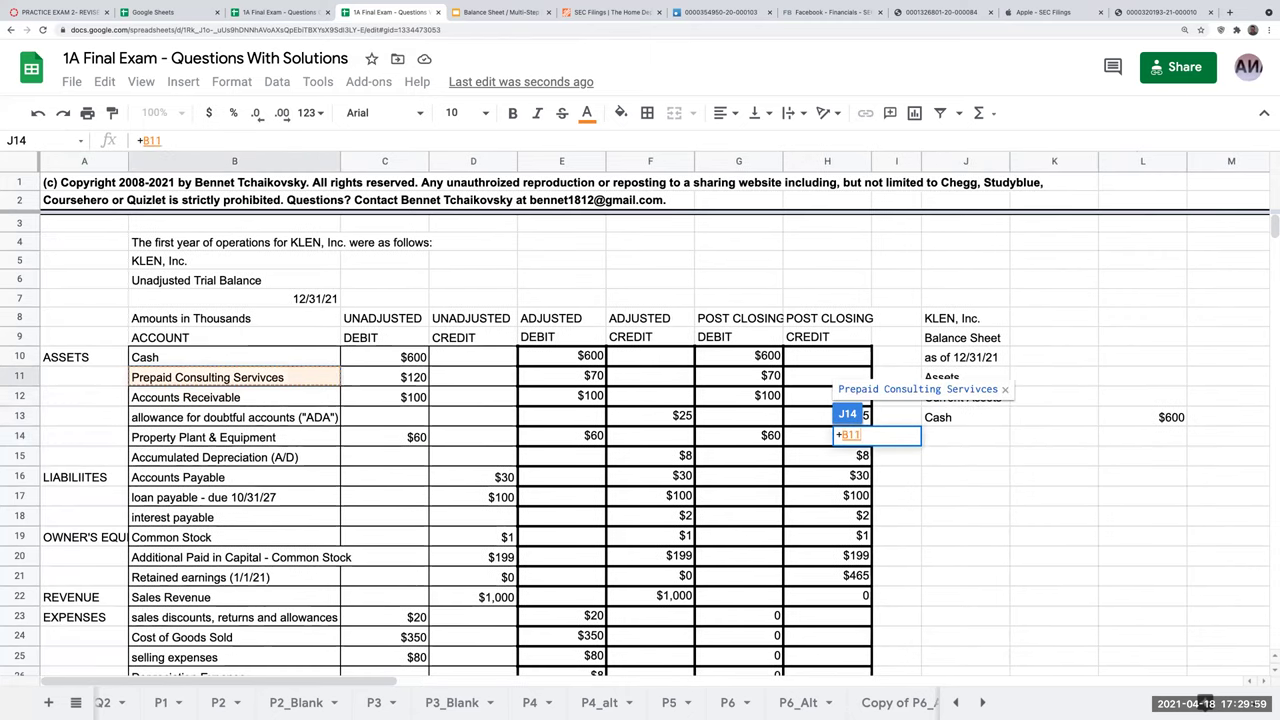
key("Return")
key("Up")
key("Right")
key("Right")
type("+")
key("Left")
key("Left")
key("Left")
key("Left")
key("Up")
key("Left")
key("Up")
key("Up")
key("Return")
key("Left")
key("Left")
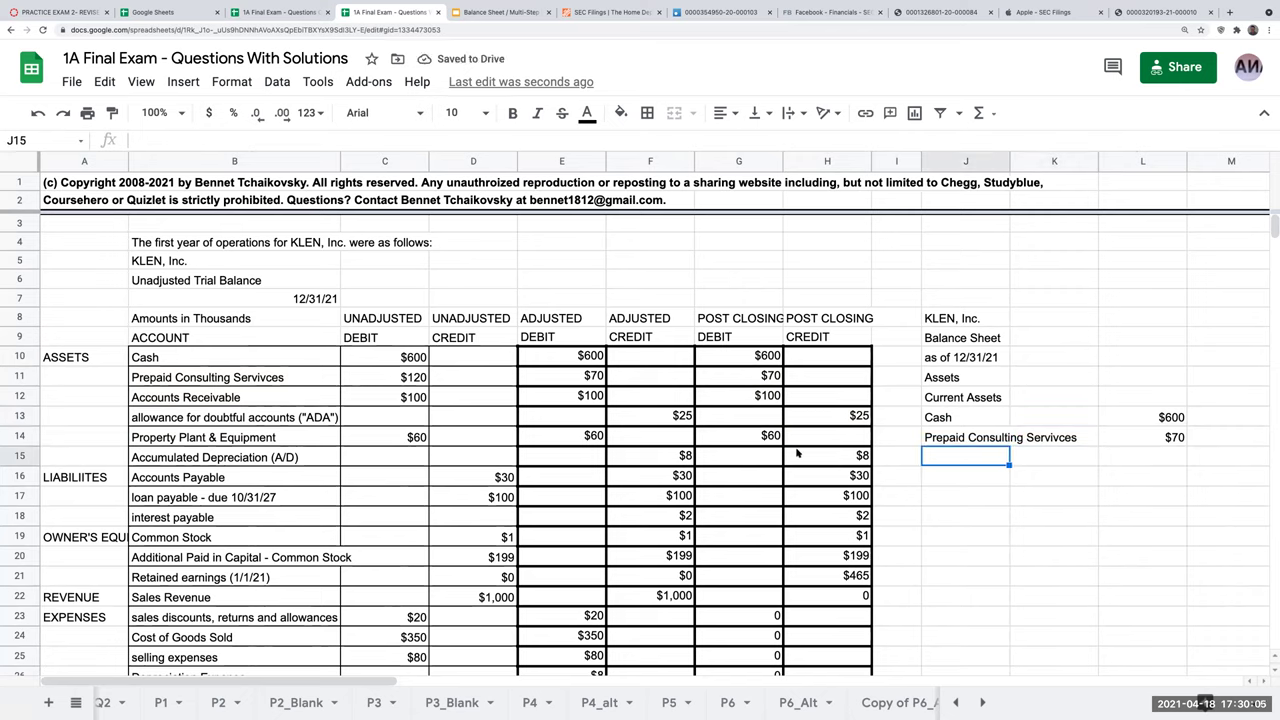
- Check the receivables balance in G12 and the allowance in H13
left_click(724, 396)
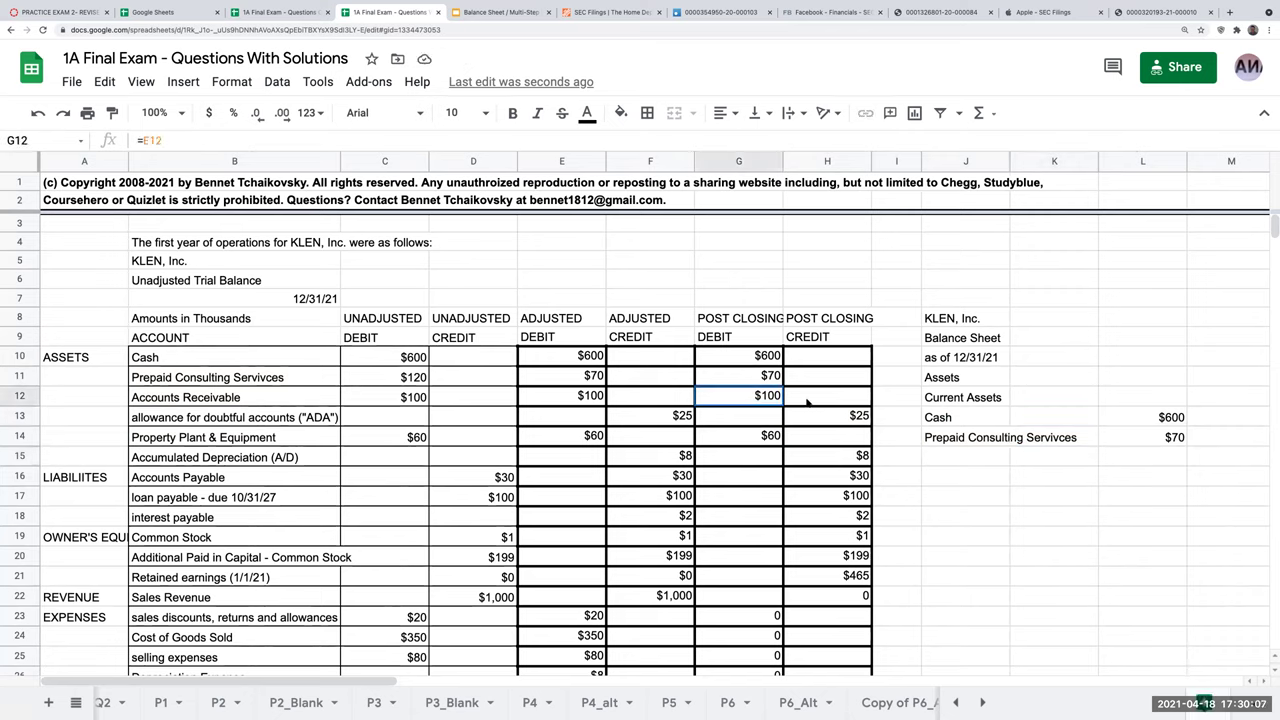
left_click(812, 409)
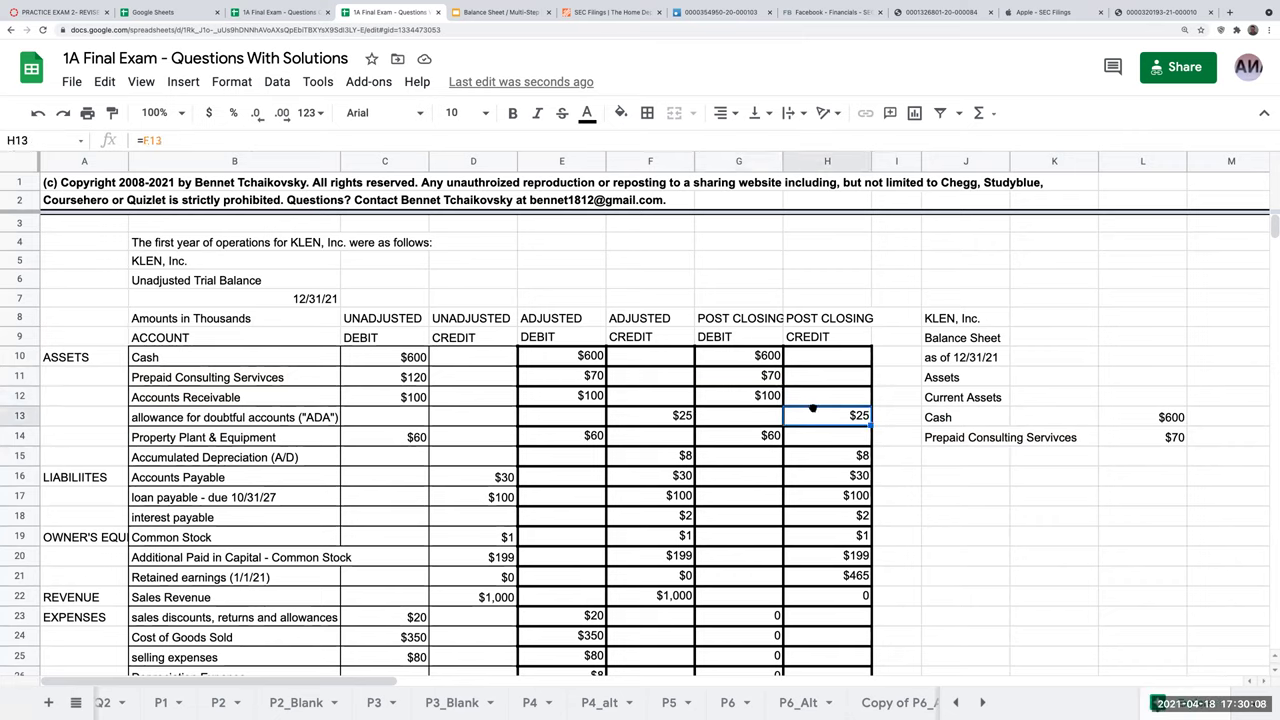
left_click(970, 464)
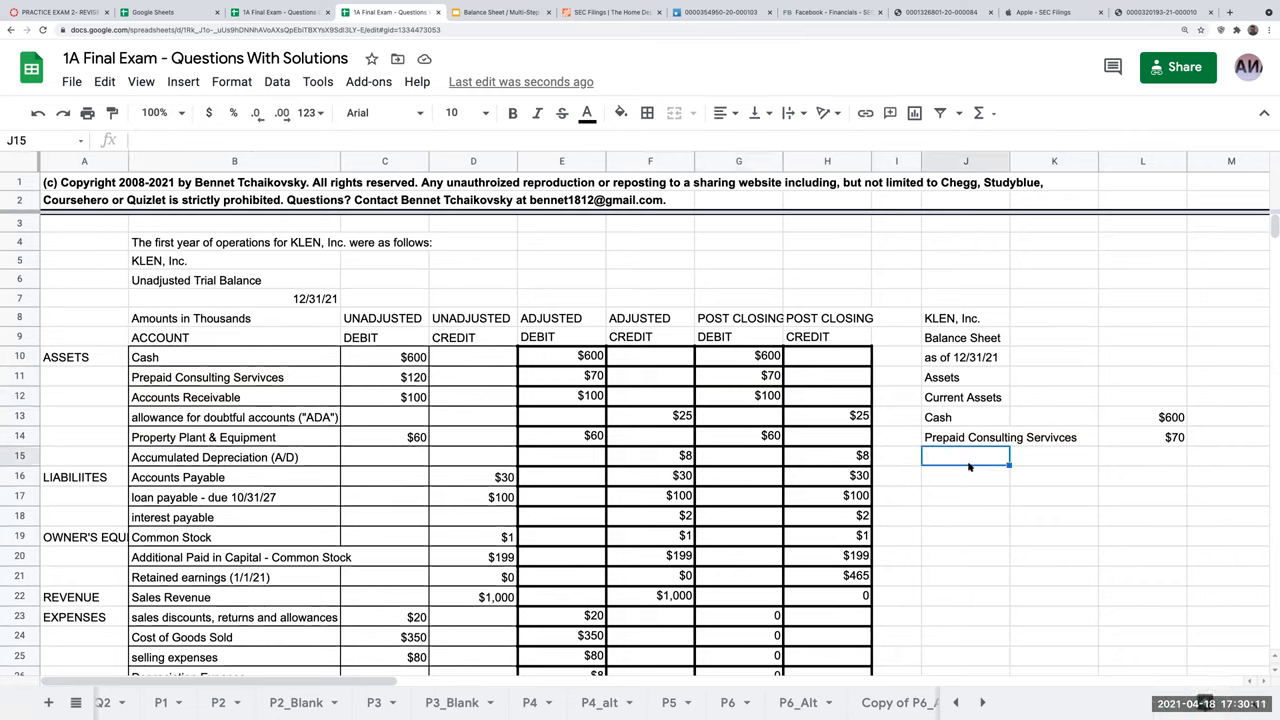
- Add A/R at $100 from G12 and less: ADA at -$25 from H13
type("A/R")
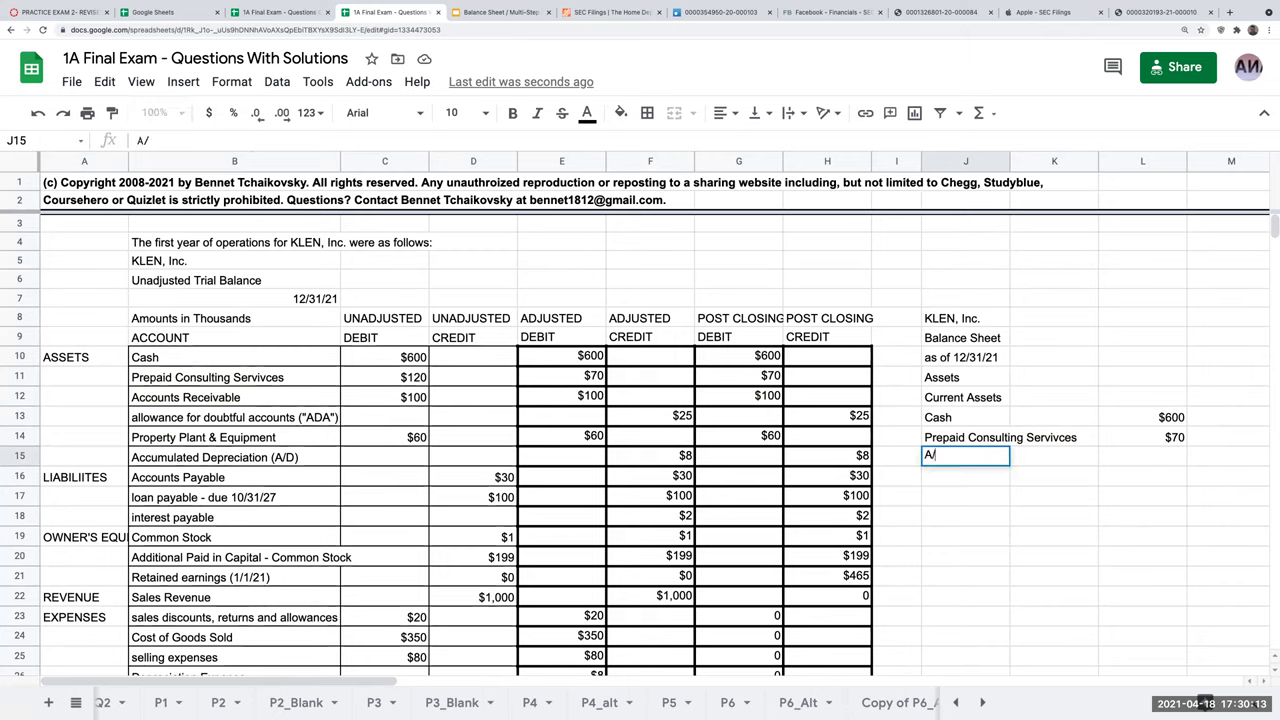
key("Return")
type("less: ADA")
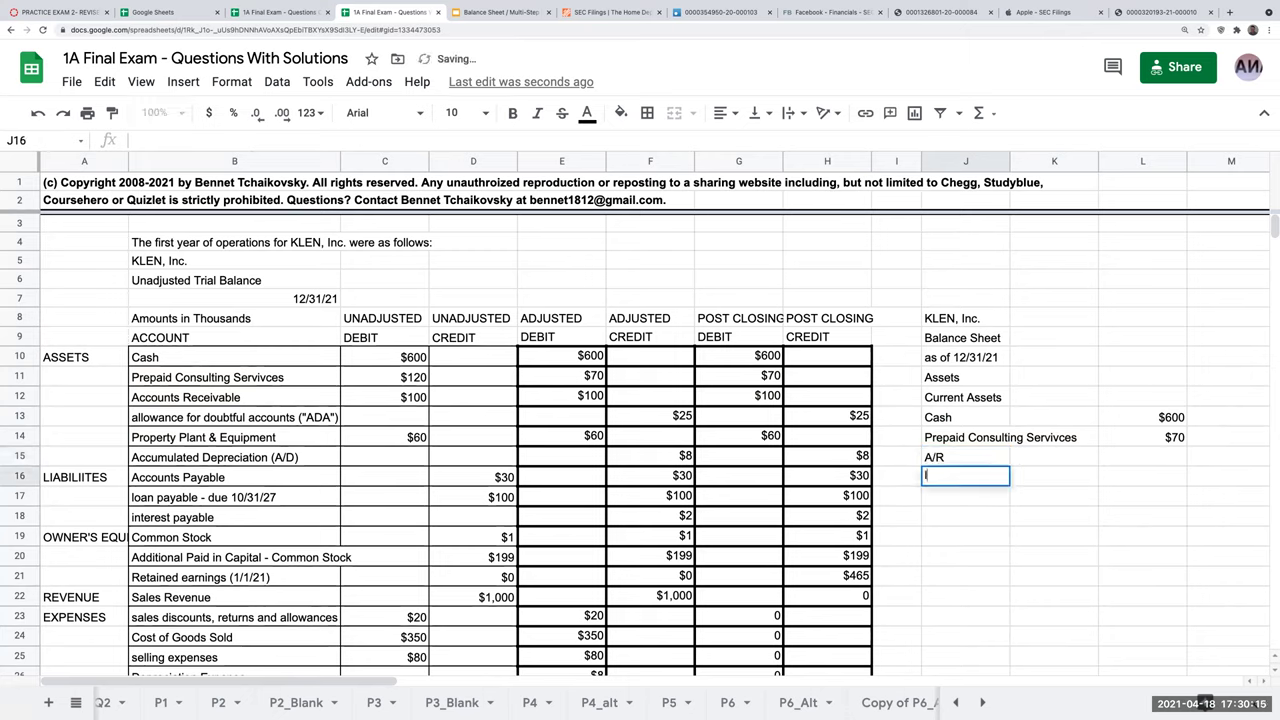
key("Return")
key("Up")
key("Right")
key("Up")
type("+")
key("Left")
key("Left")
key("Left")
key("Left")
key("Up")
key("Up")
key("Up")
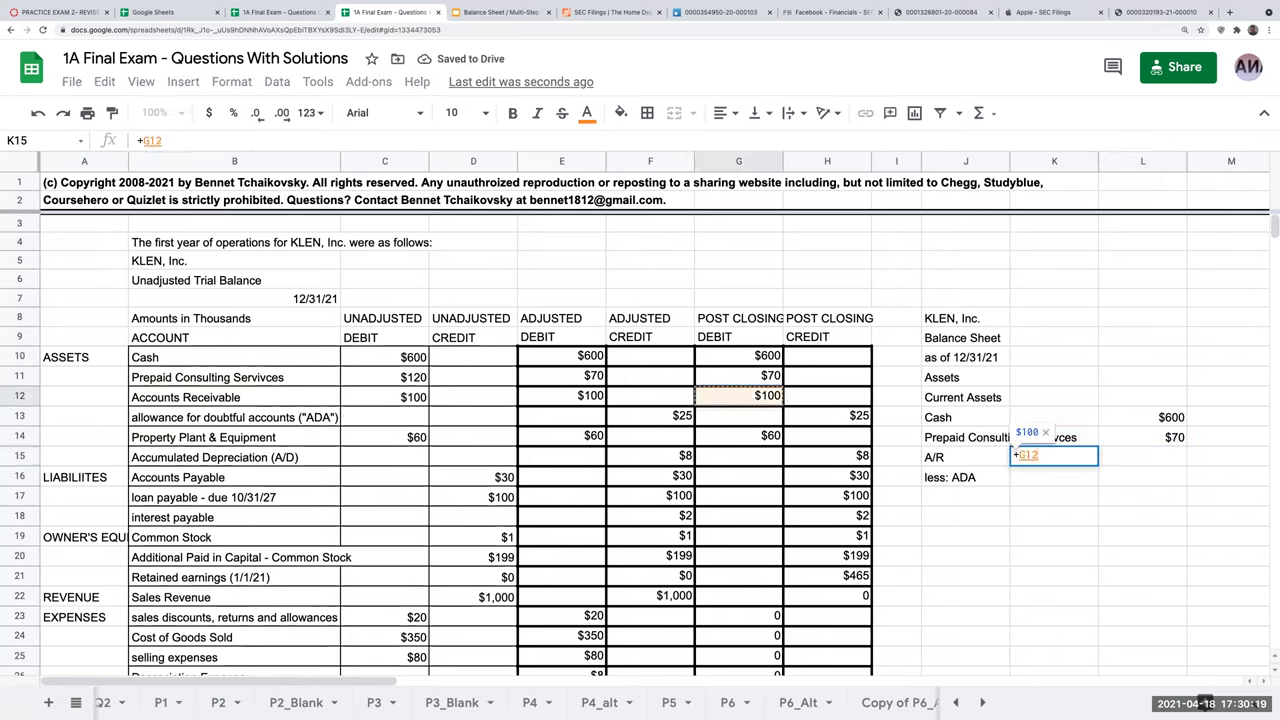
key("Return")
type("-")
key("Left")
key("Left")
key("Left")
key("Up")
key("Up")
key("Up")
key("Return")
- Add an A/R, net line summing receivables and allowance to $75
type("A/R, net")
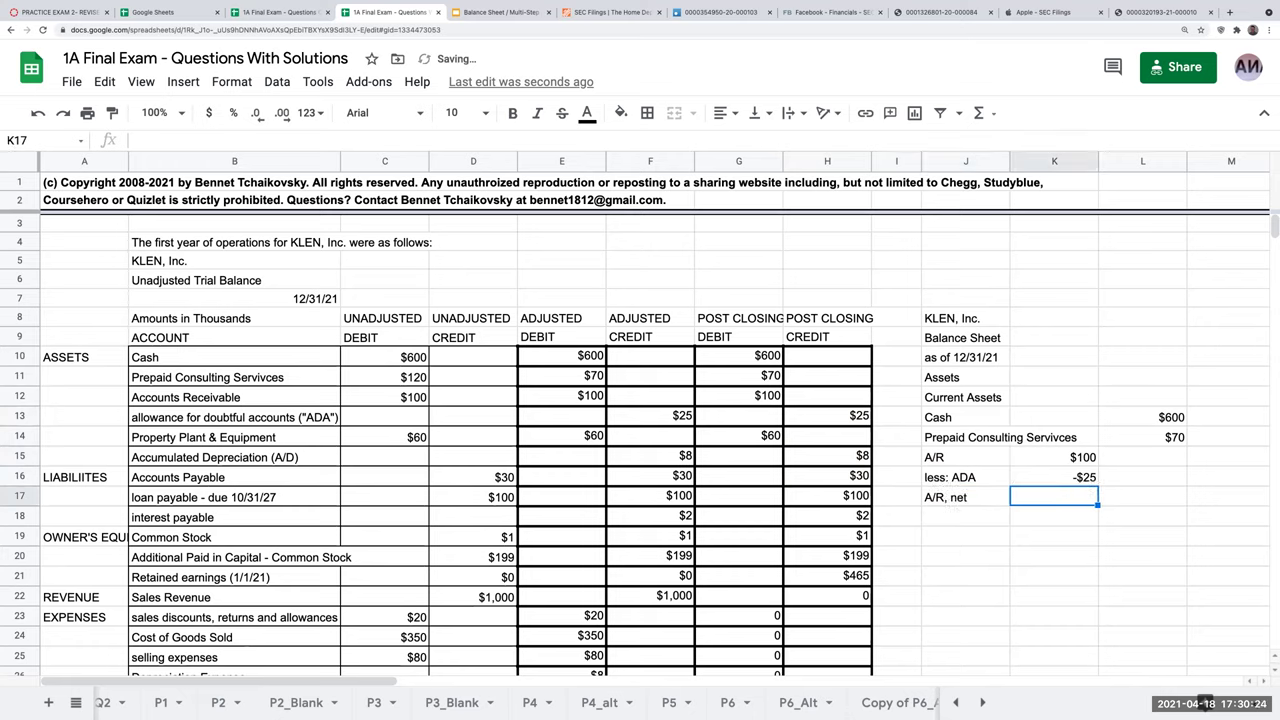
key("Tab")
key("Tab")
type("=")
key("Left")
key("Up")
key("Up")
type("+")
key("Left")
key("Up")
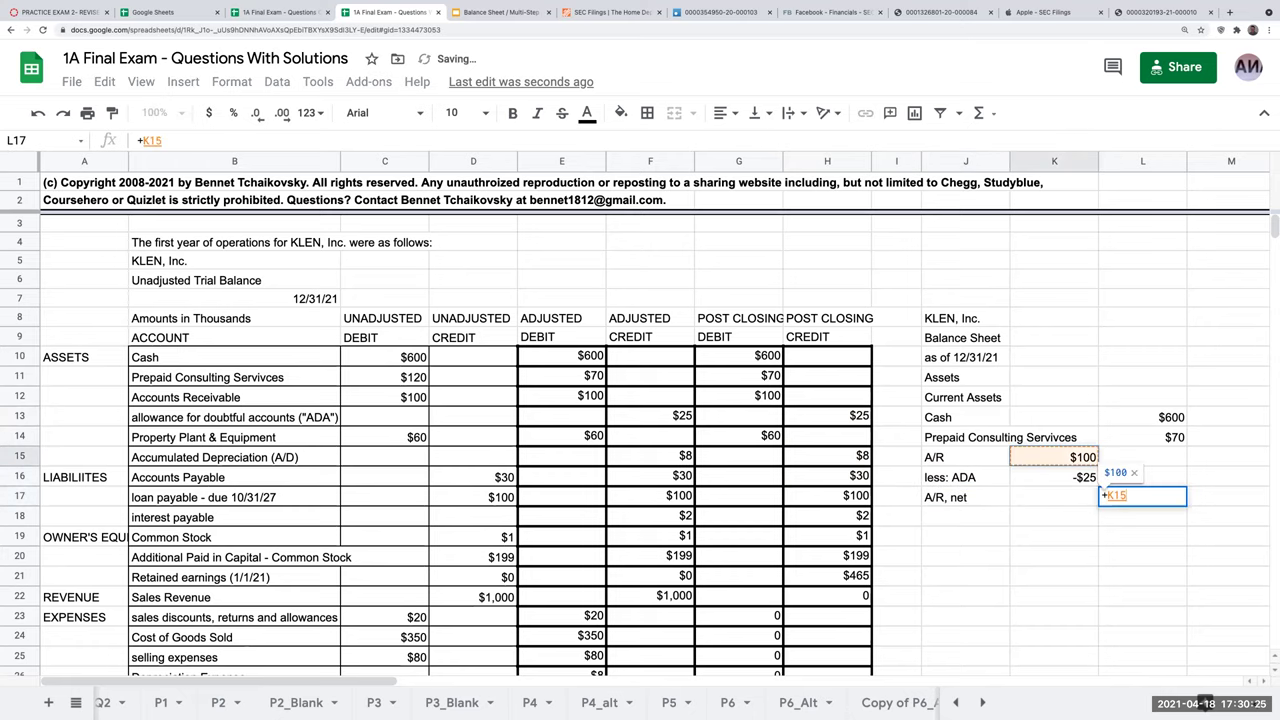
key("Return")
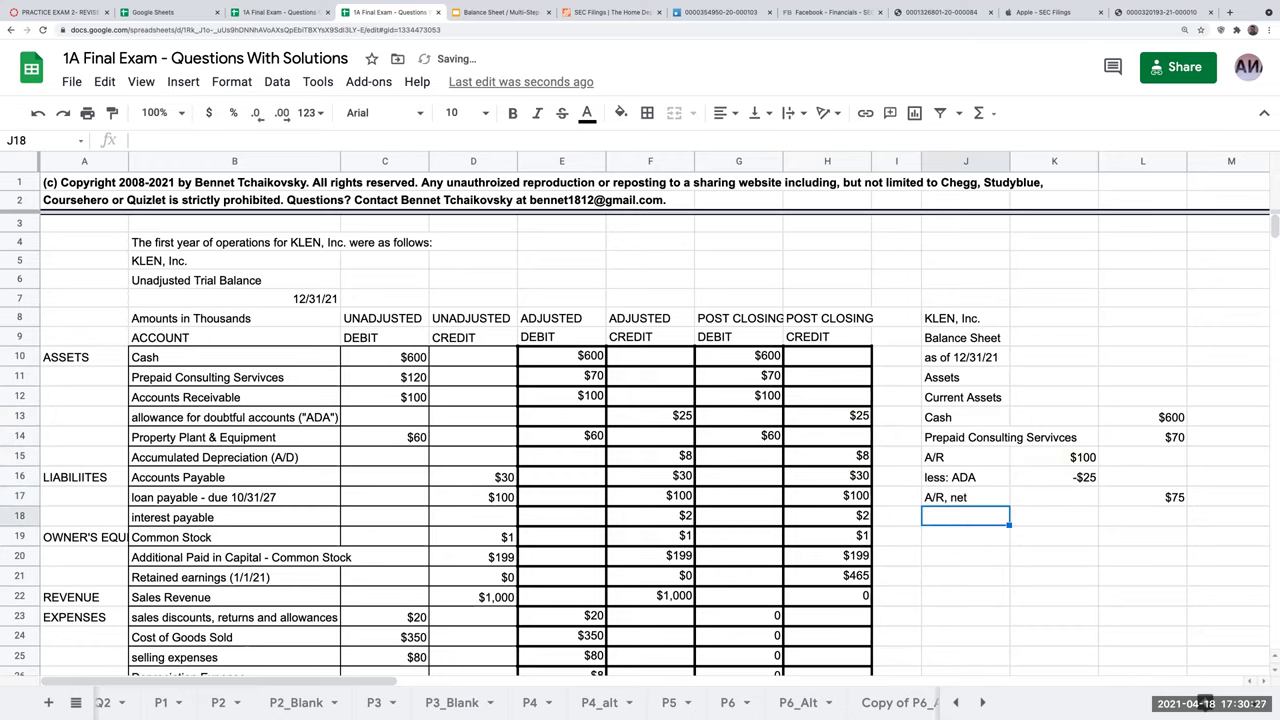
- Add total current assets of $745, summing Cash, prepaid and net receivables
type("total current")
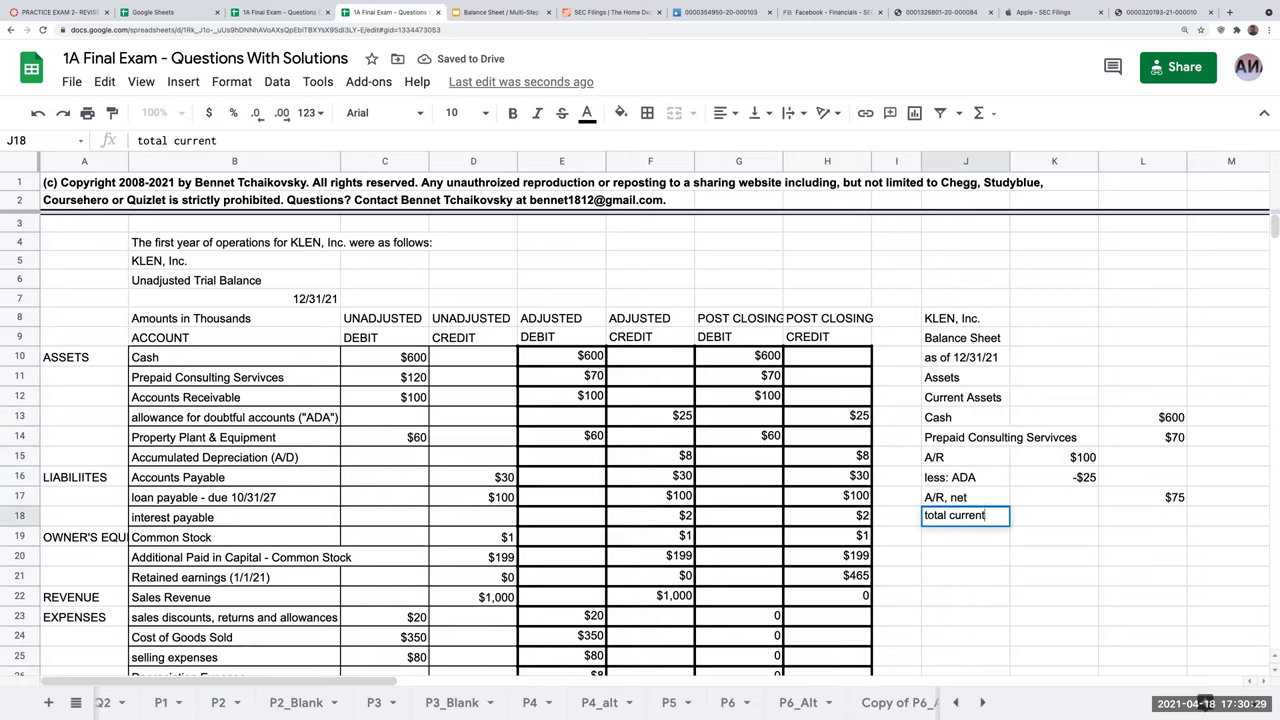
type(" assets")
key("Tab")
key("Tab")
key("Tab")
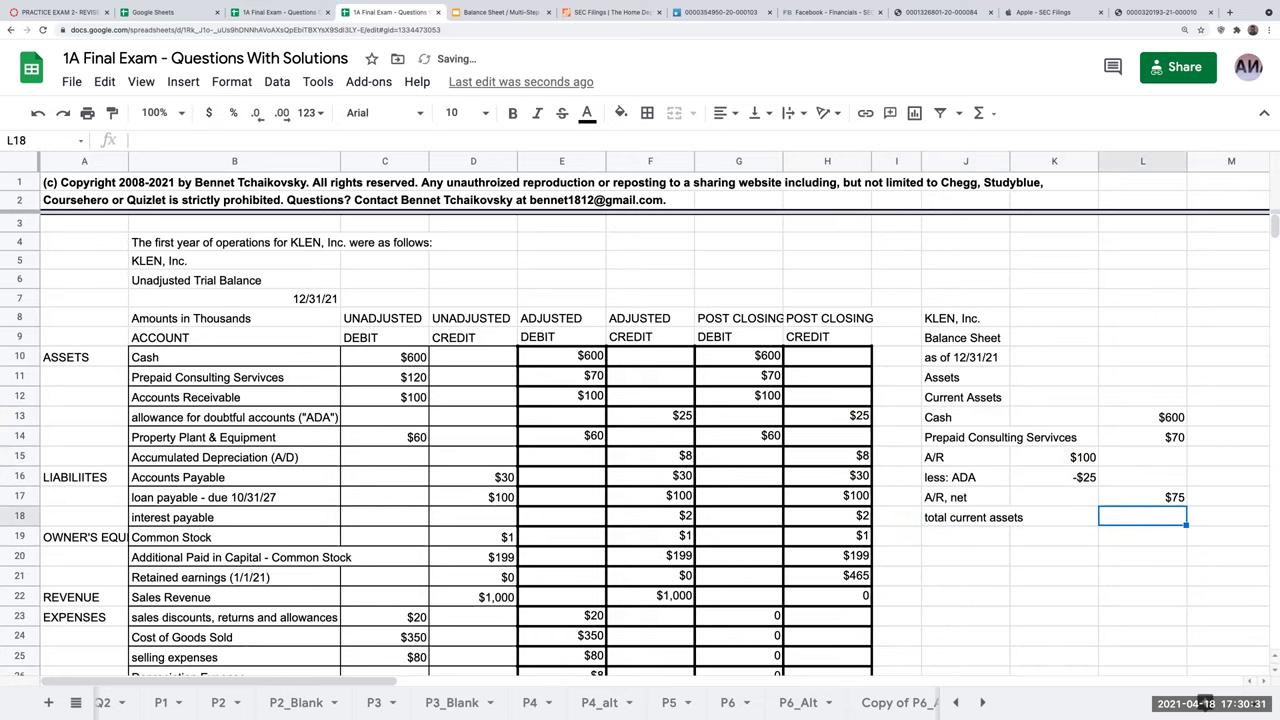
type("+")
key("Left")
key("Up")
key("Up")
key("Up")
key("Up")
key("Up")
type("+")
key("Left")
key("Up")
key("Up")
key("Up")
key("Up")
type("+")
key("Left")
key("Up")
key("Return")
key("Right")
key("Up")
key("Up")
key("Up")
key("Up")
key("Up")
key("Up")
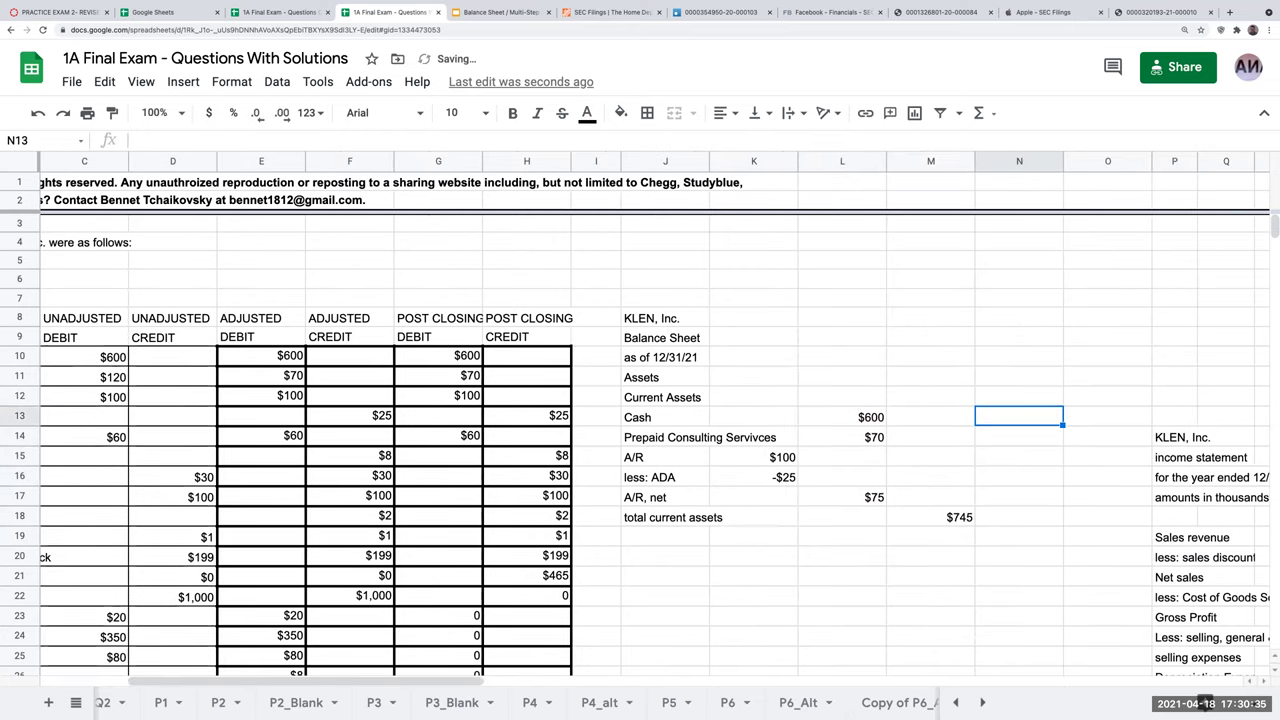
- Annotate N13:N18 with aa, bb, cc, dd, cc-dd=ee and aa+bb+ee=ff
type("aa")
key("Return")
type("bb")
key("Return")
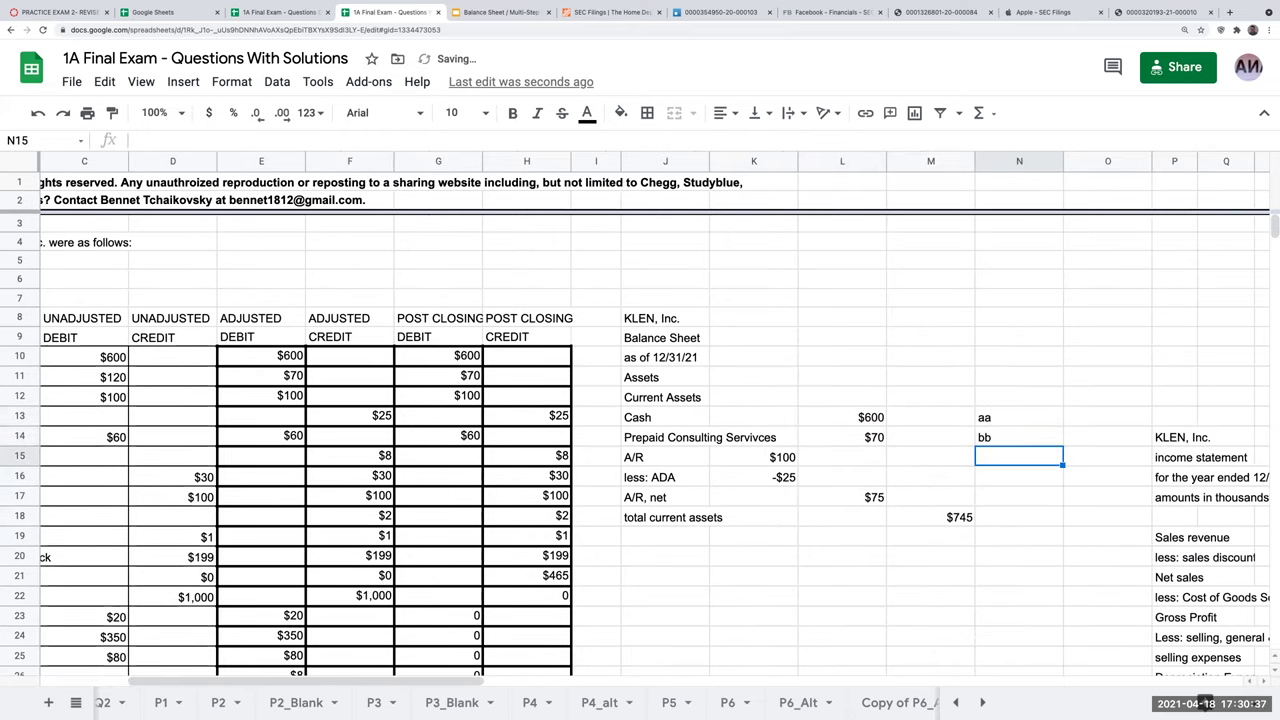
type("cc")
key("Return")
type("dd")
key("Return")
type("cc-dd=ee")
key("Return")
type("aa+bb+e")
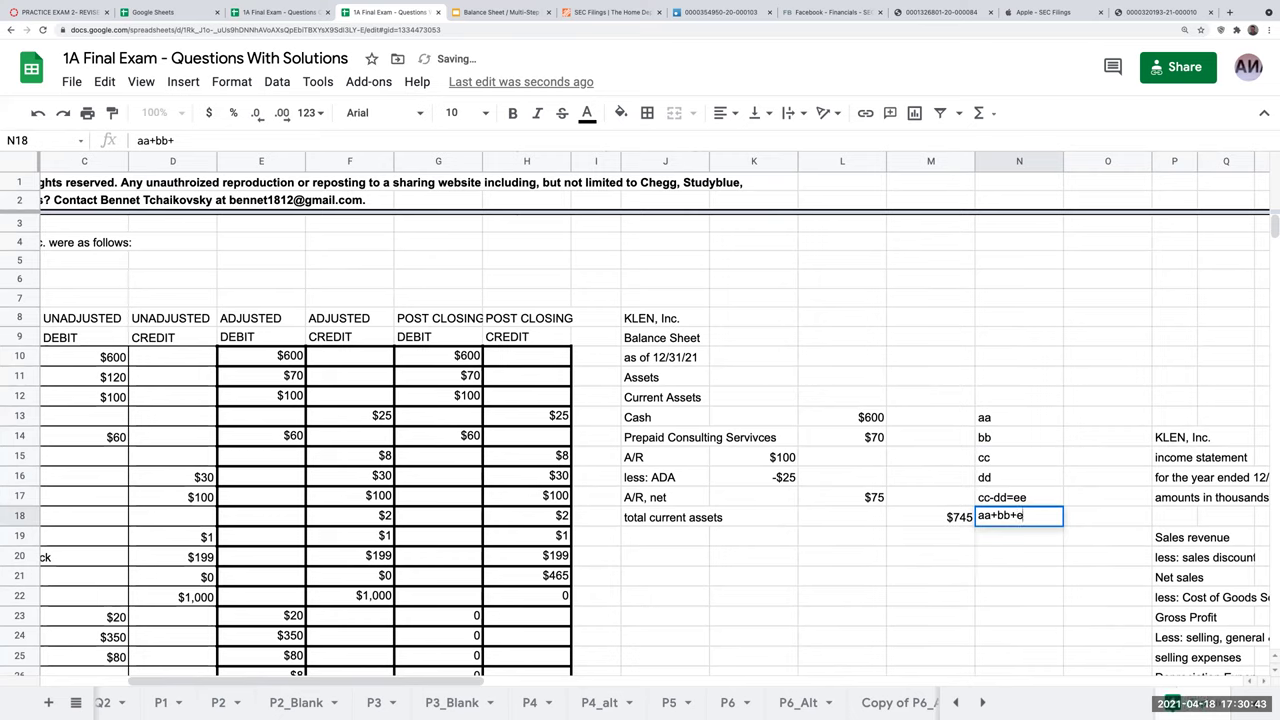
type("e=ff")
key("Return")
key("Left")
key("Left")
key("Left")
key("Left")
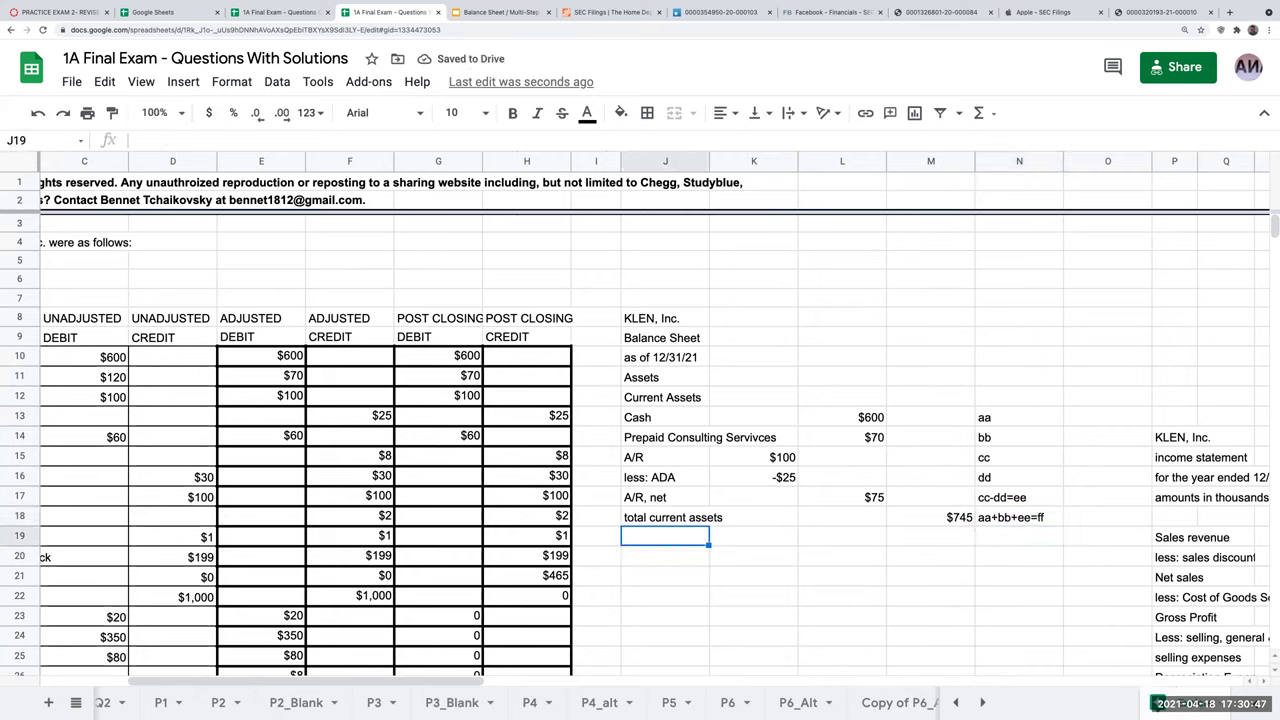
- Label J19 'non-current assets'
type("non-currents")
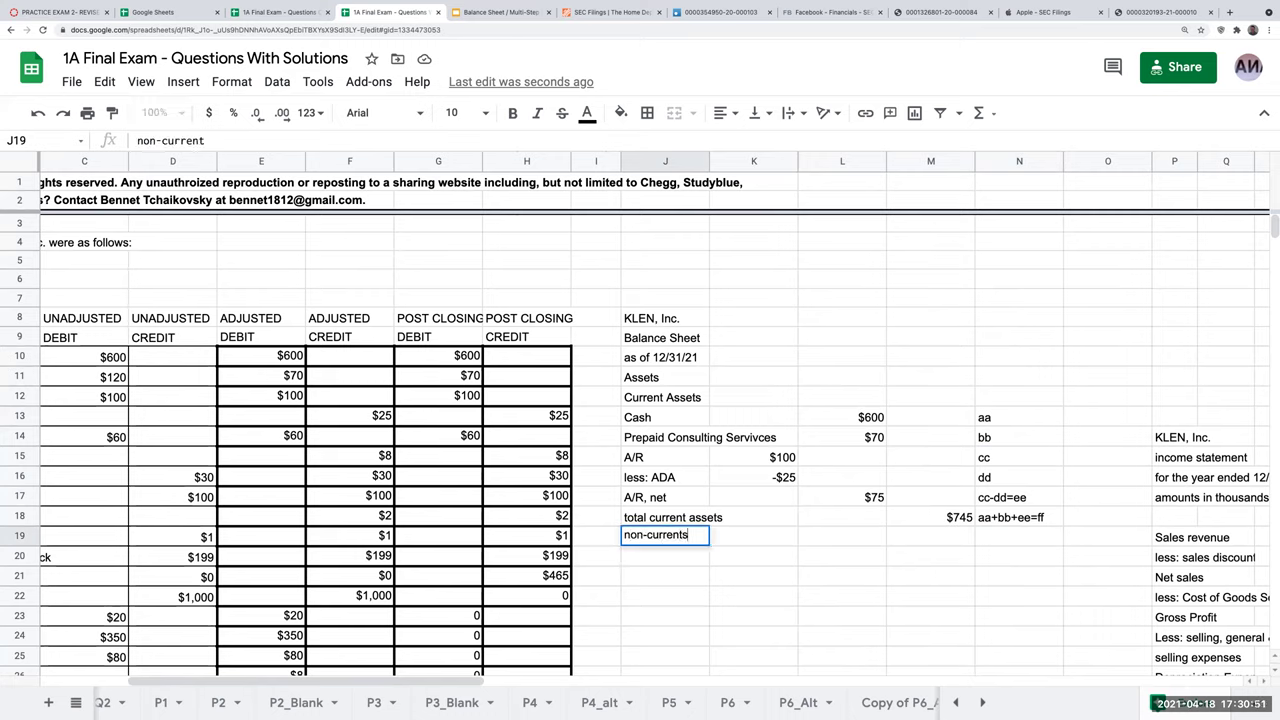
key("BackSpace")
type("assets")
key("Return")
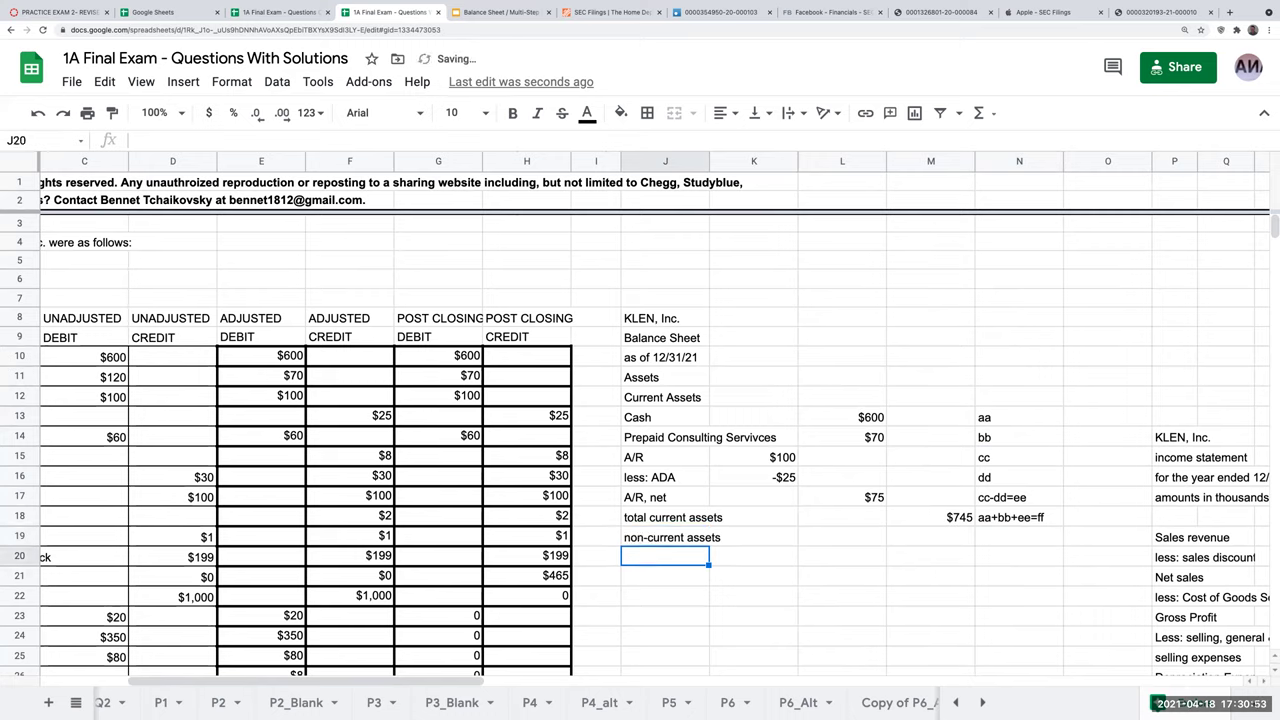
- Link J20 to Property Plant & Equipment and add 'less: A/D' in J21
type("+I20")
key("Left")
key("Left")
key("Left")
key("Left")
key("Left")
key("Left")
key("Left")
key("Up")
key("Up")
key("Up")
key("Up")
key("Up")
key("Up")
key("Return")
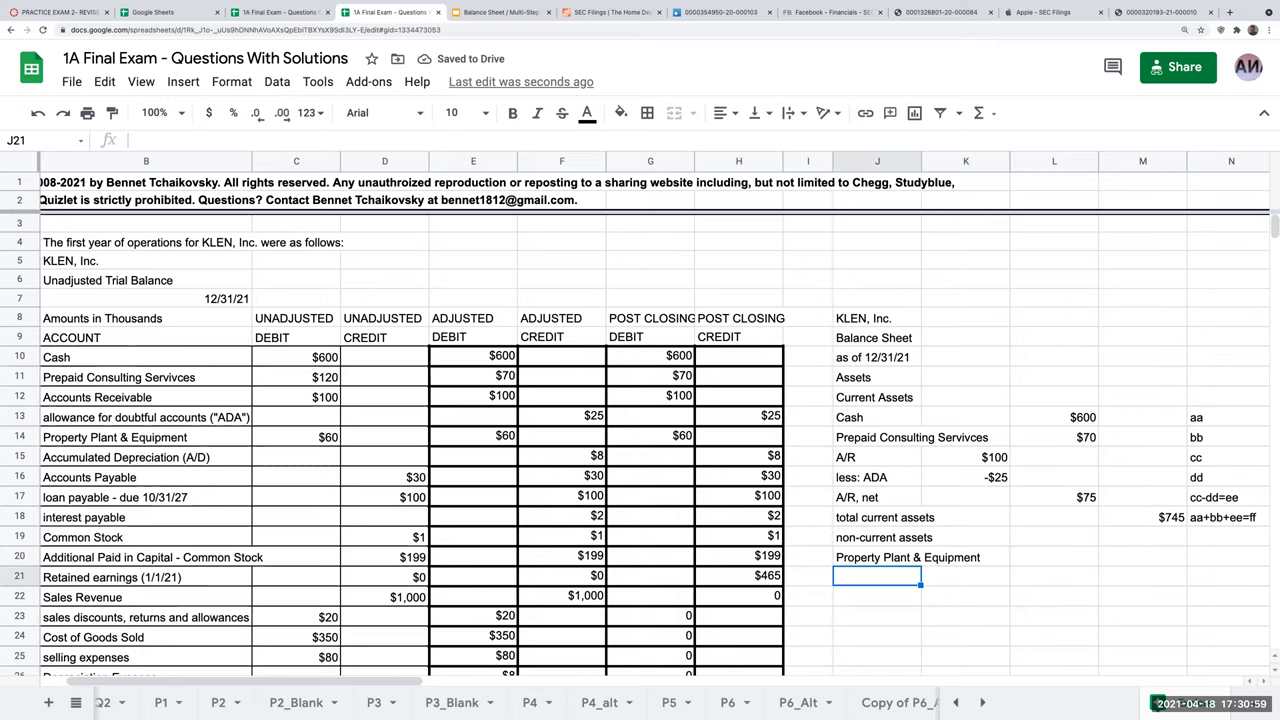
type("less: A/D")
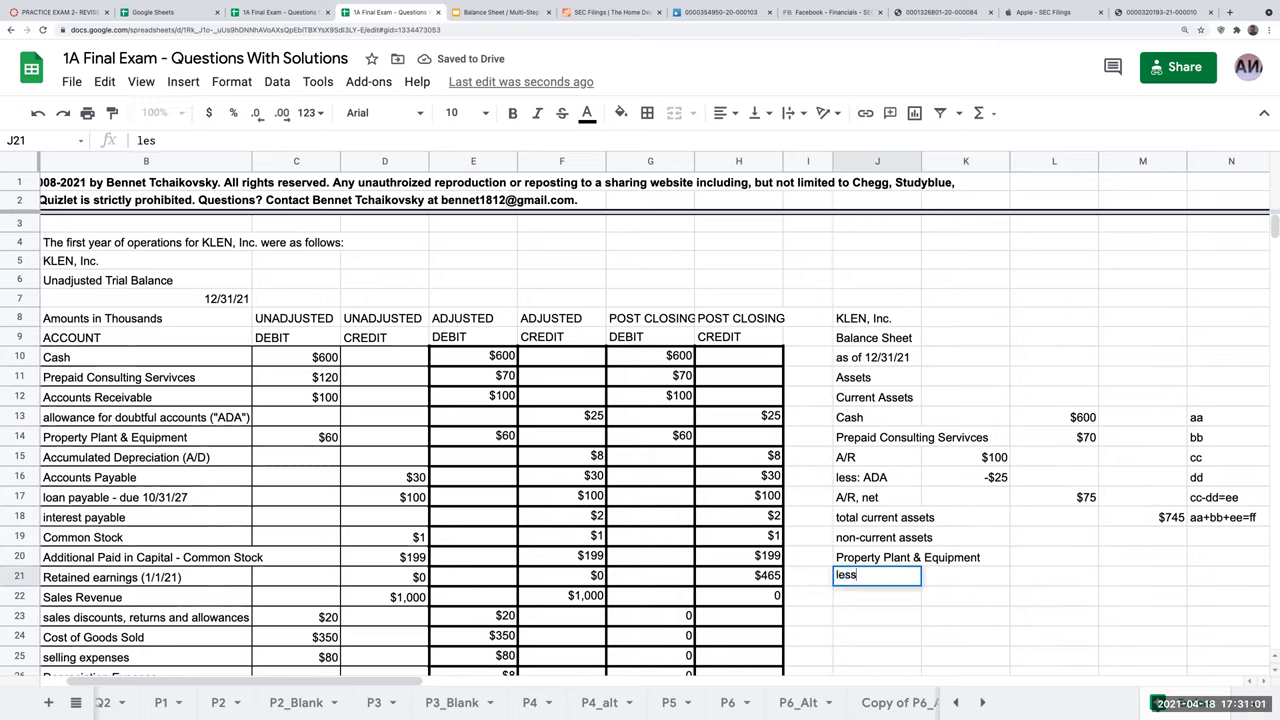
key("Return")
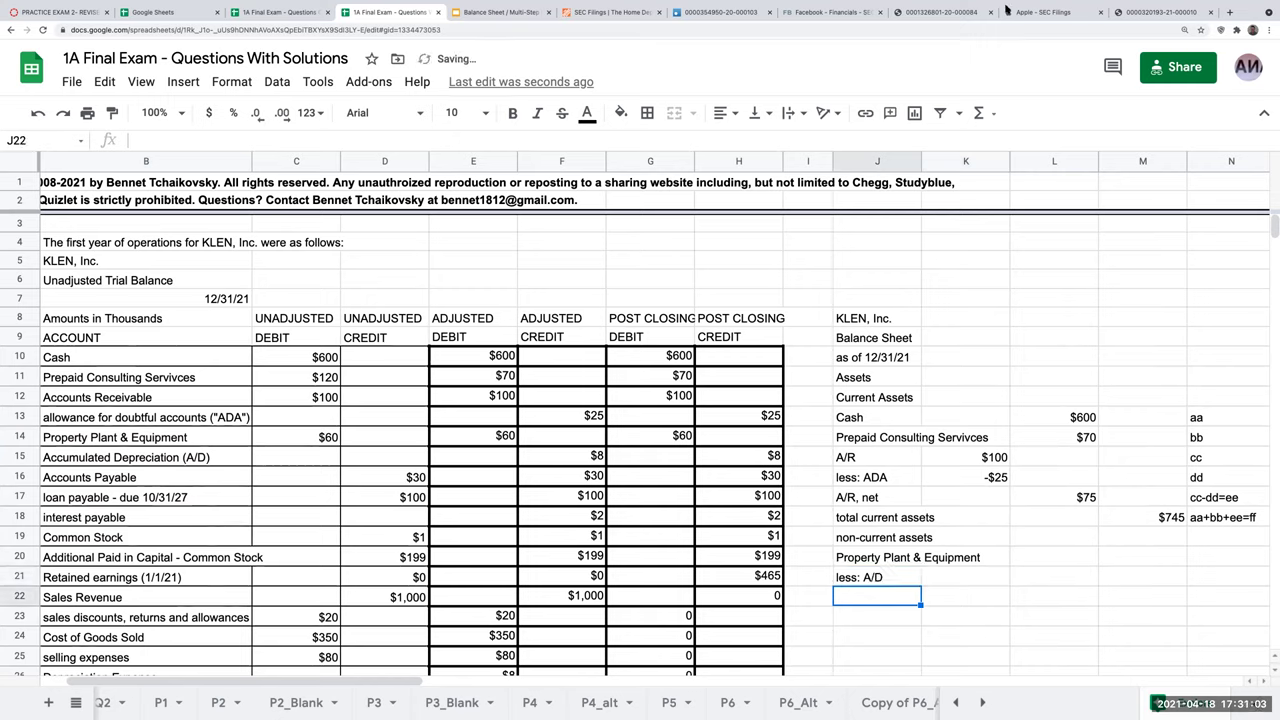
- Compare against Apple's balance sheet PDF, then return to the spreadsheet
left_click(1042, 12)
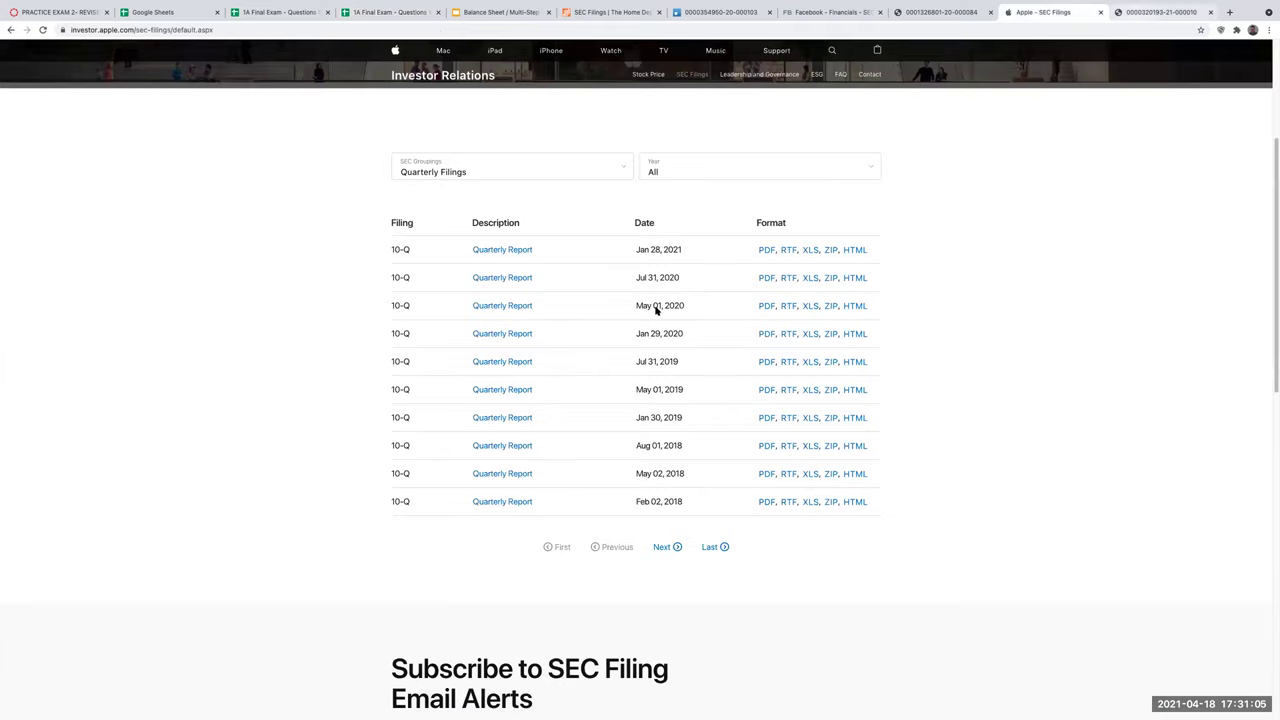
key("ctrl+Tab")
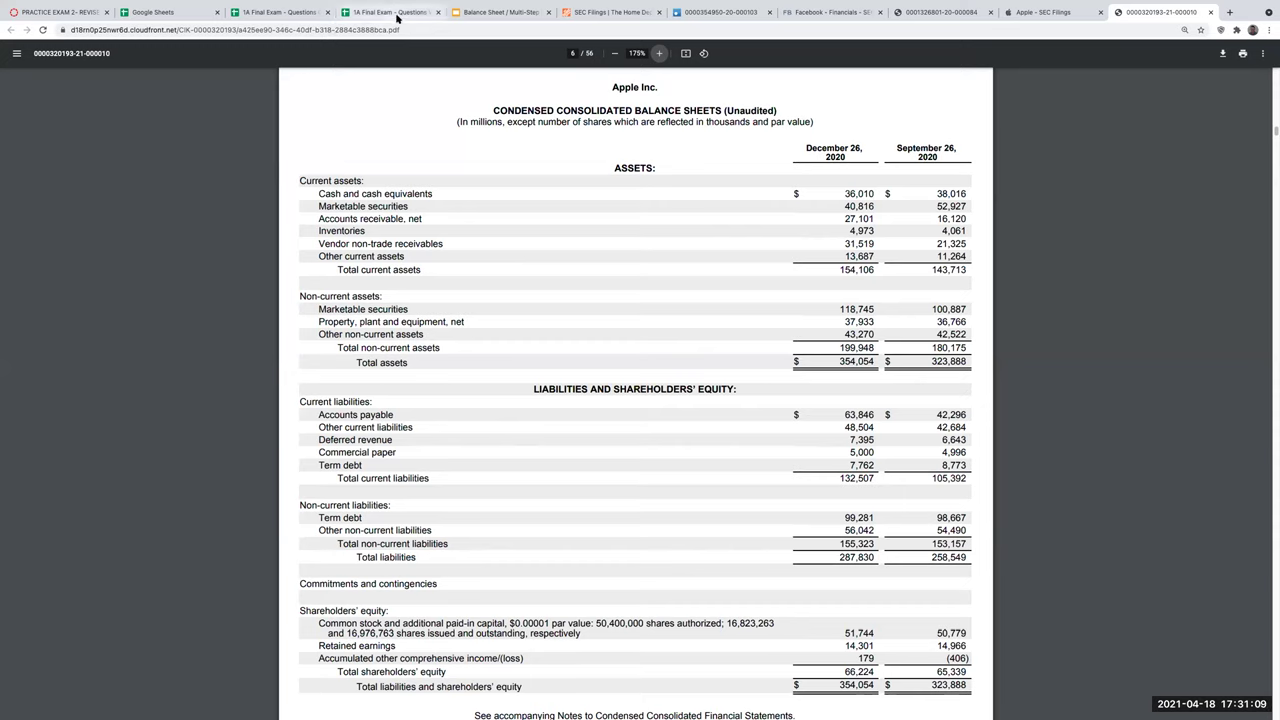
key("ctrl+4")
left_click(993, 560)
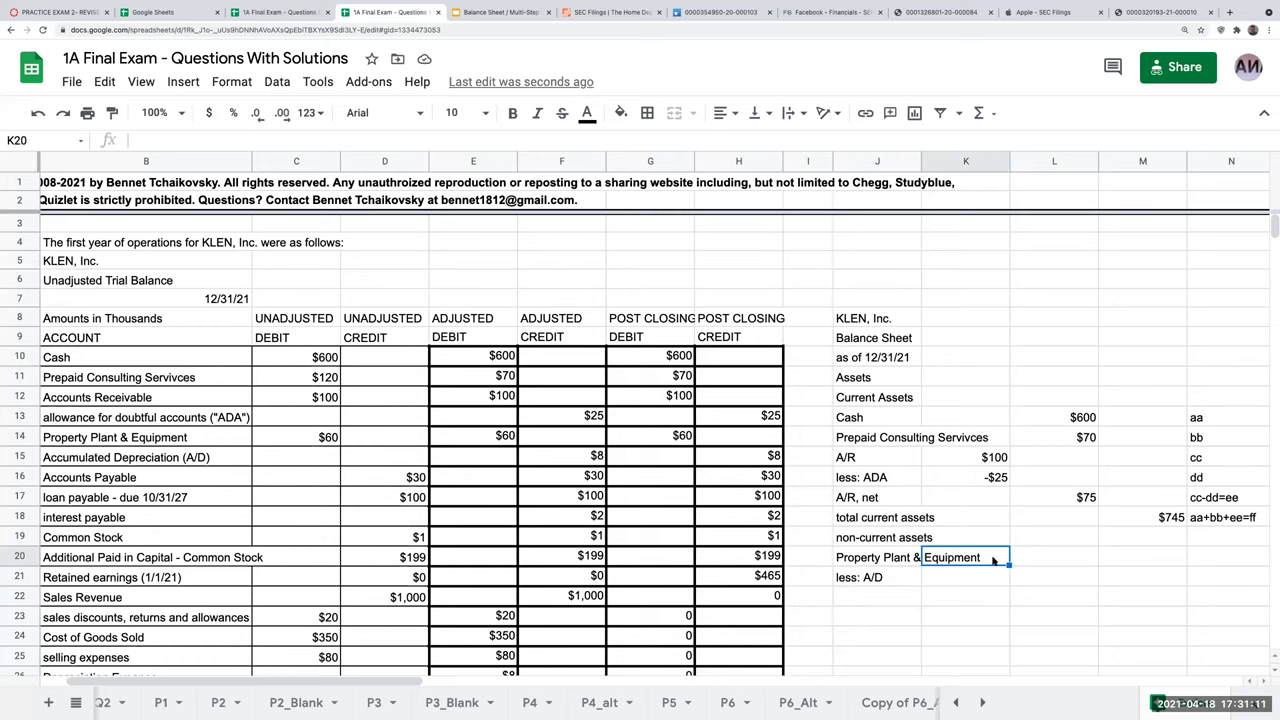
- Enter PP&E $60 in K20 and A/D -$8 in K21, formatted as whole-dollar currency
type("+")
left_click(681, 437)
key("Return")
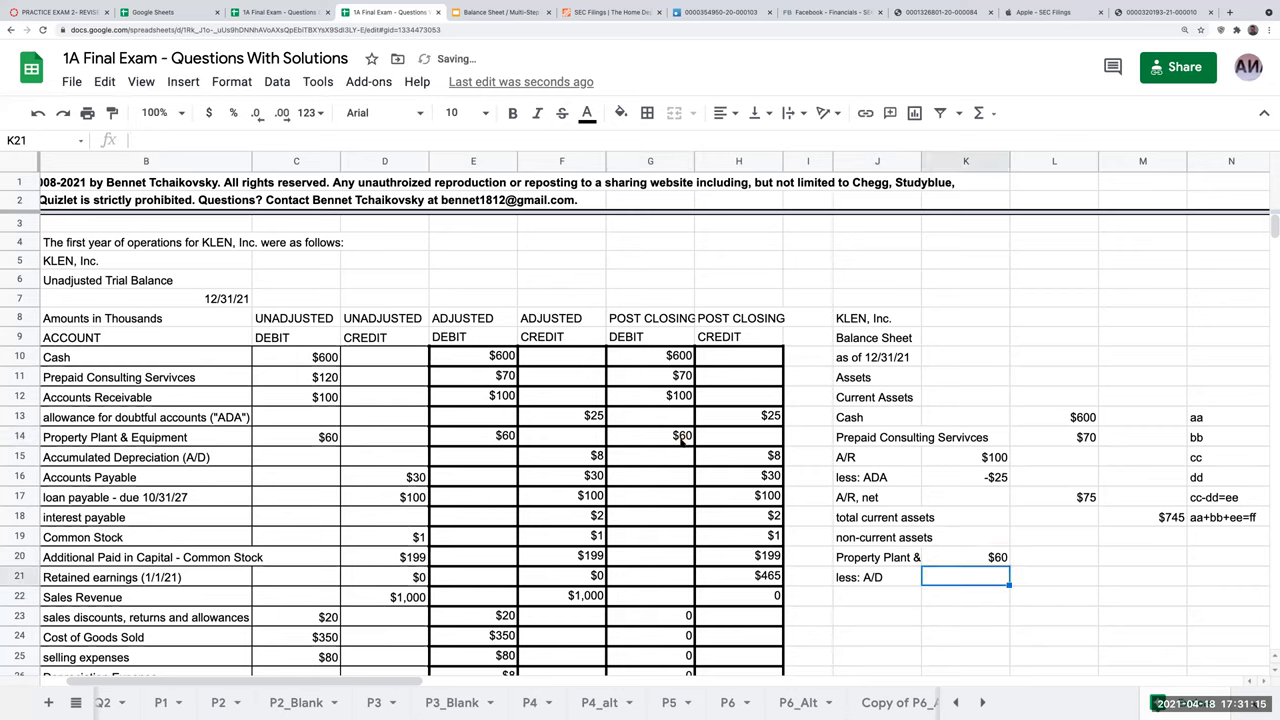
type("=-")
left_click(778, 458)
key("Return")
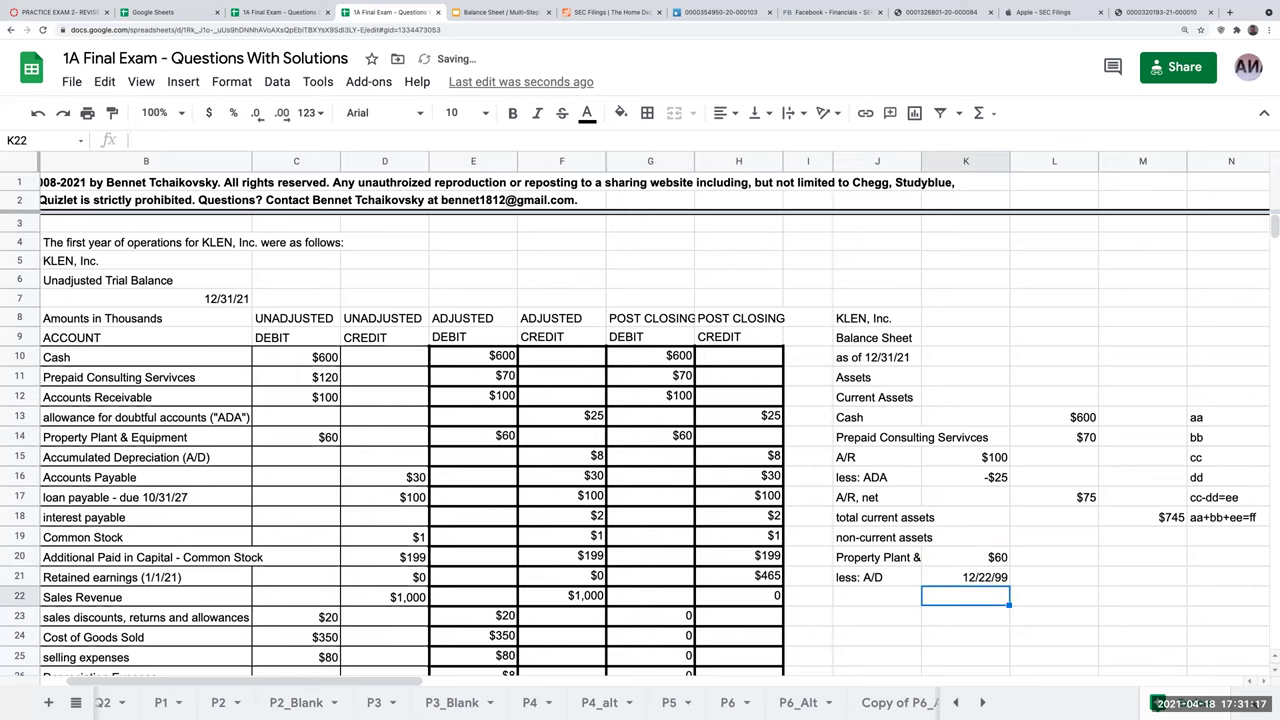
left_click(965, 577)
left_click(208, 112)
double_click(257, 112)
- Add the 'PP&E, net' label in J22 with =K20+K21 in L22, showing $52
left_click(865, 600)
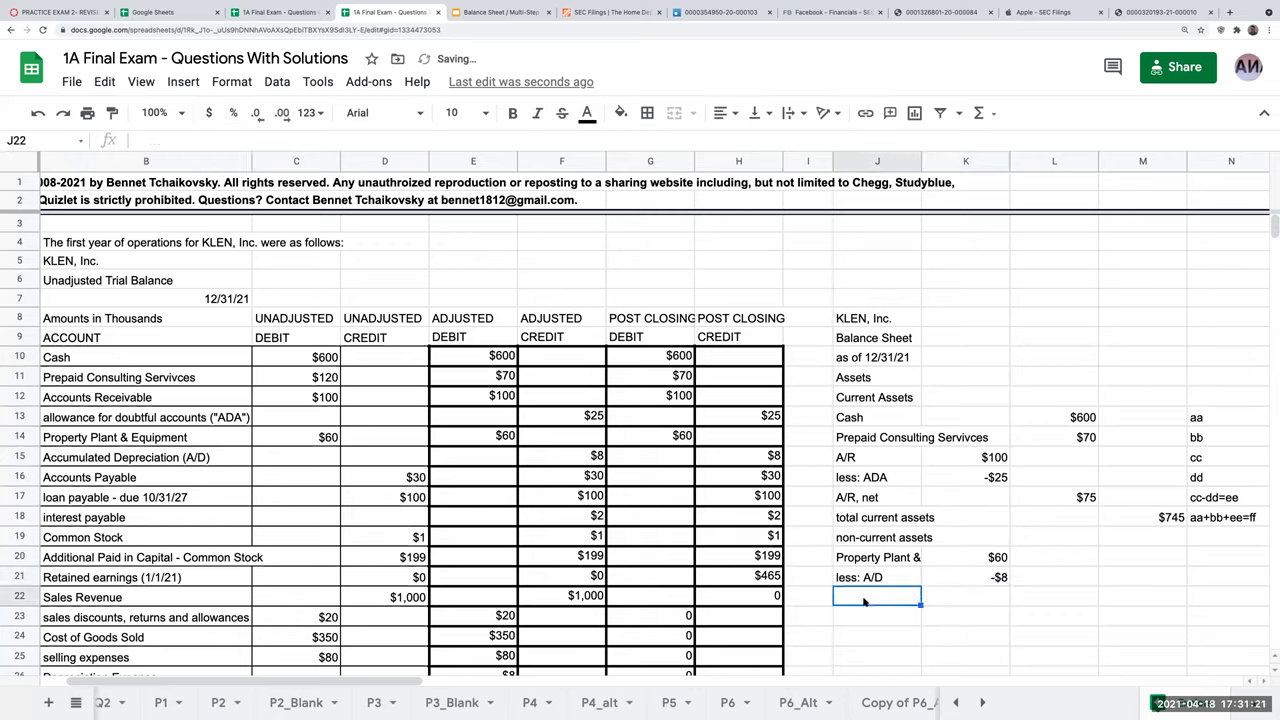
type("PP&E, net")
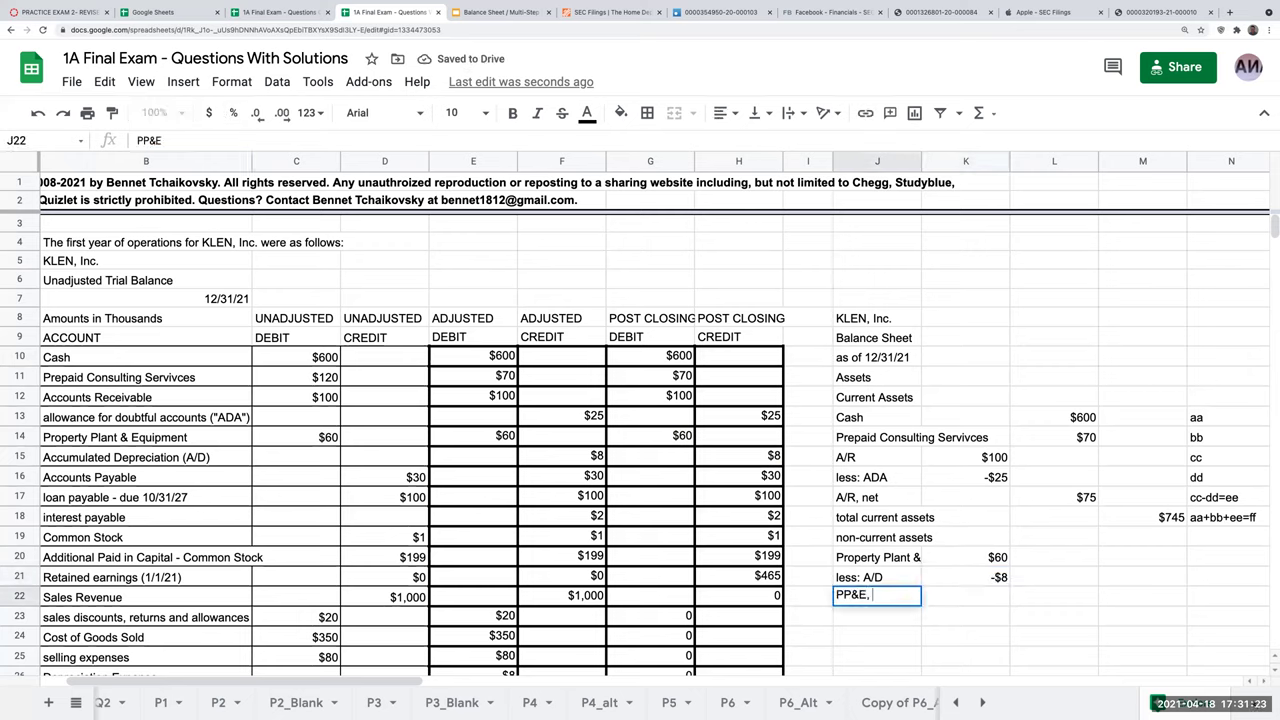
key("Return")
key("Up")
key("Right")
key("Right")
key("Right")
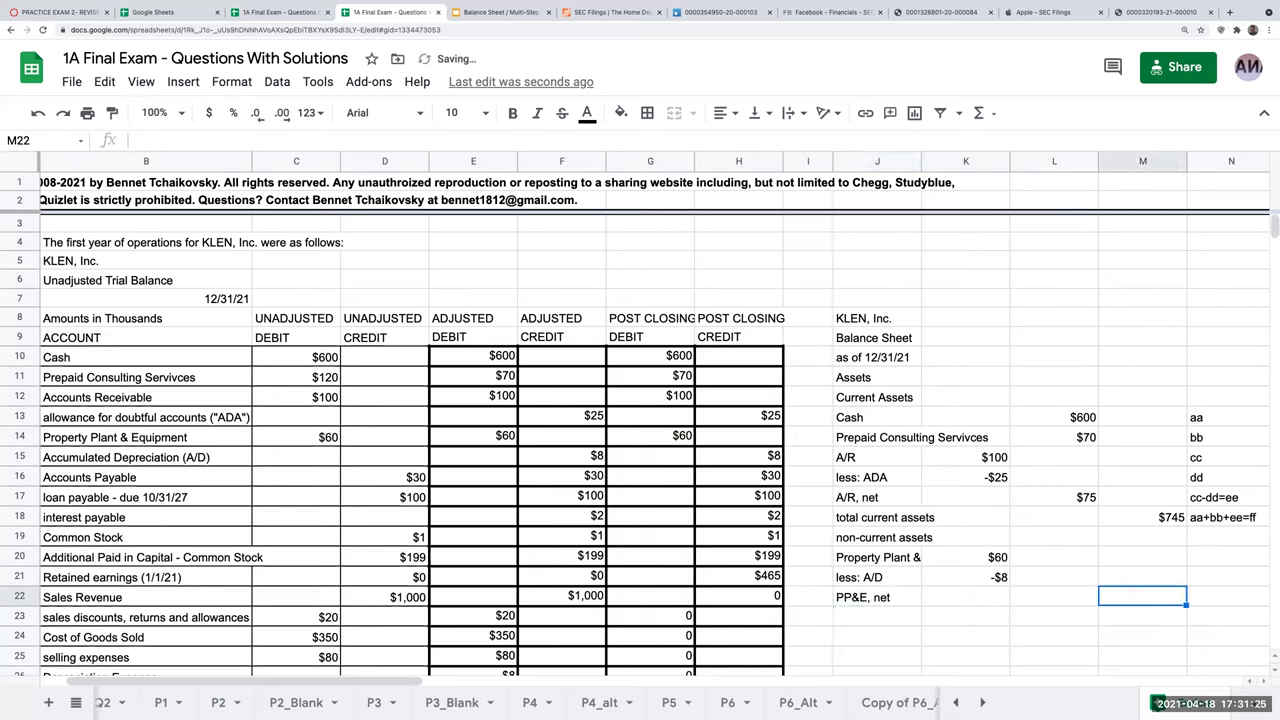
key("Left")
type("+K20+K21")
key("Return")
- Add the 'total non-current assets' label with =L22 in M23, showing $52
key("Left")
key("Left")
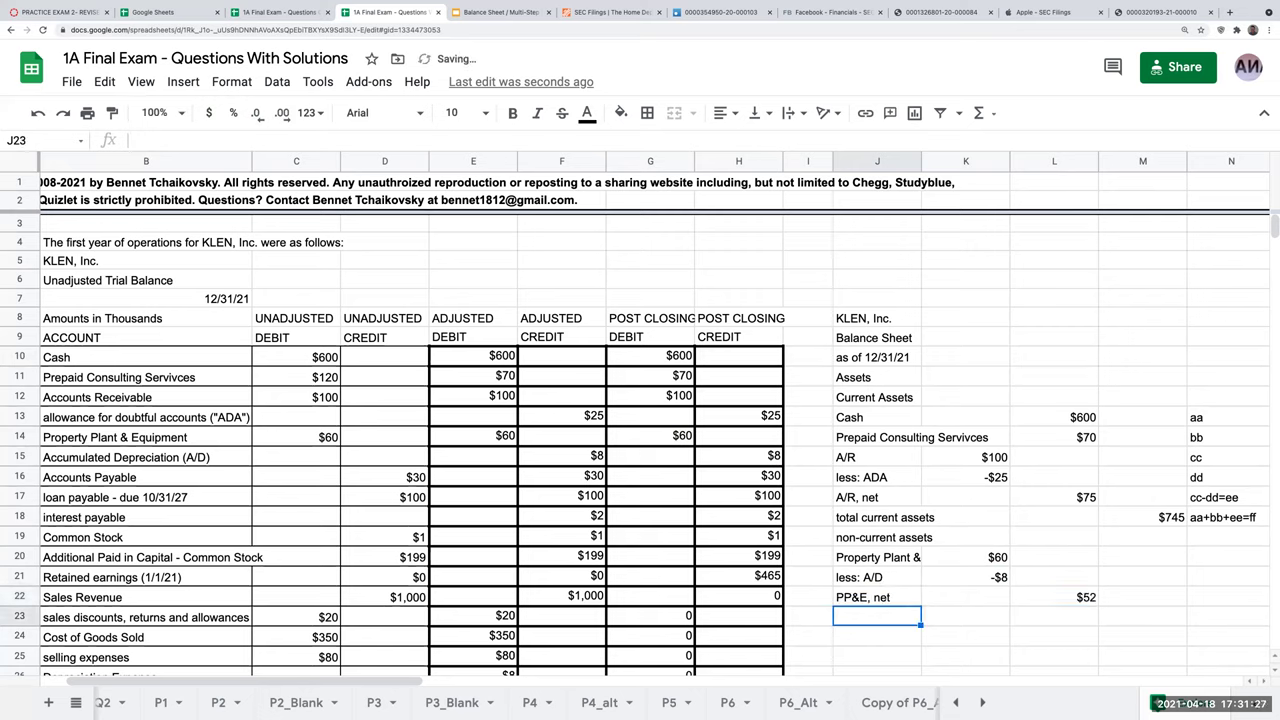
type("total non-current assets")
key("Return")
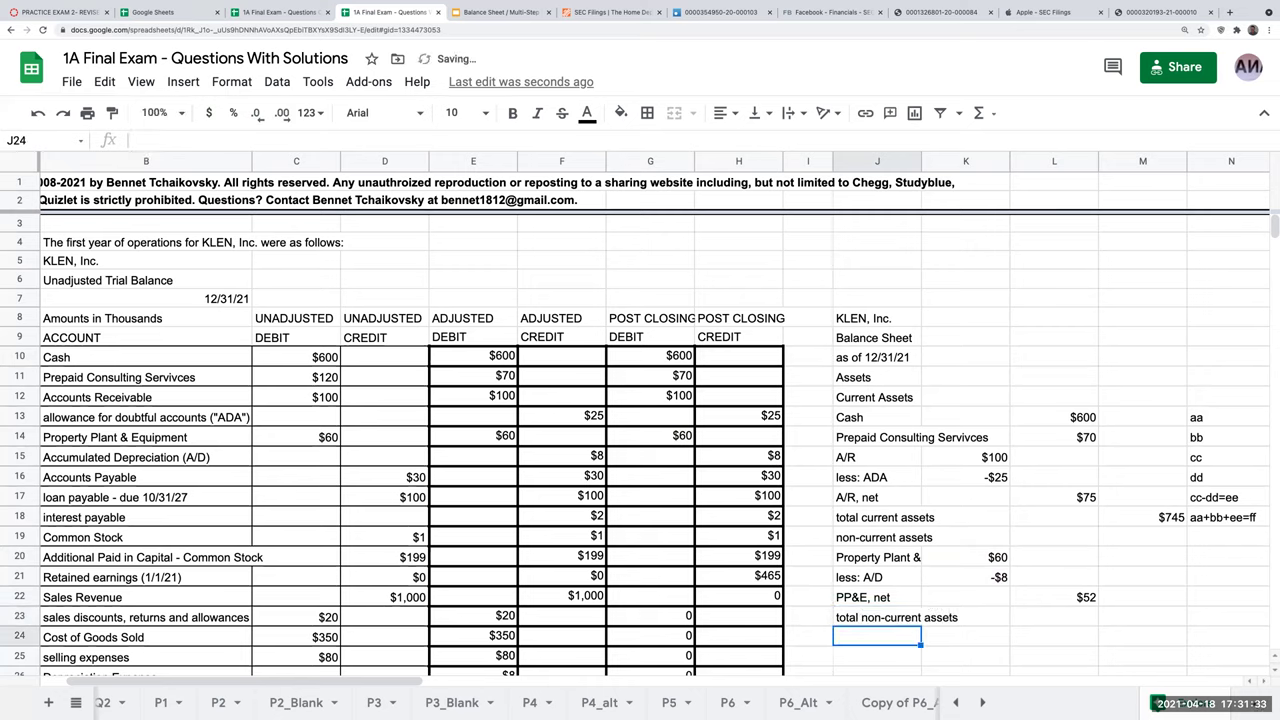
key("Right")
key("Right")
key("Right")
key("Up")
type("=")
key("Left")
key("Up")
key("Return")
key("Left")
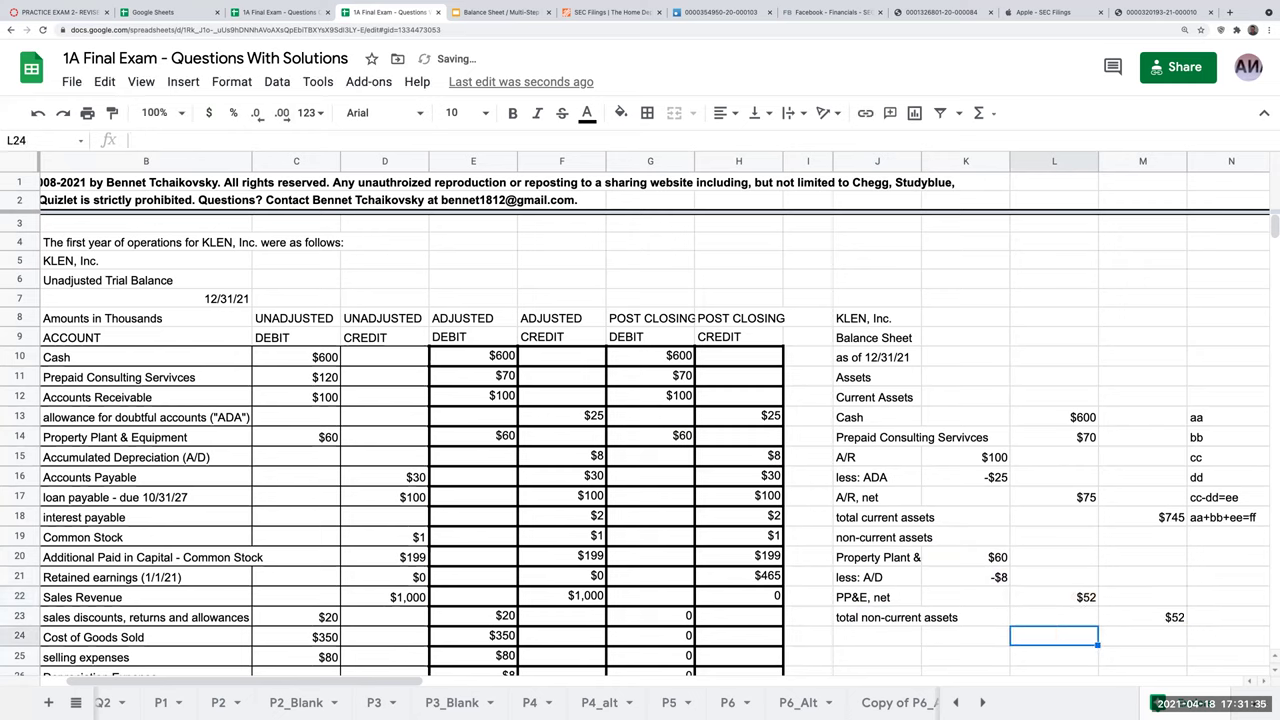
key("Left")
key("Left")
- Add the 'total assets' label with M24 summing M23 and M18 to $797
type("total assets")
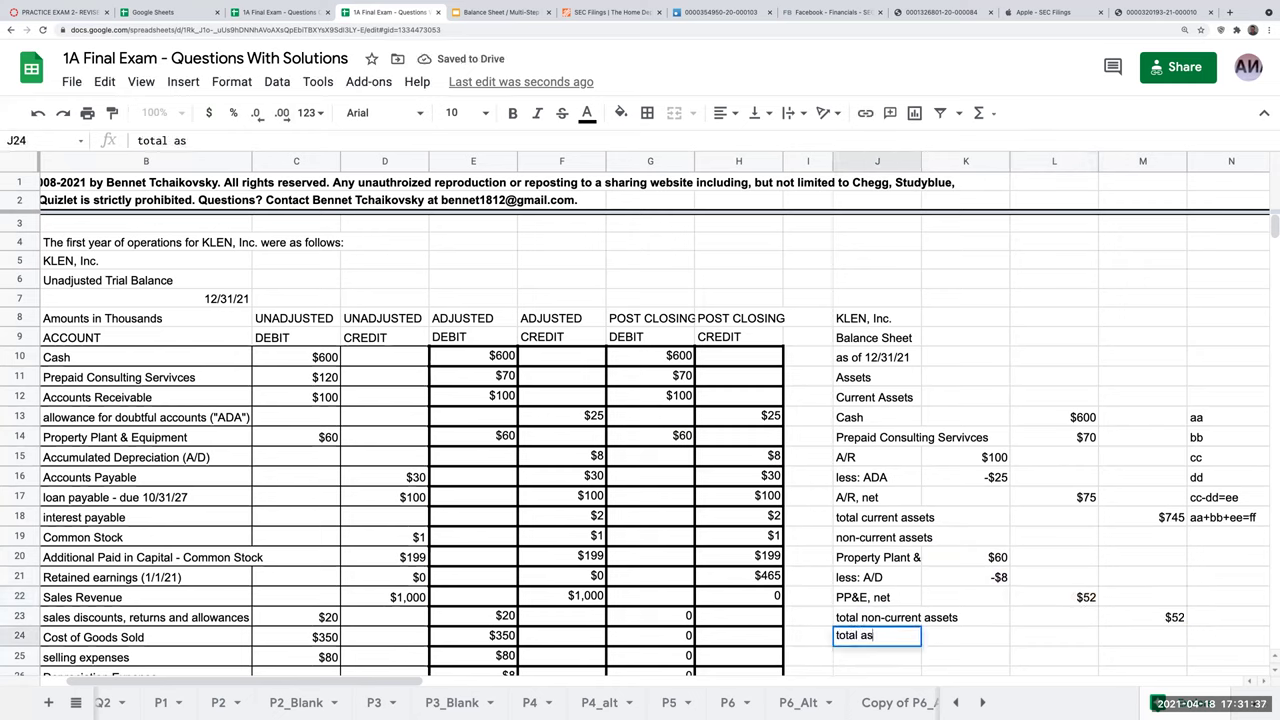
key("Return")
key("Up")
key("Right")
key("Right")
key("Right")
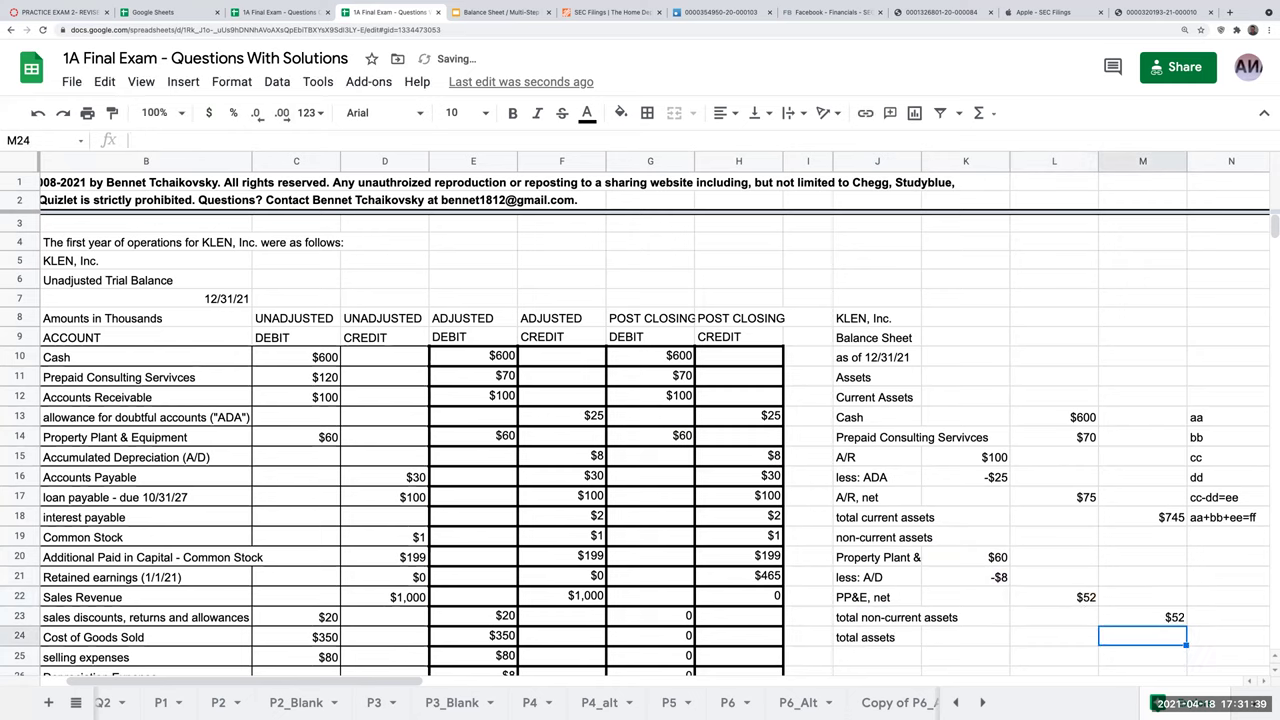
type("+")
key("Up")
type("+")
key("Up")
key("Up")
key("Up")
key("Up")
key("Up")
key("Up")
key("Return")
- Add notes gg, hh, gg-hh=ii, jj and jj+ff=kk in column N
key("Right")
key("Up")
key("Up")
key("Up")
key("Up")
key("Up")
type("gg")
key("Return")
type("hh")
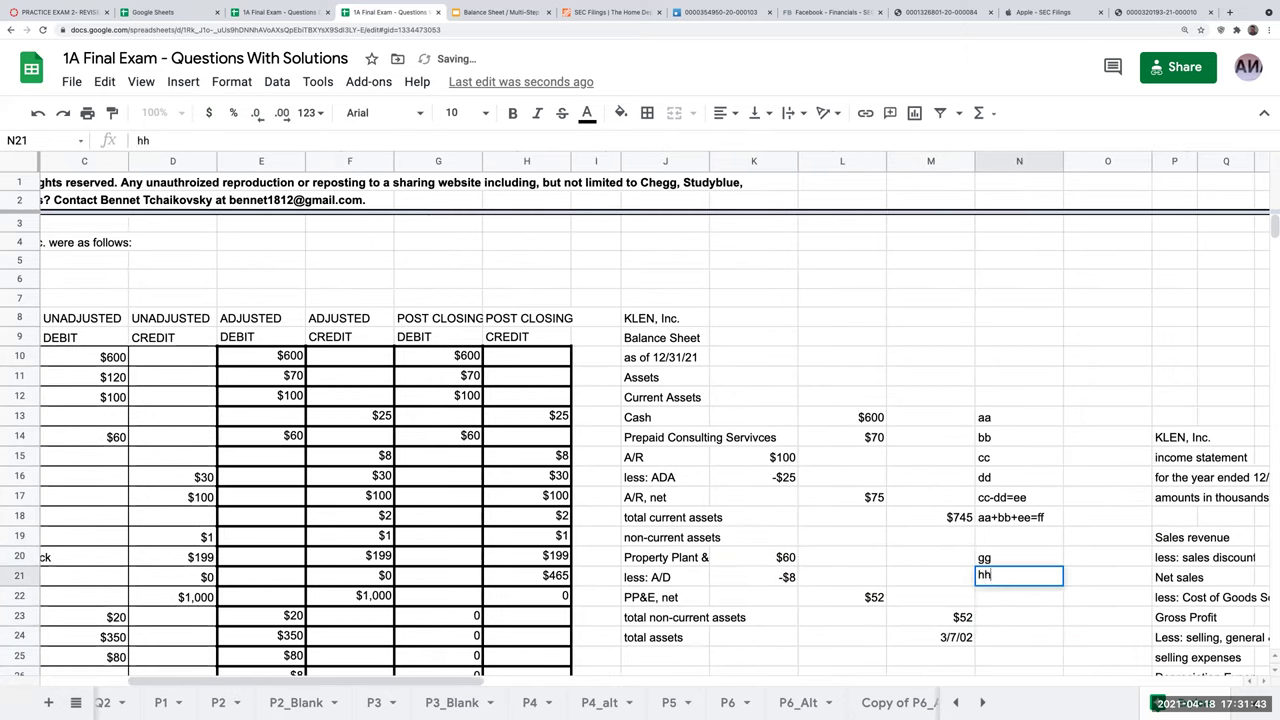
key("Return")
type("gg-hh=ii")
key("Return")
type("jj+ff=k")
key("Return")
type("jj+ff=k")
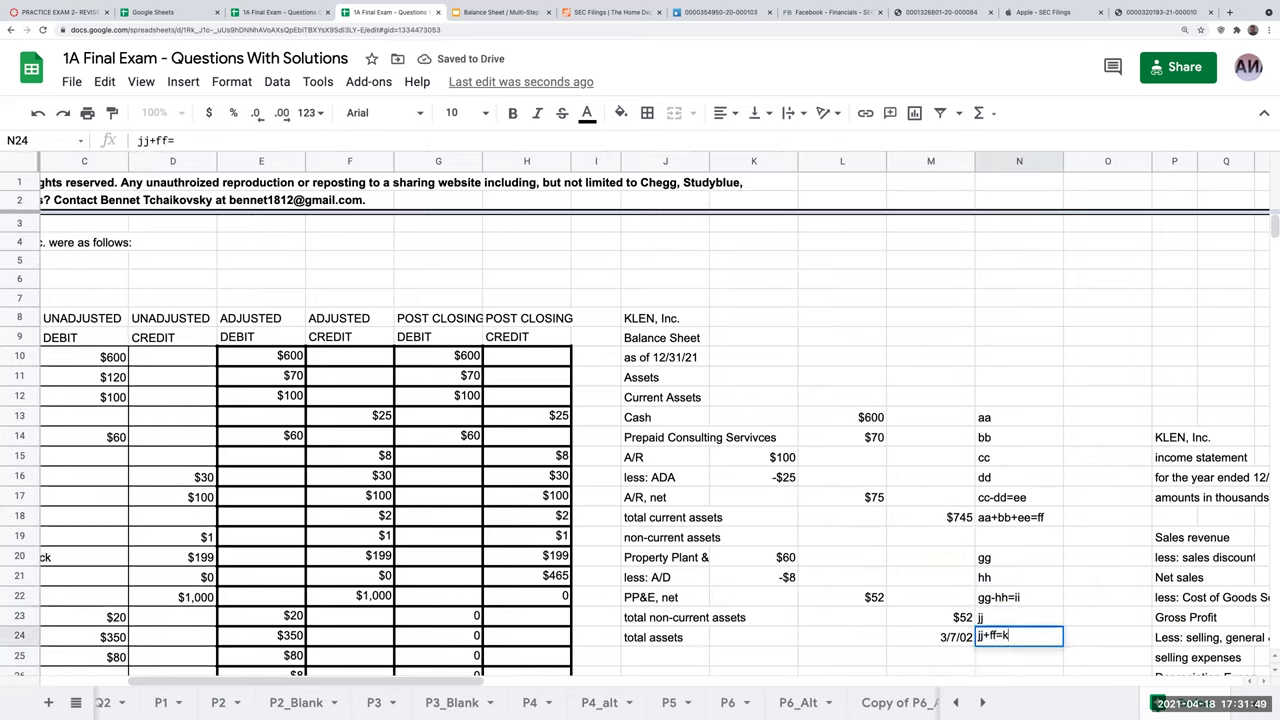
type("k")
key("Return")
- Format total assets in M24 as $797 currency without decimals
left_click(909, 634)
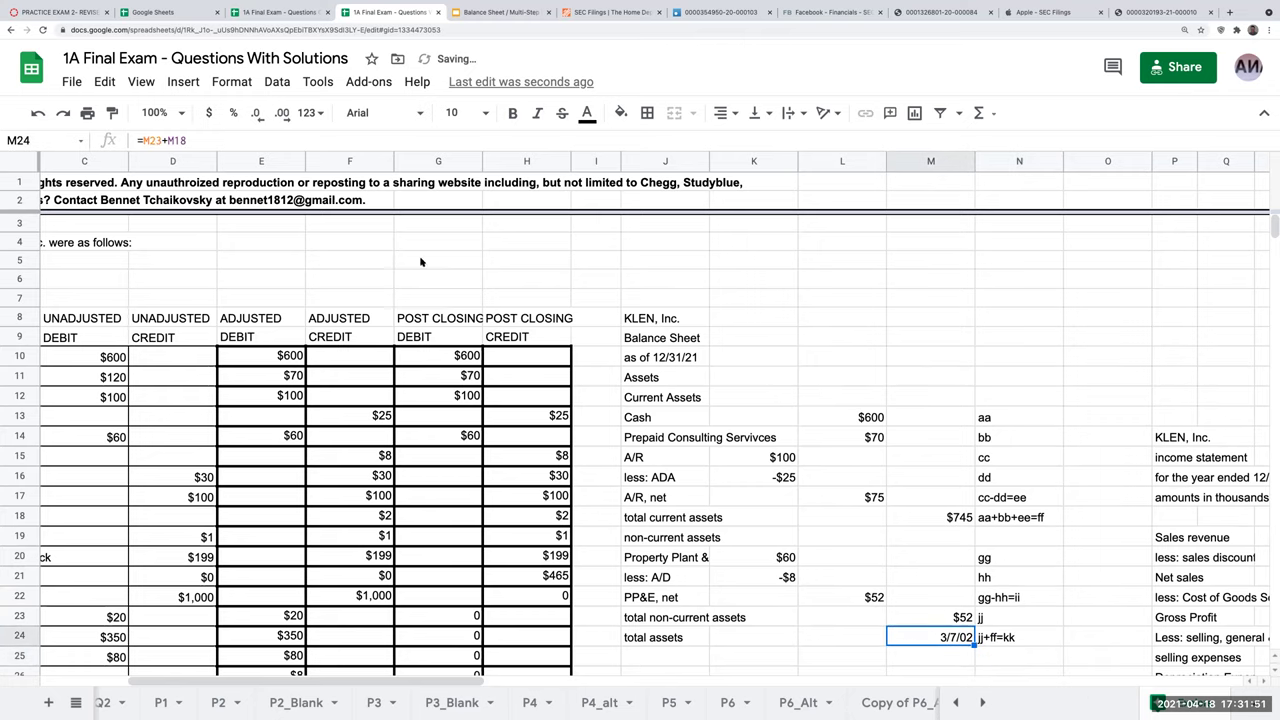
left_click(208, 112)
left_click(256, 112)
left_click(256, 112)
scroll(719, 395, "down", 1)
scroll(719, 395, "down", 2)
left_click(694, 490)
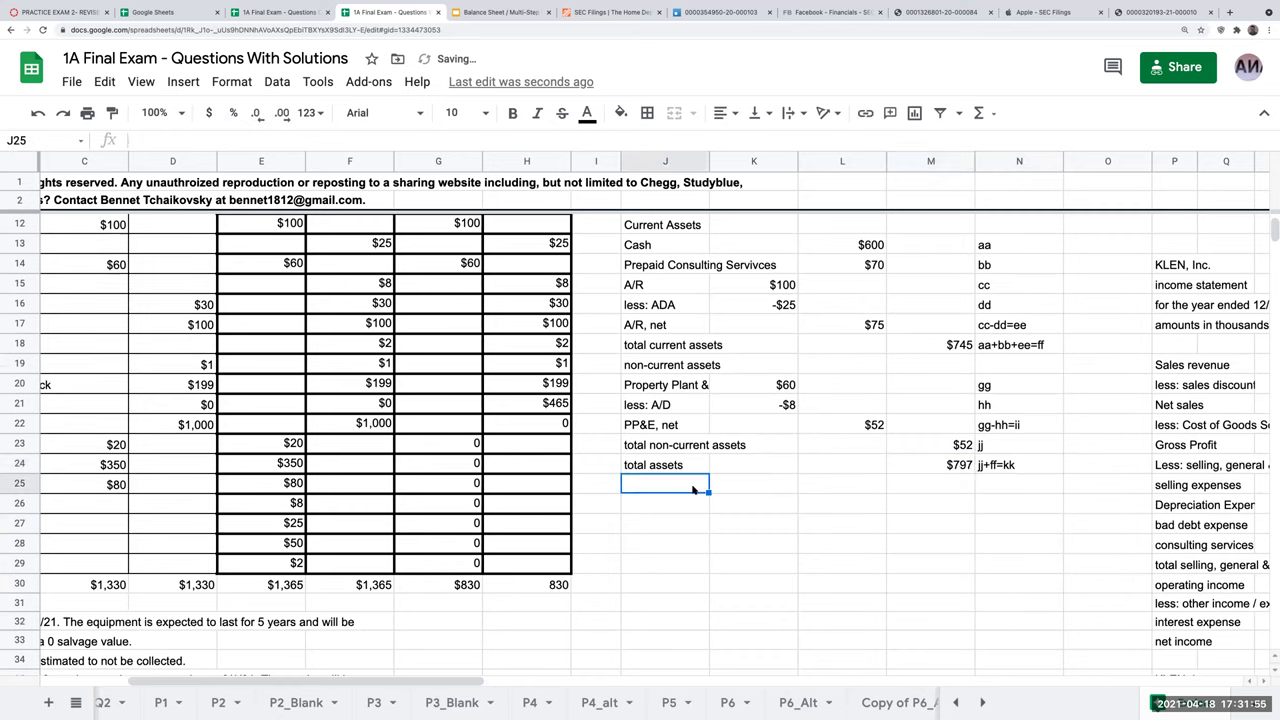
type("liabilities")
key("Return")
type("current liabilities")
key("Return")
type("+")
key("Left")
key("Left")
key("Left")
key("Left")
key("Left")
key("Left")
key("Left")
key("Left")
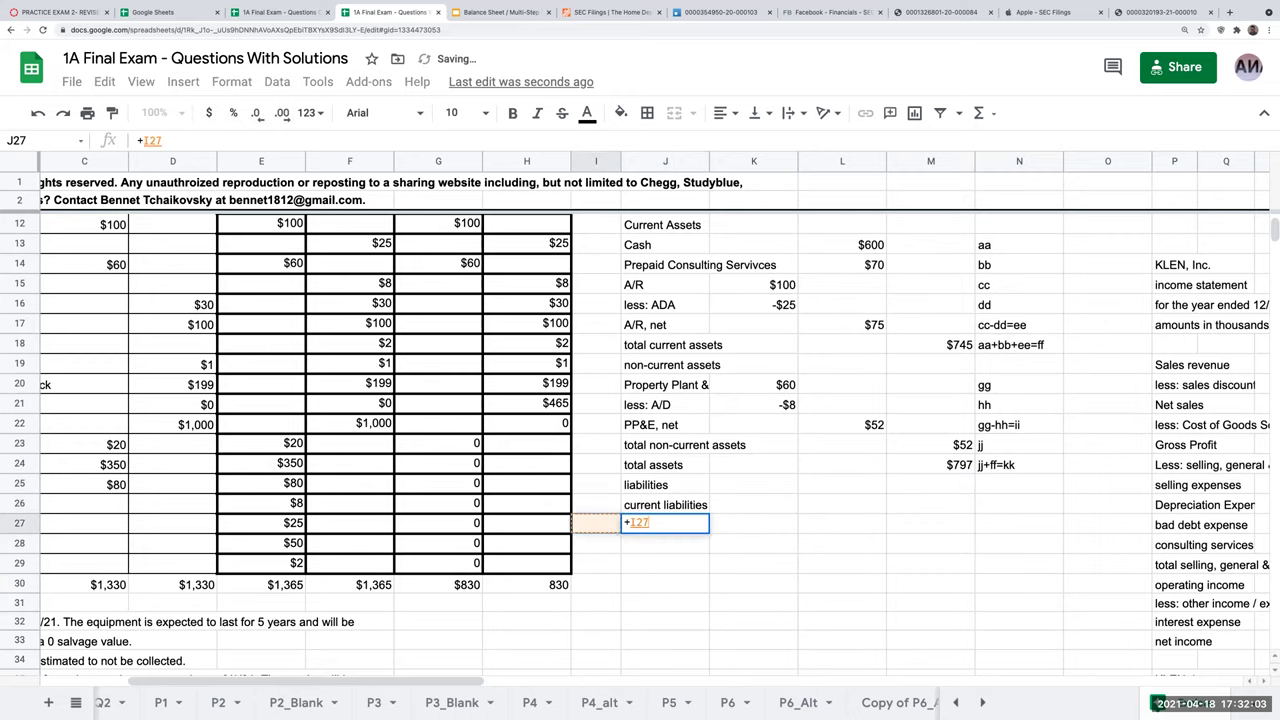
key("Up")
key("Up")
key("Up")
key("Up")
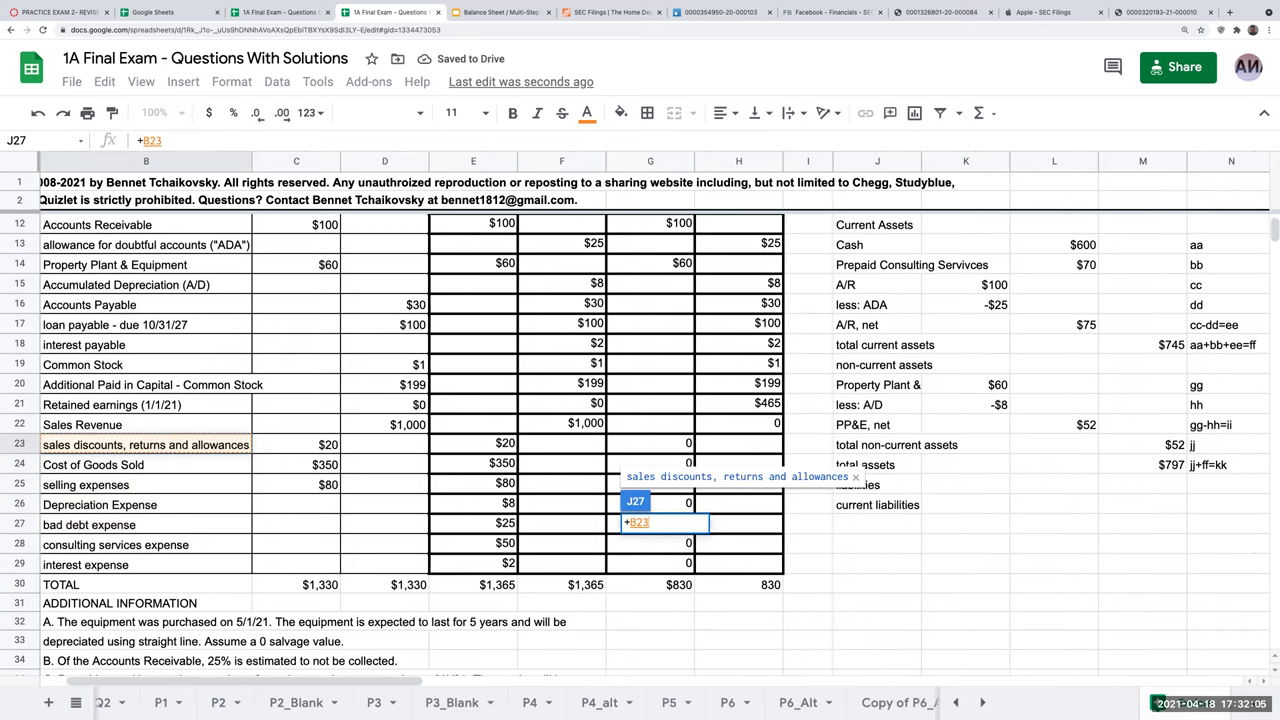
key("Up")
key("Up")
key("Up")
key("Up")
key("Up")
key("Up")
key("Up")
key("Return")
key("Up")
key("Right")
key("Right")
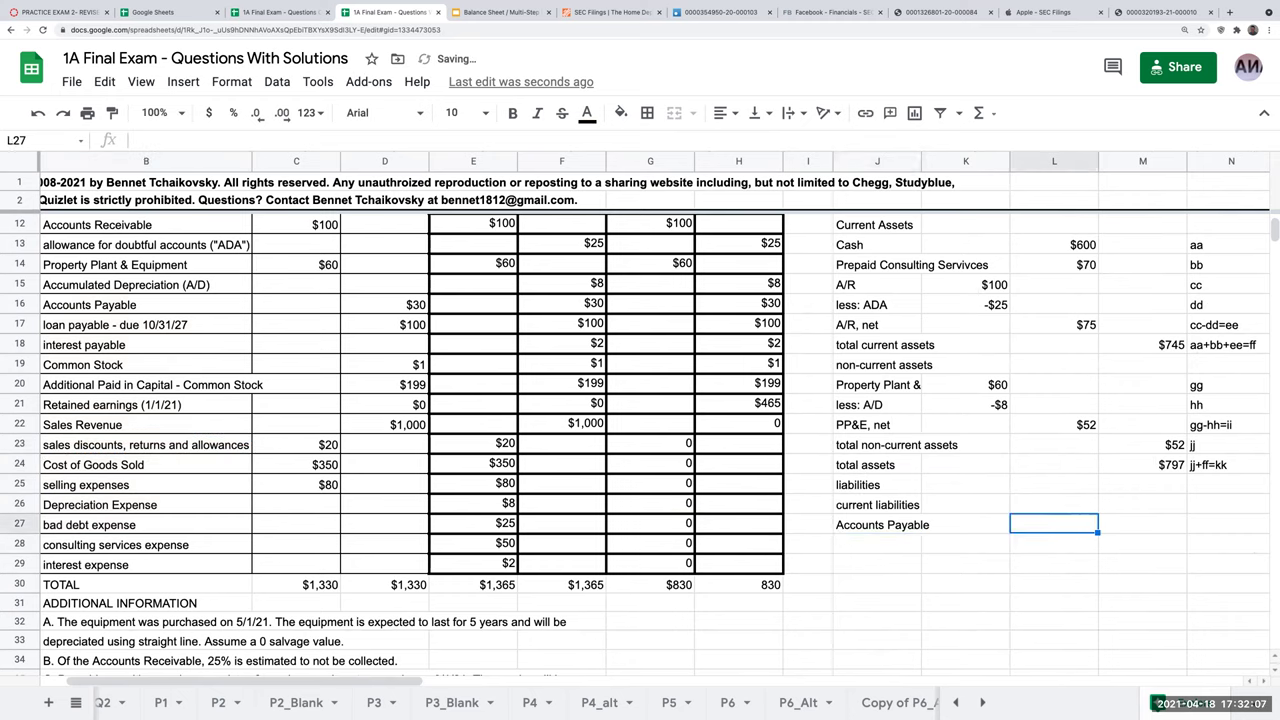
type("+")
key("Left")
key("Left")
key("Left")
key("Left")
key("Up")
key("Up")
key("Up")
key("Up")
key("Up")
key("Up")
key("Up")
key("Up")
key("Up")
key("Up")
key("Up")
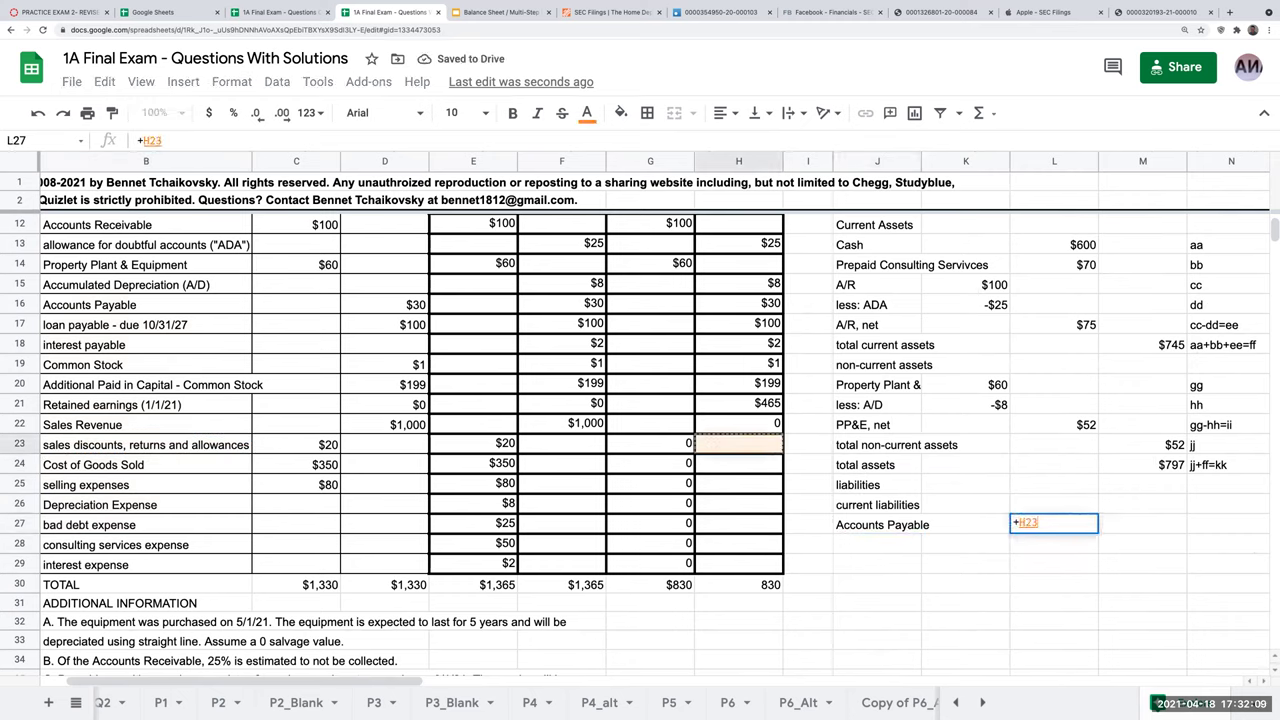
key("Return")
key("Left")
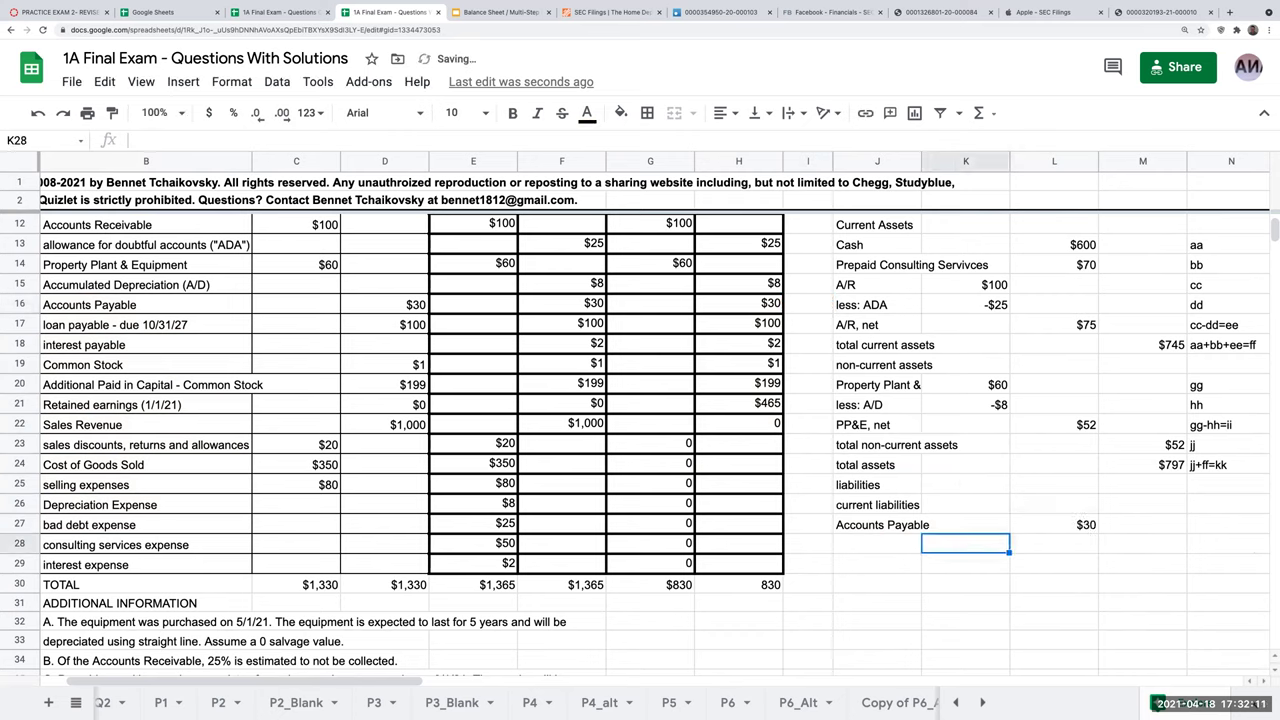
left_click(118, 329)
left_click(118, 346)
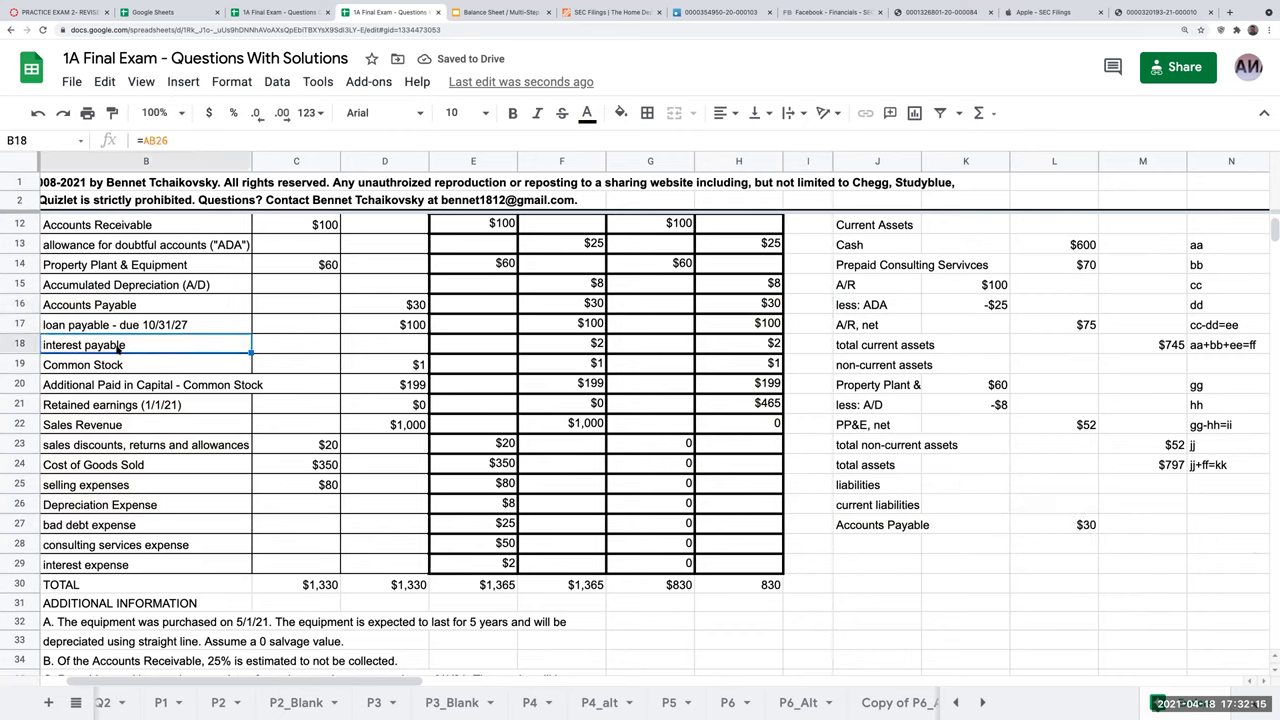
scroll(640, 538, "up", 3)
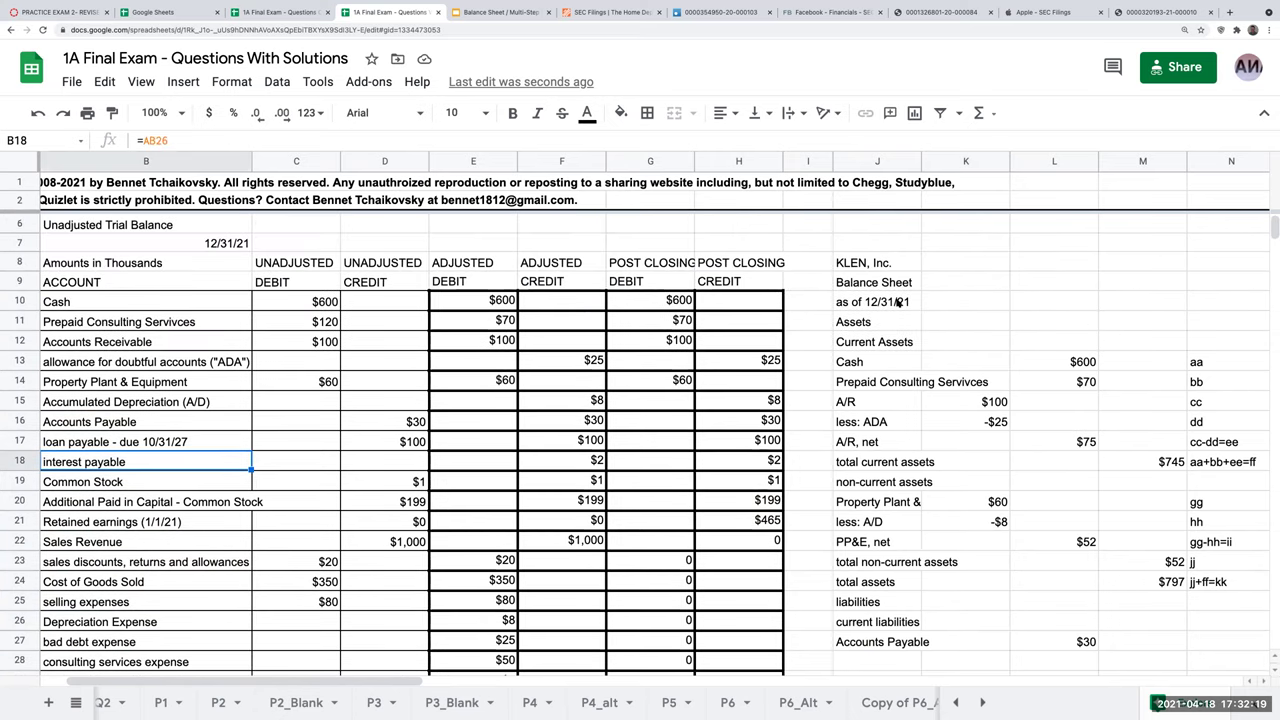
left_click(898, 302)
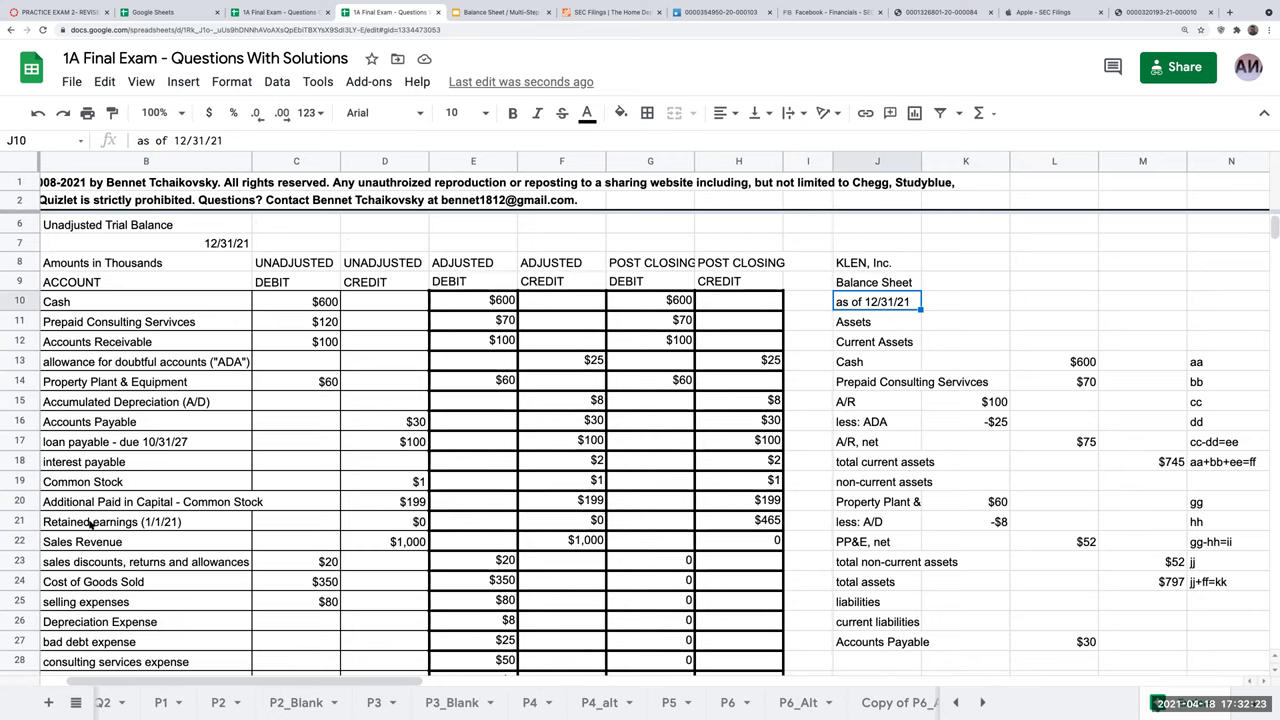
left_click(188, 447)
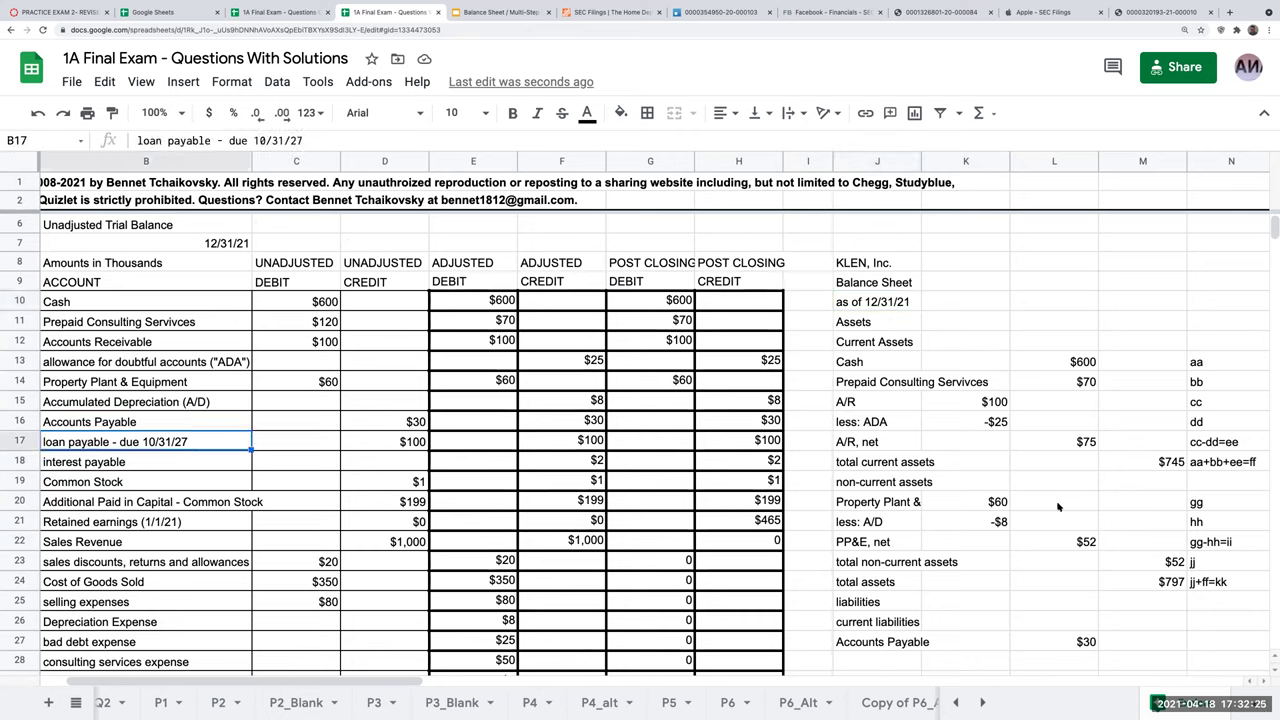
scroll(979, 529, "down", 3)
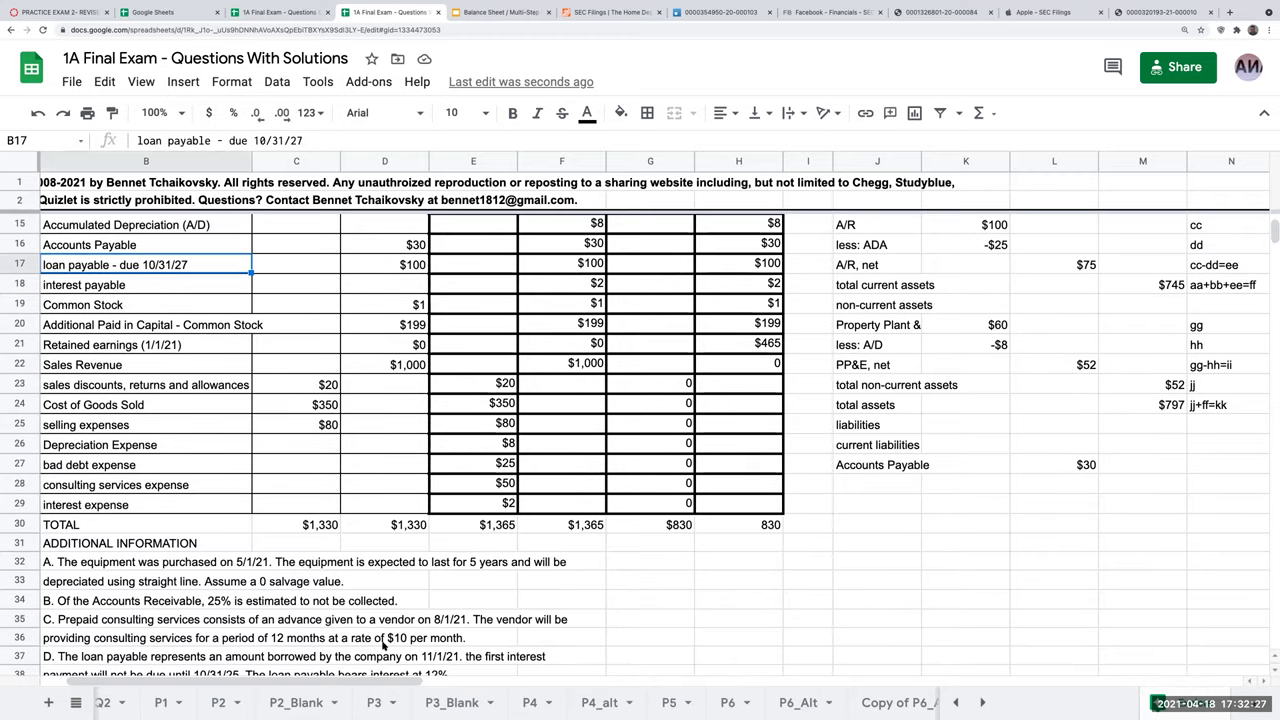
scroll(383, 646, "down", 1)
left_click(268, 617)
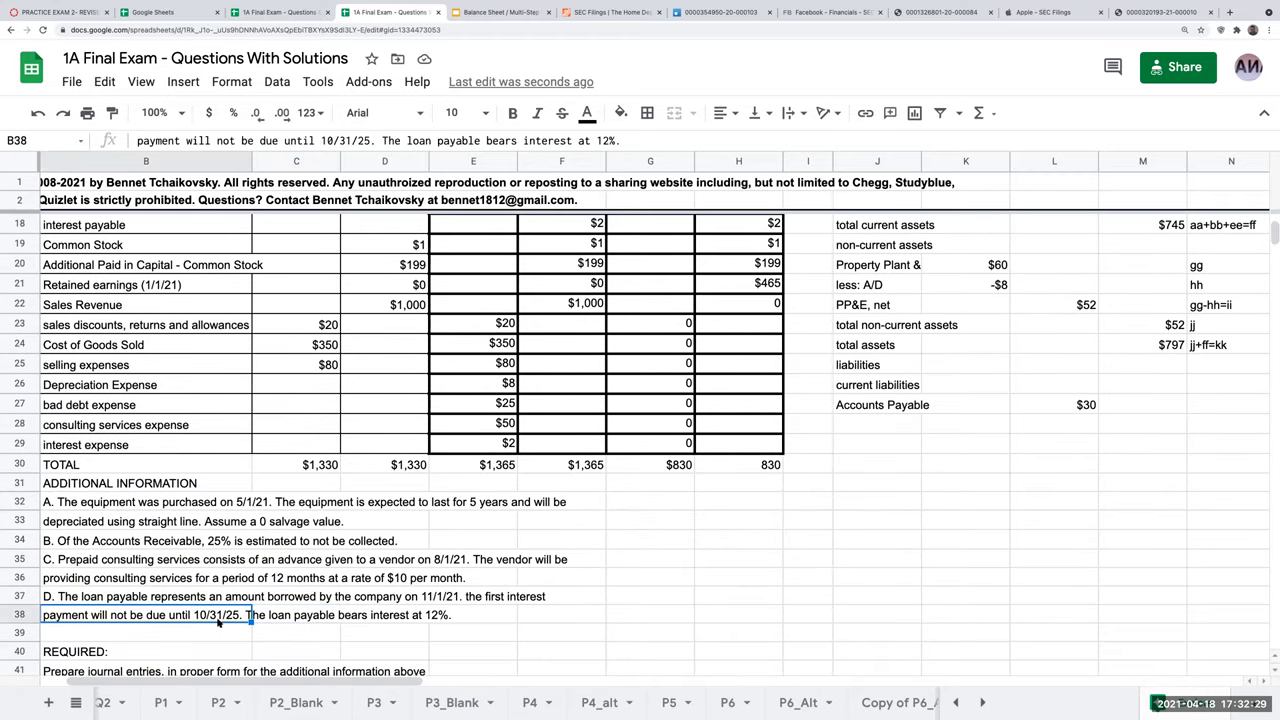
scroll(755, 549, "up", 5)
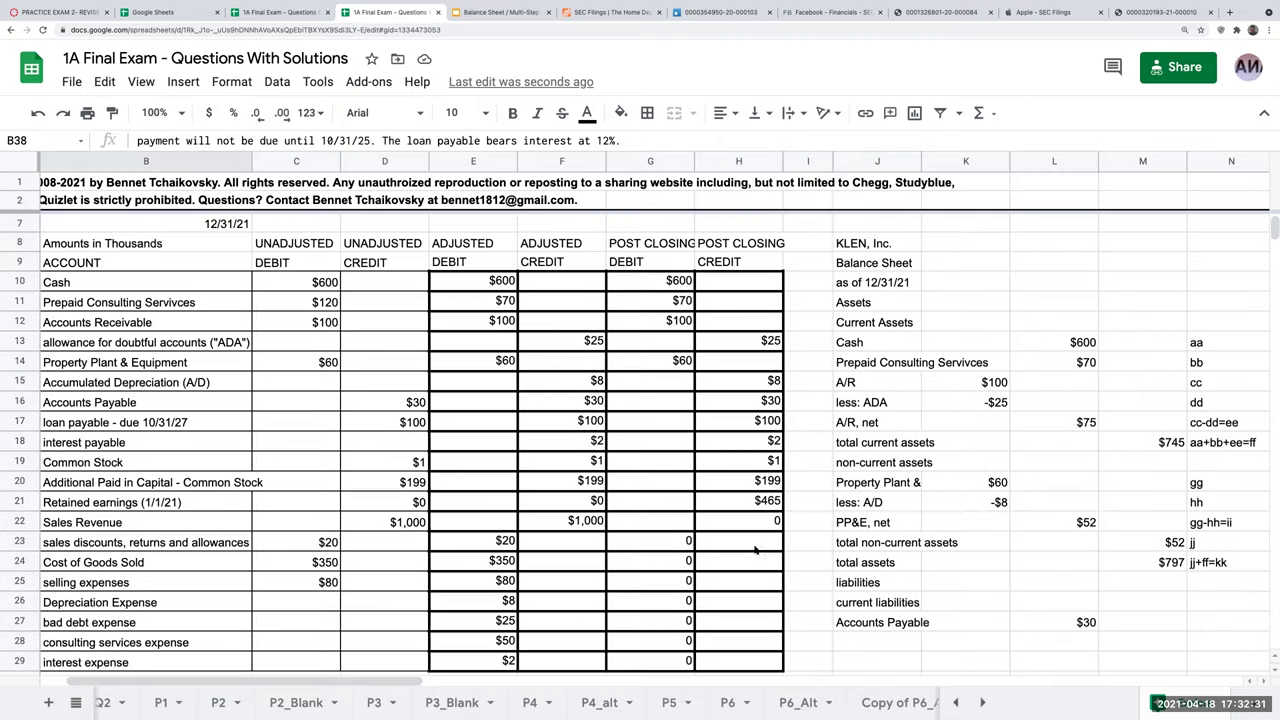
left_click(892, 645)
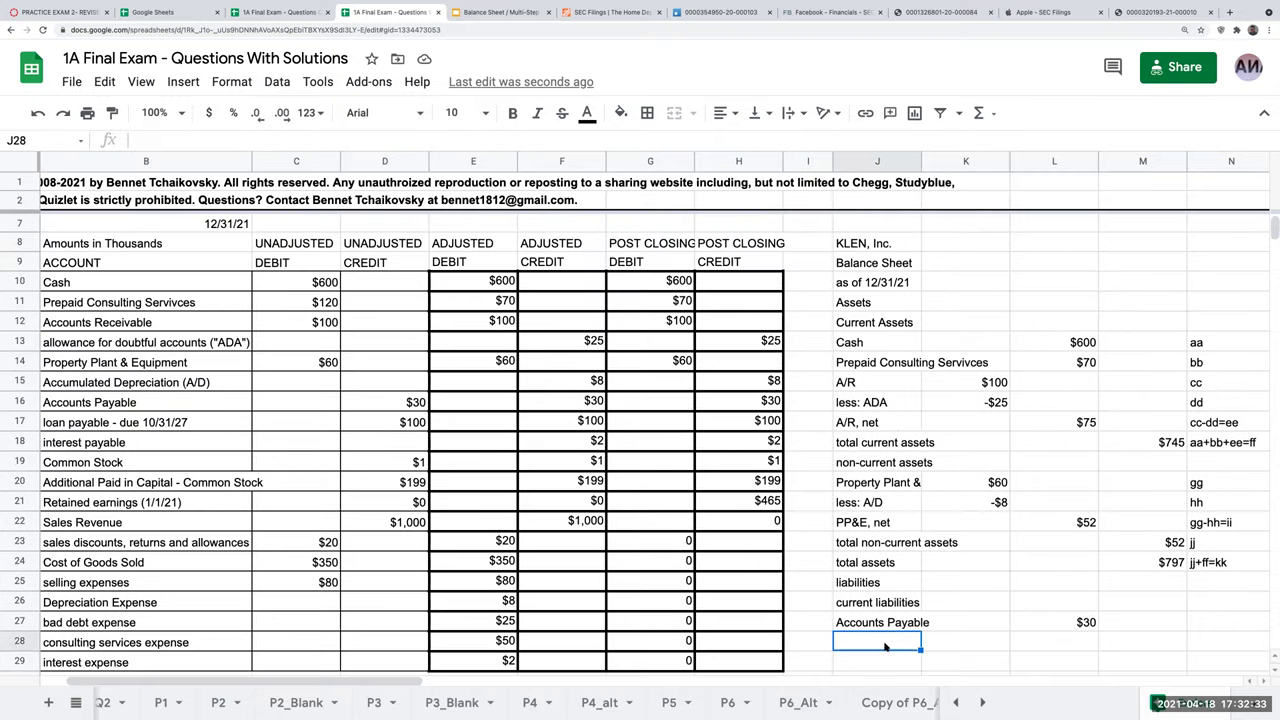
- Add the 'total current liabilities' label with =L27 in column M, showing $30
type("total current liabilities")
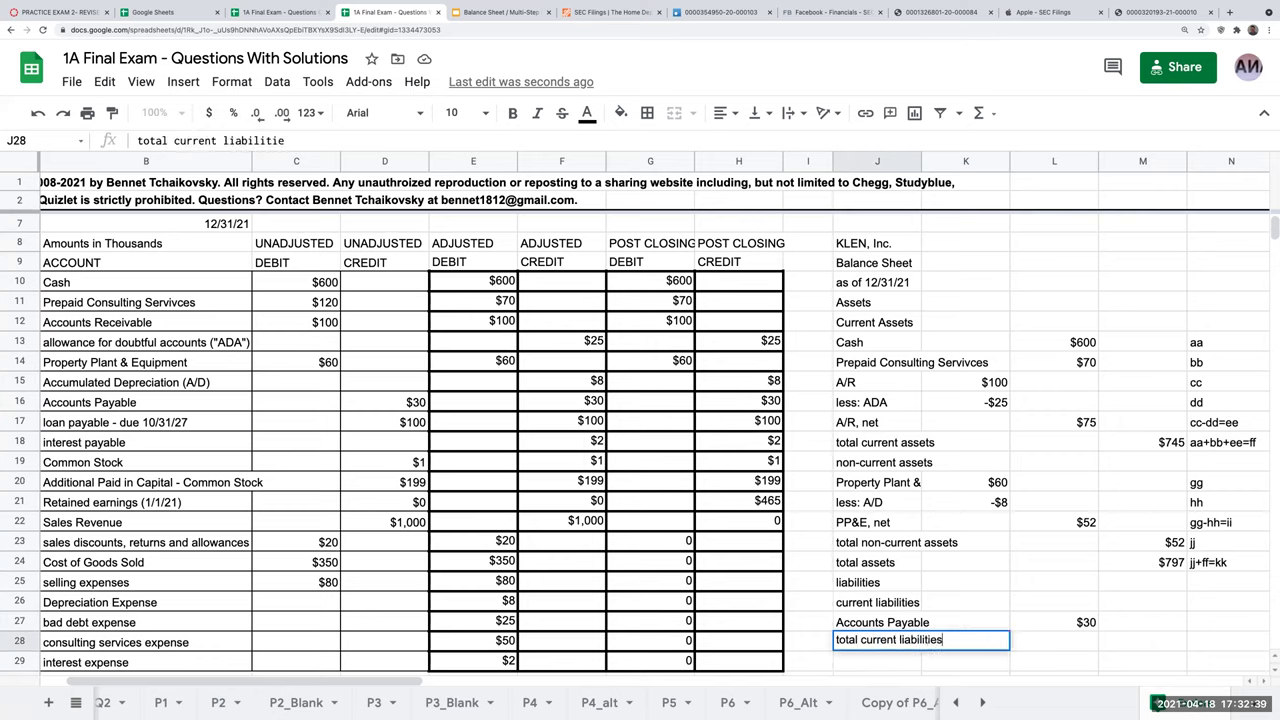
key("Return")
left_click(1142, 642)
type("=L27")
key("Return")
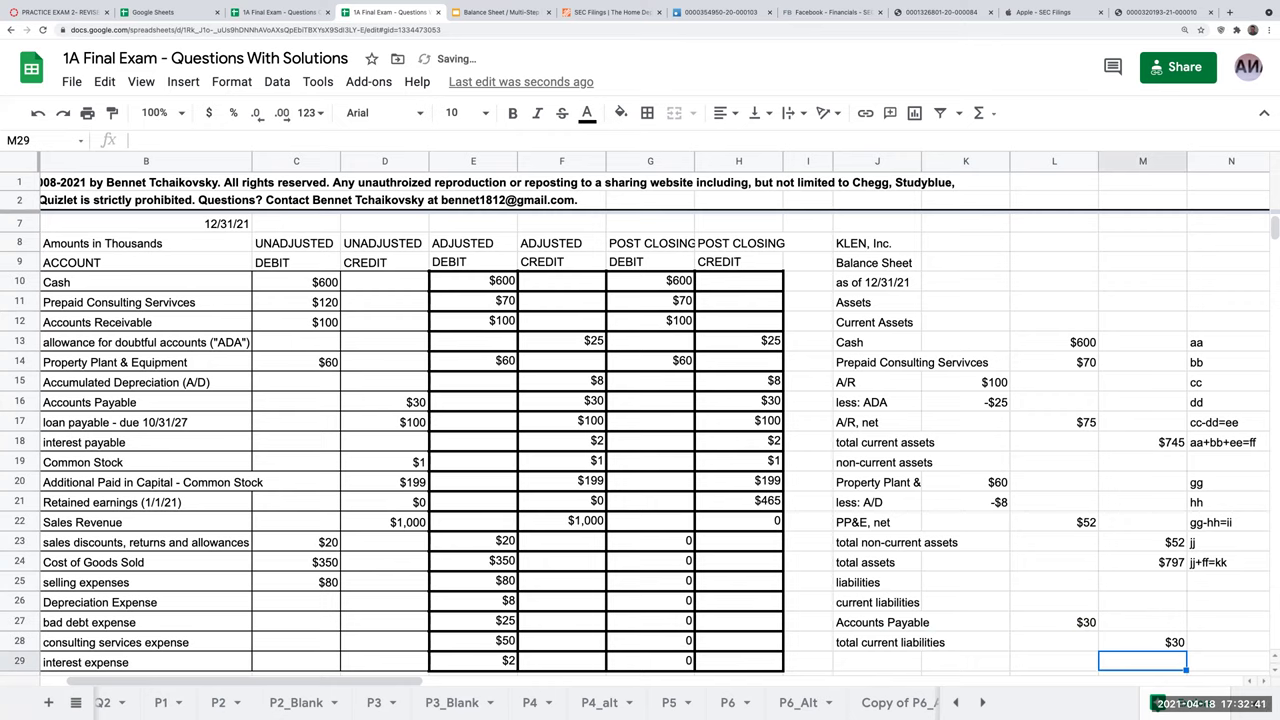
- Add the 'non-current liabilities' heading on the next row
left_click(877, 642)
key("Down")
type("nnon")
key("BackSpace")
key("BackSpace")
key("BackSpace")
type("on-currnet li")
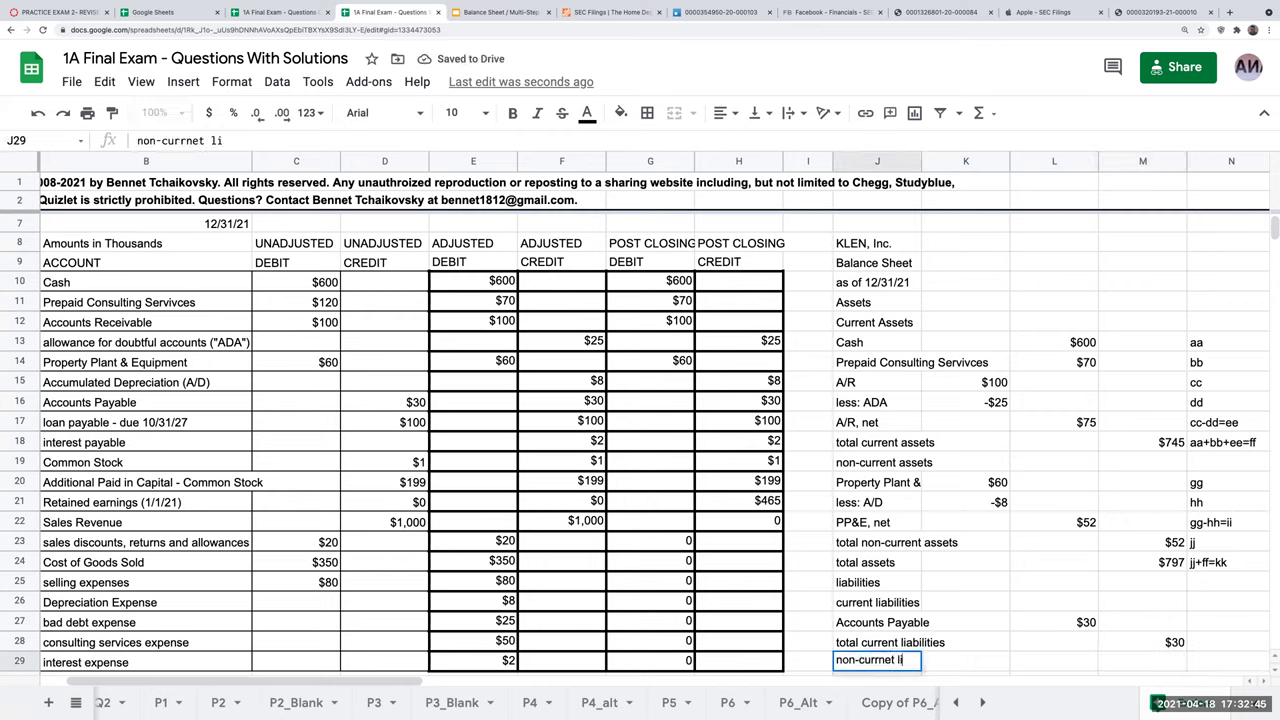
key("BackSpace")
key("BackSpace")
key("BackSpace")
type("ent liabilities")
key("Return")
- Add 'loan payable due 10/31/27' with amount +H17, showing $100
type(";l")
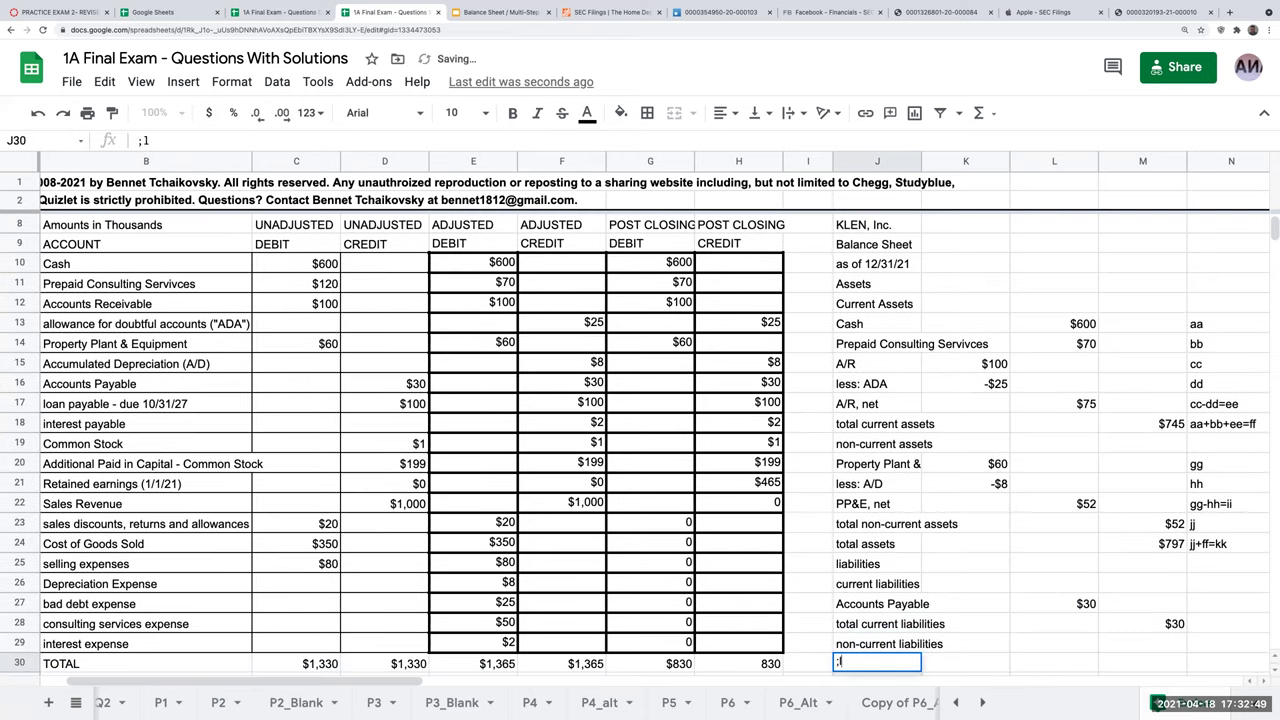
key("BackSpace")
key("BackSpace")
type("loan paya")
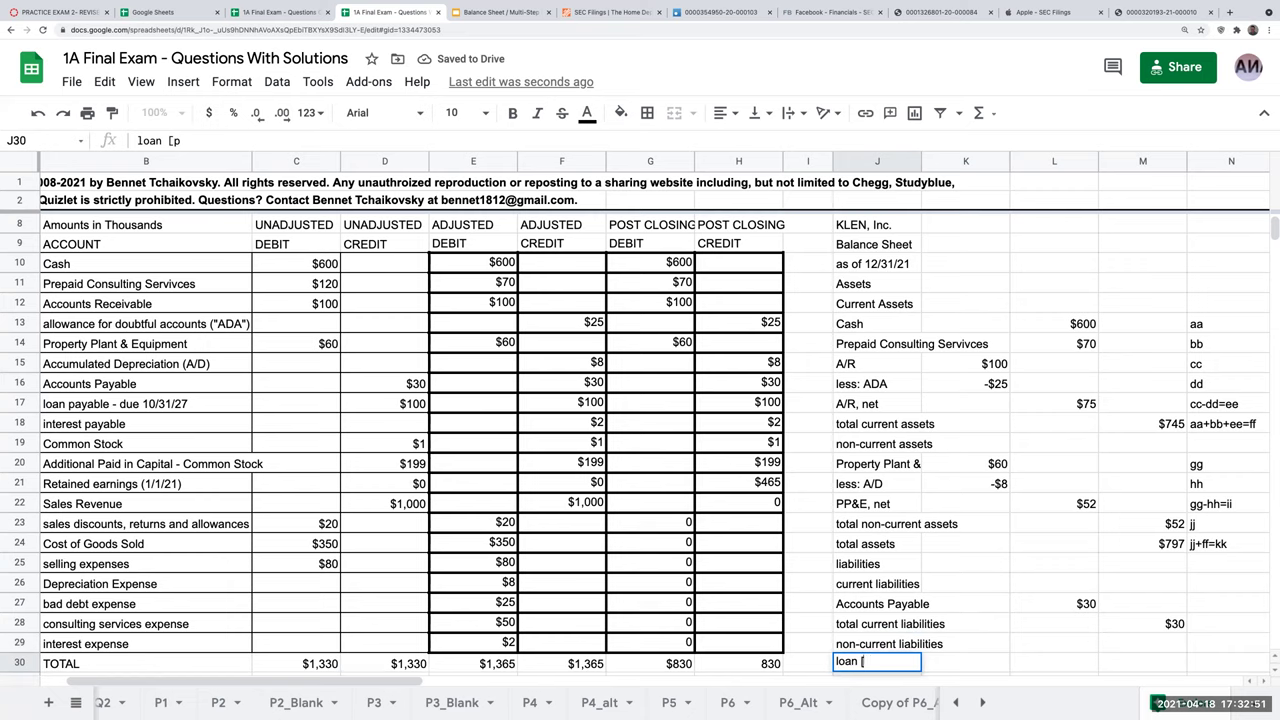
type("ble due 10/31/27")
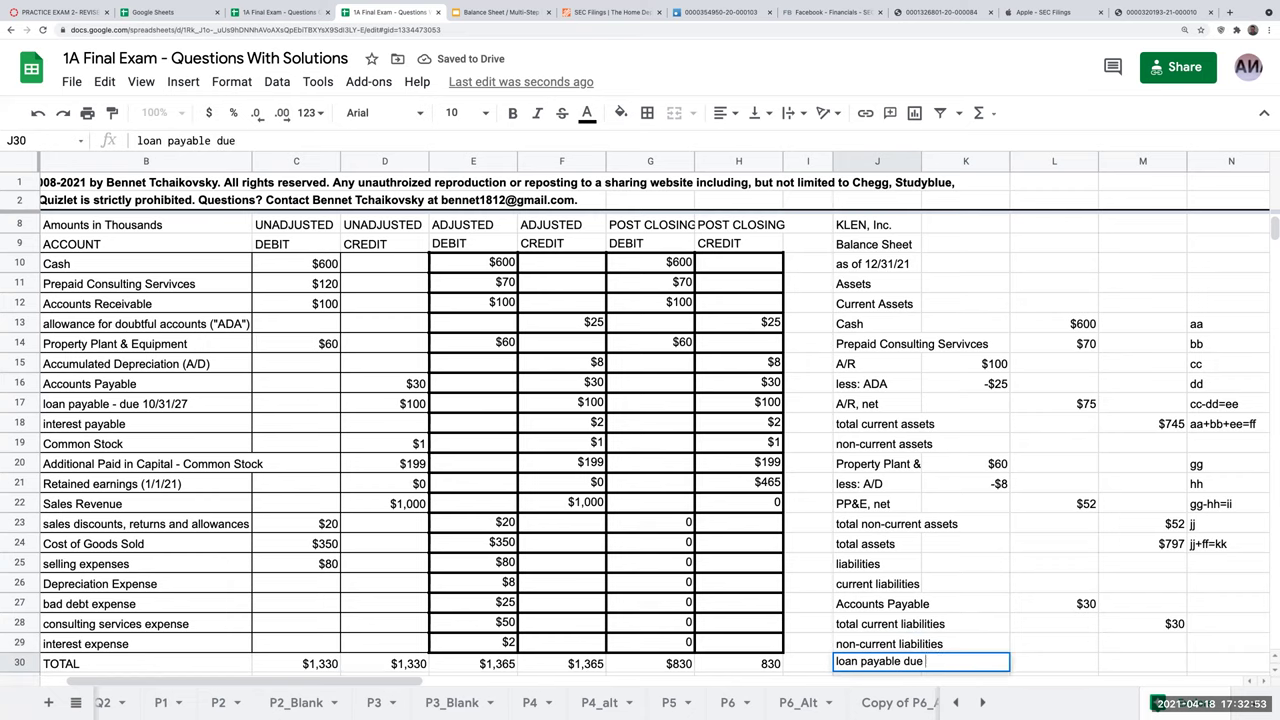
key("Return")
key("Up")
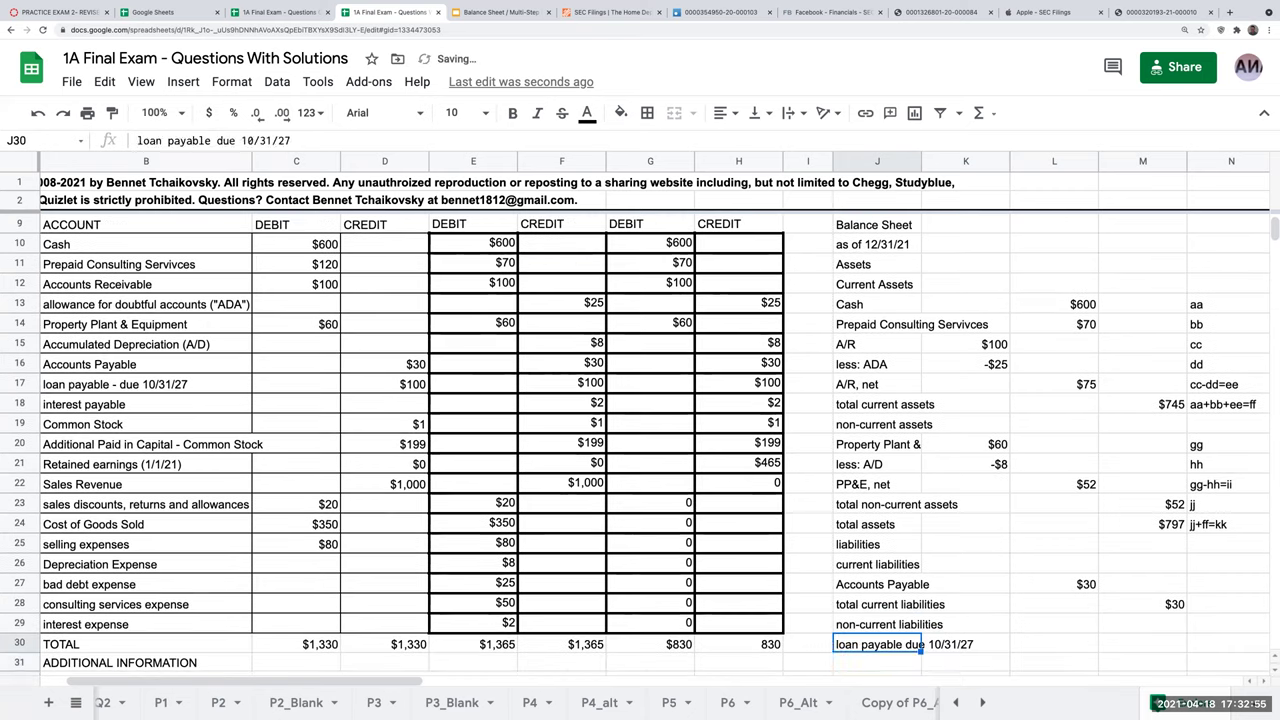
key("Right")
key("Right")
type("+")
key("Left")
key("Left")
key("Left")
key("Left")
key("Up")
key("Up")
key("Up")
key("Up")
key("Up")
key("Up")
key("Up")
key("Up")
key("Up")
key("Up")
key("Up")
key("Up")
key("Up")
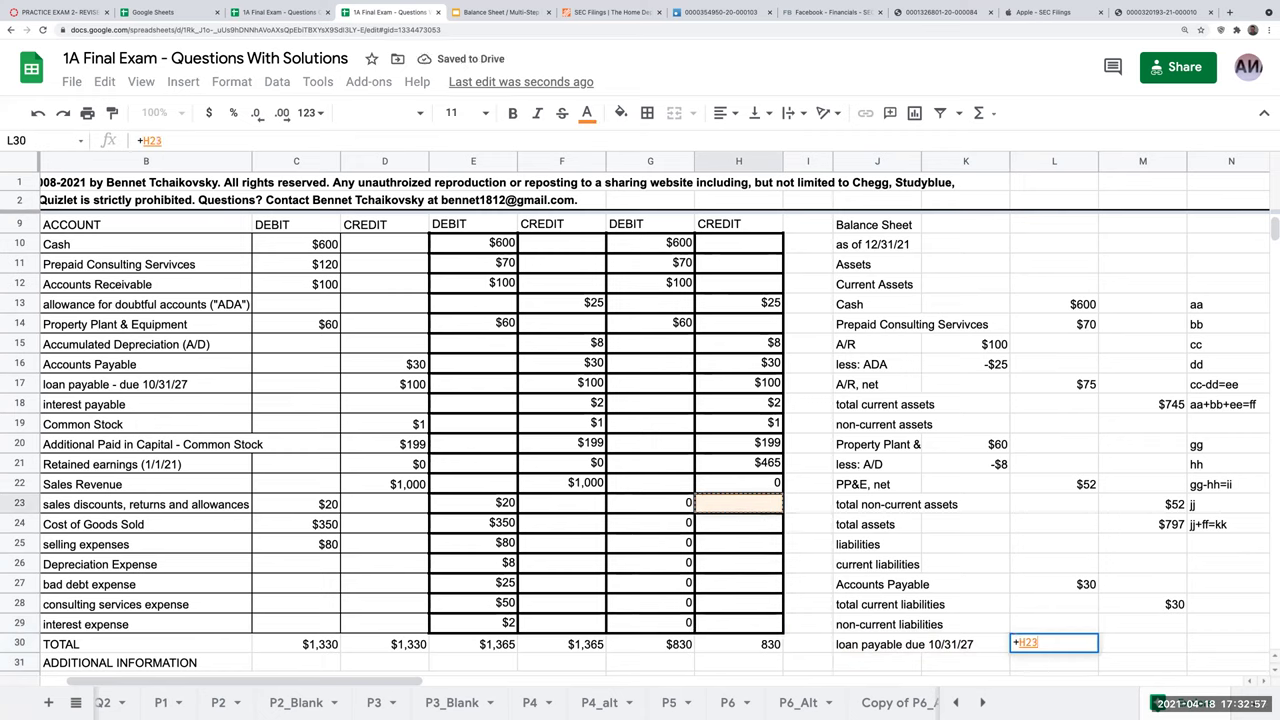
key("Return")
key("Left")
key("Left")
- Add 'interest payable' with amount +H18, showing $2
type("i")
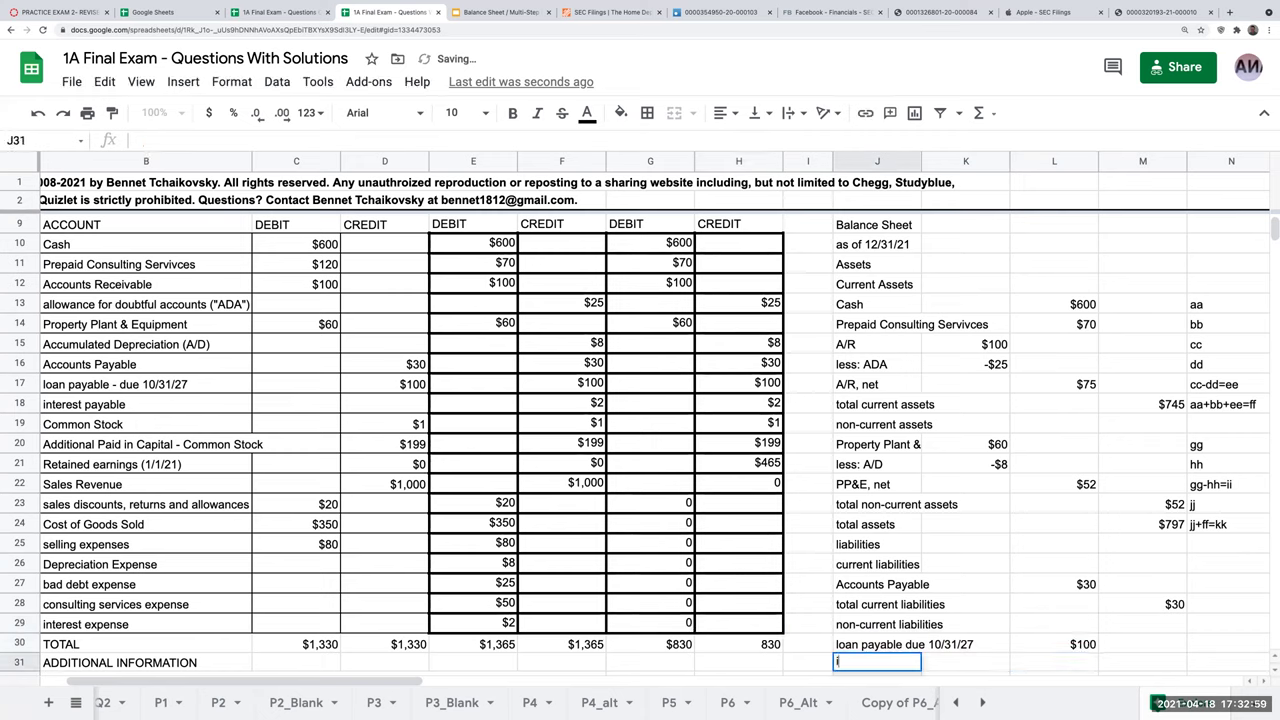
type("nterest ")
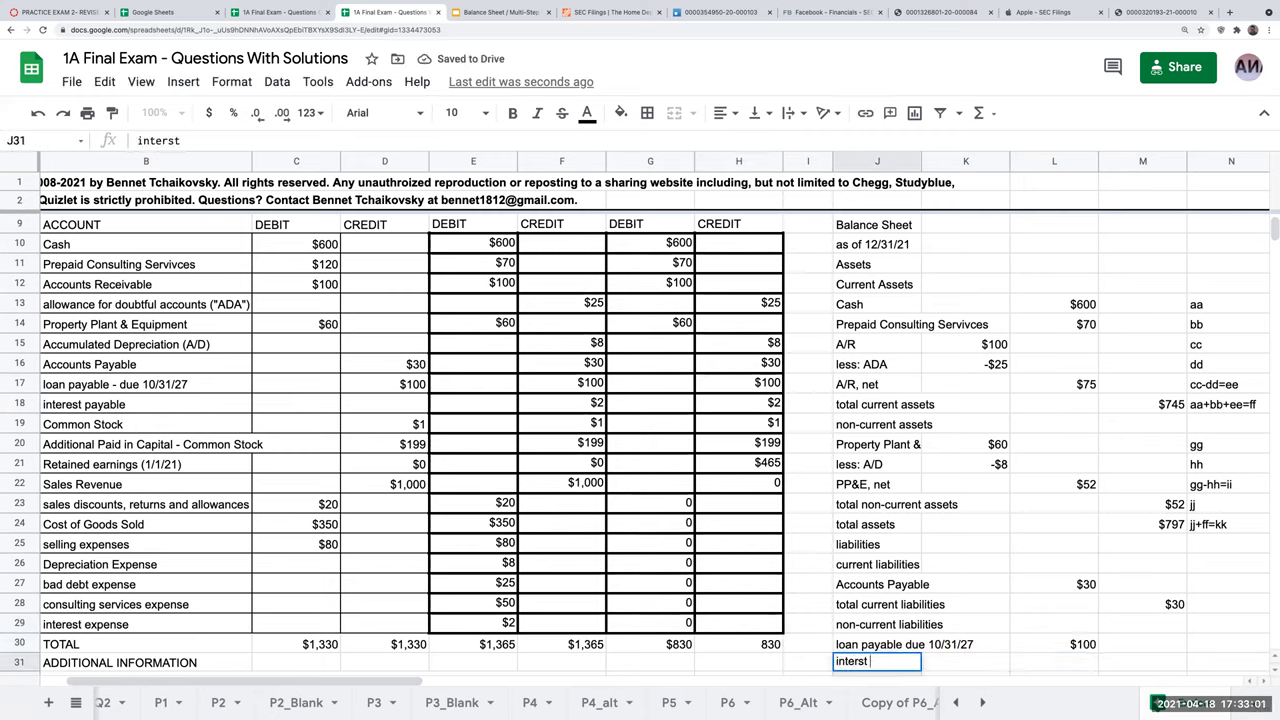
type("payable")
key("Return")
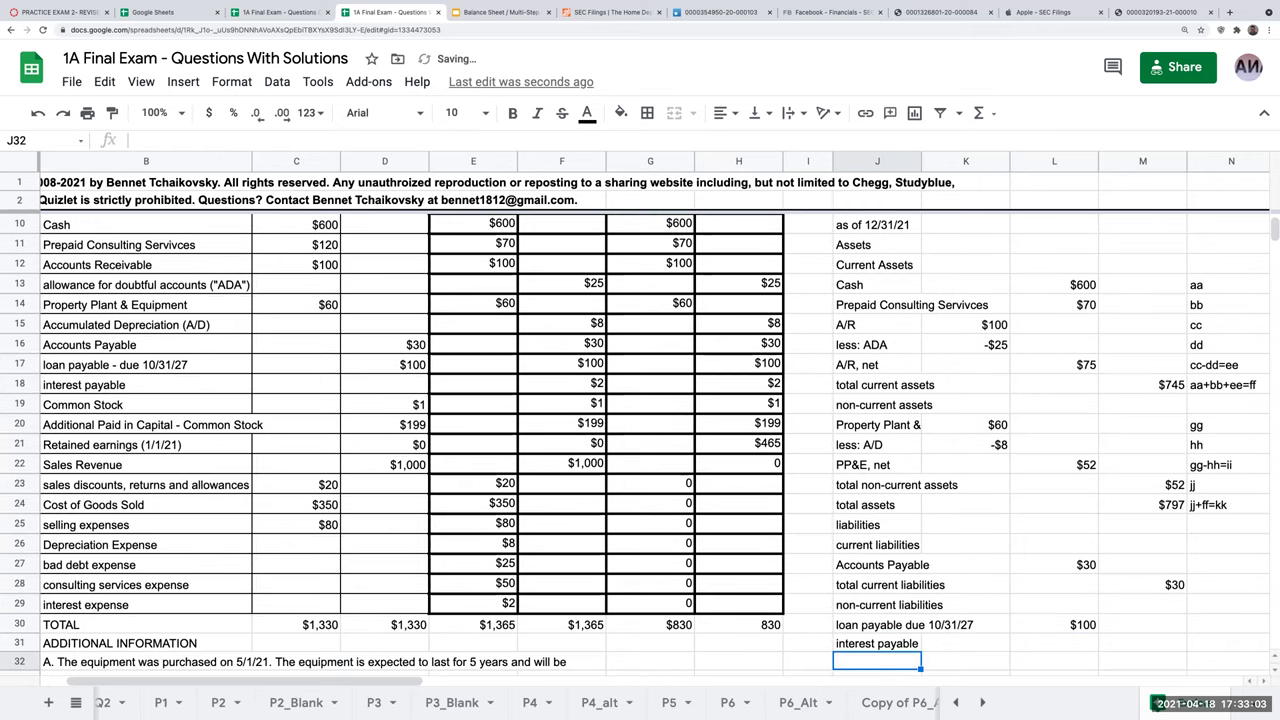
left_click(1142, 643)
key("Left")
type("+")
key("Left")
key("Up")
key("Up")
key("Up")
key("Up")
key("Up")
key("Up")
key("Up")
key("Up")
key("Up")
key("Up")
key("Left")
key("Left")
key("Left")
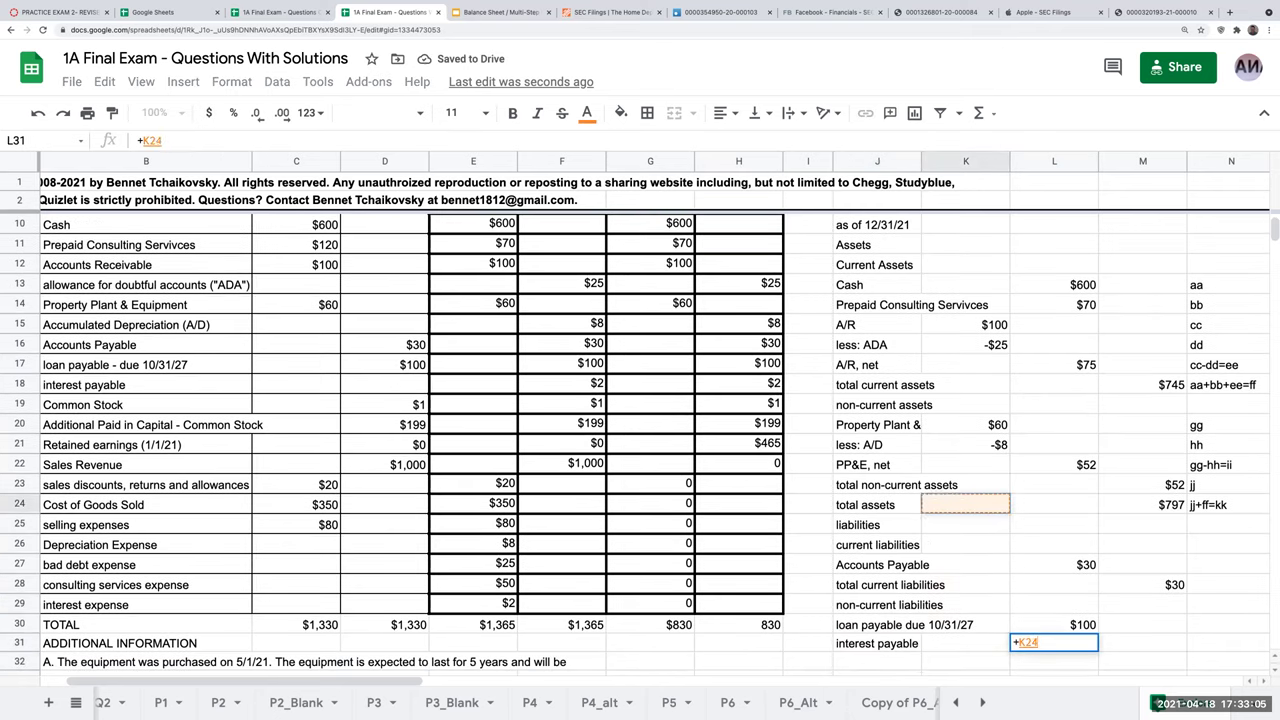
key("Up")
key("Up")
key("Up")
key("Return")
key("Left")
key("Left")
- Add 'total non-current liabilities' with =L30+L31, showing $102
type("total non-current")
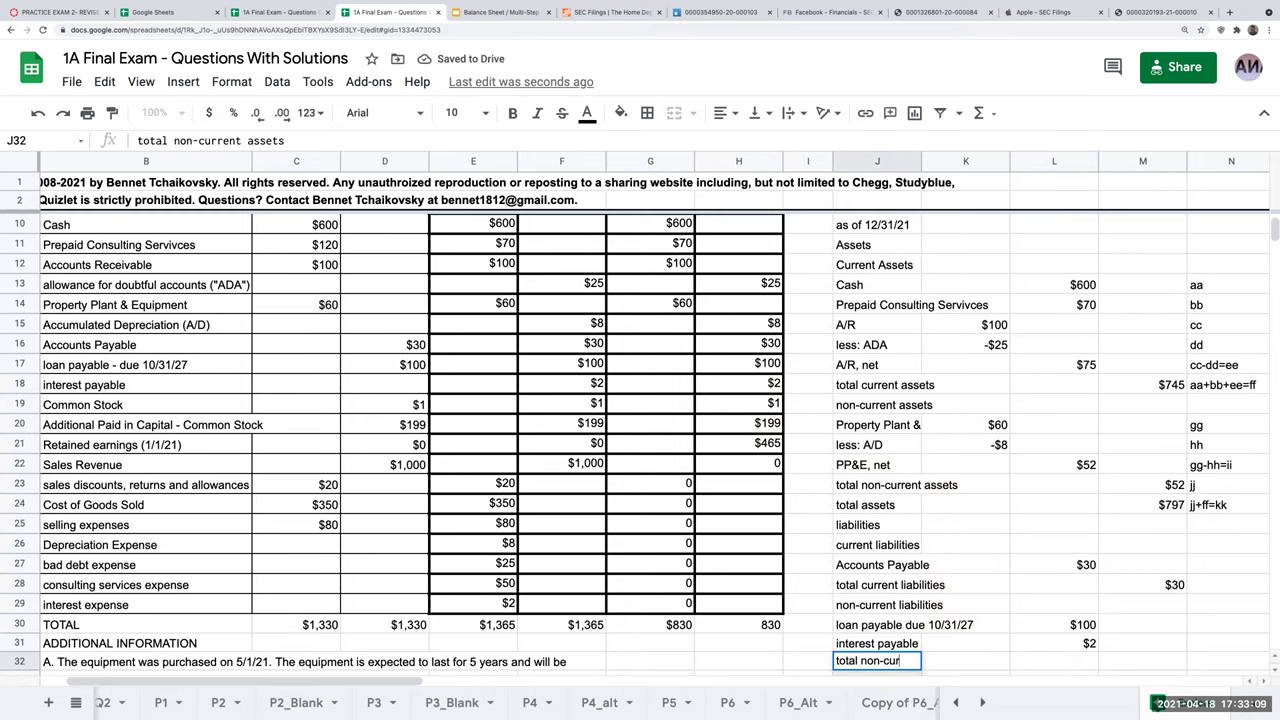
type(" liabilities")
key("Tab")
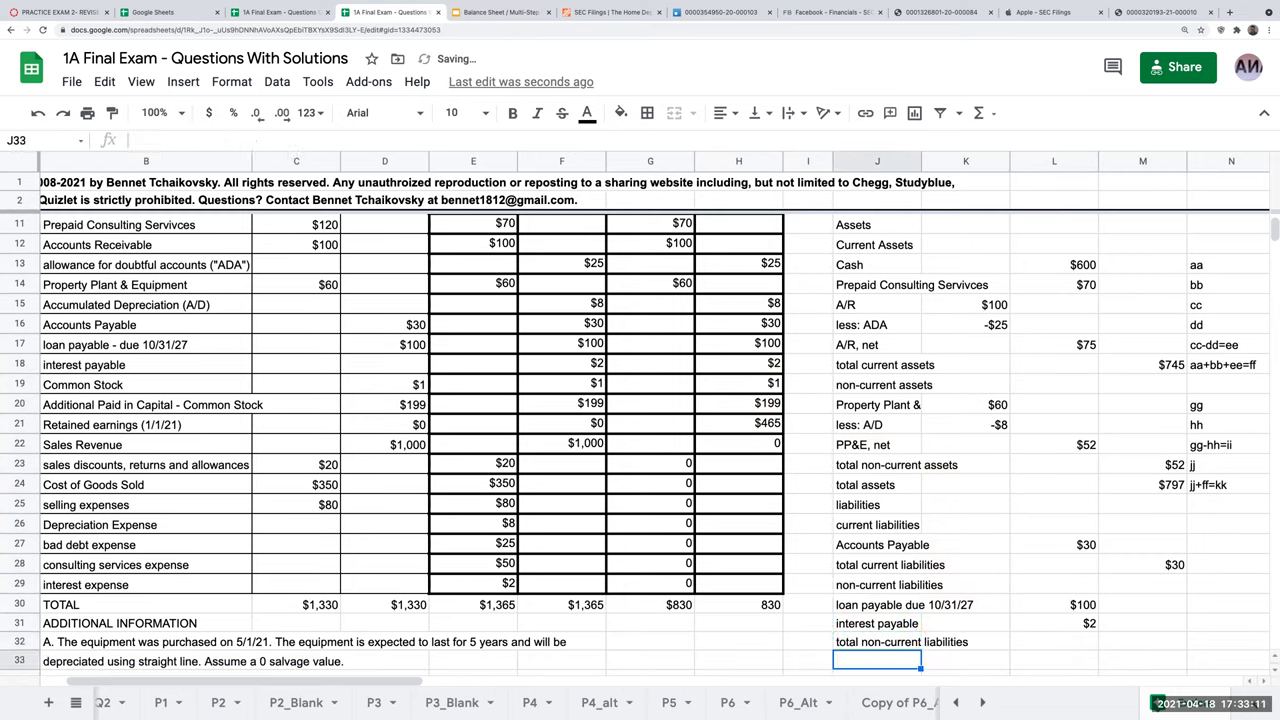
key("Right")
key("Right")
type("=L30+L31")
key("Return")
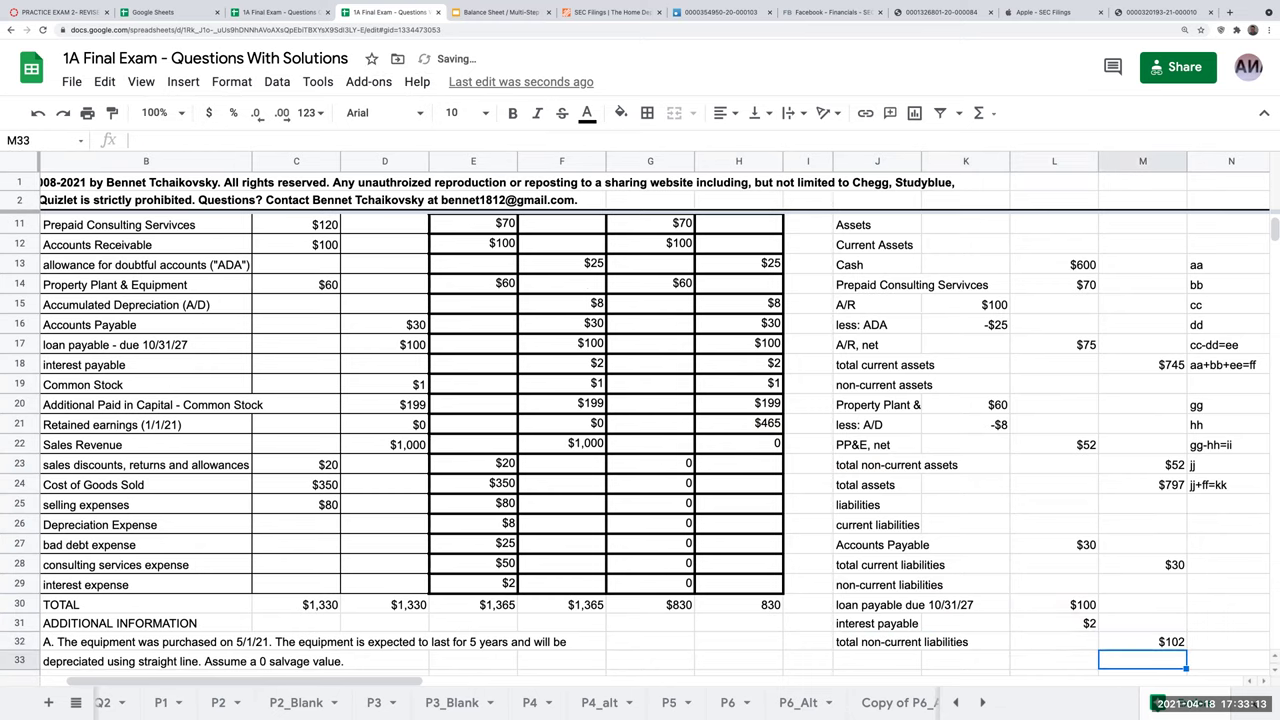
key("Left")
key("Left")
key("Left")
- Add 'total liabilities' with +M28+M32, showing $132
type("total liabilities")
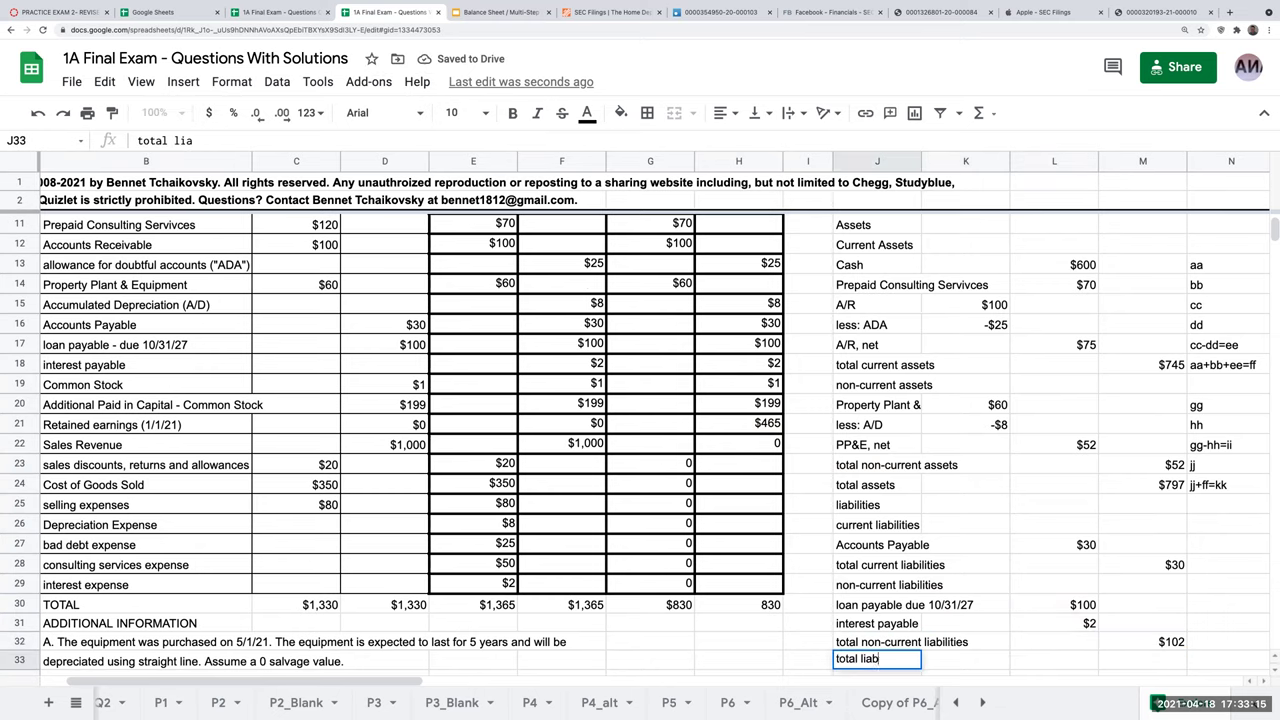
key("Return")
key("Up")
key("Right")
key("Right")
key("Right")
type("+")
key("Up")
key("Up")
key("Up")
key("Up")
key("Up")
type("+")
key("Up")
key("Return")
- Add letter keys ll, ll, mm, nn, mm+nn=oo and ll+oo=pp in column N
key("Right")
key("Up")
key("Up")
key("Up")
key("Up")
key("Up")
key("Up")
key("Up")
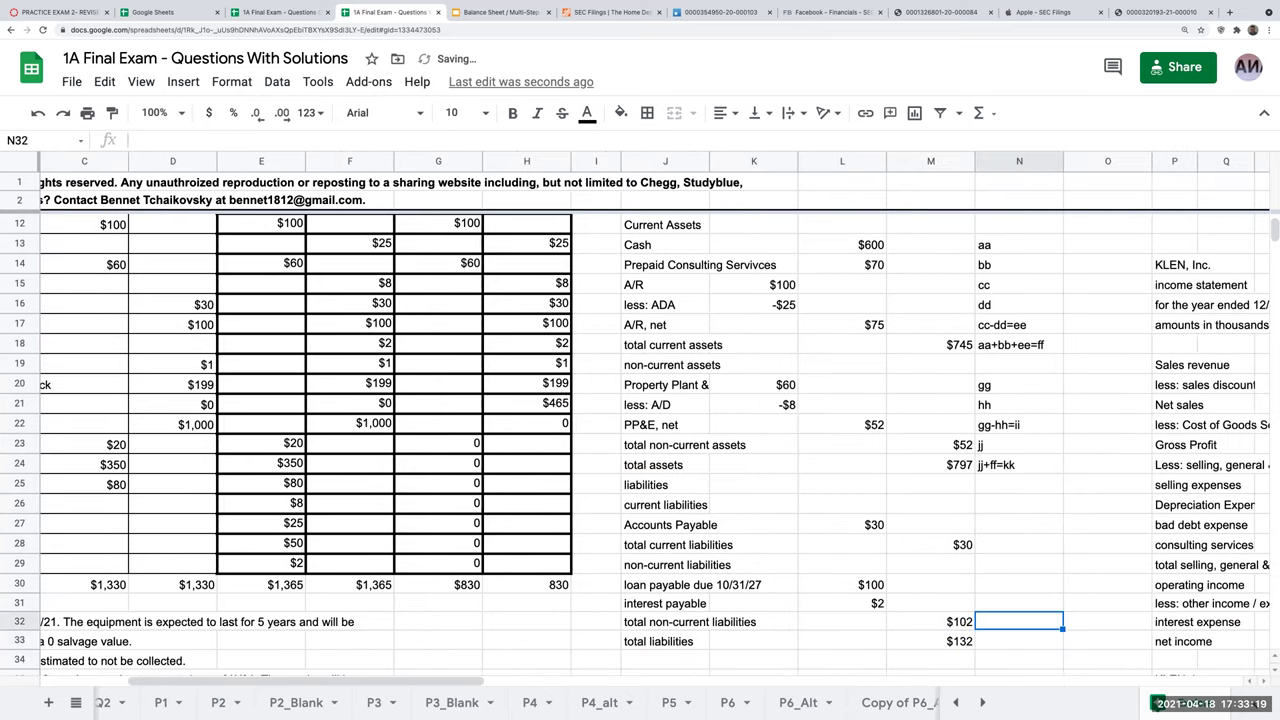
type("ll")
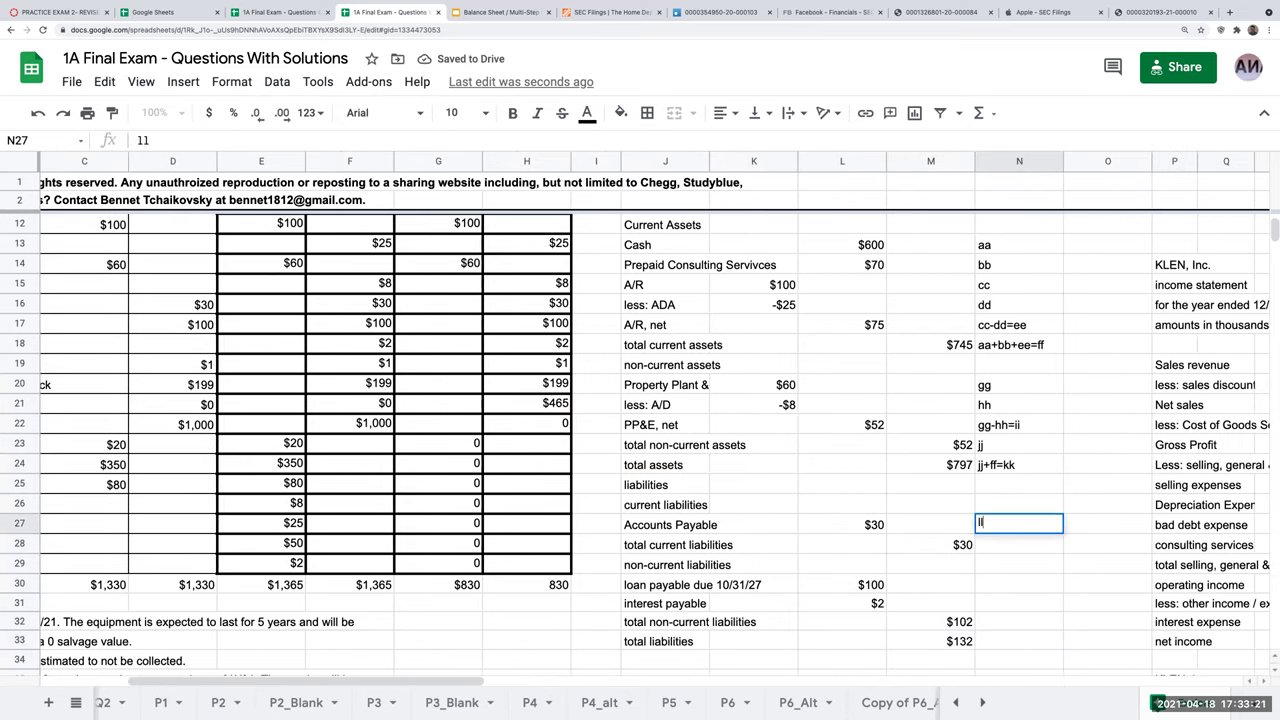
key("Return")
type("ll")
key("Return")
key("Return")
type("mm")
key("Return")
type("nn")
key("Return")
type("mm+")
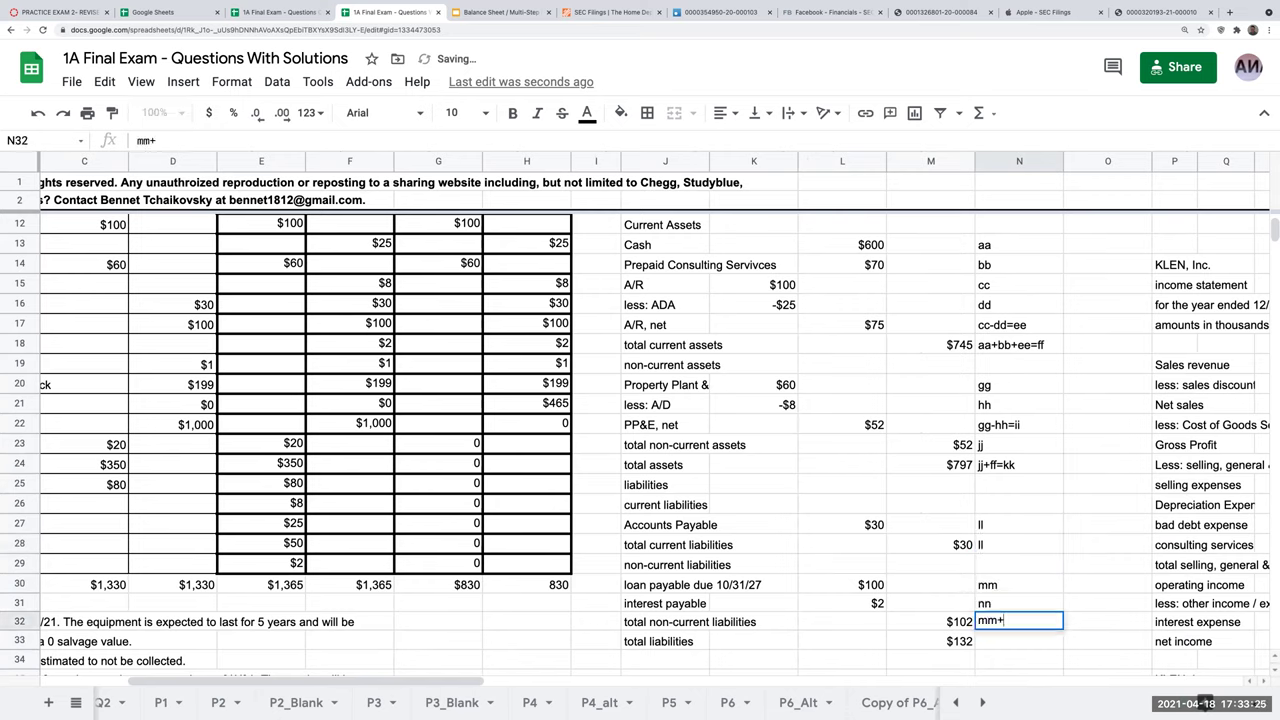
type("nn=oo")
key("Return")
type("ll")
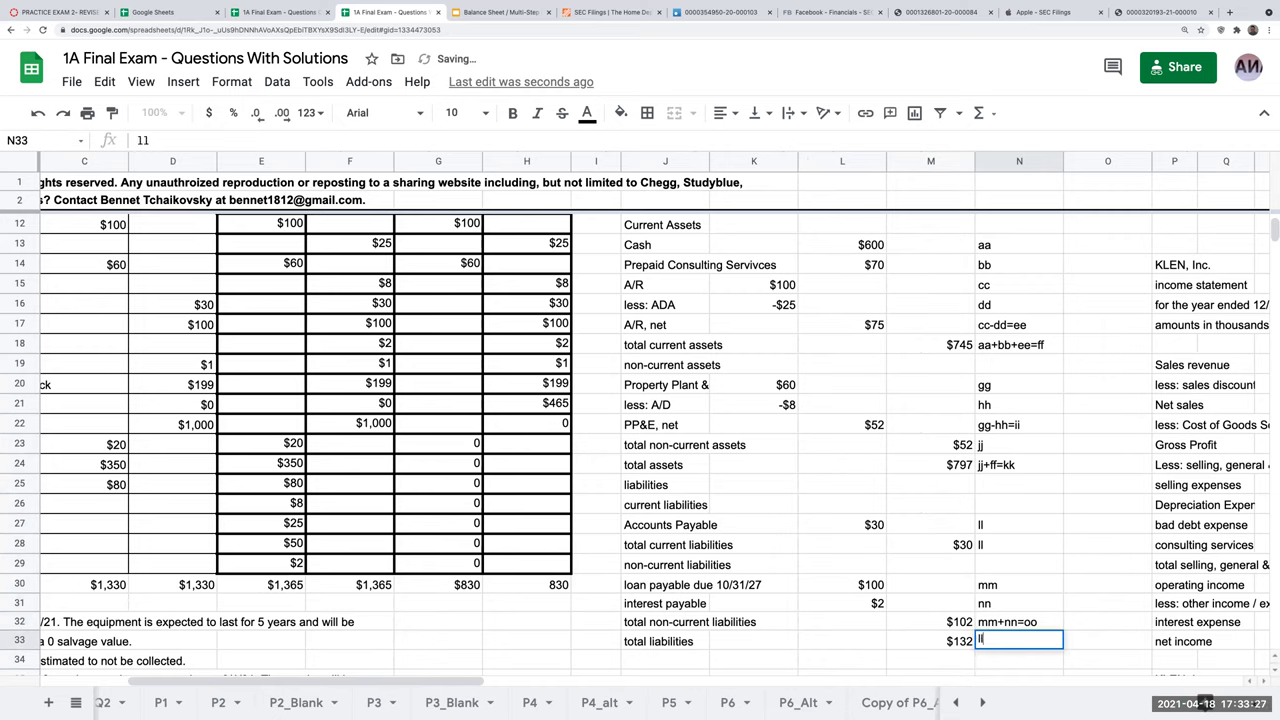
type("+oo=pp")
key("Return")
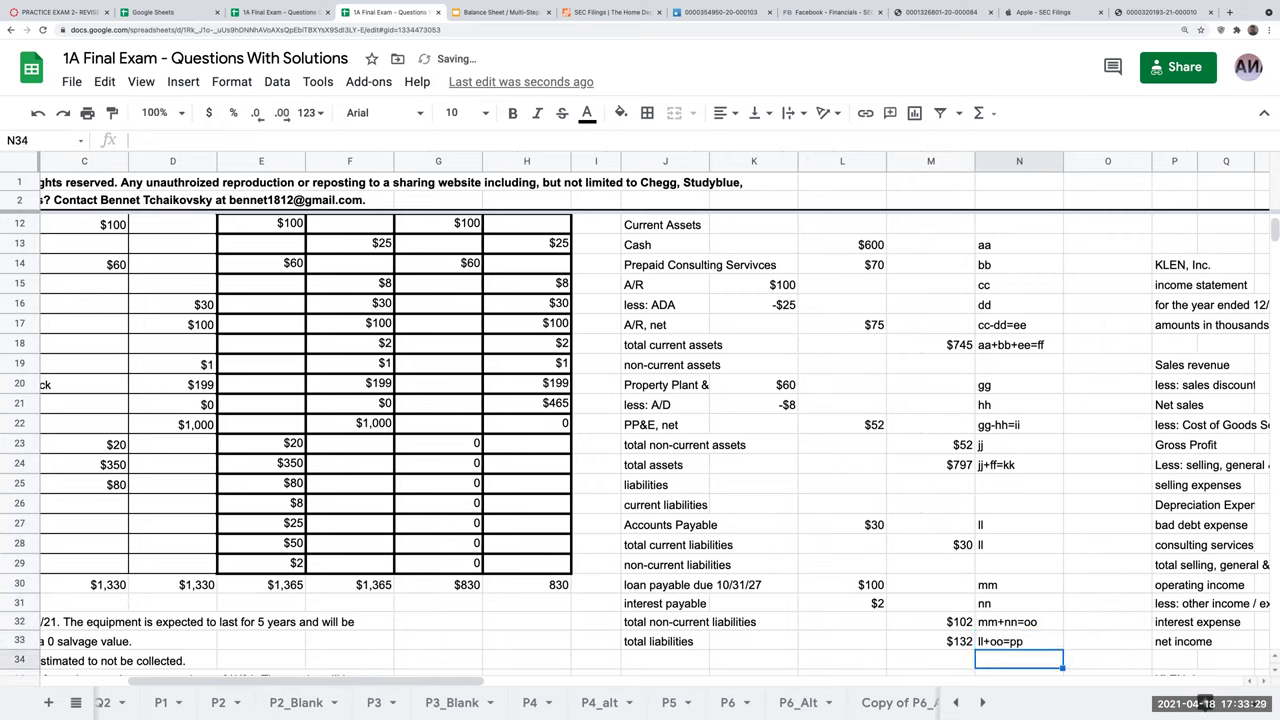
key("Left")
key("Left")
key("Left")
key("Left")
- Enter the owner's equity heading and labels C/S- Par, APIC- C/S and R/E
type("o")
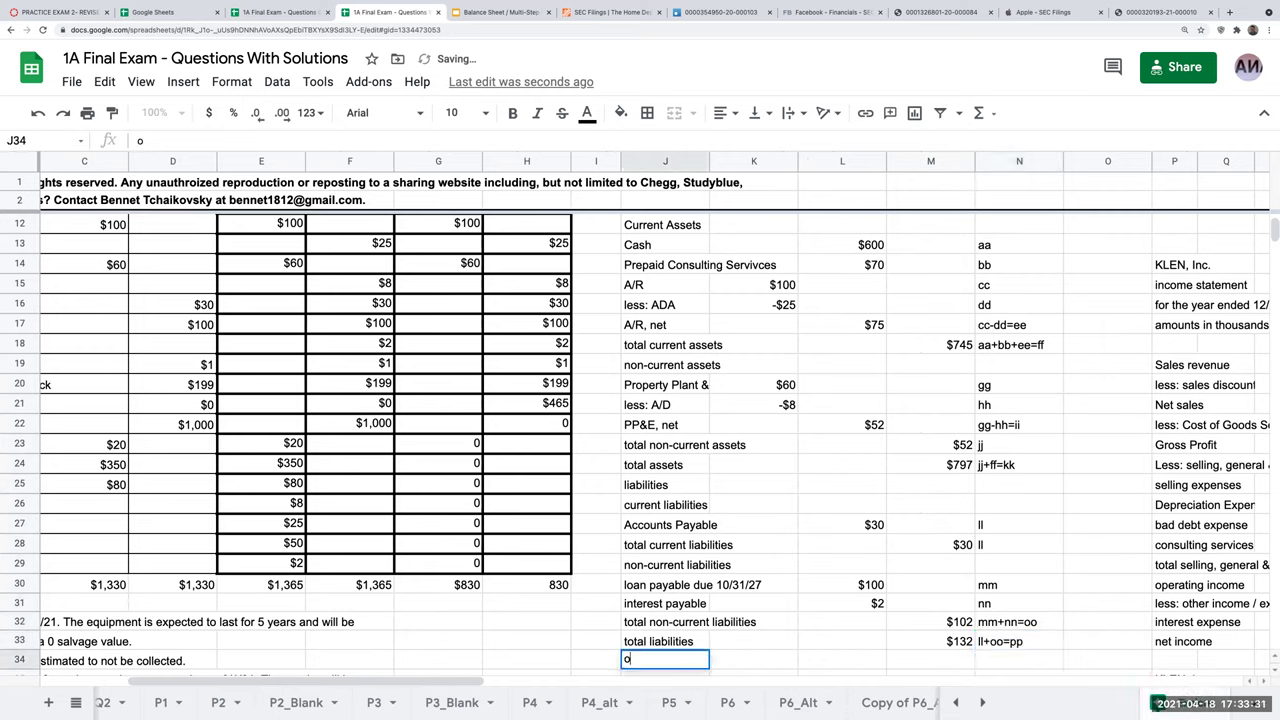
type("wner's equity")
key("Return")
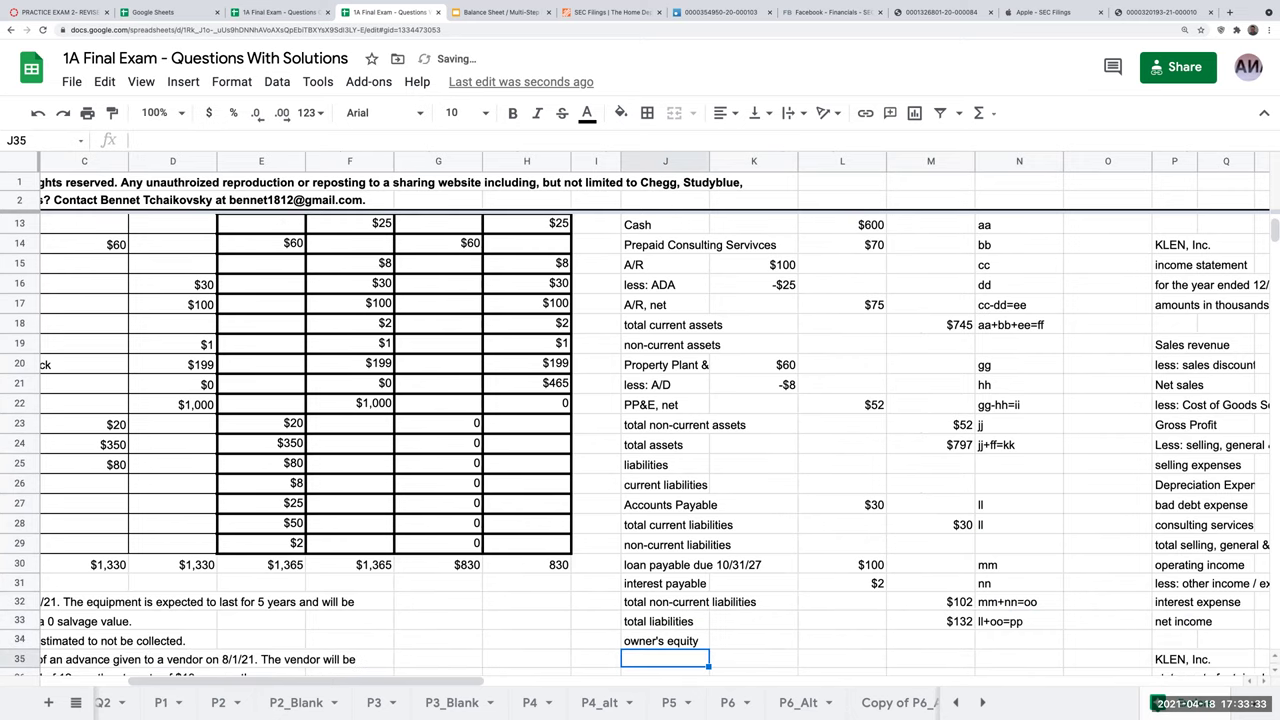
type("C/S- Par")
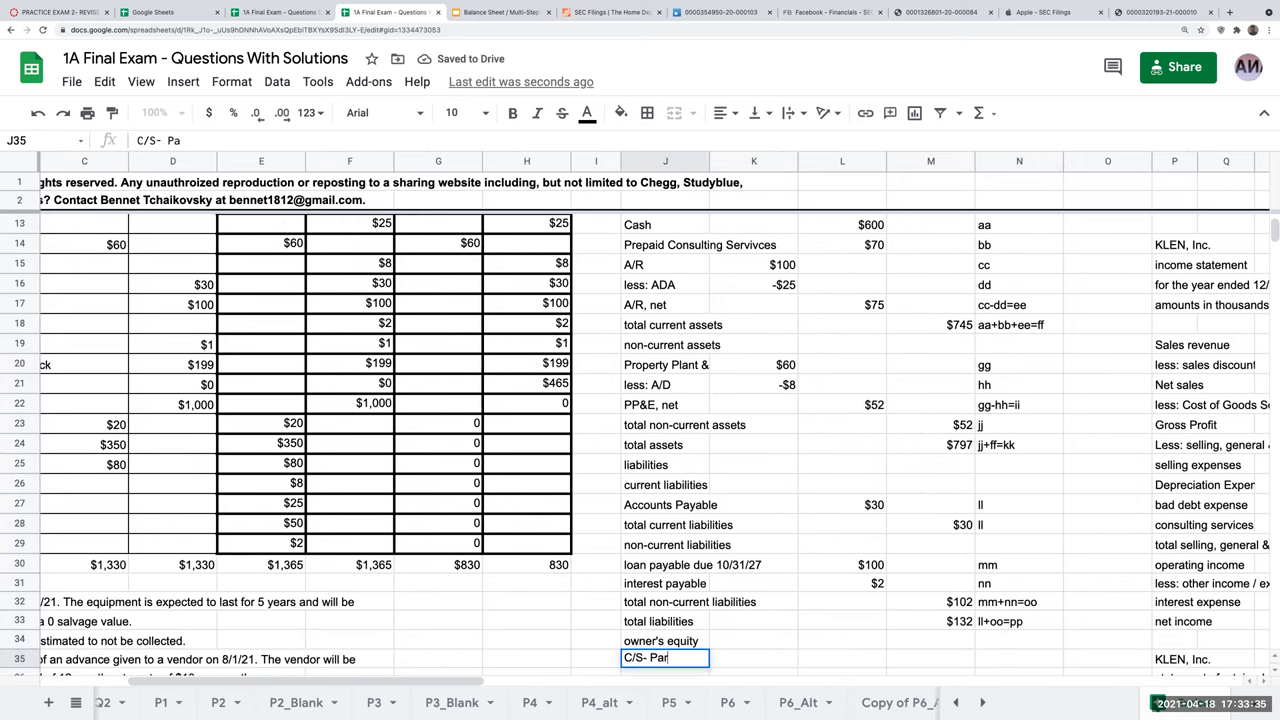
key("Return")
type("APIC- C/S")
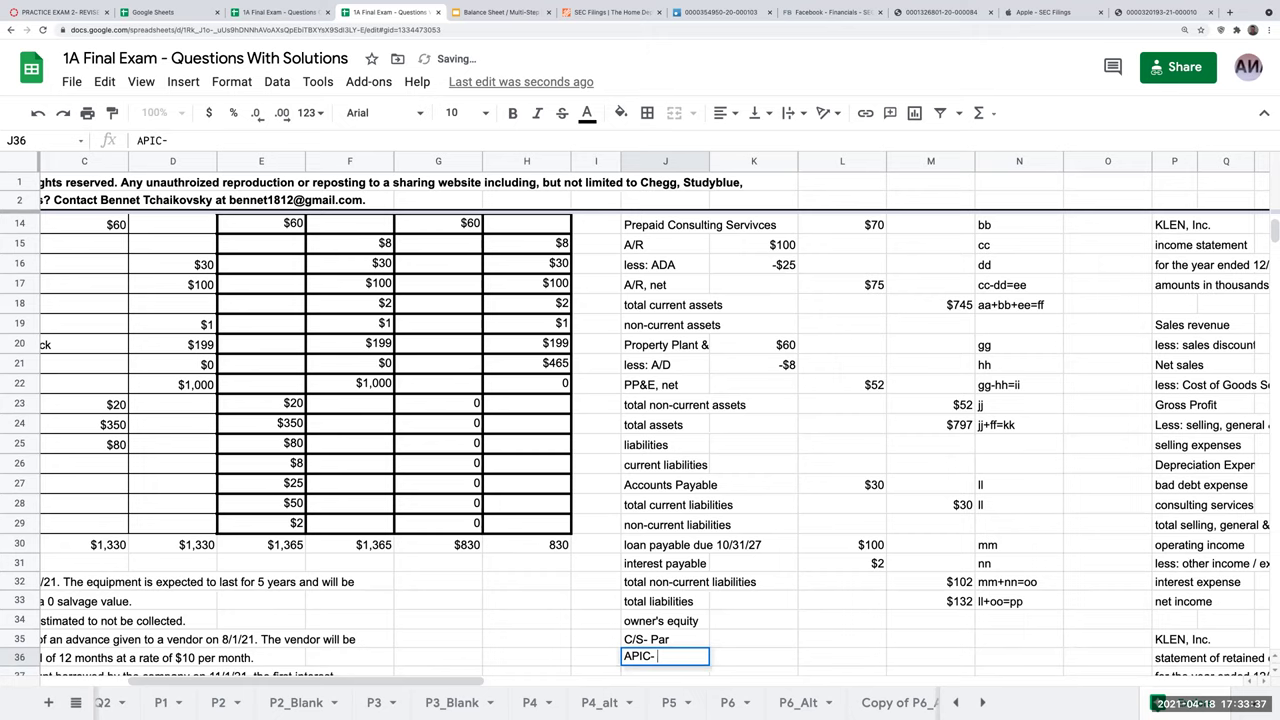
key("Return")
type("R/E")
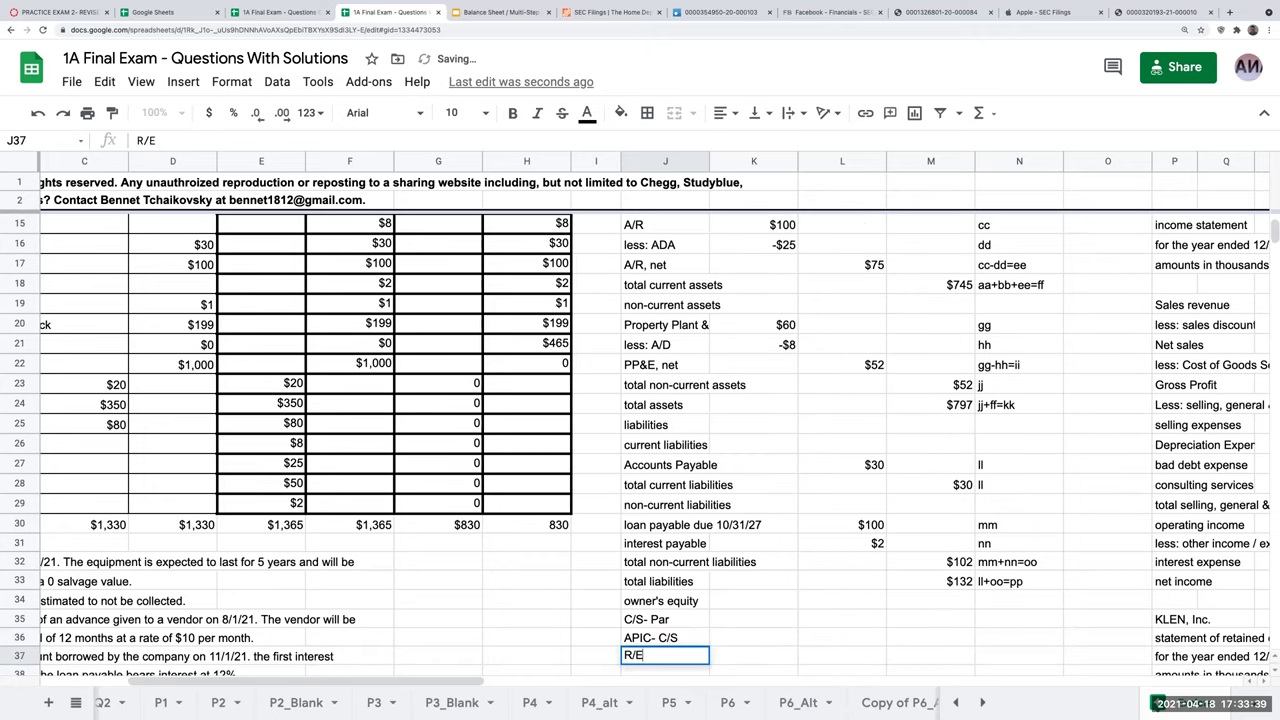
key("Return")
- Link the C/S- Par amount to H19, then undo a stray paste and that entry
key("Right")
key("Right")
key("Up")
key("Up")
key("Up")
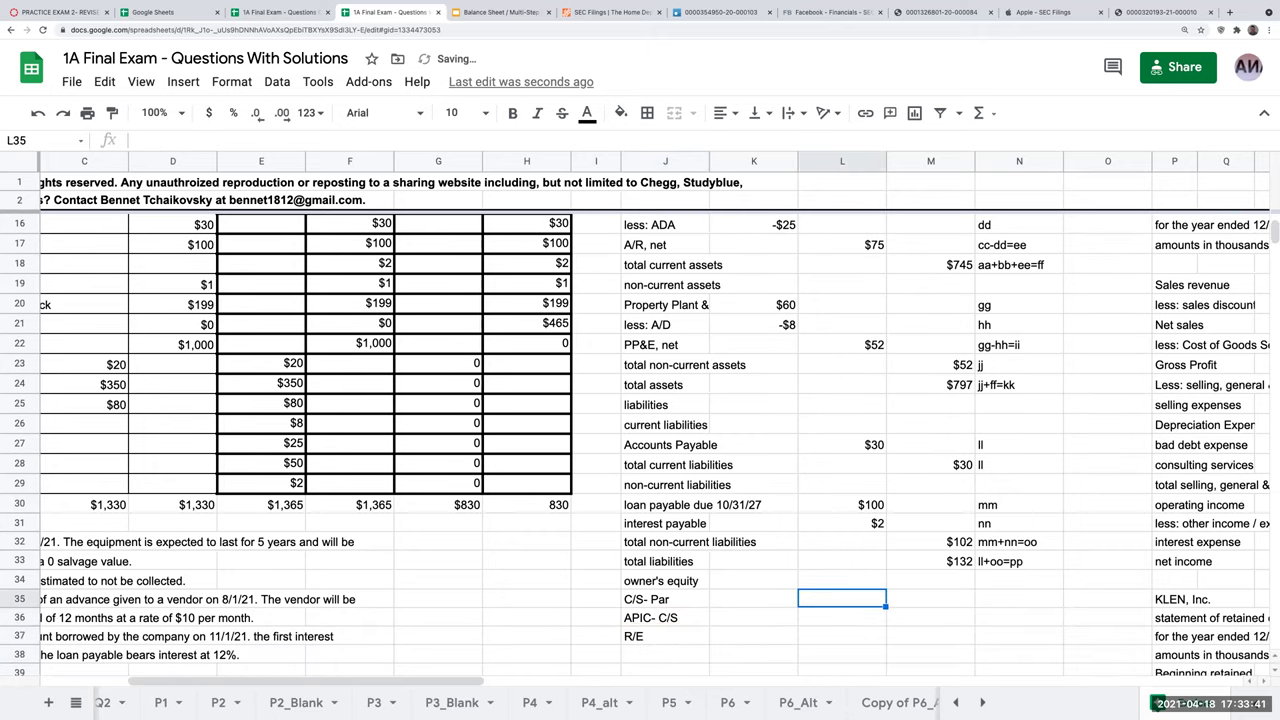
type("+")
left_click(567, 286)
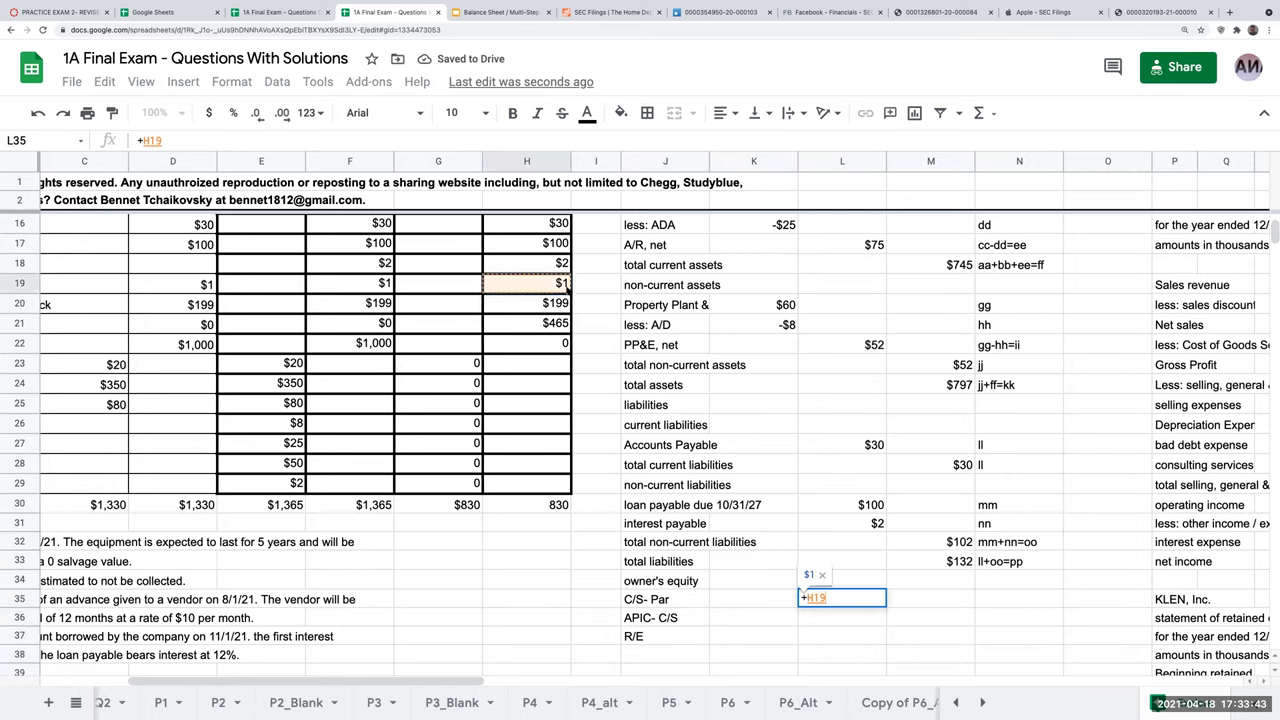
key("Return")
key("Up")
key("ctrl+c")
key("ctrl+Down")
key("ctrl+v")
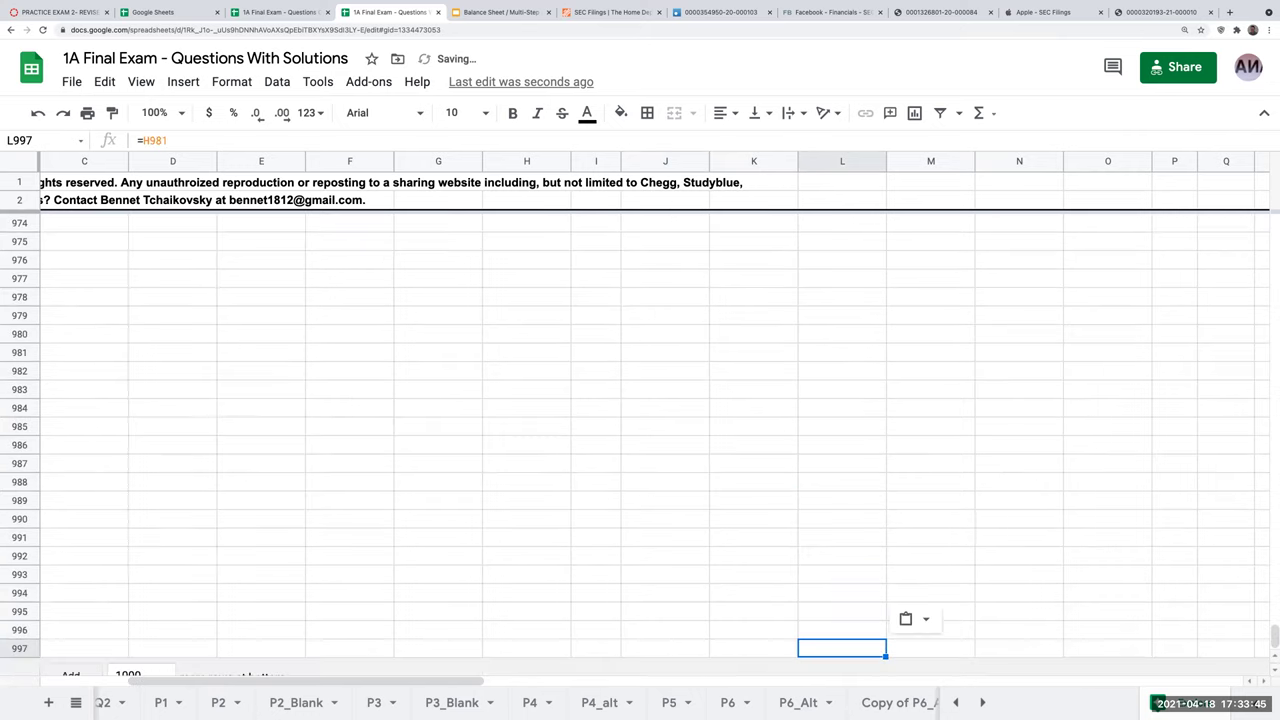
left_click(38, 112)
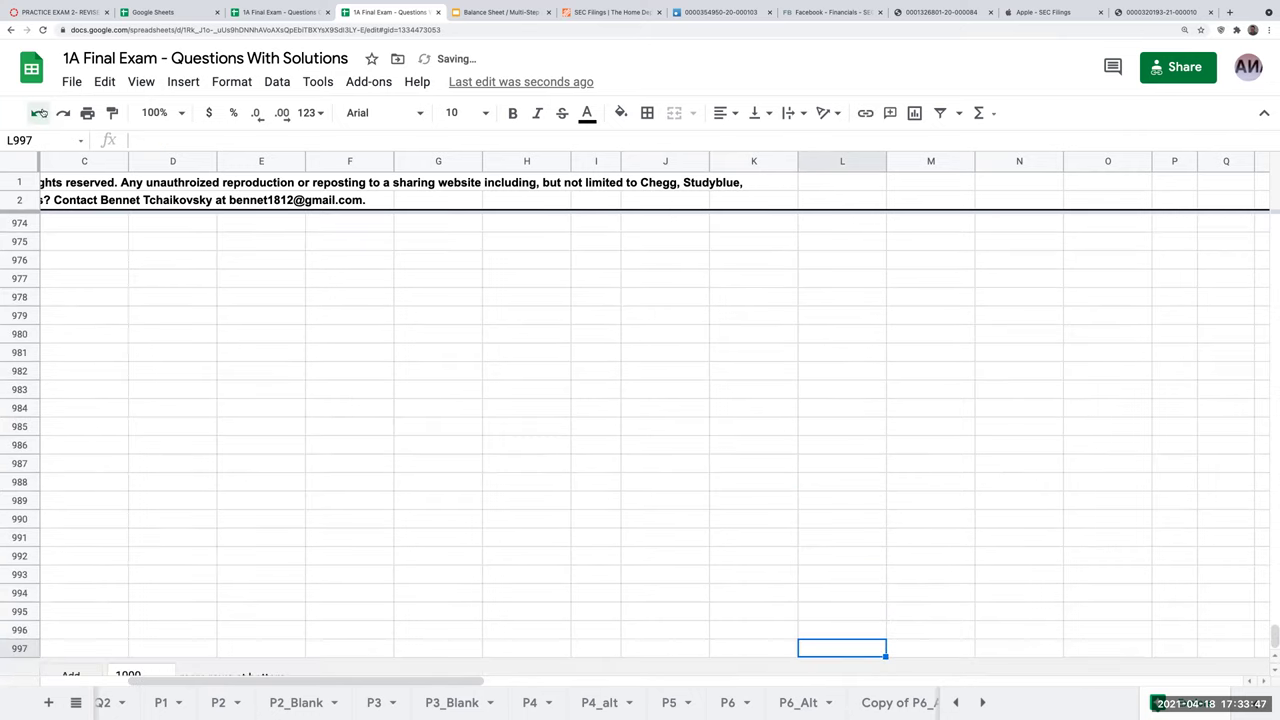
left_click(38, 112)
scroll(790, 370, "up", 5)
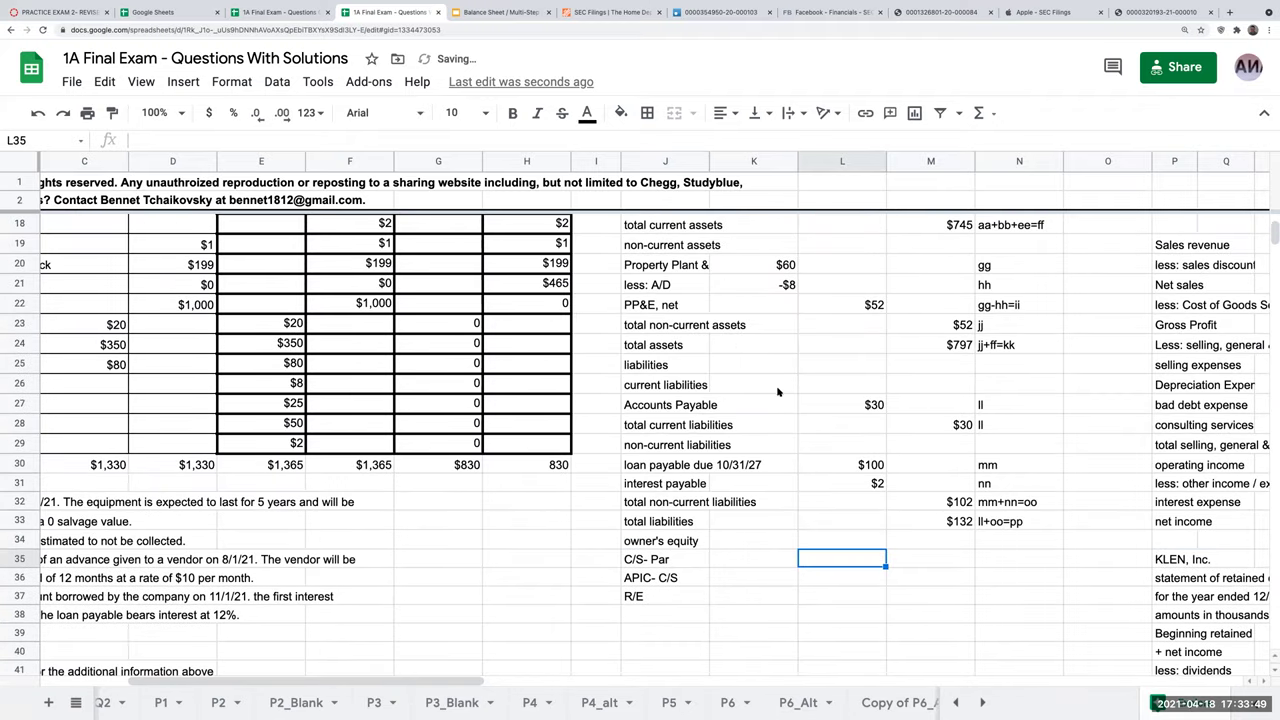
- Fill L35:L37 with formulas referencing H19, H20 and H21 ($1, $199, $465)
type("+")
left_click(553, 240)
key("Return")
type("+")
left_click(548, 265)
key("Return")
type("+")
left_click(550, 283)
key("Return")
- Label J38 'total owner's equity' and total it in M38 with +L35+L36+L37 ($665)
left_click(661, 615)
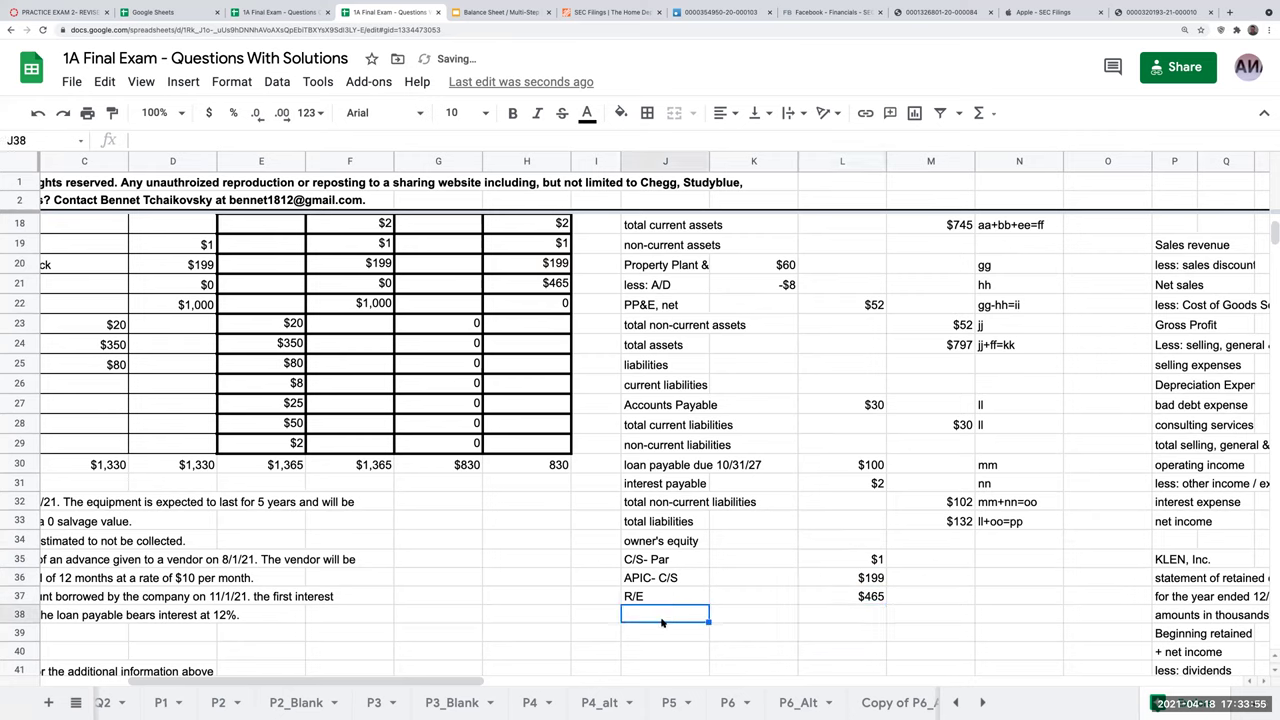
type("total owner's q")
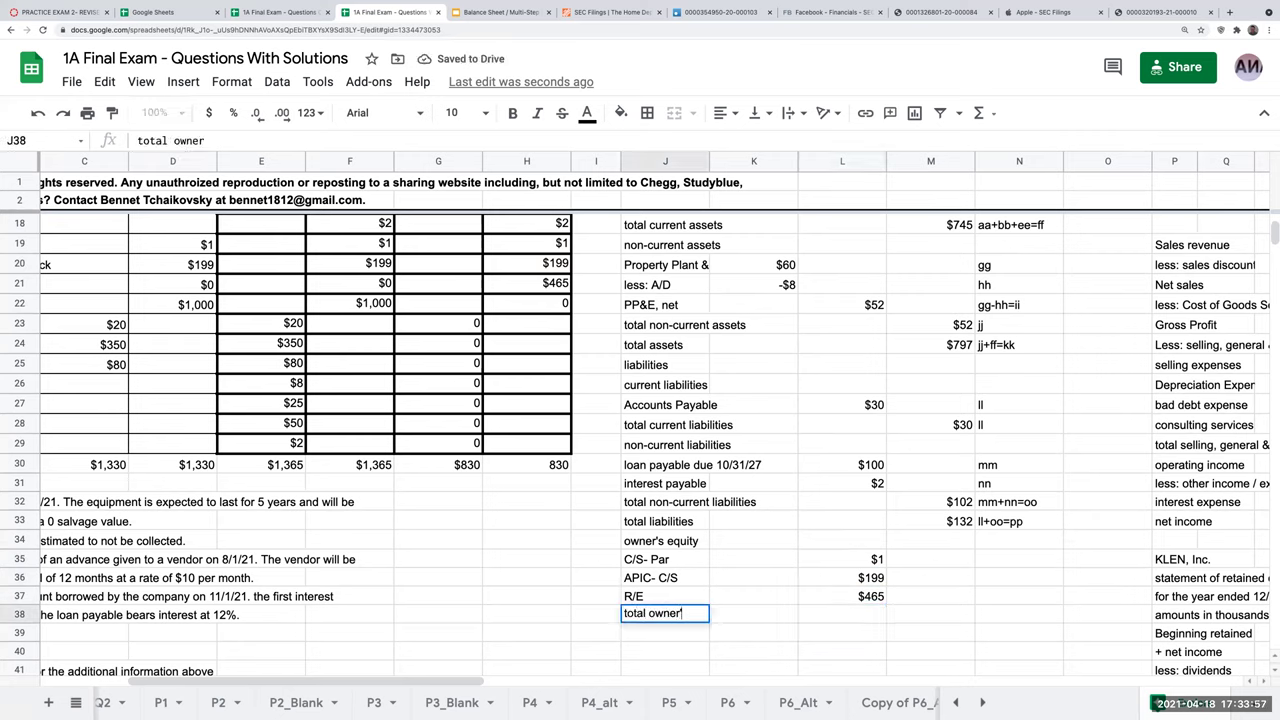
type("quity")
key("Return")
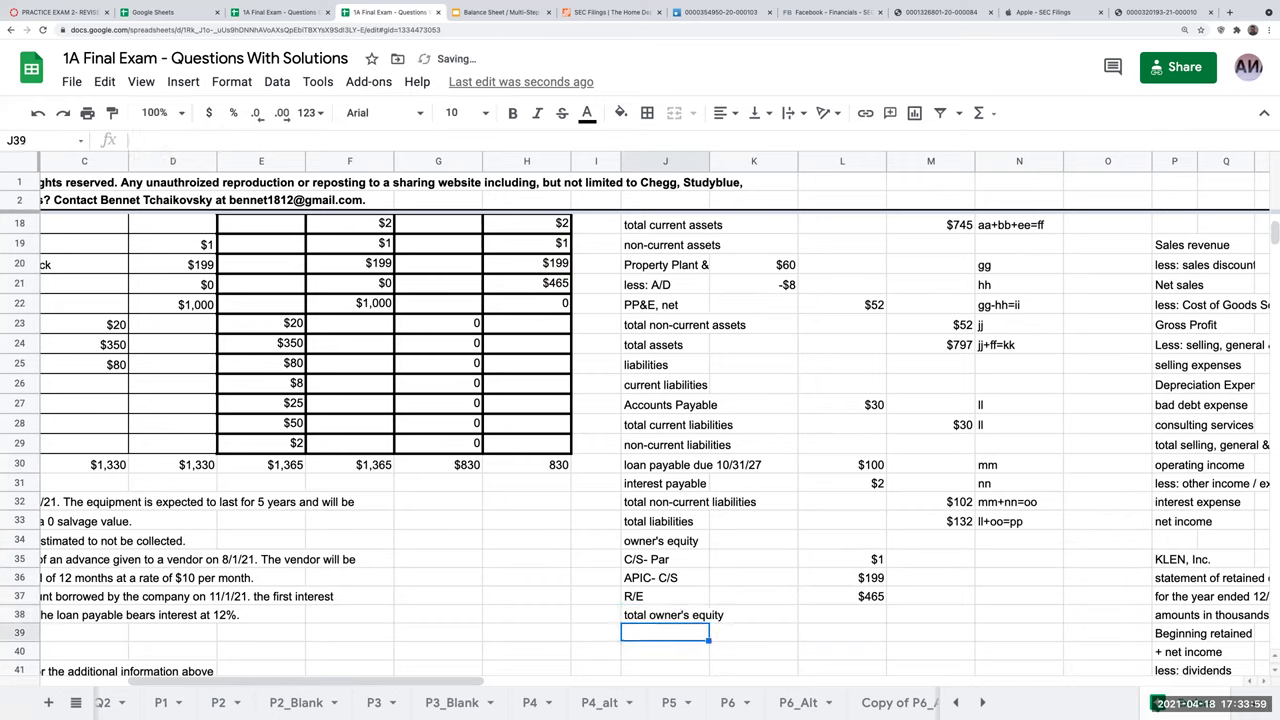
key("Up")
key("Right")
key("Right")
key("Right")
type("+L35+L36+L37")
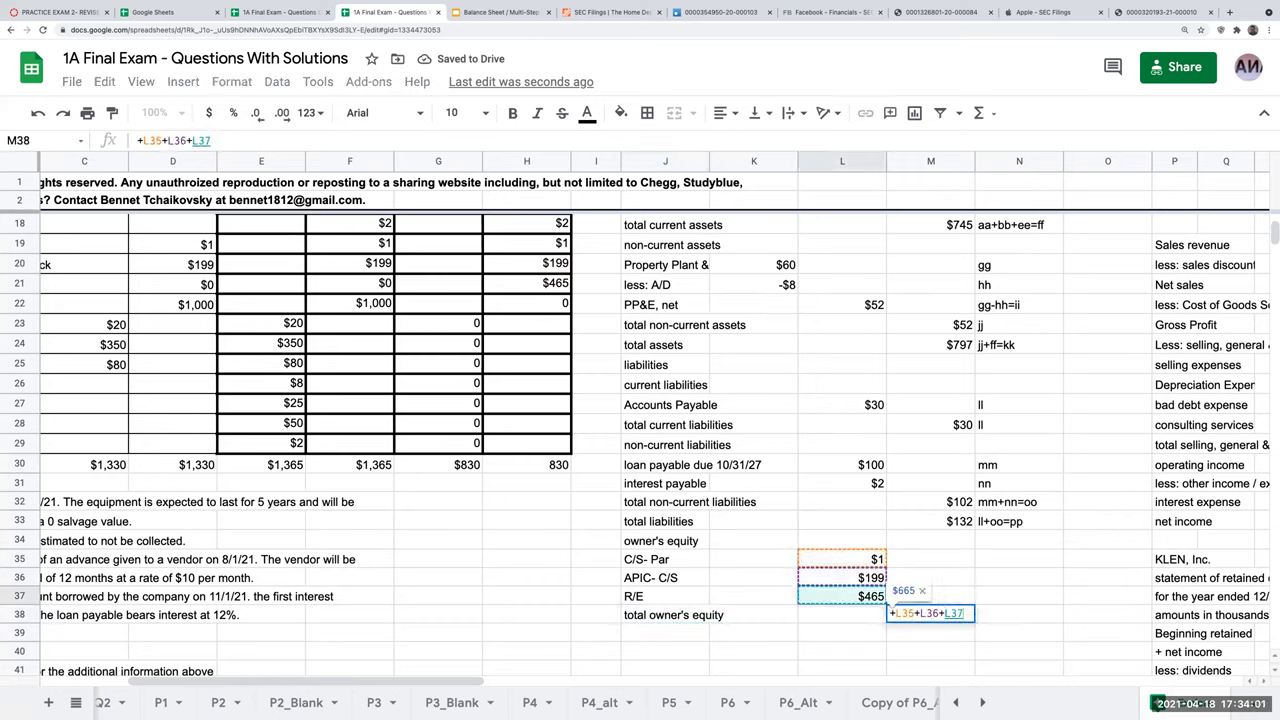
key("Return")
- Add the notes qq, rr, ss and qq+rr+ss=tt in N35:N38
key("Right")
key("Up")
key("Up")
key("Up")
key("Up")
type("qq")
key("Return")
type("rr")
key("Return")
type("ss")
key("Return")
type("qq+rr+ss=")
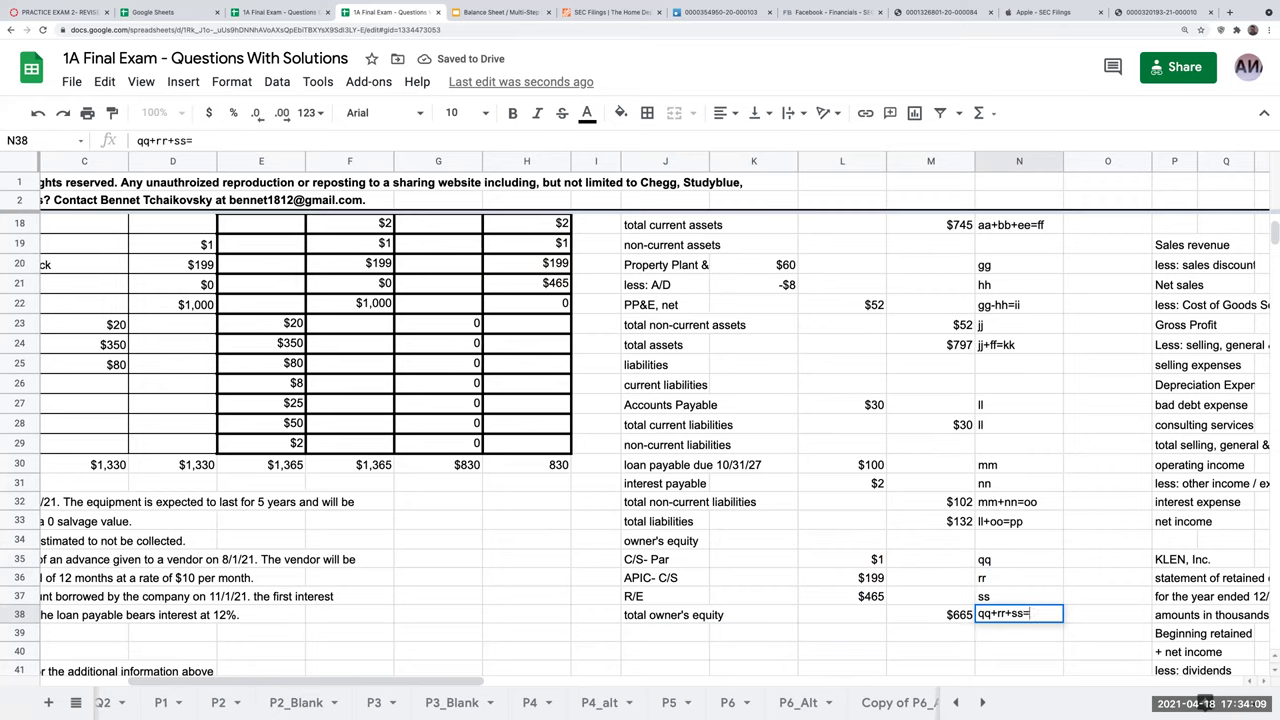
type("tt")
key("Return")
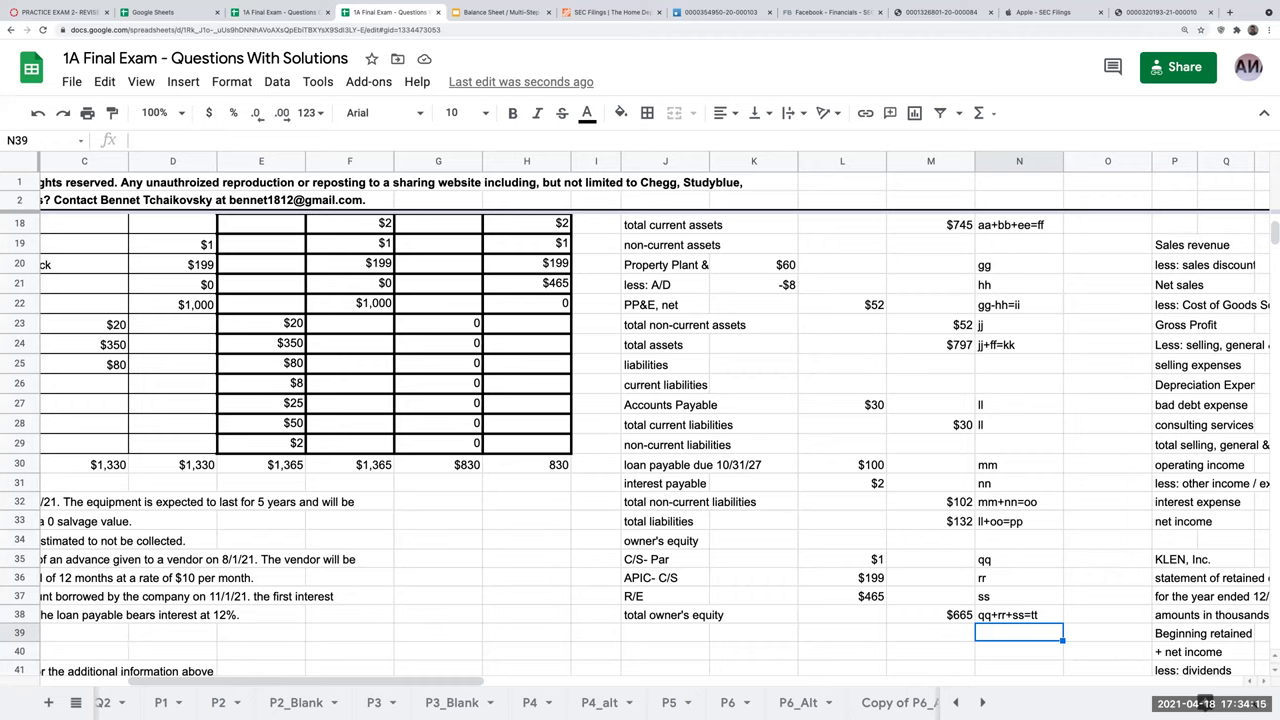
key("Left")
key("Left")
key("Left")
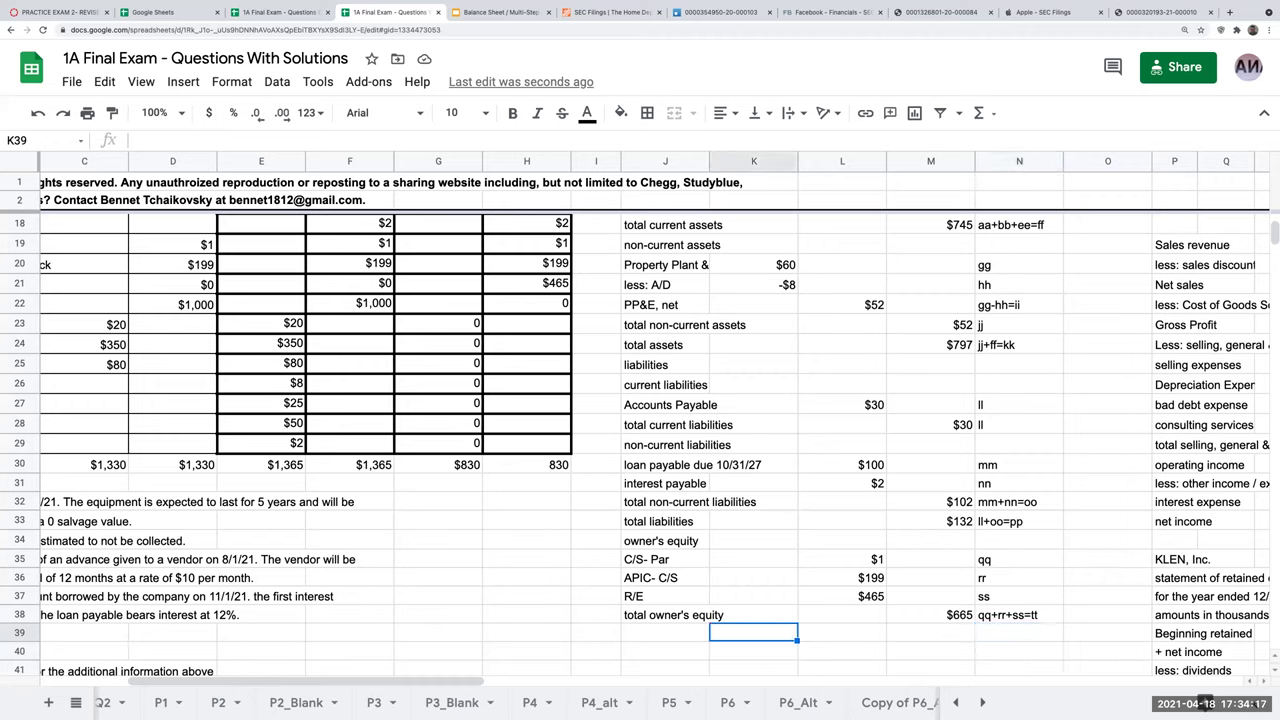
- Type the label 'total liabilities + owners equity' in J39
key("Left")
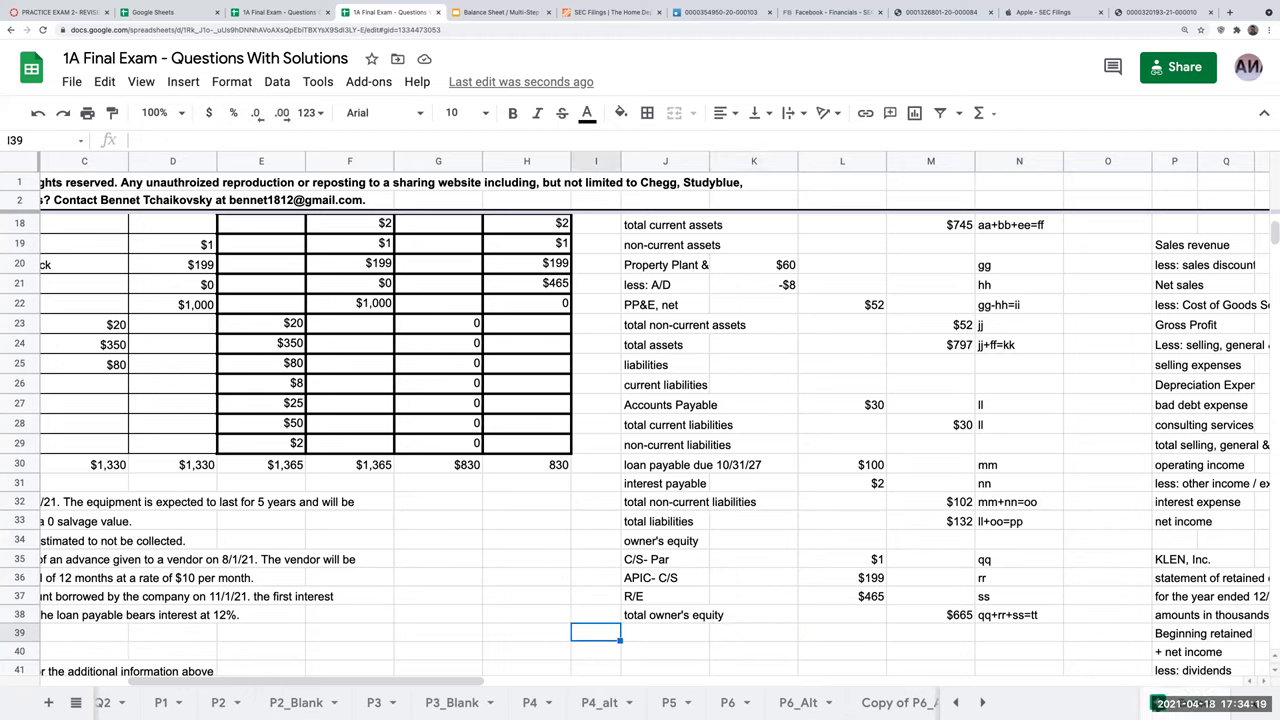
type("lotal liabiltiei")
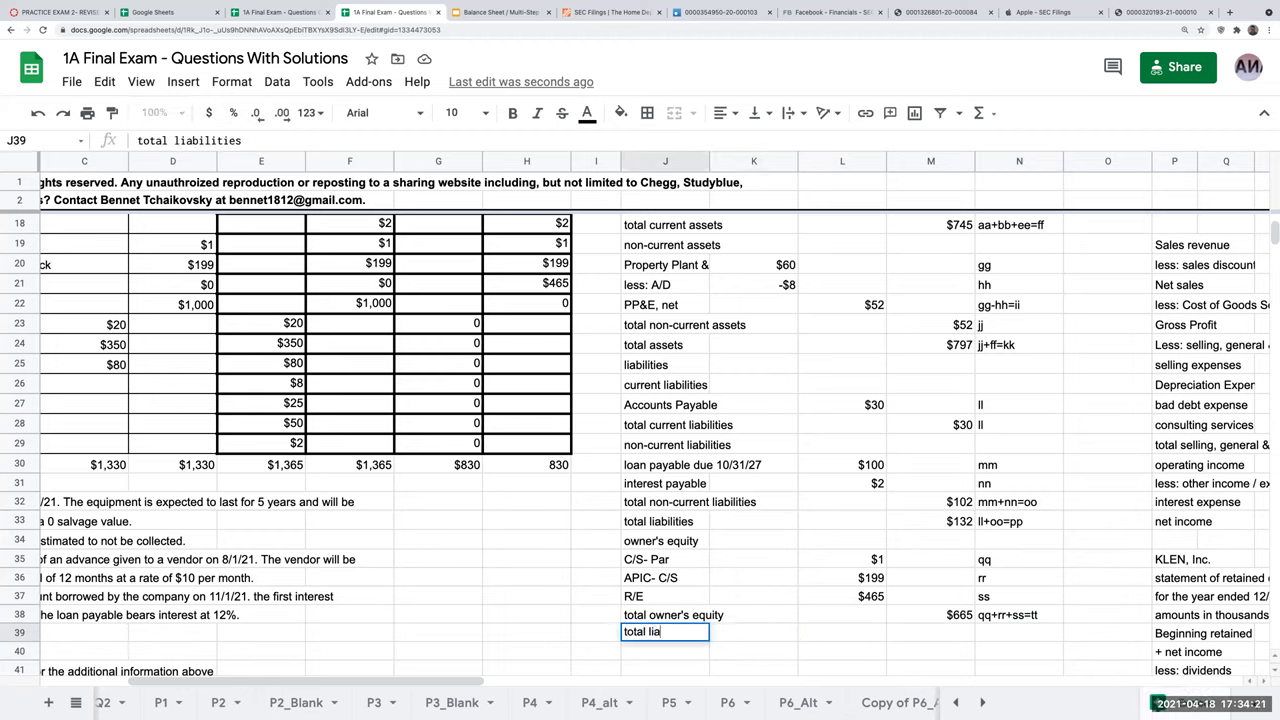
key("BackSpace")
key("BackSpace")
key("BackSpace")
key("BackSpace")
key("BackSpace")
type("lities + owners equity")
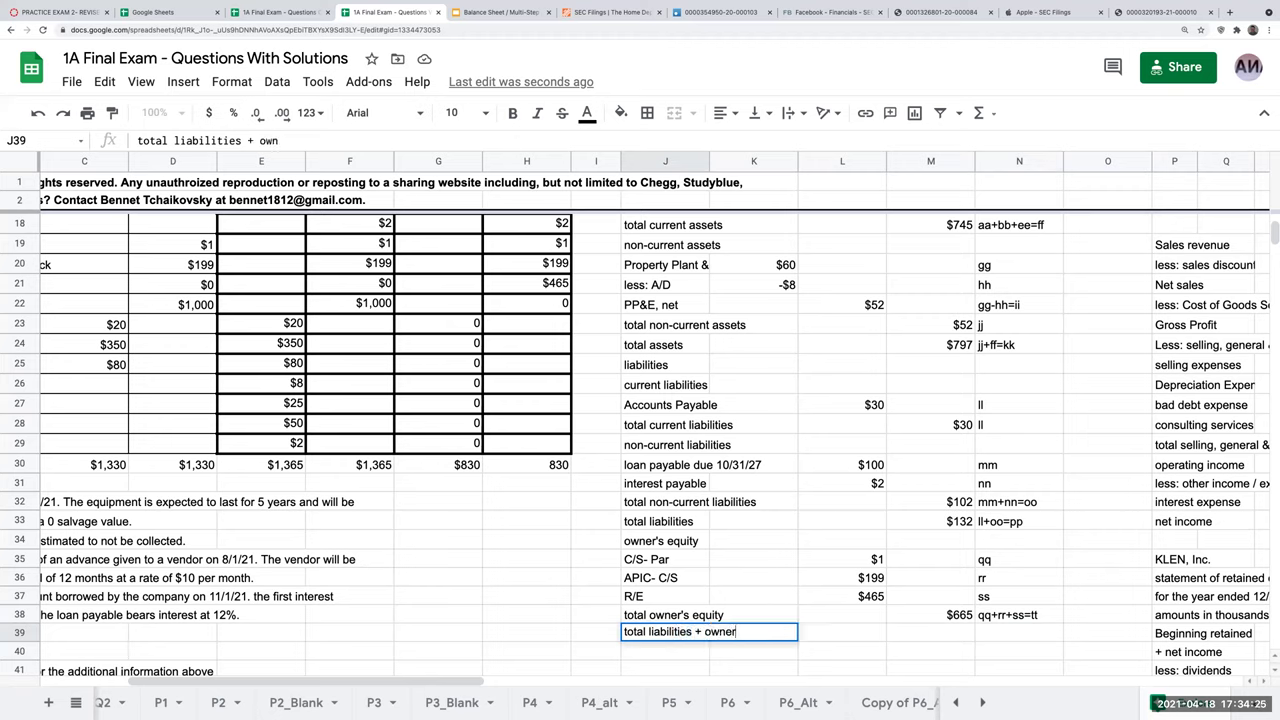
key("Return")
- Enter the grand total in M39 as +M33+M38, giving $797
key("Up")
key("Right")
key("Right")
key("Right")
key("Right")
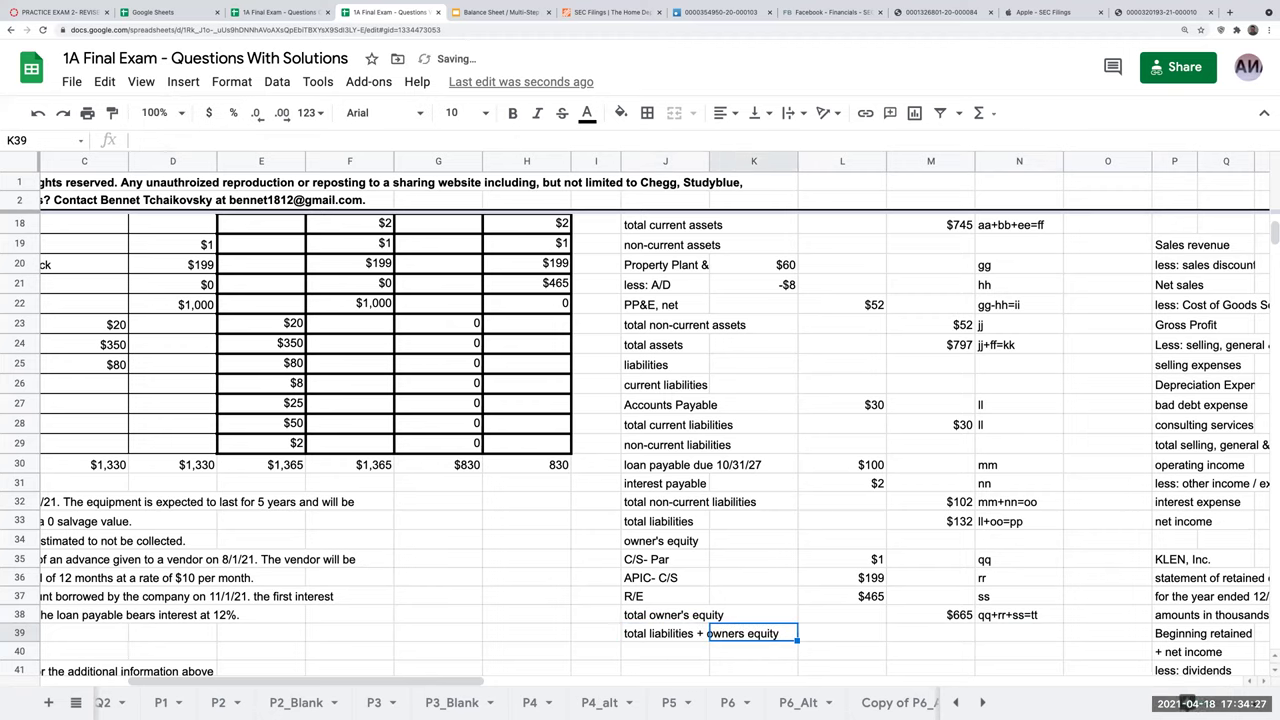
type("+")
key("Up")
key("Up")
key("Up")
key("Up")
key("Up")
key("Up")
type("+")
key("Down")
key("Down")
key("Down")
key("Down")
key("Down")
key("Return")
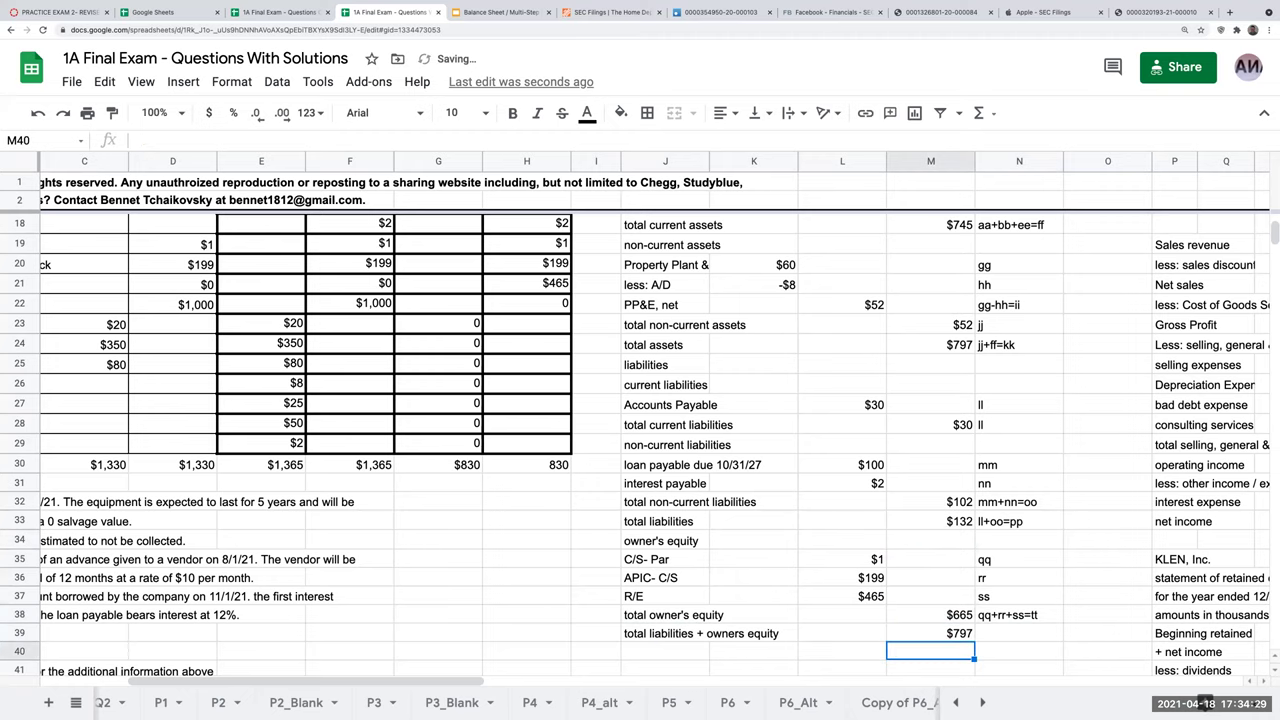
- Add the note pp+tt=kk in N39
key("Up")
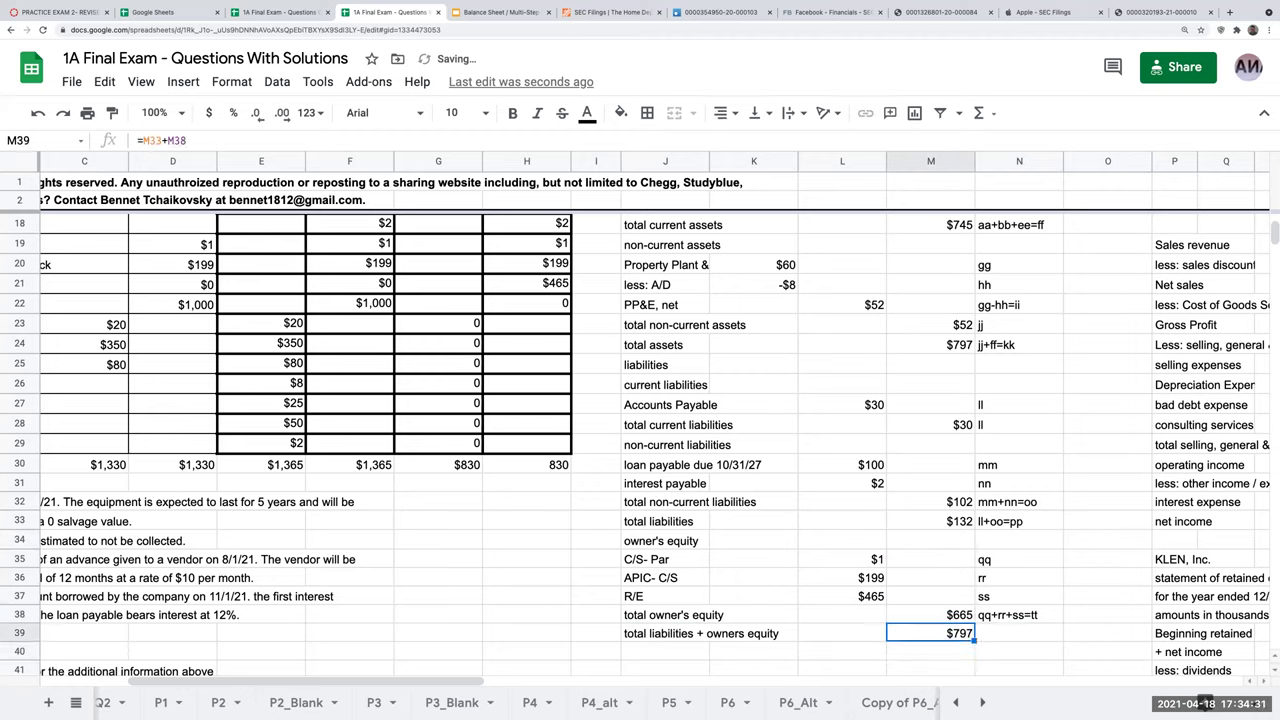
key("Right")
type("pp+tt=kk")
key("Return")
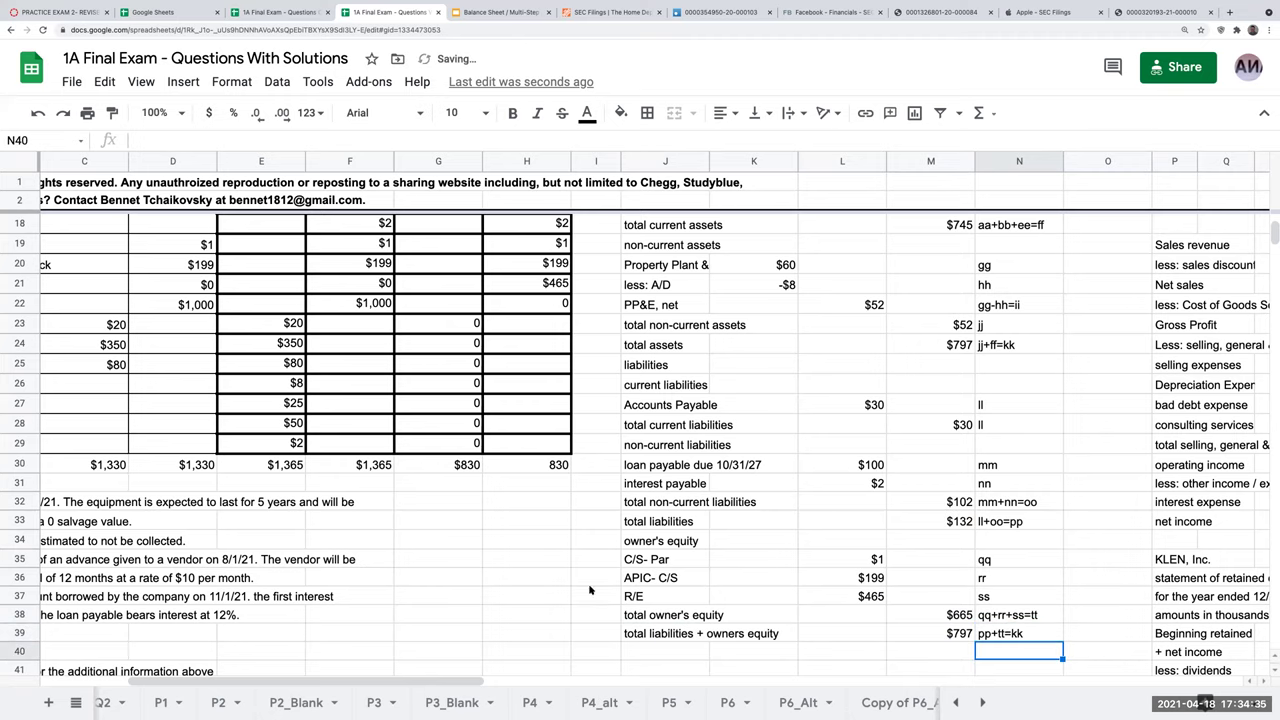
scroll(840, 574, "down", 3)
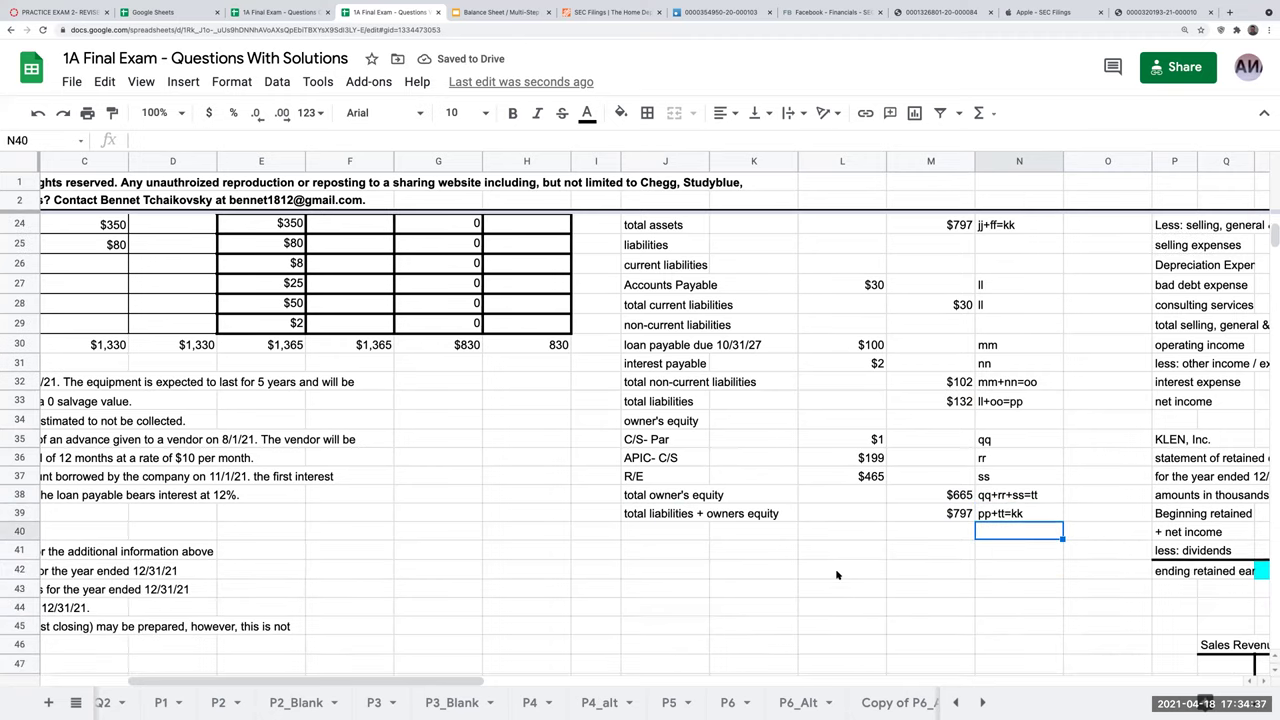
scroll(837, 576, "up", 2)
left_click_drag(414, 680, 328, 683)
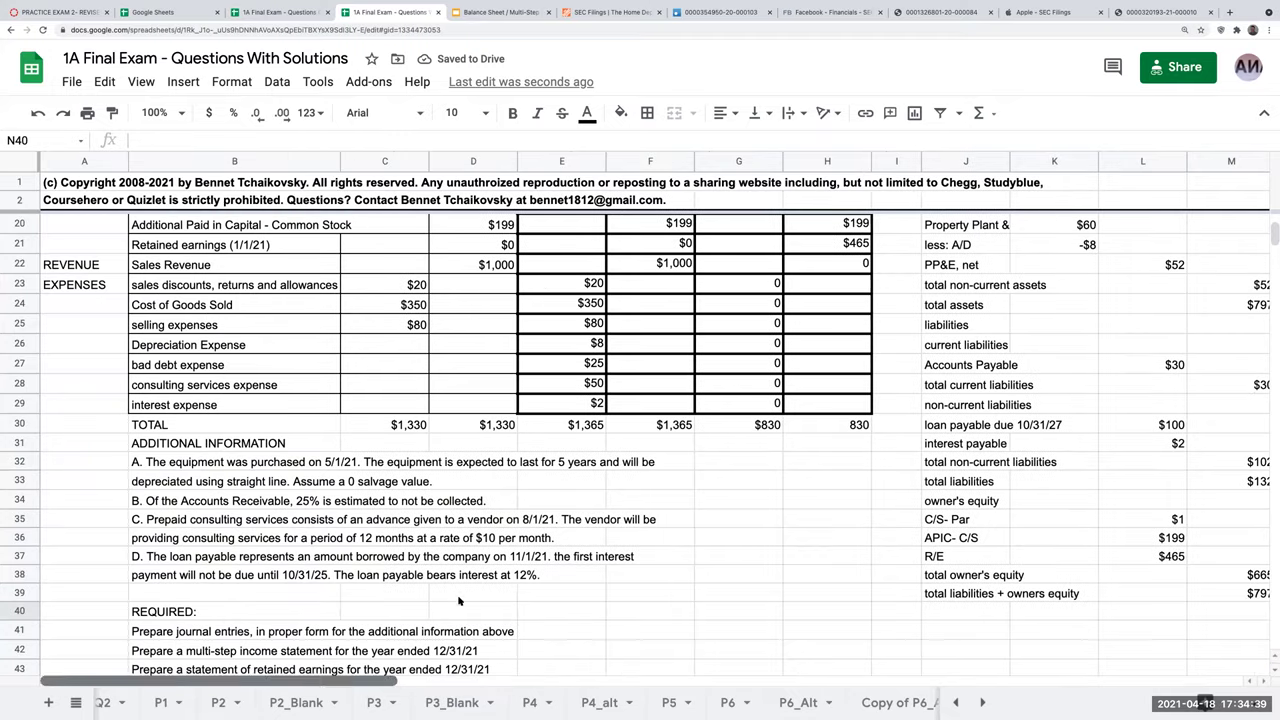
scroll(546, 604, "down", 2)
scroll(546, 604, "up", 3)
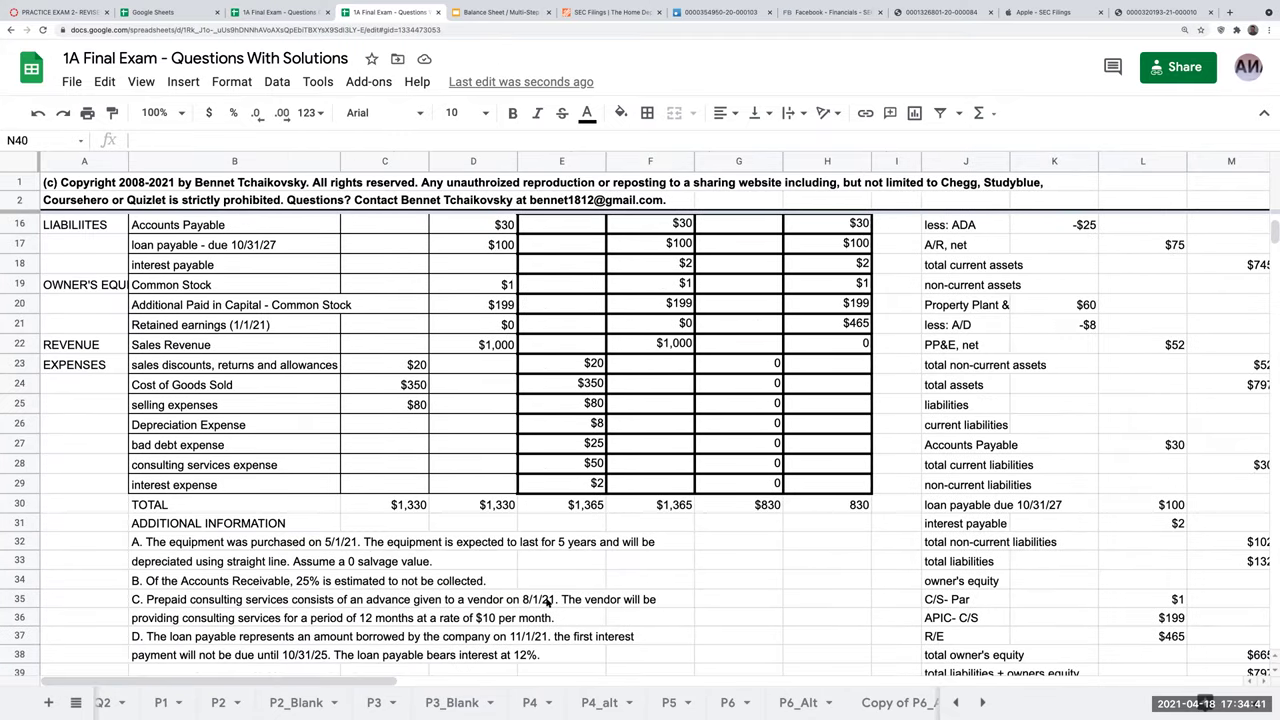
scroll(858, 598, "down", 3)
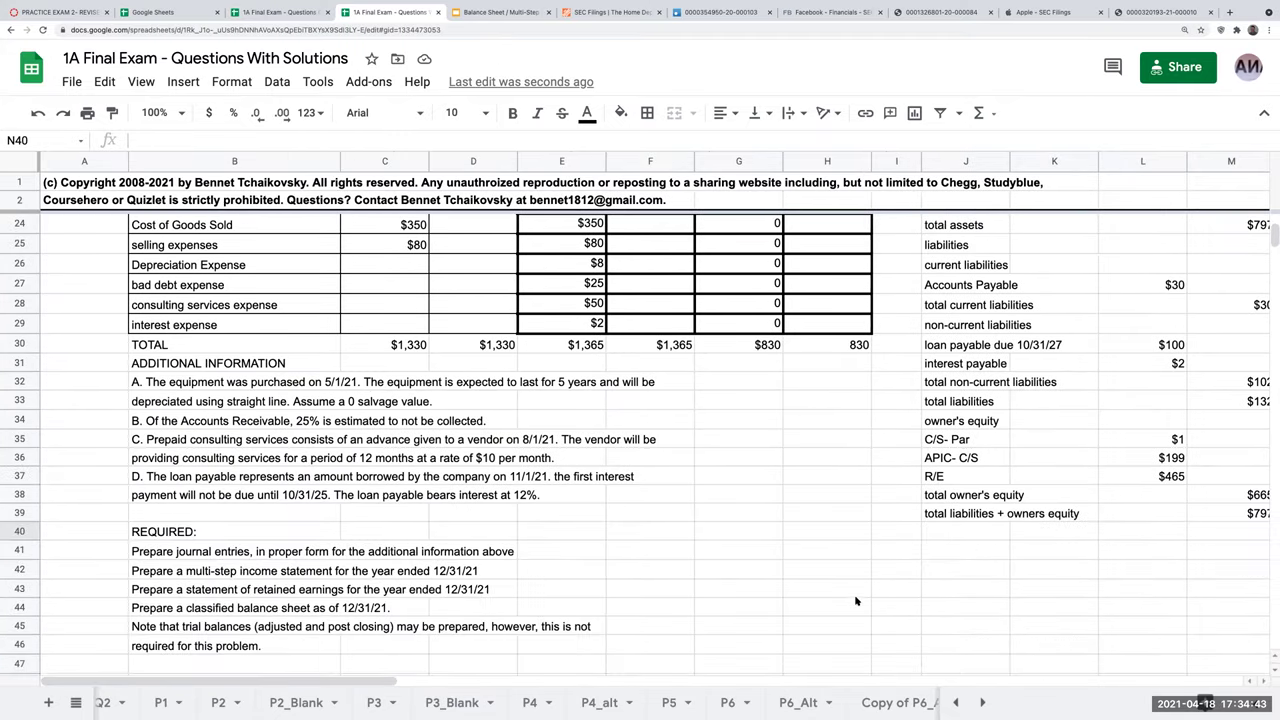
scroll(858, 604, "up", 4)
scroll(874, 612, "down", 7)
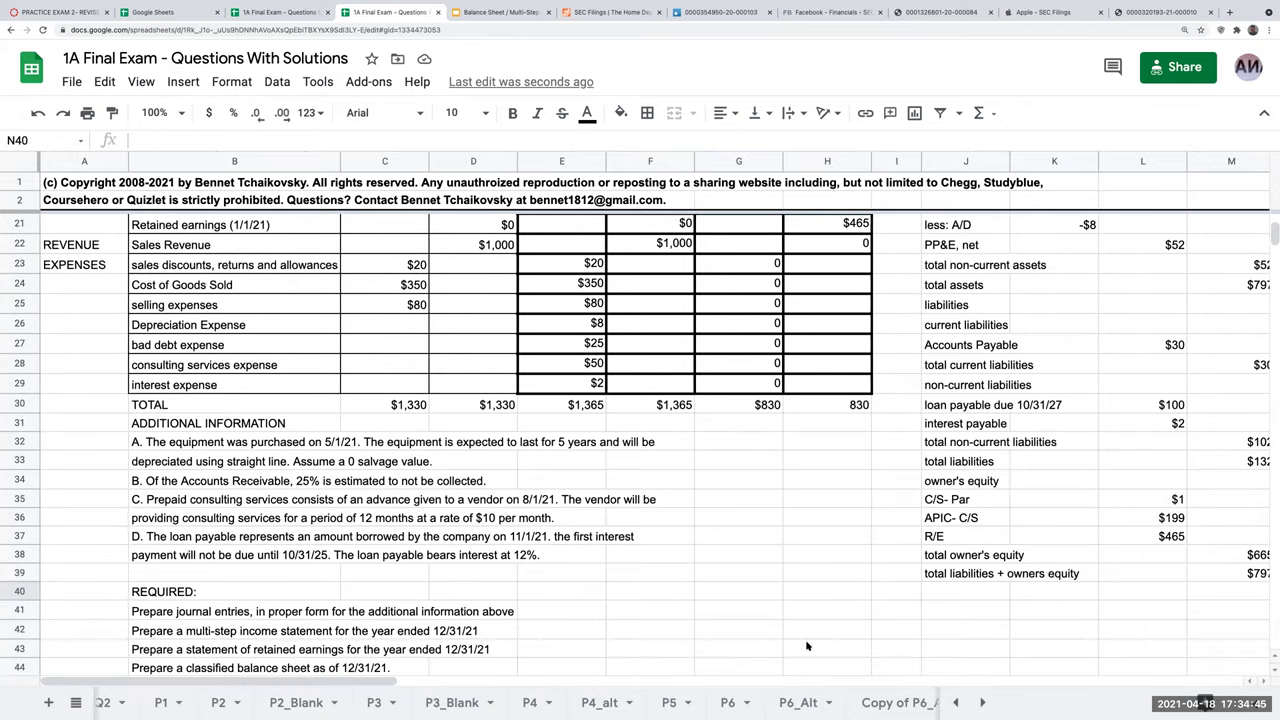
left_click_drag(384, 680, 722, 680)
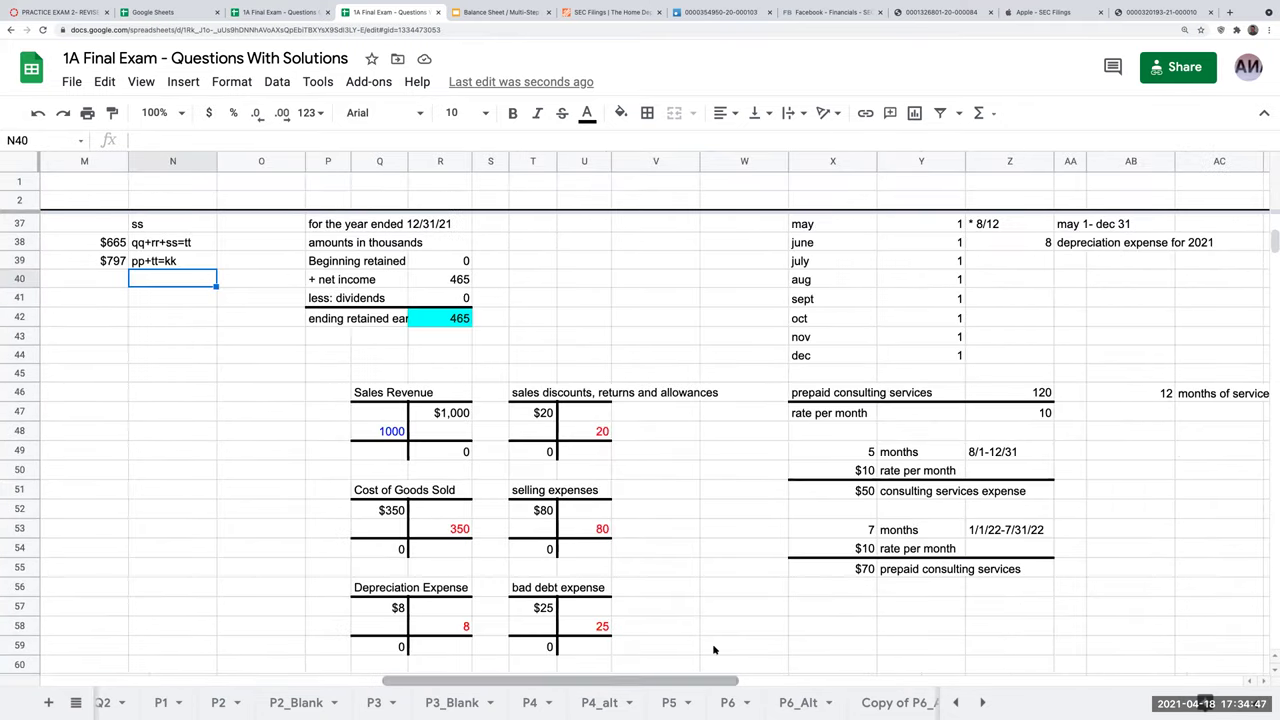
scroll(712, 649, "down", 4)
scroll(712, 648, "down", 2)
scroll(511, 500, "up", 5)
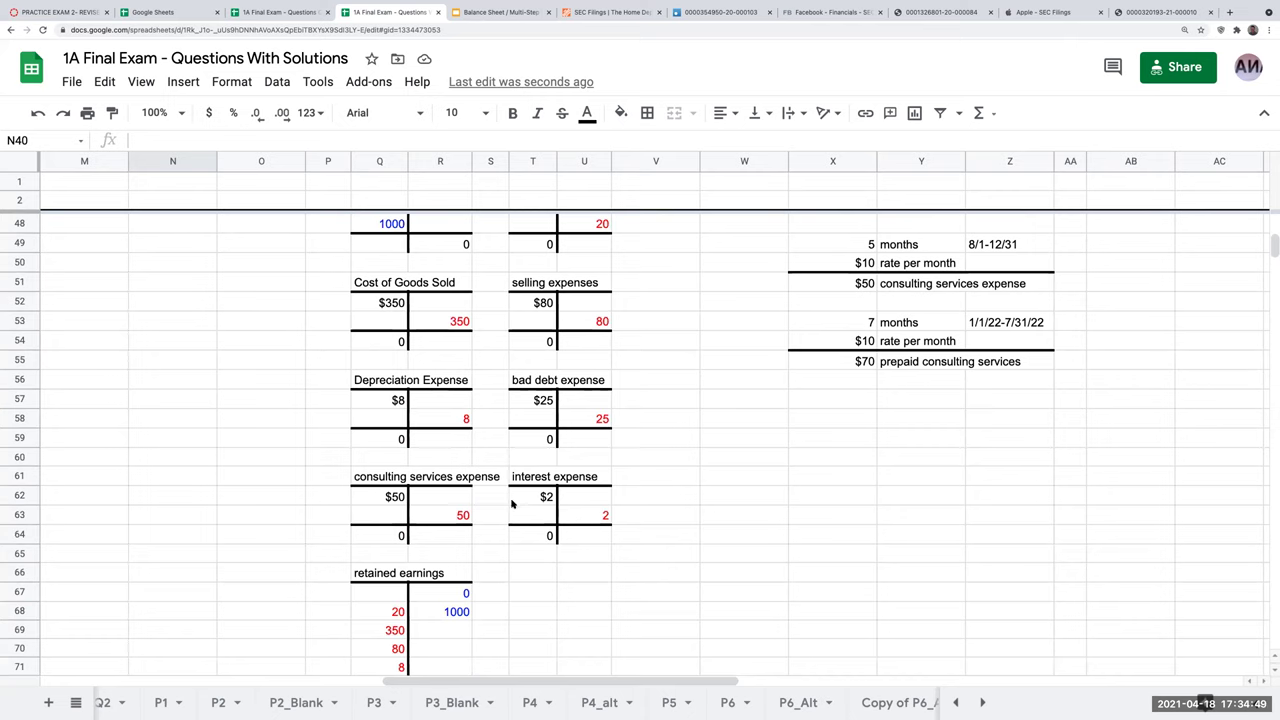
left_click_drag(308, 364, 686, 628)
scroll(680, 630, "up", 10)
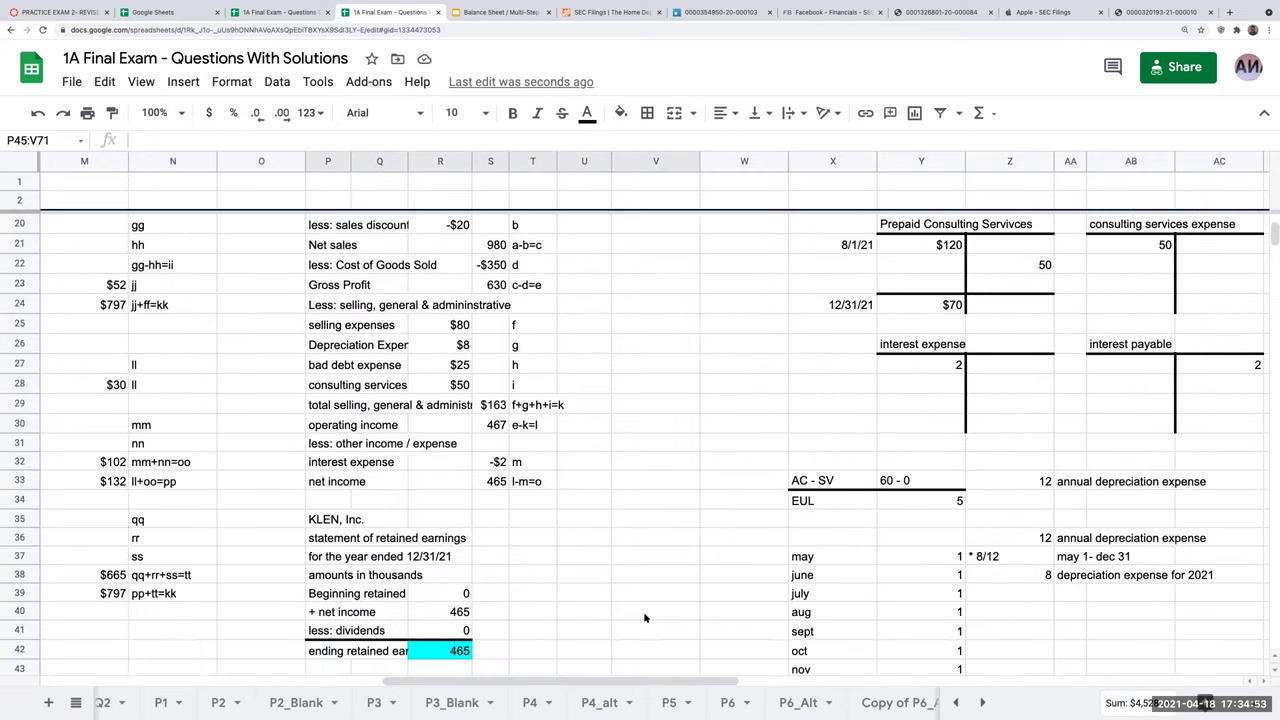
scroll(645, 618, "down", 5)
left_click(670, 604)
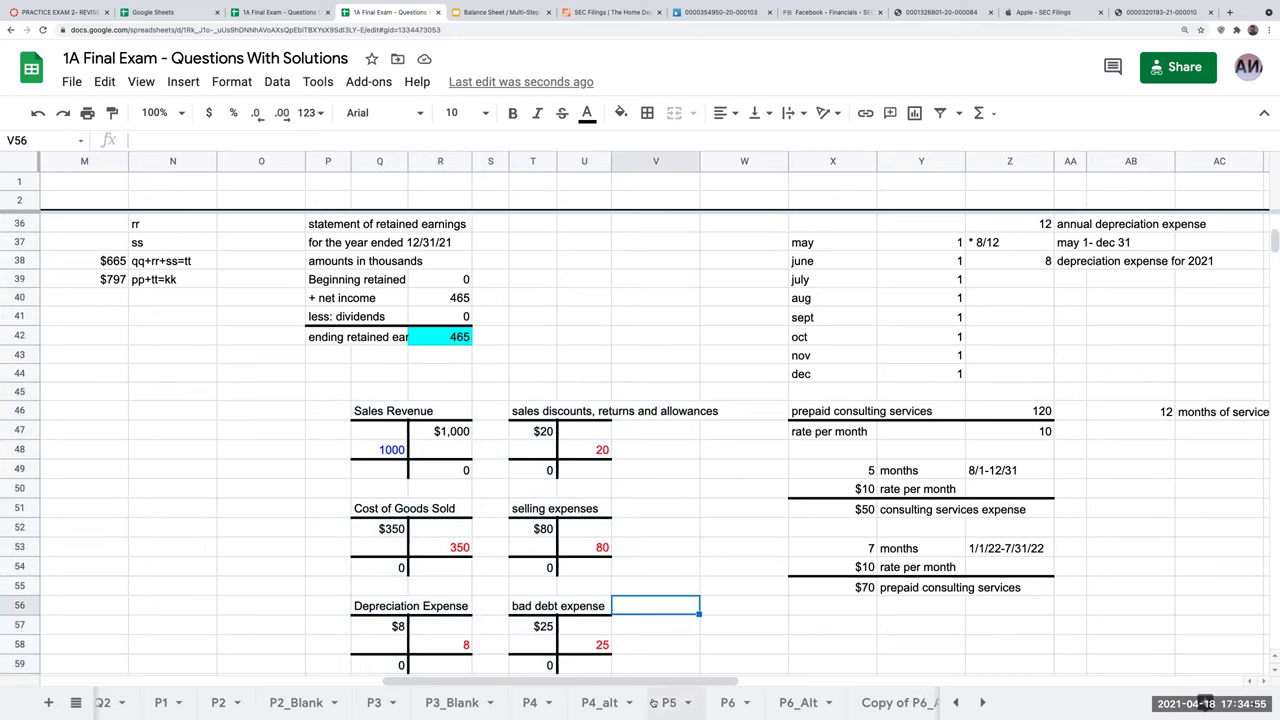
scroll(737, 580, "left", 10)
scroll(738, 585, "up", 10)
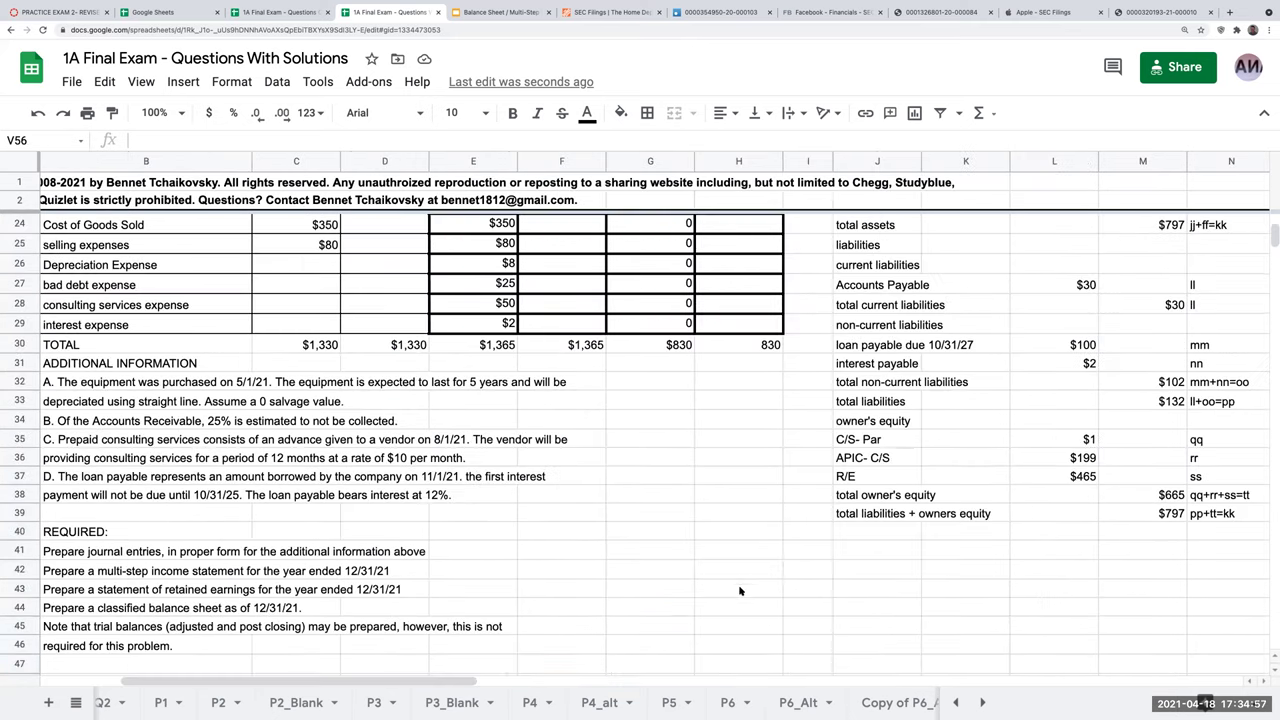